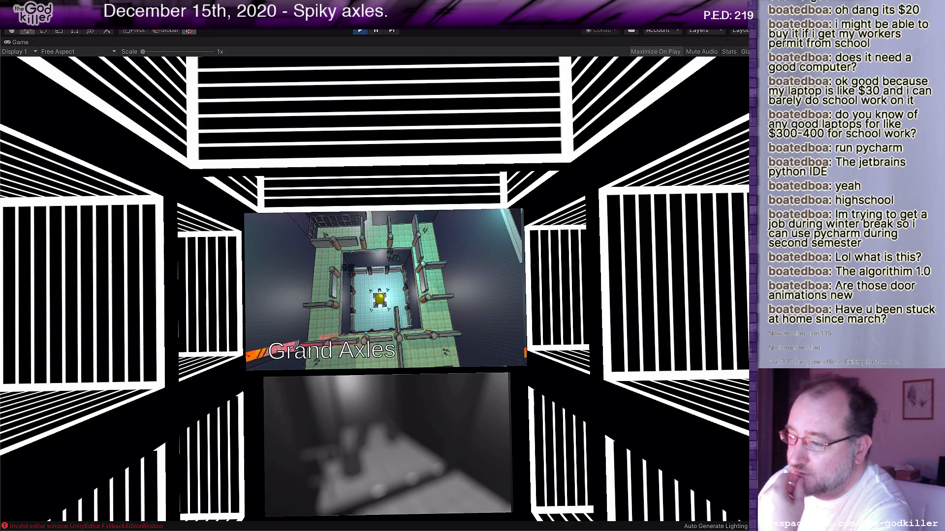
# Browse the level selection past The Bend and Grolden Chambers, and load the Grand Axles level.
pyautogui.scroll(-3, 375, 289)
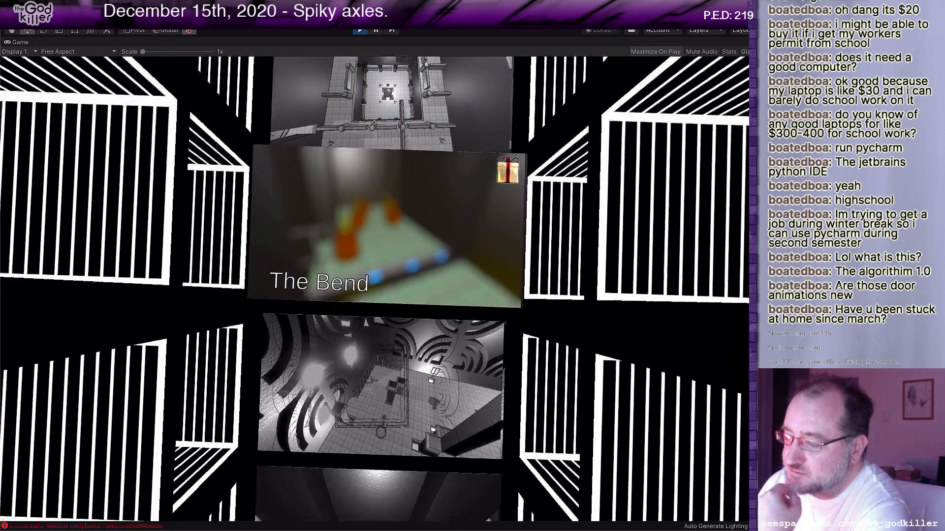
pyautogui.scroll(1, 375, 289)
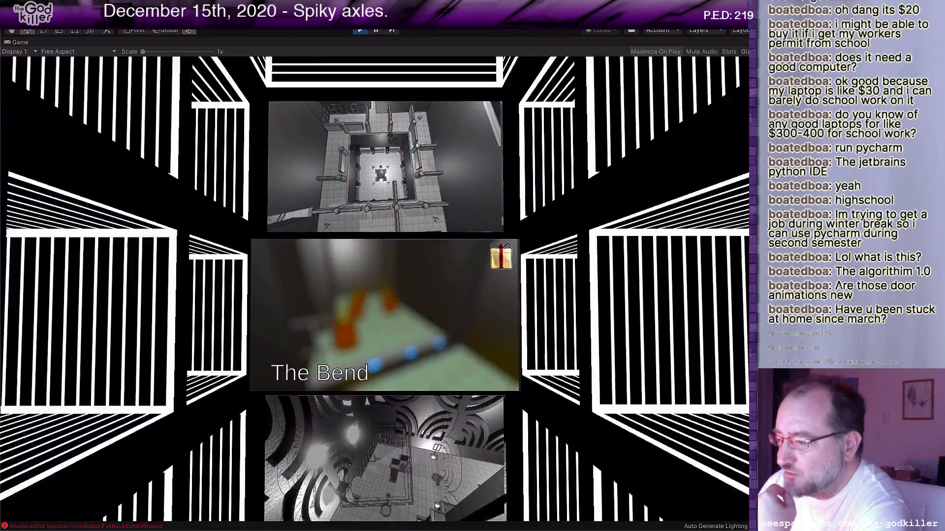
pyautogui.scroll(-1, 375, 289)
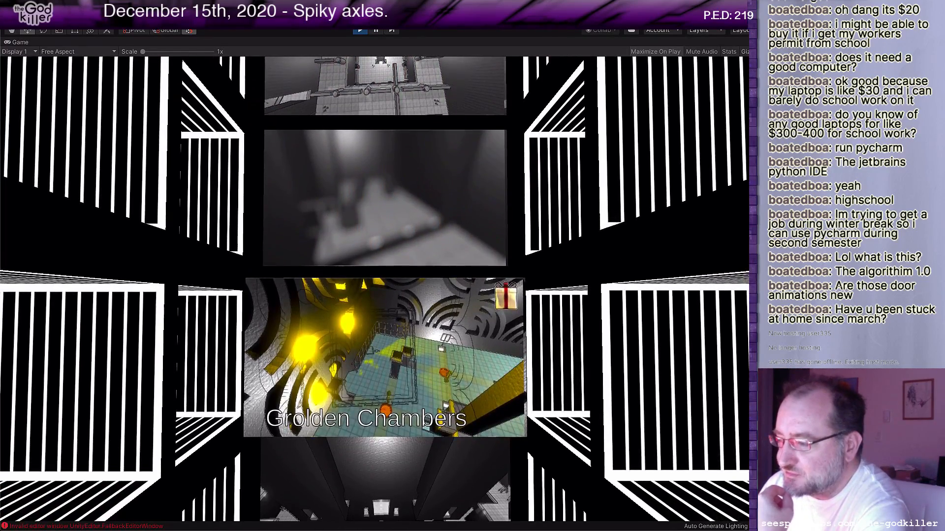
pyautogui.scroll(-1, 375, 289)
pyautogui.scroll(1, 375, 289)
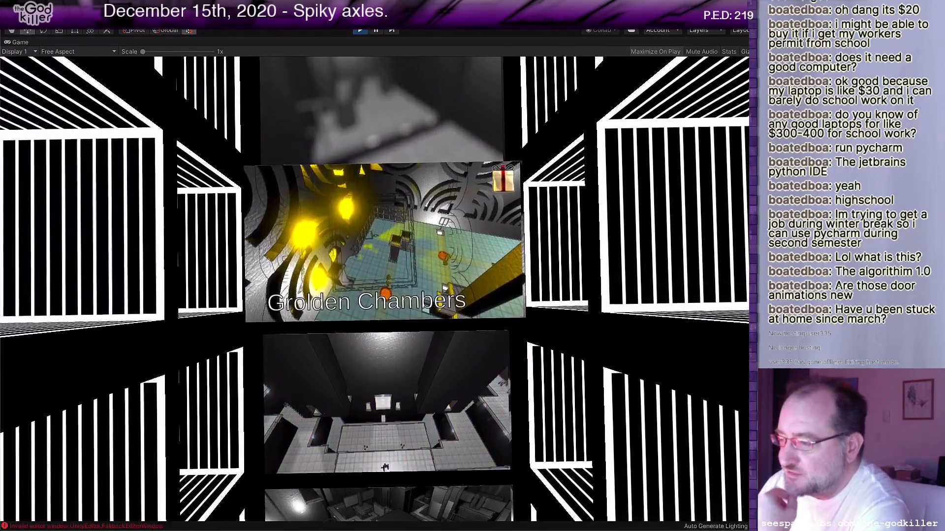
pyautogui.scroll(1, 374, 289)
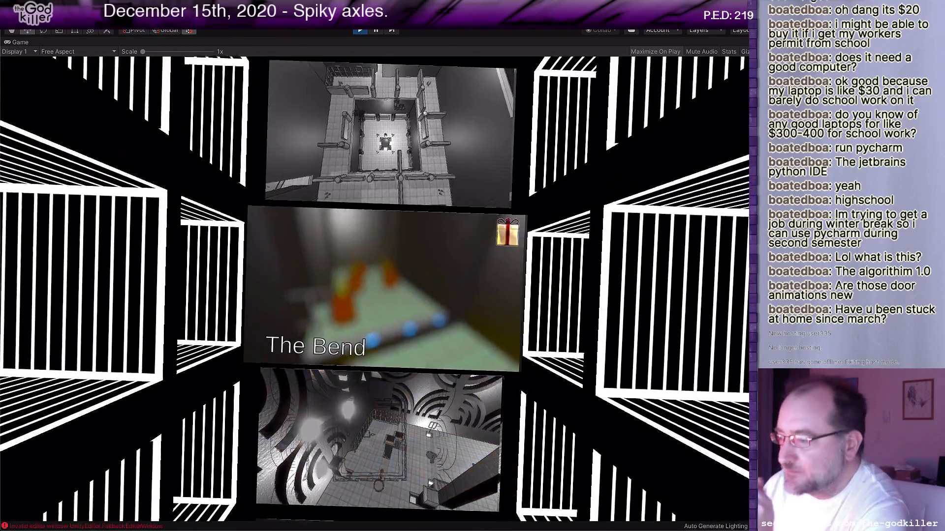
pyautogui.scroll(1, 375, 289)
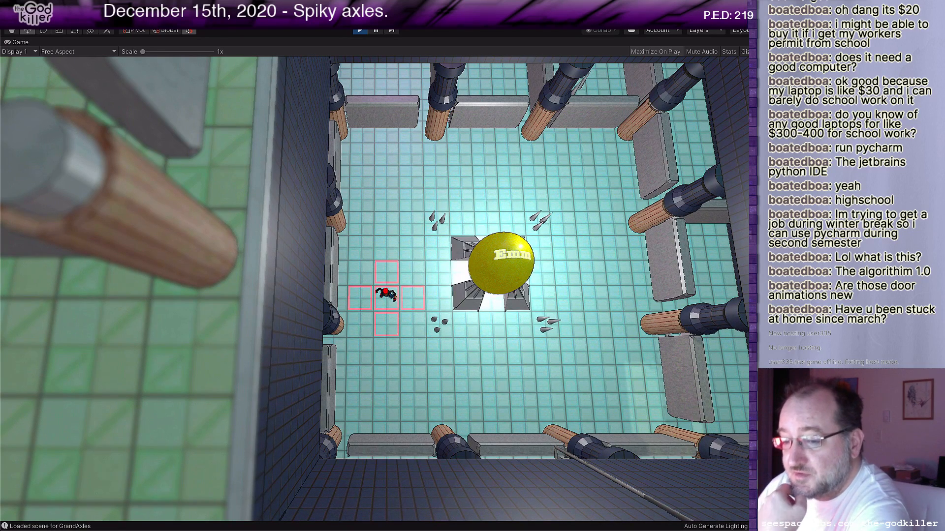
# Playtest the central chamber of Grand Axles by walking the character around the yellow ball past the floor spikes.
pyautogui.press('s')
pyautogui.press('s')
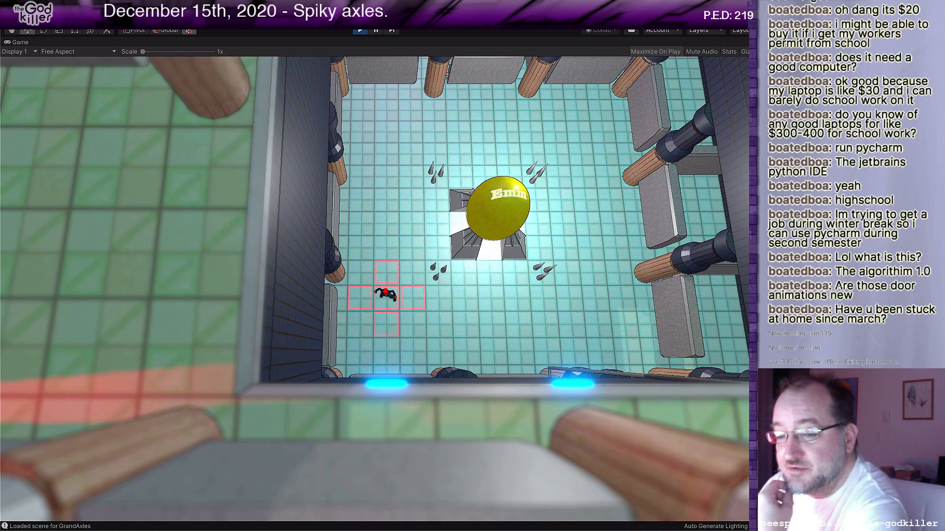
pyautogui.press('d')
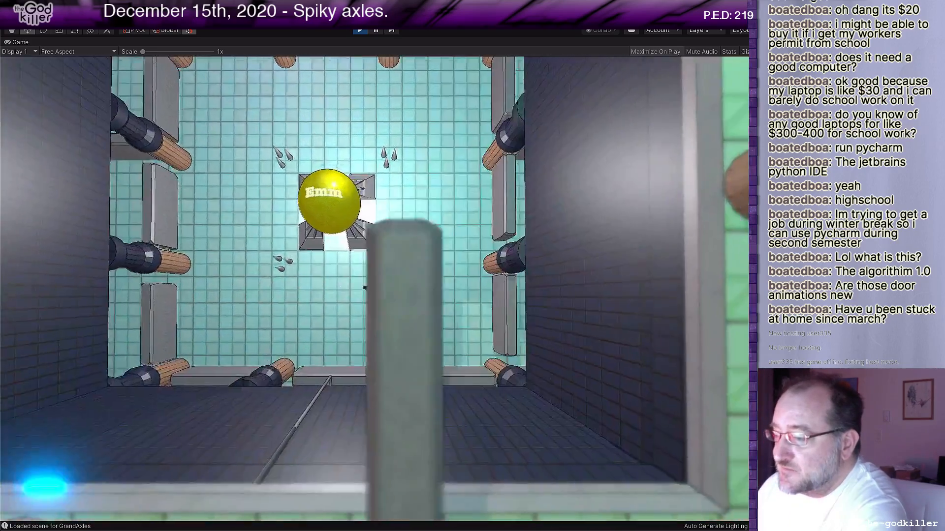
pyautogui.press('w')
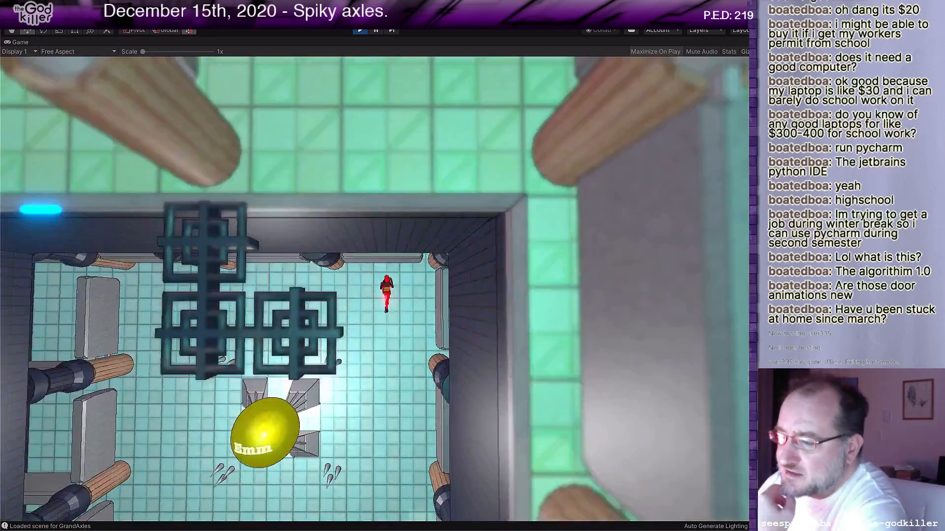
pyautogui.press('s')
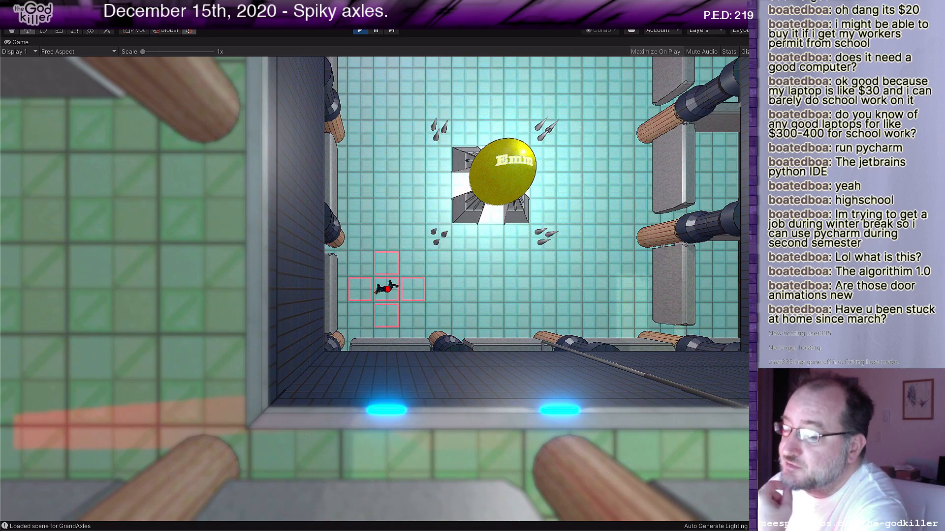
# Walk the character along the chamber's lower wall, back to its left side and up to the upper-left corner.
pyautogui.press('Down')
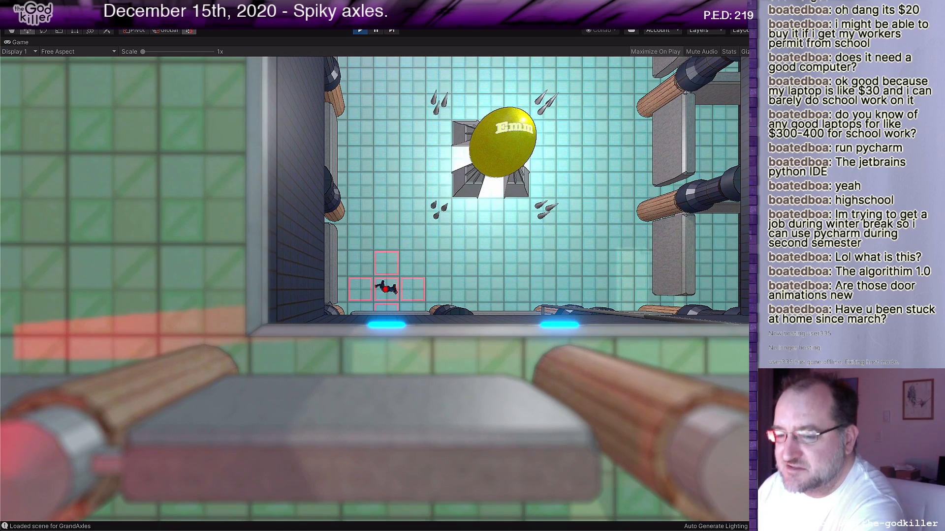
pyautogui.press('Right')
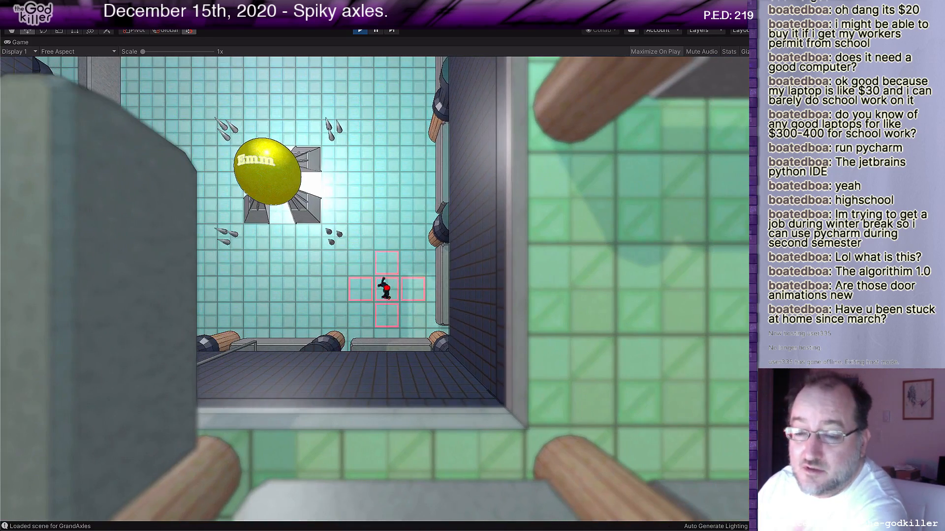
pyautogui.press('Up')
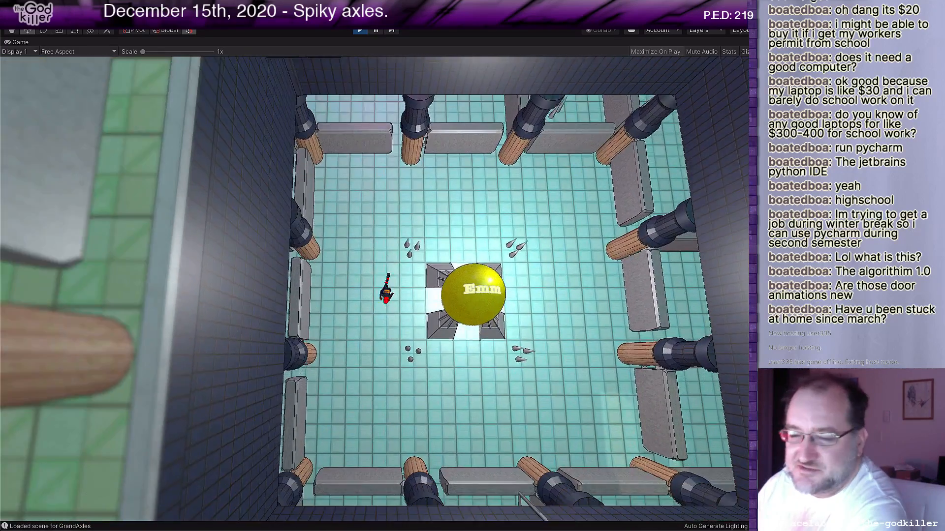
pyautogui.press('Down')
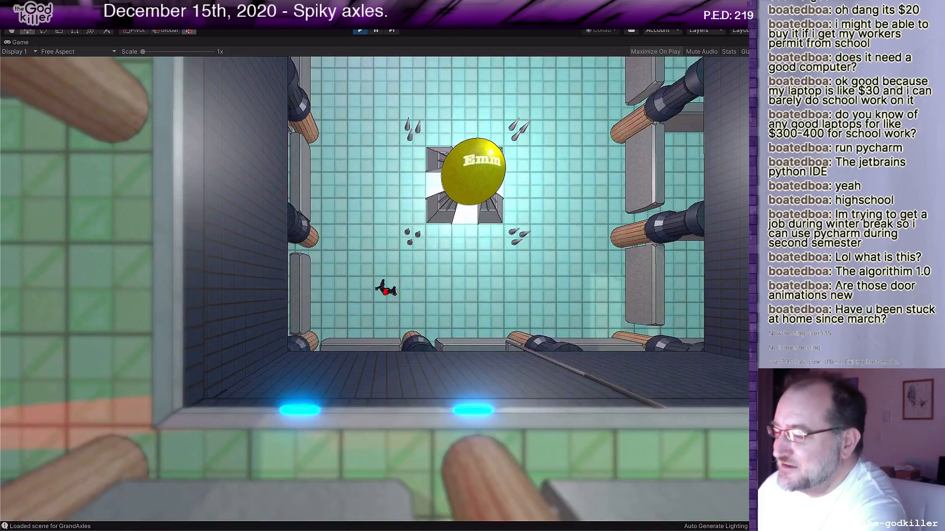
pyautogui.press('Down')
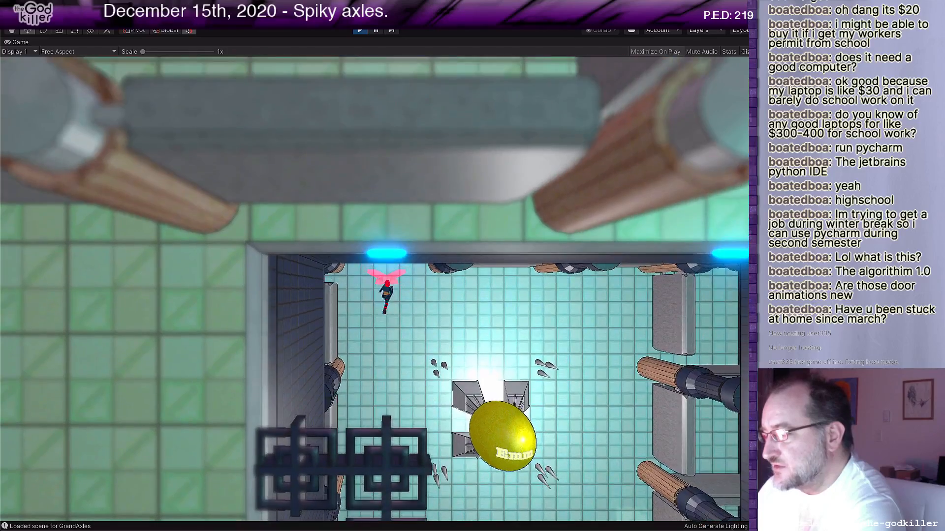
# Run the character clockwise along the chamber's upper, right and lower walls to test movement beside the axles.
pyautogui.press('Right')
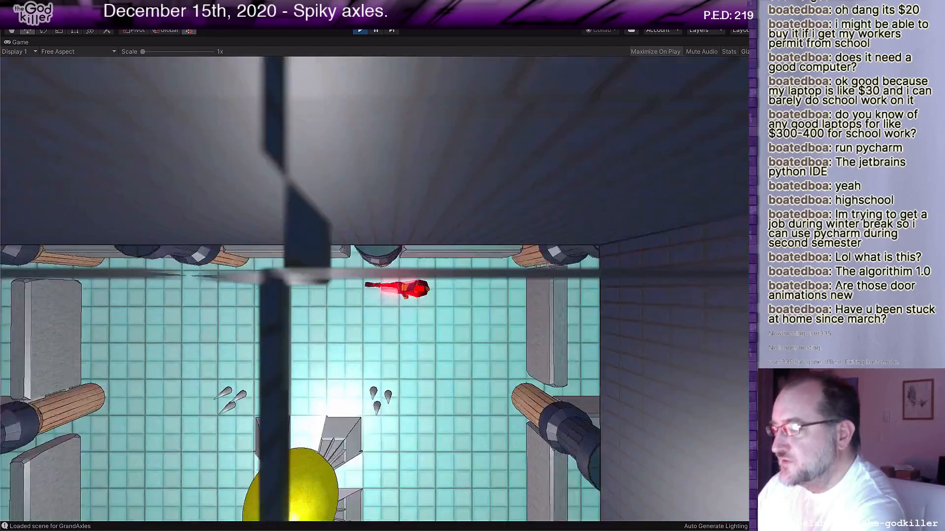
pyautogui.press('Right')
pyautogui.press('Down')
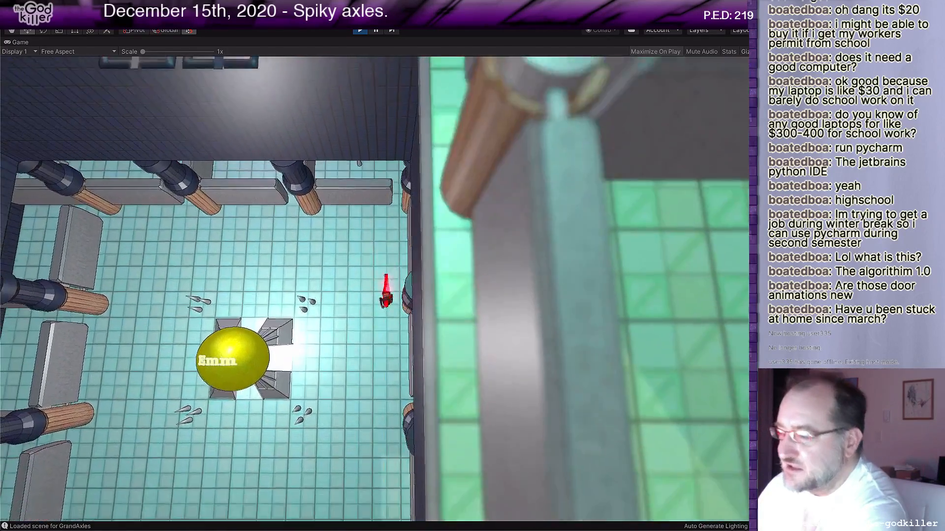
pyautogui.press('Left')
pyautogui.press('Down')
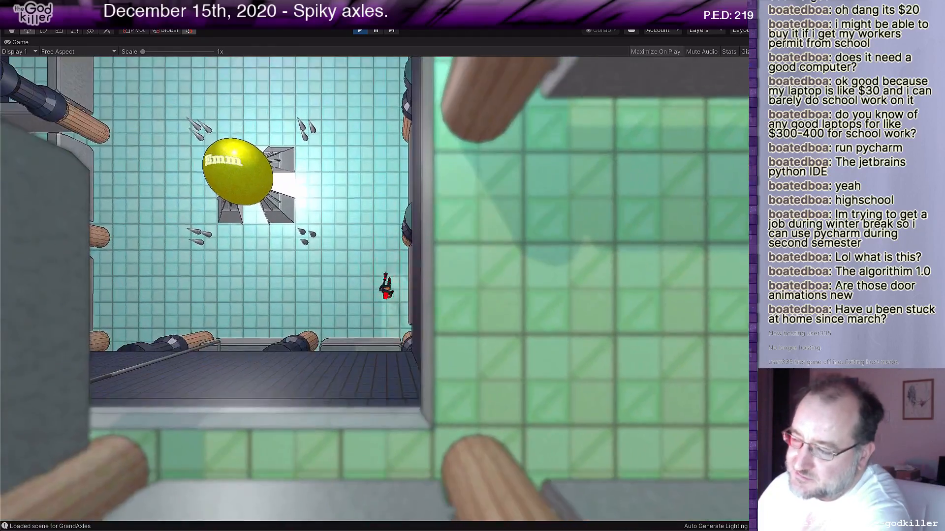
pyautogui.press('Left')
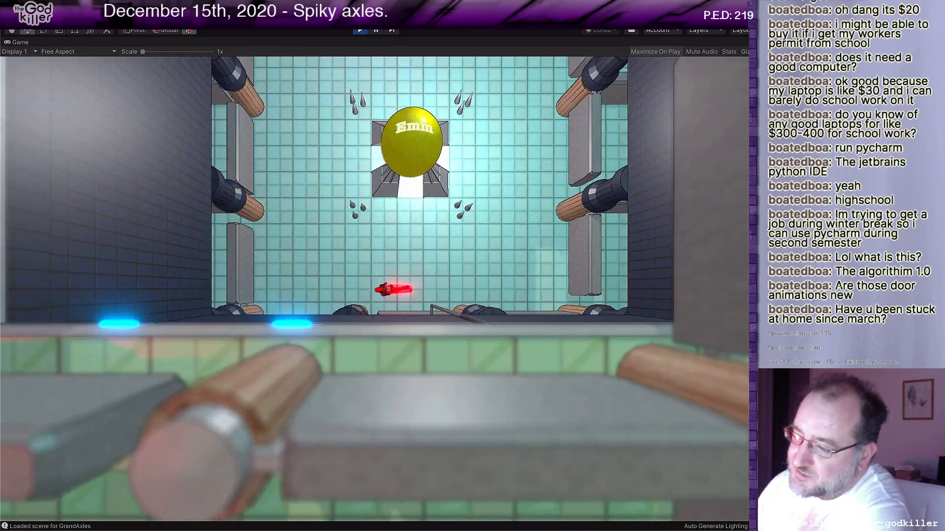
# Move the character through the walled corridor and up to its stone gates to test the rotating axles.
pyautogui.press('Down')
pyautogui.press('Left')
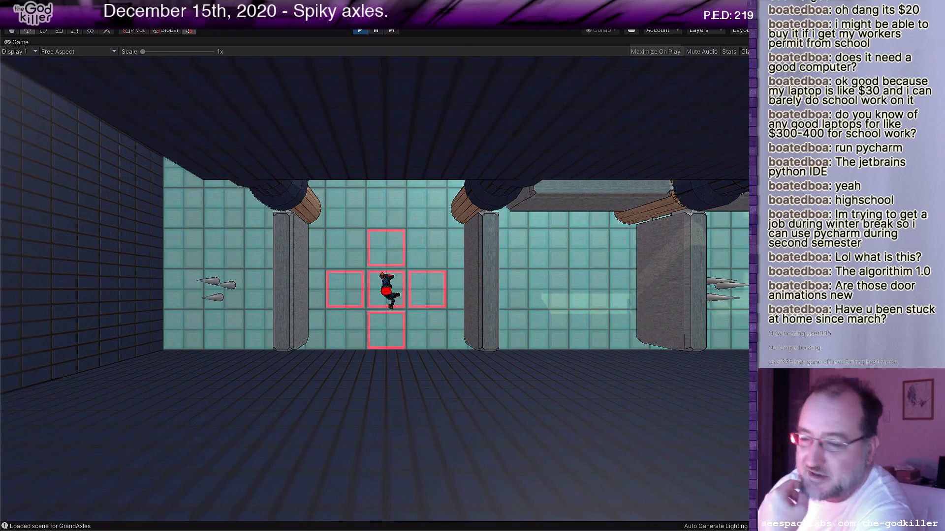
pyautogui.press('Left')
pyautogui.press('Up')
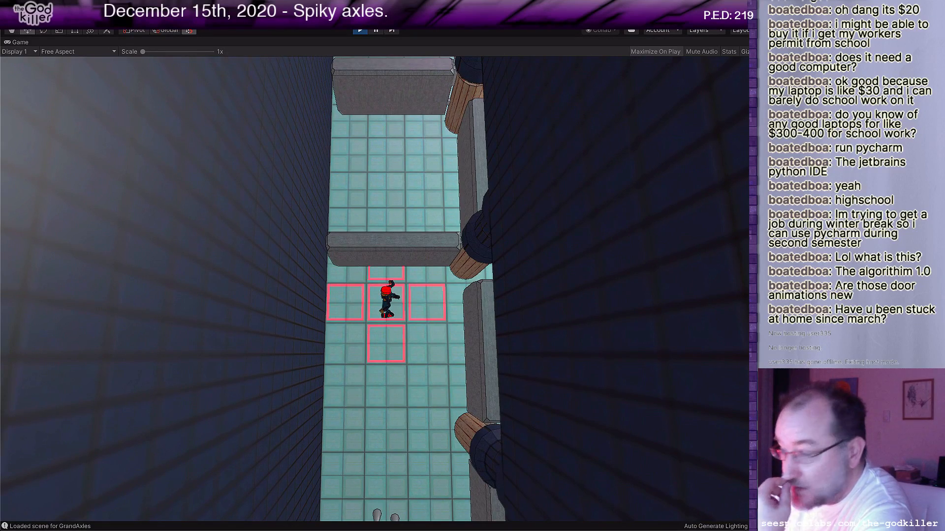
pyautogui.press('Left')
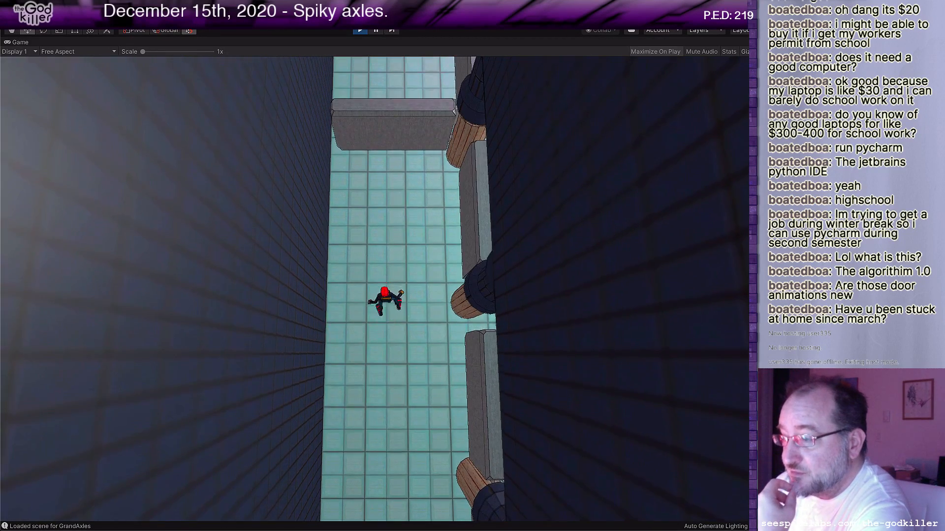
pyautogui.press('Up')
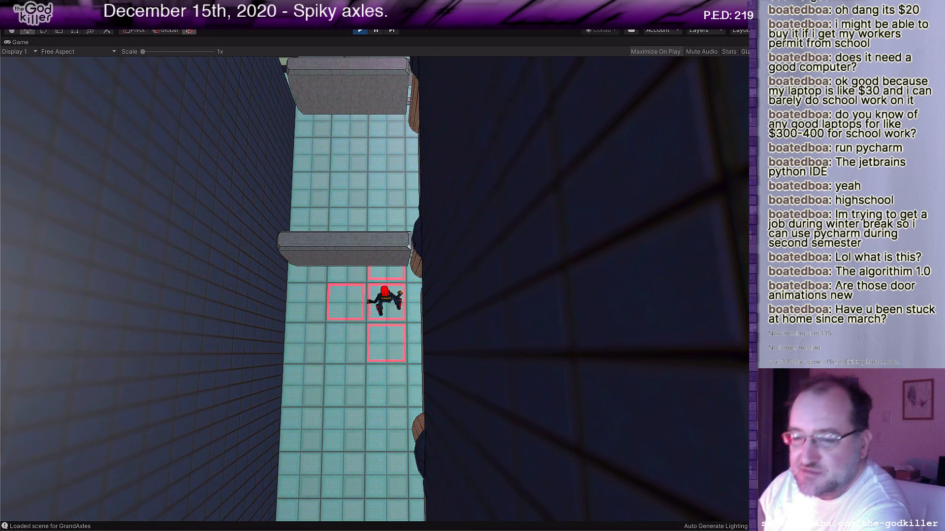
# Dash the character back and forth across the lower part of the chamber, below the yellow ball.
pyautogui.press('Down')
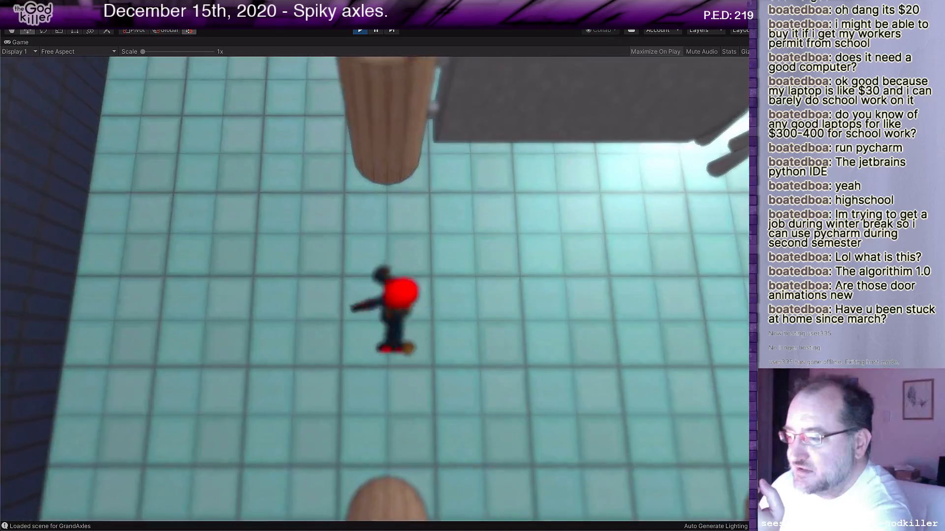
pyautogui.press('Left')
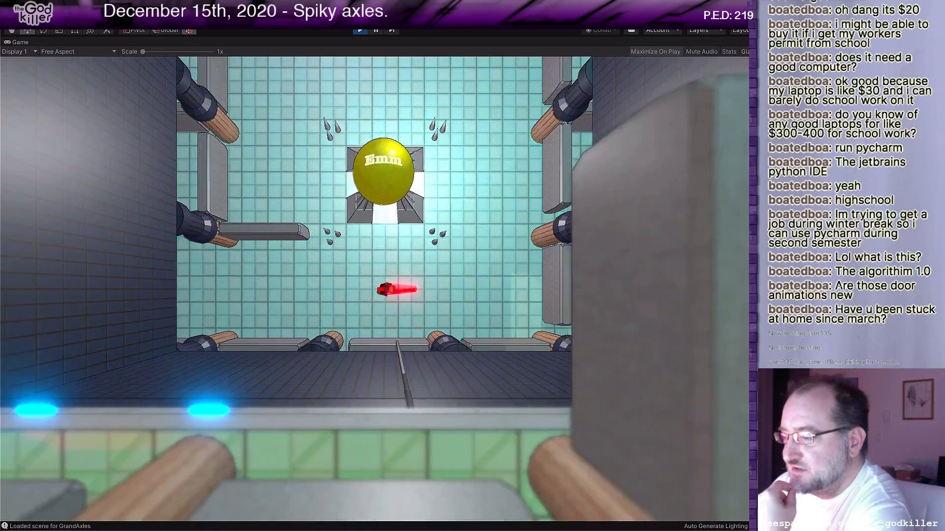
pyautogui.press('Right')
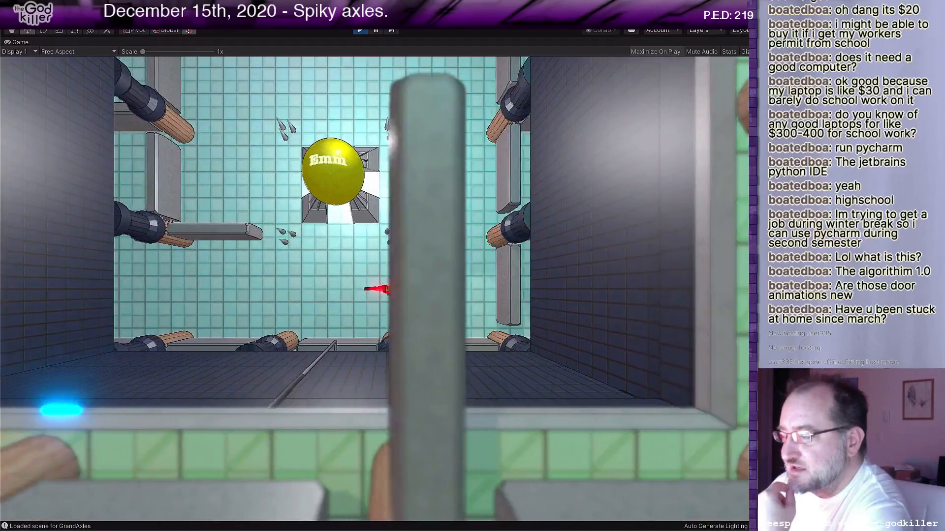
pyautogui.press('Left')
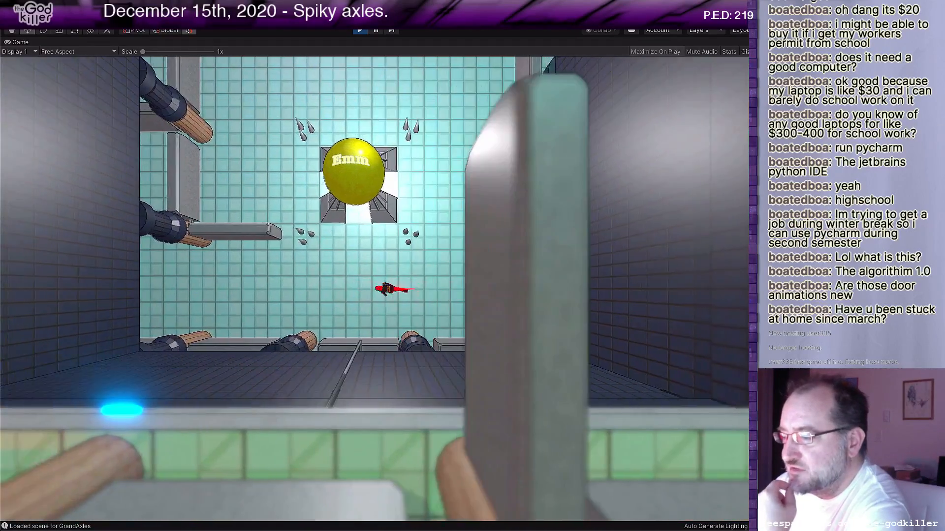
# Run the character up and down the spiked side corridor to test its axle gates, ending between two extended panels.
pyautogui.press('Up')
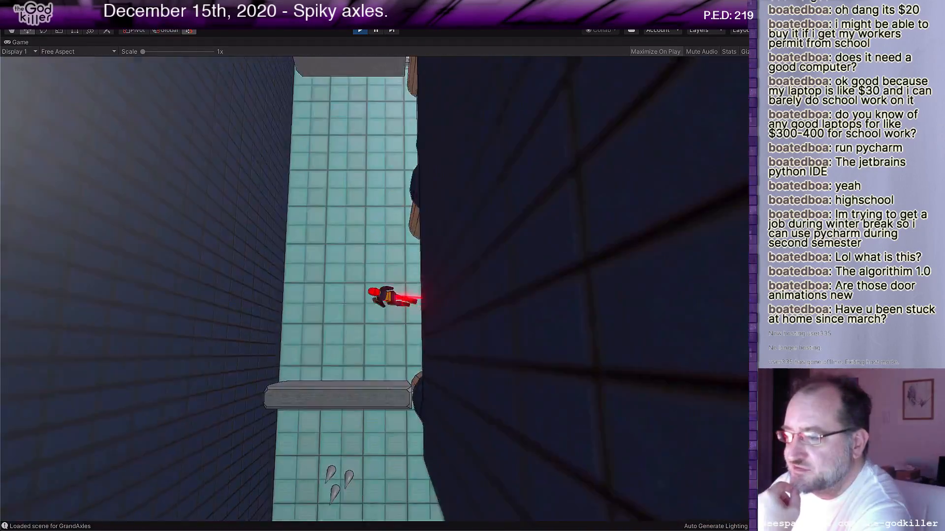
pyautogui.press('Up')
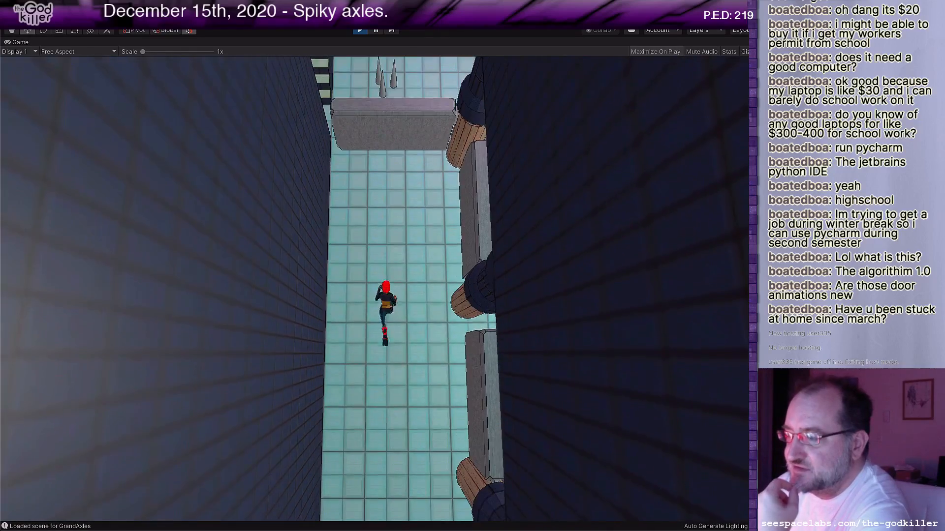
pyautogui.press('Up')
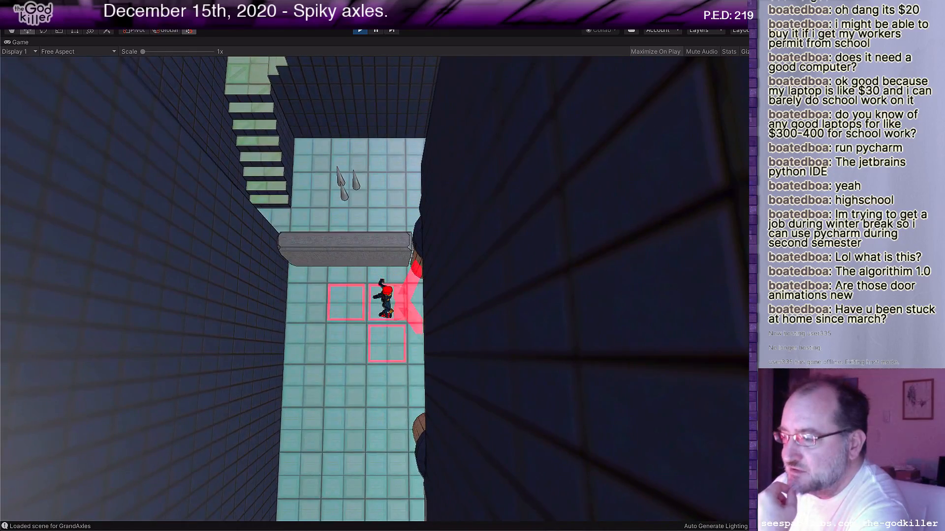
pyautogui.press('Up')
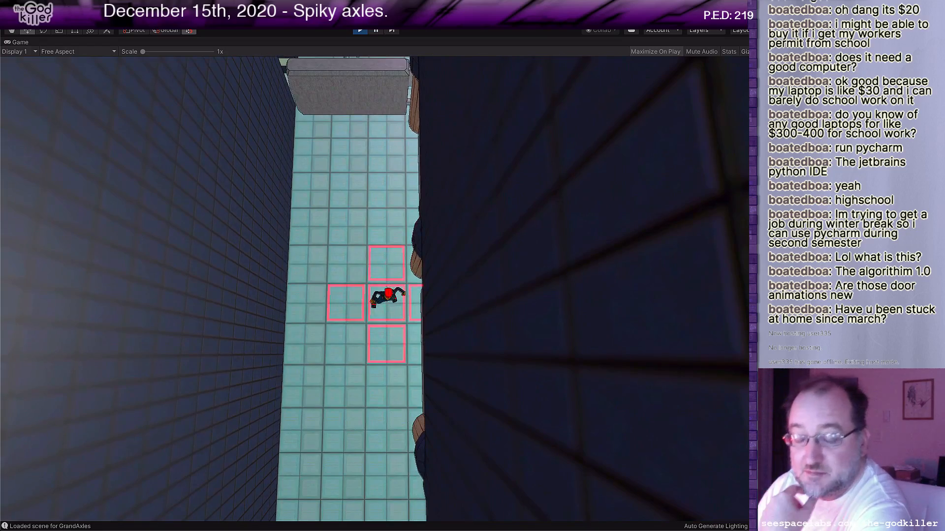
pyautogui.press('Down')
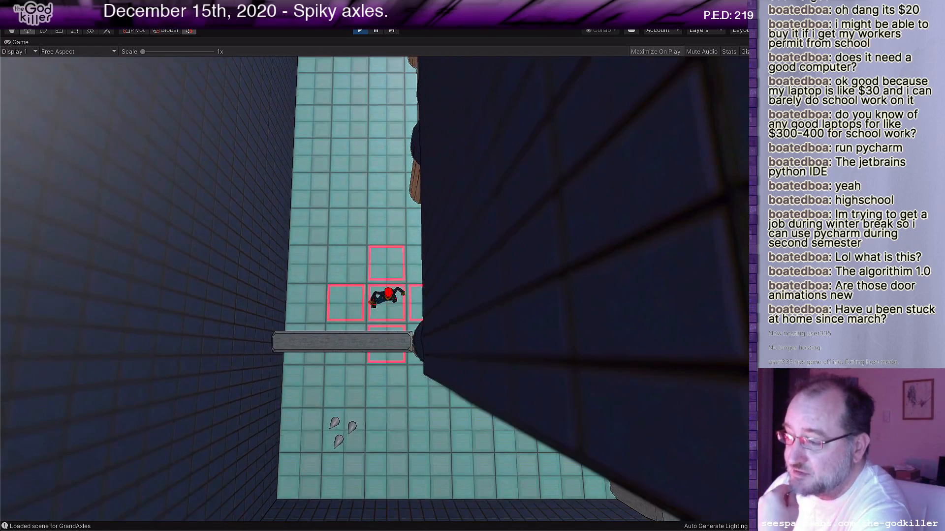
pyautogui.press('Down')
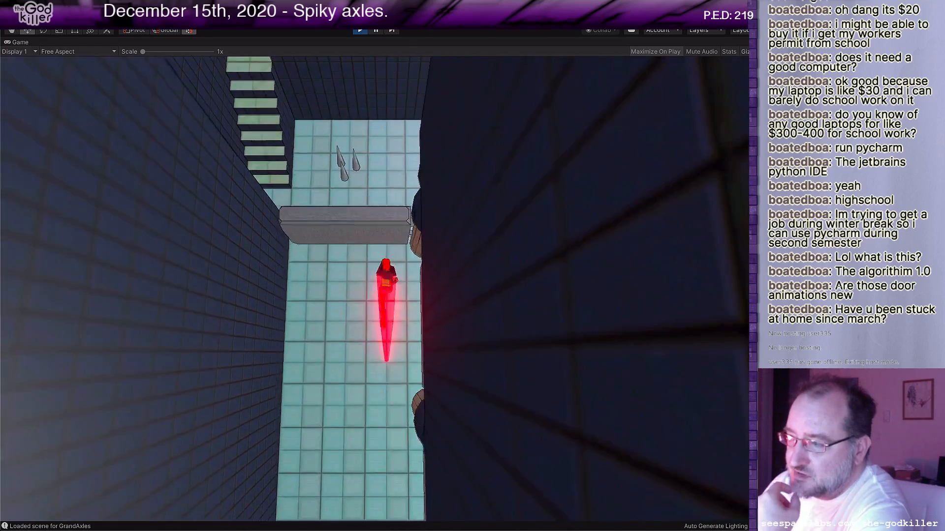
pyautogui.press('Up')
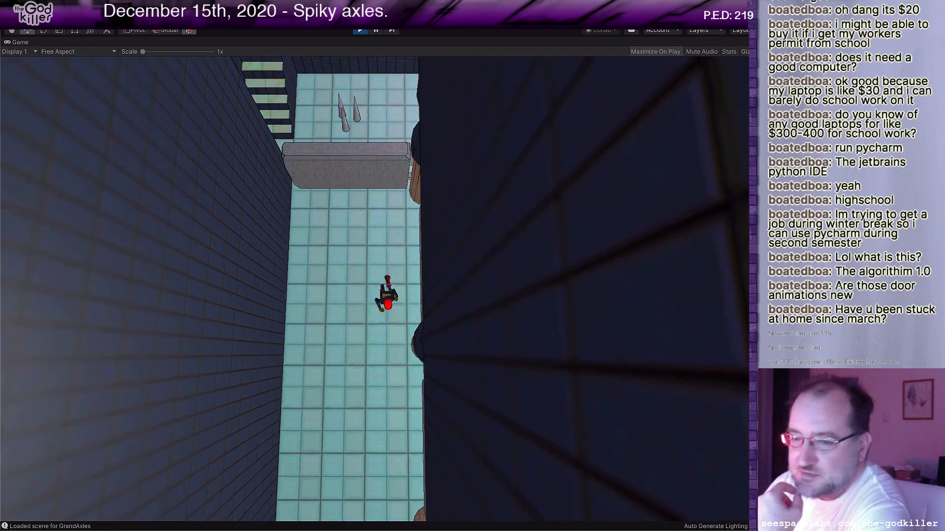
pyautogui.press('Right')
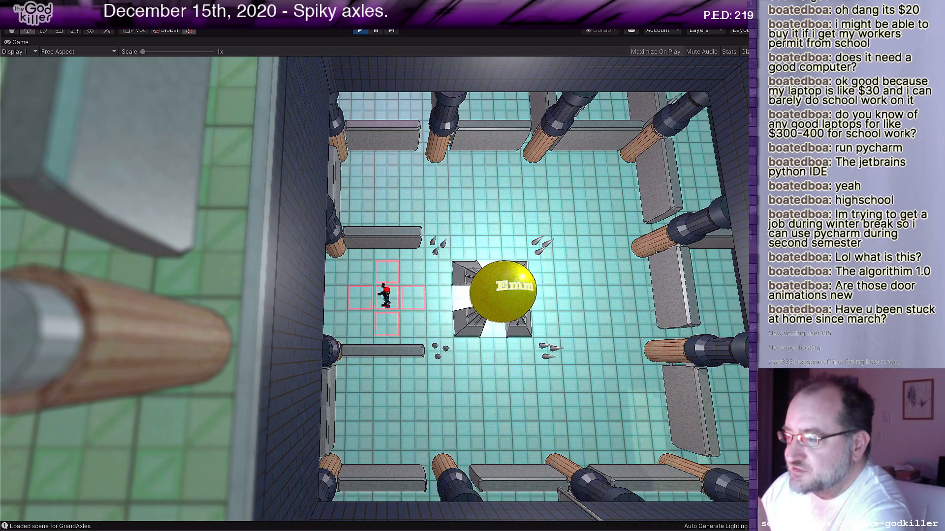
# Run the character out of the ball chamber into the side corridor and up to the floor spikes near the staircase.
pyautogui.press('Left')
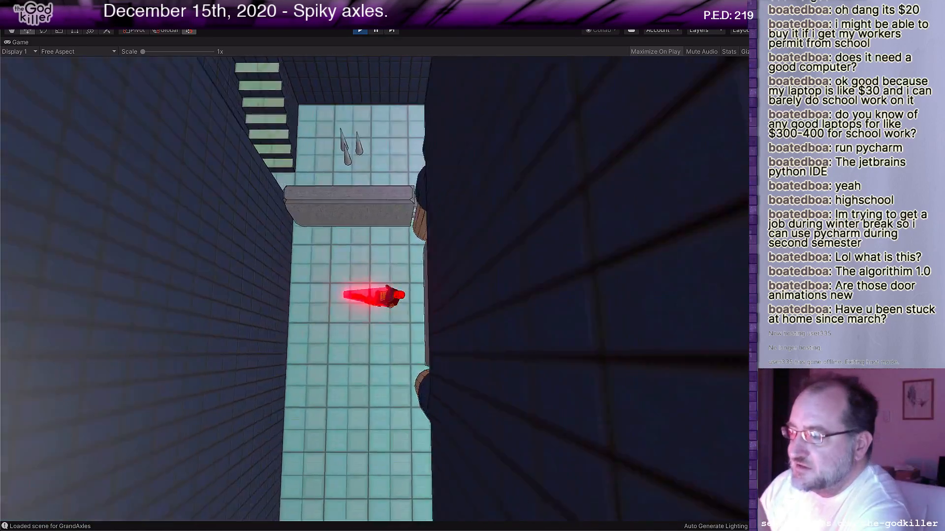
pyautogui.press('Left')
pyautogui.press('Up')
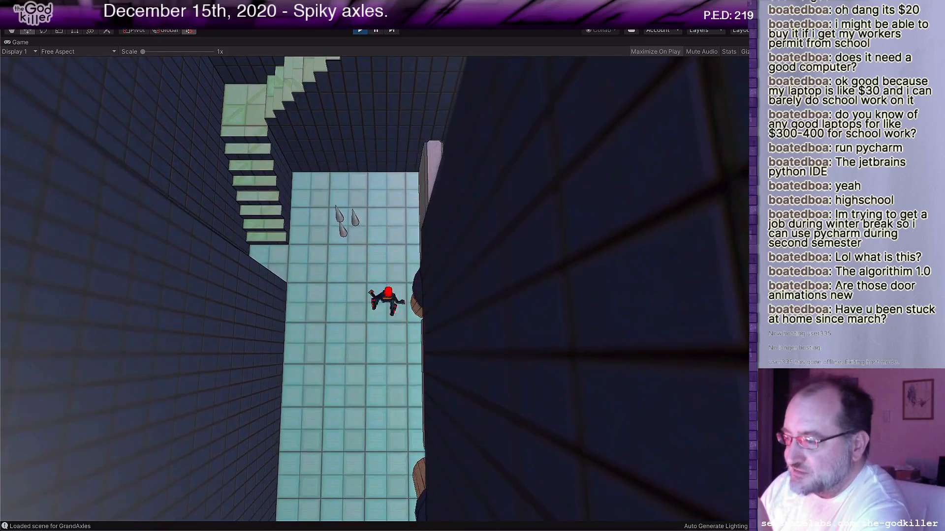
pyautogui.press('Up')
pyautogui.press('Up')
pyautogui.press('Up')
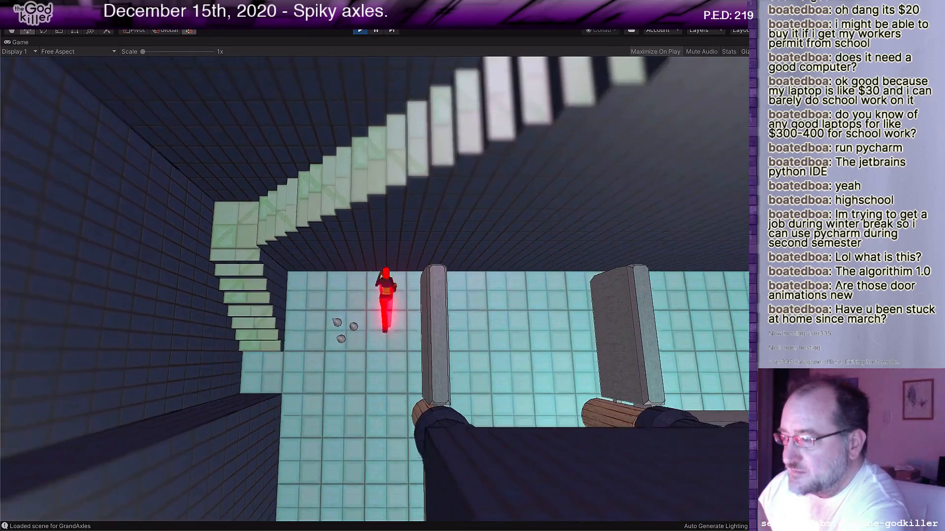
# Dash the character right along the spiked upper corridor, passing its stone gates.
pyautogui.press('Right')
pyautogui.press('Right')
pyautogui.press('Right')
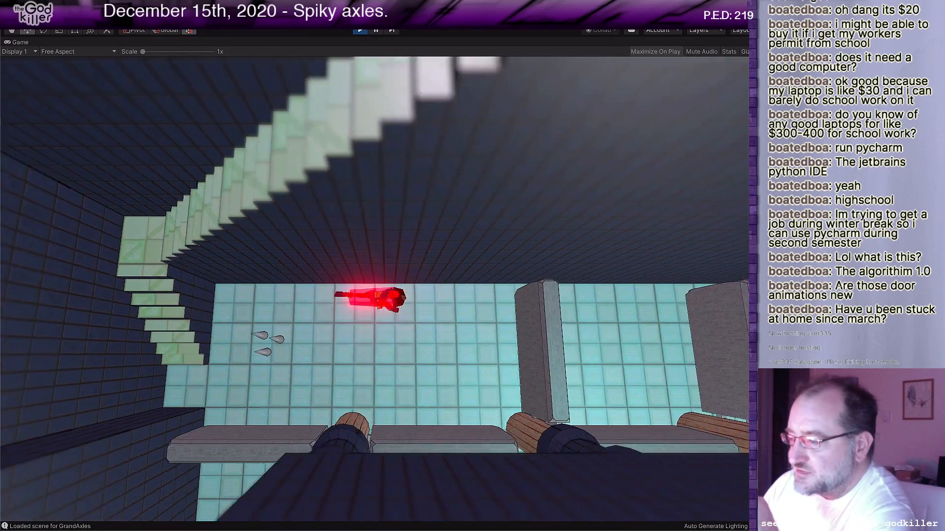
pyautogui.press('Right')
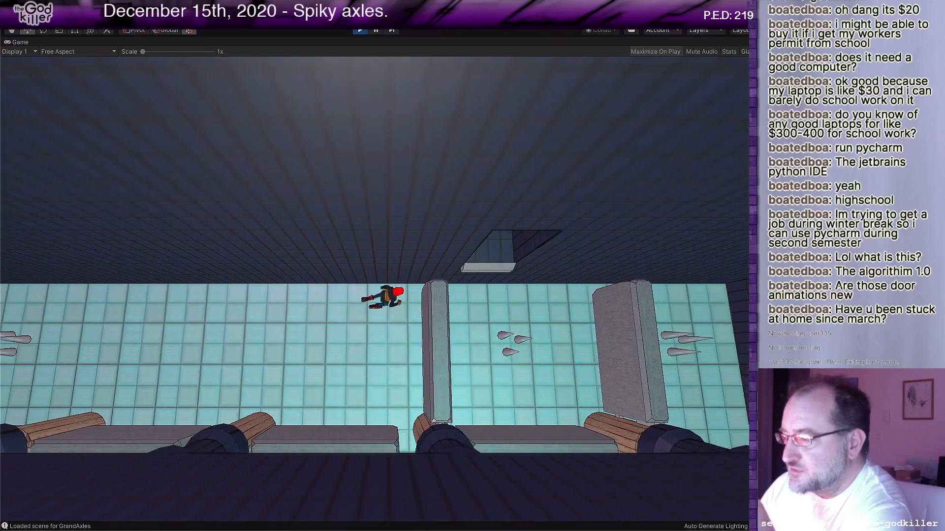
pyautogui.press('Right')
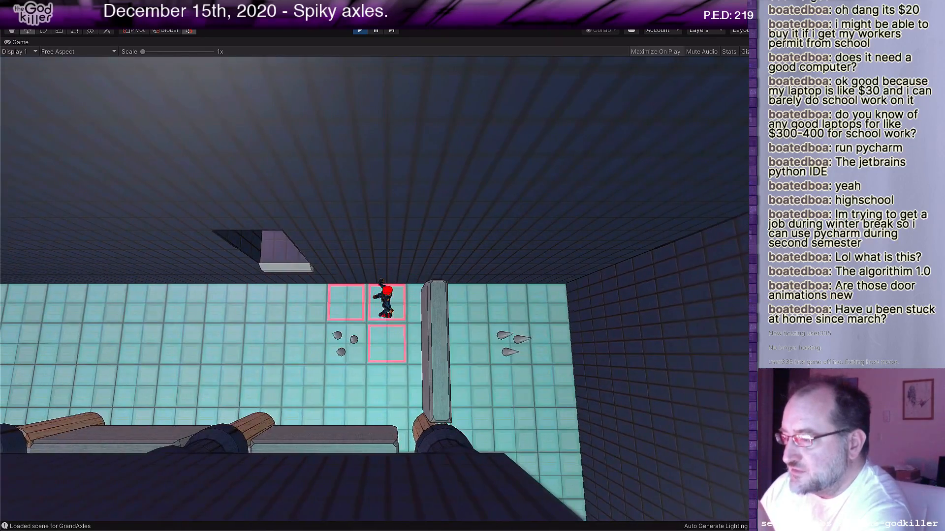
# Run the character back along the upper corridor and onto the corner staircase leading to the green floor.
pyautogui.press('Left')
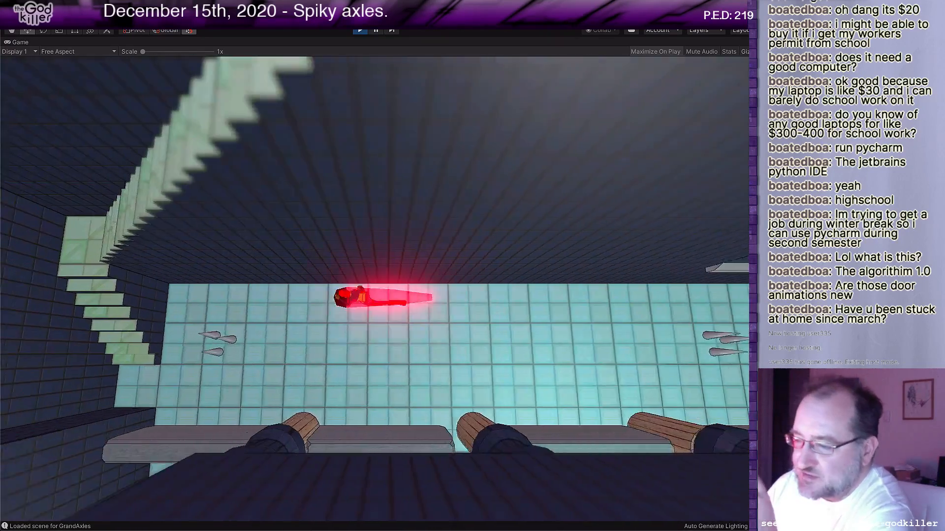
pyautogui.press('Left')
pyautogui.press('Down')
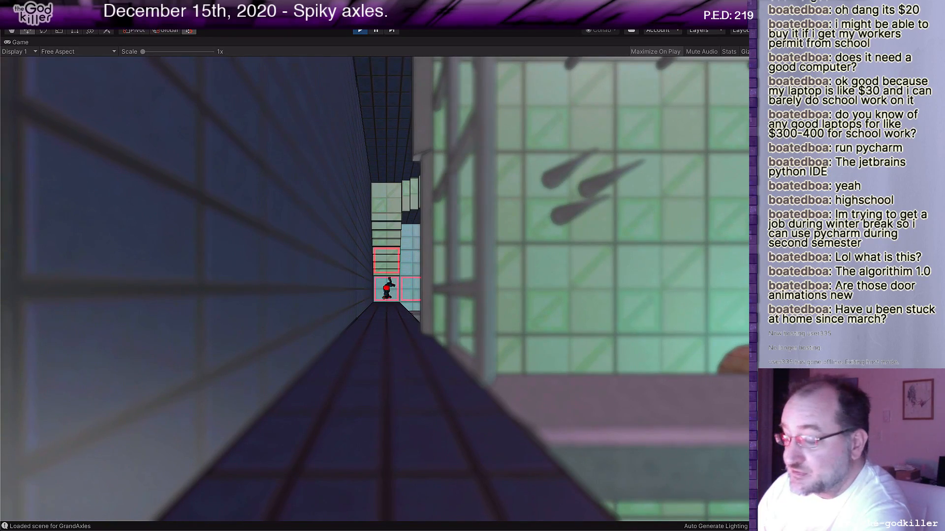
pyautogui.press('Up')
pyautogui.press('Right')
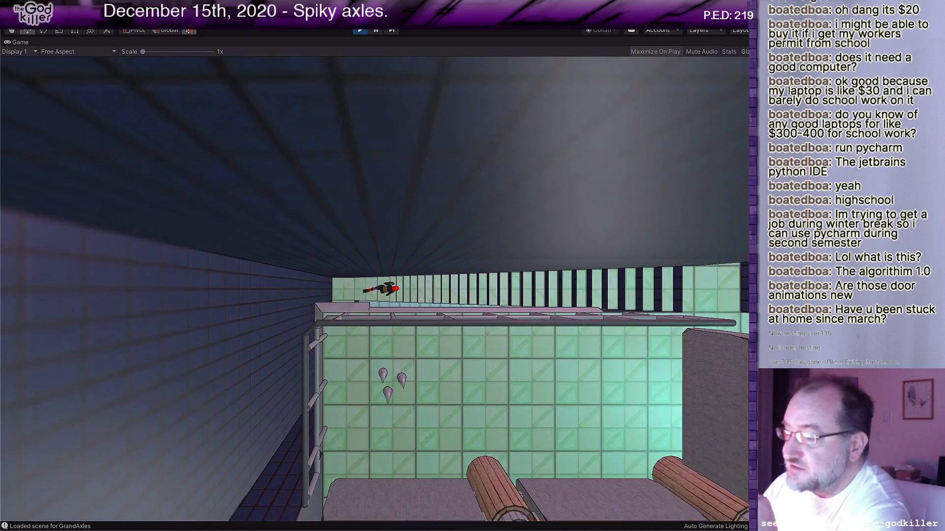
# Take the character off the stairs and through the narrow passage into the room with the yellow ball.
pyautogui.press('Up')
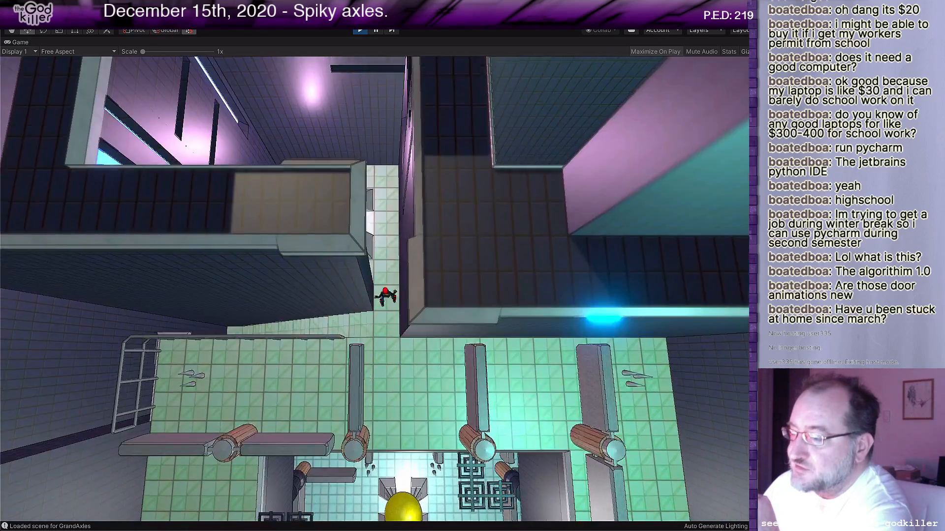
pyautogui.press('Up')
pyautogui.press('Up')
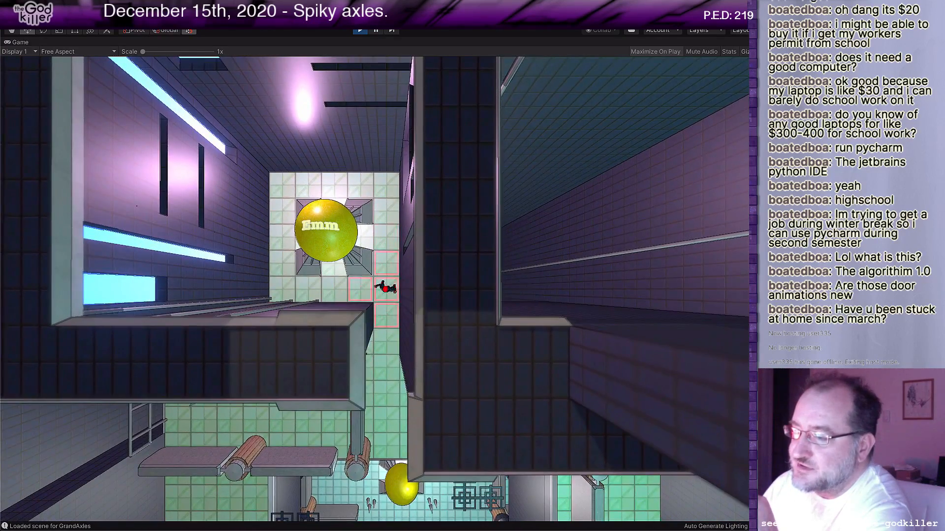
pyautogui.press('Right')
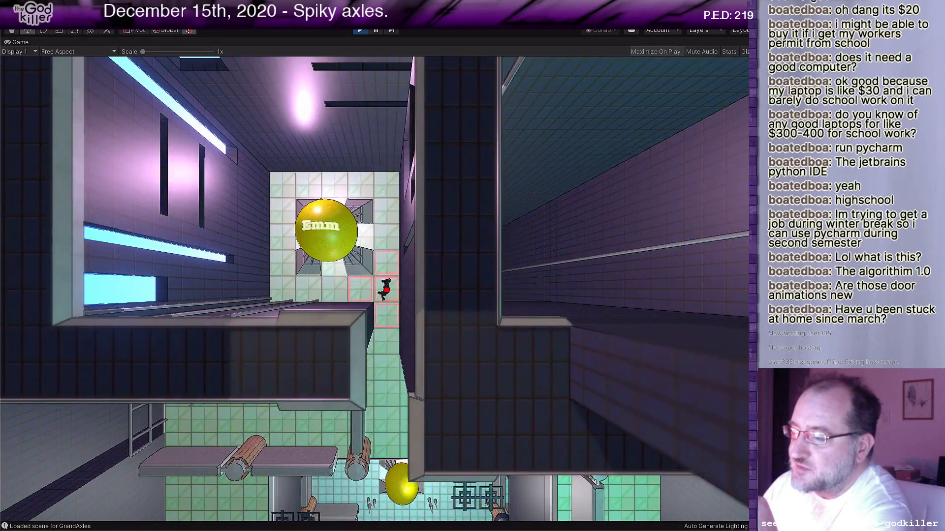
# Bring the character back through the passage onto the green floor, stopping between two gates beside the chamber opening.
pyautogui.press('Down')
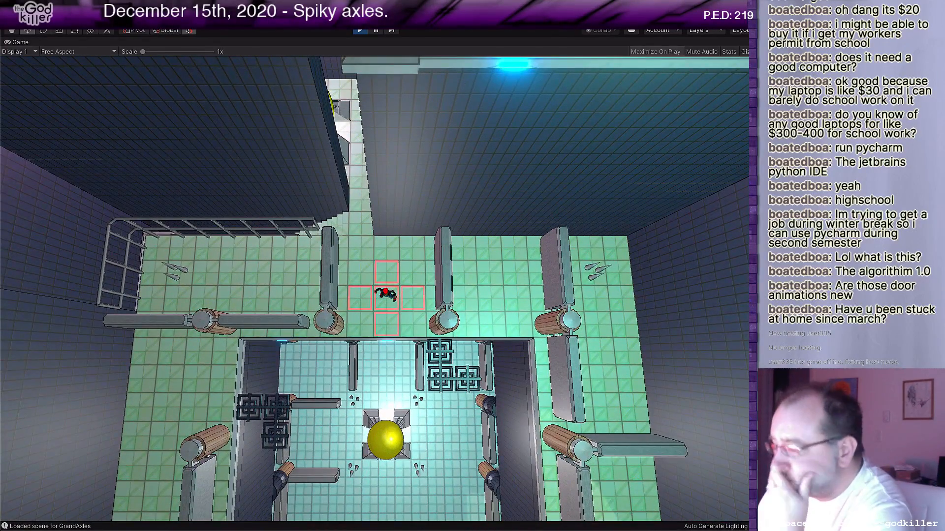
pyautogui.press('Down')
pyautogui.press('Right')
pyautogui.press('Left')
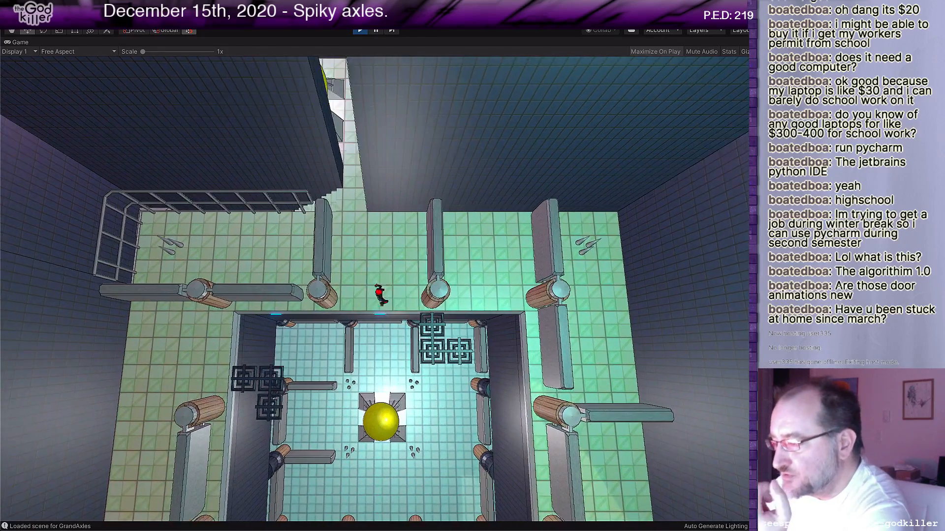
pyautogui.press('Left')
pyautogui.press('Up')
pyautogui.press('Down')
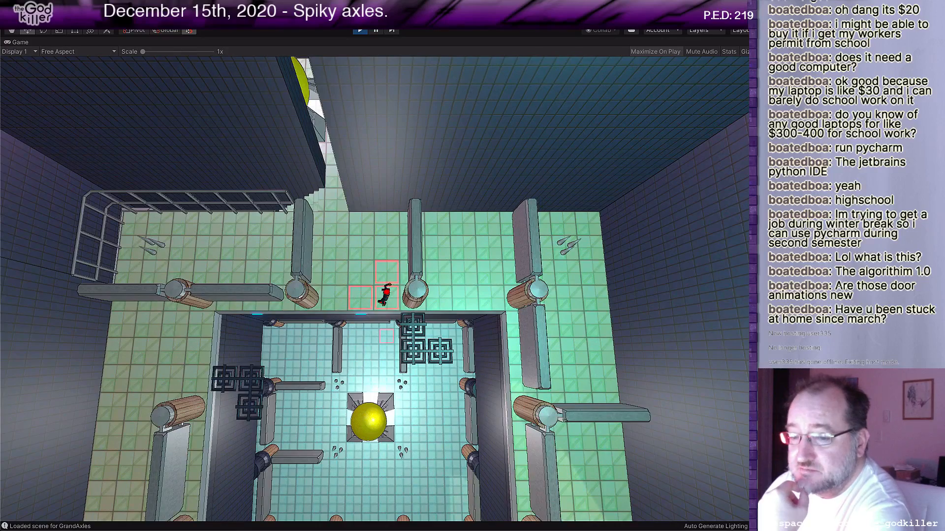
pyautogui.press('Left')
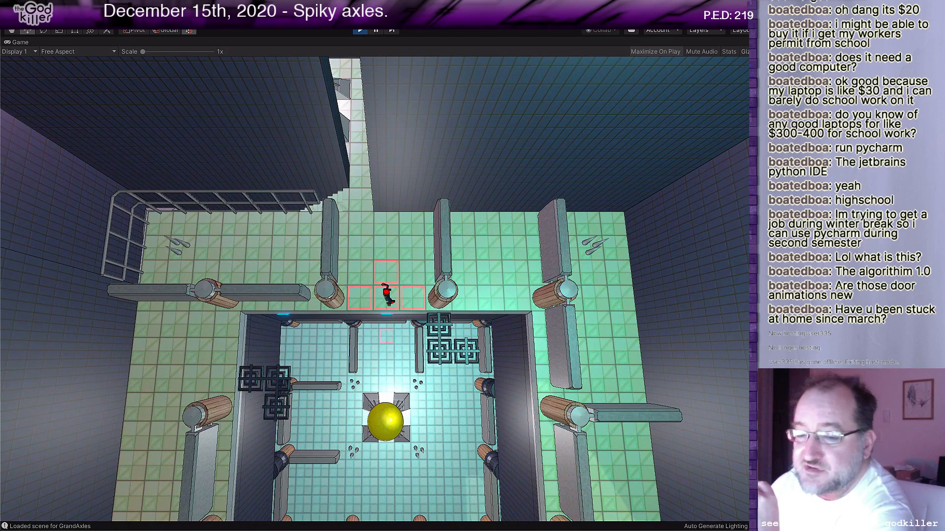
pyautogui.press('Up')
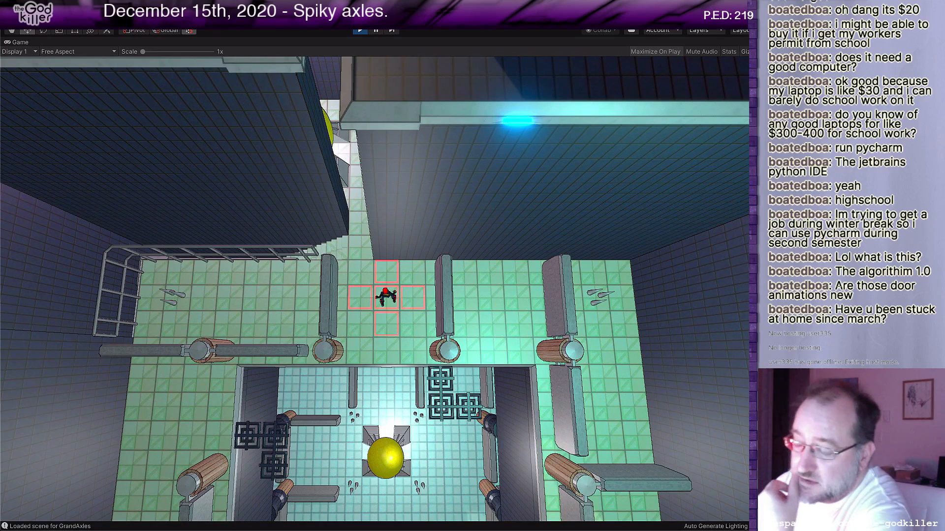
pyautogui.press('Down')
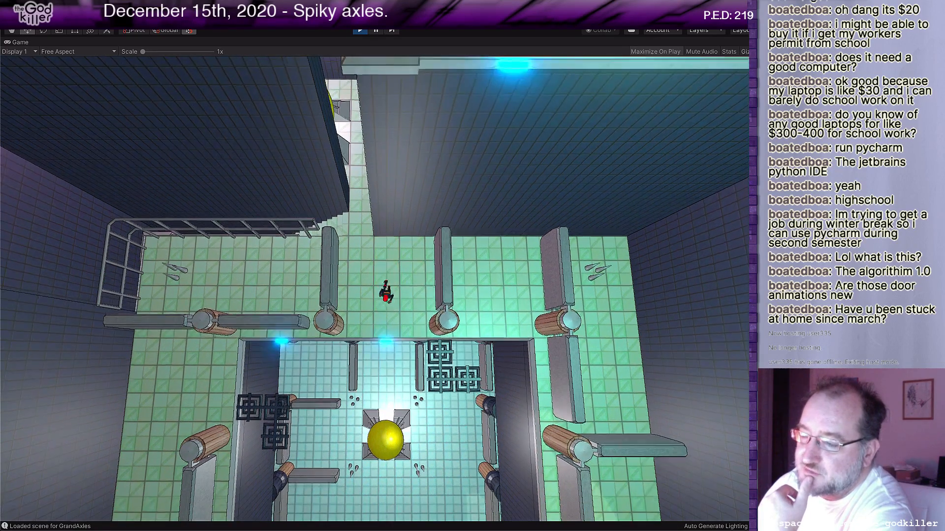
pyautogui.press('Left')
pyautogui.press('Right')
pyautogui.press('Right')
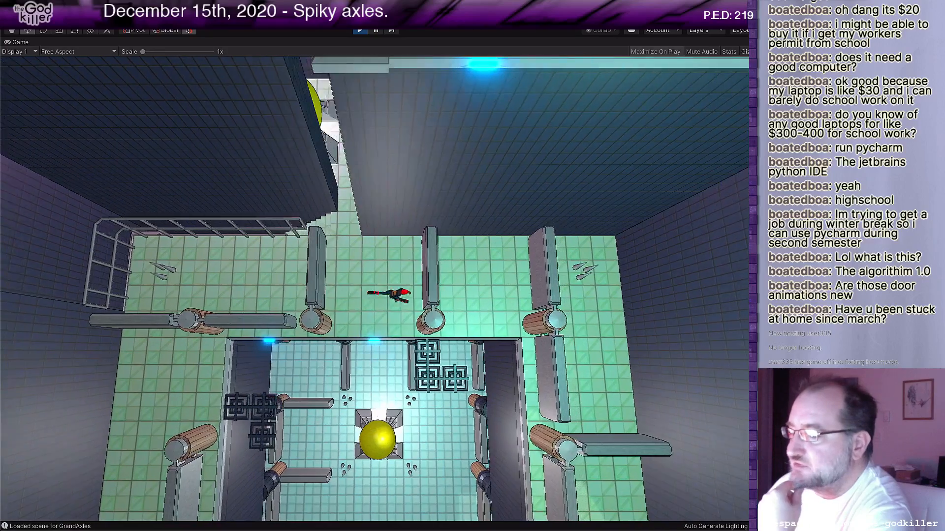
pyautogui.press('Down')
pyautogui.press('Left')
pyautogui.press('Left')
pyautogui.press('Up')
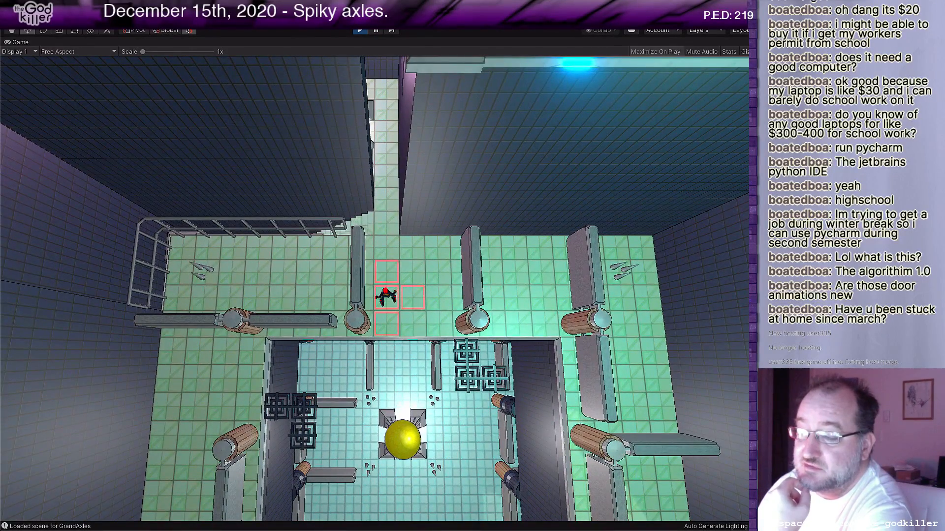
pyautogui.press('Up')
pyautogui.press('Up')
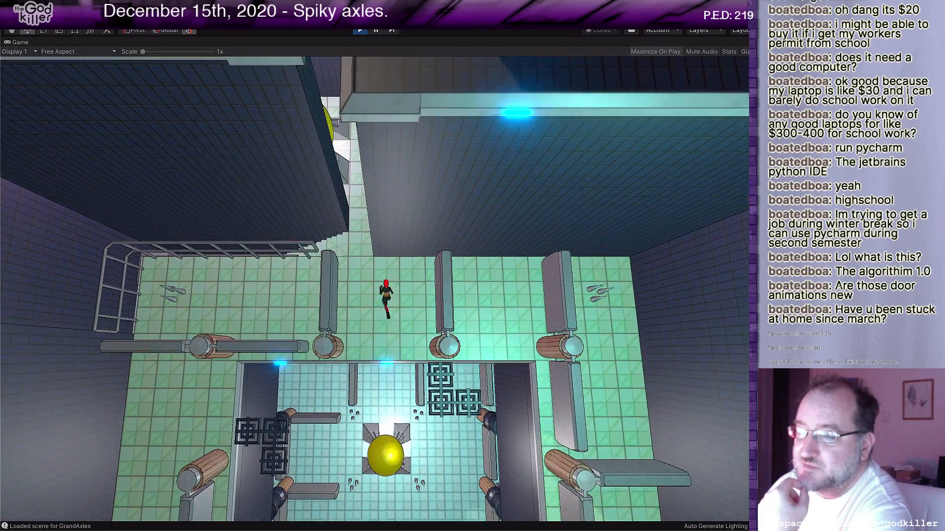
pyautogui.press('Down')
pyautogui.press('Down')
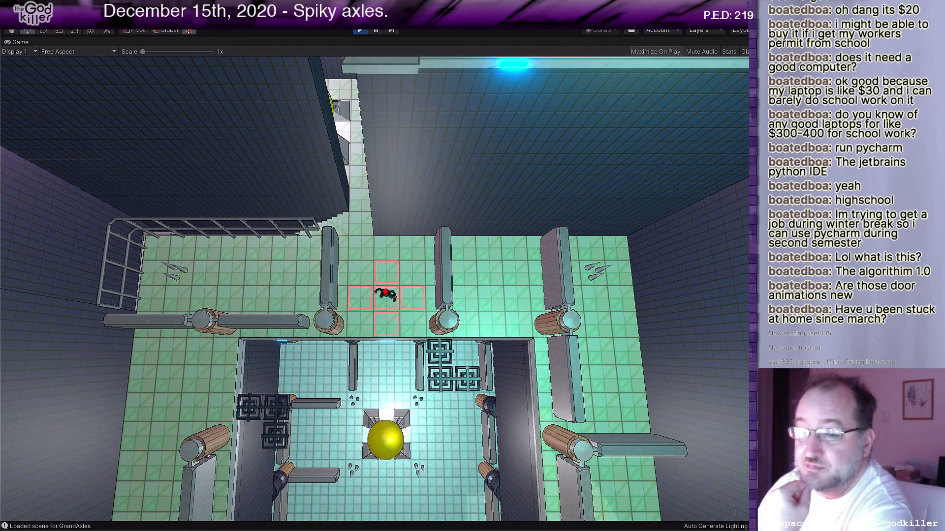
pyautogui.press('Left')
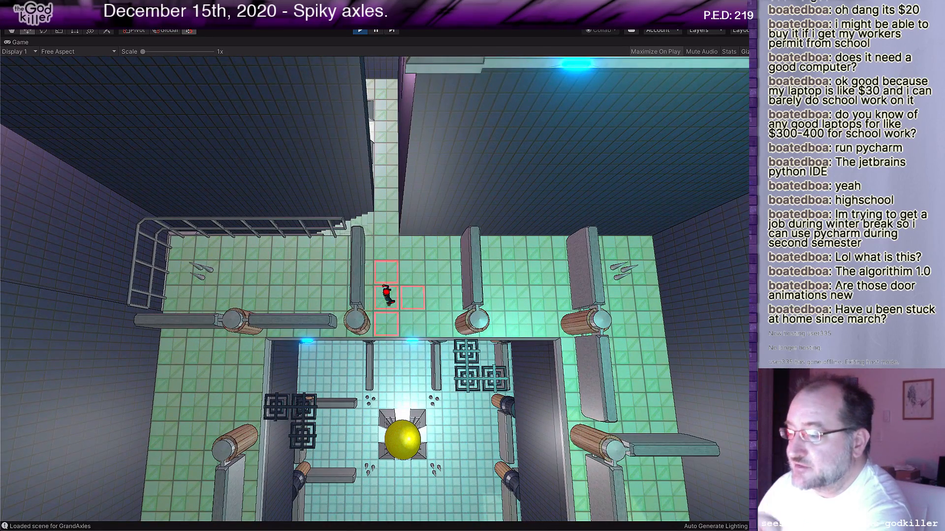
pyautogui.press('Right')
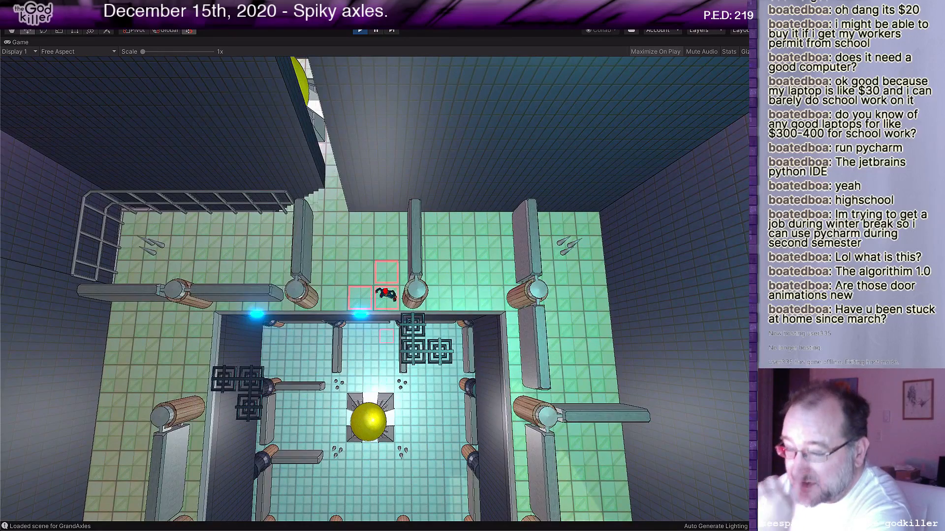
pyautogui.press('Left')
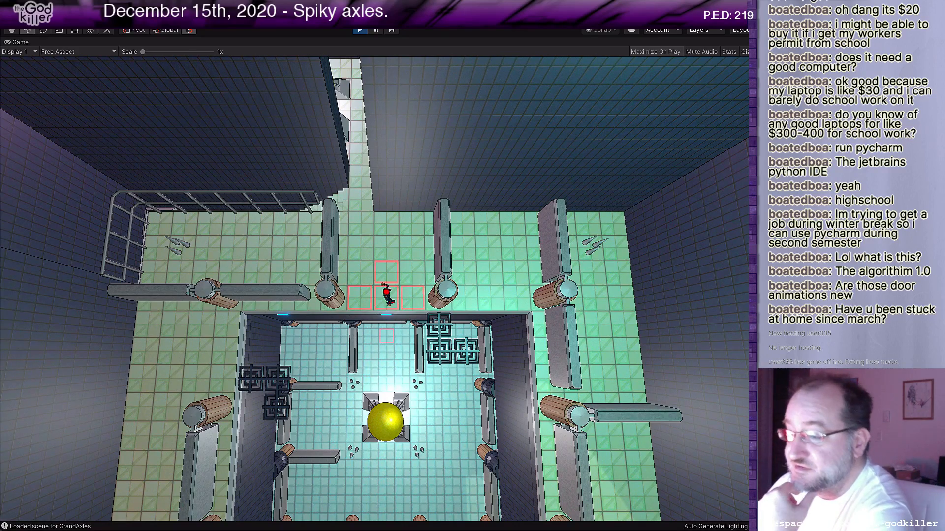
# Push the character right through the stone gate on the green floor, rotating its axle, and stop by the next gate.
pyautogui.press('Up')
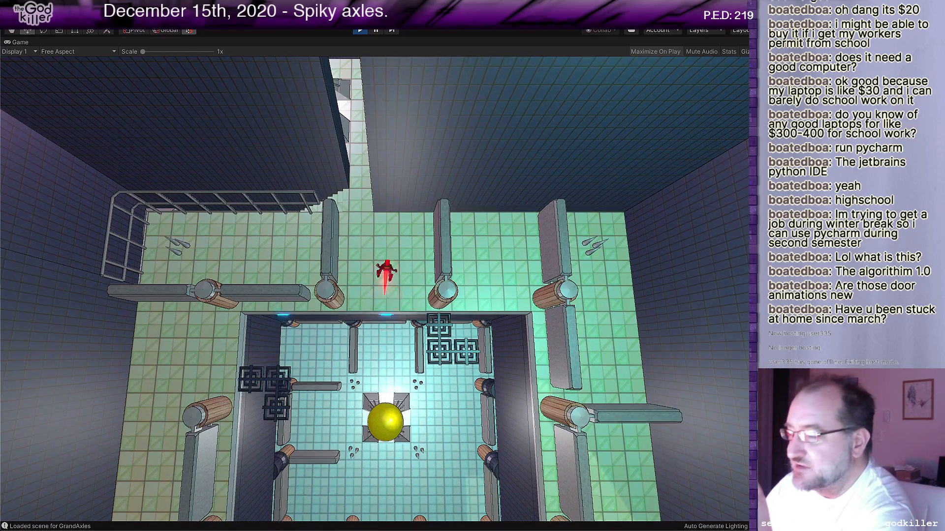
pyautogui.press('Right')
pyautogui.press('Right')
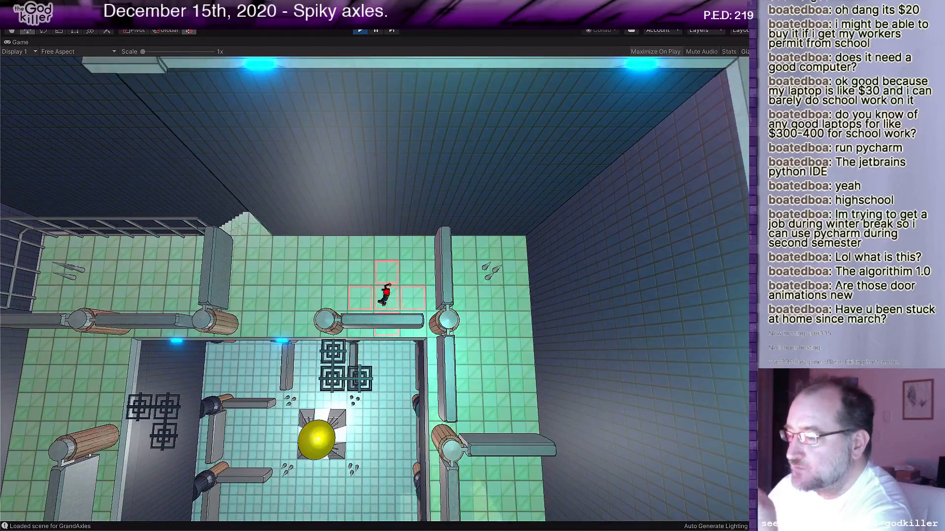
pyautogui.press('Right')
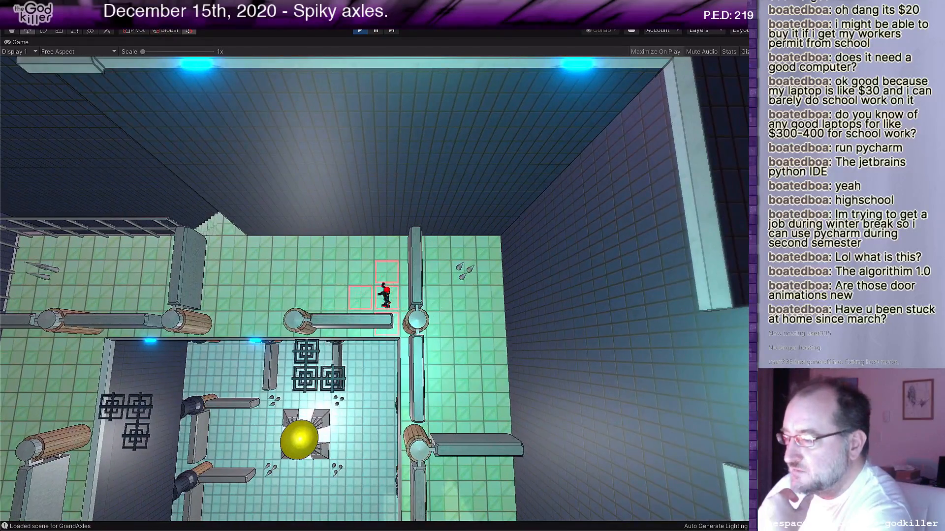
pyautogui.press('Left')
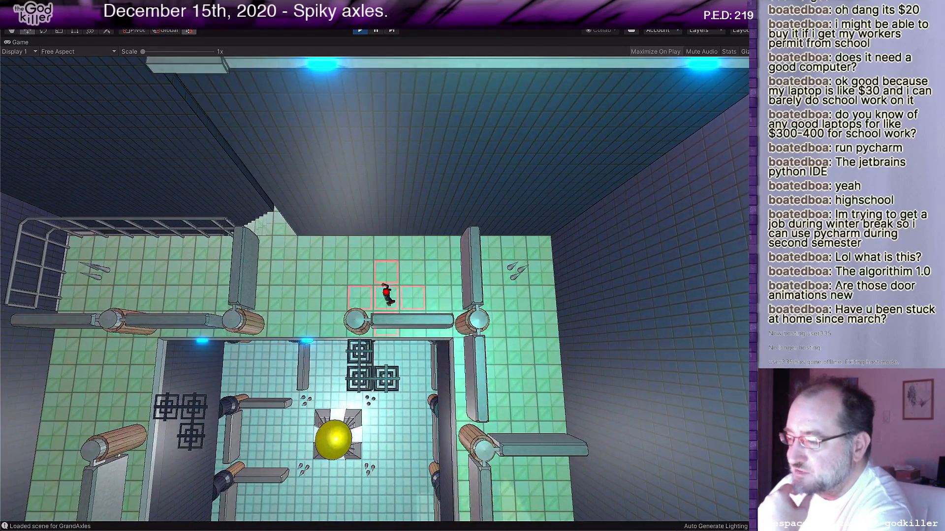
pyautogui.press('Right')
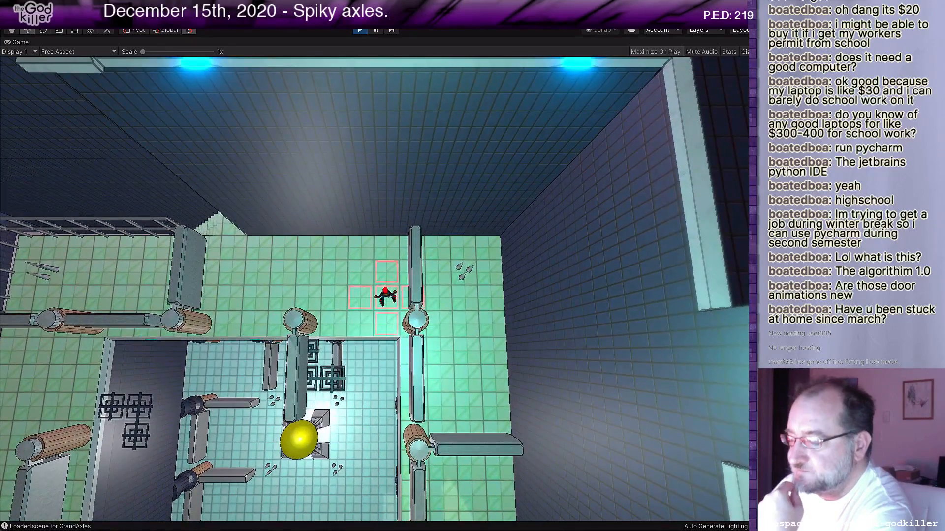
# Run the character back left past the rotated gate and return to the far side of its axle.
pyautogui.press('Left')
pyautogui.press('Left')
pyautogui.press('Left')
pyautogui.press('Left')
pyautogui.press('Left')
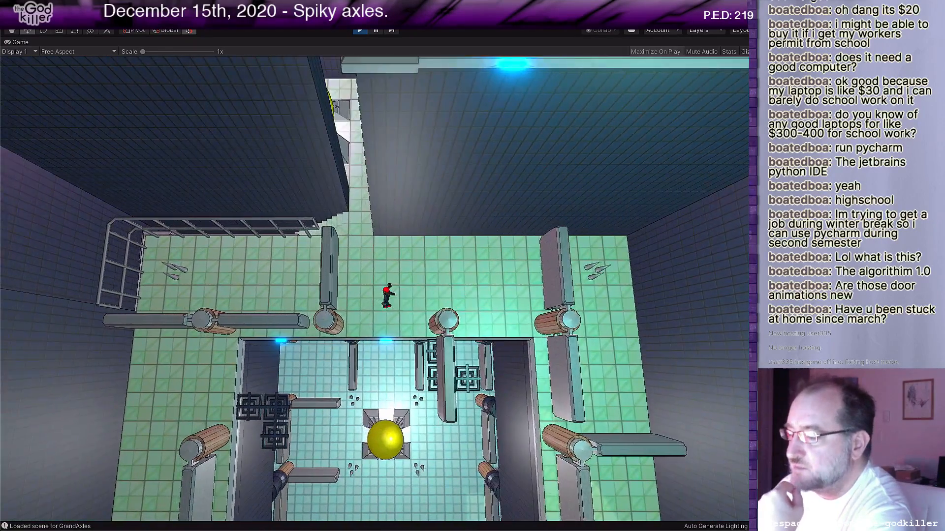
pyautogui.press('Down')
pyautogui.press('Right')
pyautogui.press('Up')
pyautogui.press('Right')
pyautogui.press('Right')
pyautogui.press('Down')
pyautogui.press('Left')
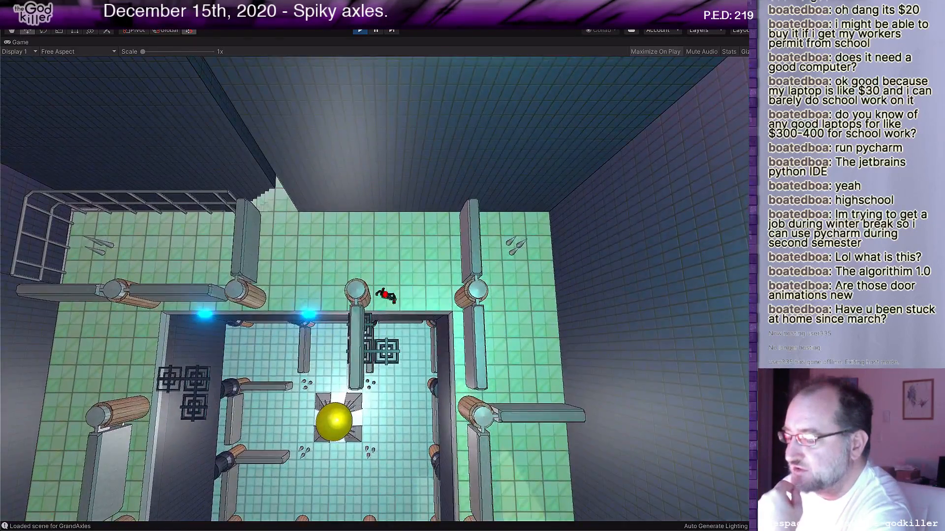
# Push the character right through the next stone gate into the corner with the floor spikes.
pyautogui.press('Up')
pyautogui.press('Right')
pyautogui.press('Right')
pyautogui.press('Right')
pyautogui.press('Right')
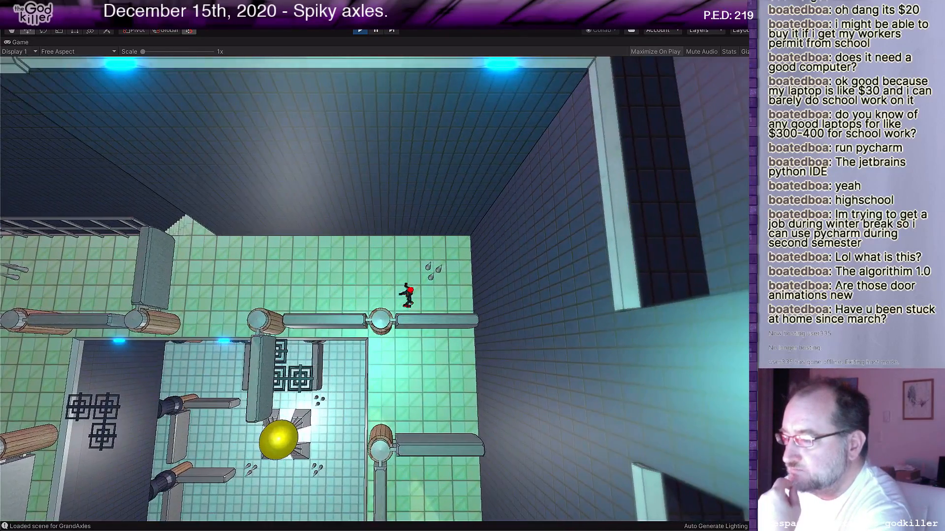
pyautogui.press('Right')
# Push the character down the side corridor from the spiked corner, passing through its three stone gates.
pyautogui.press('Down')
pyautogui.press('Down')
pyautogui.press('Down')
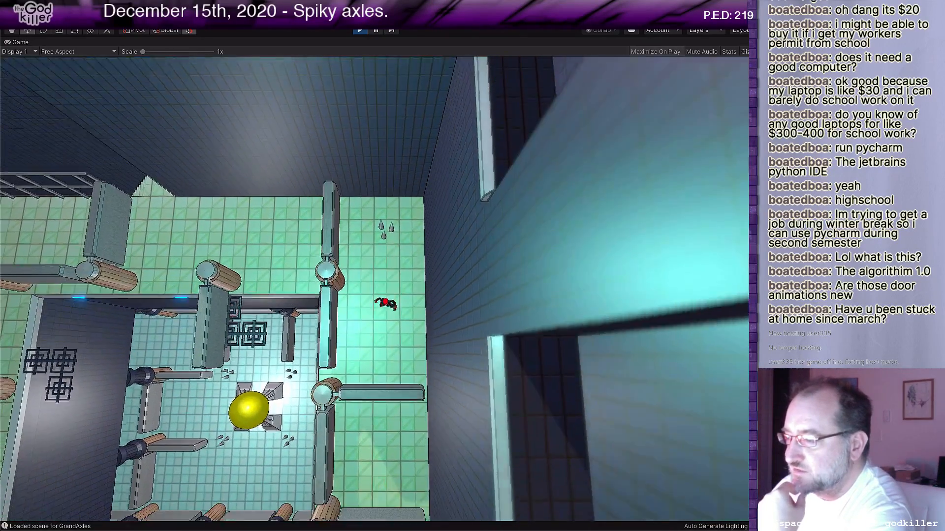
pyautogui.press('Down')
pyautogui.press('Down')
pyautogui.press('Down')
pyautogui.press('Down')
pyautogui.press('Down')
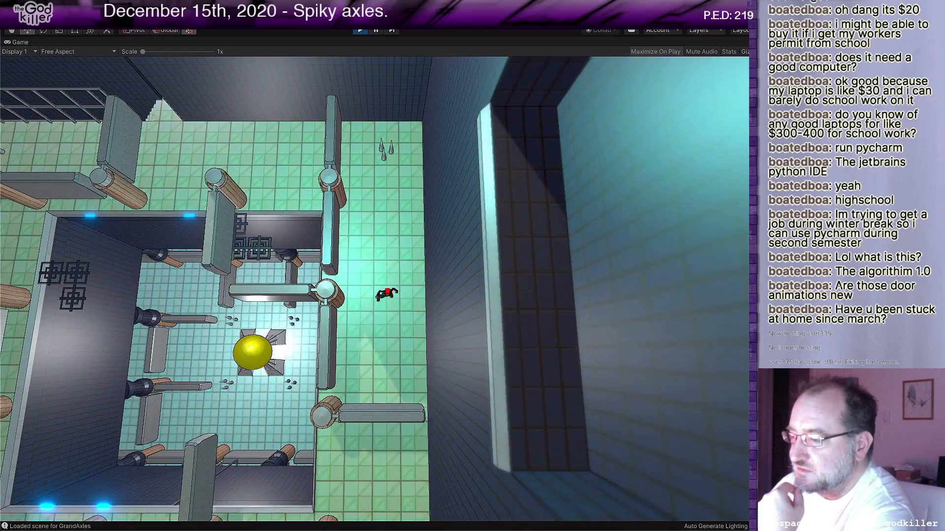
pyautogui.press('Down')
pyautogui.press('Down')
pyautogui.press('Down')
pyautogui.press('Down')
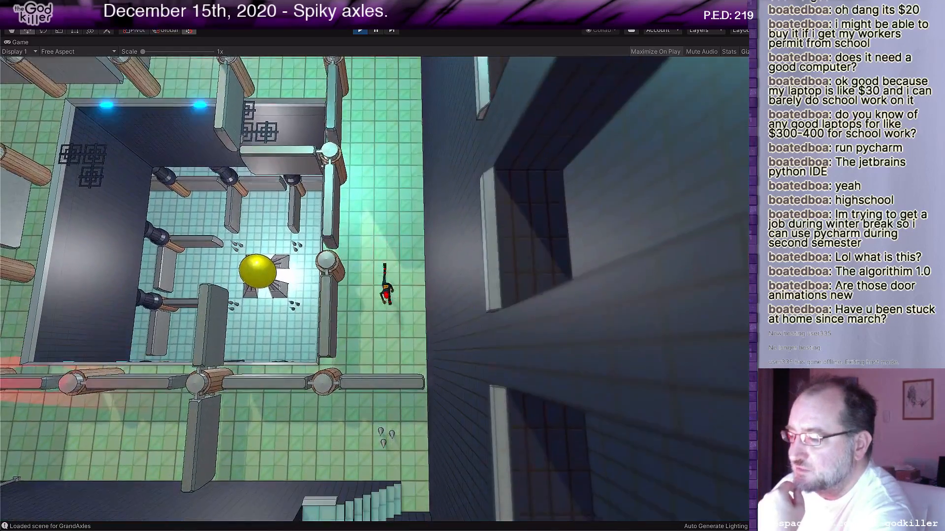
# Swing the side corridor's lower gate over the sunken chamber and run the character back up beside the upper gate.
pyautogui.press('Left')
pyautogui.press('Left')
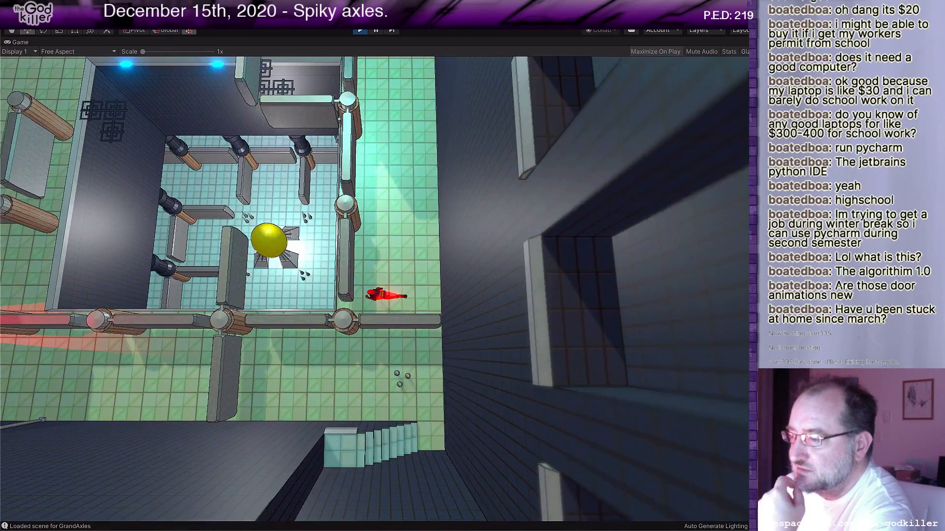
pyautogui.press('Up')
pyautogui.press('Up')
pyautogui.press('Right')
pyautogui.press('Up')
pyautogui.press('Up')
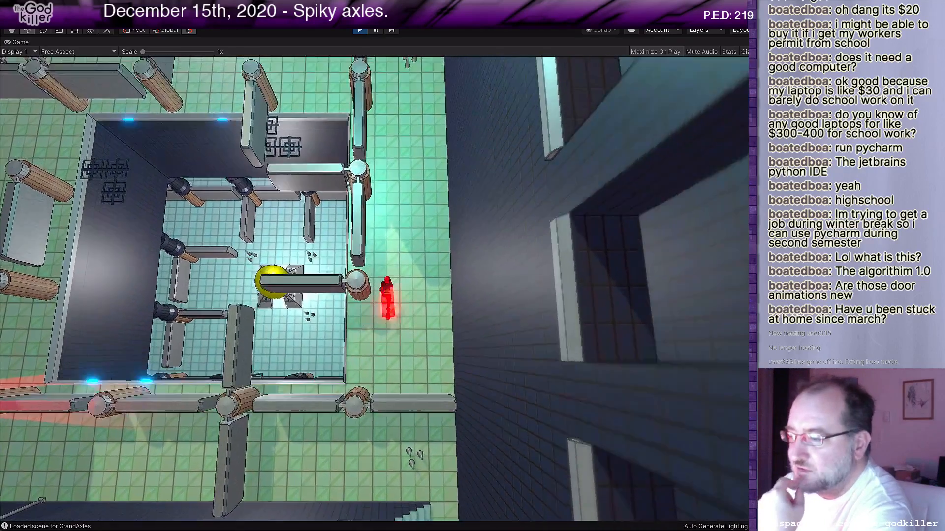
pyautogui.press('Up')
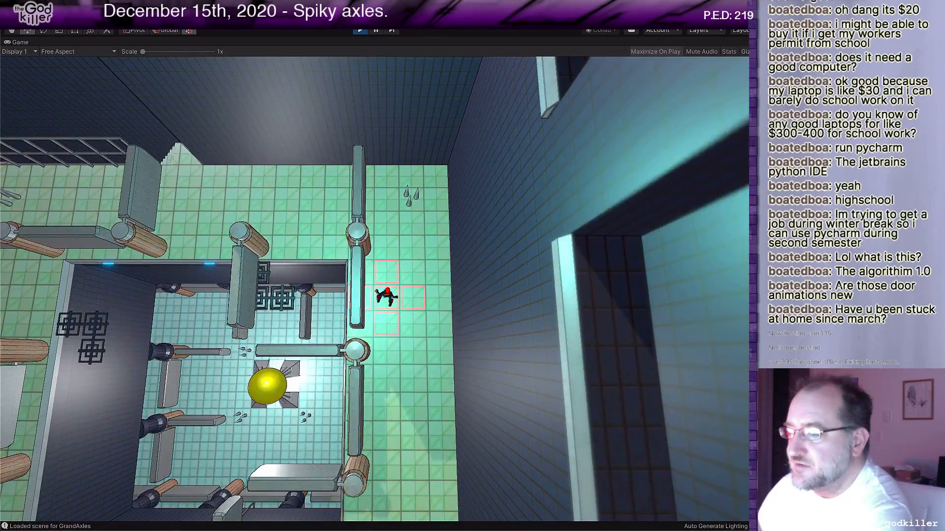
pyautogui.press('Up')
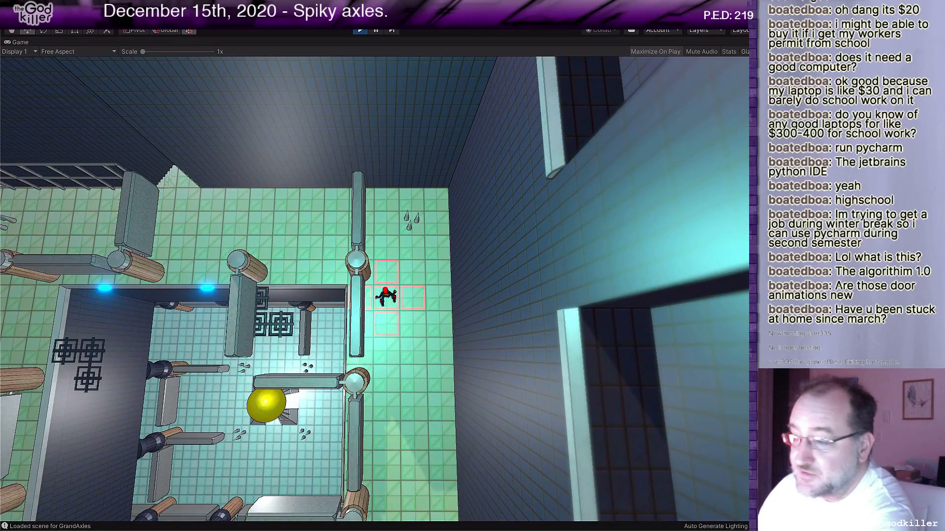
# Rotate the upper gate to block the side corridor and run the character back down to the lower axle.
pyautogui.press('Left')
pyautogui.press('Right')
pyautogui.press('Right')
pyautogui.press('Down')
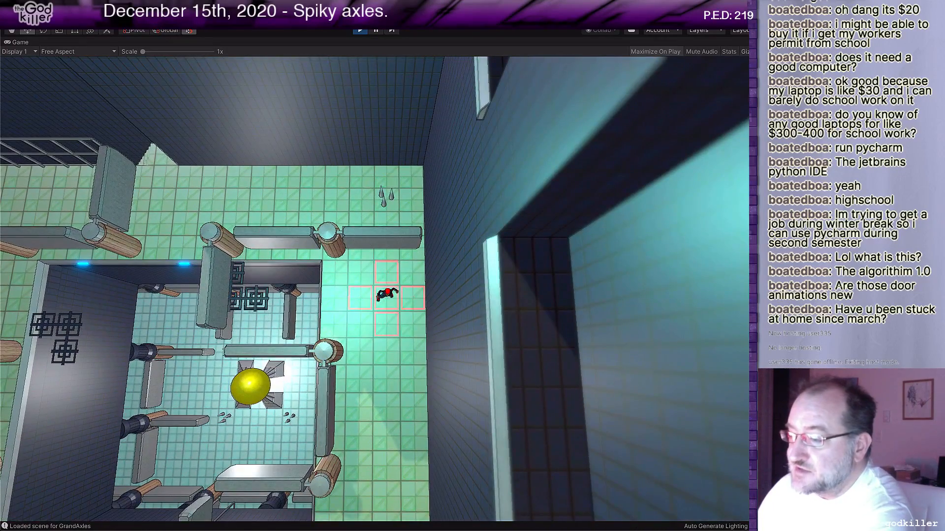
pyautogui.press('Down')
pyautogui.press('Down')
pyautogui.press('Down')
pyautogui.press('Down')
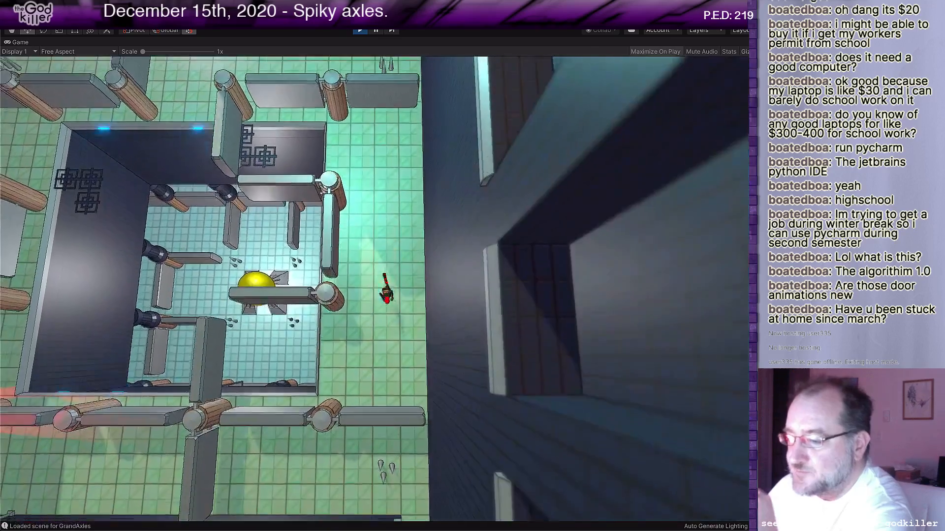
# Run the character back up to the blocking gate and cross the chamber into the opposite corridor.
pyautogui.press('Left')
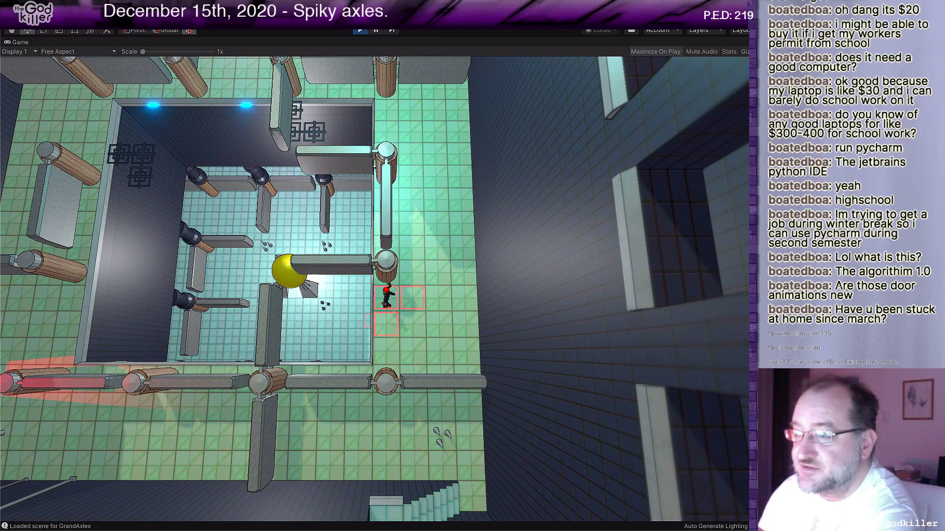
pyautogui.press('w')
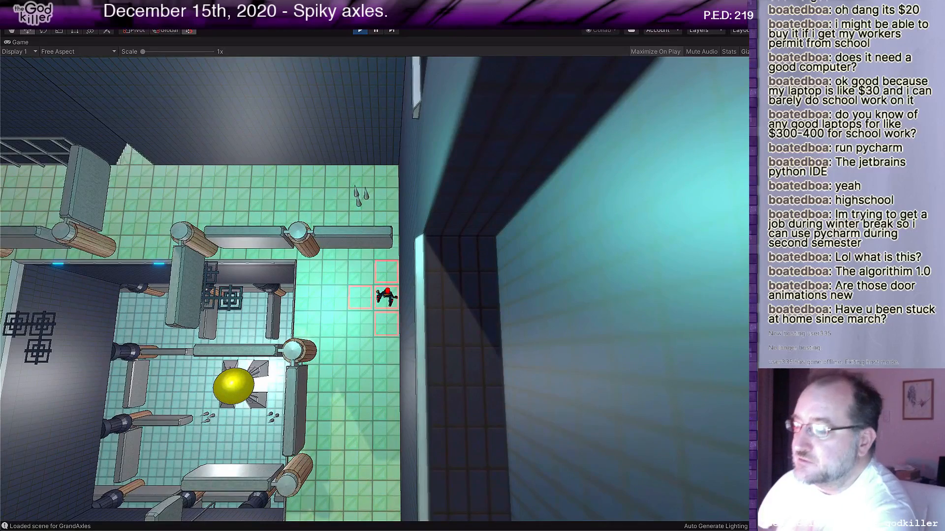
pyautogui.press('a')
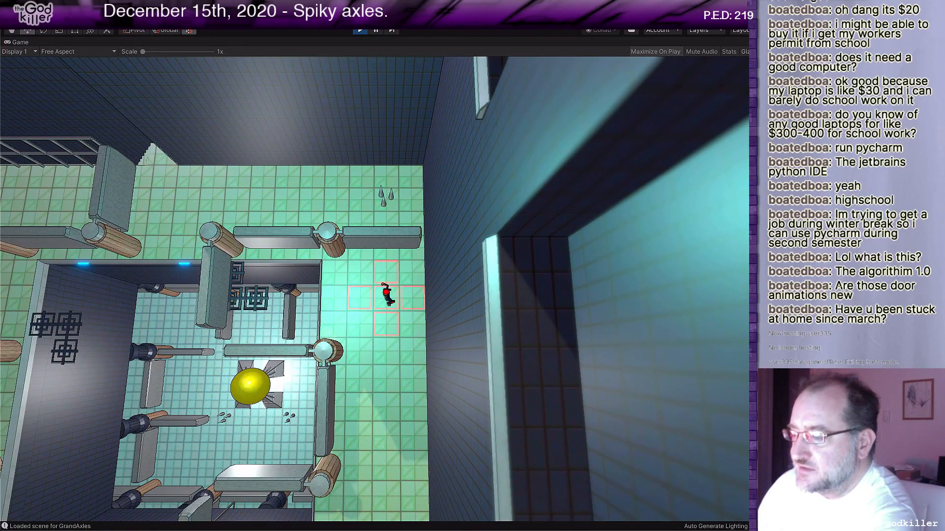
pyautogui.press('a')
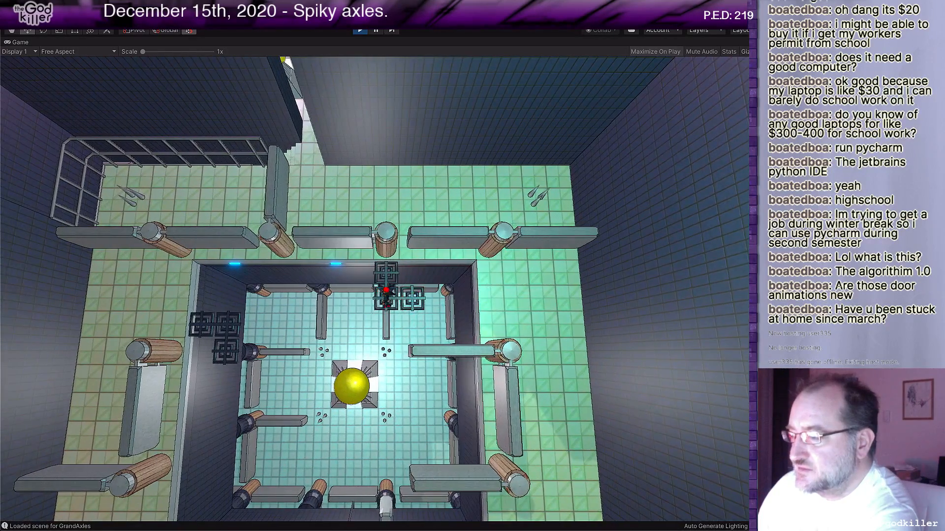
pyautogui.press('a')
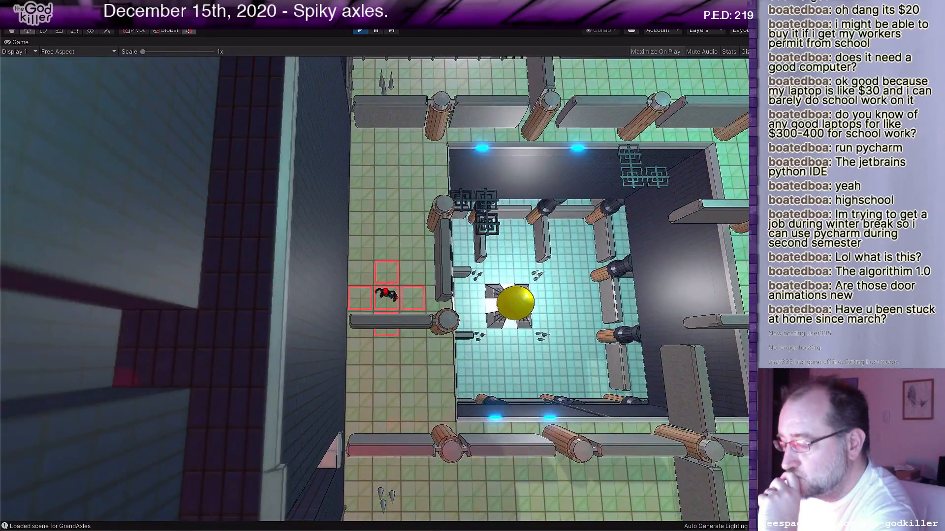
# Push the character down through the opposite corridor's gate to the red-lit gate and swing the inner gate over the chamber.
pyautogui.press('s')
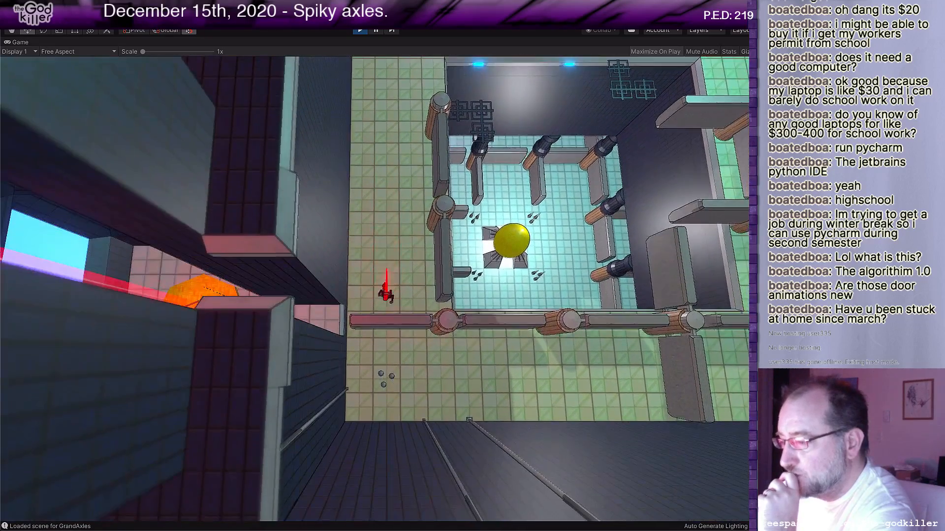
pyautogui.press('a')
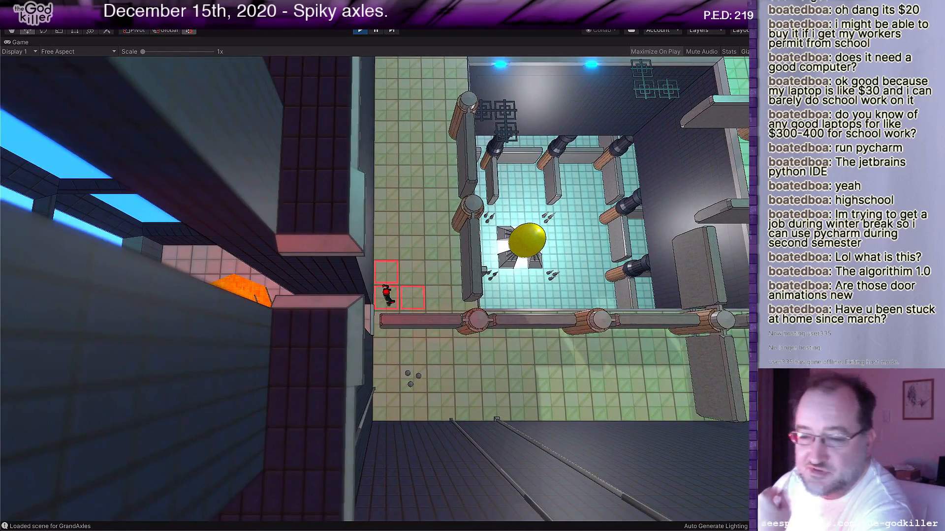
pyautogui.press('d')
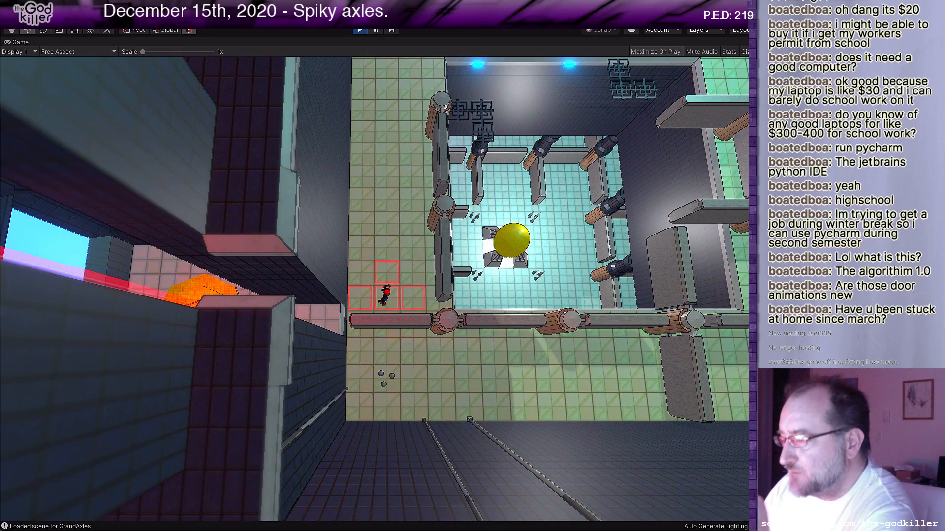
pyautogui.press('w')
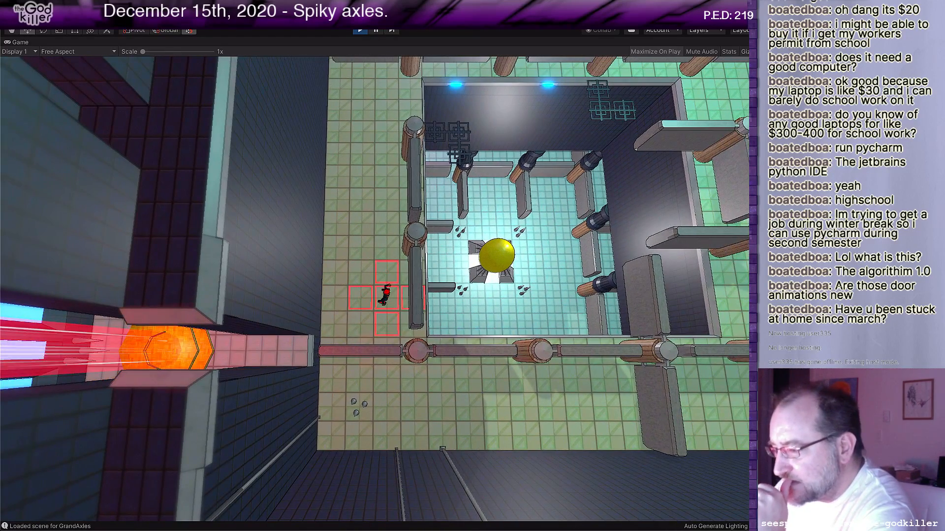
pyautogui.press('s')
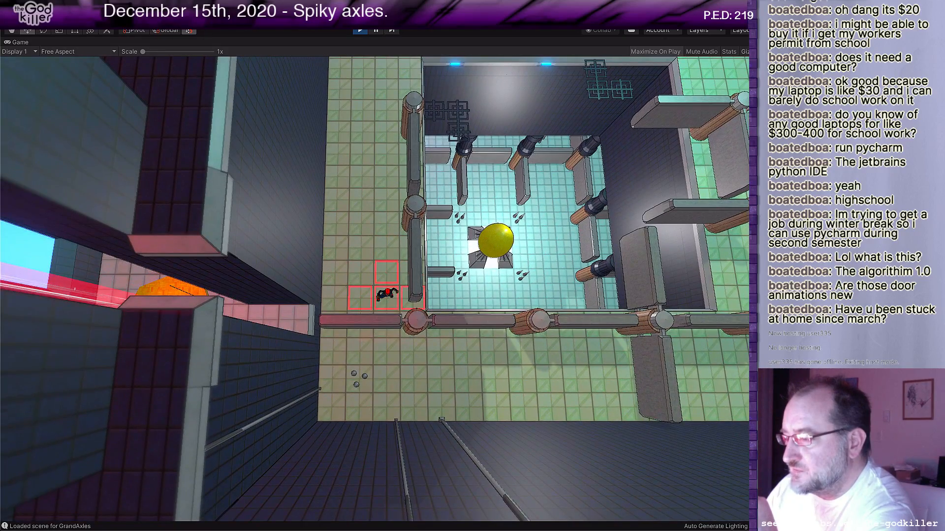
pyautogui.press('w')
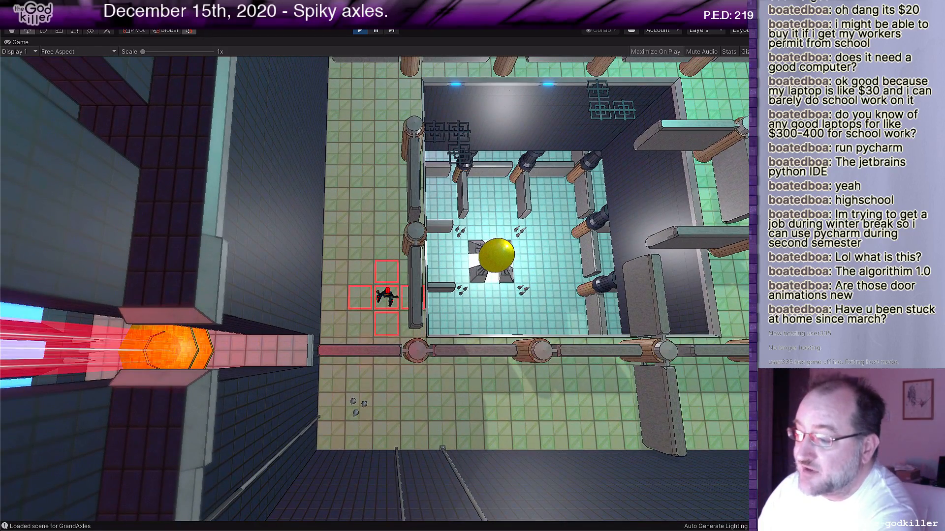
pyautogui.press('s')
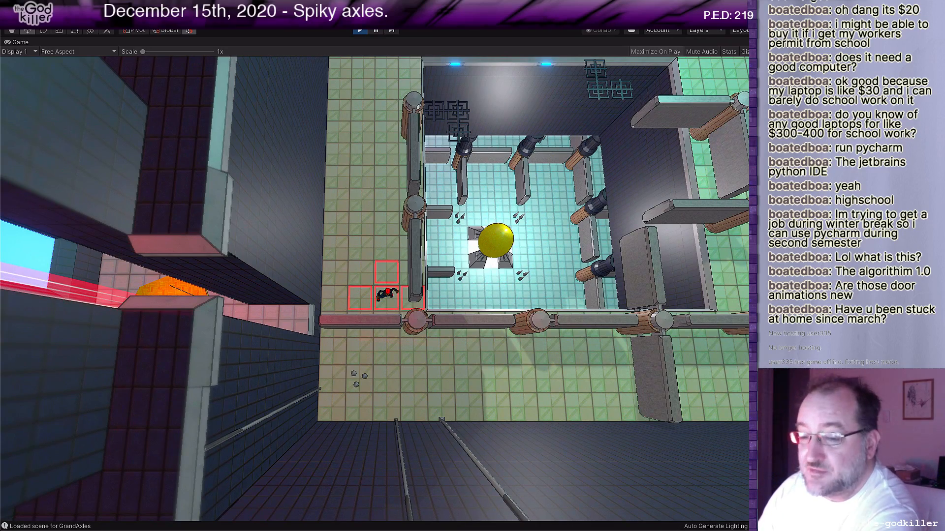
pyautogui.press('a')
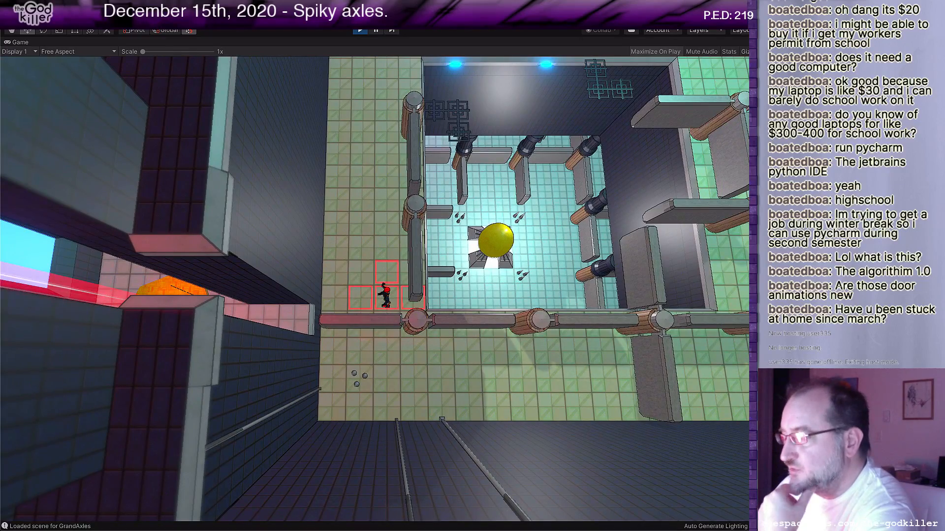
pyautogui.press('d')
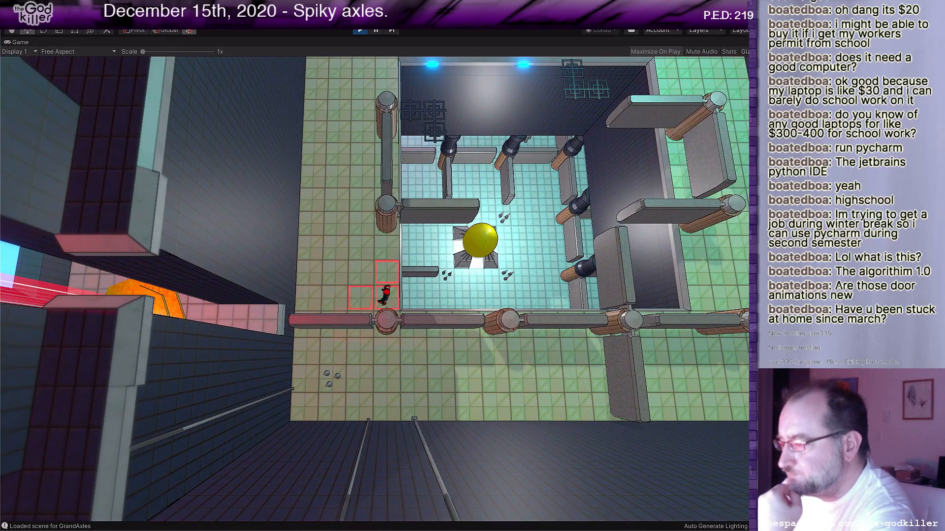
# Bring the character onto the lower green floor and swing the gate in front of the chamber inward over its opening.
pyautogui.press('s')
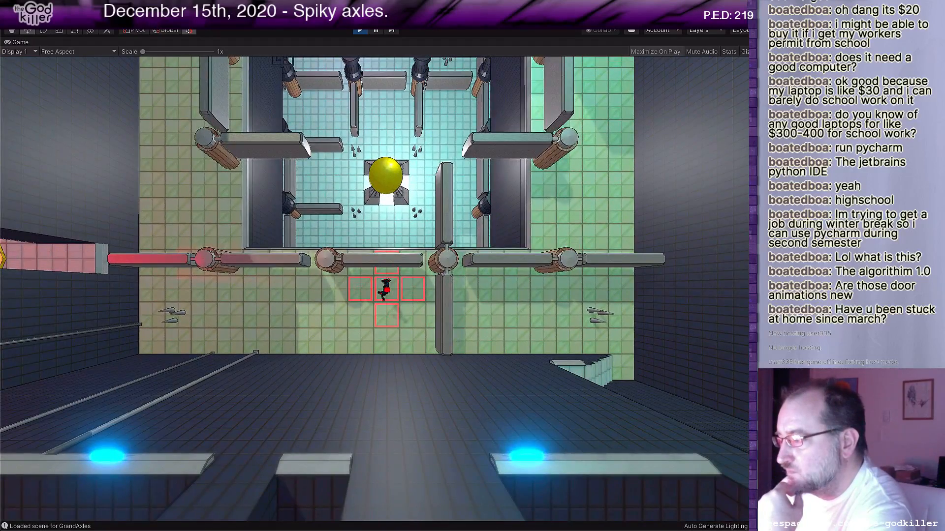
pyautogui.press('d')
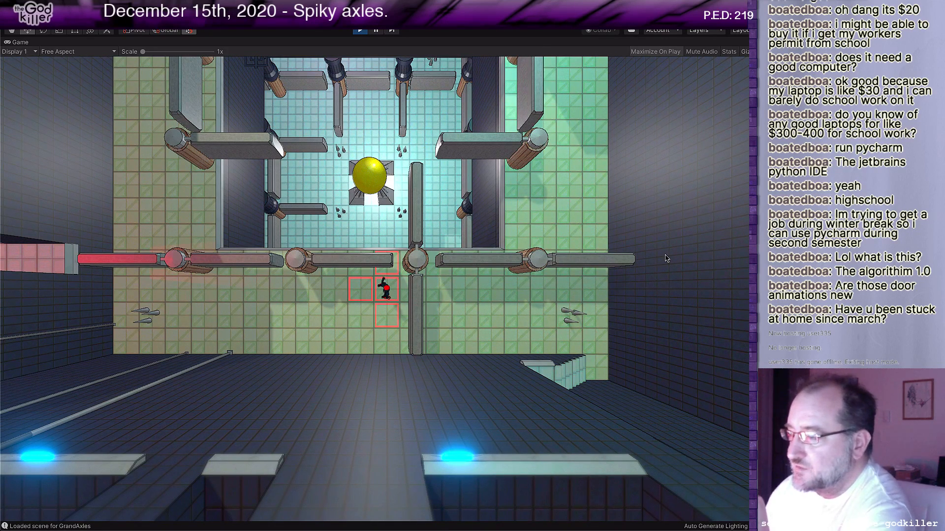
pyautogui.press('Up')
pyautogui.press('Down')
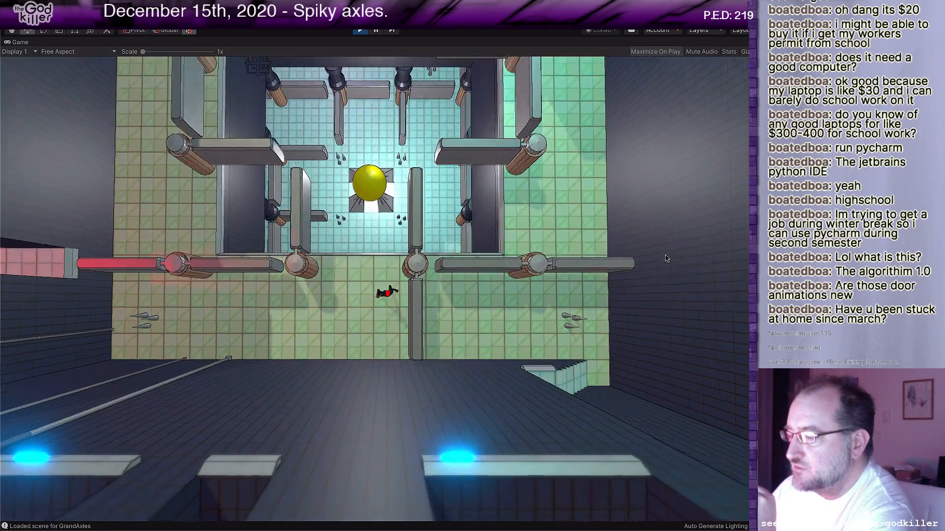
# Push the character through the corner gates near the stairs and run it along the lower floor to the far spikes.
pyautogui.press('Right')
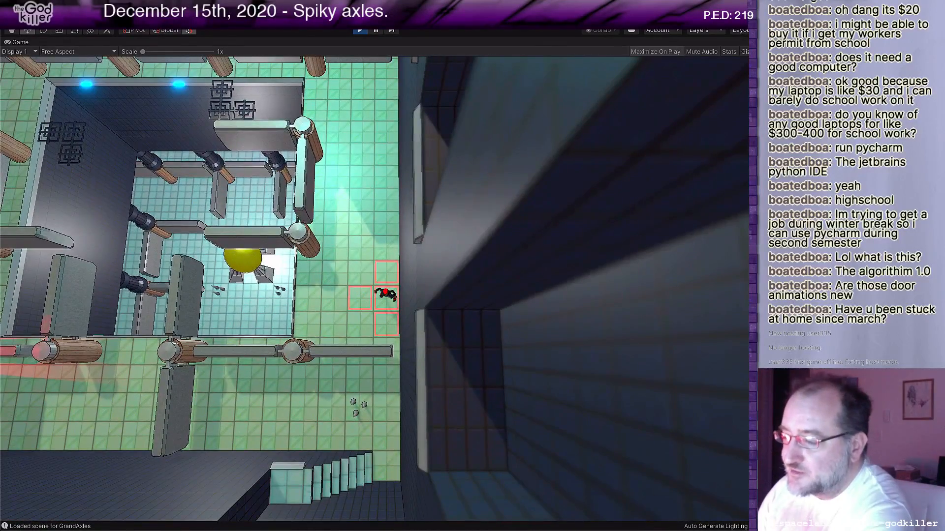
pyautogui.press('Down')
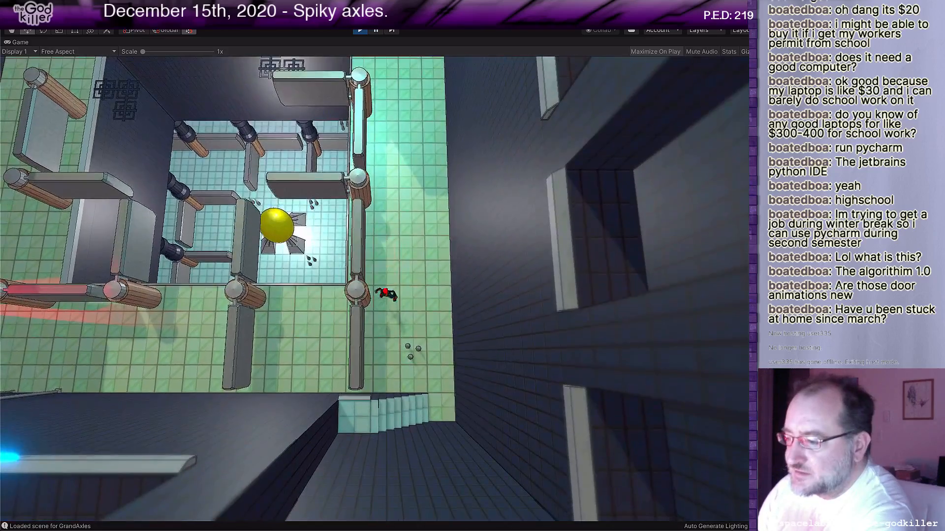
pyautogui.press('Down')
pyautogui.press('Left')
pyautogui.press('Left')
pyautogui.press('Left')
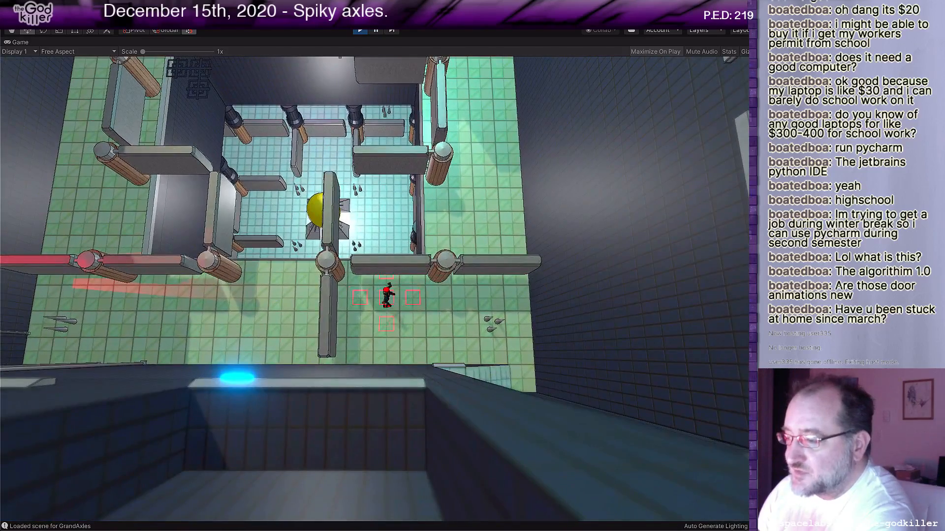
pyautogui.press('Up')
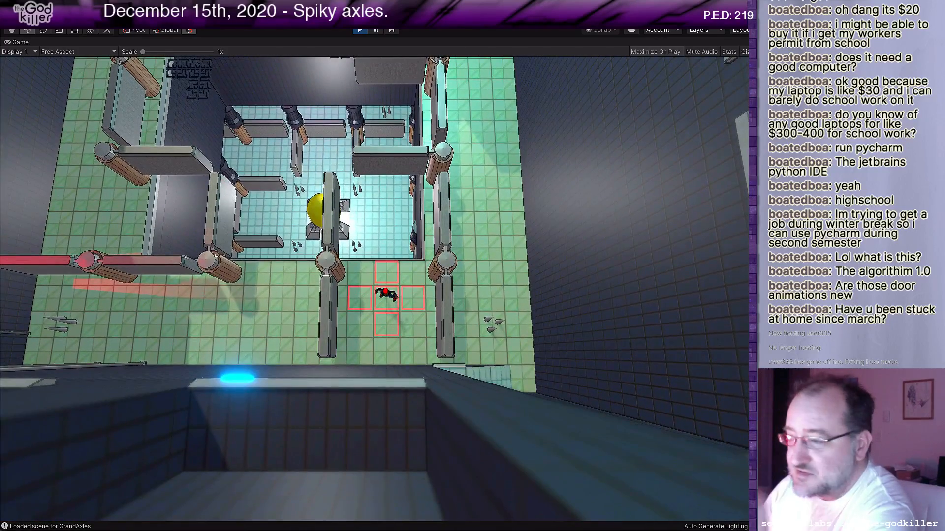
pyautogui.press('Left')
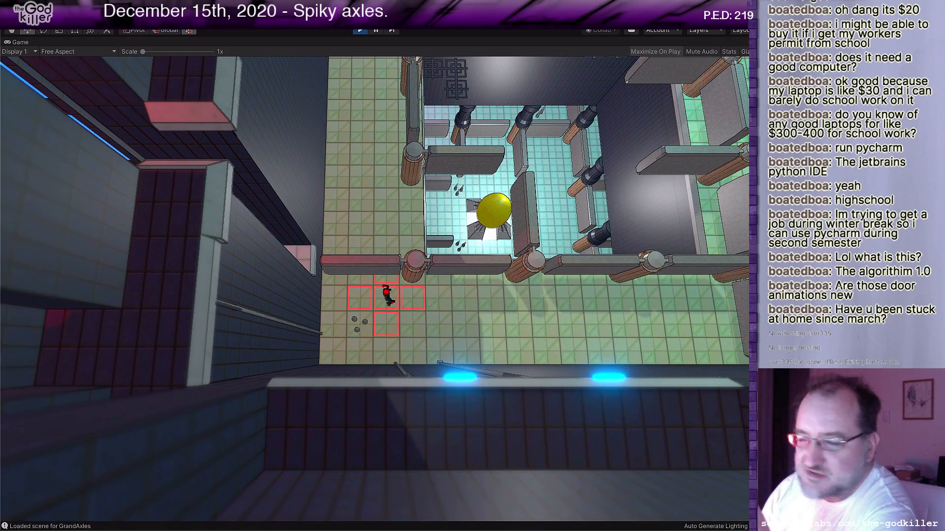
# Take the character up onto the stair landing and walk it along the tops of the gates to the red-lit gate.
pyautogui.press('Up')
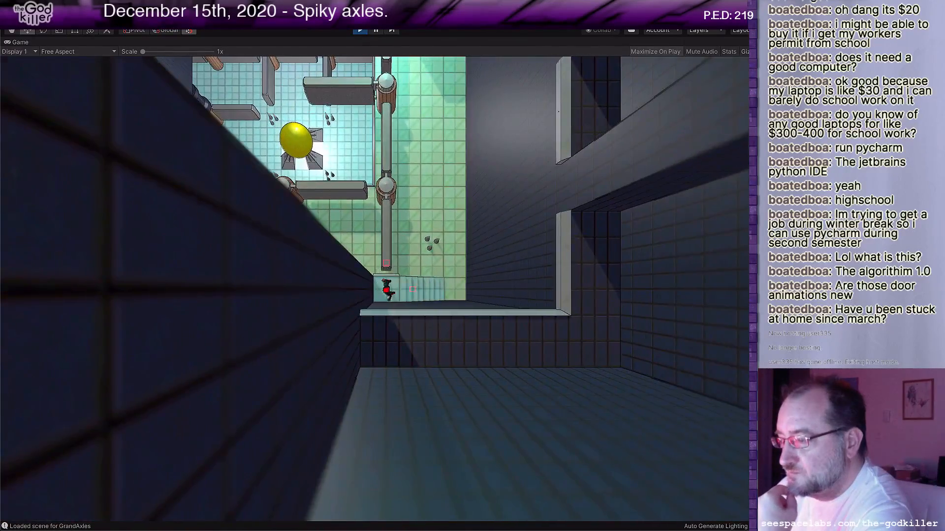
pyautogui.press('Down')
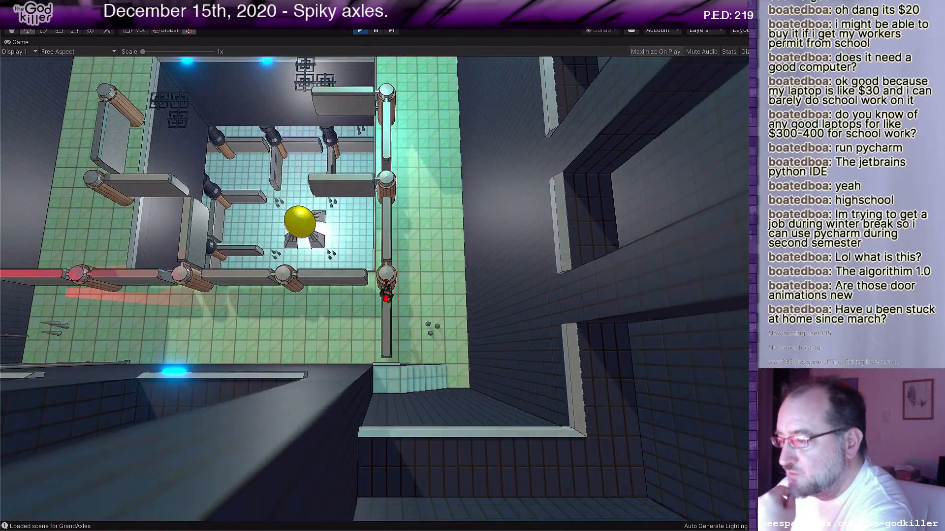
pyautogui.press('Up')
pyautogui.press('Left')
pyautogui.press('Left')
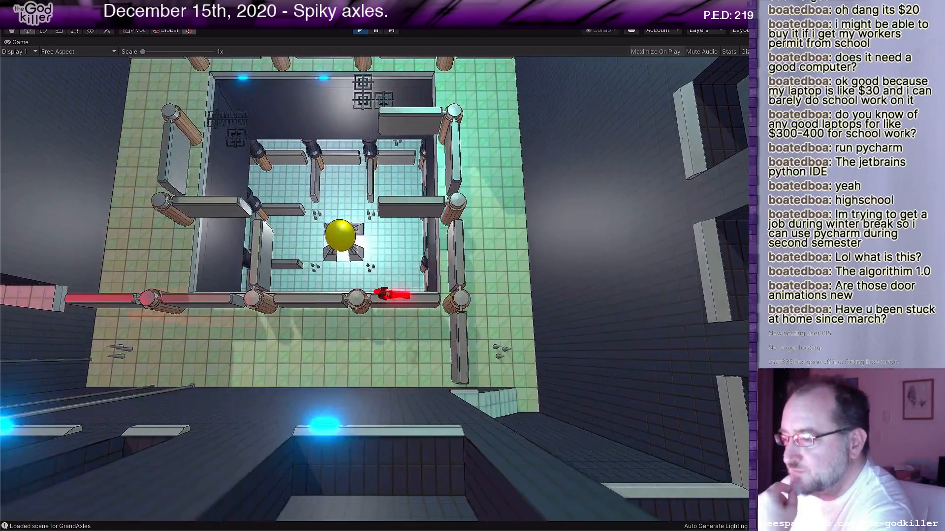
pyautogui.press('Left')
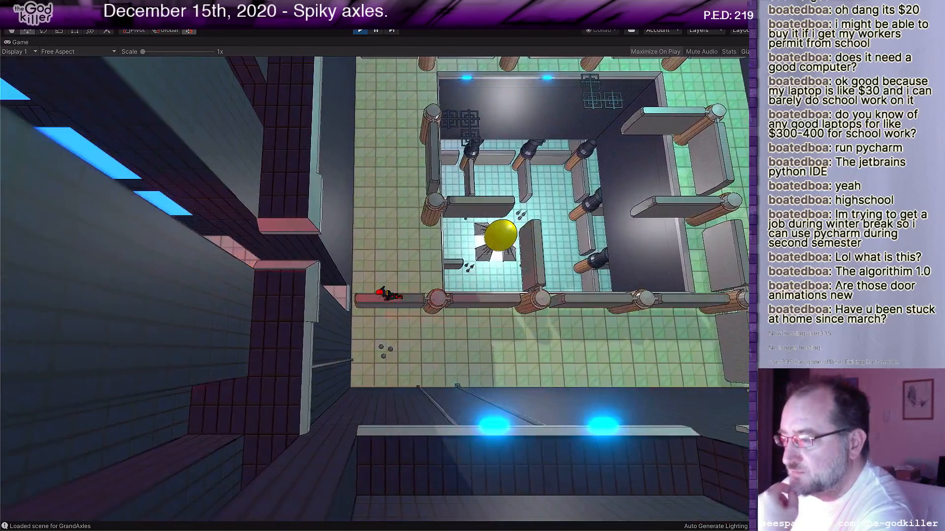
# Run the character past the glowing orange platform to the yellow Emm orb and stop play mode.
pyautogui.press('Left')
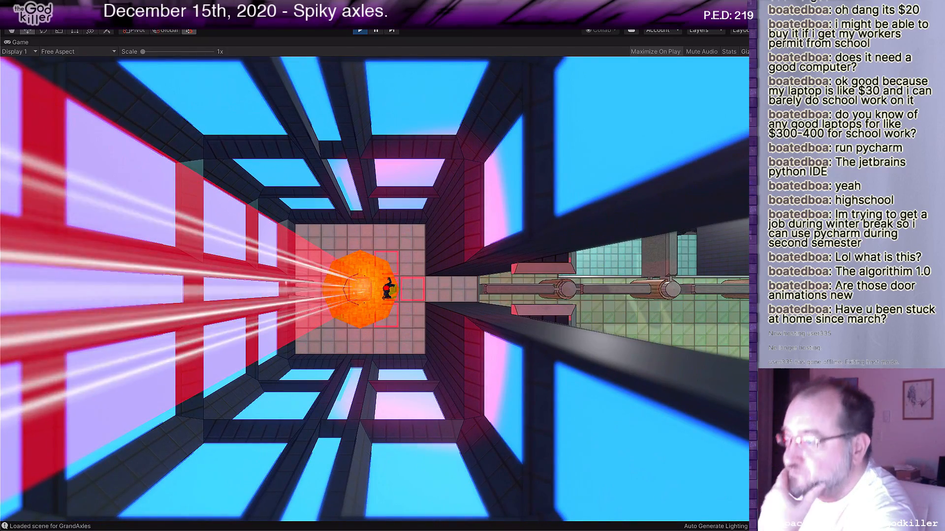
pyautogui.press('Up')
pyautogui.press('Left')
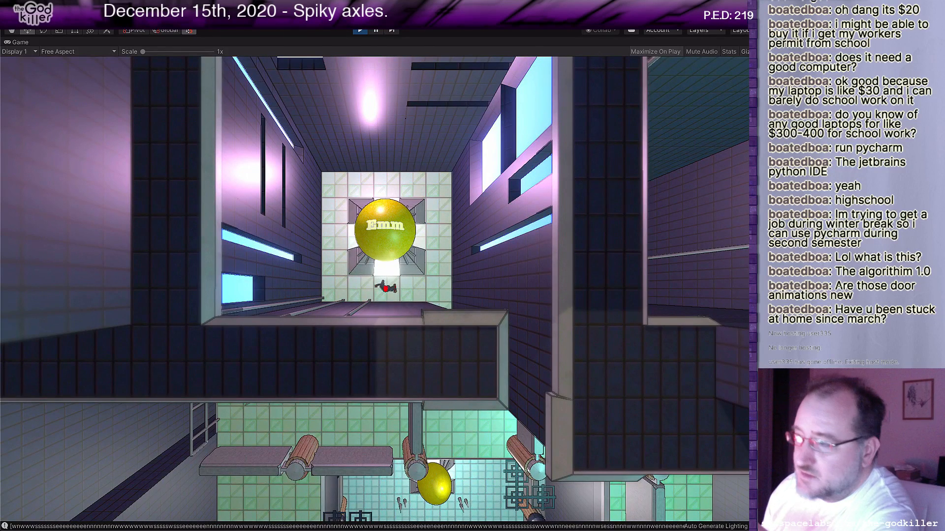
pyautogui.click(359, 30)
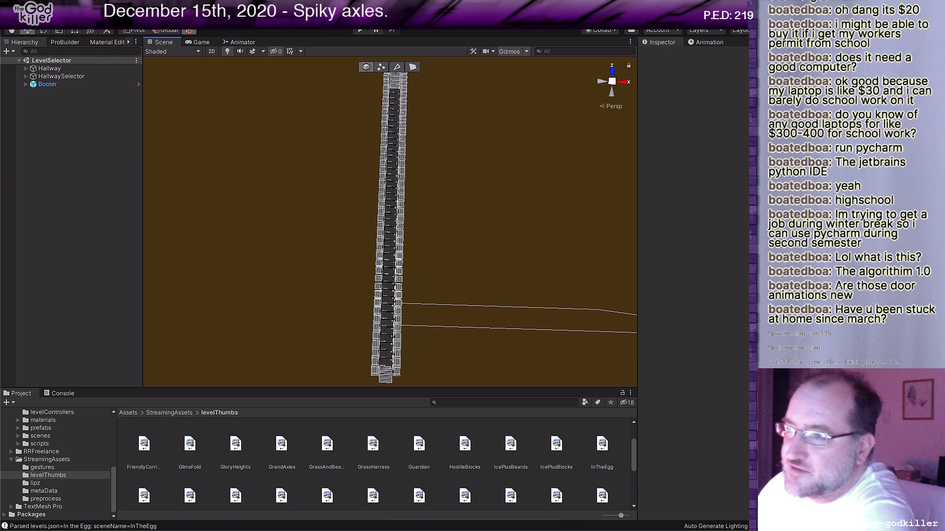
# Open the ChaoticGreens.unity scene from the project's Assets/project/scenes folder.
pyautogui.click(57, 6)
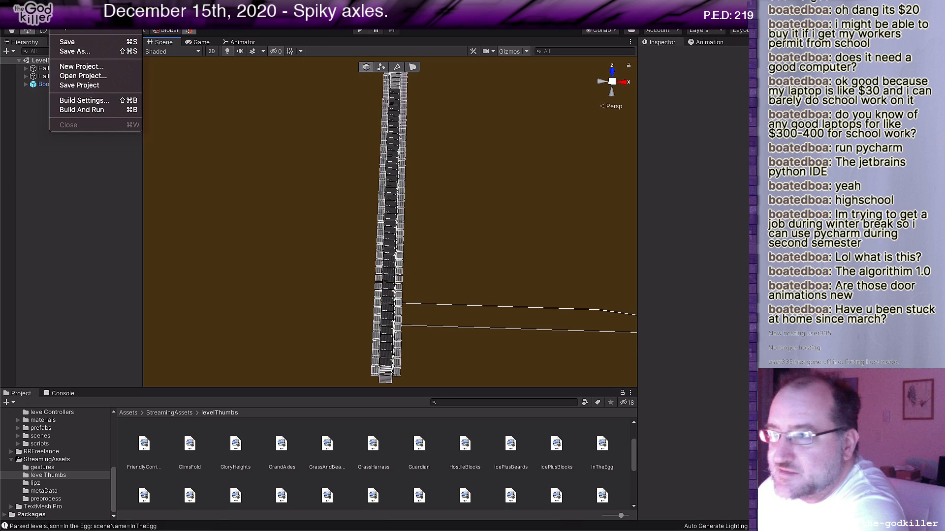
pyautogui.click(81, 30)
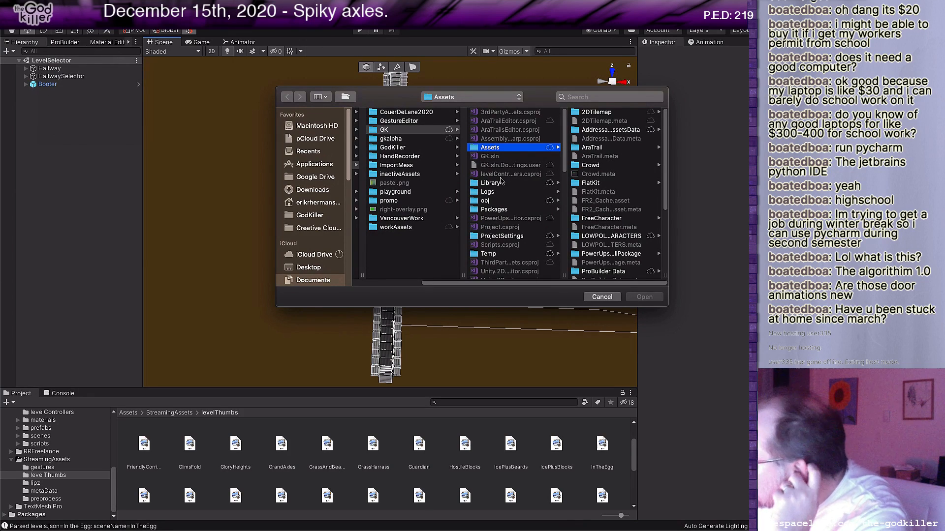
pyautogui.scroll(-5, 633, 219)
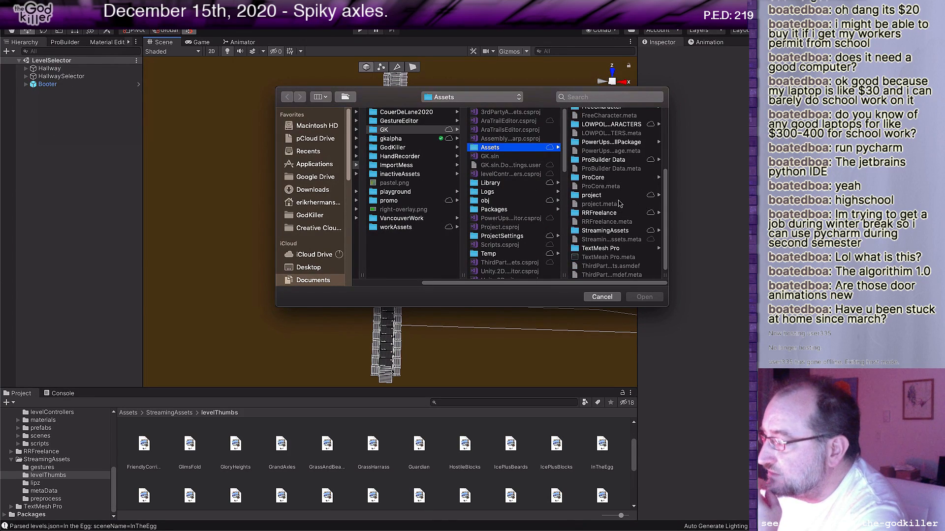
pyautogui.click(617, 196)
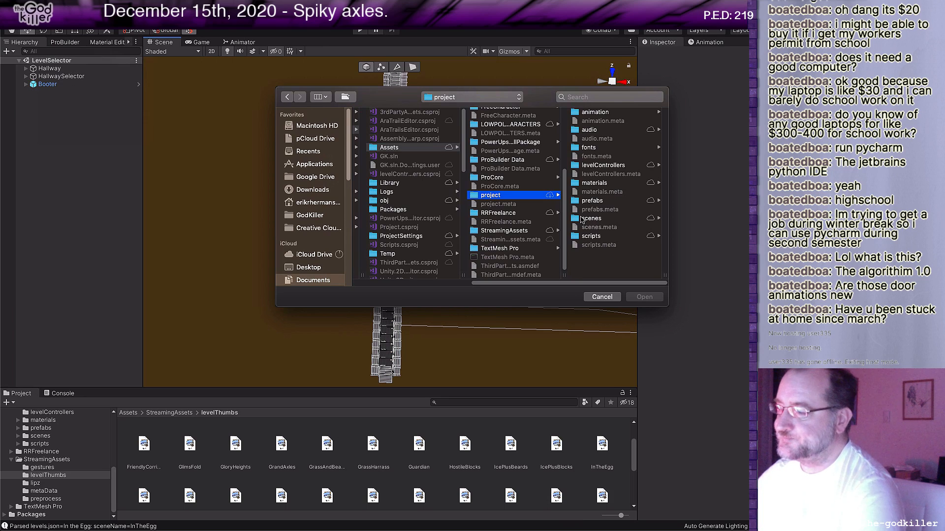
pyautogui.click(583, 218)
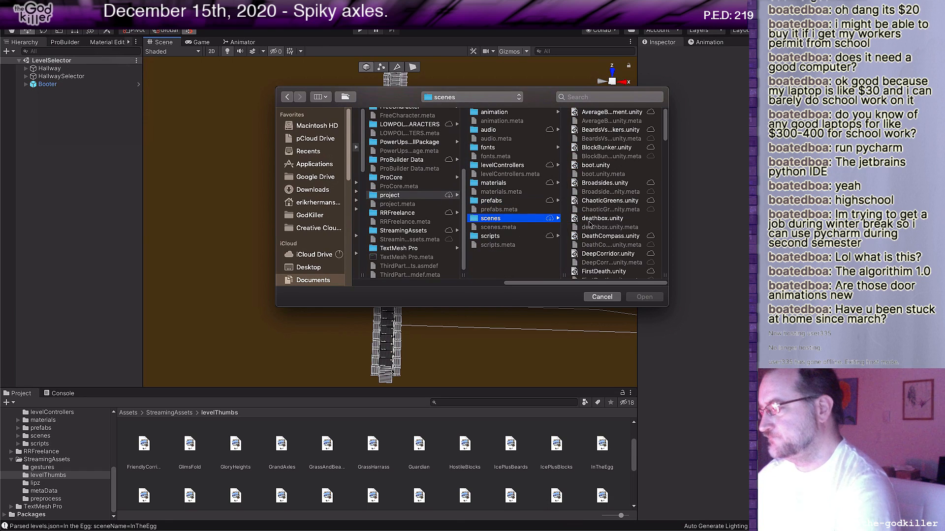
pyautogui.click(600, 202)
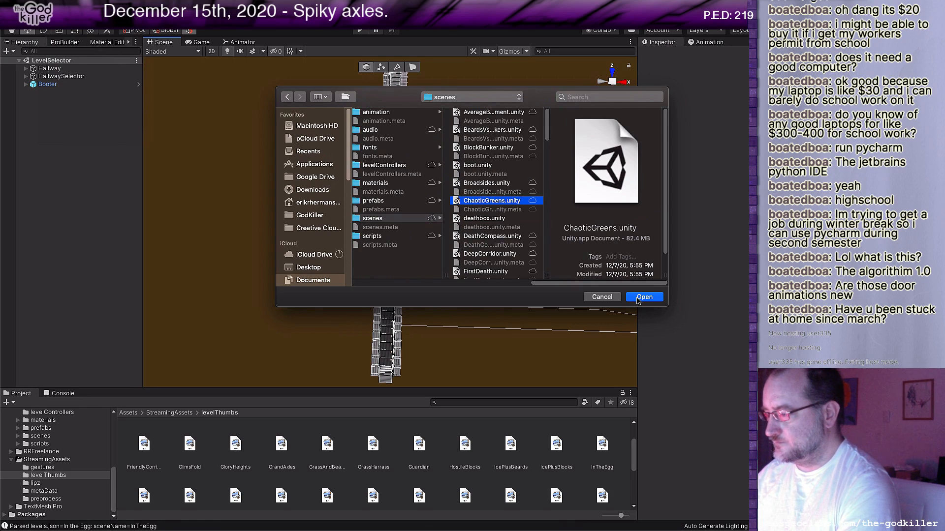
pyautogui.click(637, 299)
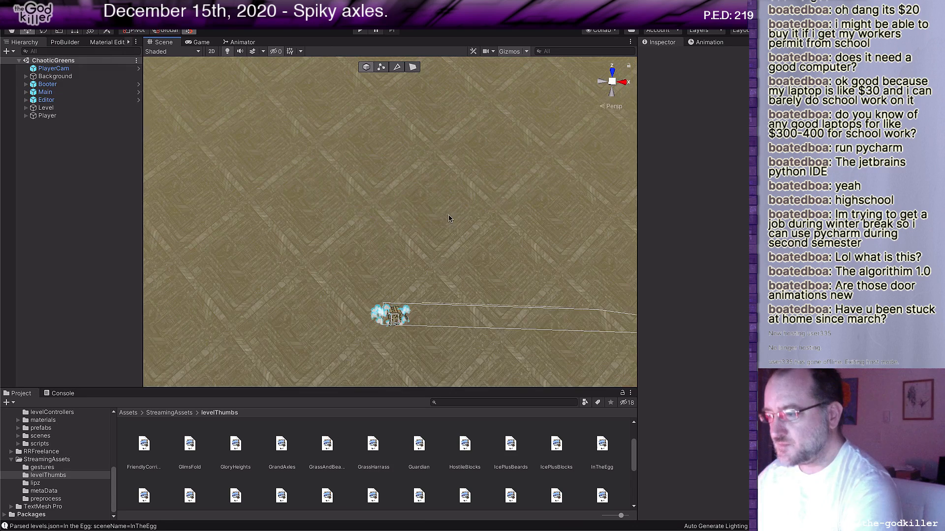
# Examine the layout of the ChaoticGreens level from above, close enough to see its rooms, walls and orbs.
pyautogui.moveTo(448, 248); pyautogui.dragTo(449, 137, button='middle')
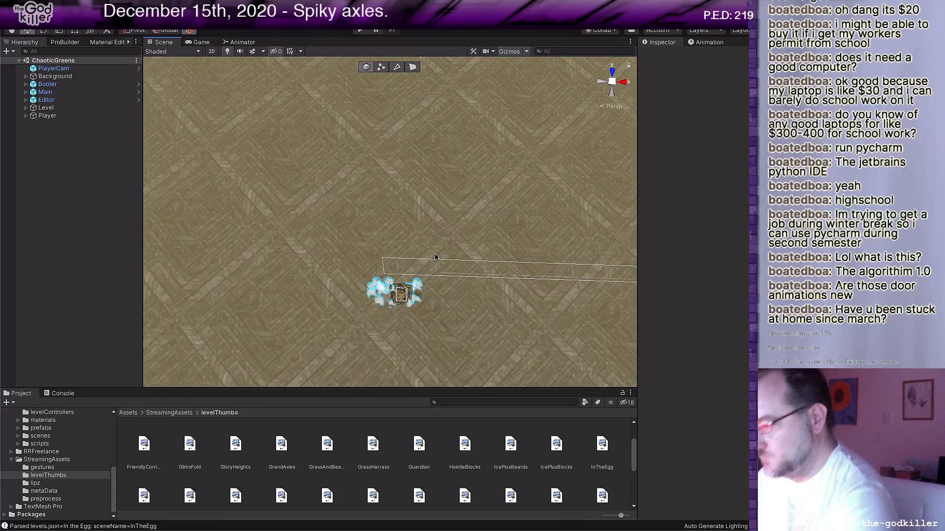
pyautogui.scroll(5, 435, 261)
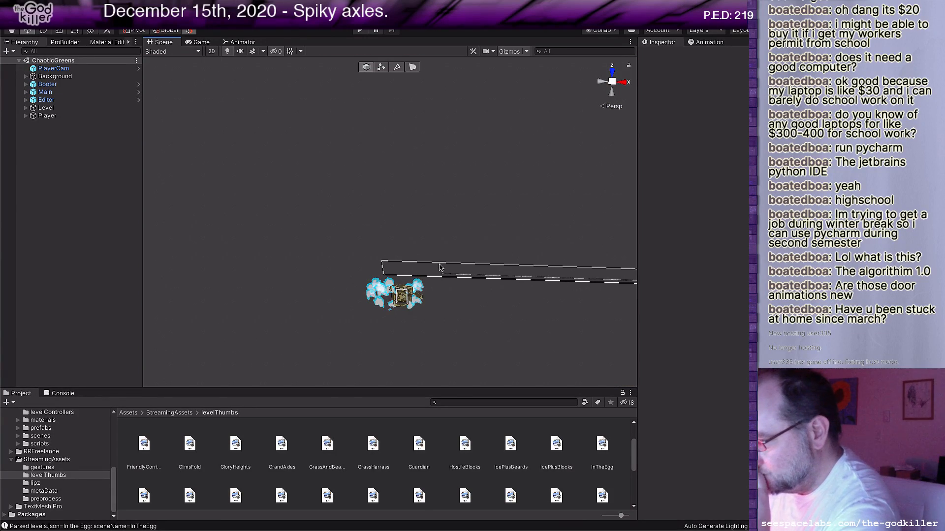
pyautogui.scroll(10, 437, 276)
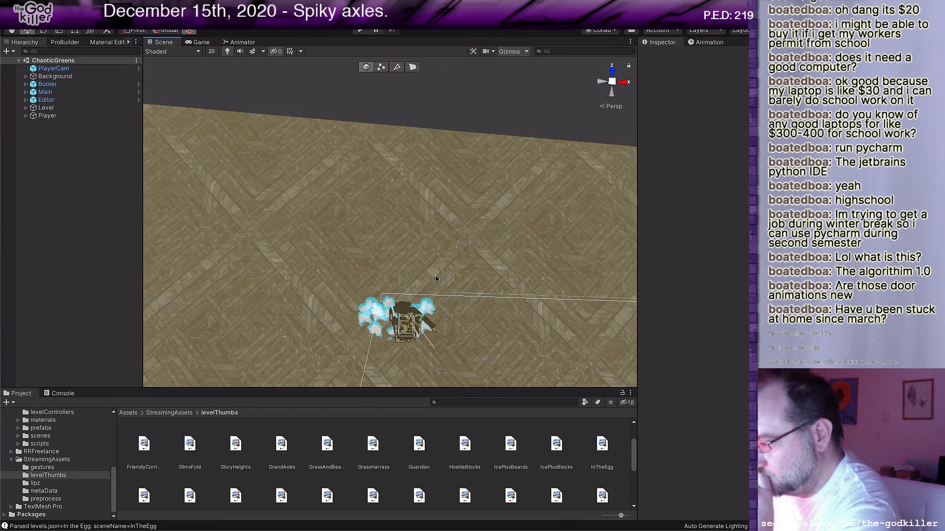
pyautogui.moveTo(438, 268); pyautogui.dragTo(374, 104, button='middle')
pyautogui.scroll(10, 363, 224)
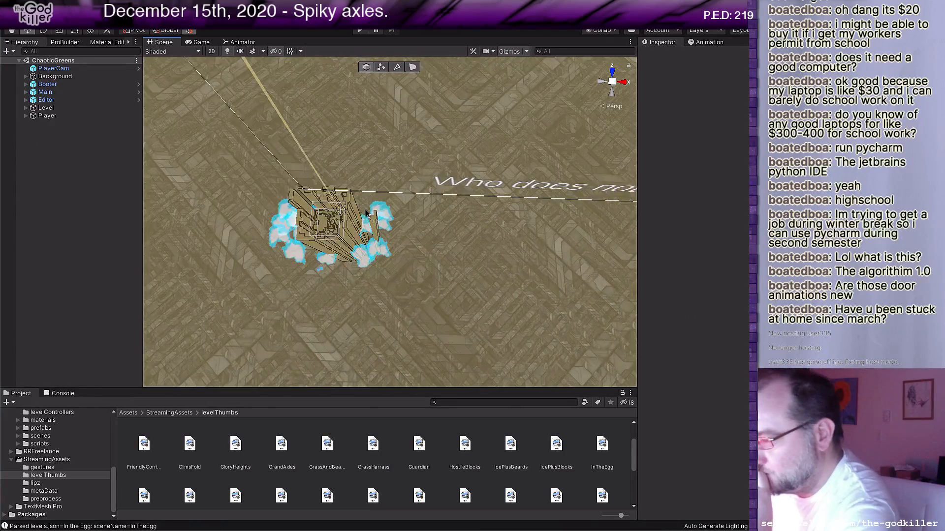
pyautogui.moveTo(363, 224); pyautogui.dragTo(481, 219, button='middle')
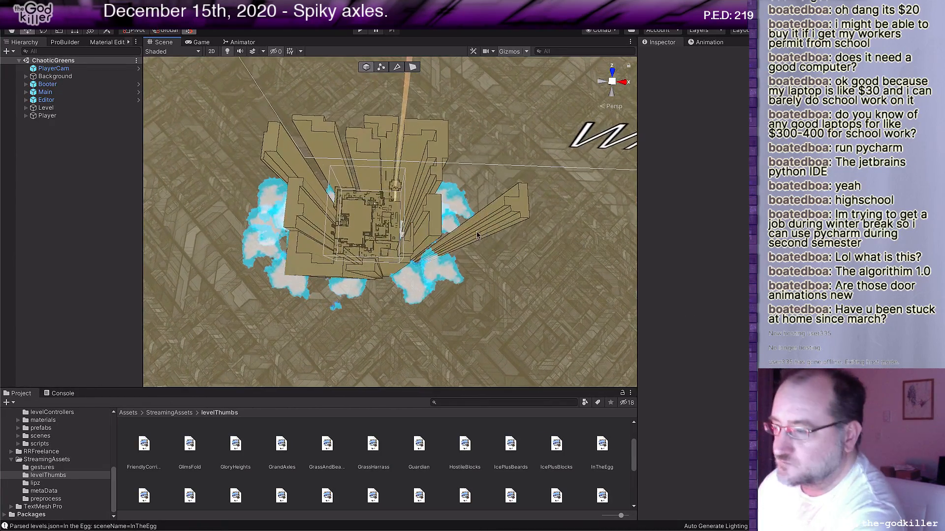
pyautogui.scroll(3, 444, 226)
pyautogui.scroll(4, 444, 226)
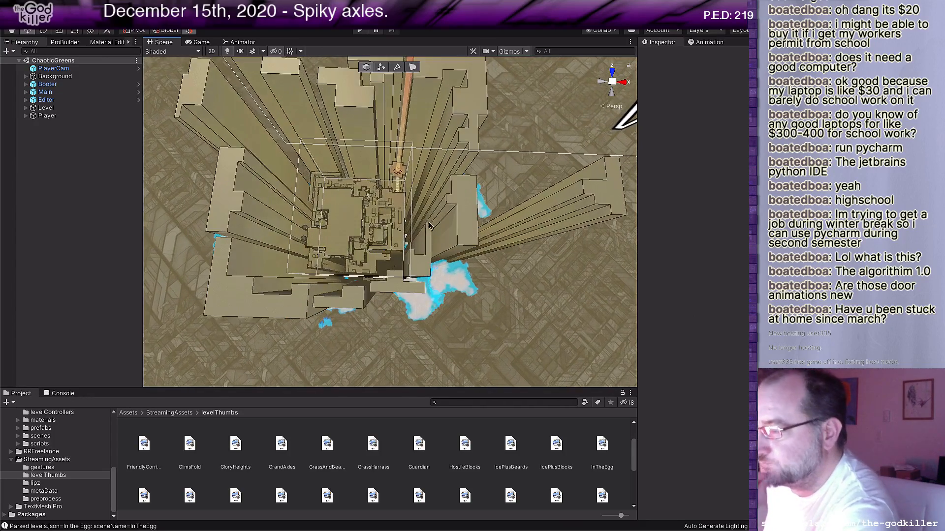
pyautogui.scroll(8, 413, 216)
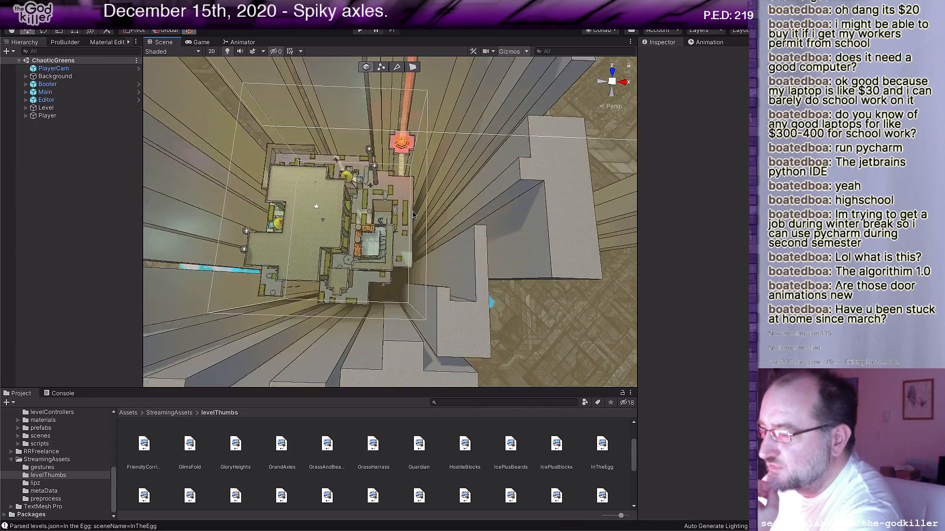
pyautogui.scroll(-8, 412, 216)
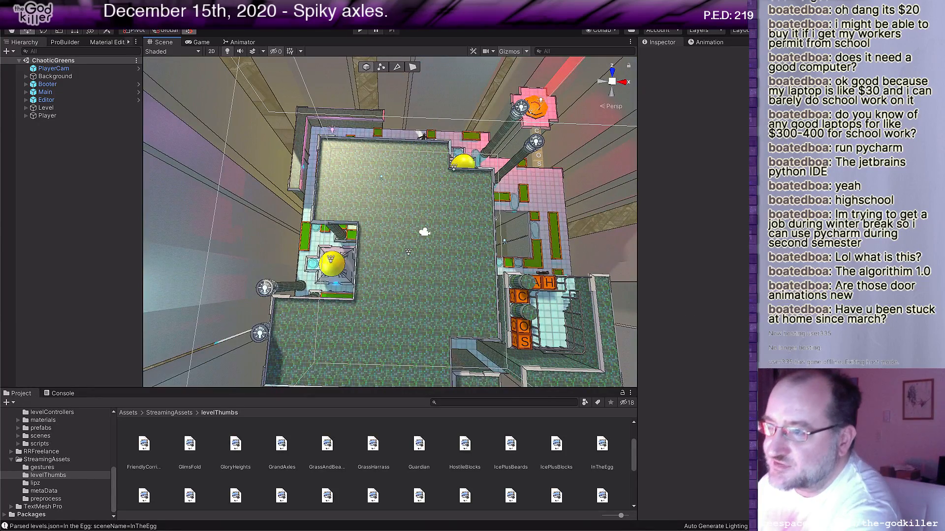
# Start saving the scene as a new file in the Assets/project/scenes folder.
pyautogui.click(56, 6)
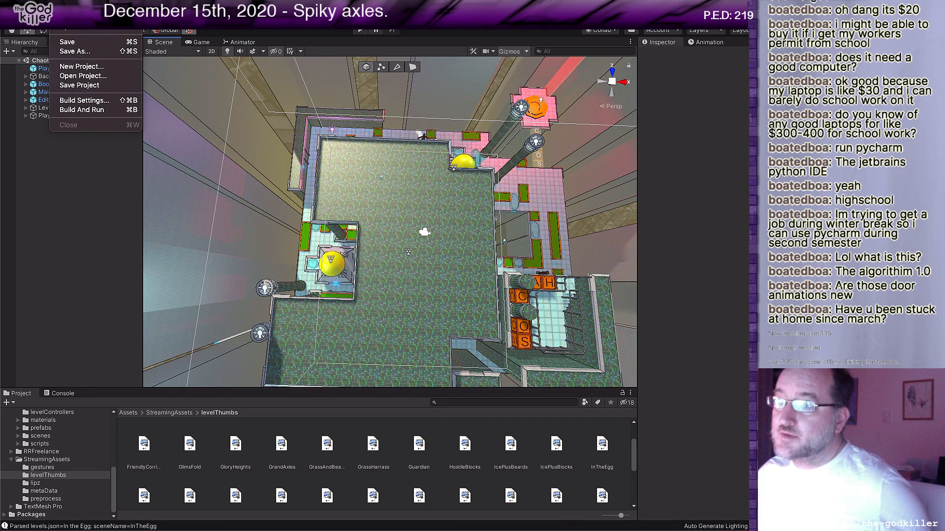
pyautogui.click(74, 52)
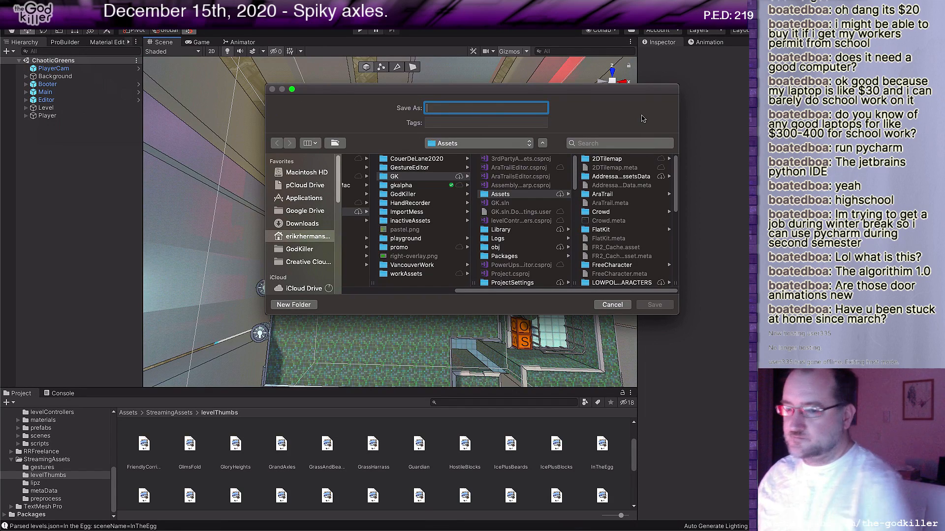
pyautogui.scroll(-5, 629, 222)
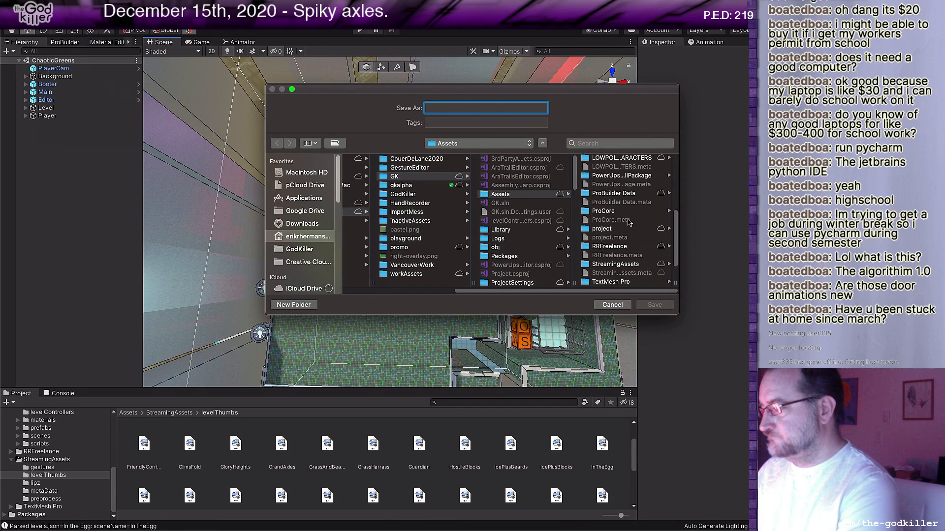
pyautogui.click(619, 229)
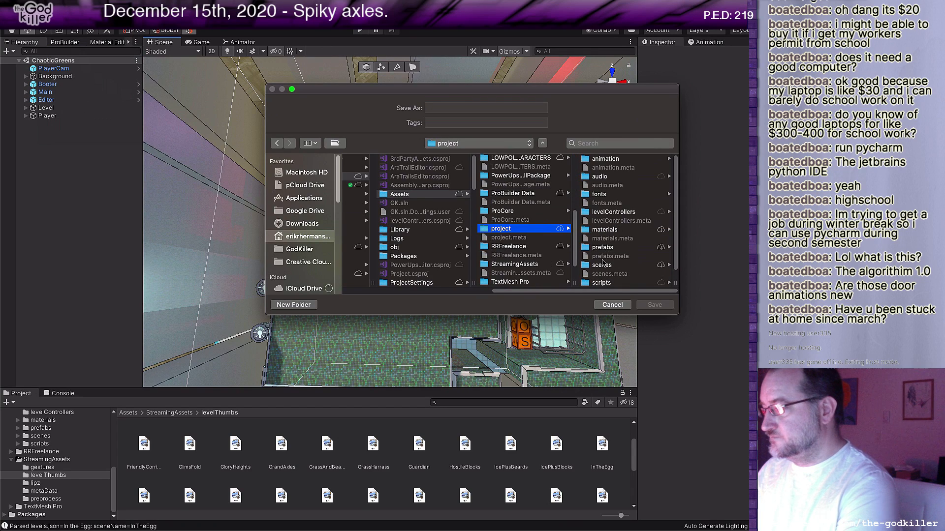
pyautogui.click(603, 265)
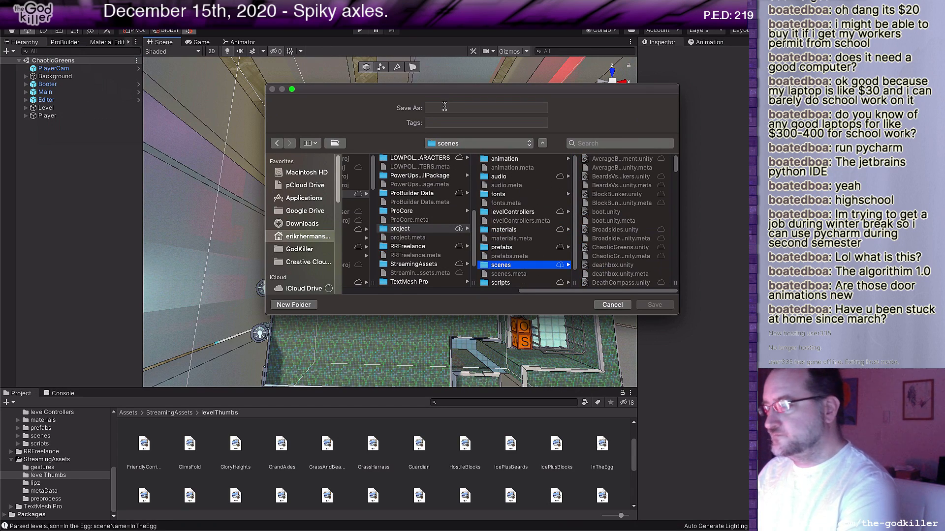
pyautogui.click(444, 107)
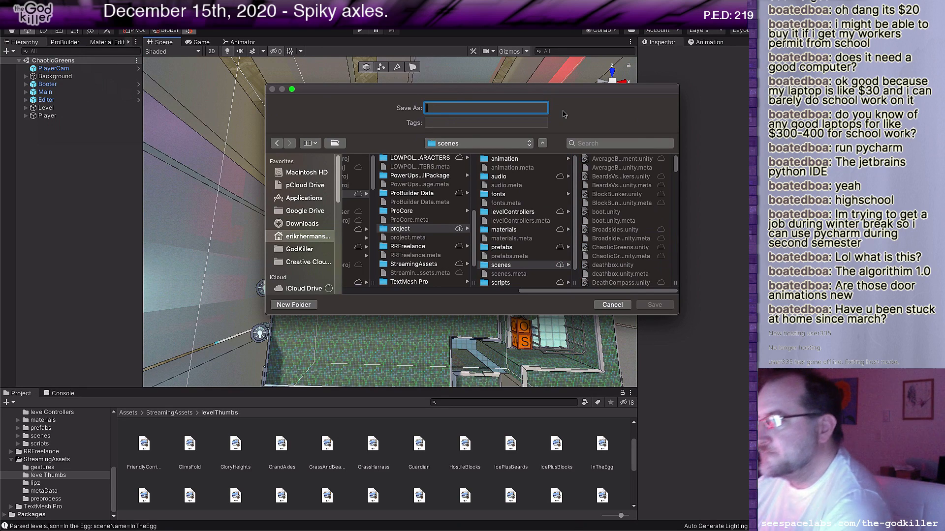
pyautogui.write('Am')
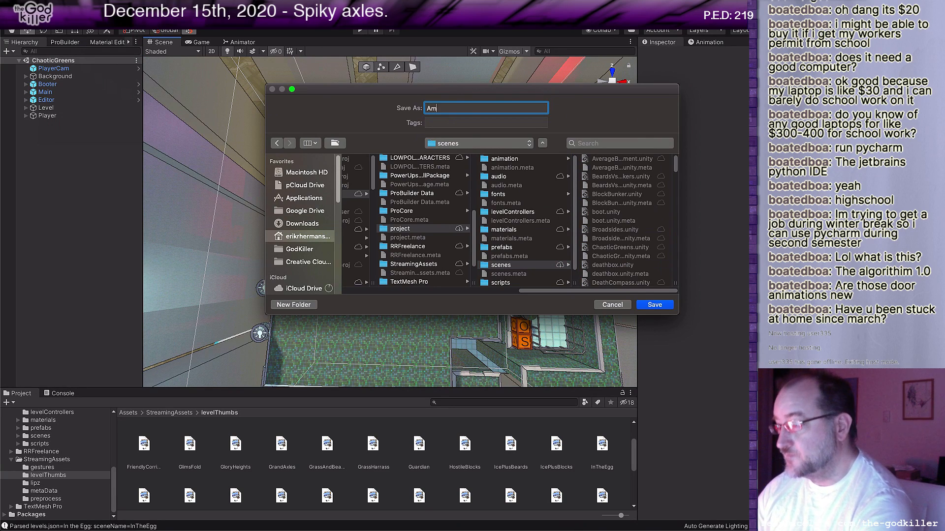
pyautogui.write('bleton')
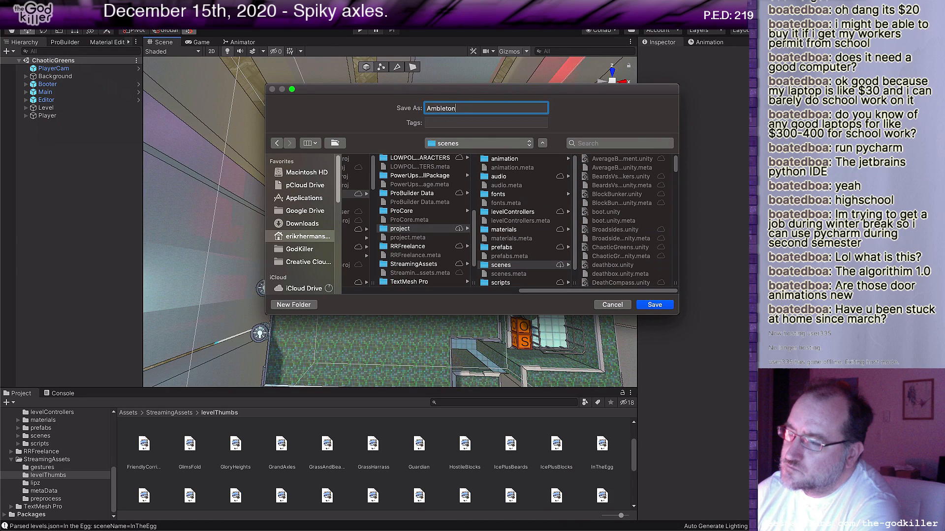
pyautogui.press('BackSpace')
pyautogui.press('BackSpace')
pyautogui.press('BackSpace')
pyautogui.press('BackSpace')
pyautogui.press('BackSpace')
pyautogui.press('BackSpace')
pyautogui.press('BackSpace')
pyautogui.press('BackSpace')
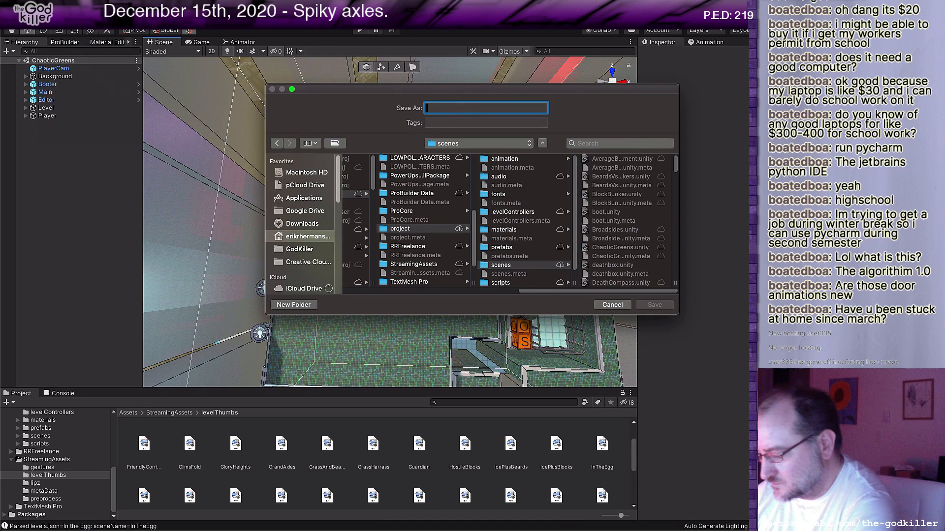
pyautogui.write('Grindings')
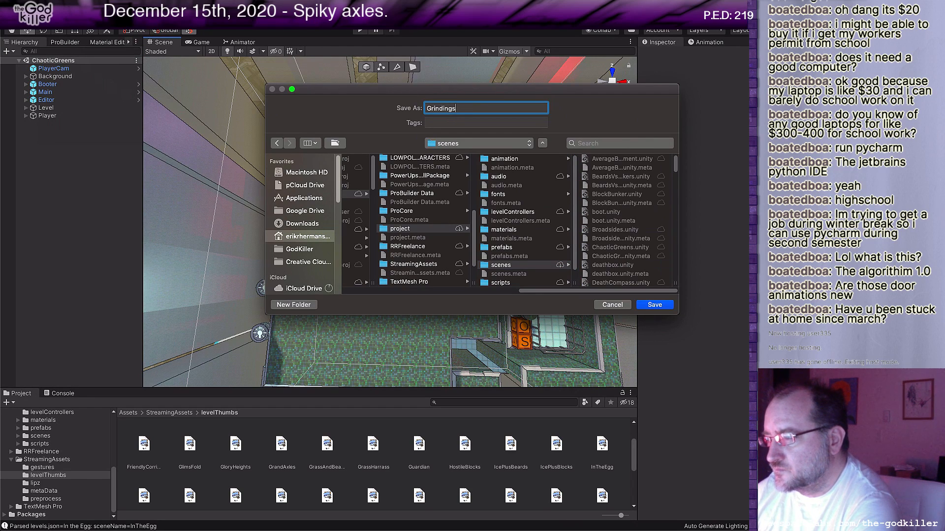
pyautogui.press('Left')
pyautogui.press('Left')
pyautogui.press('Left')
pyautogui.press('Left')
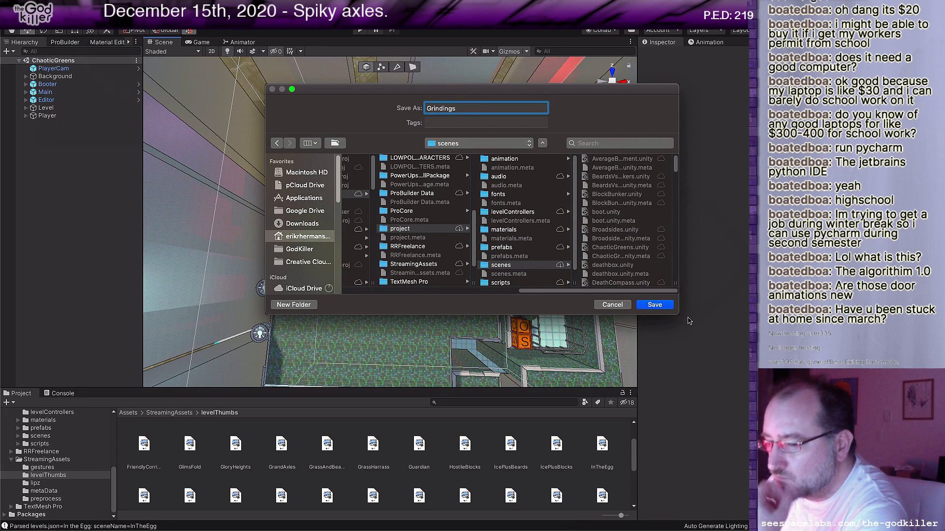
# Name the new scene file TheGrinder, without a space, and save it.
pyautogui.doubleClick(453, 112)
pyautogui.write('The ')
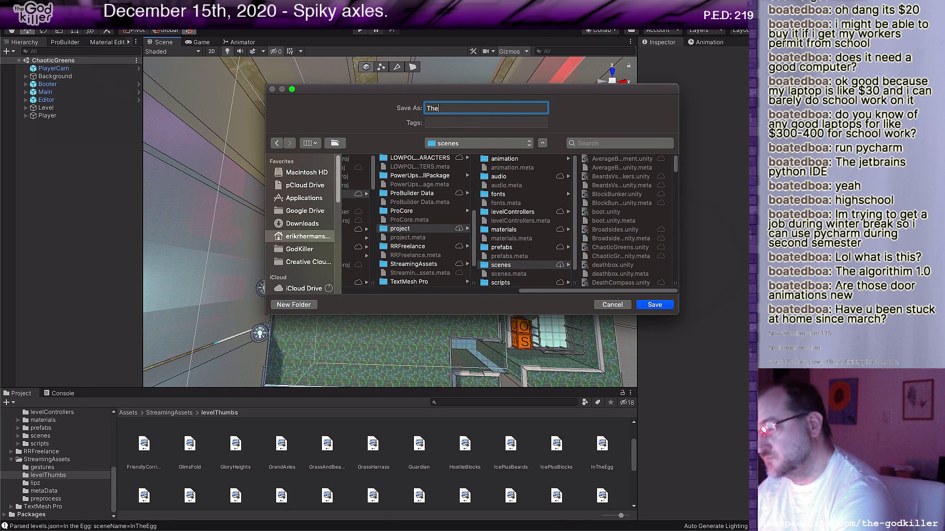
pyautogui.write('Gr')
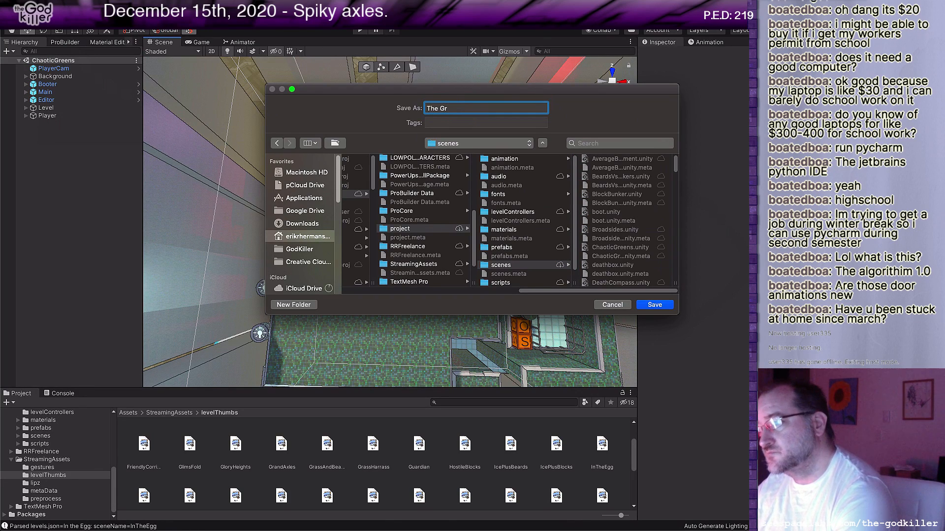
pyautogui.write('inder')
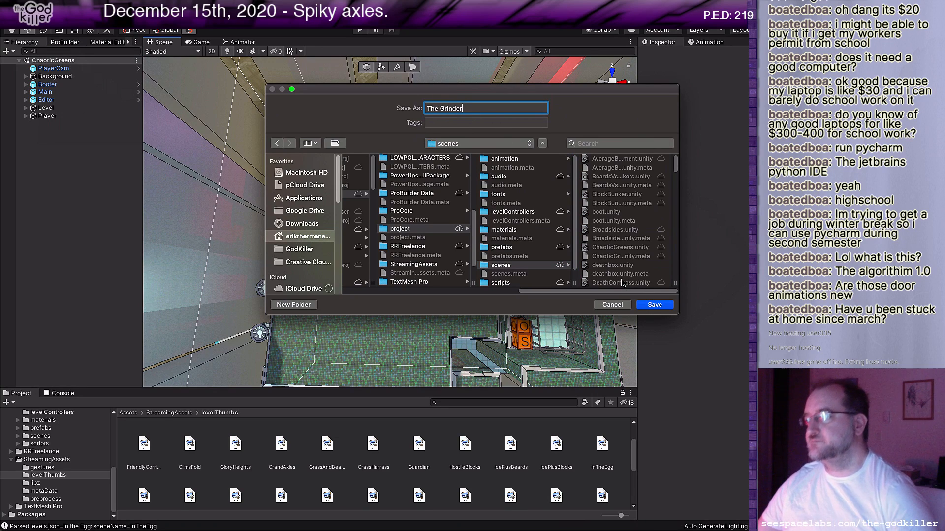
pyautogui.press('Left')
pyautogui.press('Left')
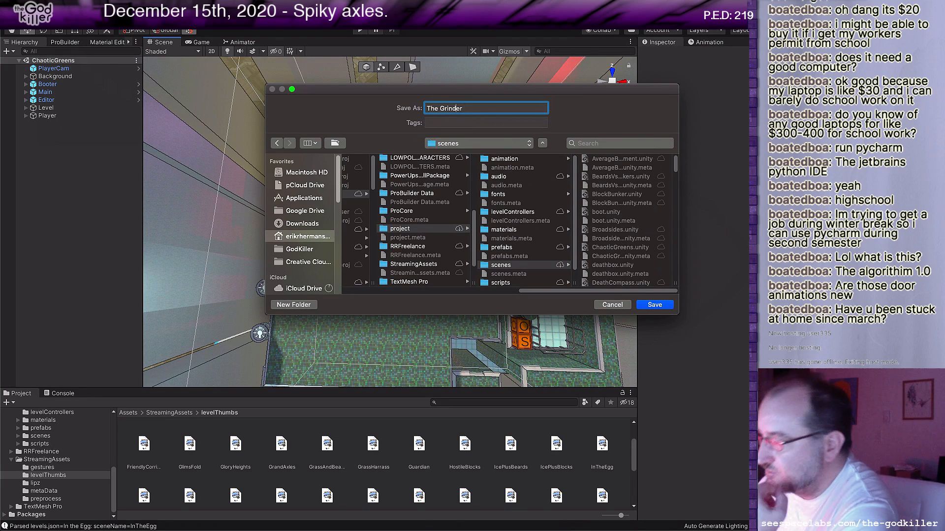
pyautogui.press('Left')
pyautogui.press('Left')
pyautogui.press('Left')
pyautogui.press('Left')
pyautogui.press('Left')
pyautogui.press('BackSpace')
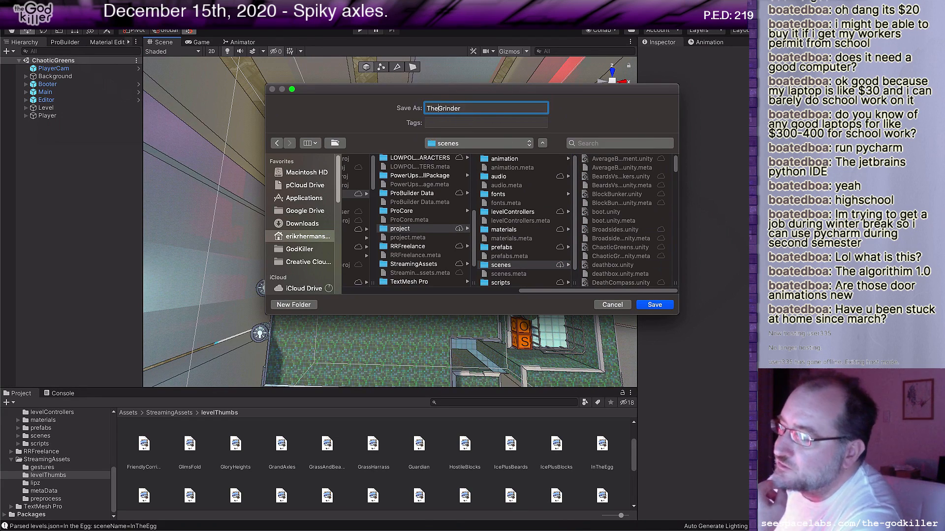
pyautogui.click(655, 305)
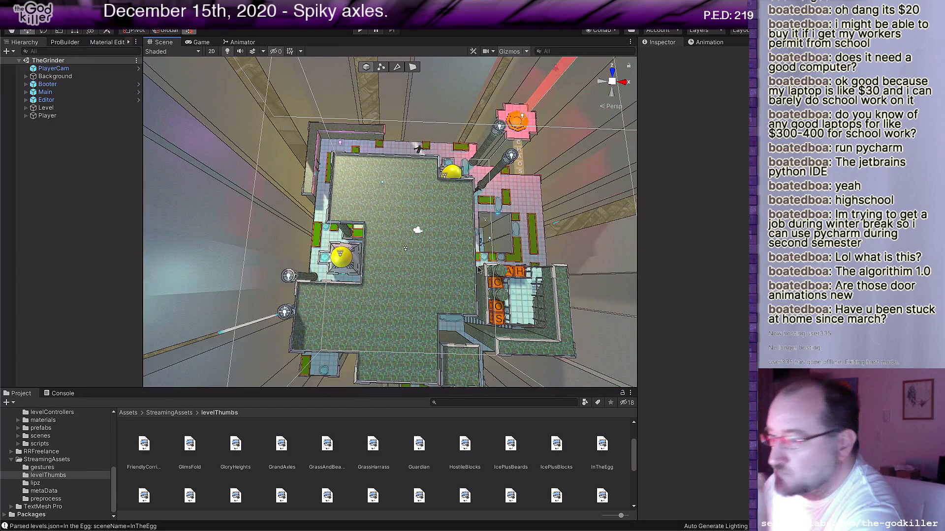
# Delete every grass, ice, floor, wall, rail and other piece inside the Level object, leaving only its Decorations and Lighting groups.
pyautogui.scroll(3, 474, 269)
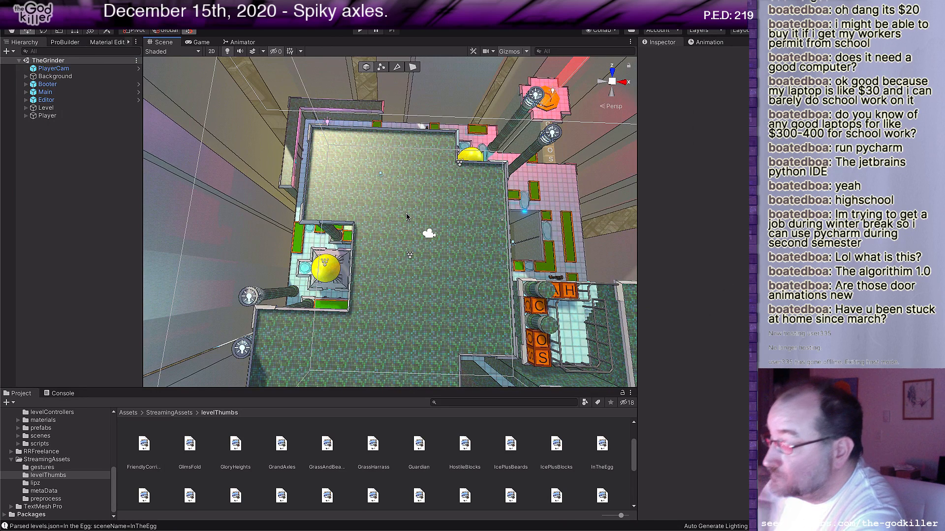
pyautogui.click(406, 217)
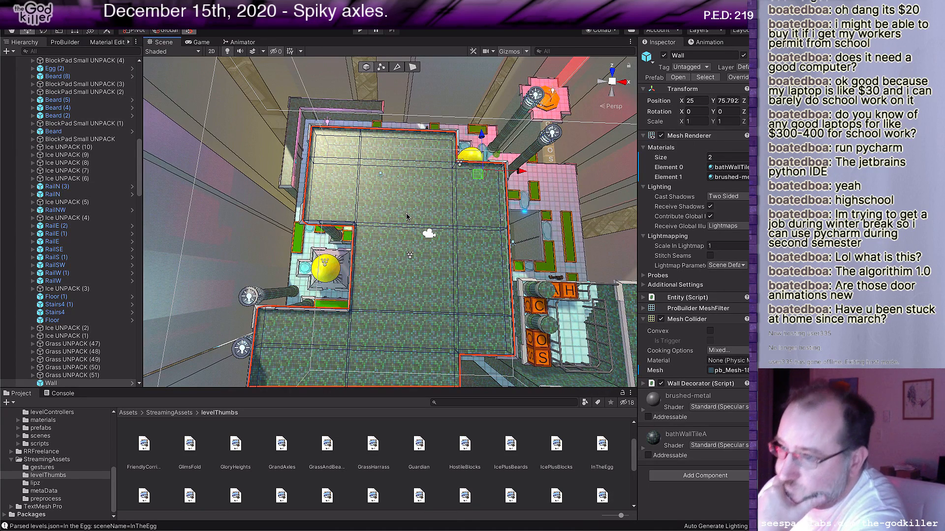
pyautogui.scroll(7, 83, 191)
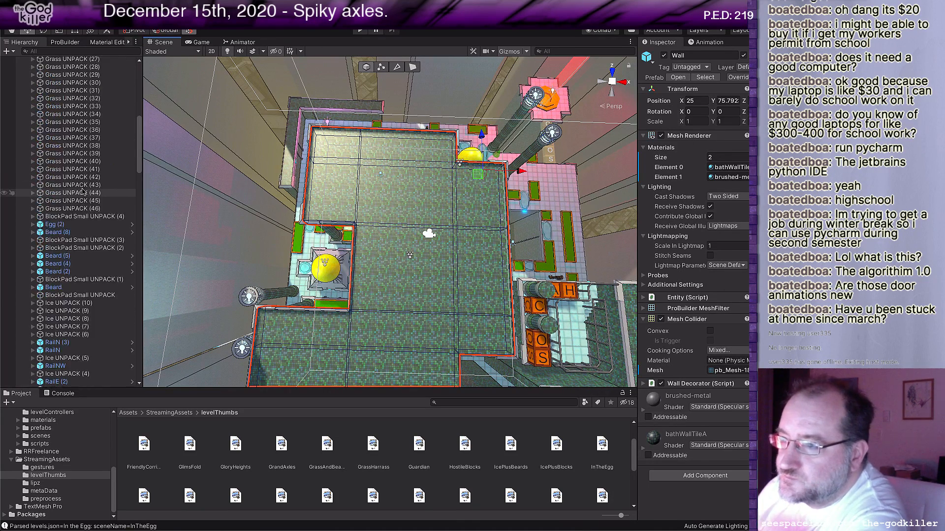
pyautogui.scroll(15, 68, 190)
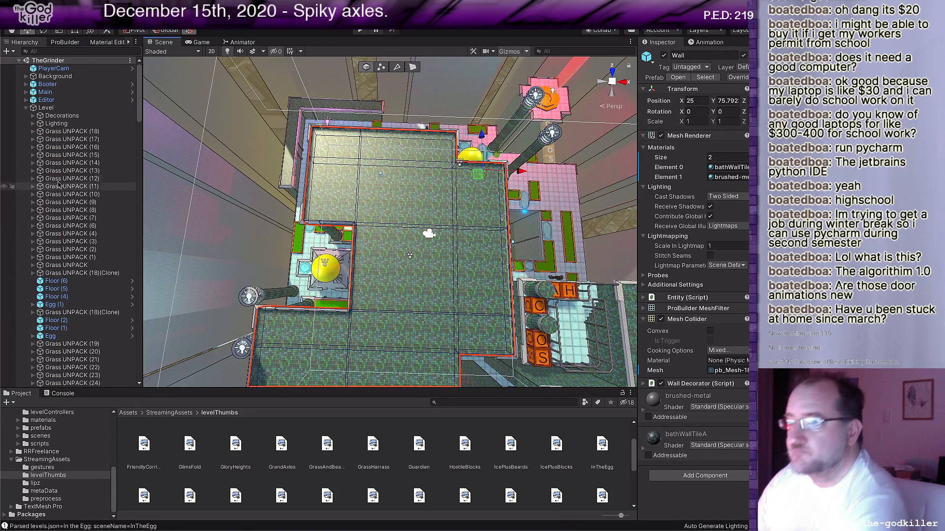
pyautogui.click(69, 132)
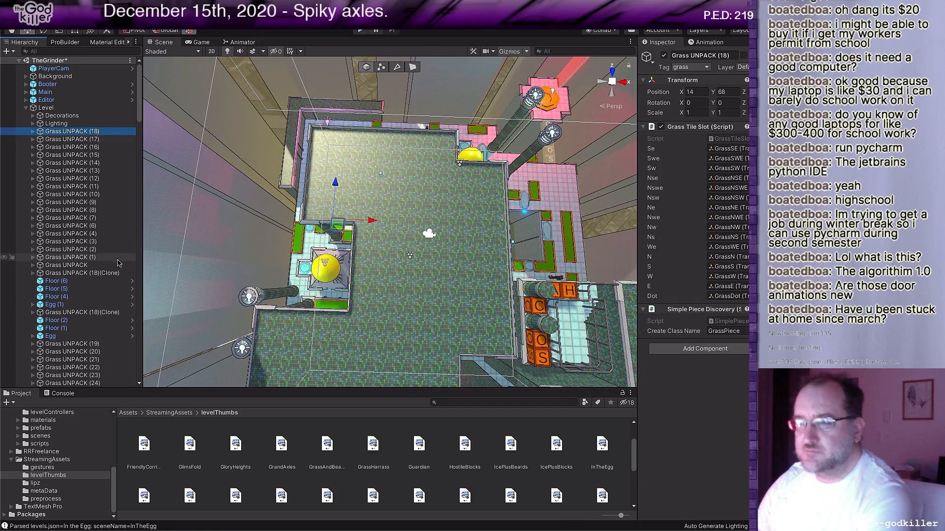
pyautogui.scroll(-20, 97, 281)
pyautogui.scroll(-10, 97, 281)
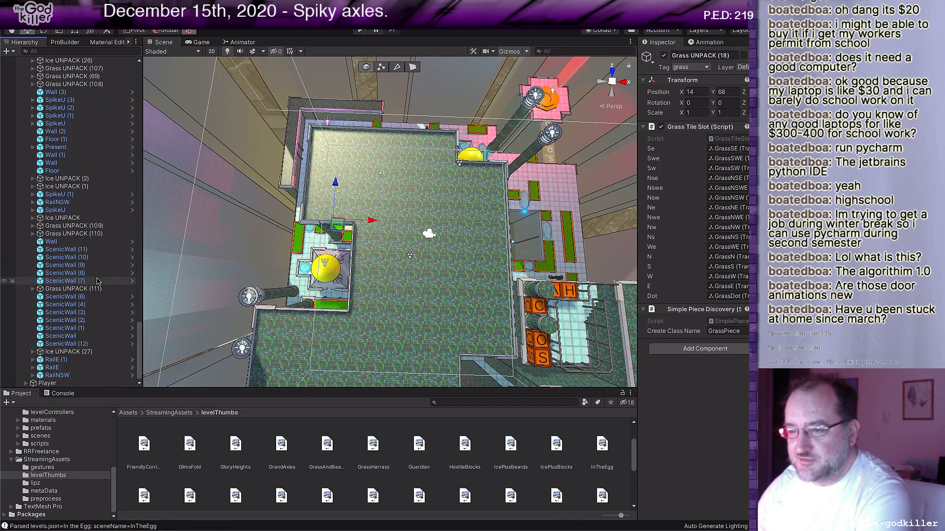
pyautogui.keyDown('shift'); pyautogui.click(68, 362); pyautogui.keyUp('shift')
pyautogui.rightClick(64, 256)
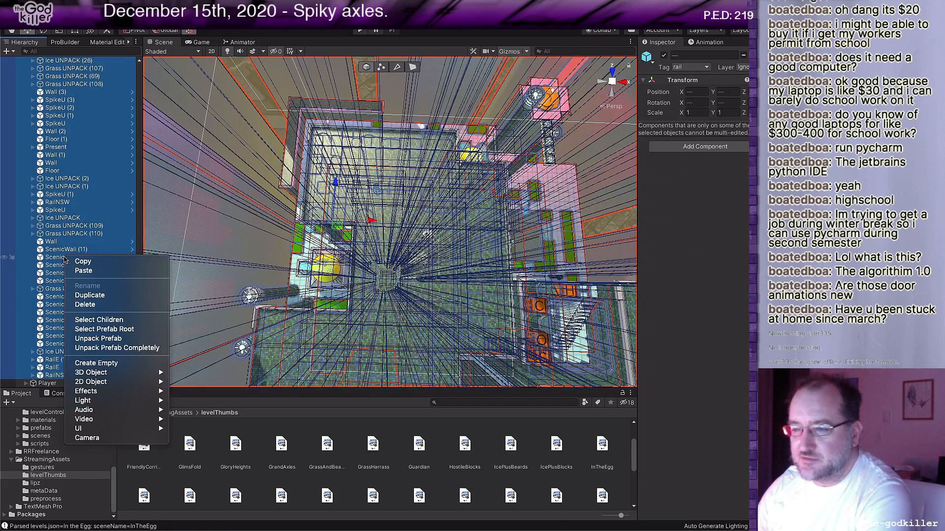
pyautogui.click(83, 304)
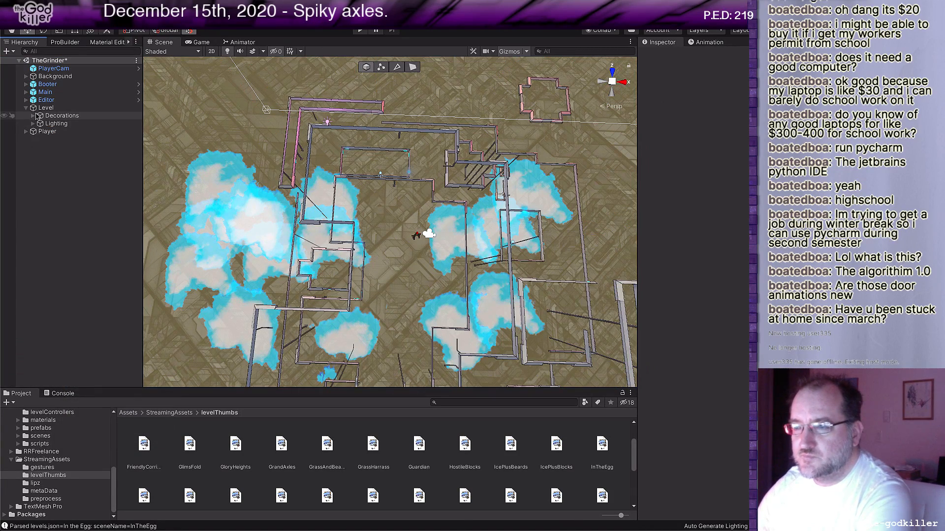
# Delete the CloudboxNear and Ground objects from the Background group.
pyautogui.click(27, 77)
pyautogui.click(54, 84)
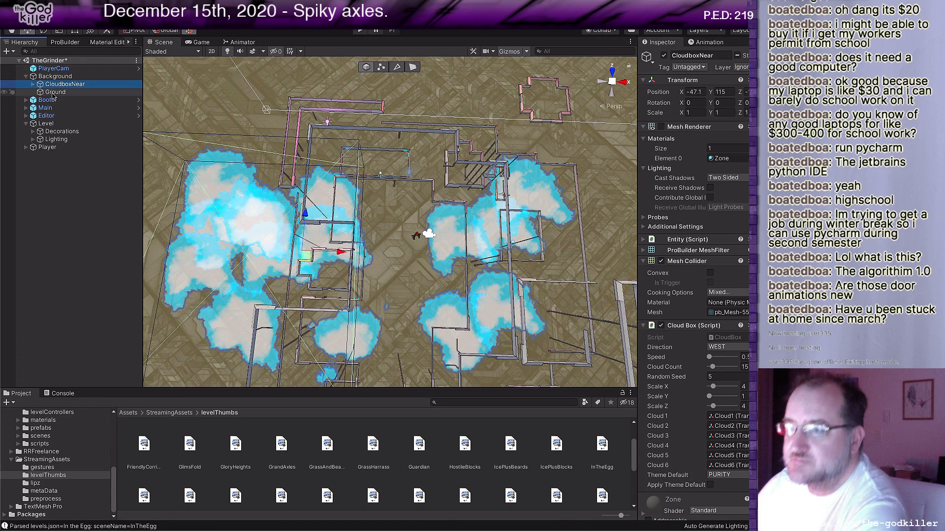
pyautogui.keyDown('ctrl'); pyautogui.click(53, 93); pyautogui.keyUp('ctrl')
pyautogui.rightClick(54, 94)
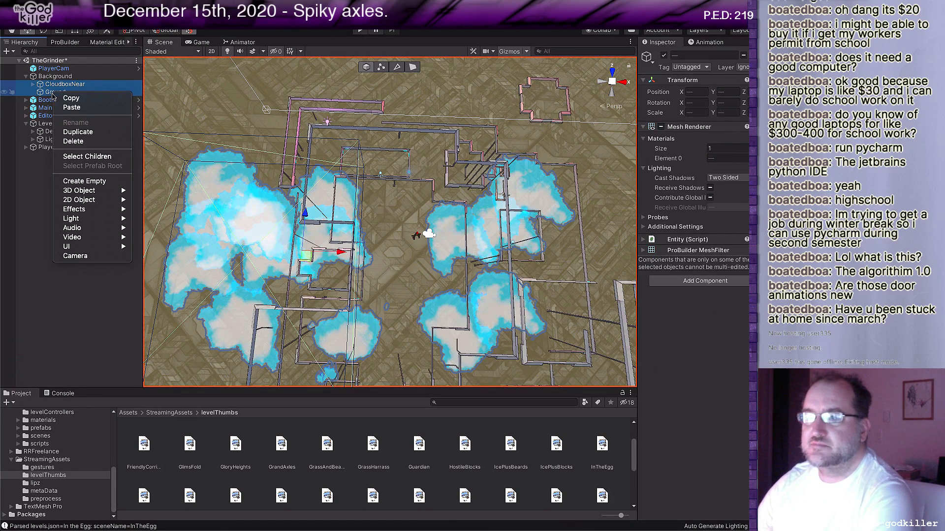
pyautogui.click(82, 141)
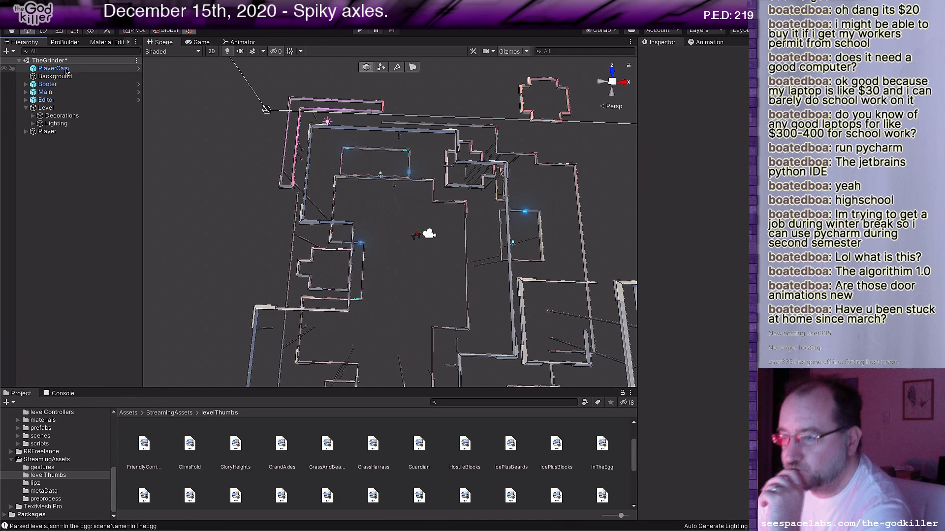
# Delete all the cloned corner, descender, basic and special pieces inside the Decorations group.
pyautogui.click(33, 116)
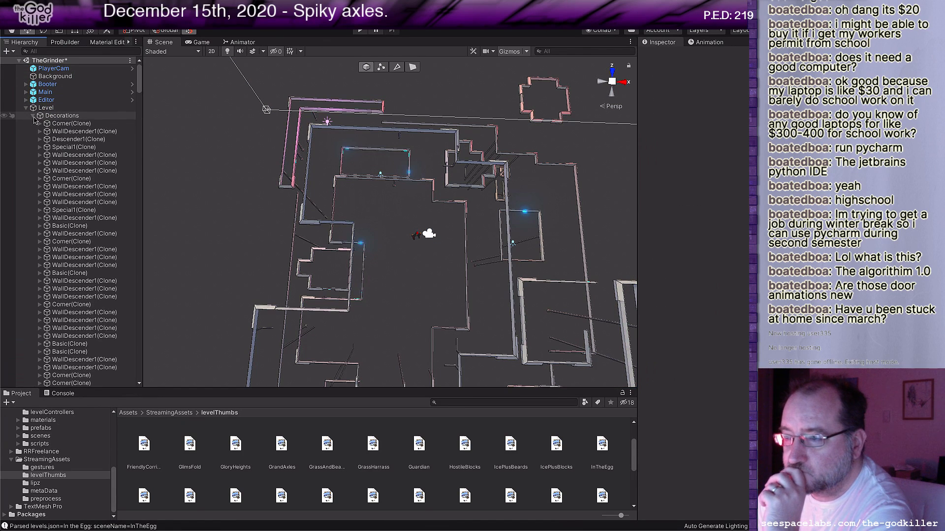
pyautogui.click(63, 123)
pyautogui.scroll(-10, 99, 271)
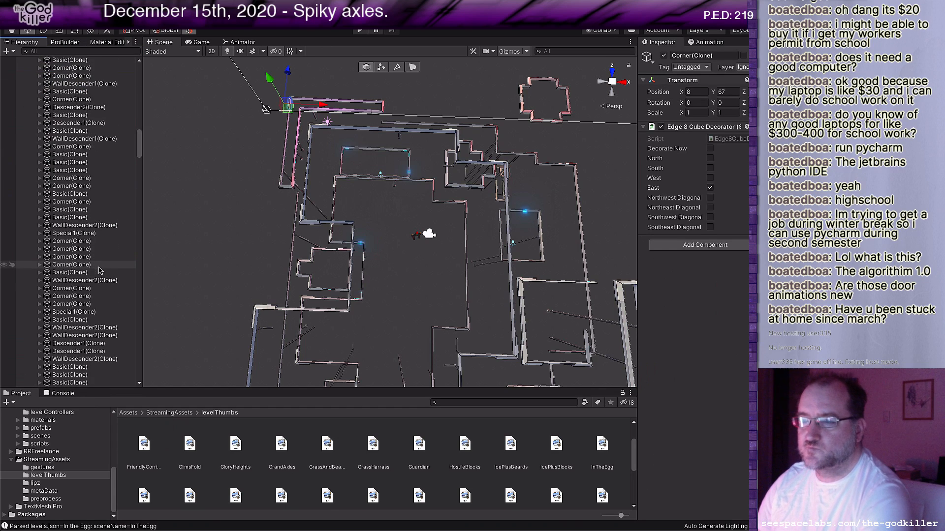
pyautogui.scroll(-15, 100, 270)
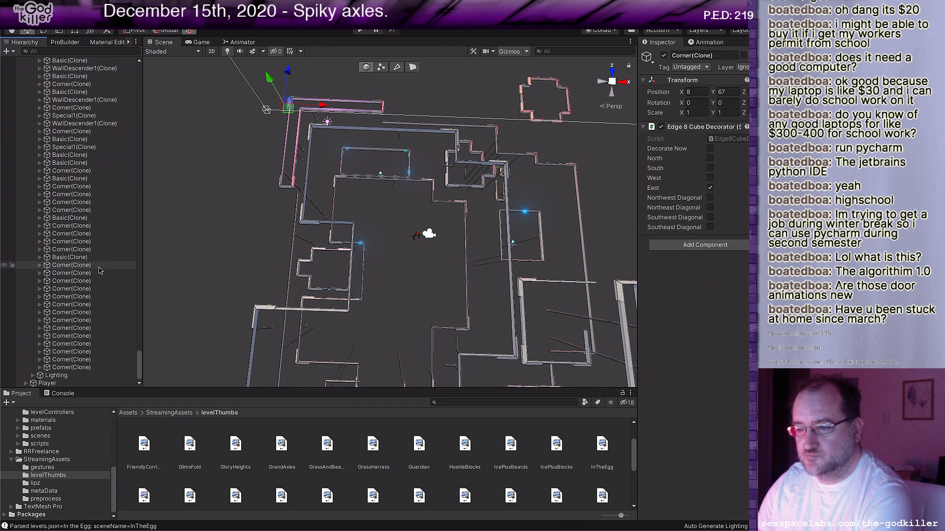
pyautogui.keyDown('shift'); pyautogui.click(69, 367); pyautogui.keyUp('shift')
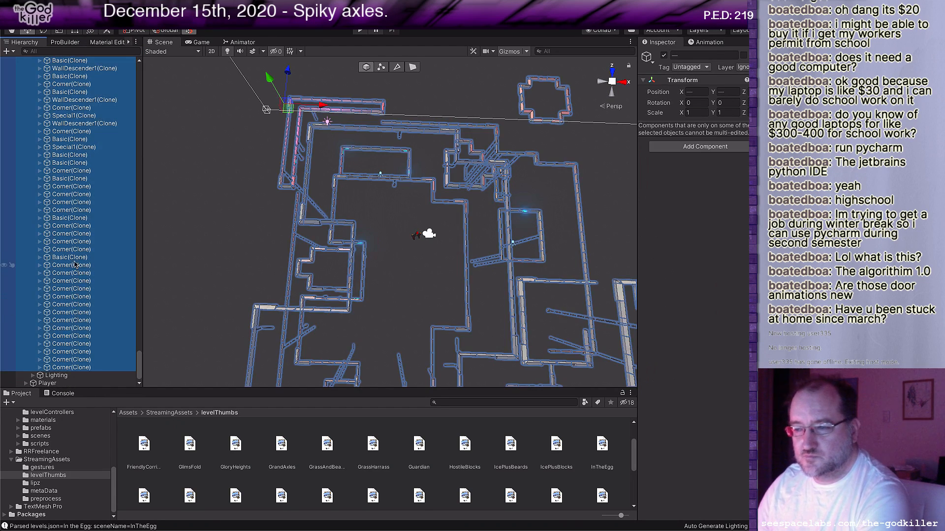
pyautogui.rightClick(74, 265)
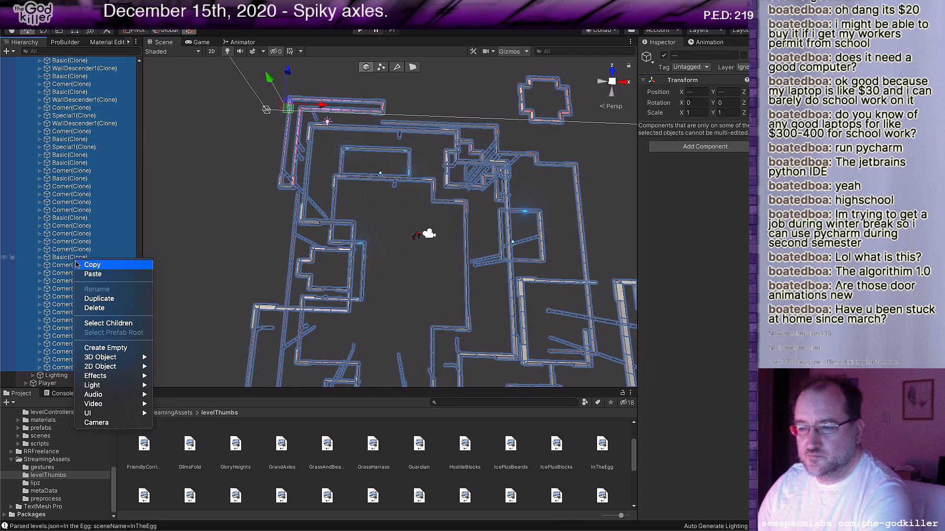
pyautogui.click(92, 308)
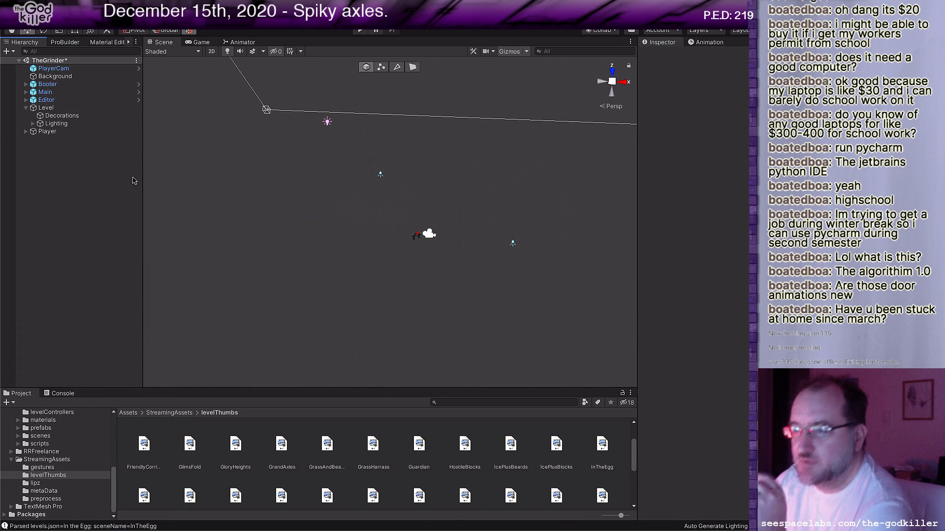
# Raise the Player and PlayerCam together along the Y axis, bringing the Player to about Y 94.
pyautogui.doubleClick(44, 132)
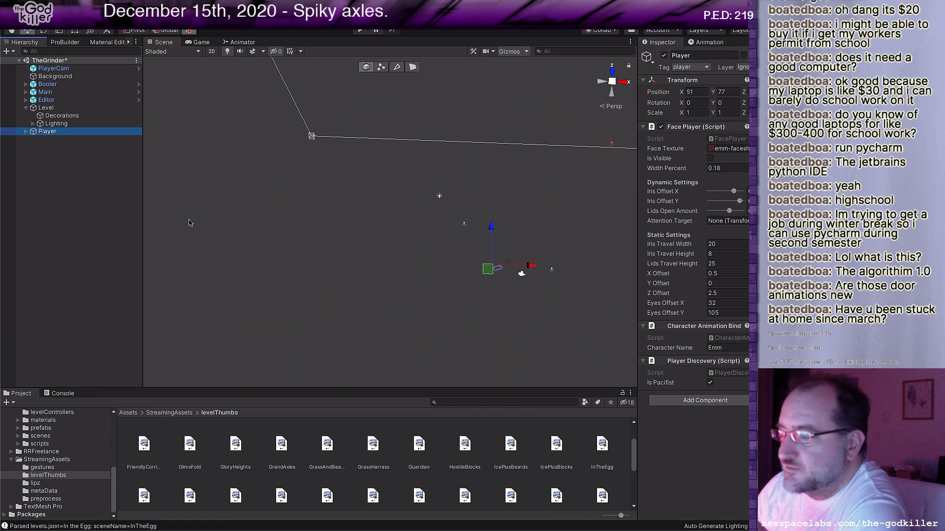
pyautogui.scroll(3, 409, 290)
pyautogui.moveTo(448, 295); pyautogui.dragTo(405, 263, button='middle')
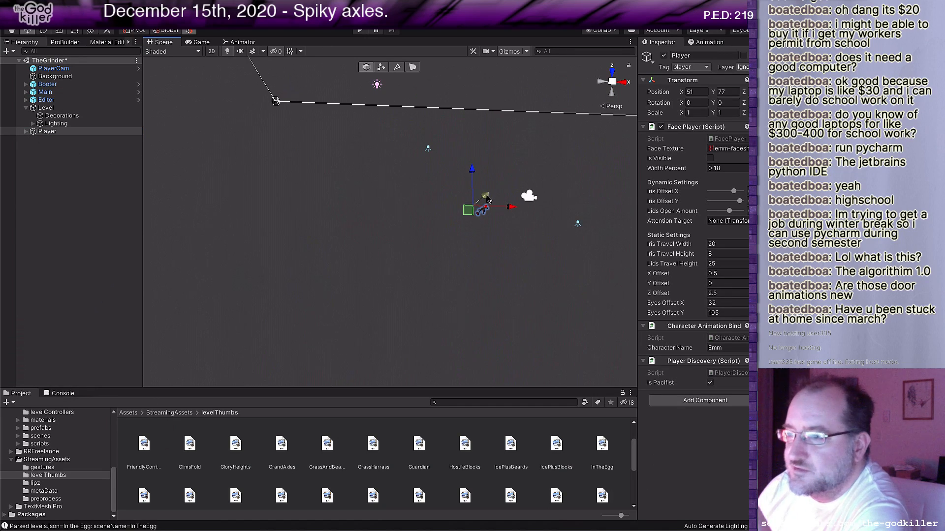
pyautogui.keyDown('ctrl'); pyautogui.click(62, 124); pyautogui.keyUp('ctrl')
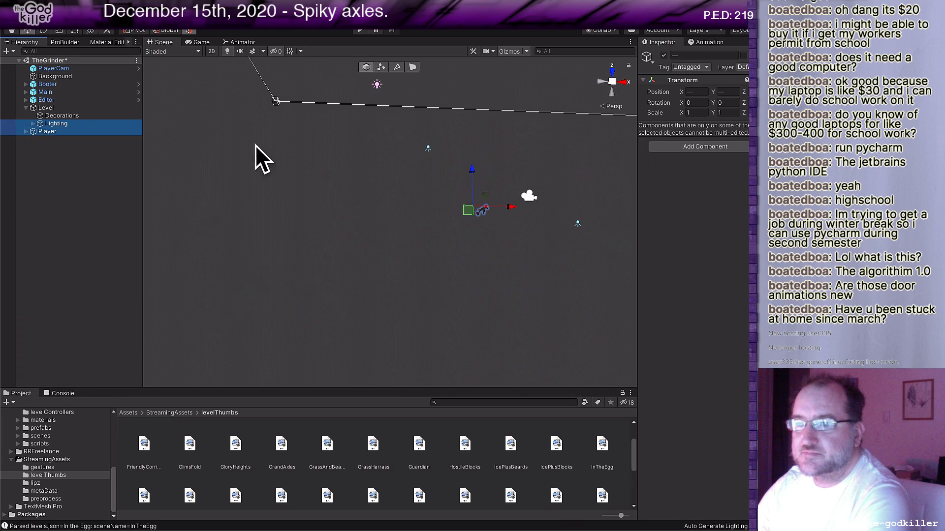
pyautogui.click(87, 131)
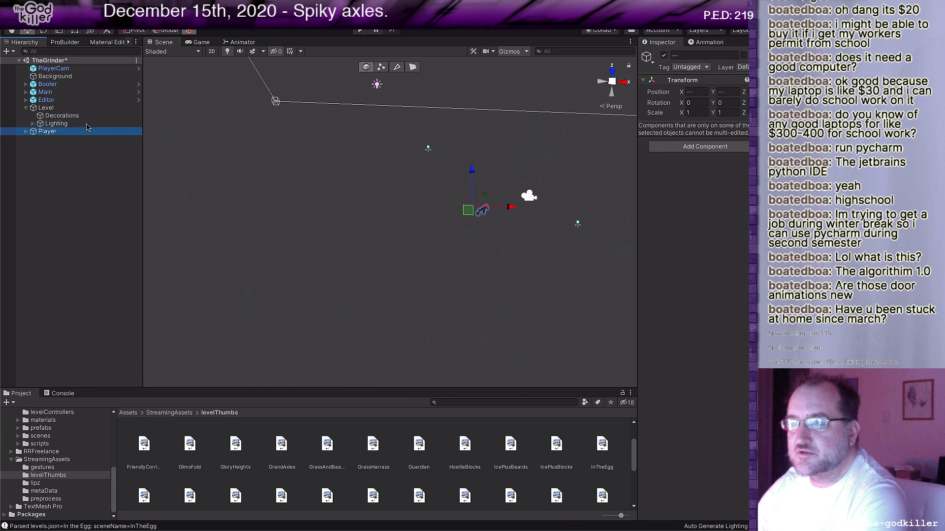
pyautogui.keyDown('ctrl'); pyautogui.click(54, 69); pyautogui.keyUp('ctrl')
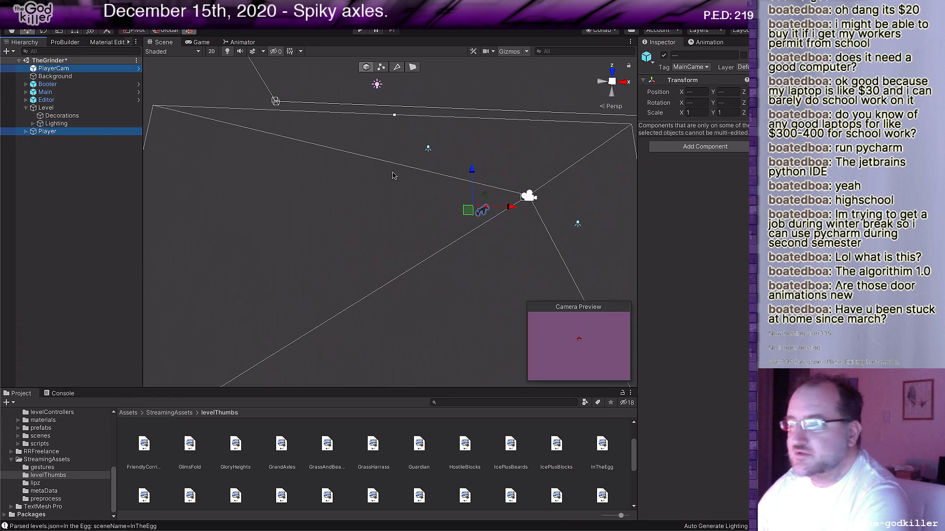
pyautogui.moveTo(483, 194); pyautogui.dragTo(538, 134)
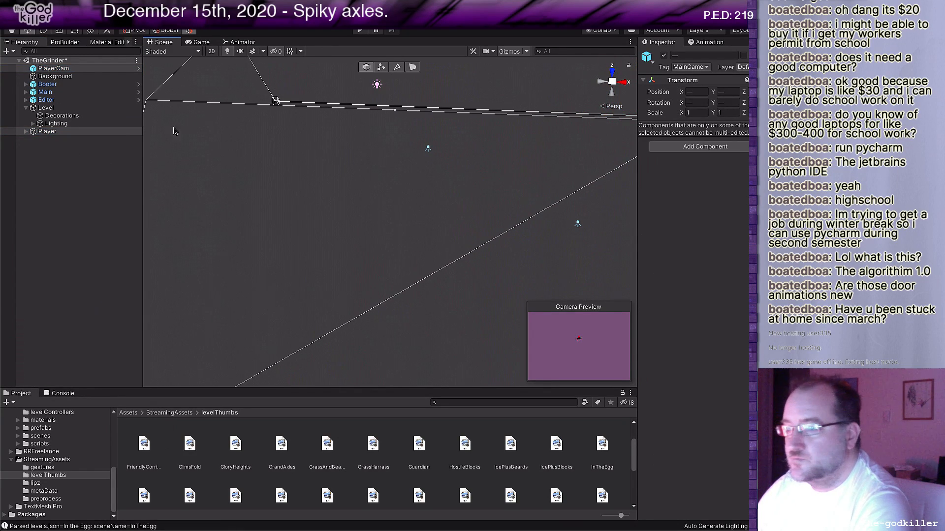
pyautogui.click(111, 133)
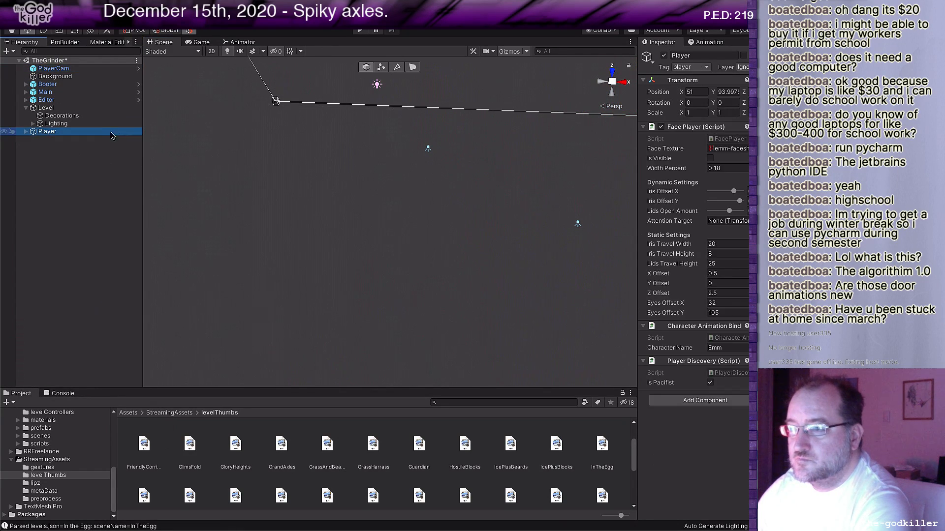
# Bring the raised Player into view and open the Assets/project/prefabs/level folder.
pyautogui.doubleClick(42, 137)
pyautogui.scroll(7, 377, 241)
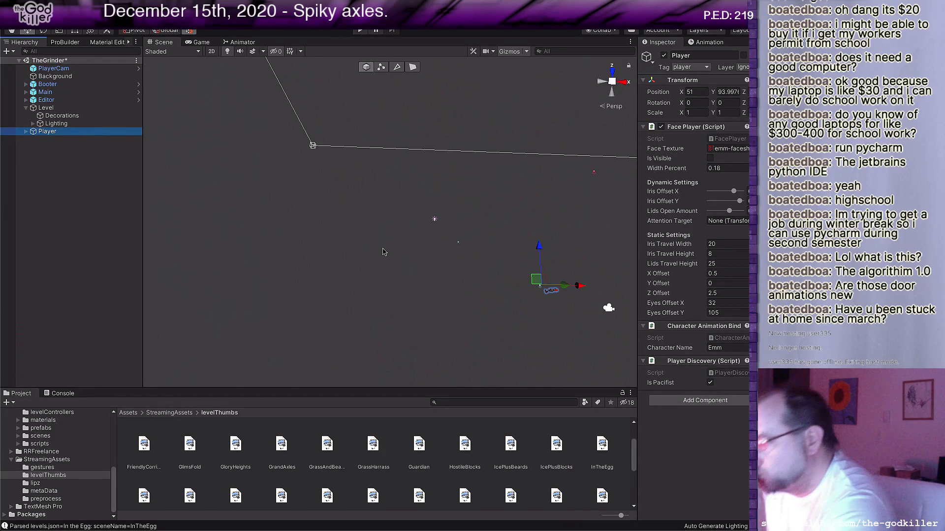
pyautogui.moveTo(390, 261); pyautogui.dragTo(353, 237, button='middle')
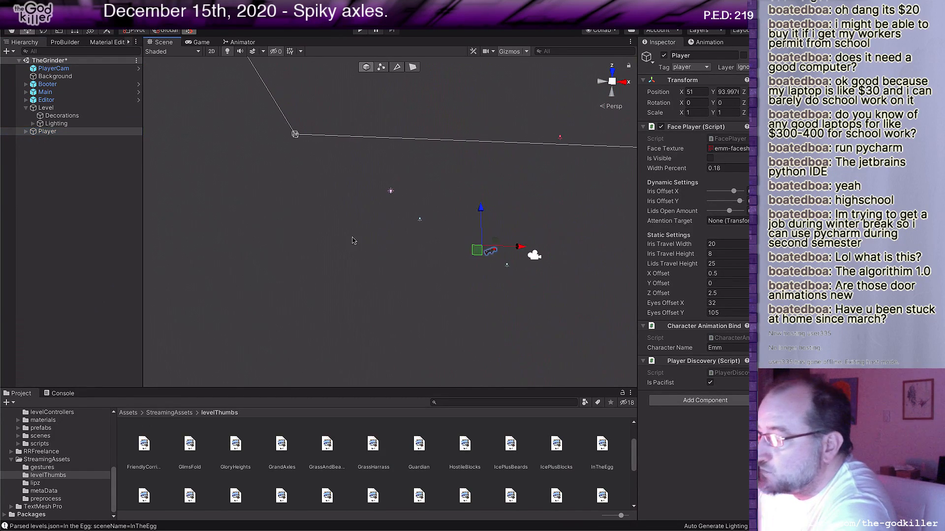
pyautogui.scroll(4, 352, 238)
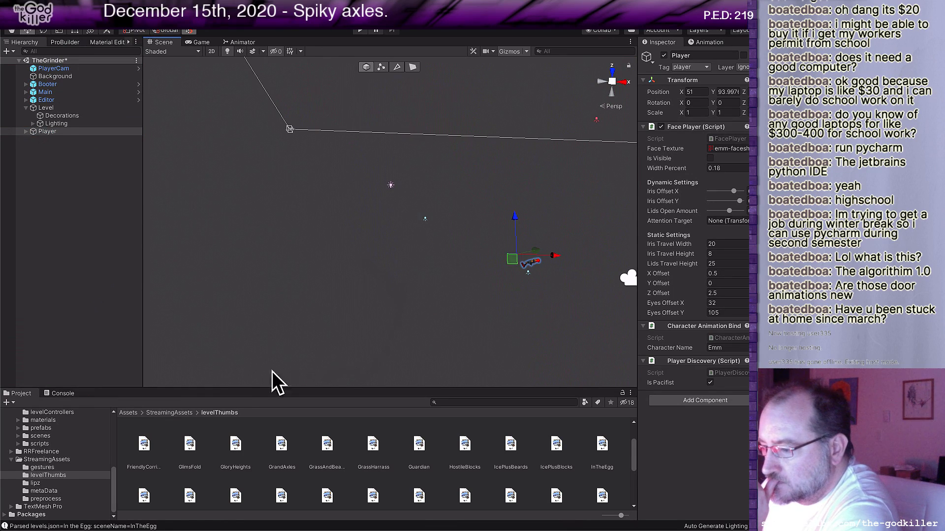
pyautogui.click(131, 414)
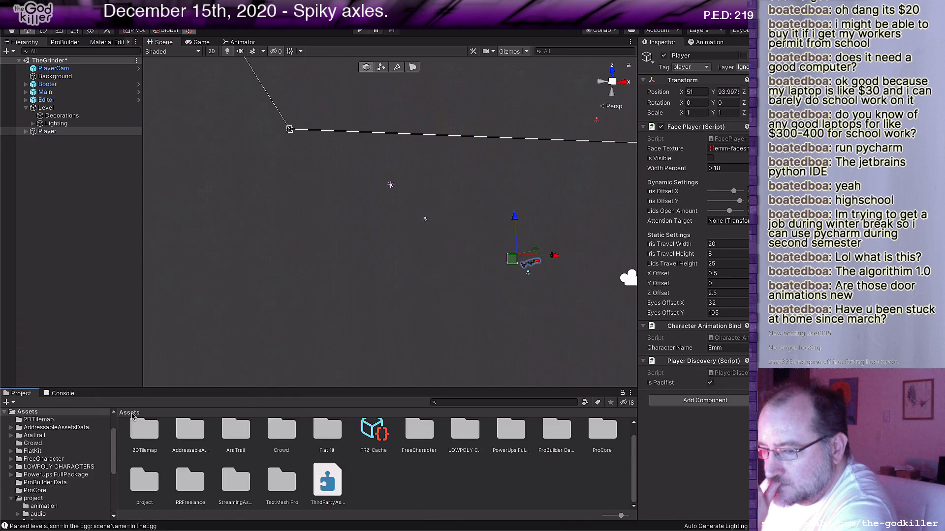
pyautogui.scroll(1, 246, 455)
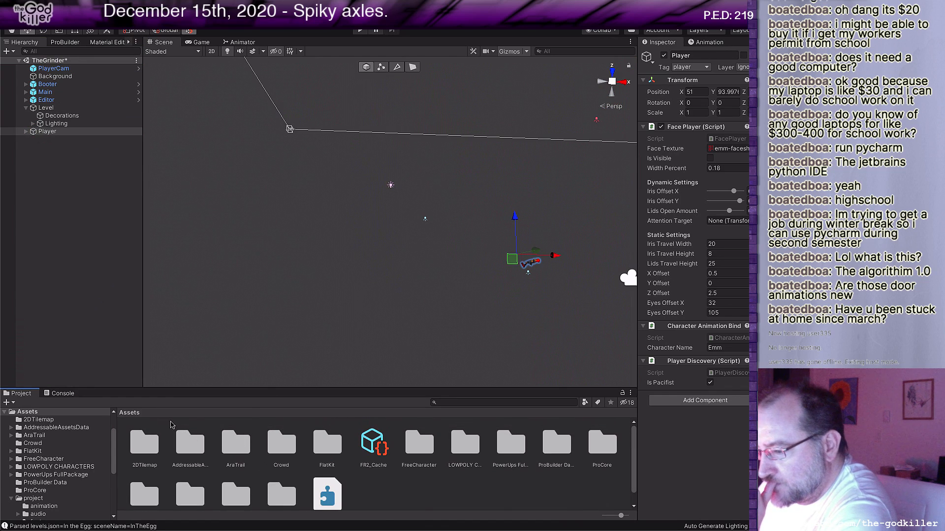
pyautogui.scroll(-1, 239, 452)
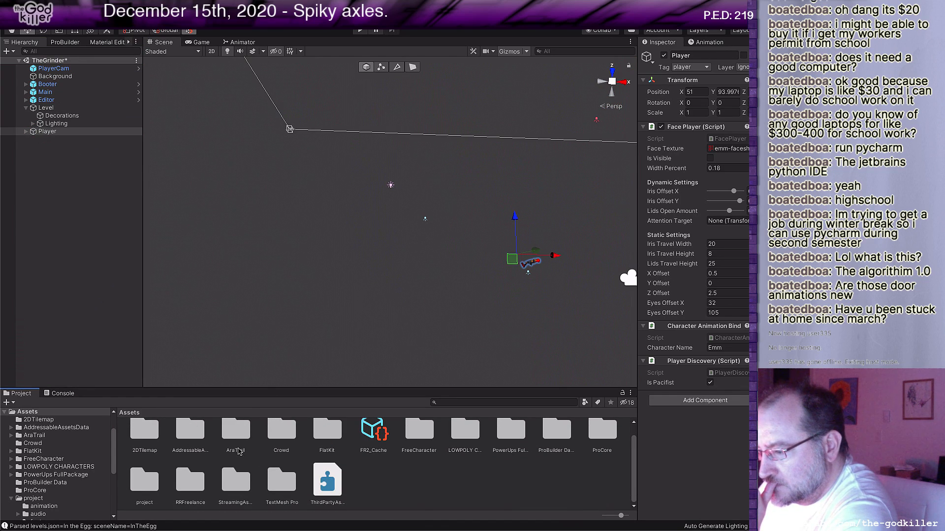
pyautogui.doubleClick(144, 478)
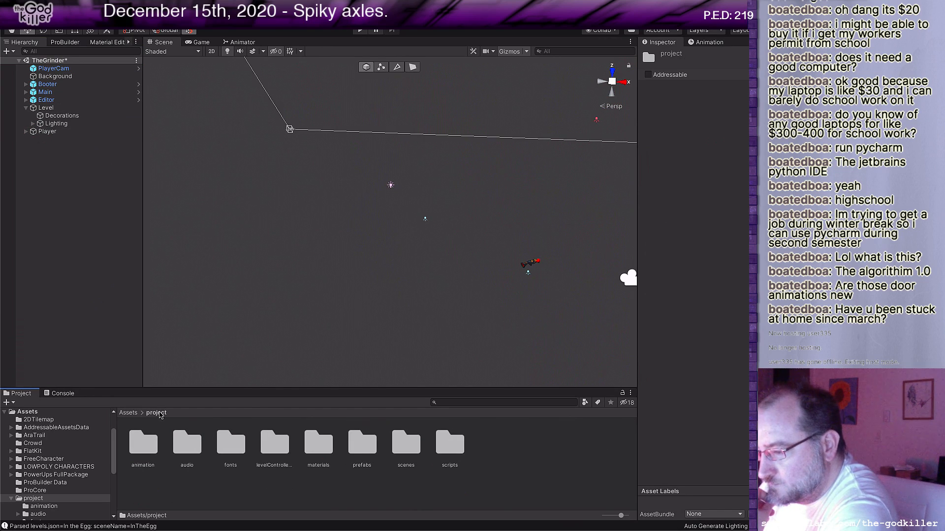
pyautogui.doubleClick(355, 450)
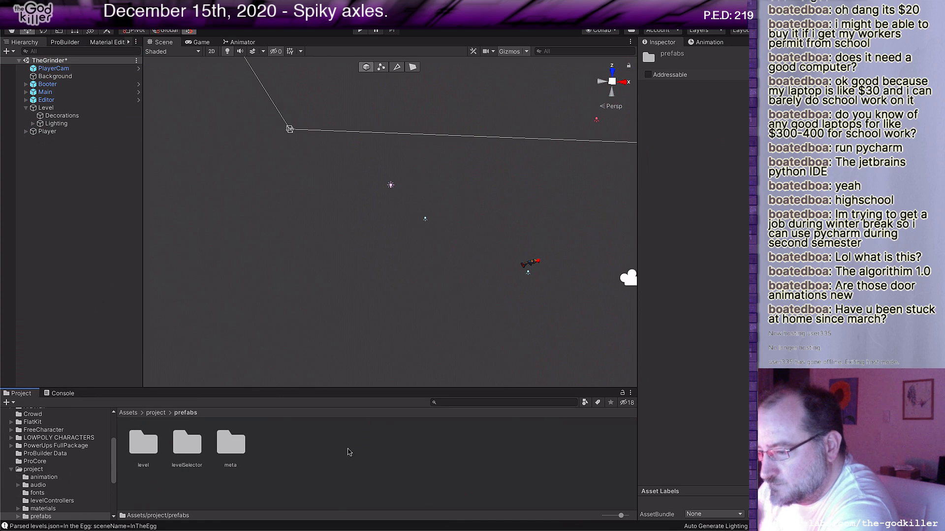
pyautogui.doubleClick(147, 448)
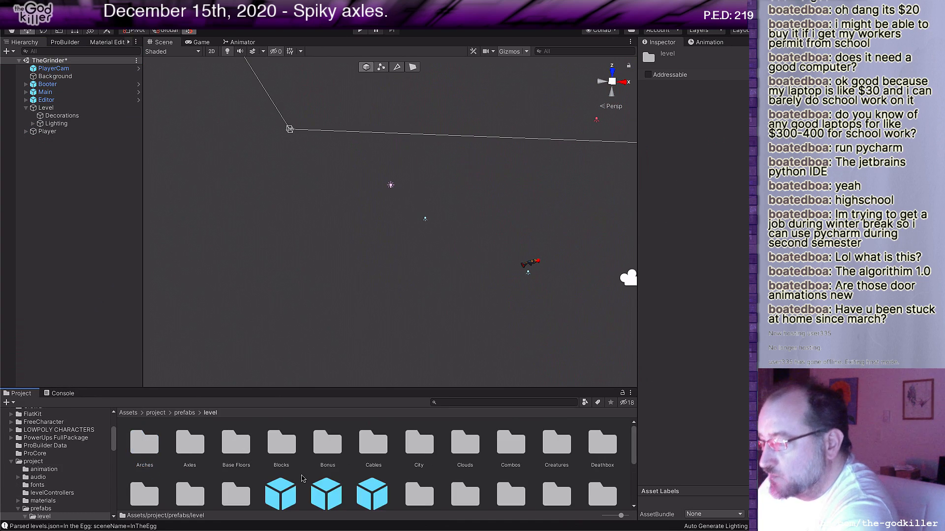
# Place a Floor prefab in the scene next to the Player, at about X 50, Y 93.
pyautogui.scroll(-1, 302, 478)
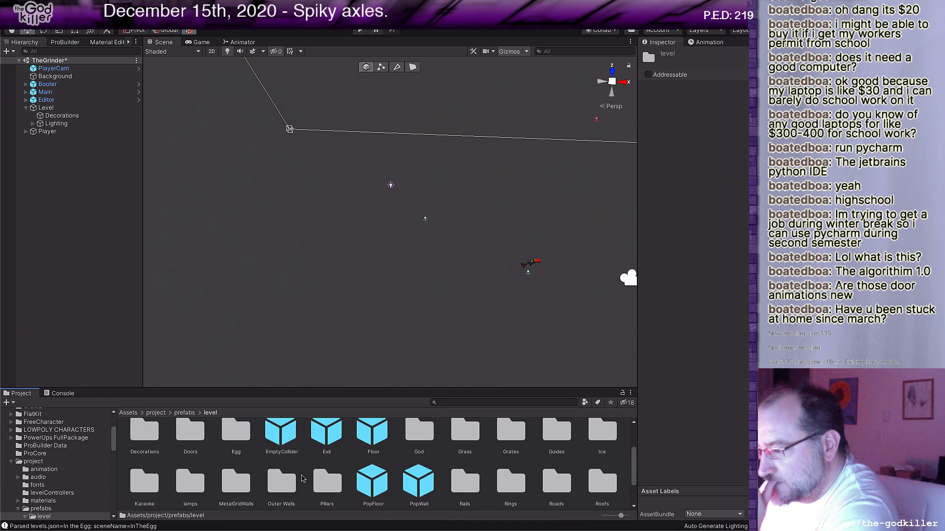
pyautogui.click(372, 432)
pyautogui.moveTo(372, 431); pyautogui.dragTo(516, 275)
pyautogui.scroll(6, 465, 301)
pyautogui.scroll(-3, 491, 295)
pyautogui.scroll(2, 512, 290)
pyautogui.moveTo(510, 290); pyautogui.dragTo(475, 275, button='middle')
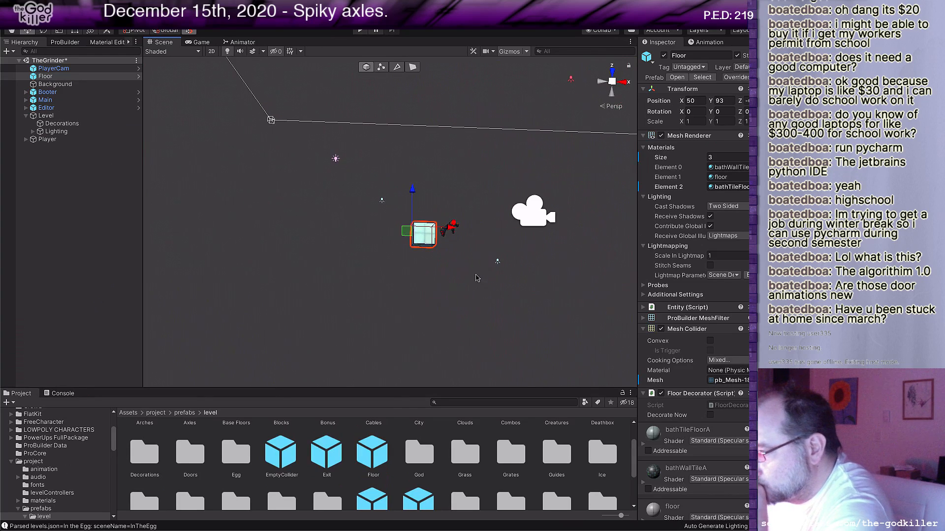
# Move the Floor block along X to X 51 so it sits directly beneath the Player.
pyautogui.scroll(2, 429, 254)
pyautogui.moveTo(412, 232); pyautogui.dragTo(438, 236)
pyautogui.scroll(2, 437, 261)
pyautogui.moveTo(440, 270); pyautogui.dragTo(385, 261, button='middle')
pyautogui.moveTo(473, 255); pyautogui.dragTo(368, 207, button='right')
pyautogui.scroll(2, 363, 248)
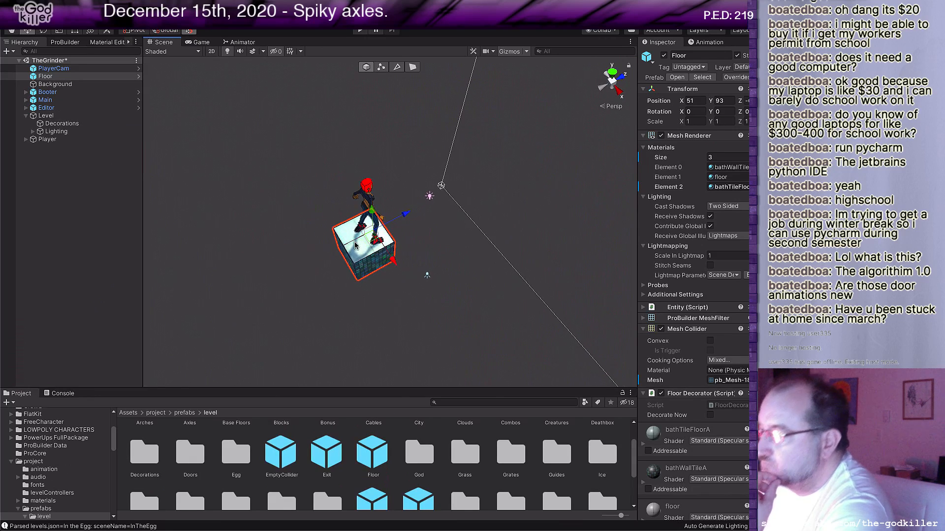
# Stretch the Floor into a long strip by pulling its end face outward along the X axis.
pyautogui.press('g')
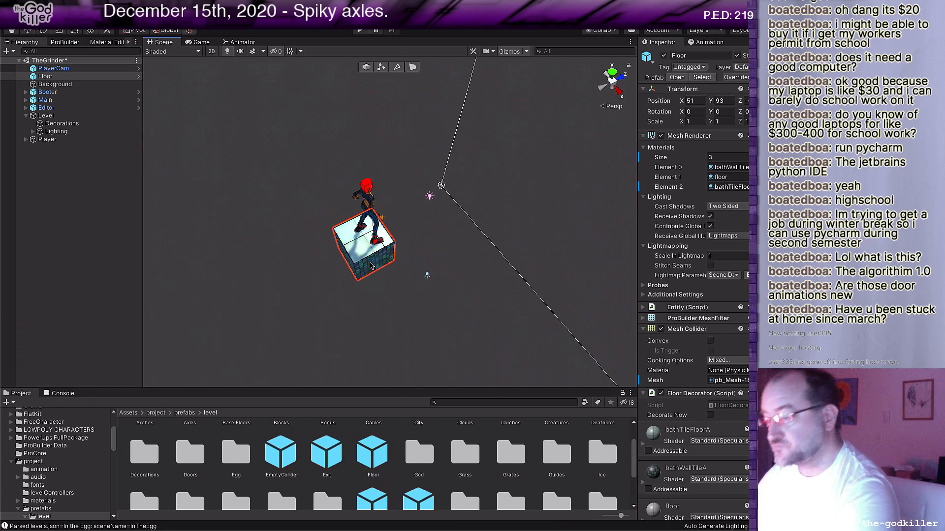
pyautogui.click(413, 66)
pyautogui.moveTo(404, 297); pyautogui.dragTo(467, 315)
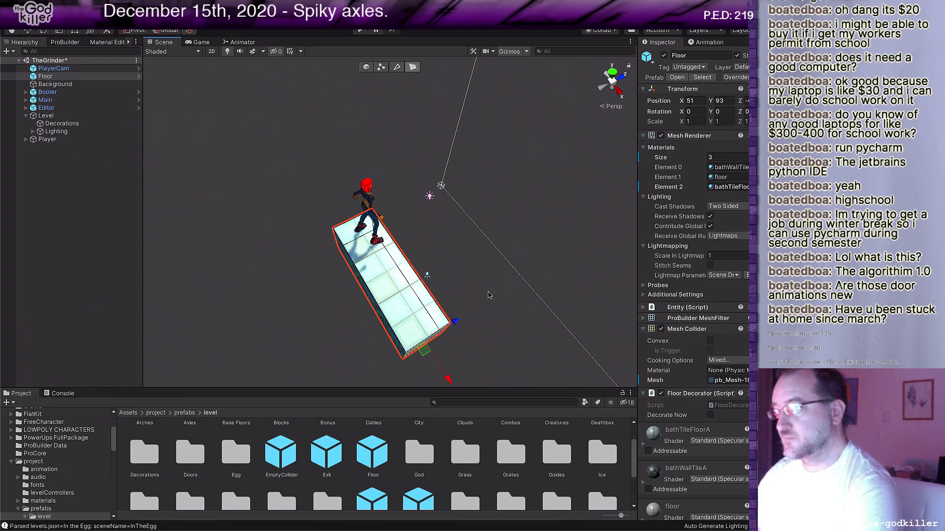
# Set the Y rotation of the Player's Offset object to 180.
pyautogui.moveTo(495, 288)
pyautogui.mouseDown(button='middle')
pyautogui.moveTo(360, 334)
pyautogui.moveTo(499, 260)
pyautogui.moveTo(542, 172)
pyautogui.moveTo(546, 206)
pyautogui.moveTo(467, 222)
pyautogui.moveTo(509, 280)
pyautogui.mouseUp(button='middle')
pyautogui.moveTo(370, 291); pyautogui.dragTo(517, 302, button='right')
pyautogui.moveTo(458, 273); pyautogui.dragTo(467, 284, button='middle')
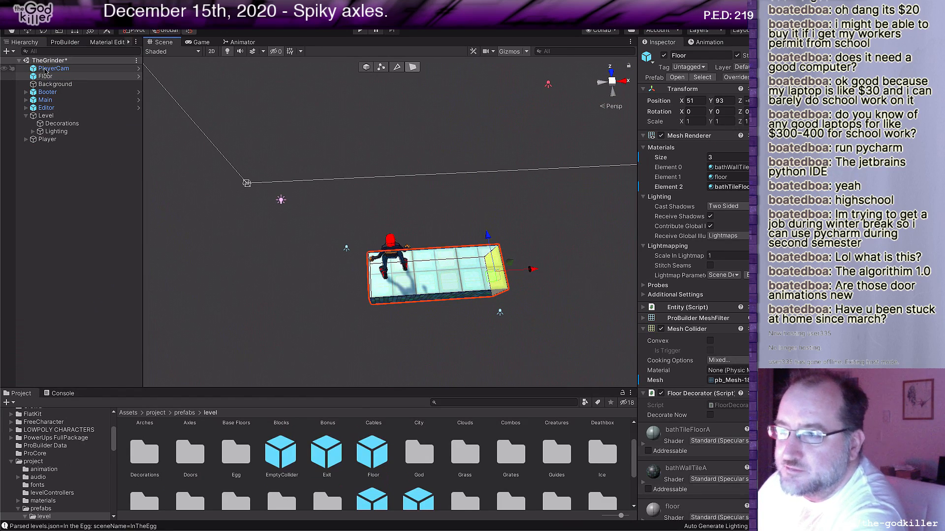
pyautogui.click(27, 140)
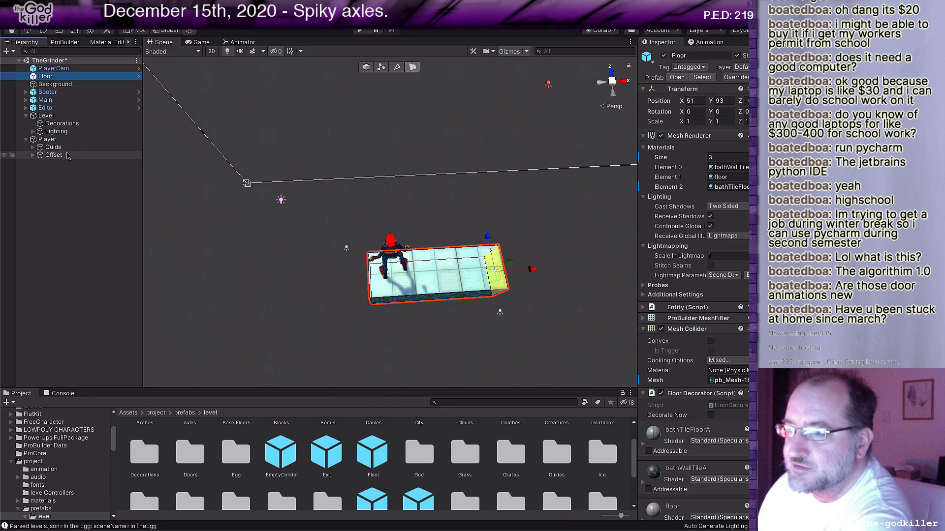
pyautogui.click(54, 155)
pyautogui.click(733, 103)
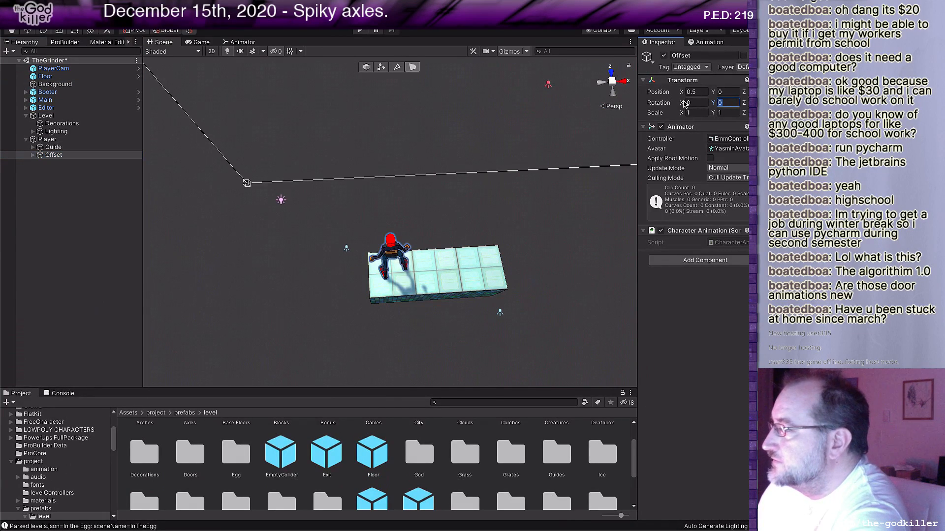
pyautogui.write('180')
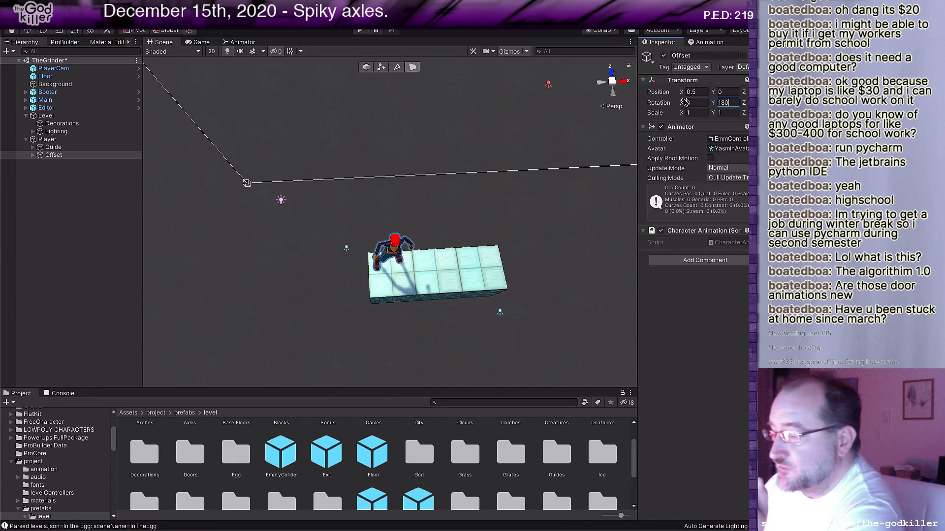
# Lengthen the Floor at the end behind the Player and pull its long side outward along Z into a broad platform.
pyautogui.moveTo(498, 293); pyautogui.dragTo(522, 280, button='middle')
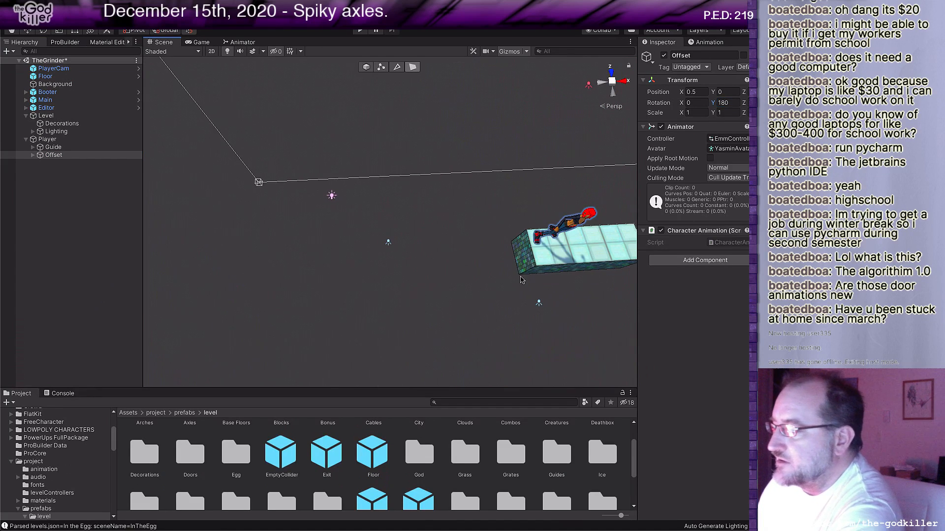
pyautogui.click(523, 258)
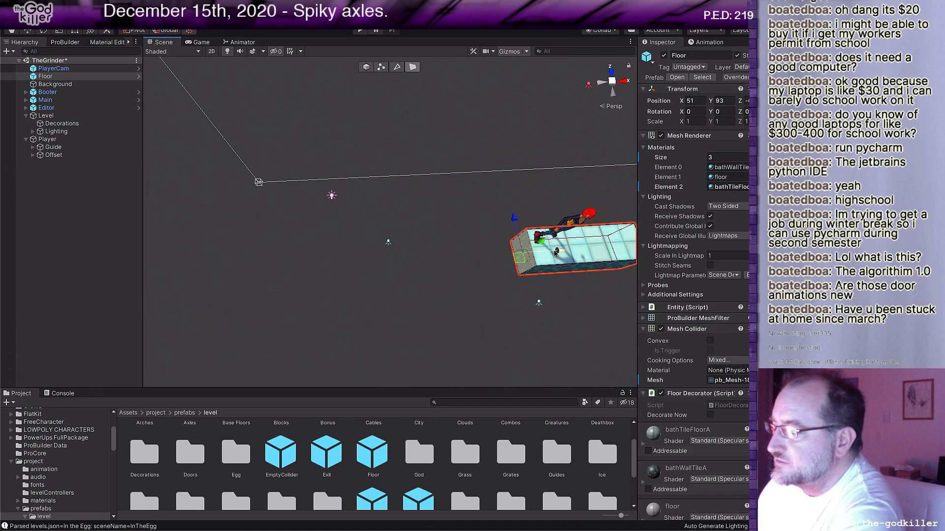
pyautogui.keyDown('alt'); pyautogui.moveTo(477, 259); pyautogui.dragTo(533, 233); pyautogui.keyUp('alt')
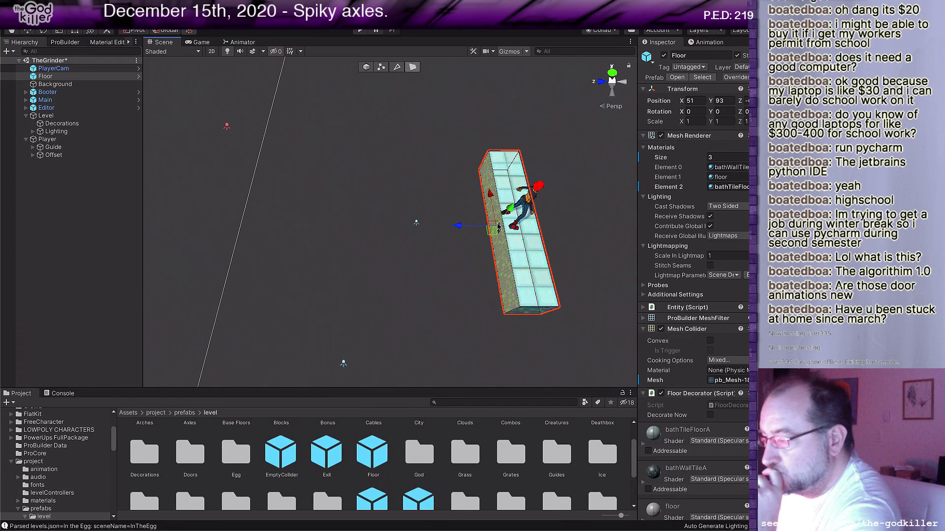
pyautogui.click(498, 226)
pyautogui.moveTo(458, 229); pyautogui.dragTo(338, 247)
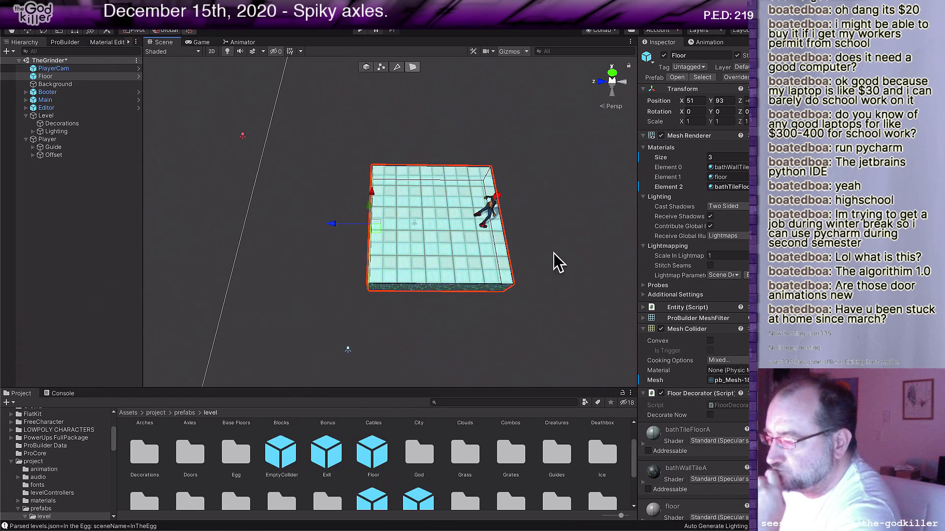
# Place an Egg prefab from the level/Egg folder on the Floor platform and position it at X 51, Y 94.
pyautogui.keyDown('alt'); pyautogui.moveTo(559, 261); pyautogui.dragTo(384, 271); pyautogui.keyUp('alt')
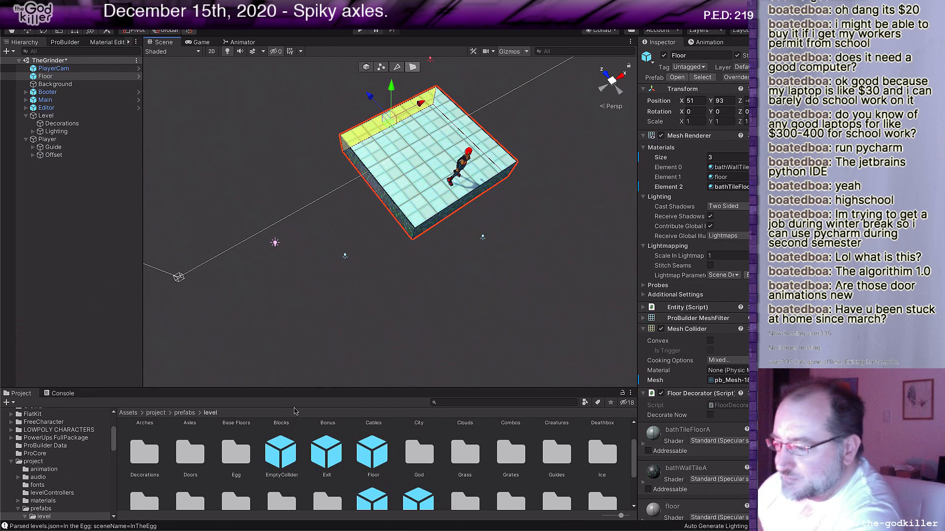
pyautogui.doubleClick(236, 456)
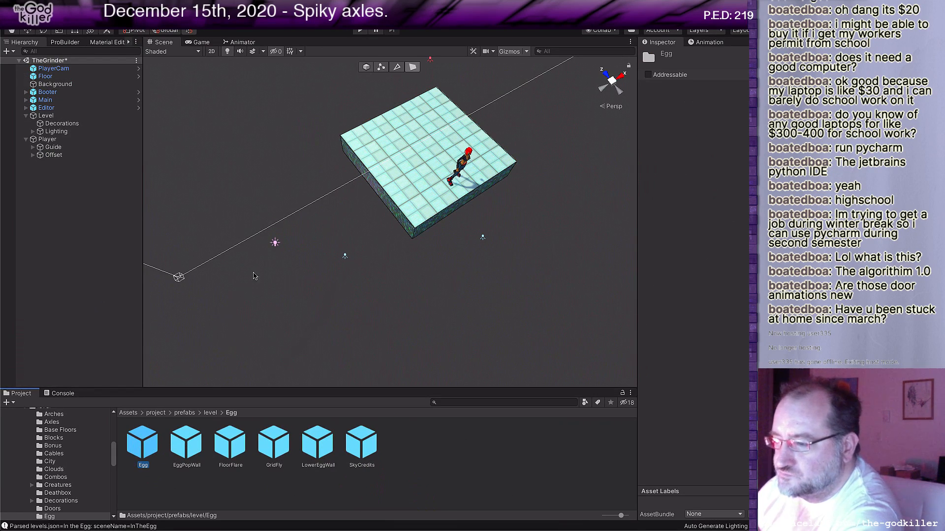
pyautogui.moveTo(156, 456); pyautogui.dragTo(405, 135)
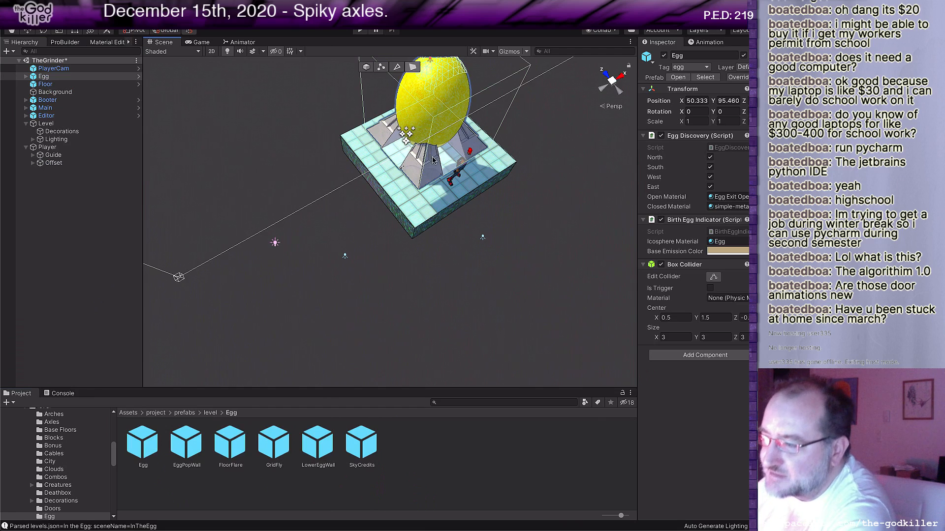
pyautogui.moveTo(433, 160); pyautogui.dragTo(411, 211, button='middle')
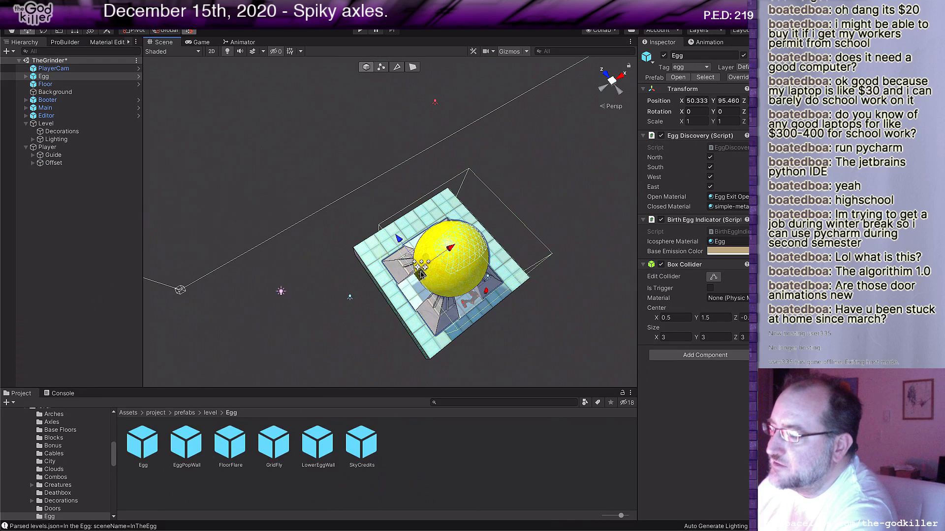
pyautogui.moveTo(426, 262); pyautogui.dragTo(474, 188)
pyautogui.scroll(3, 470, 187)
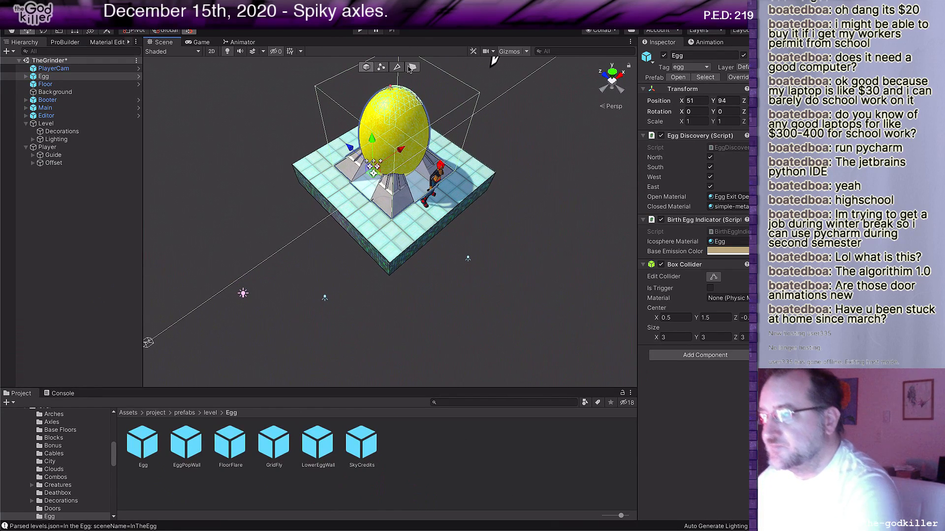
# Pull the Floor's side face at the negative X end outward to enlarge the platform in front of the Egg.
pyautogui.keyDown('alt'); pyautogui.moveTo(393, 194); pyautogui.dragTo(476, 219); pyautogui.keyUp('alt')
pyautogui.moveTo(477, 219); pyautogui.dragTo(517, 222, button='middle')
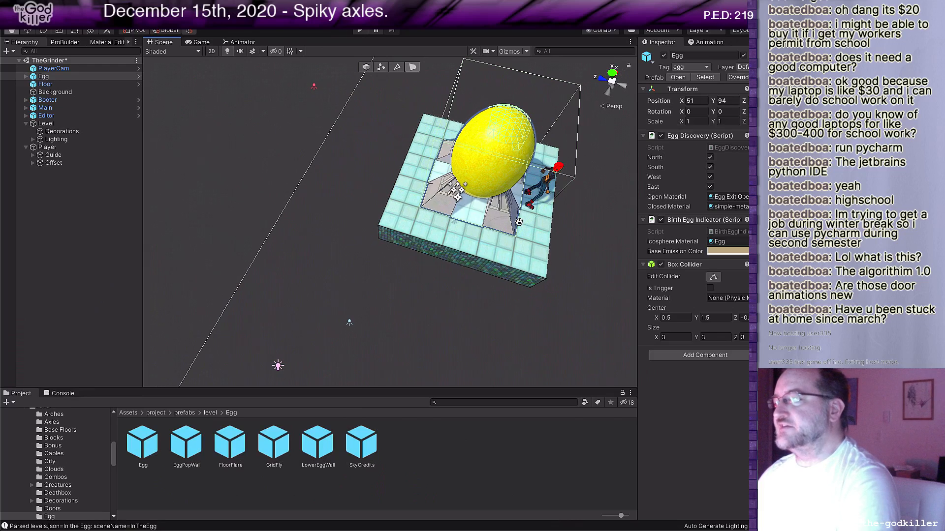
pyautogui.click(412, 245)
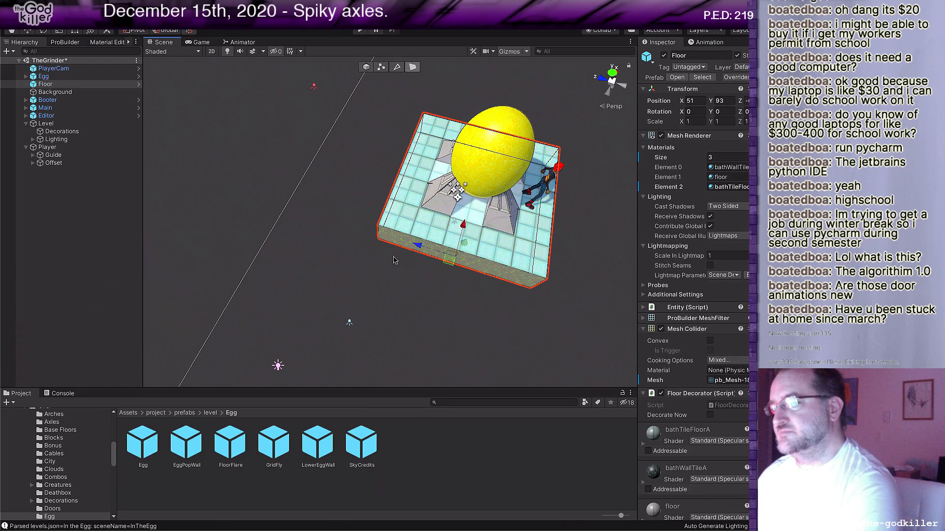
pyautogui.scroll(-1, 394, 258)
pyautogui.moveTo(394, 258); pyautogui.dragTo(416, 264, button='middle')
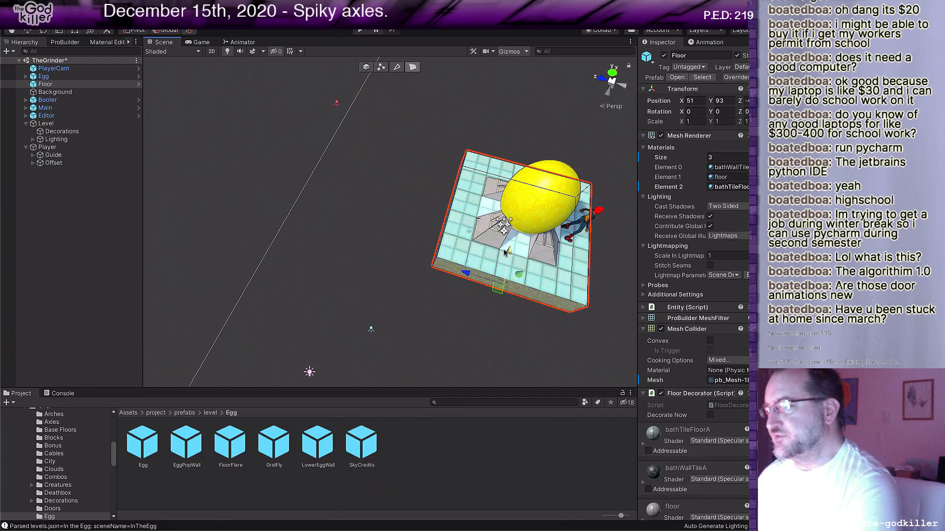
pyautogui.moveTo(509, 254); pyautogui.dragTo(504, 279)
# Pull the adjacent Floor face outward along the Z axis to widen the platform around the Egg.
pyautogui.moveTo(487, 222); pyautogui.dragTo(532, 239, button='middle')
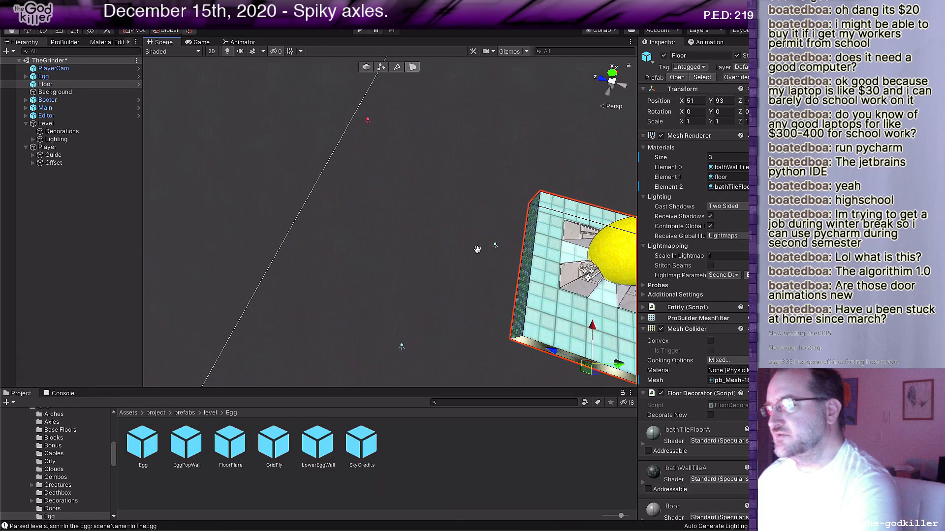
pyautogui.click(531, 239)
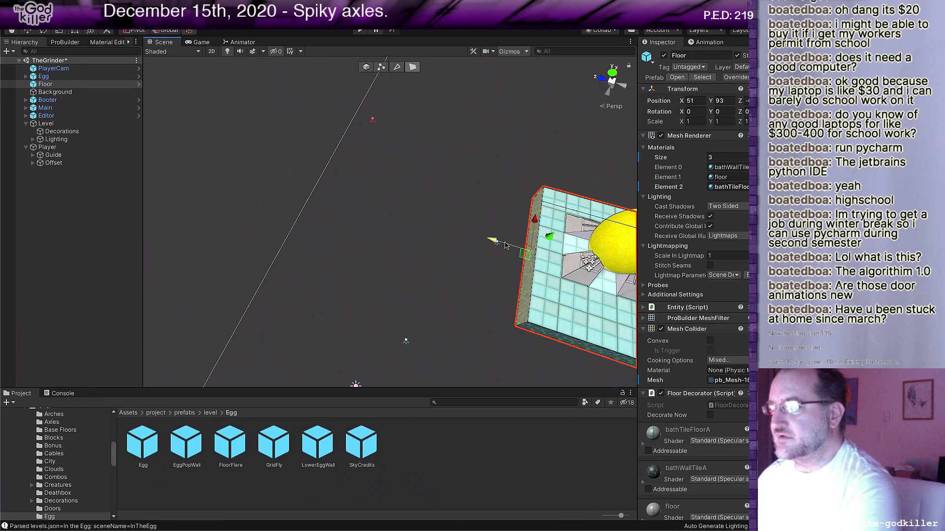
pyautogui.moveTo(503, 245); pyautogui.dragTo(408, 214)
pyautogui.click(339, 225)
pyautogui.scroll(-5, 409, 268)
pyautogui.moveTo(404, 276); pyautogui.dragTo(472, 251, button='middle')
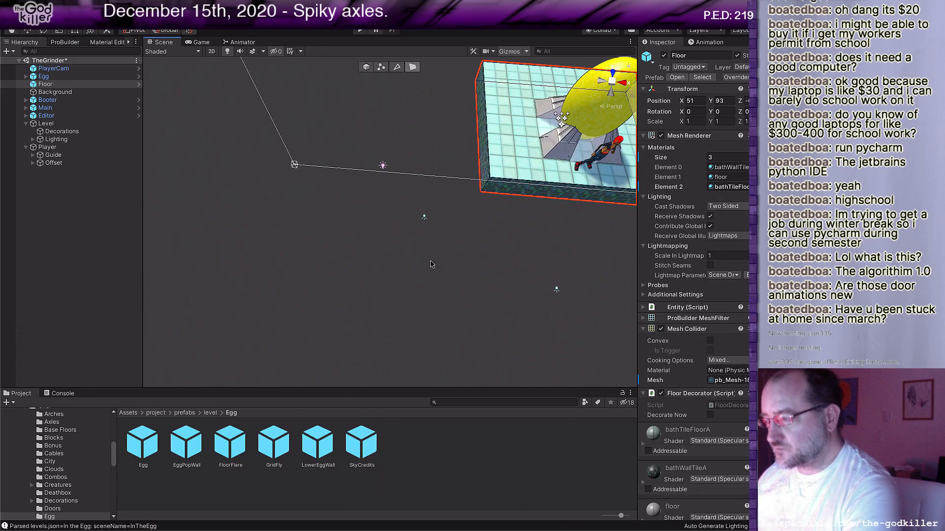
pyautogui.moveTo(414, 222); pyautogui.dragTo(392, 221, button='middle')
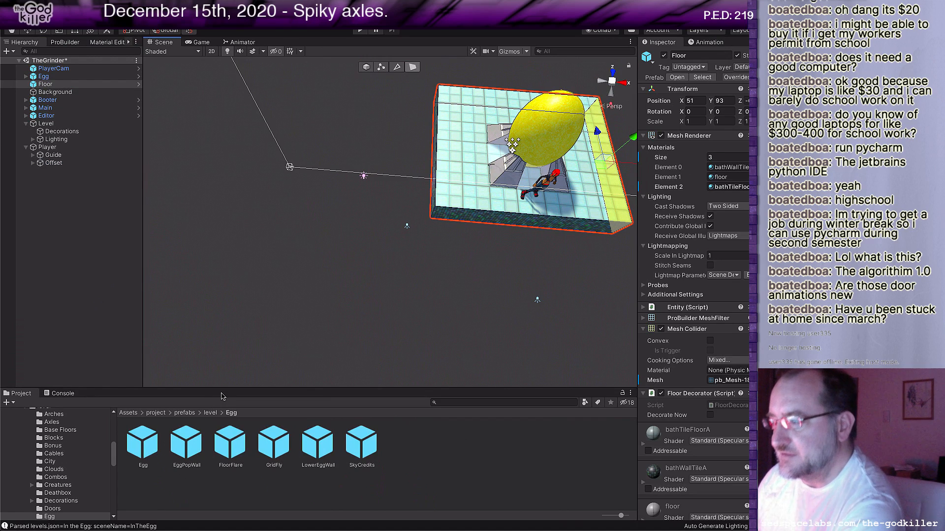
# Place a second Floor prefab from the level folder in the empty space beside the platform, at about X 45, Y 94.
pyautogui.click(210, 413)
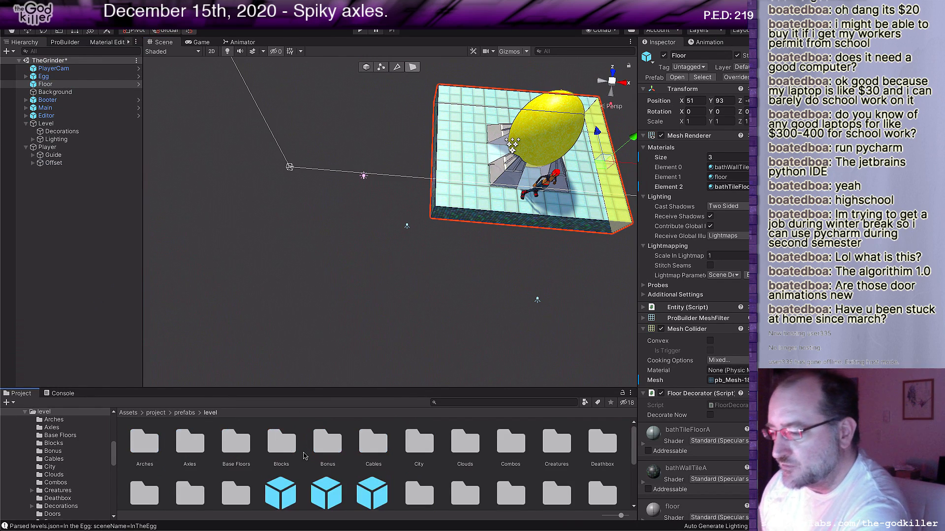
pyautogui.scroll(2, 339, 442)
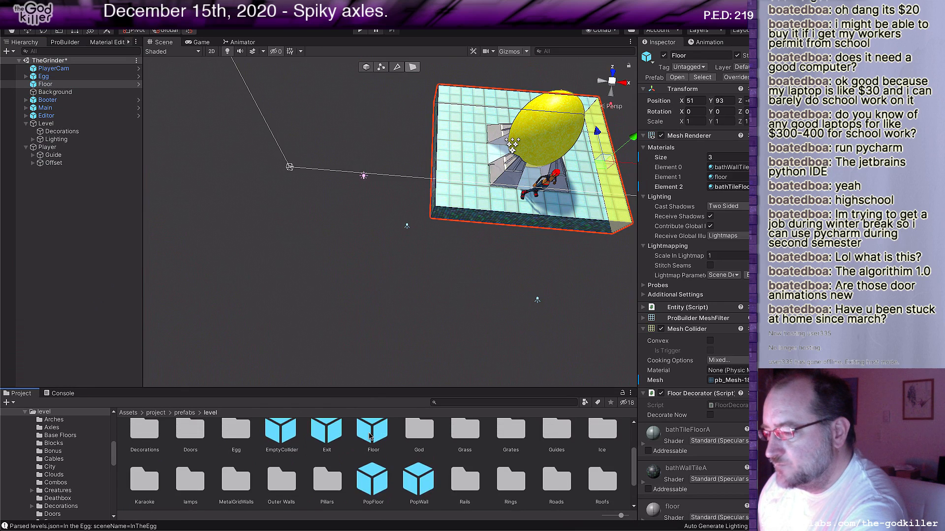
pyautogui.moveTo(373, 461); pyautogui.dragTo(349, 202)
pyautogui.scroll(2, 346, 256)
pyautogui.moveTo(349, 257); pyautogui.dragTo(368, 269, button='middle')
pyautogui.scroll(-3, 356, 266)
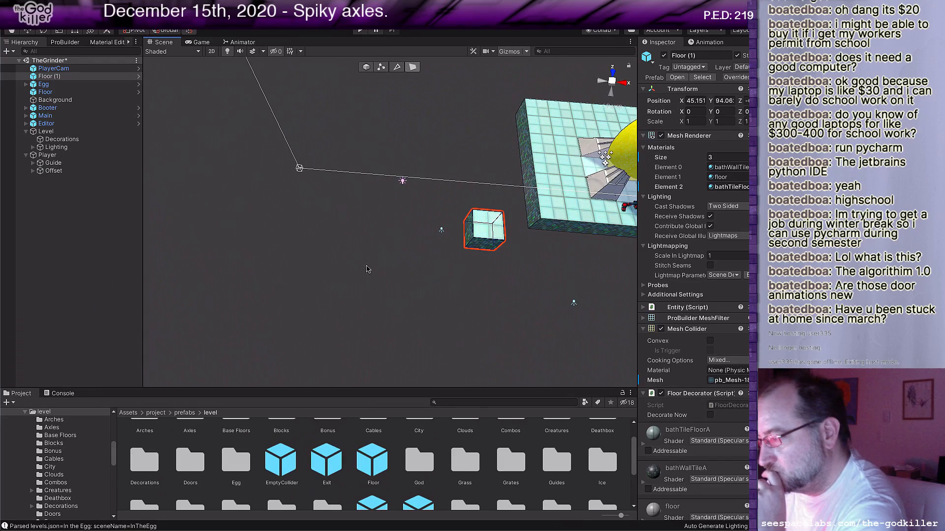
# Snap the second Floor block to X 45 and lower it to Y 93 using whole-object editing.
pyautogui.click(366, 67)
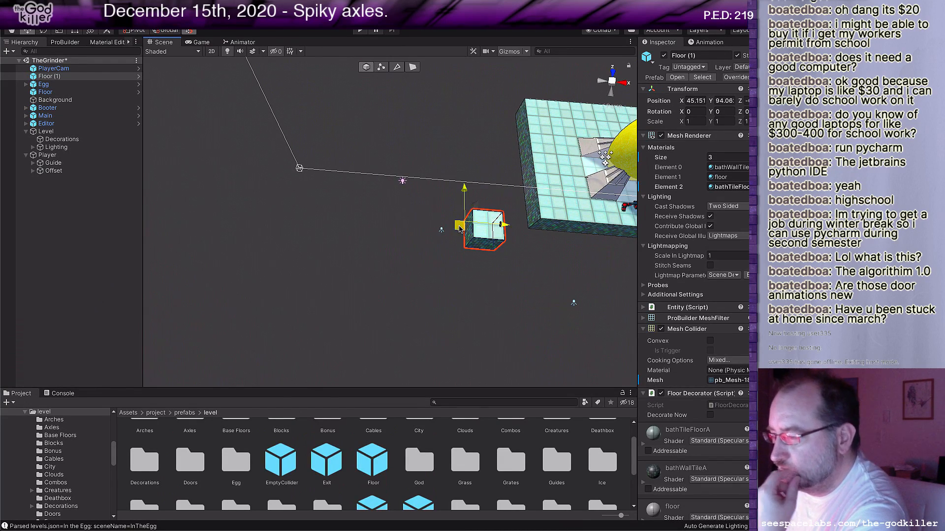
pyautogui.moveTo(459, 229); pyautogui.dragTo(475, 205)
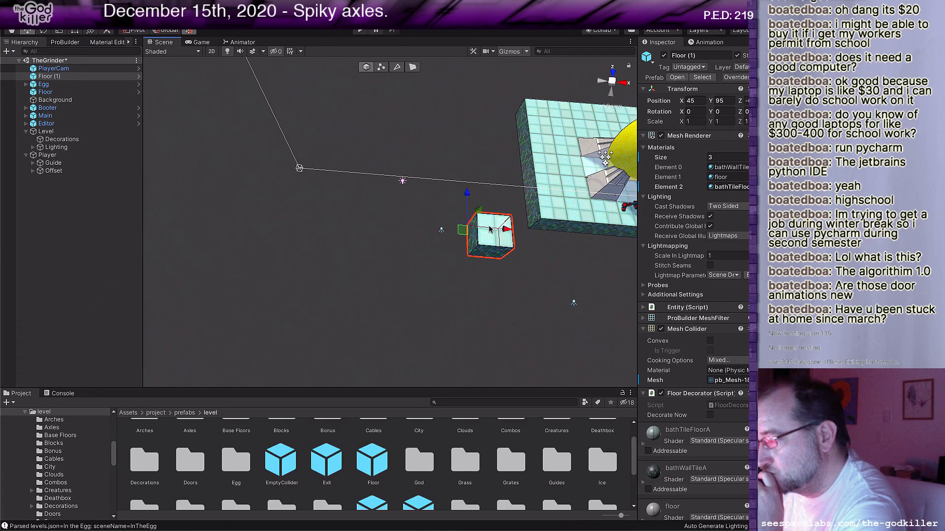
pyautogui.moveTo(517, 228); pyautogui.dragTo(442, 208, button='middle')
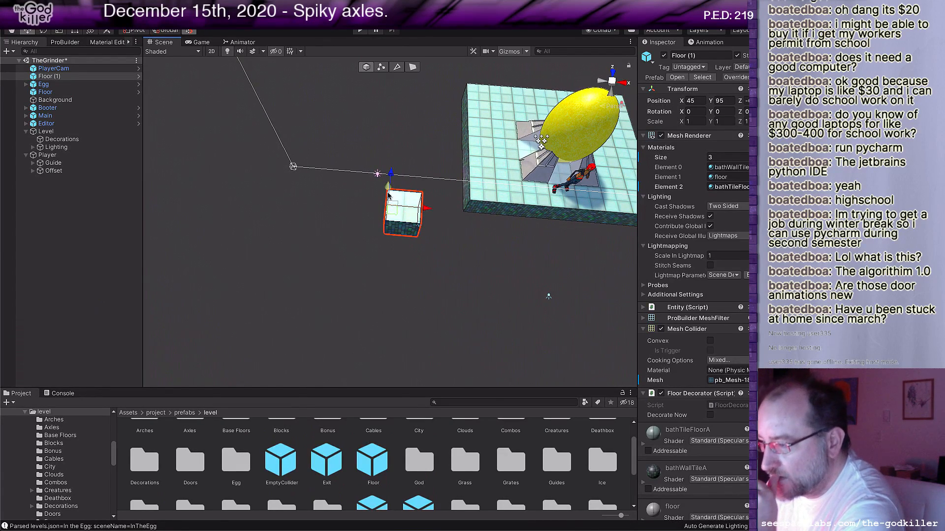
pyautogui.moveTo(389, 191); pyautogui.dragTo(392, 219)
pyautogui.scroll(3, 432, 258)
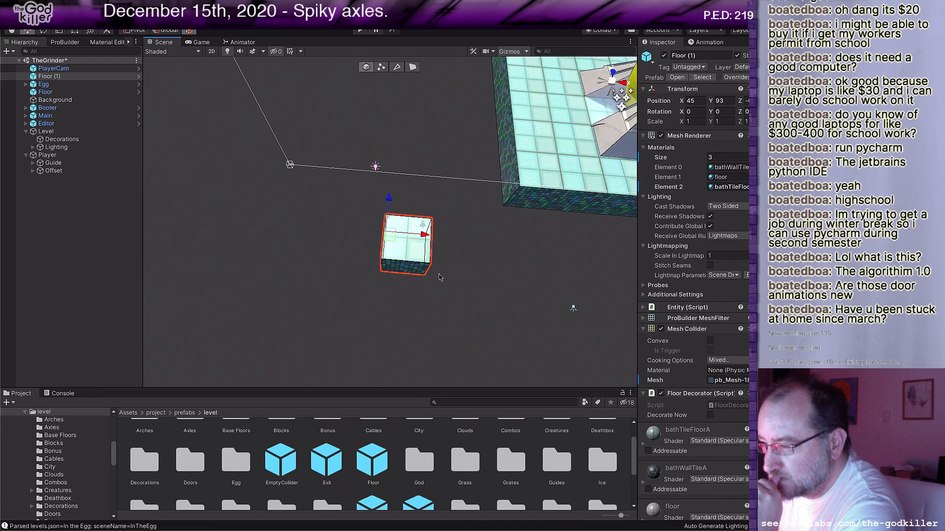
# Move the second Floor block against the corner of the large platform, at X 47, Y 93.
pyautogui.moveTo(439, 275); pyautogui.dragTo(446, 271, button='middle')
pyautogui.moveTo(412, 197); pyautogui.dragTo(409, 215)
pyautogui.scroll(-1, 465, 236)
pyautogui.moveTo(477, 234); pyautogui.dragTo(460, 247, button='middle')
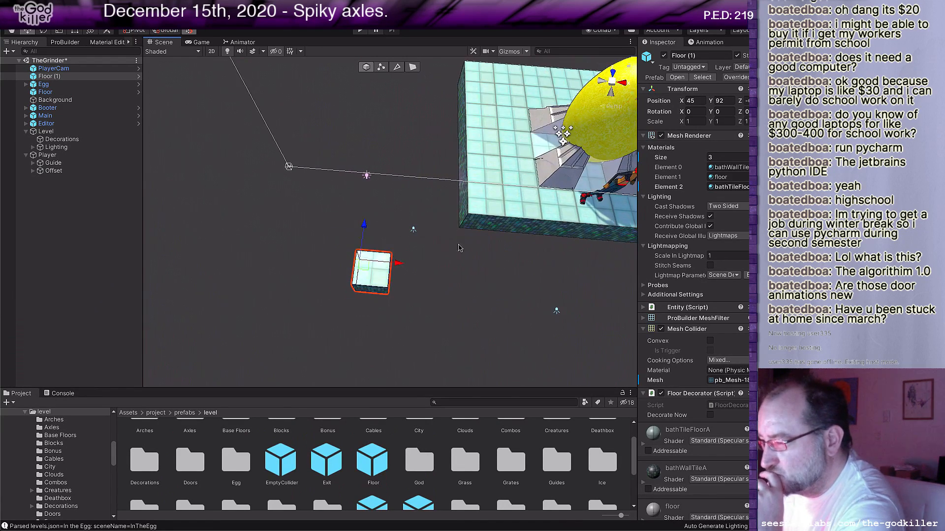
pyautogui.moveTo(368, 264); pyautogui.dragTo(445, 197)
pyautogui.moveTo(495, 197)
pyautogui.mouseDown(button='middle')
pyautogui.moveTo(482, 211)
pyautogui.moveTo(489, 209)
pyautogui.mouseUp(button='middle')
pyautogui.moveTo(483, 215); pyautogui.dragTo(417, 236)
pyautogui.moveTo(506, 250); pyautogui.dragTo(530, 233, button='middle')
pyautogui.scroll(1, 509, 231)
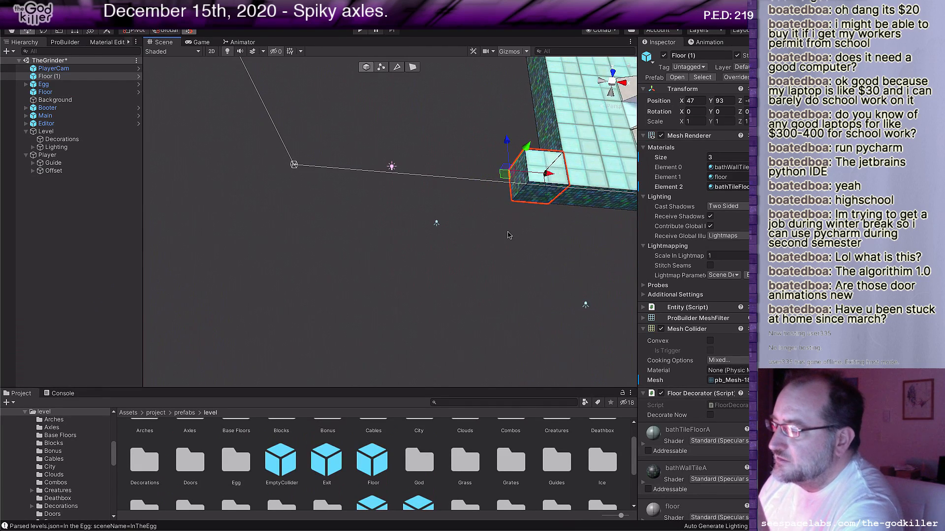
# Lower the second Floor block along the Y axis to Y 89, beneath the platform's corner.
pyautogui.scroll(-1, 509, 235)
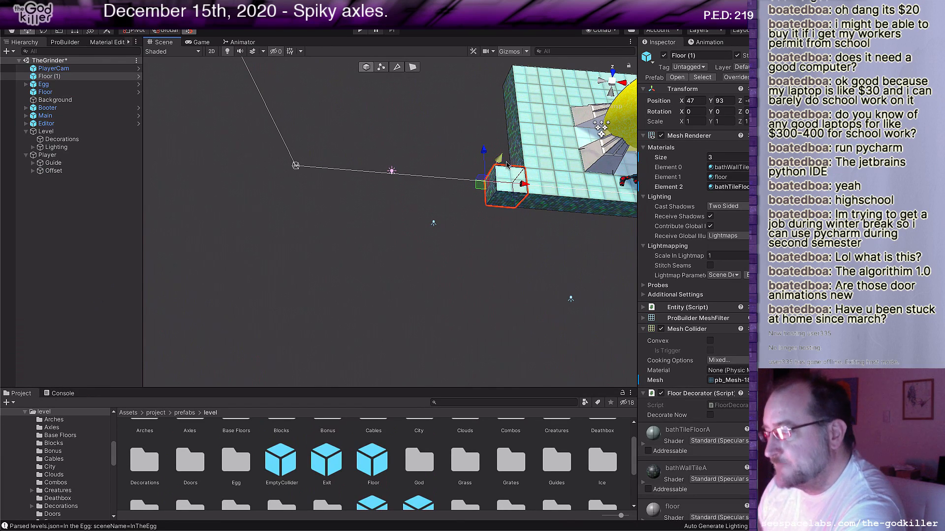
pyautogui.moveTo(497, 160)
pyautogui.mouseDown()
pyautogui.moveTo(482, 184)
pyautogui.moveTo(503, 163)
pyautogui.mouseUp()
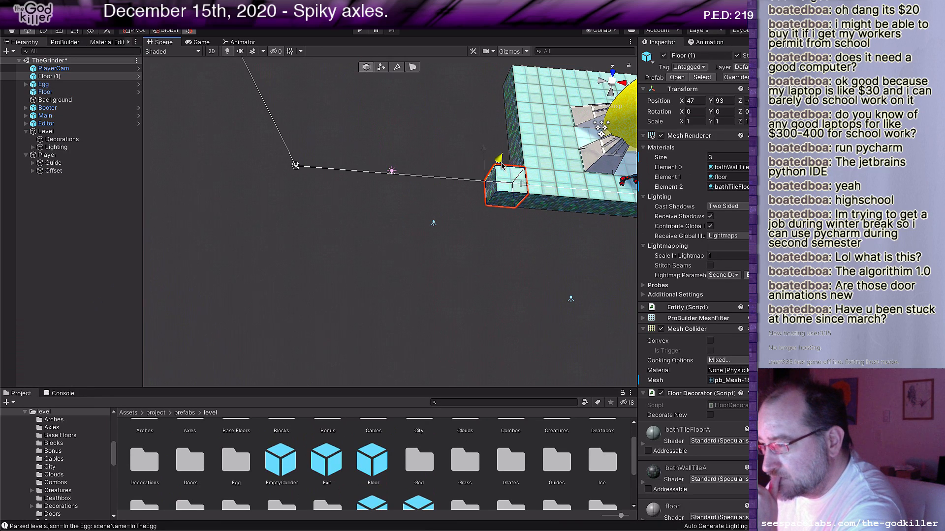
pyautogui.moveTo(502, 167); pyautogui.dragTo(468, 212)
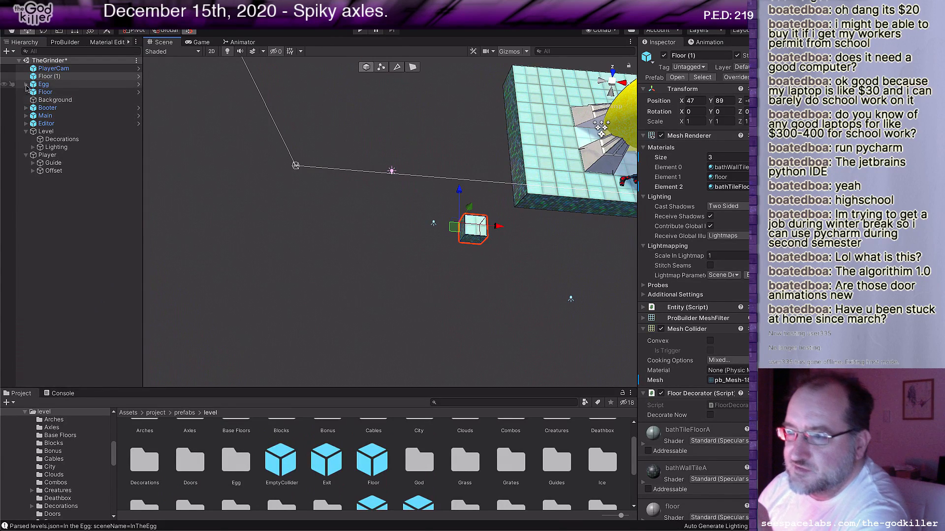
# Set the Editor object's Strata Scheme to EVEN4 and apply it to the level.
pyautogui.click(46, 123)
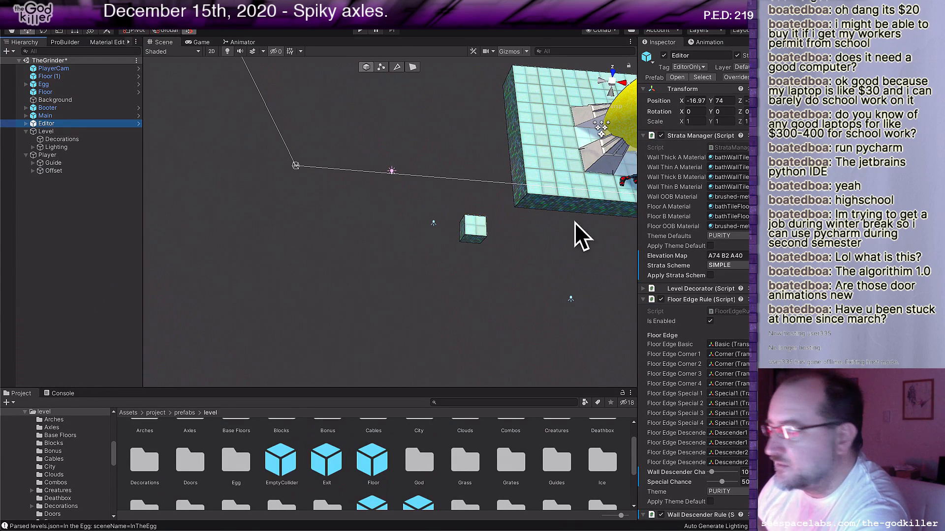
pyautogui.click(662, 264)
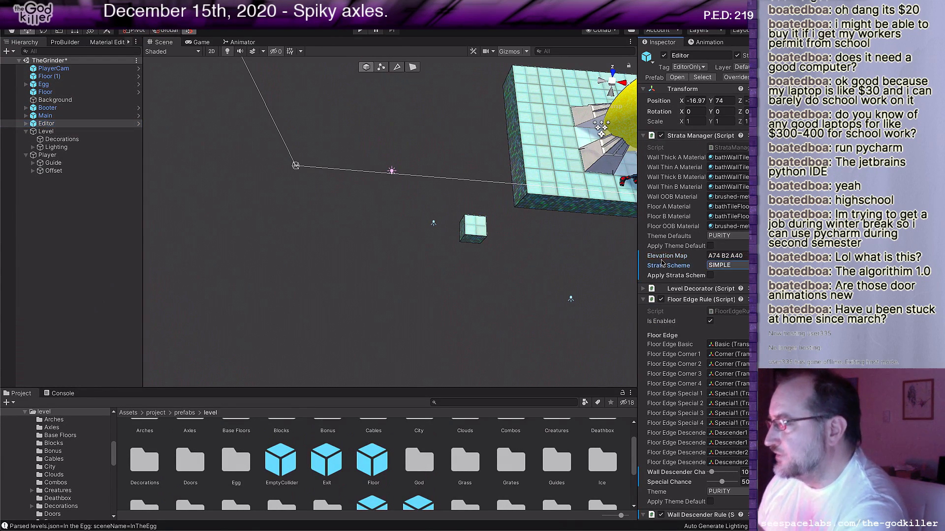
pyautogui.click(736, 265)
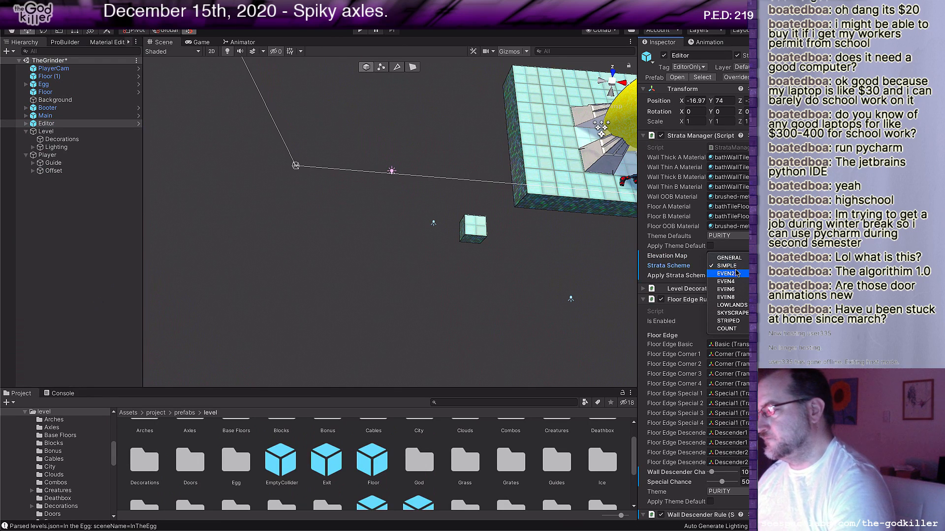
pyautogui.click(726, 281)
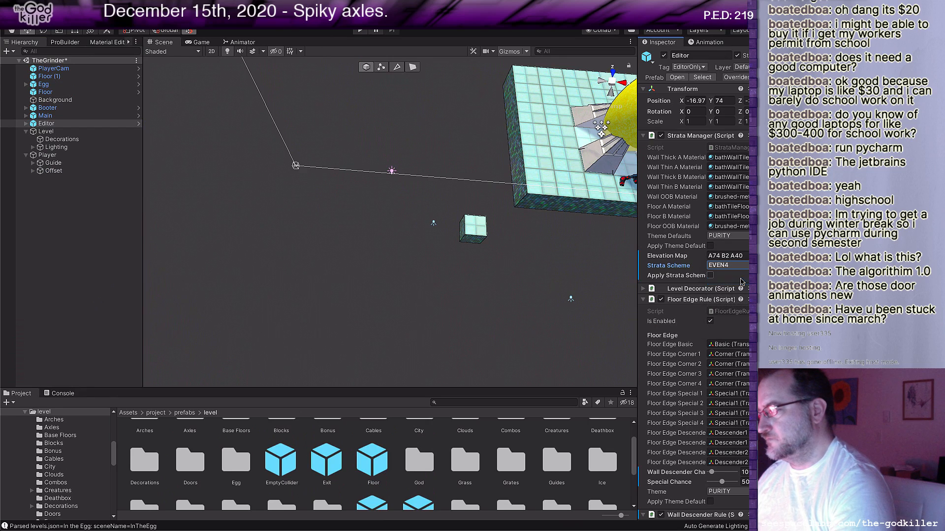
pyautogui.click(711, 276)
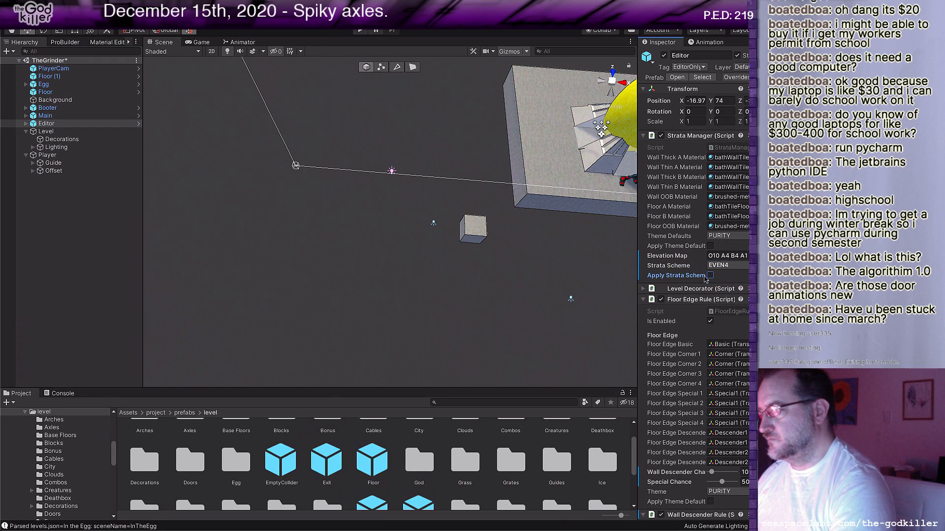
# Replace the Editor's Elevation Map with a repeating A4 B4 pattern.
pyautogui.click(740, 255)
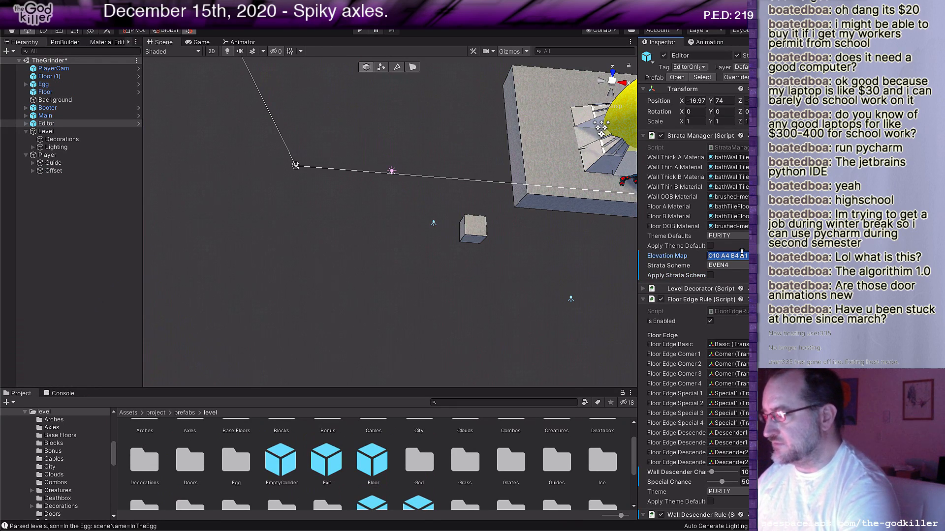
pyautogui.write('A4 B4')
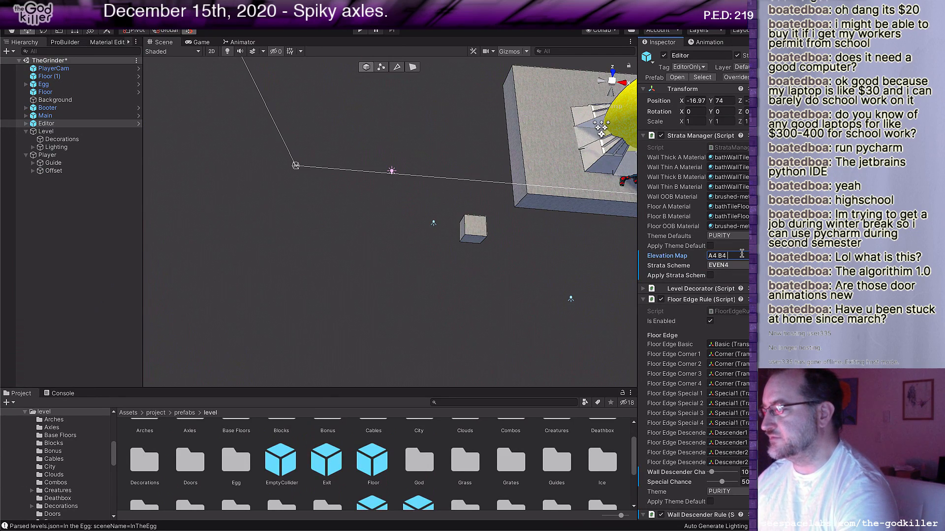
pyautogui.press('Return')
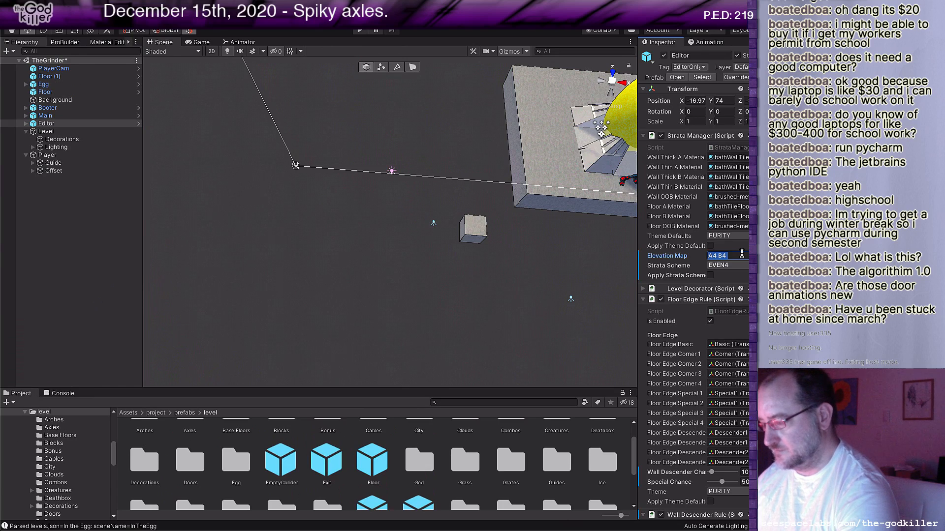
pyautogui.click(742, 253)
pyautogui.write('A4 B4 A')
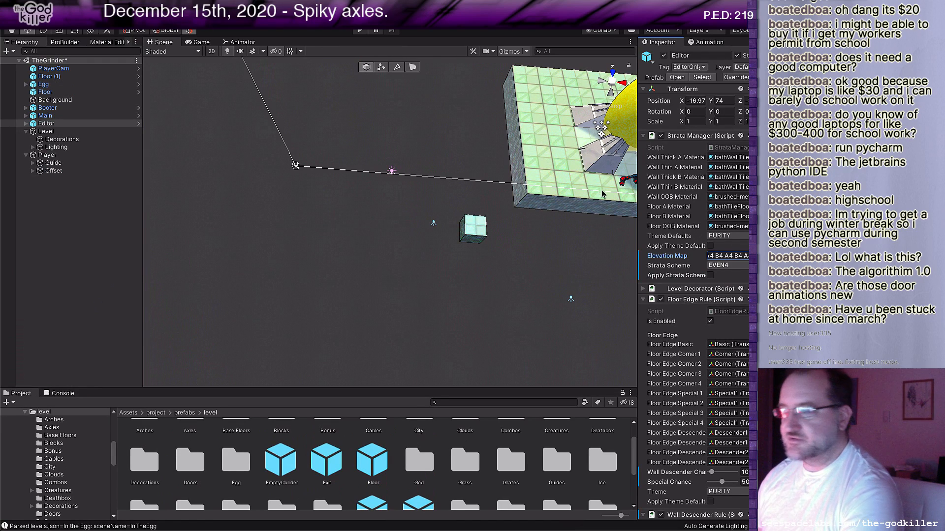
# Raise the second Floor block along the Y axis to Y 92, near the large platform's corner.
pyautogui.keyDown('alt'); pyautogui.moveTo(570, 221); pyautogui.dragTo(500, 203); pyautogui.keyUp('alt')
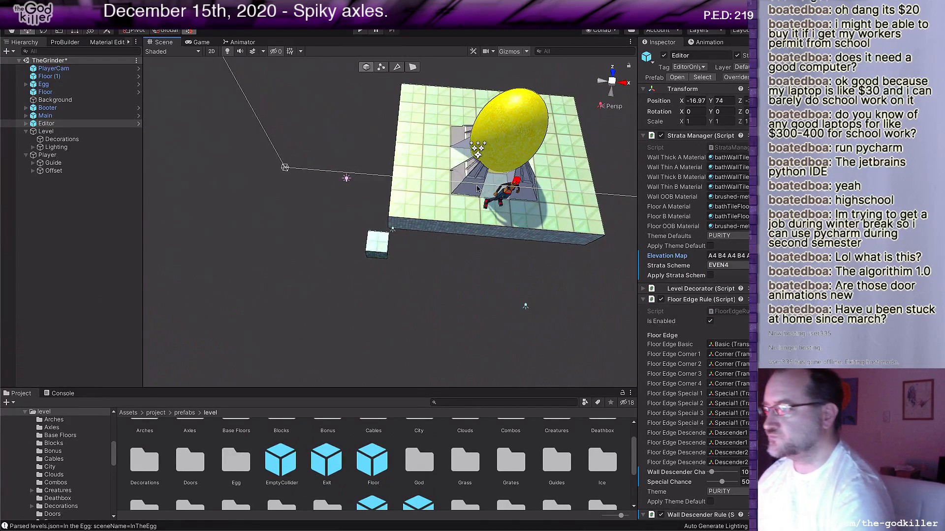
pyautogui.click(454, 225)
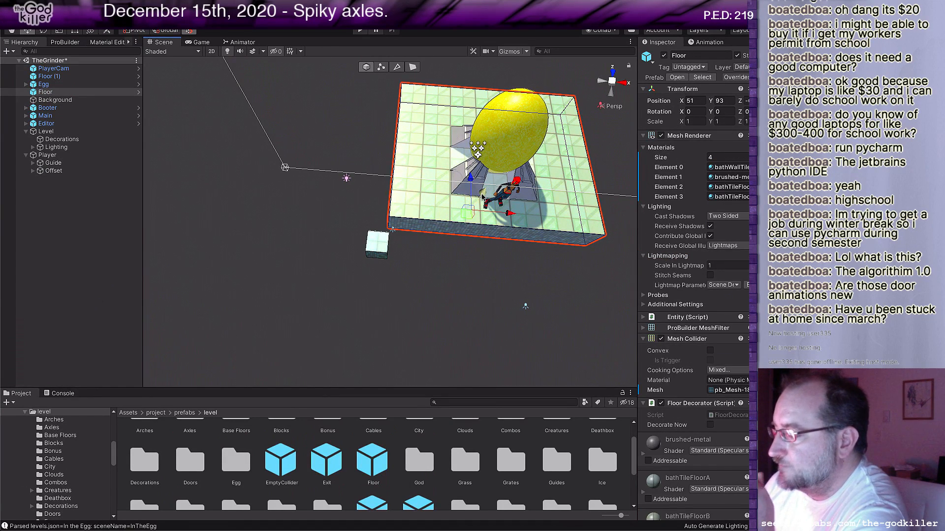
pyautogui.moveTo(483, 197); pyautogui.dragTo(504, 209)
pyautogui.moveTo(470, 255); pyautogui.dragTo(526, 246, button='middle')
pyautogui.click(523, 226)
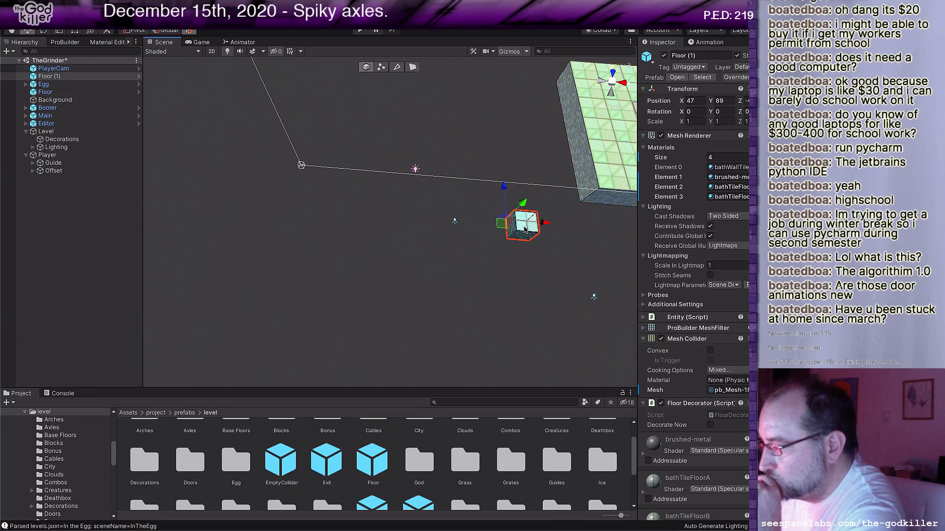
pyautogui.moveTo(528, 201)
pyautogui.mouseDown()
pyautogui.moveTo(558, 174)
pyautogui.moveTo(529, 215)
pyautogui.mouseUp()
pyautogui.moveTo(559, 231)
pyautogui.mouseDown(button='middle')
pyautogui.moveTo(475, 213)
pyautogui.moveTo(549, 233)
pyautogui.mouseUp(button='middle')
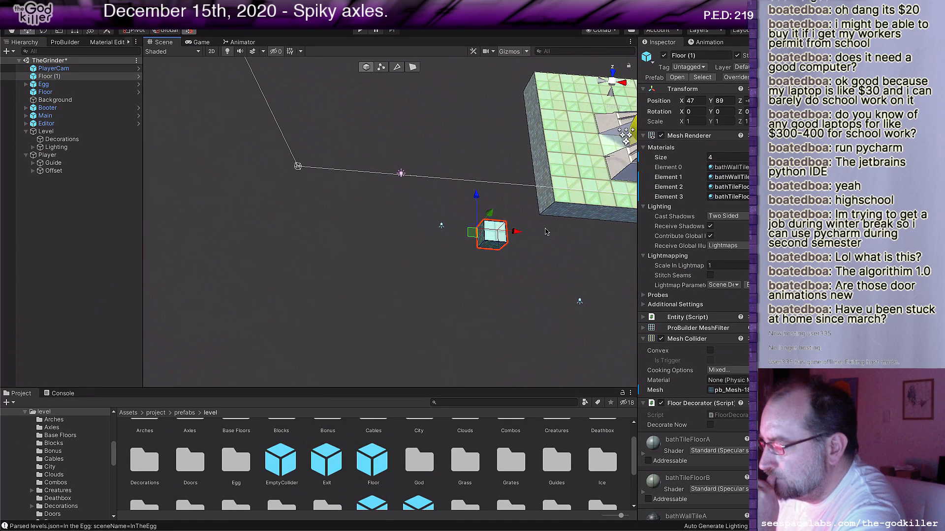
pyautogui.moveTo(489, 213); pyautogui.dragTo(511, 197)
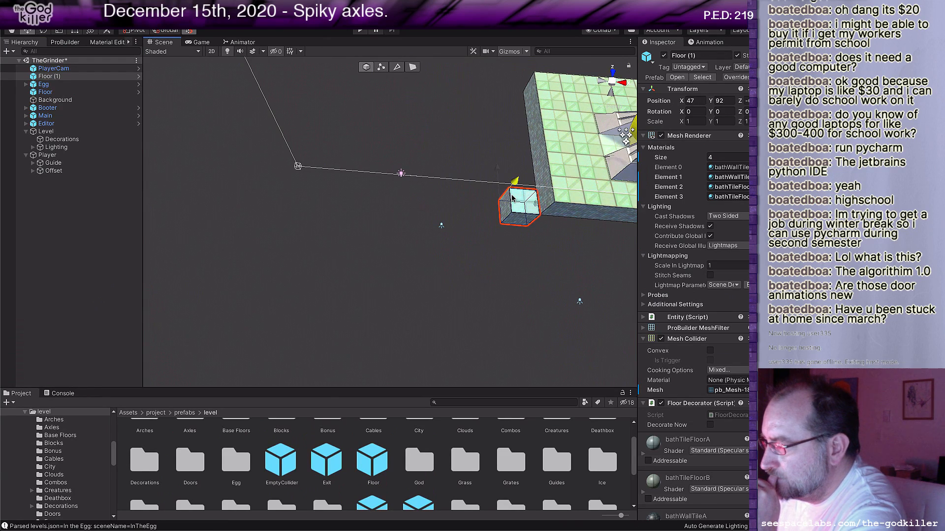
pyautogui.moveTo(512, 197)
pyautogui.mouseDown()
pyautogui.moveTo(508, 208)
pyautogui.moveTo(518, 200)
pyautogui.mouseUp()
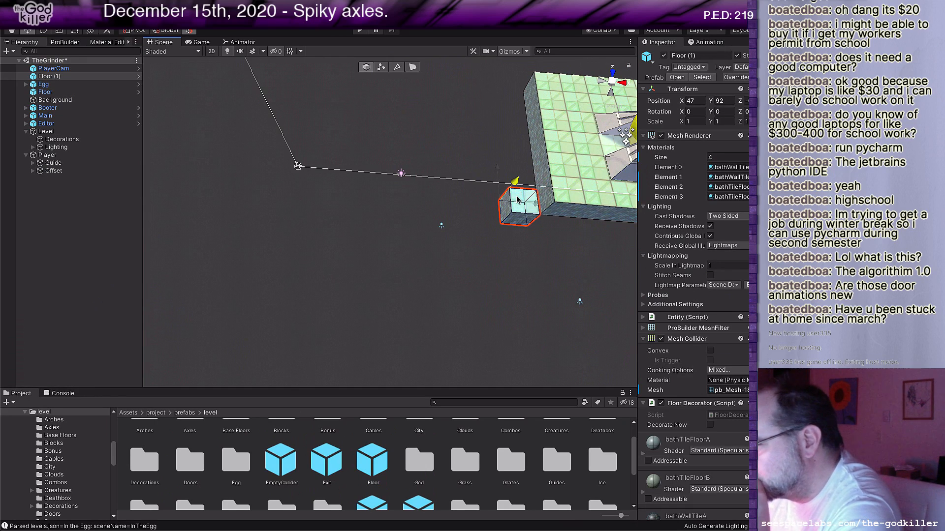
# Raise the large Floor platform along the Y axis to Y 96.
pyautogui.scroll(-3, 570, 265)
pyautogui.moveTo(567, 267); pyautogui.dragTo(550, 271, button='middle')
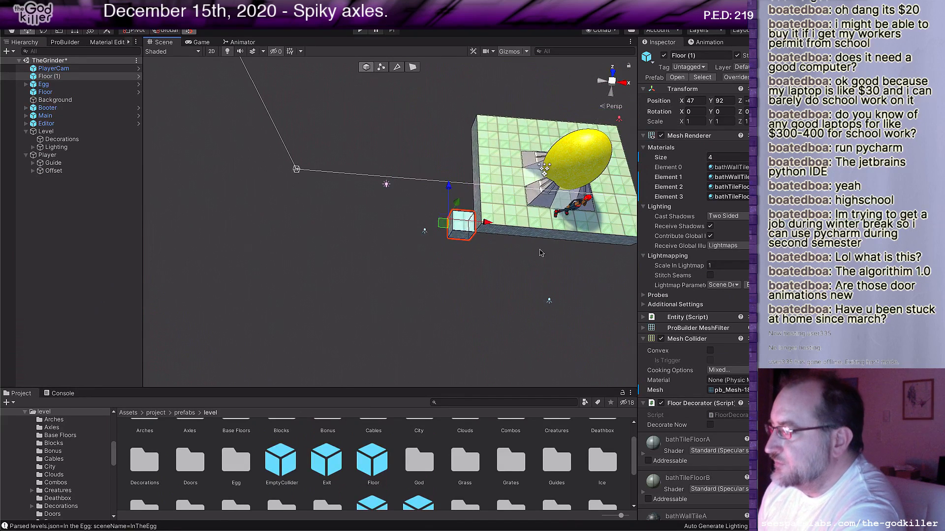
pyautogui.click(527, 210)
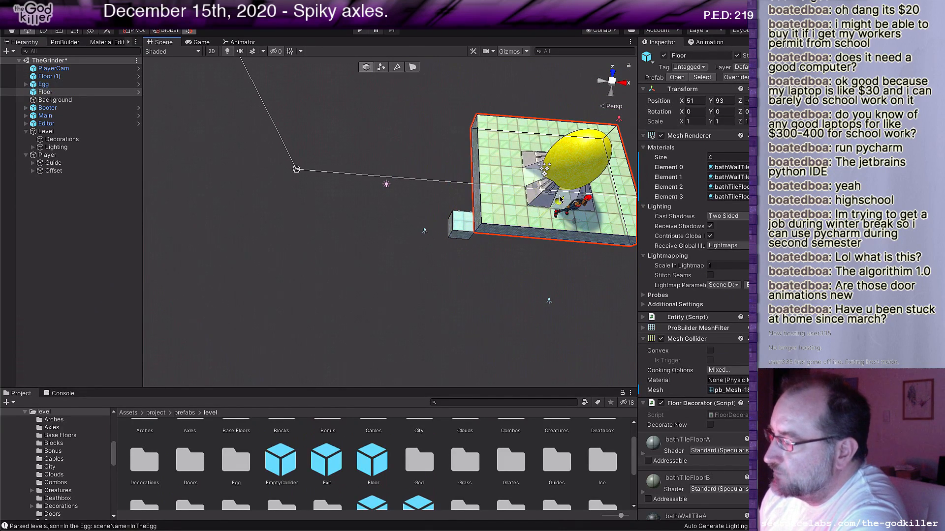
pyautogui.moveTo(564, 191); pyautogui.dragTo(584, 170)
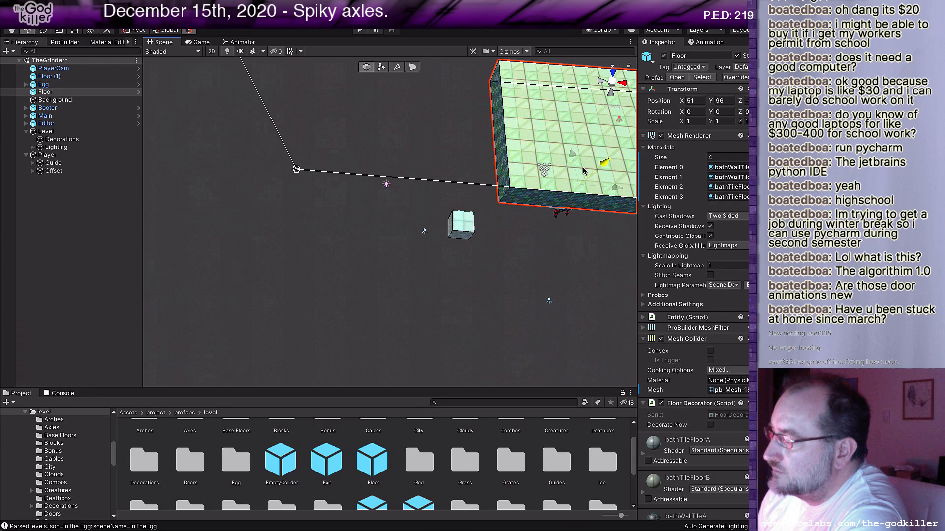
pyautogui.moveTo(591, 168); pyautogui.dragTo(586, 176)
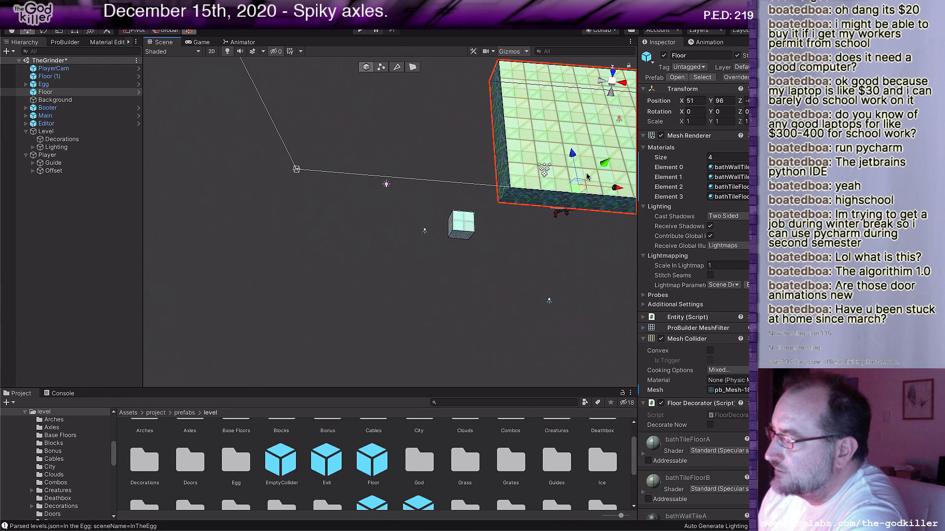
# Raise the Player together with PlayerCam onto the lifted platform, and raise the Egg to Y 97.
pyautogui.click(559, 215)
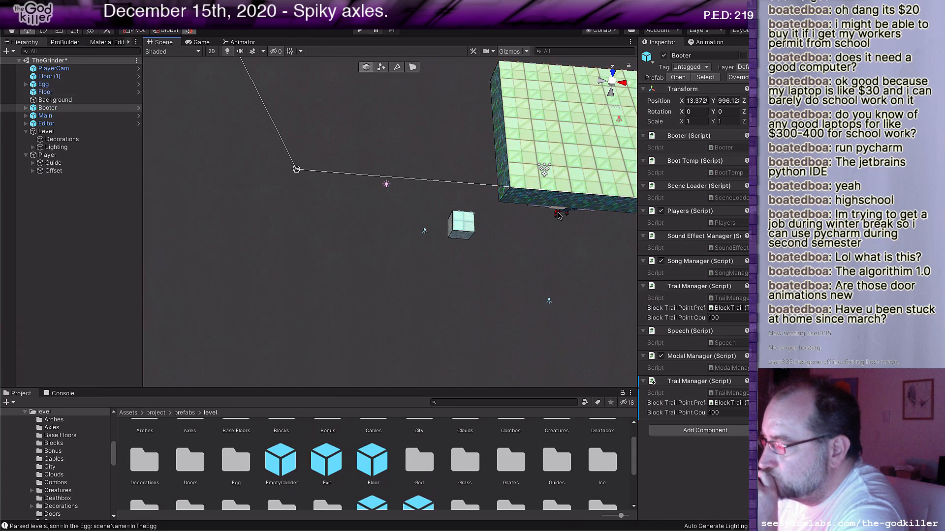
pyautogui.click(54, 155)
pyautogui.keyDown('ctrl'); pyautogui.click(53, 68); pyautogui.keyUp('ctrl')
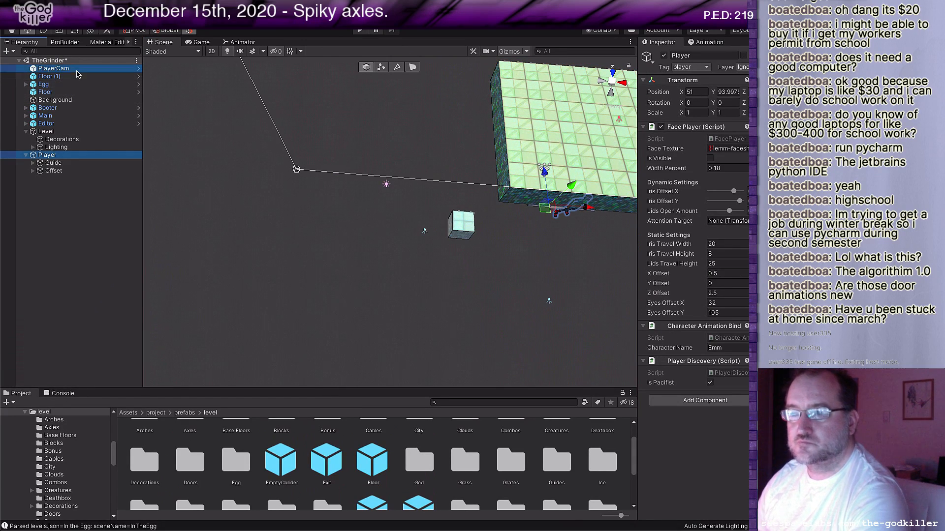
pyautogui.moveTo(341, 247); pyautogui.dragTo(331, 249, button='middle')
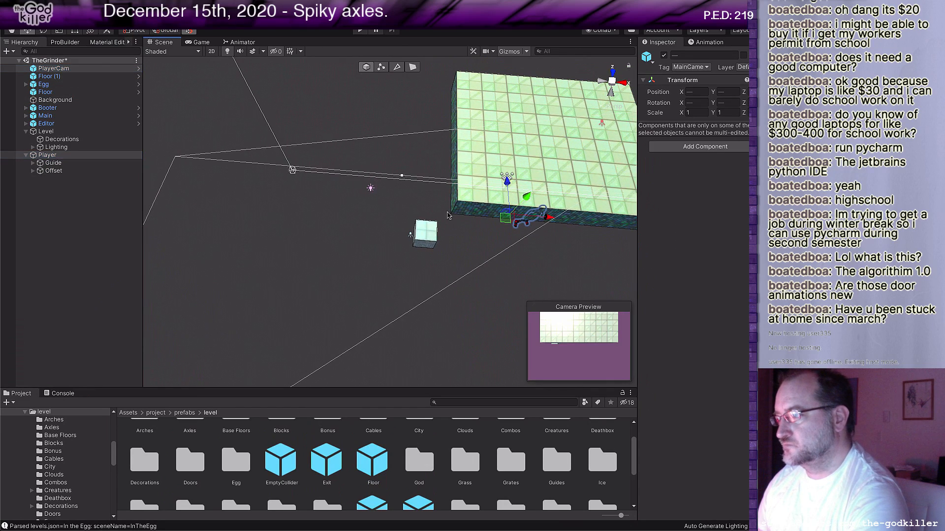
pyautogui.moveTo(516, 200); pyautogui.dragTo(551, 164)
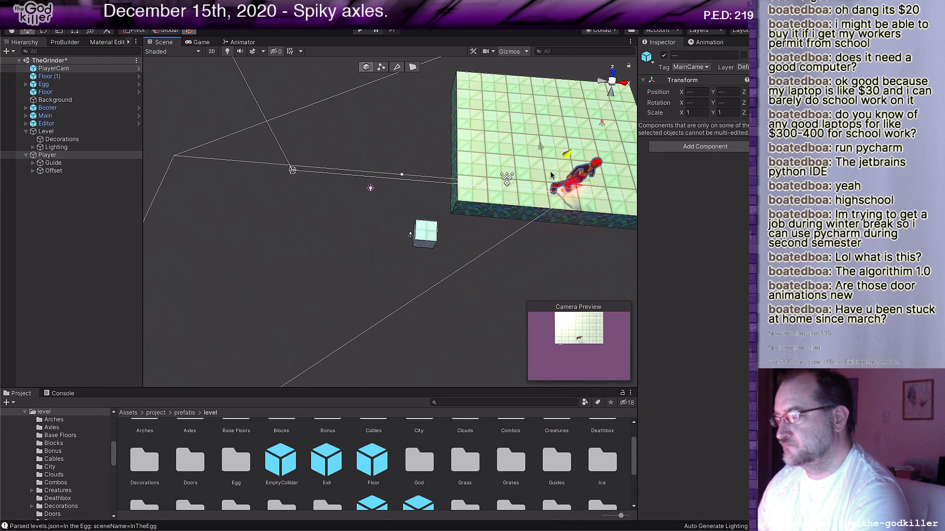
pyautogui.click(44, 84)
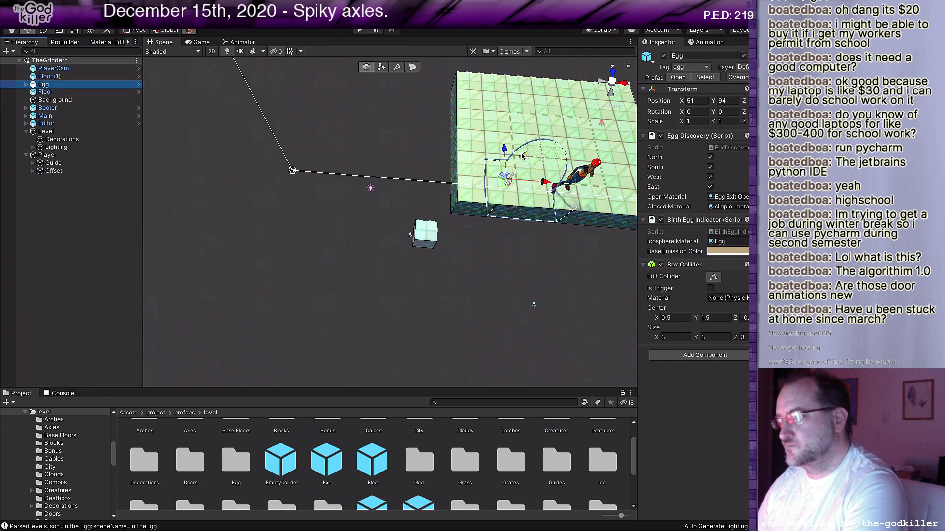
pyautogui.moveTo(522, 156); pyautogui.dragTo(557, 134)
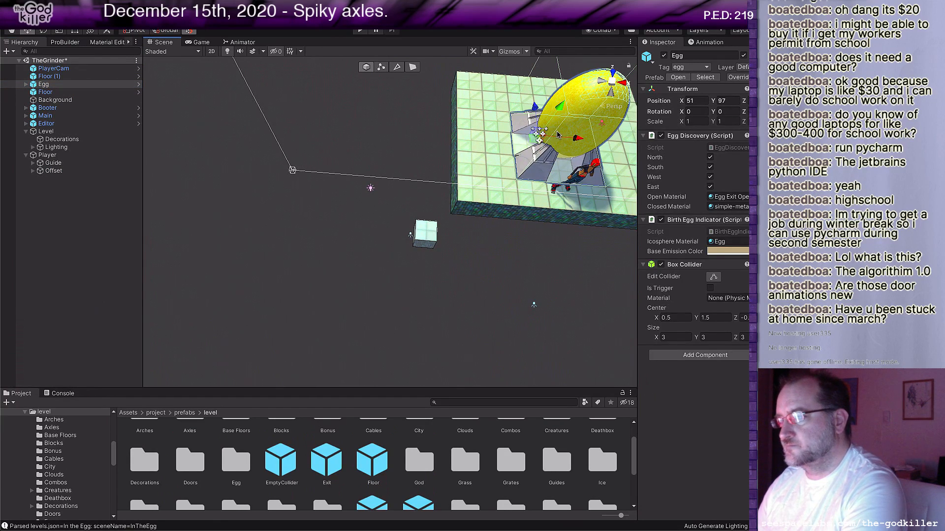
# Extrude or pull one side face of the second Floor block along the Z axis to stretch it into a long bar.
pyautogui.scroll(2, 437, 233)
pyautogui.moveTo(437, 235); pyautogui.dragTo(561, 245, button='right')
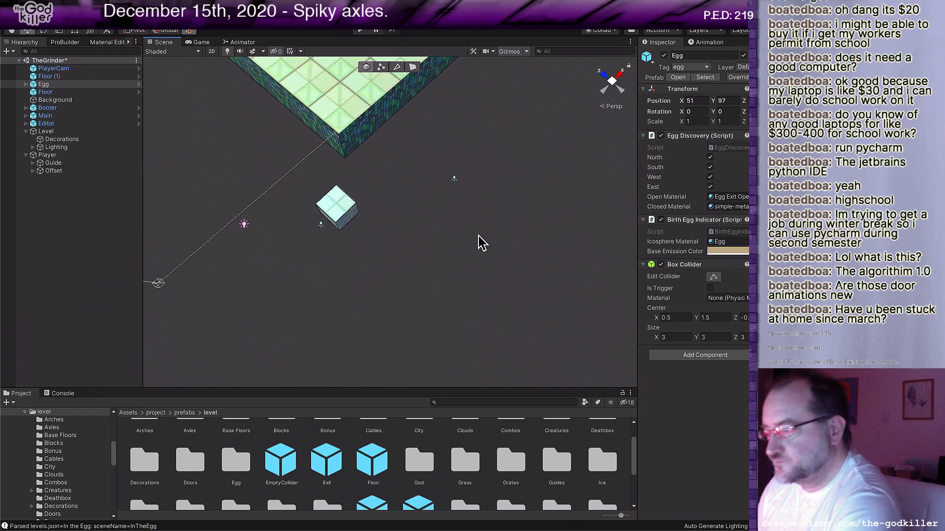
pyautogui.moveTo(477, 235); pyautogui.dragTo(571, 224, button='middle')
pyautogui.moveTo(463, 266); pyautogui.dragTo(529, 250, button='right')
pyautogui.click(413, 69)
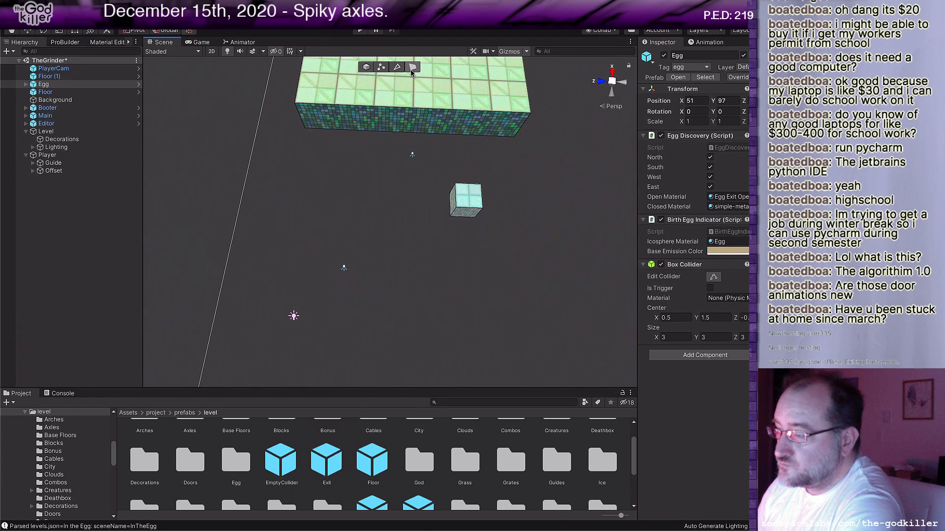
pyautogui.click(452, 206)
pyautogui.moveTo(414, 200); pyautogui.dragTo(282, 187)
pyautogui.keyDown('alt'); pyautogui.moveTo(296, 316); pyautogui.dragTo(389, 222); pyautogui.keyUp('alt')
pyautogui.press('f')
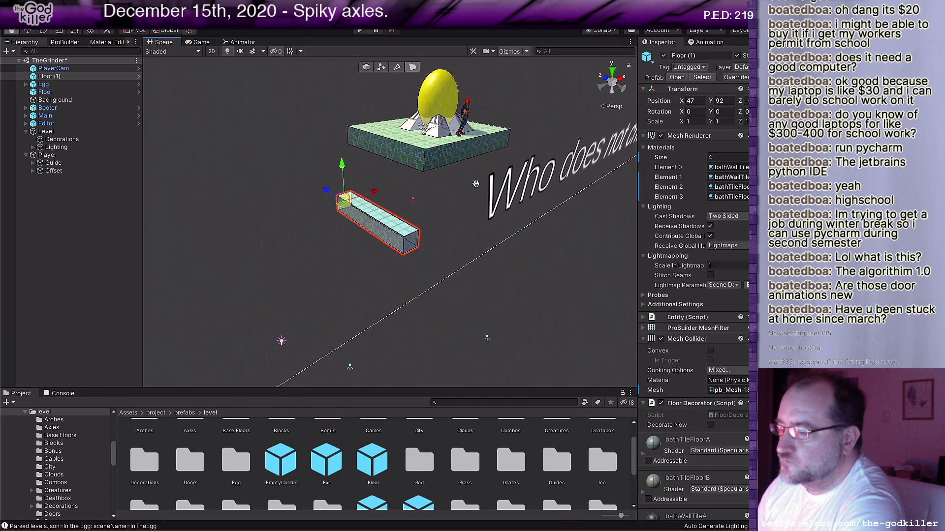
# Pull the bar's long side face outward along the X axis, away from the Egg platform, to form a wide rectangular slab.
pyautogui.click(391, 209)
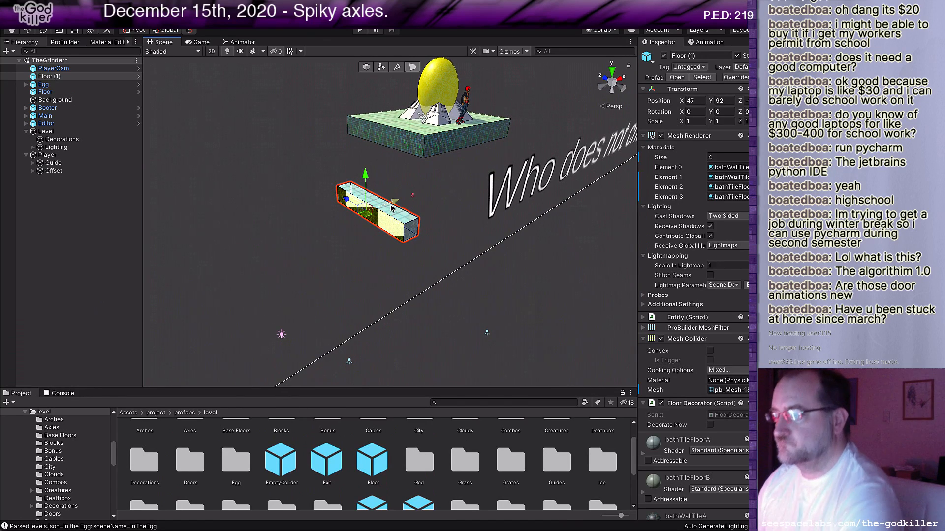
pyautogui.moveTo(392, 203); pyautogui.dragTo(303, 244)
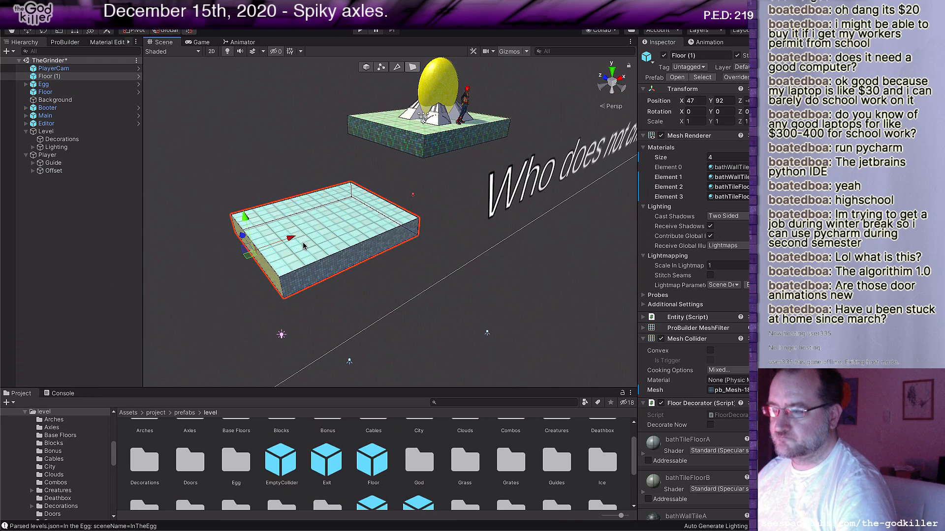
pyautogui.scroll(-3, 421, 279)
pyautogui.scroll(-1, 430, 284)
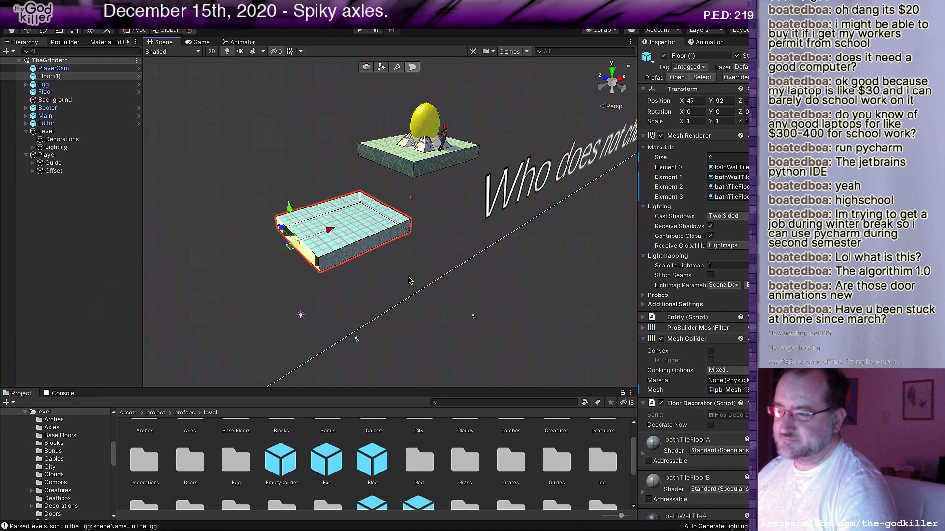
# Duplicate the Floor platform under the Egg and move the copy along the Z axis, clear of the original.
pyautogui.click(411, 161)
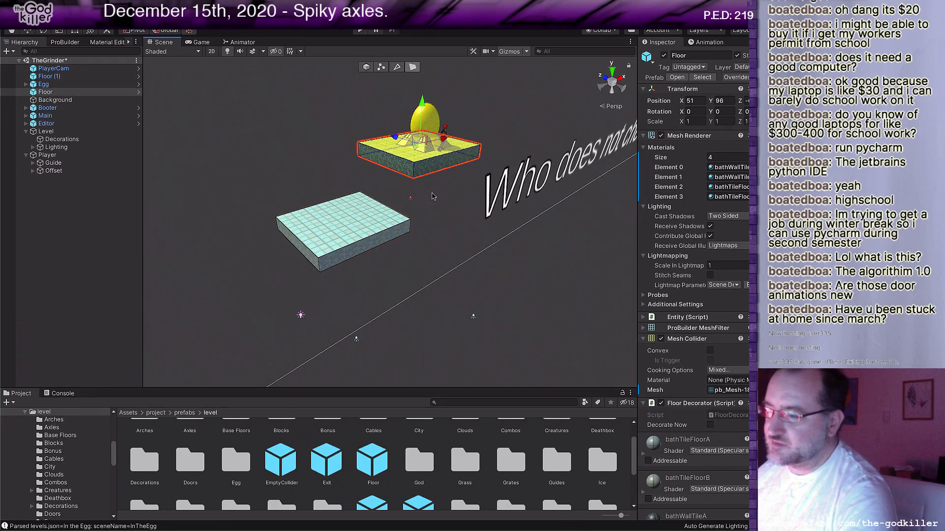
pyautogui.scroll(-1, 435, 209)
pyautogui.moveTo(438, 204); pyautogui.dragTo(498, 209, button='right')
pyautogui.moveTo(456, 176); pyautogui.dragTo(490, 212, button='middle')
pyautogui.scroll(4, 482, 220)
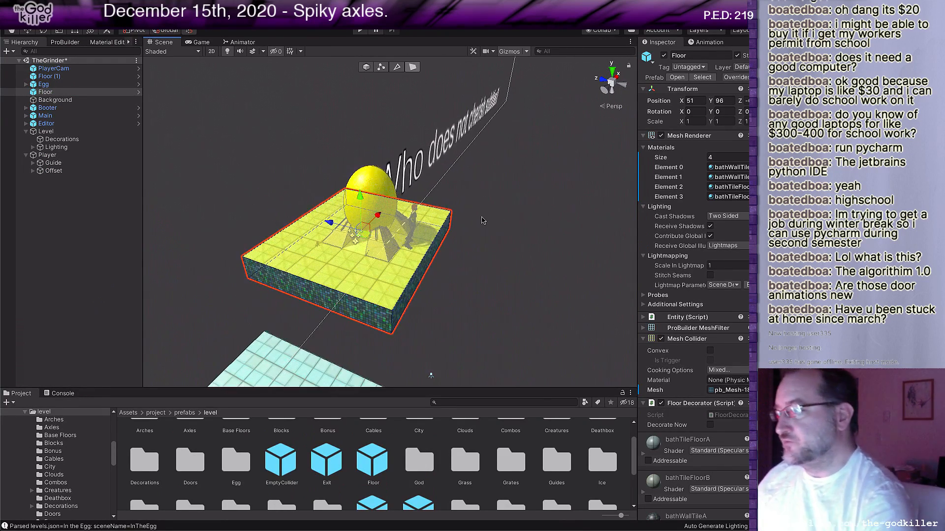
pyautogui.moveTo(483, 220); pyautogui.dragTo(525, 247, button='right')
pyautogui.moveTo(495, 230); pyautogui.dragTo(521, 238, button='middle')
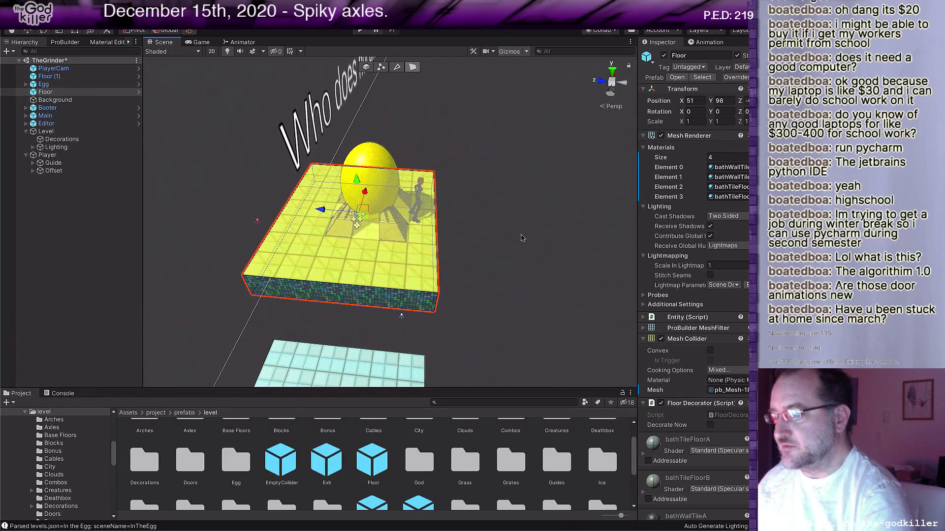
pyautogui.click(369, 67)
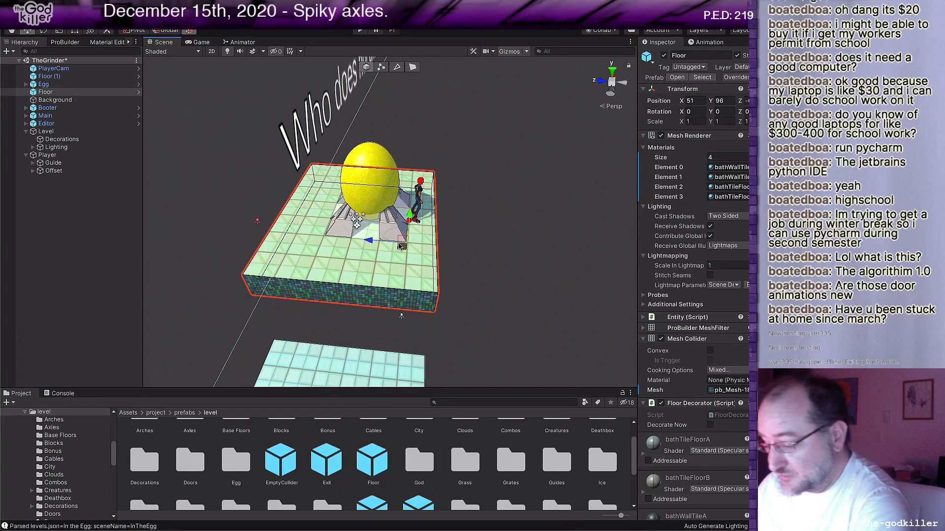
pyautogui.hotkey('ctrl', 'd')
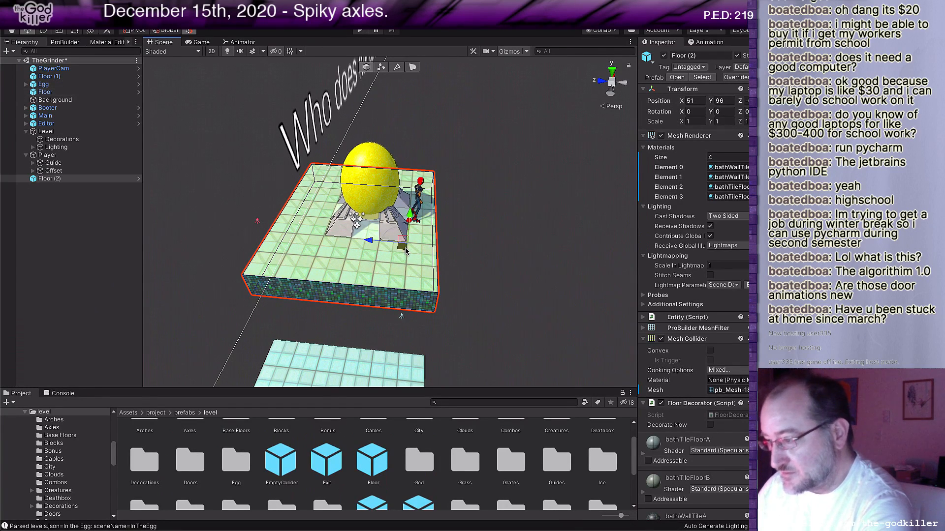
pyautogui.moveTo(371, 240); pyautogui.dragTo(563, 261)
pyautogui.press('q')
pyautogui.moveTo(563, 262); pyautogui.dragTo(502, 263, button='middle')
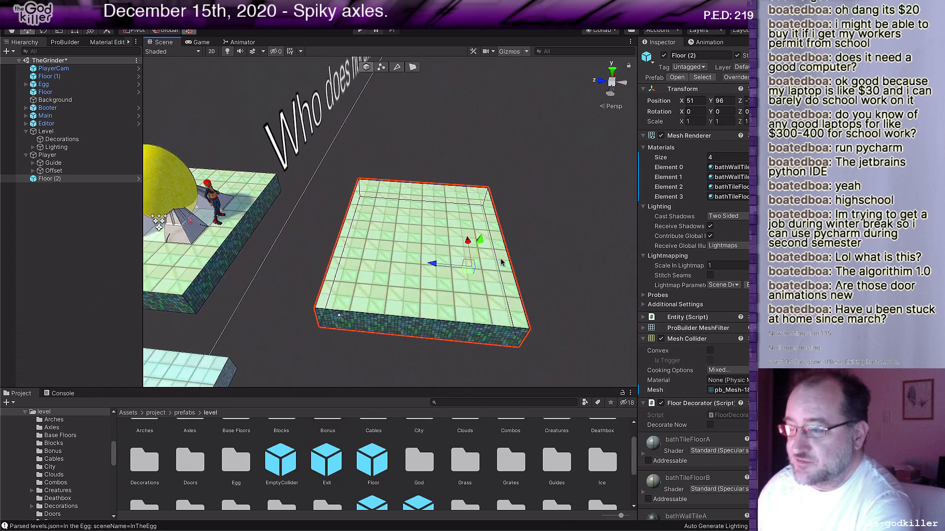
# Move the duplicated platform farther along the Z axis to leave a wide gap between it and the Egg platform.
pyautogui.scroll(-3, 501, 263)
pyautogui.moveTo(403, 250); pyautogui.dragTo(666, 279)
pyautogui.moveTo(571, 281); pyautogui.dragTo(519, 275, button='middle')
pyautogui.moveTo(551, 264); pyautogui.dragTo(537, 259)
pyautogui.moveTo(457, 216); pyautogui.dragTo(364, 253, button='right')
pyautogui.moveTo(478, 219); pyautogui.dragTo(455, 246, button='middle')
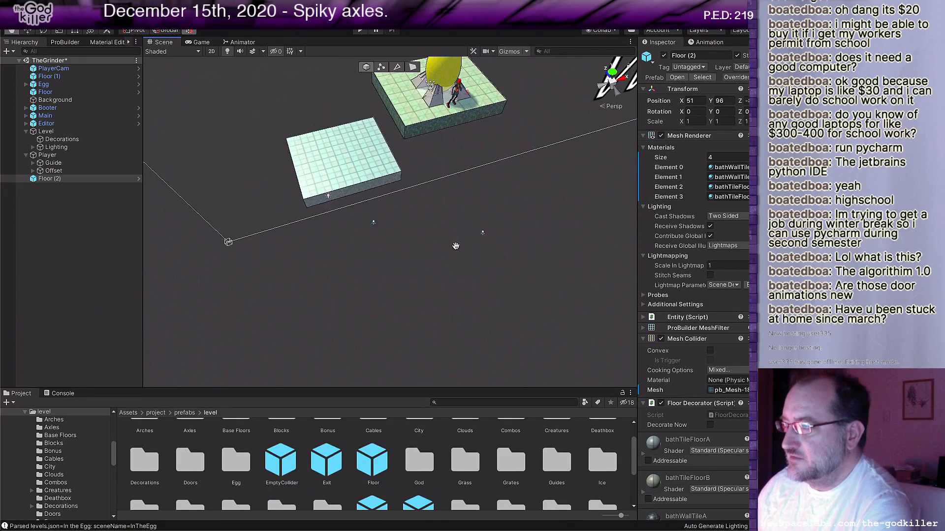
pyautogui.moveTo(456, 246); pyautogui.dragTo(406, 319, button='right')
pyautogui.moveTo(437, 276); pyautogui.dragTo(449, 197, button='middle')
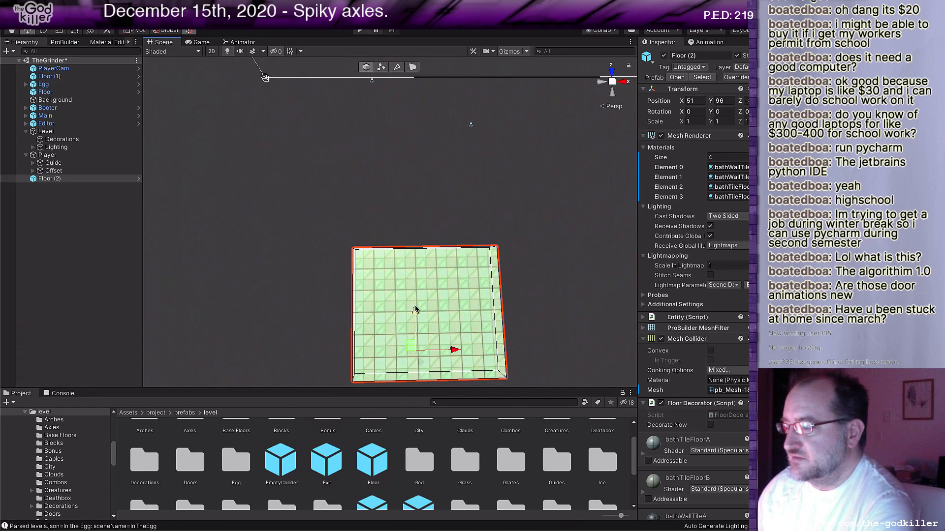
pyautogui.moveTo(415, 308); pyautogui.dragTo(401, 198)
pyautogui.moveTo(465, 153); pyautogui.dragTo(473, 229, button='middle')
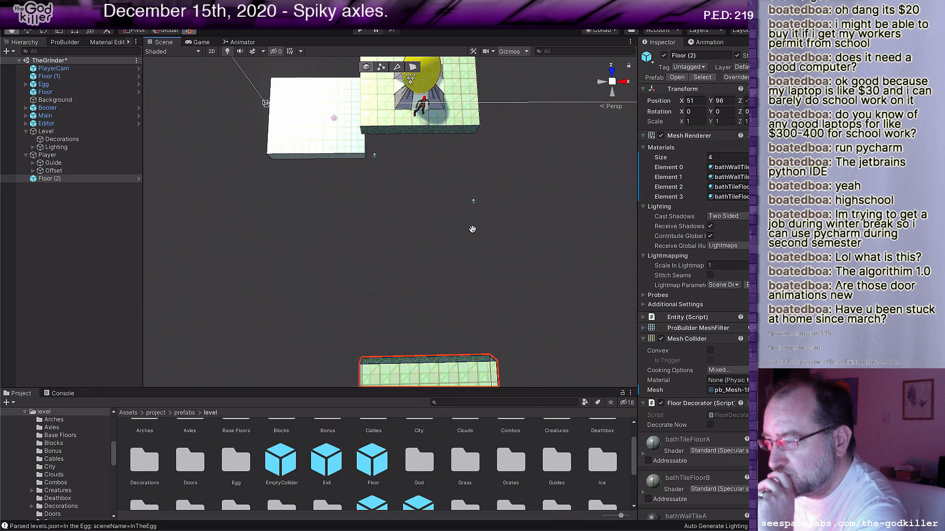
pyautogui.moveTo(473, 229); pyautogui.dragTo(486, 134, button='middle')
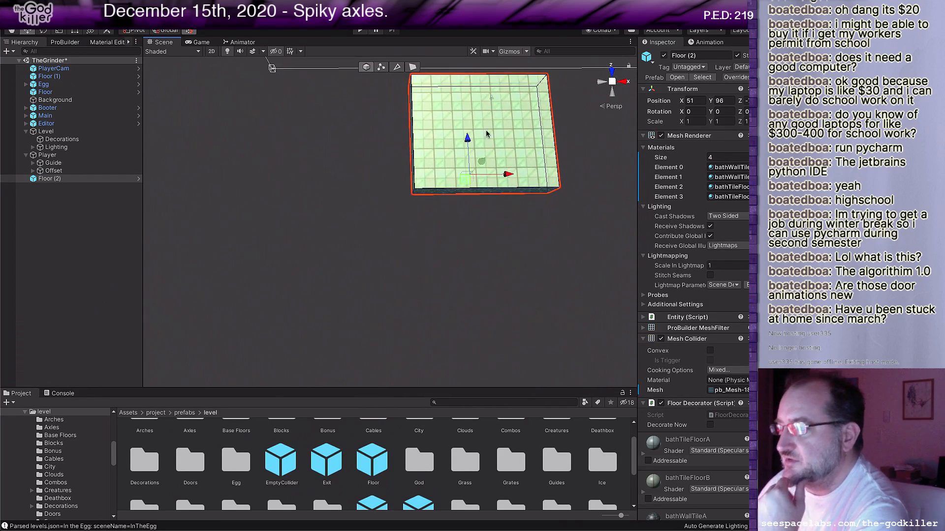
pyautogui.moveTo(468, 140); pyautogui.dragTo(468, 302)
pyautogui.moveTo(493, 187); pyautogui.dragTo(498, 292, button='middle')
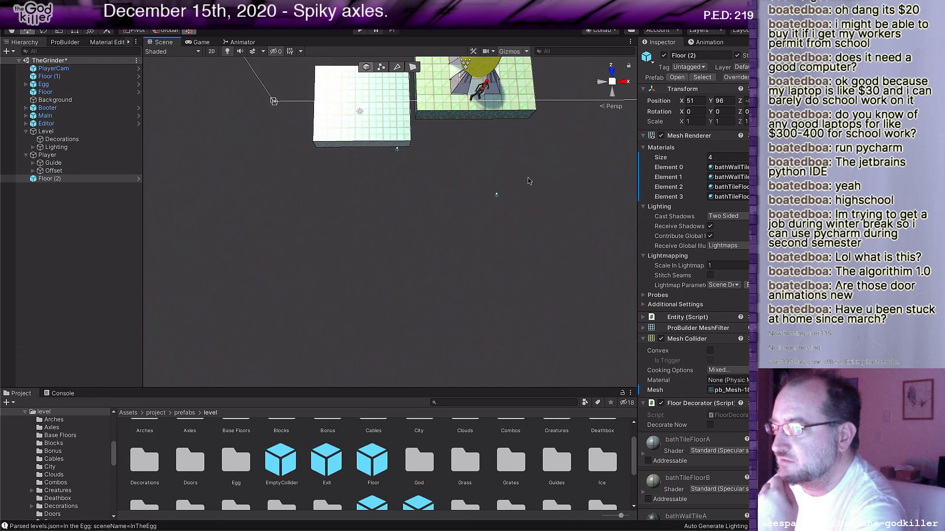
# Extrude the outer end face of the lower Floor slab along the X axis, away from the Egg platform, to roughly double its length.
pyautogui.moveTo(339, 184); pyautogui.dragTo(411, 226, button='middle')
pyautogui.keyDown('alt'); pyautogui.moveTo(411, 225); pyautogui.dragTo(539, 154); pyautogui.keyUp('alt')
pyautogui.scroll(3, 517, 180)
pyautogui.moveTo(516, 181); pyautogui.dragTo(540, 84, button='middle')
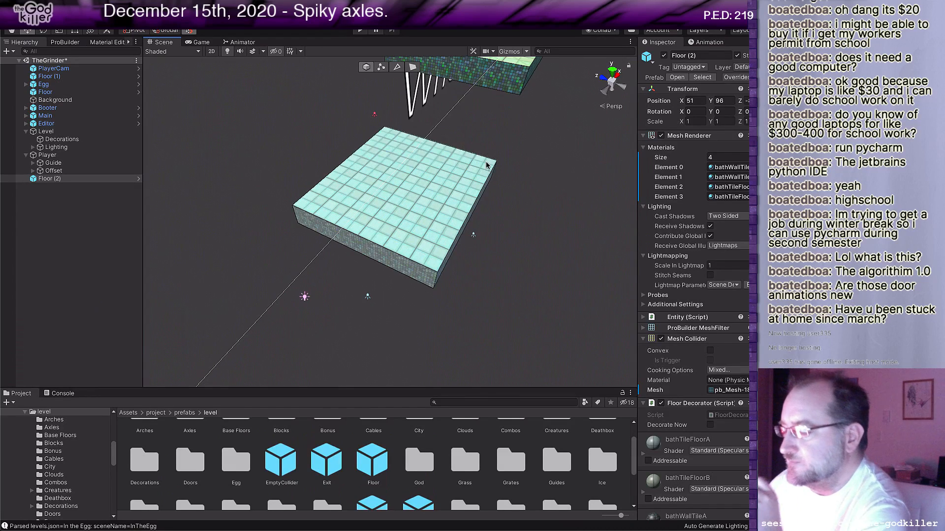
pyautogui.click(412, 68)
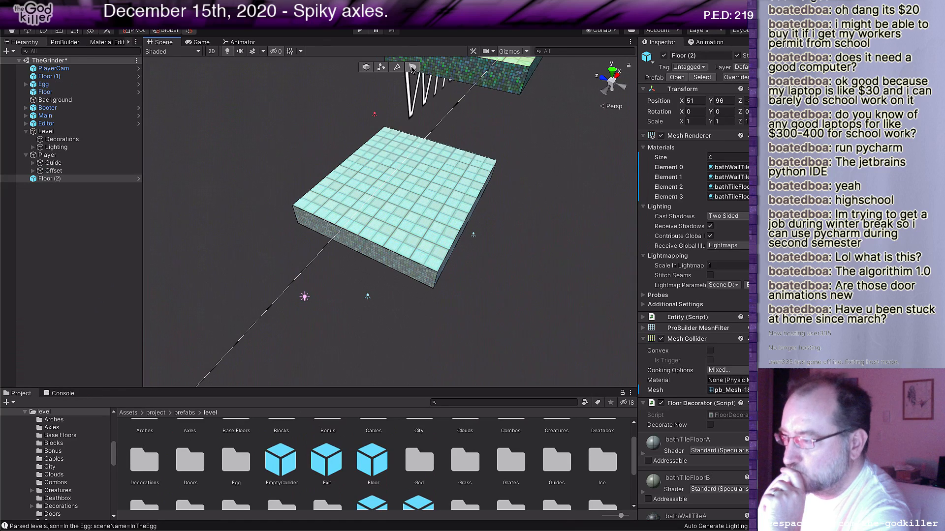
pyautogui.click(382, 255)
pyautogui.click(383, 255)
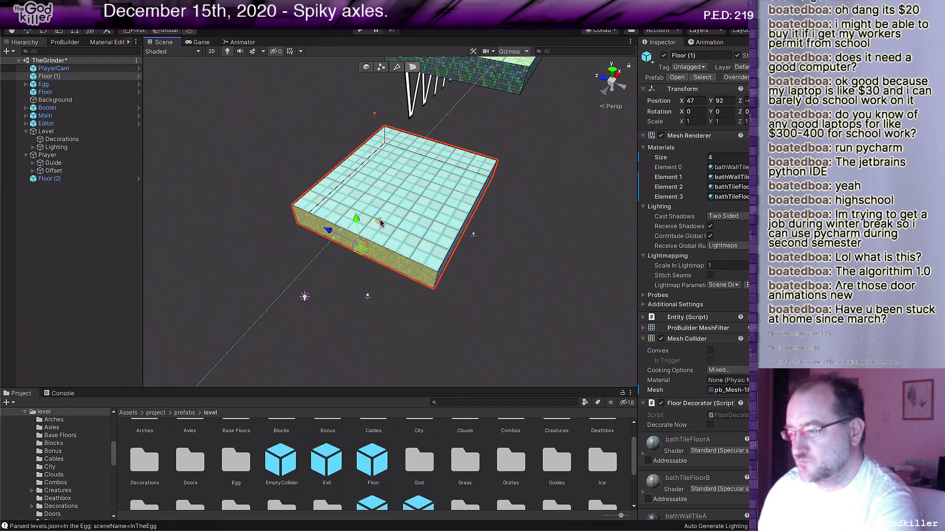
pyautogui.moveTo(379, 222); pyautogui.dragTo(306, 307)
# Extrude the new section's side face along the Z axis toward the duplicated platform, turning the slab into an L shape.
pyautogui.moveTo(371, 266); pyautogui.dragTo(368, 250, button='middle')
pyautogui.click(375, 259)
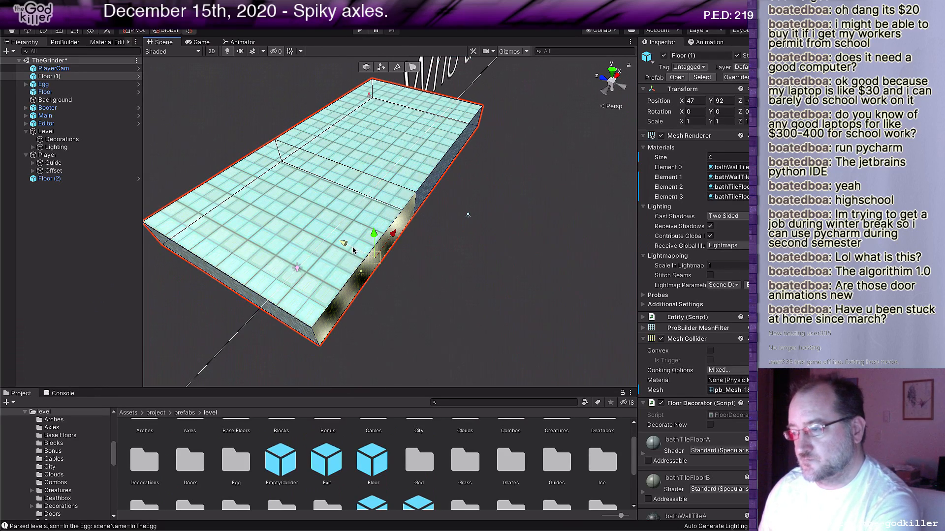
pyautogui.moveTo(343, 242); pyautogui.dragTo(480, 312)
pyautogui.scroll(-5, 450, 338)
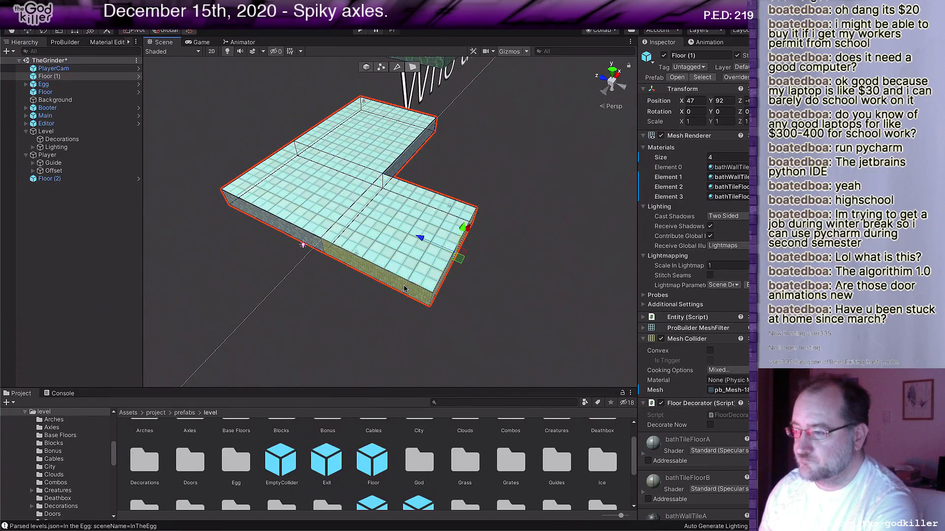
pyautogui.scroll(-6, 403, 289)
pyautogui.moveTo(561, 170); pyautogui.dragTo(453, 275, button='middle')
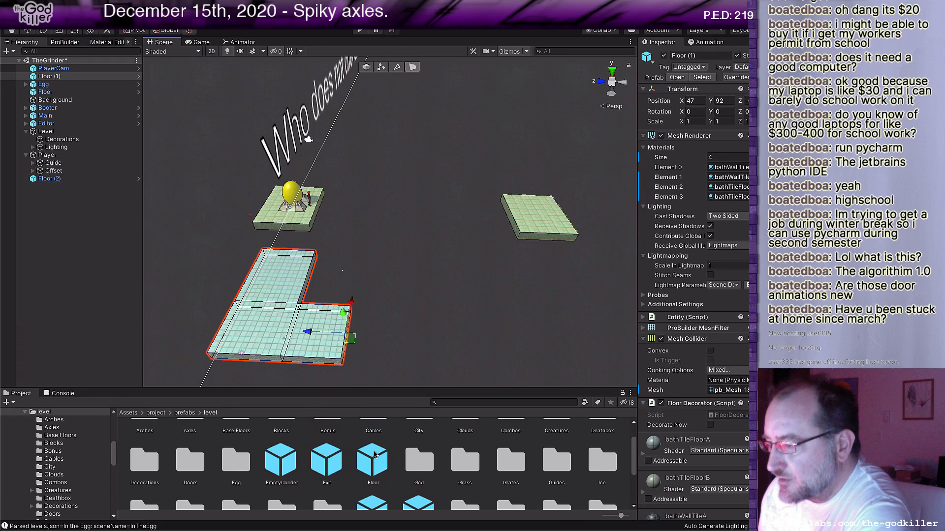
pyautogui.scroll(-2, 374, 455)
pyautogui.scroll(-3, 374, 455)
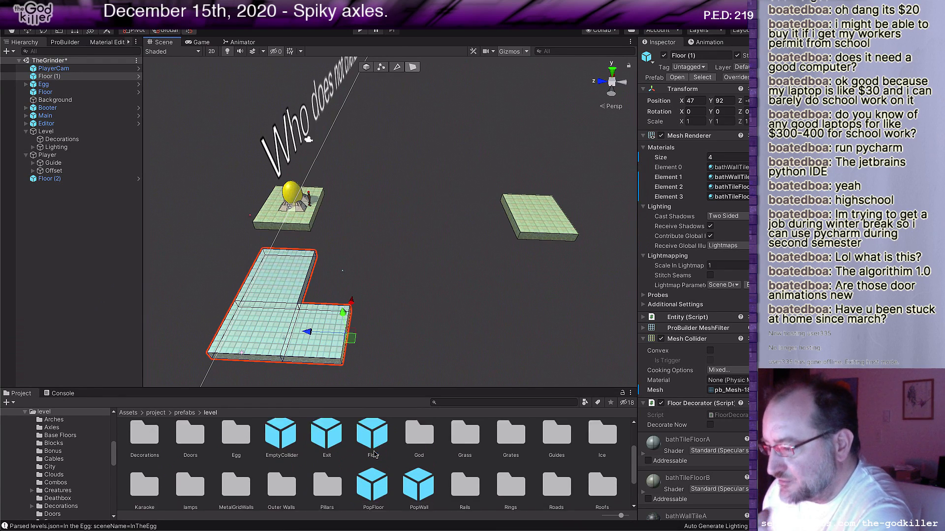
pyautogui.scroll(4, 374, 455)
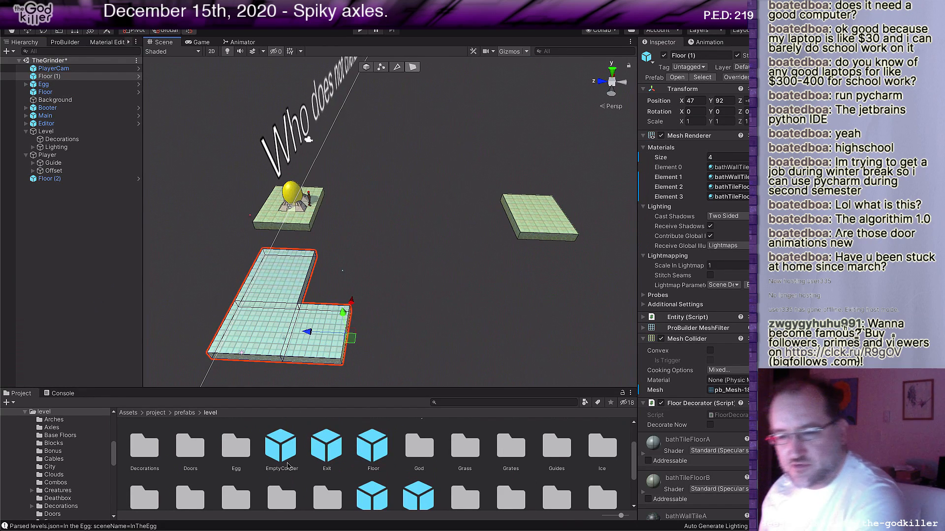
# Switch to the Twitch channel page, block the chat user who posted the follower-selling spam, and return to Unity.
pyautogui.press('super+Tab')
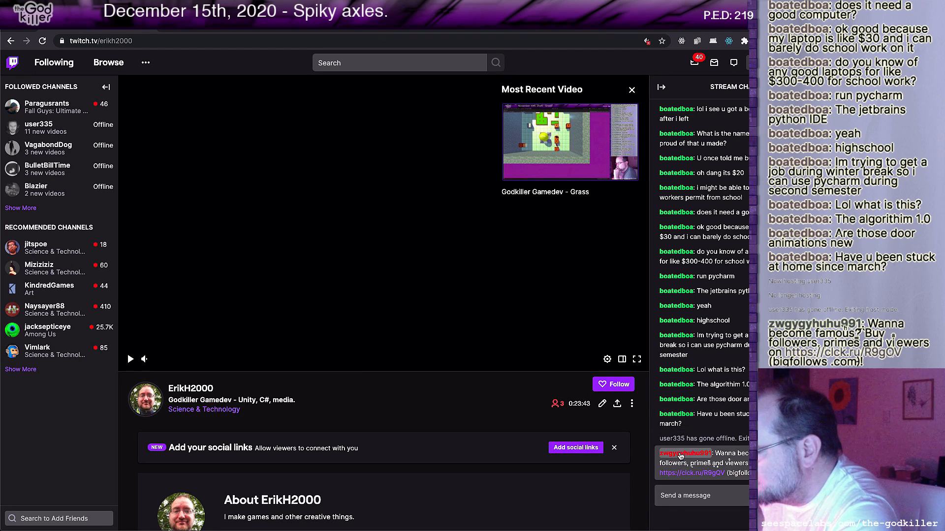
pyautogui.click(680, 453)
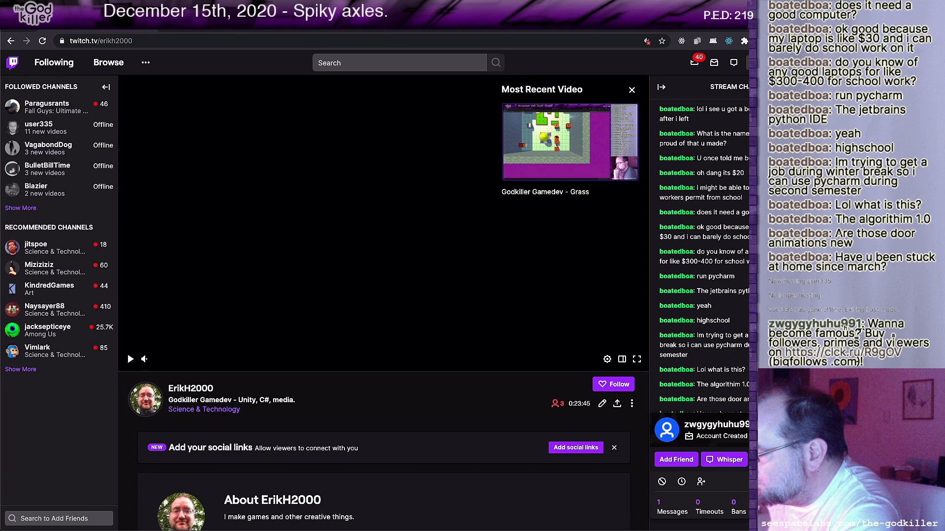
pyautogui.click(755, 482)
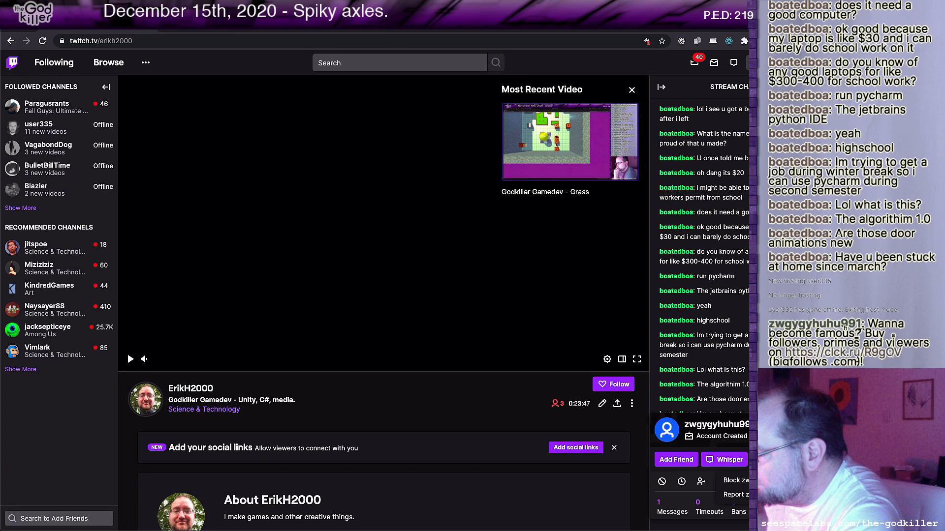
pyautogui.click(735, 480)
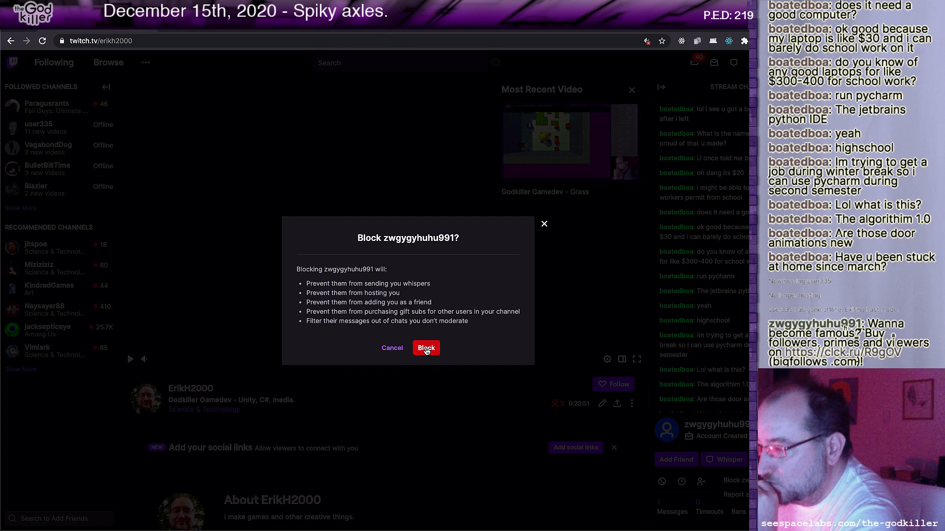
pyautogui.click(426, 351)
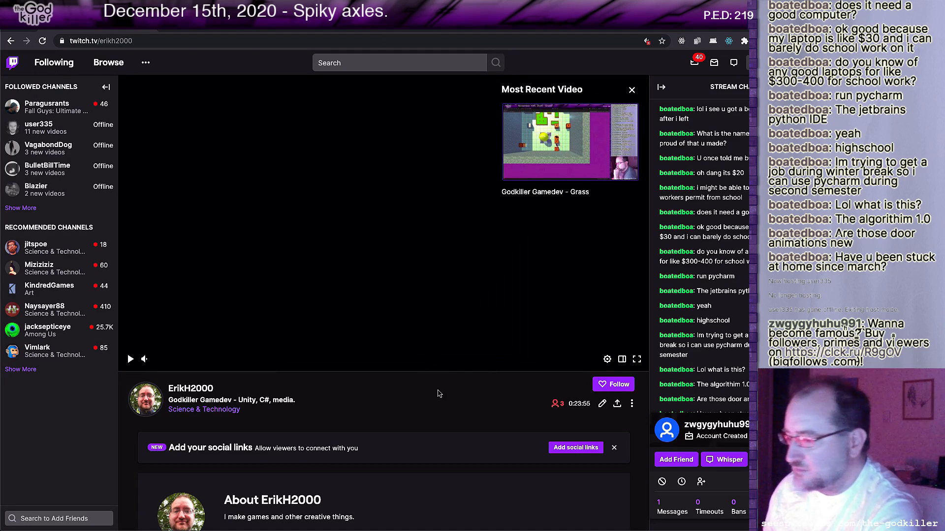
pyautogui.hotkey('alt', 'Tab')
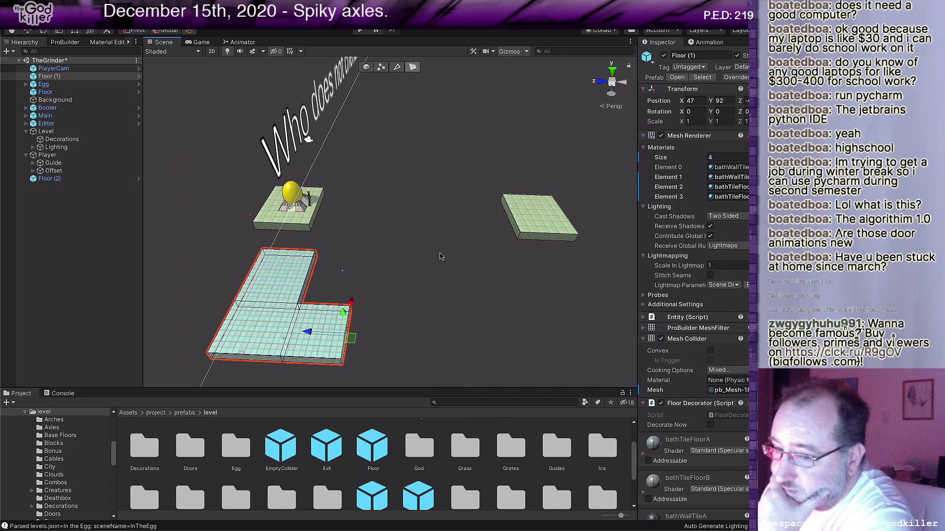
# Add a new Floor prefab block in the gap between the L-shaped slab and the duplicated platform, and lower it to Y 99.
pyautogui.scroll(5, 470, 274)
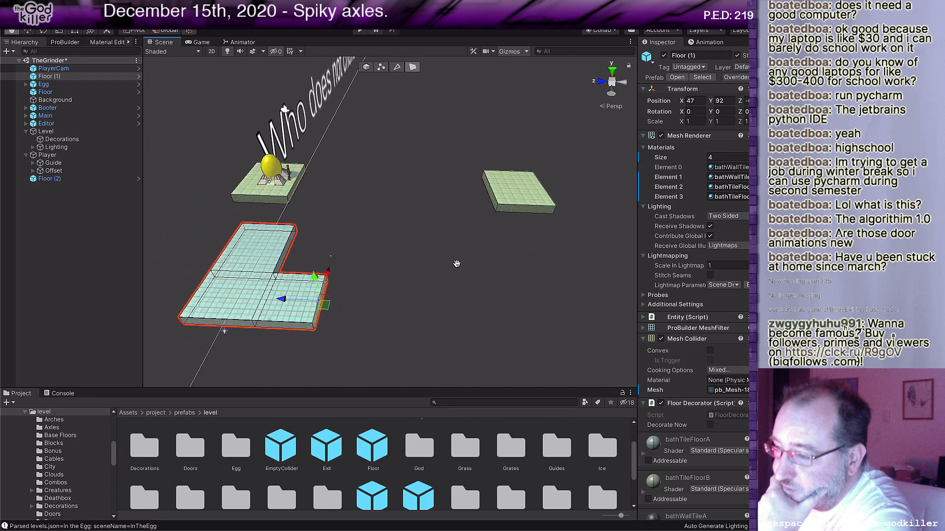
pyautogui.keyDown('alt'); pyautogui.moveTo(486, 280); pyautogui.dragTo(405, 253); pyautogui.keyUp('alt')
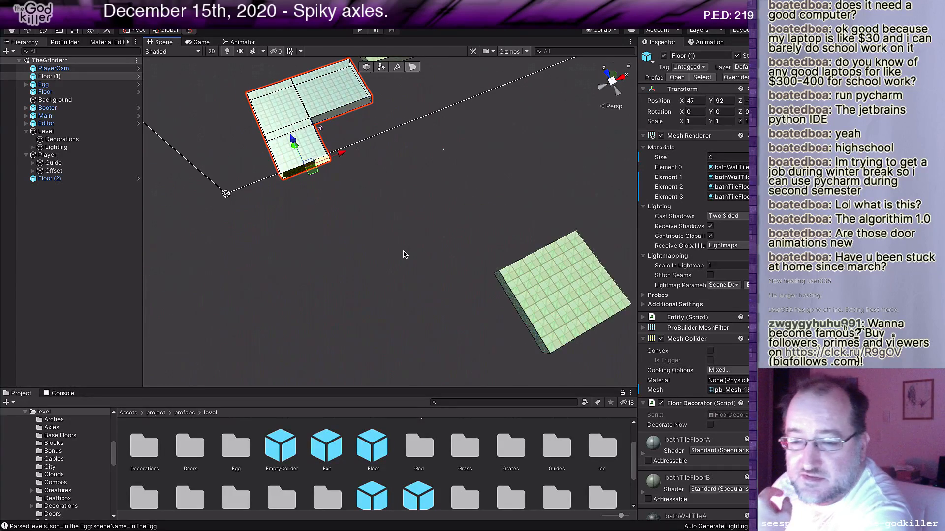
pyautogui.moveTo(405, 252); pyautogui.dragTo(322, 266, button='middle')
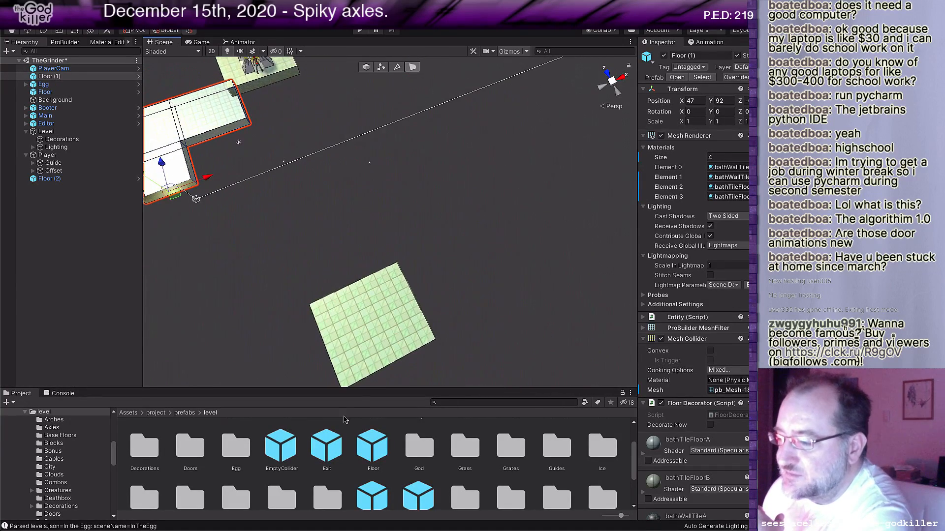
pyautogui.moveTo(383, 451); pyautogui.dragTo(467, 167)
pyautogui.press('f')
pyautogui.scroll(-5, 439, 198)
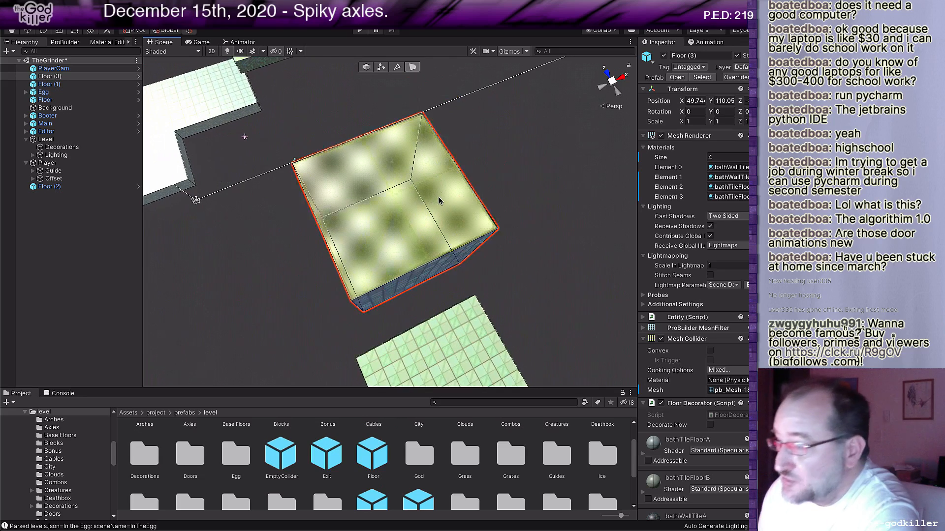
pyautogui.scroll(-2, 413, 242)
pyautogui.moveTo(414, 240); pyautogui.dragTo(483, 161, button='middle')
pyautogui.click(363, 68)
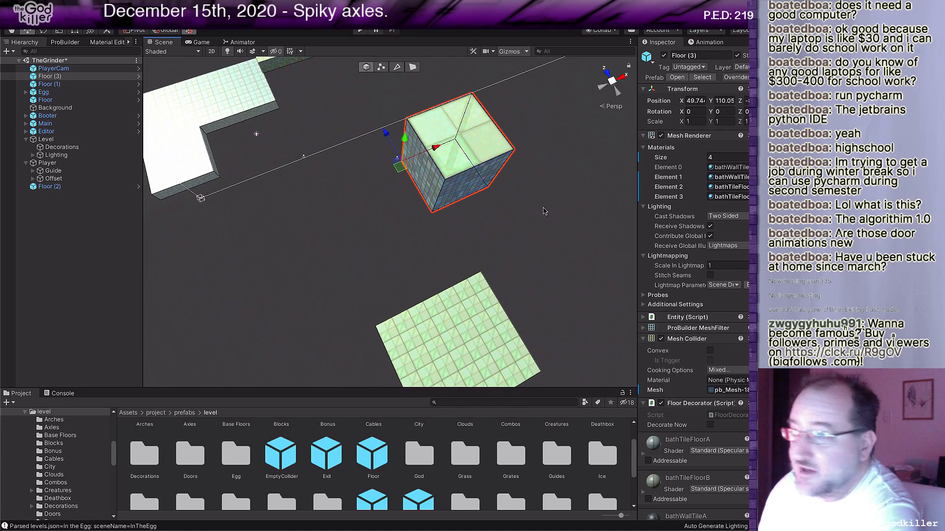
pyautogui.moveTo(404, 139); pyautogui.dragTo(386, 465)
pyautogui.scroll(2, 416, 357)
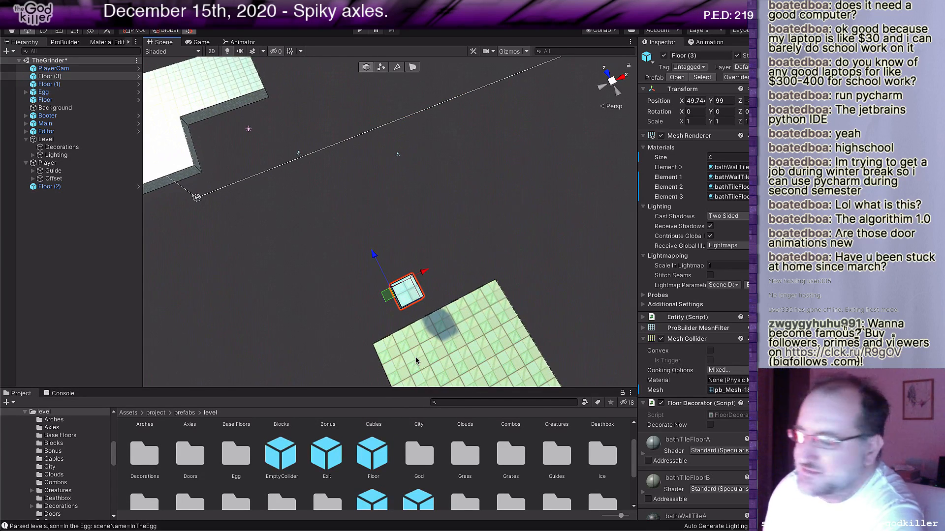
# Move the new small Floor block next to the L-shaped slab's extruded end, at X 40 and Y 94.
pyautogui.moveTo(415, 357); pyautogui.dragTo(481, 292, button='middle')
pyautogui.keyDown('alt'); pyautogui.moveTo(481, 293); pyautogui.dragTo(262, 124); pyautogui.keyUp('alt')
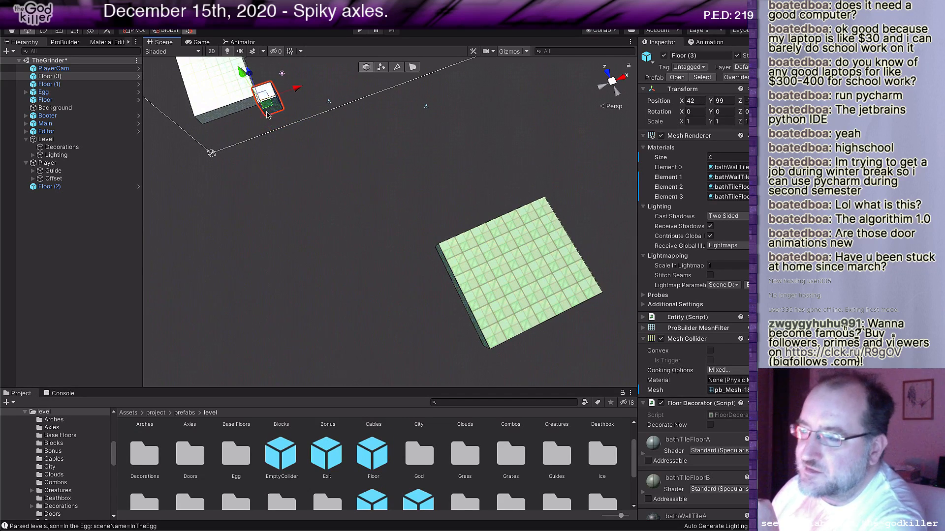
pyautogui.moveTo(497, 182); pyautogui.dragTo(585, 206, button='middle')
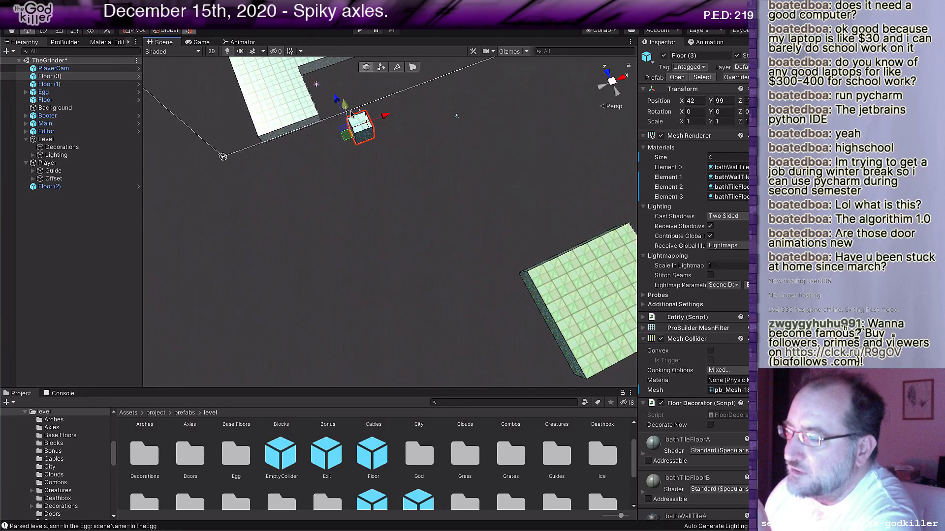
pyautogui.moveTo(346, 106); pyautogui.dragTo(352, 118)
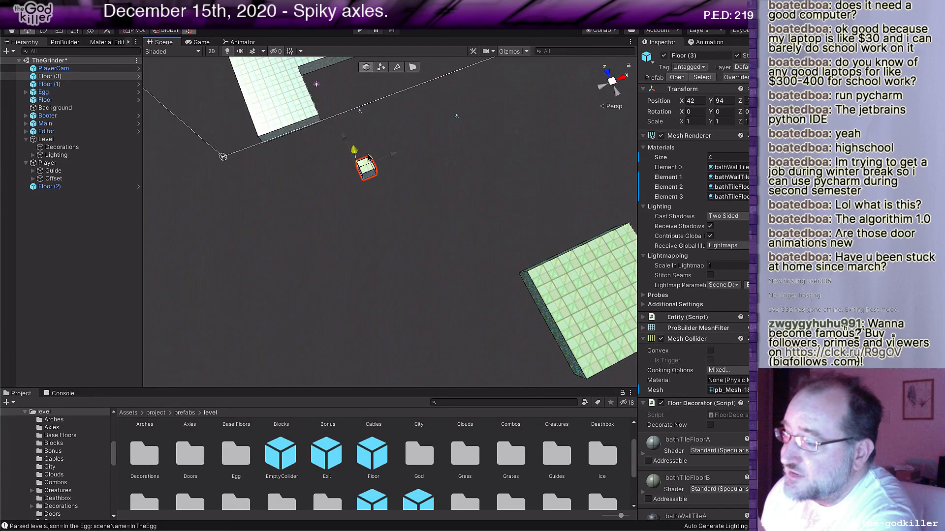
pyautogui.moveTo(368, 157); pyautogui.dragTo(297, 132)
pyautogui.moveTo(333, 145); pyautogui.dragTo(602, 218, button='middle')
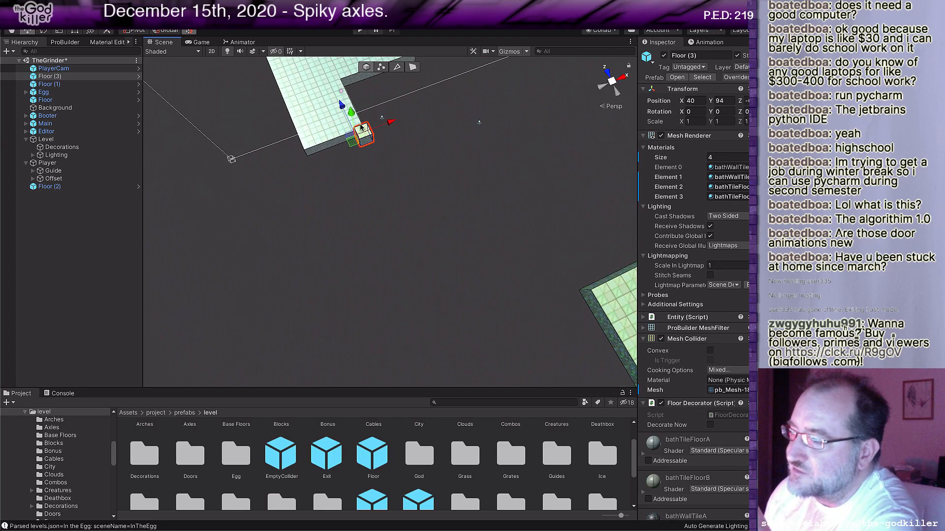
# Move the small Floor block away from the L-shaped slab to beside the distant second platform, at X 58.
pyautogui.moveTo(351, 113); pyautogui.dragTo(347, 106)
pyautogui.scroll(1, 414, 158)
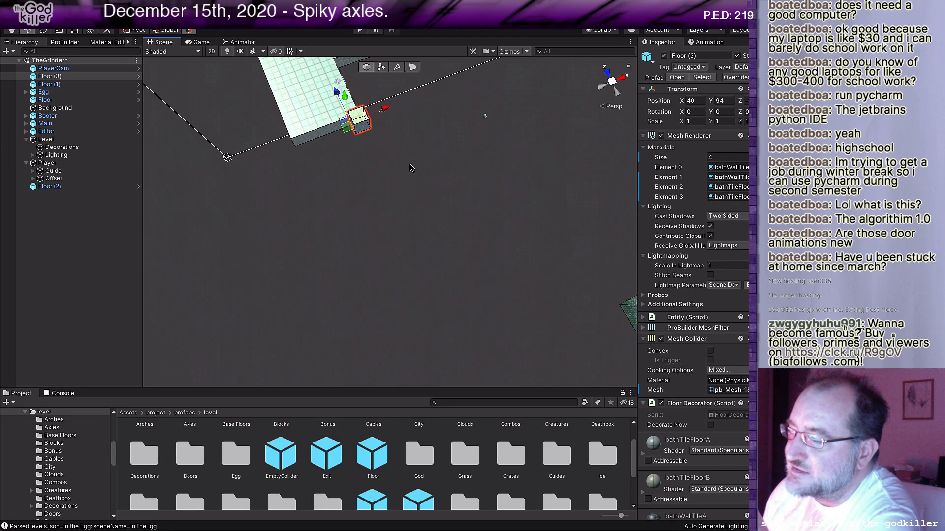
pyautogui.moveTo(419, 180); pyautogui.dragTo(373, 166, button='right')
pyautogui.scroll(-1, 413, 176)
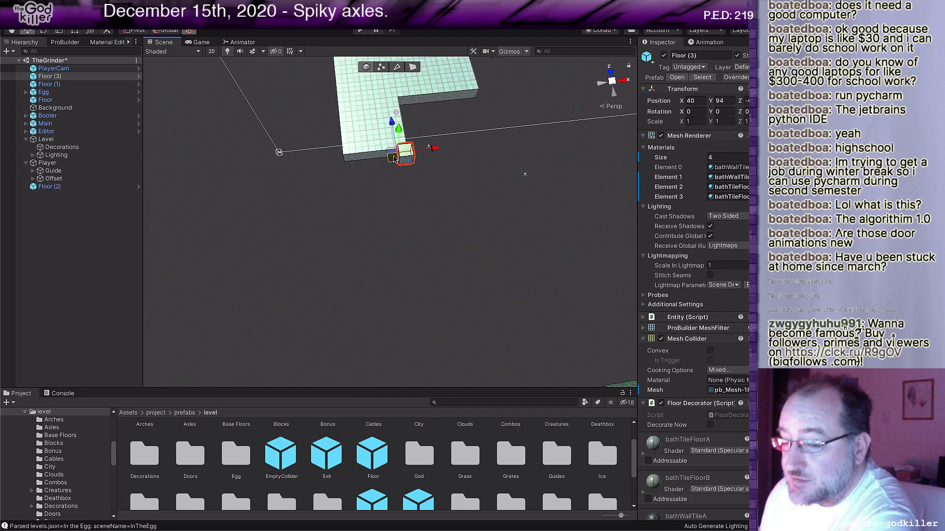
pyautogui.moveTo(393, 158); pyautogui.dragTo(583, 289)
pyautogui.moveTo(584, 289); pyautogui.dragTo(468, 259, button='middle')
pyautogui.moveTo(496, 239); pyautogui.dragTo(581, 317)
pyautogui.moveTo(581, 318); pyautogui.dragTo(449, 292, button='middle')
pyautogui.moveTo(565, 282); pyautogui.dragTo(512, 290, button='right')
pyautogui.moveTo(512, 272); pyautogui.dragTo(485, 248, button='middle')
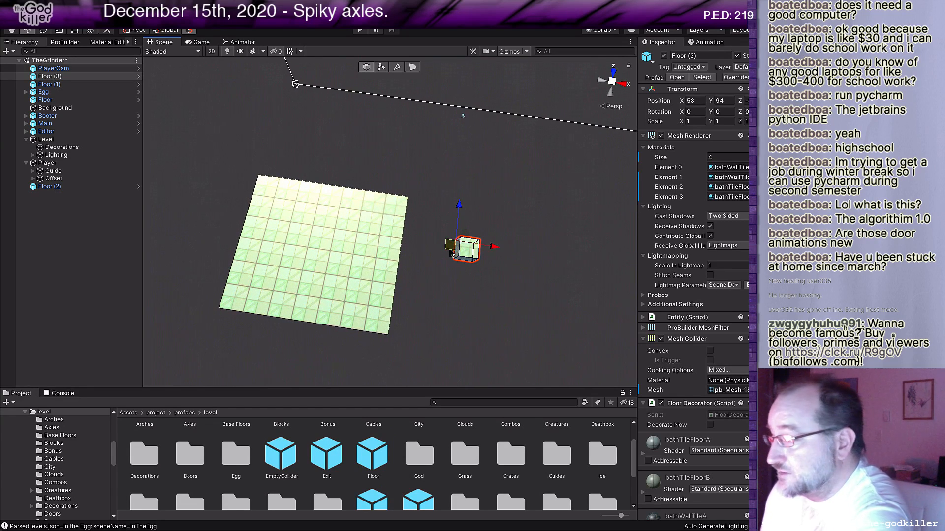
# Place the small Floor block against the second platform's outer edge near its corner, at X 55 and Y 96.
pyautogui.moveTo(450, 250); pyautogui.dragTo(398, 214)
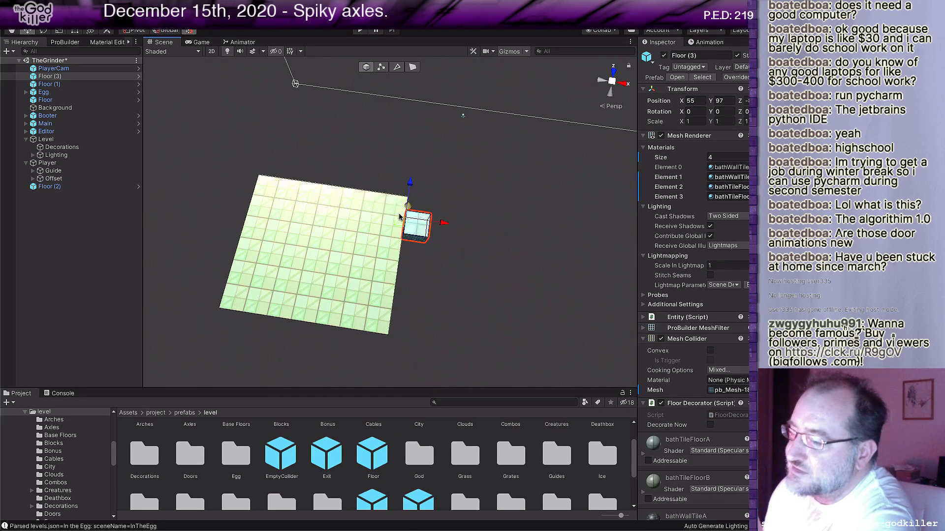
pyautogui.moveTo(433, 283); pyautogui.dragTo(273, 250, button='middle')
pyautogui.scroll(5, 402, 282)
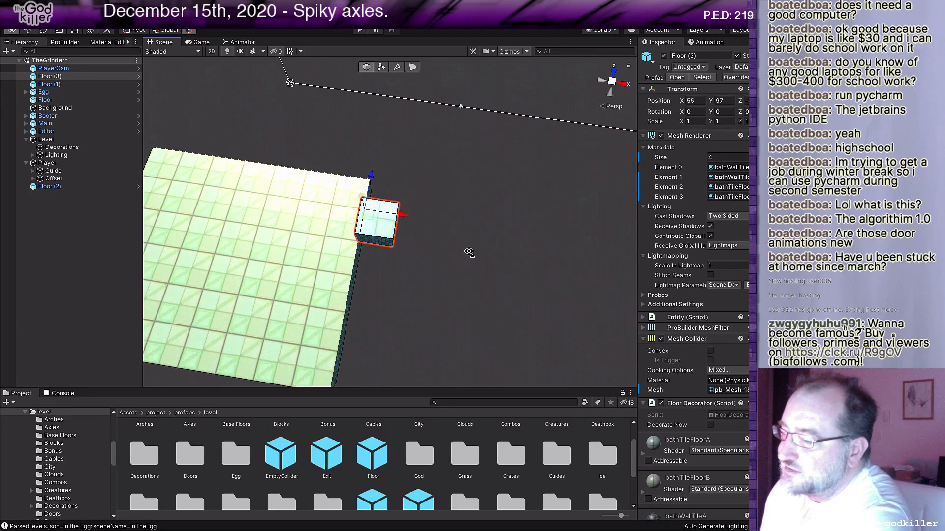
pyautogui.keyDown('alt'); pyautogui.moveTo(470, 253); pyautogui.dragTo(305, 262); pyautogui.keyUp('alt')
pyautogui.moveTo(399, 295); pyautogui.dragTo(297, 203, button='middle')
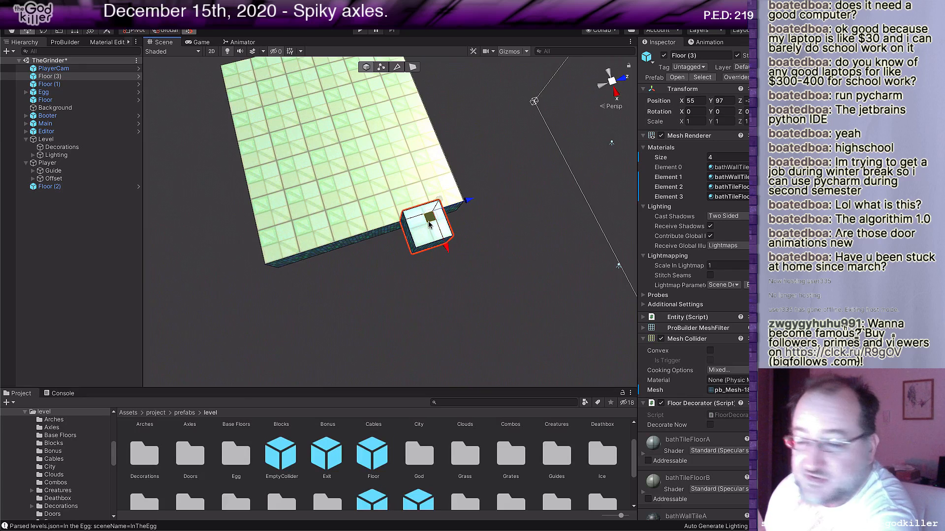
pyautogui.moveTo(429, 225); pyautogui.dragTo(439, 212)
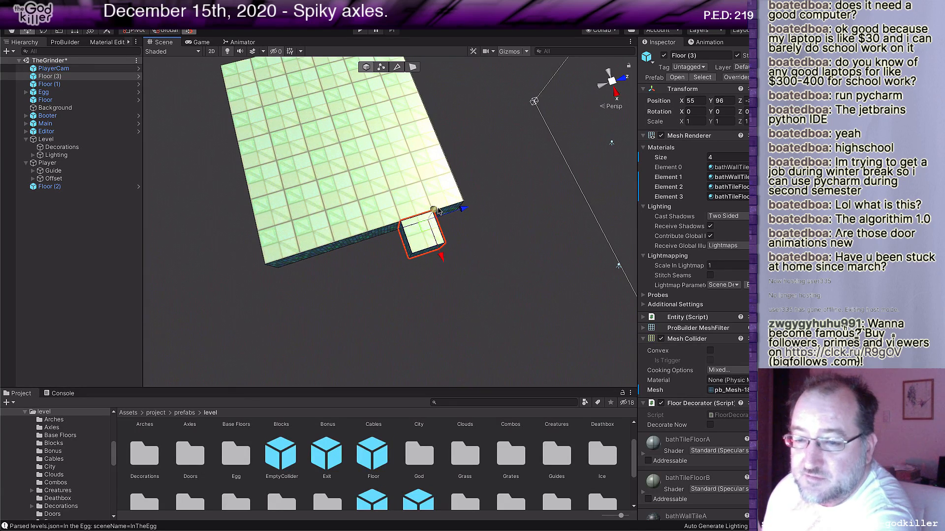
# Lower the small Floor block to Y 92 so it sits below the second platform.
pyautogui.moveTo(420, 244); pyautogui.dragTo(380, 274, button='right')
pyautogui.moveTo(341, 174); pyautogui.dragTo(331, 146, button='middle')
pyautogui.scroll(-2, 331, 147)
pyautogui.moveTo(397, 242); pyautogui.dragTo(399, 212, button='middle')
pyautogui.scroll(-1, 399, 212)
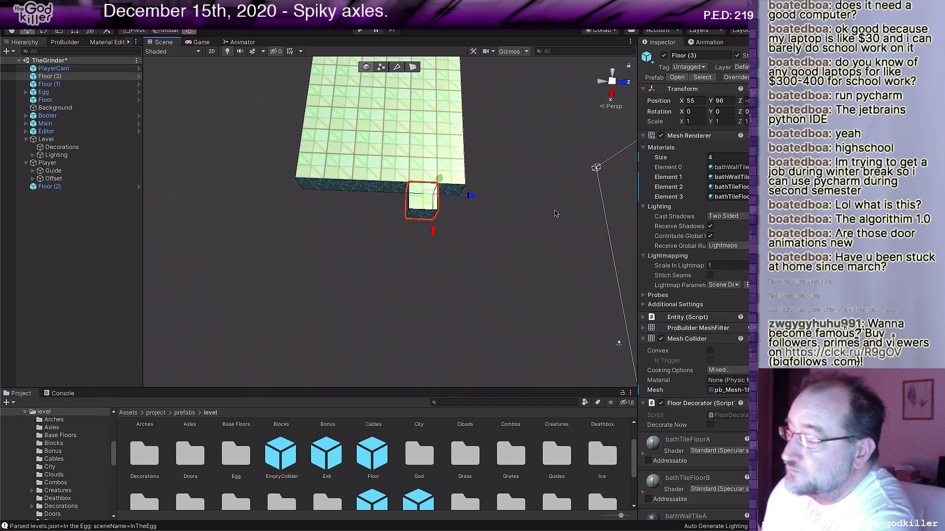
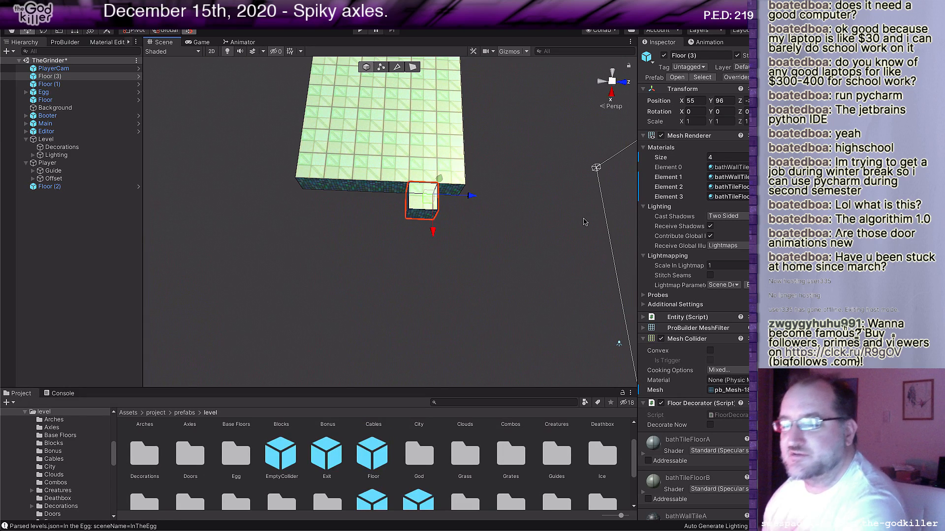
pyautogui.moveTo(521, 241); pyautogui.dragTo(640, 178, button='right')
pyautogui.scroll(-3, 448, 306)
pyautogui.moveTo(462, 276); pyautogui.dragTo(517, 186, button='middle')
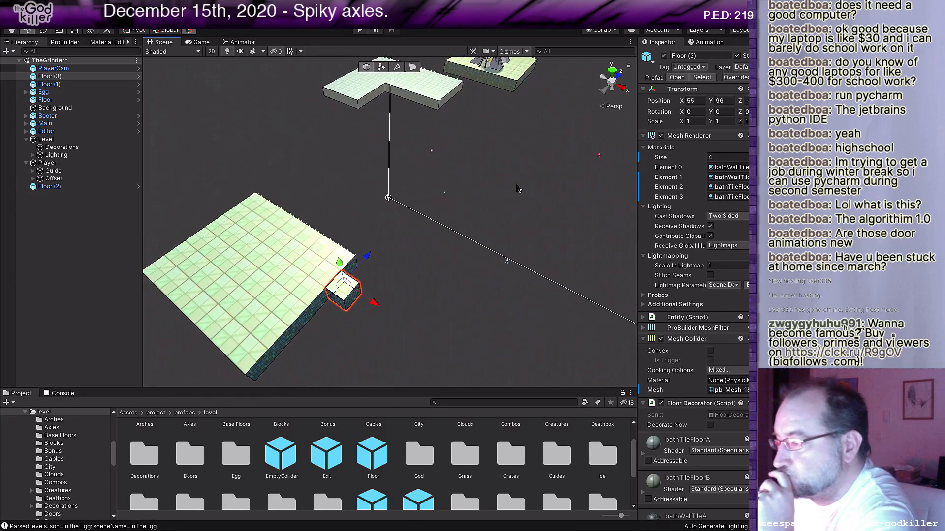
pyautogui.moveTo(345, 288); pyautogui.dragTo(369, 290)
# Extend the small block's side face along the Z axis into a long strip, and its long front face along X into a wide slab.
pyautogui.scroll(3, 424, 338)
pyautogui.moveTo(424, 337); pyautogui.dragTo(451, 186, button='middle')
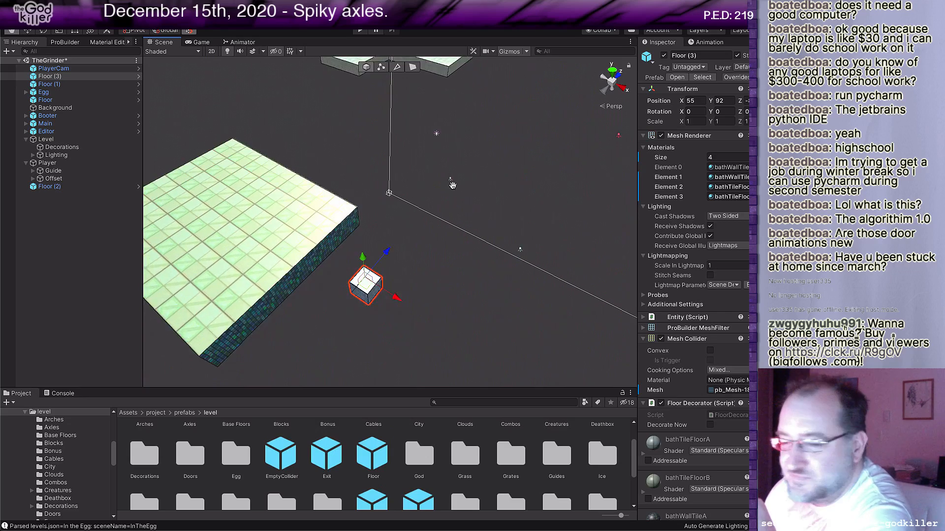
pyautogui.scroll(5, 441, 233)
pyautogui.scroll(2, 442, 261)
pyautogui.moveTo(443, 364); pyautogui.dragTo(459, 328, button='middle')
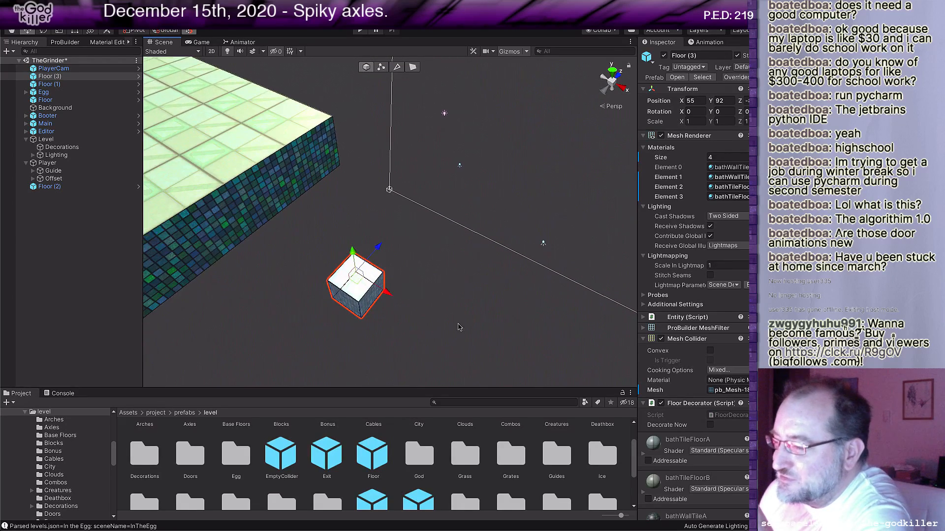
pyautogui.moveTo(477, 309); pyautogui.dragTo(381, 321, button='right')
pyautogui.moveTo(381, 321); pyautogui.dragTo(463, 265, button='middle')
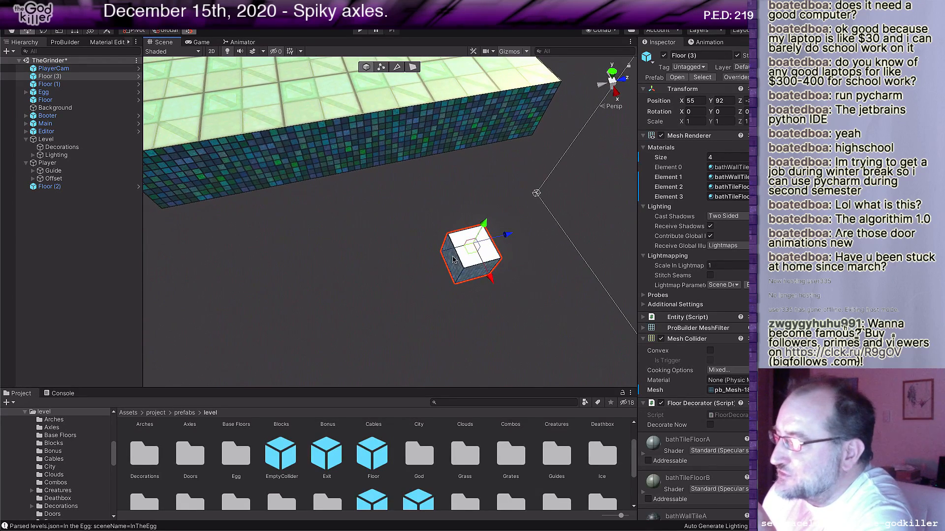
pyautogui.click(412, 67)
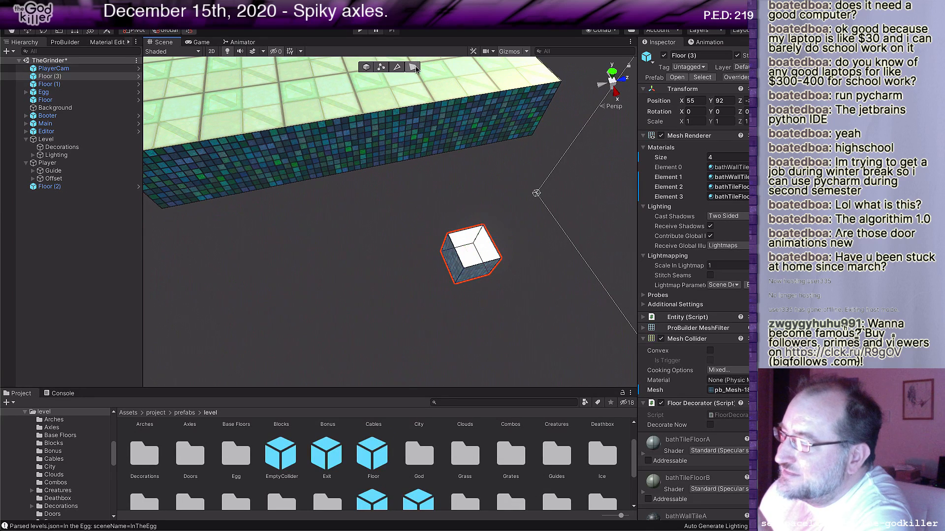
pyautogui.click(458, 266)
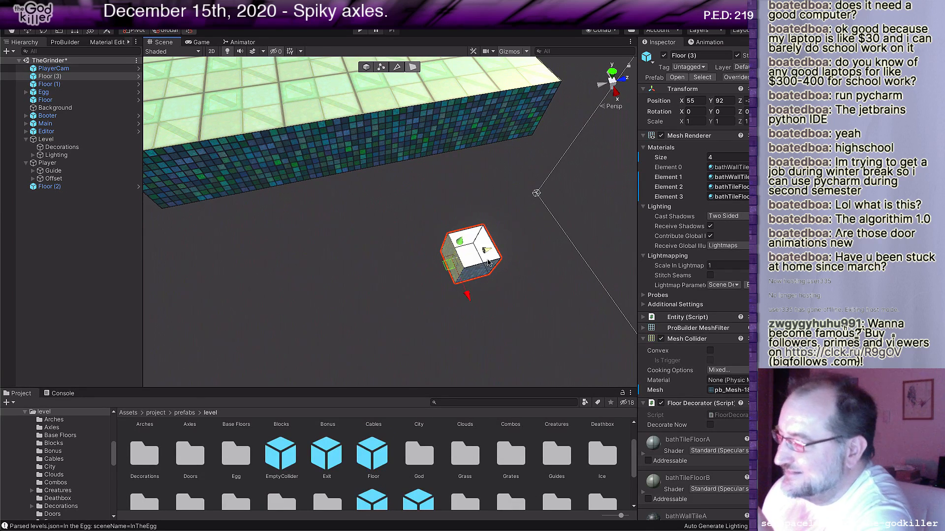
pyautogui.moveTo(480, 257); pyautogui.dragTo(317, 331)
pyautogui.press('f')
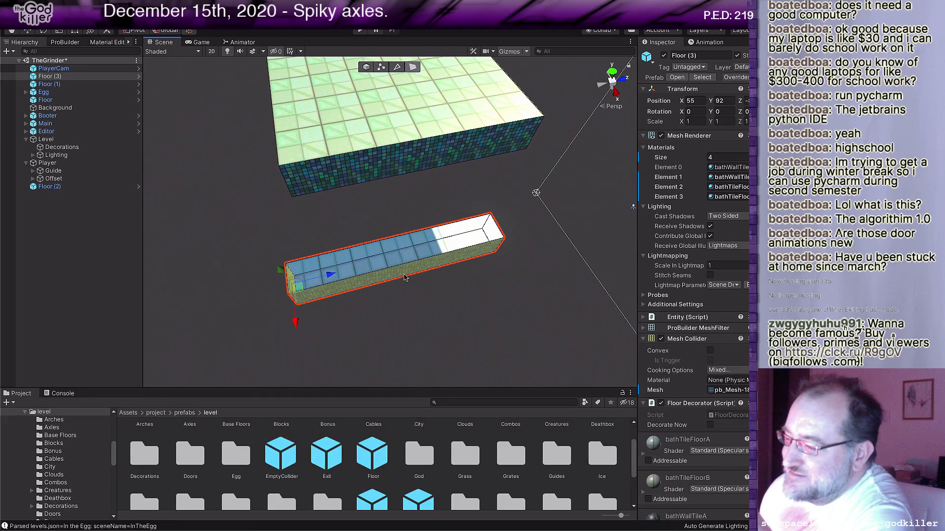
pyautogui.moveTo(415, 308); pyautogui.dragTo(467, 399)
# Extrude the lower slab's front face farther along the X axis, away from the second platform.
pyautogui.scroll(-5, 474, 375)
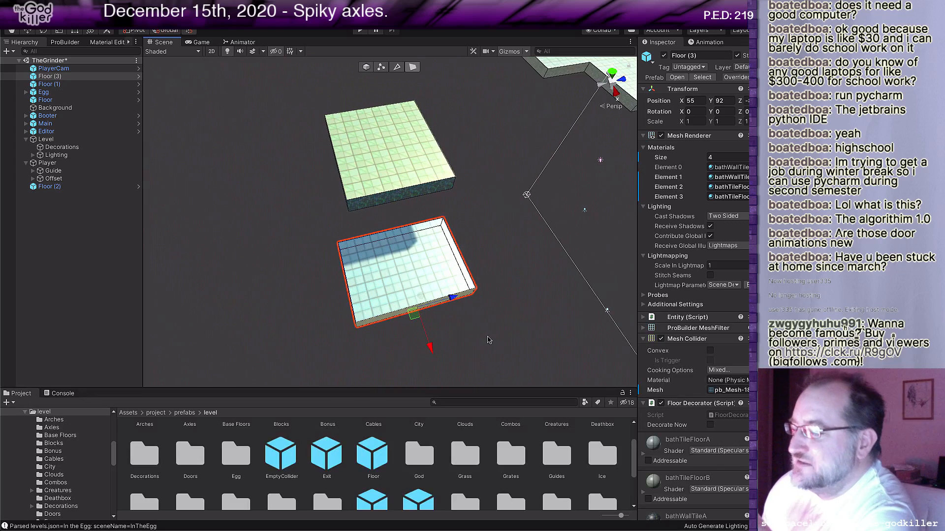
pyautogui.scroll(-2, 464, 285)
pyautogui.moveTo(465, 285); pyautogui.dragTo(466, 261, button='middle')
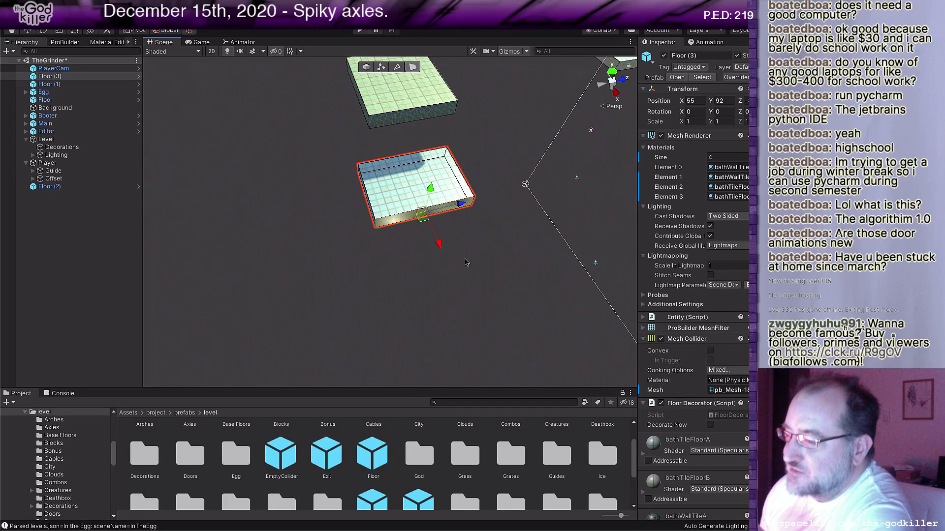
pyautogui.keyDown('shift'); pyautogui.moveTo(438, 244); pyautogui.dragTo(477, 334); pyautogui.keyUp('shift')
pyautogui.moveTo(477, 333); pyautogui.dragTo(268, 306, button='middle')
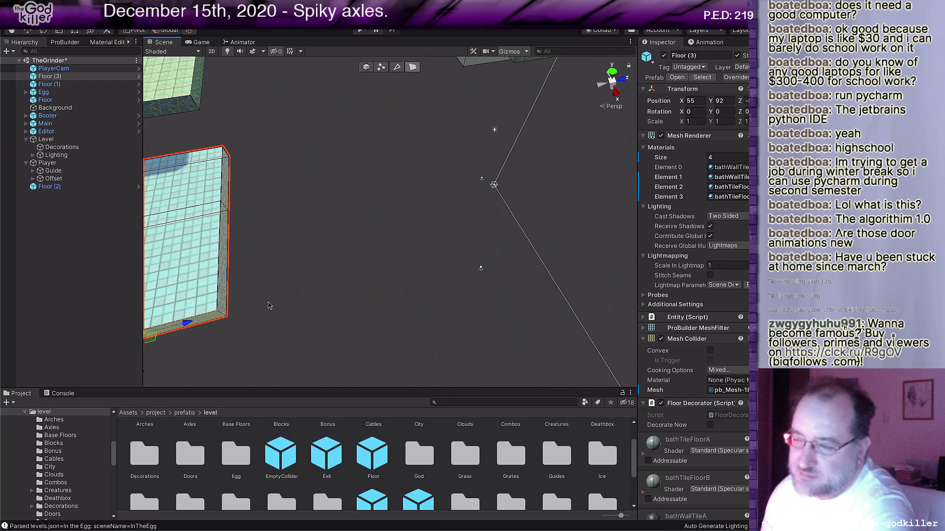
# Extrude the new section's side face along the Z axis, and that extension's front face along X to form a stepped floor.
pyautogui.click(227, 259)
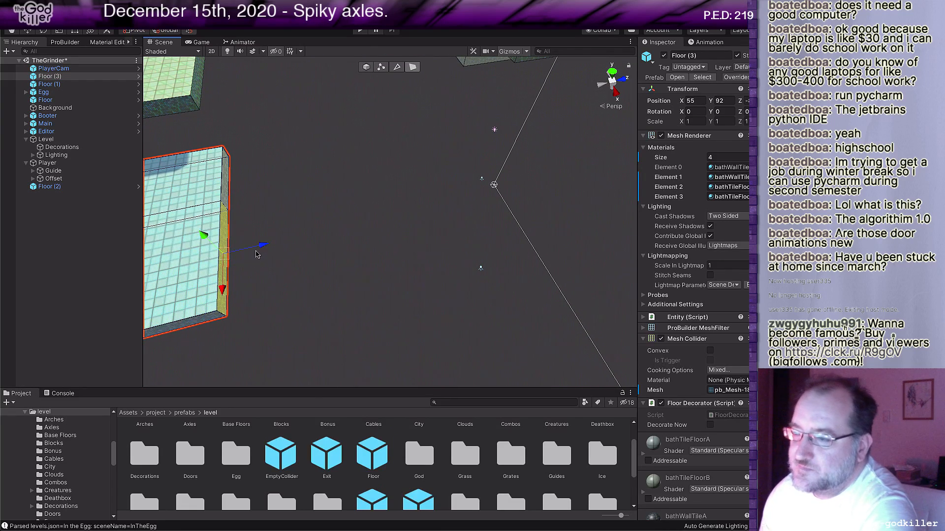
pyautogui.keyDown('shift'); pyautogui.moveTo(259, 250); pyautogui.dragTo(351, 231); pyautogui.keyUp('shift')
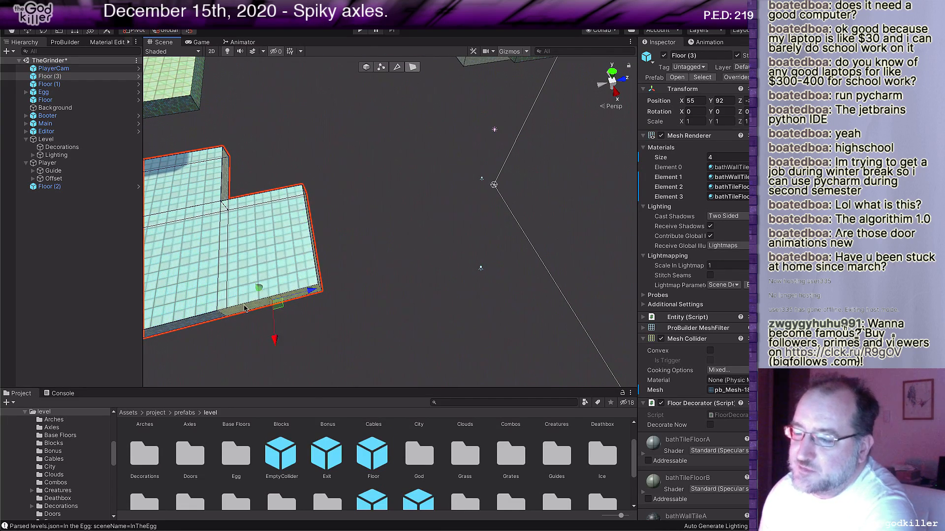
pyautogui.scroll(-2, 274, 342)
pyautogui.scroll(-2, 274, 342)
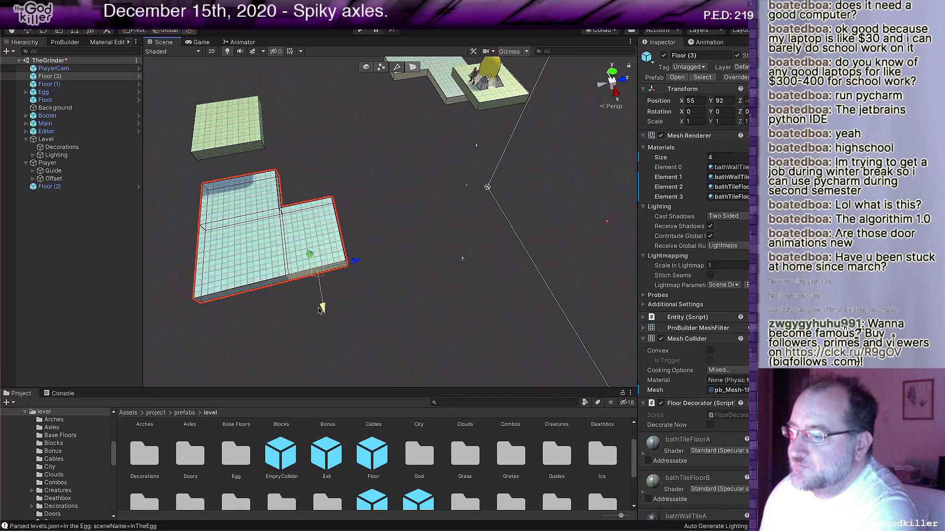
pyautogui.keyDown('shift'); pyautogui.moveTo(322, 308); pyautogui.dragTo(332, 357); pyautogui.keyUp('shift')
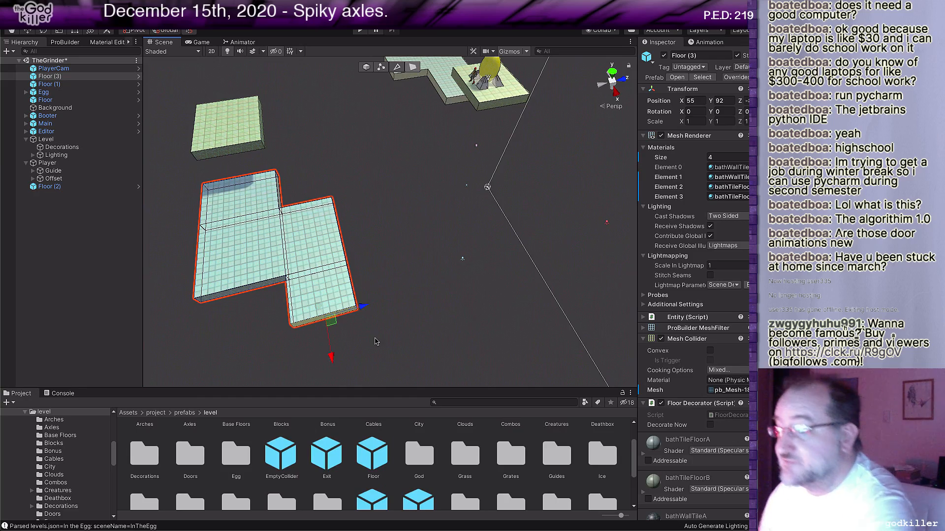
# Duplicate the second platform, Floor (2), as a whole object.
pyautogui.keyDown('alt'); pyautogui.moveTo(456, 296); pyautogui.dragTo(386, 219); pyautogui.keyUp('alt')
pyautogui.moveTo(386, 218); pyautogui.dragTo(430, 271, button='middle')
pyautogui.keyDown('alt'); pyautogui.moveTo(429, 272); pyautogui.dragTo(468, 278); pyautogui.keyUp('alt')
pyautogui.moveTo(468, 279); pyautogui.dragTo(315, 249, button='middle')
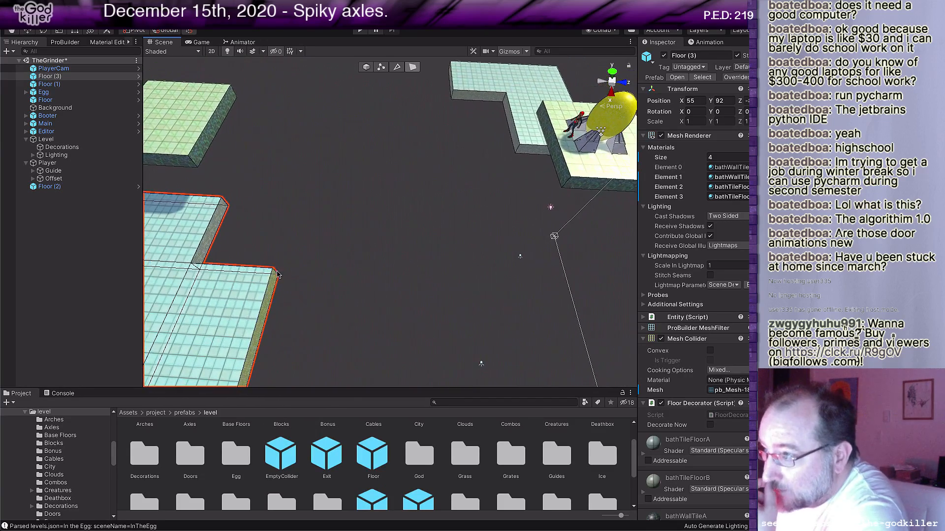
pyautogui.keyDown('alt'); pyautogui.moveTo(315, 248); pyautogui.dragTo(334, 258); pyautogui.keyUp('alt')
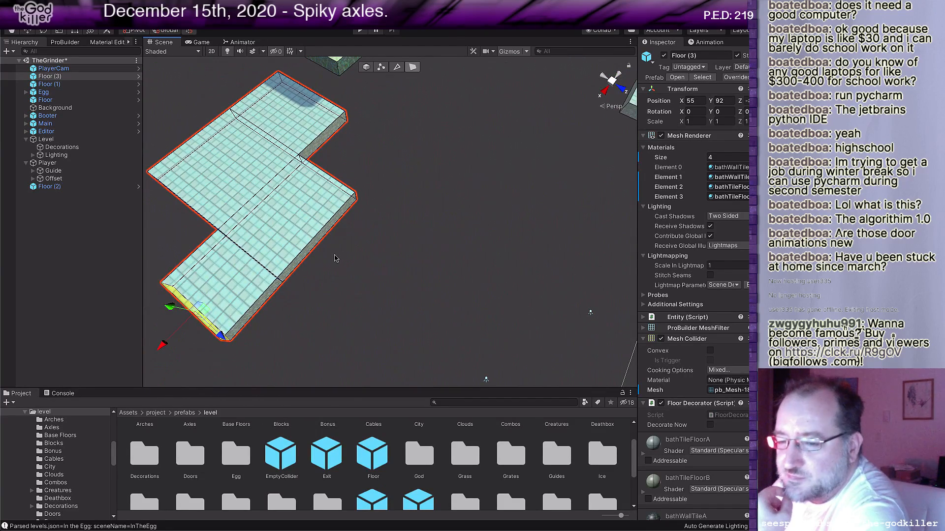
pyautogui.moveTo(334, 259); pyautogui.dragTo(310, 332, button='middle')
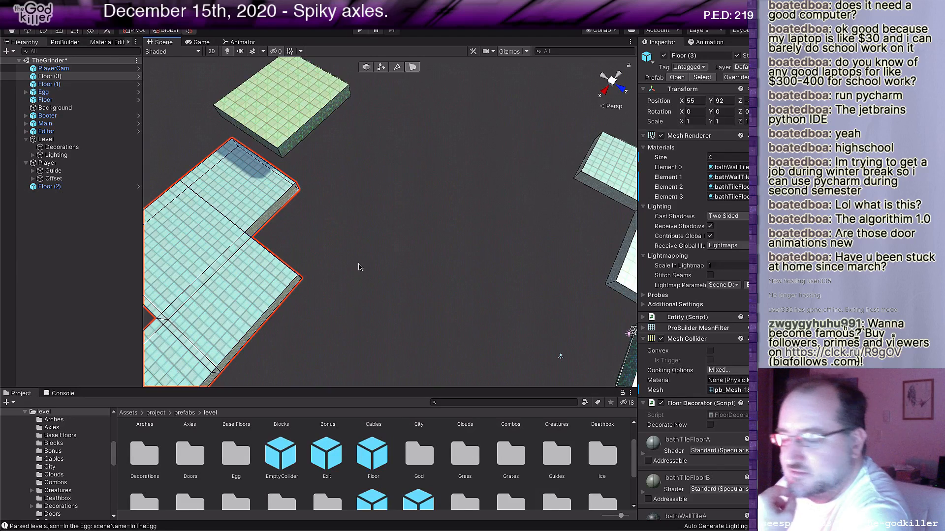
pyautogui.click(305, 114)
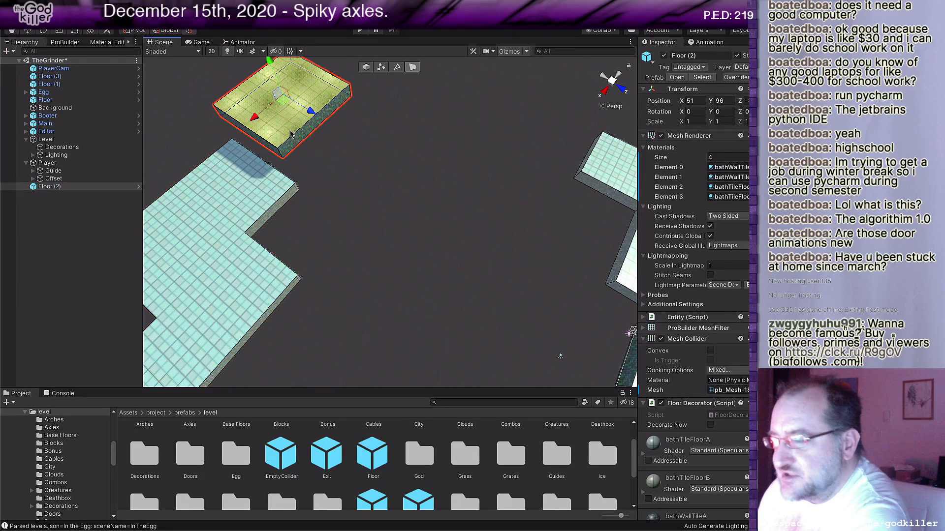
pyautogui.click(270, 125)
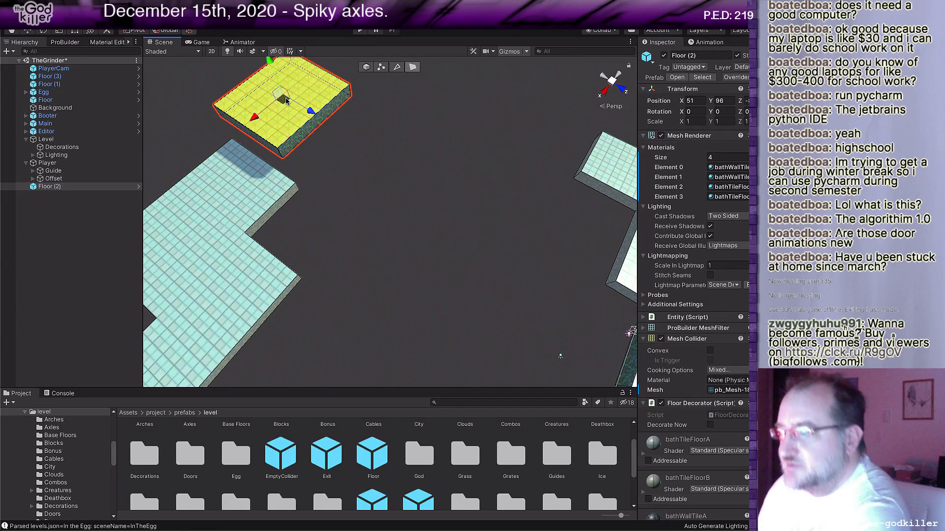
pyautogui.press('g')
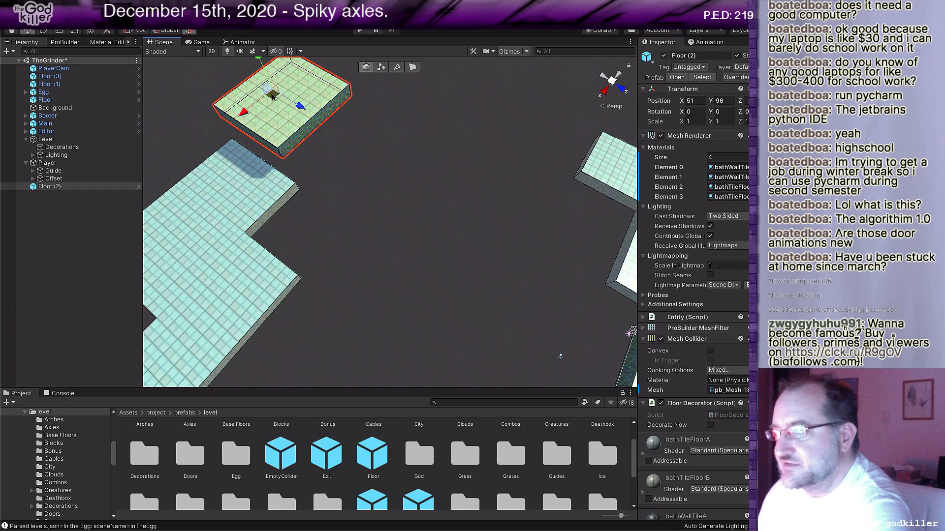
pyautogui.hotkey('ctrl', 'd')
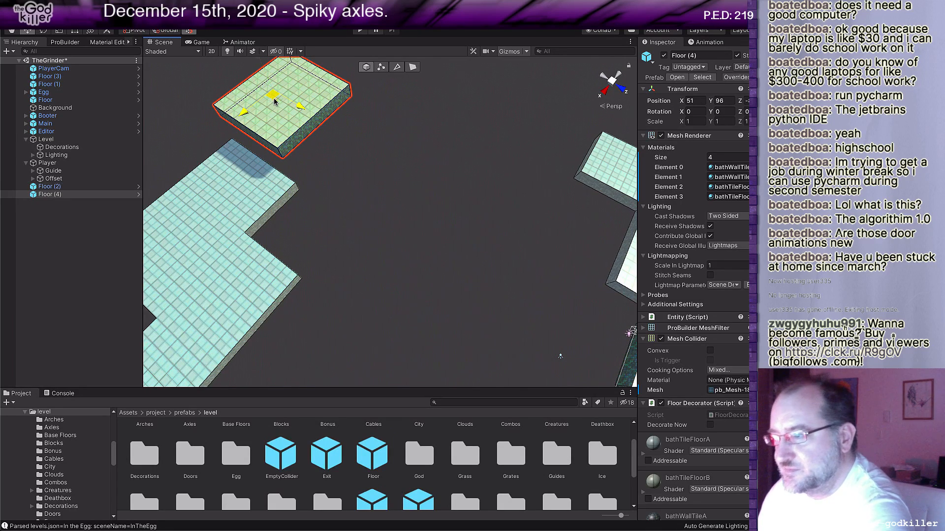
# Move the platform copy beside the far end of the stepped slab, at X 67, and lower it to Y 88.
pyautogui.moveTo(270, 97); pyautogui.dragTo(315, 315)
pyautogui.moveTo(315, 314); pyautogui.dragTo(462, 126, button='middle')
pyautogui.moveTo(471, 73); pyautogui.dragTo(461, 128)
pyautogui.moveTo(452, 164); pyautogui.dragTo(373, 212)
pyautogui.keyDown('alt'); pyautogui.moveTo(480, 256); pyautogui.dragTo(461, 253); pyautogui.keyUp('alt')
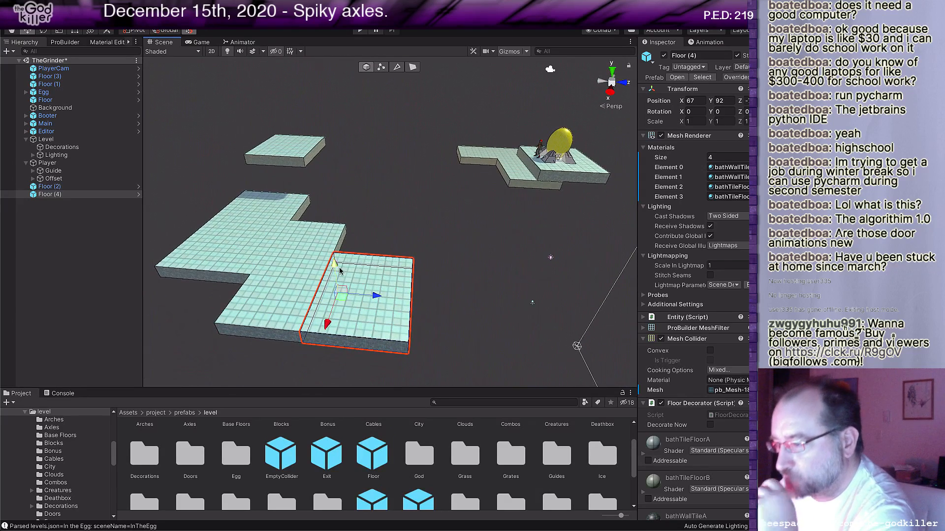
pyautogui.moveTo(335, 264); pyautogui.dragTo(346, 305)
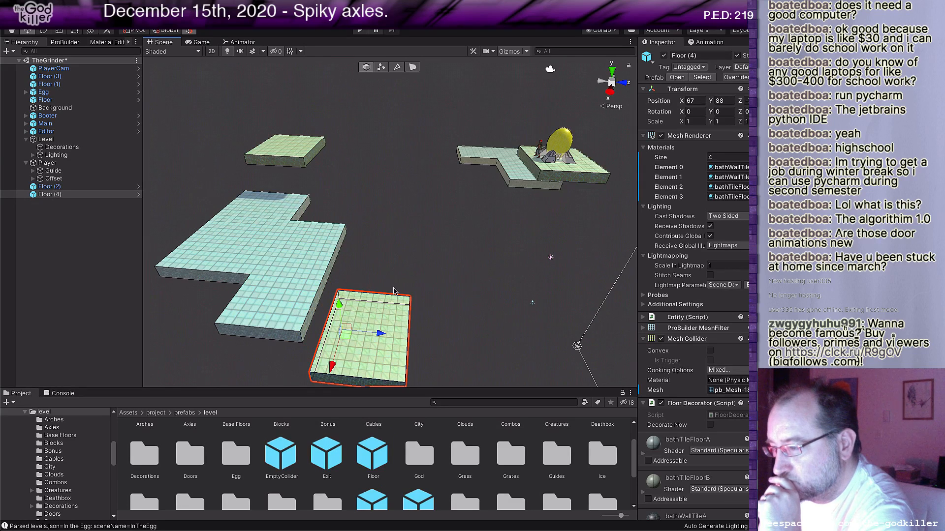
# Extrude the platform copy's outer side face along the Z axis to lengthen it.
pyautogui.keyDown('alt'); pyautogui.moveTo(491, 267); pyautogui.dragTo(296, 232); pyautogui.keyUp('alt')
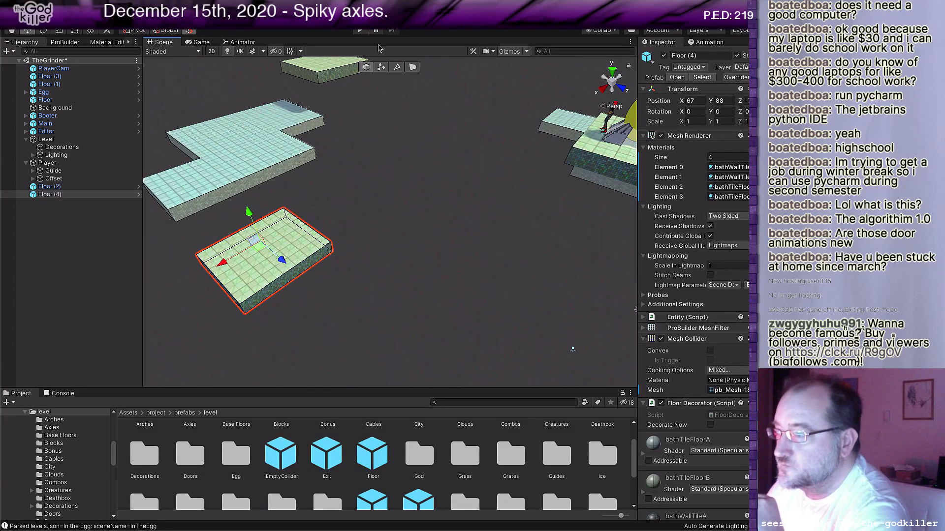
pyautogui.click(280, 283)
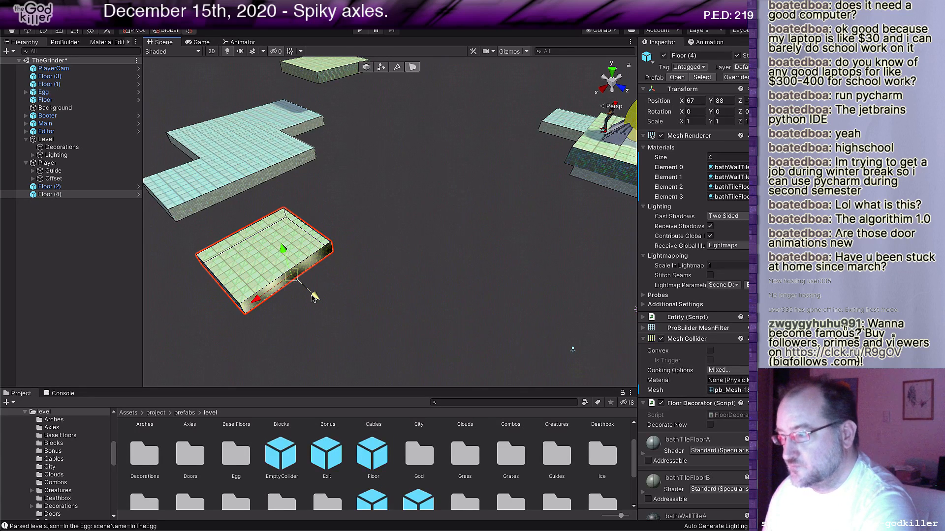
pyautogui.keyDown('shift'); pyautogui.moveTo(314, 297); pyautogui.dragTo(317, 272); pyautogui.keyUp('shift')
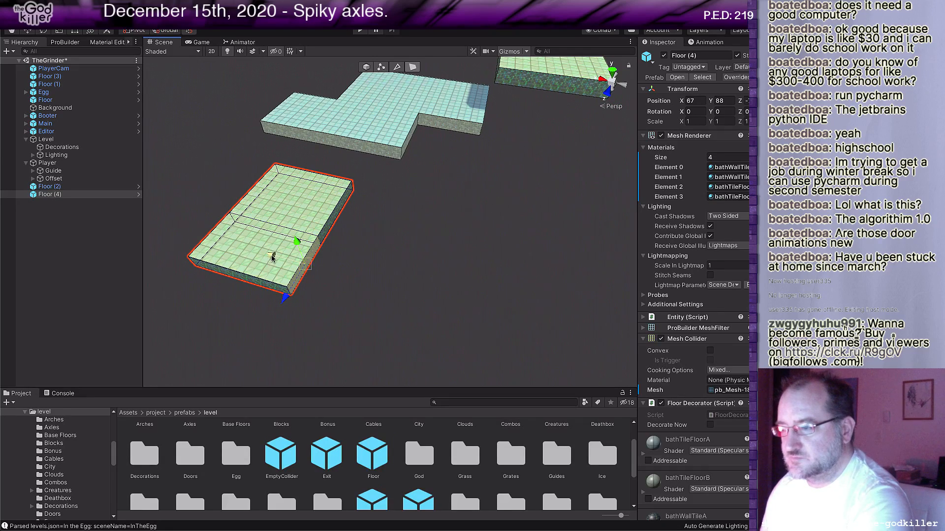
# Extrude the platform copy's end section sideways along the X axis, and that extension's front face along Z to form a stepped shape.
pyautogui.moveTo(270, 261); pyautogui.dragTo(377, 262)
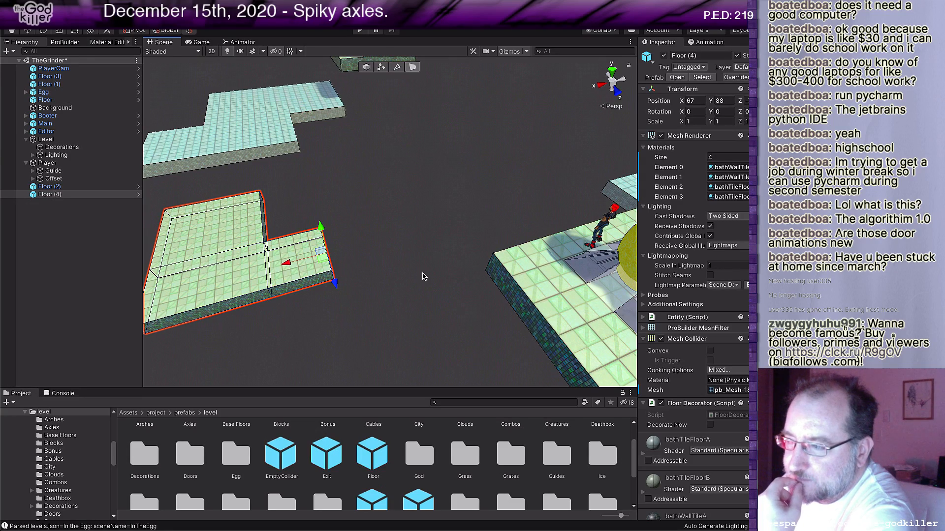
pyautogui.moveTo(446, 217); pyautogui.dragTo(452, 253, button='middle')
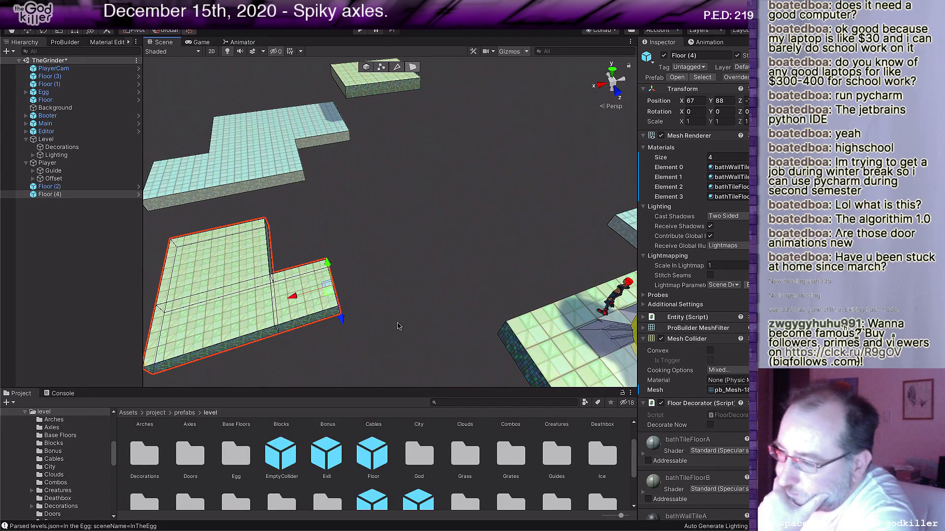
pyautogui.click(297, 326)
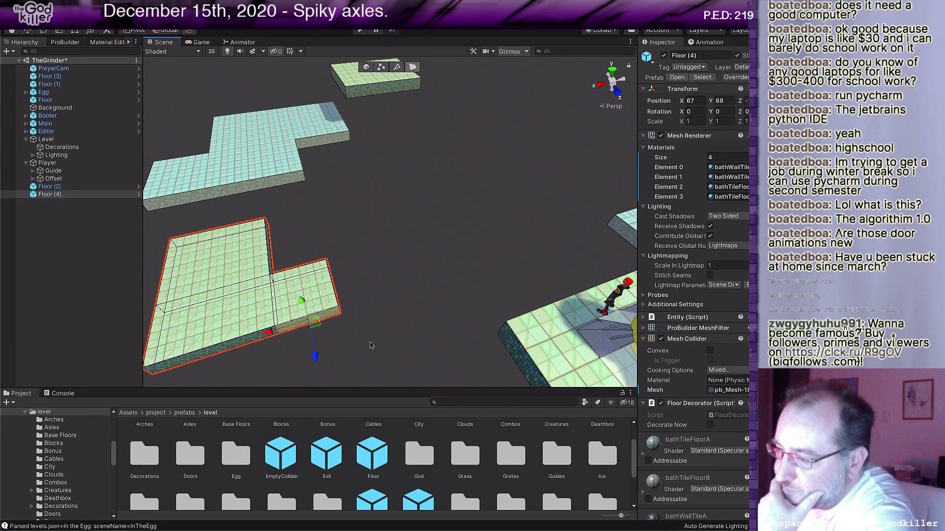
pyautogui.press('f')
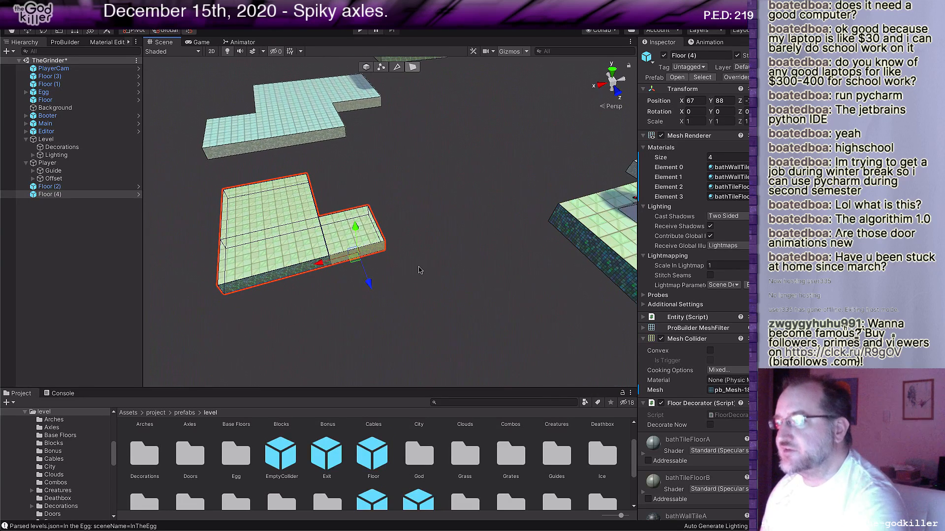
pyautogui.keyDown('shift'); pyautogui.moveTo(367, 281); pyautogui.dragTo(383, 336); pyautogui.keyUp('shift')
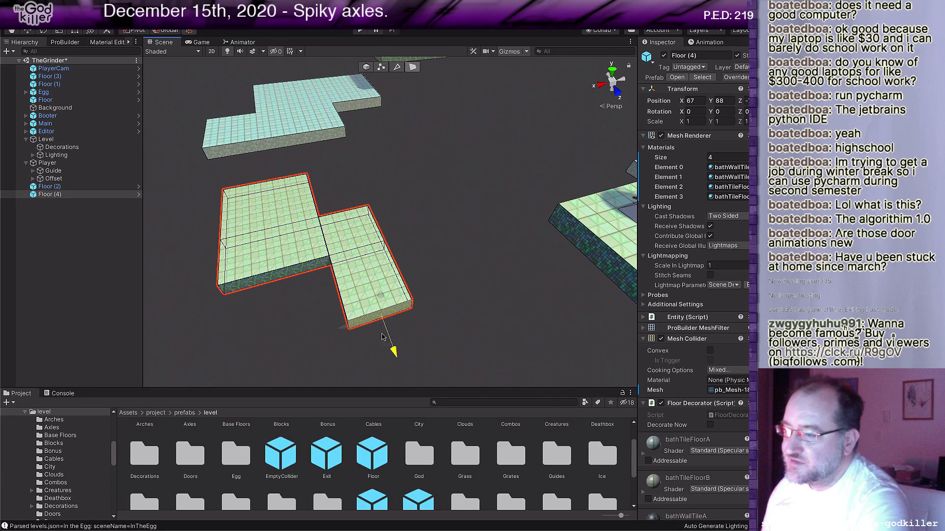
# Examine the layout of the stepped platforms relative to the Egg platform and the L-shaped floor.
pyautogui.moveTo(504, 279); pyautogui.dragTo(446, 304, button='right')
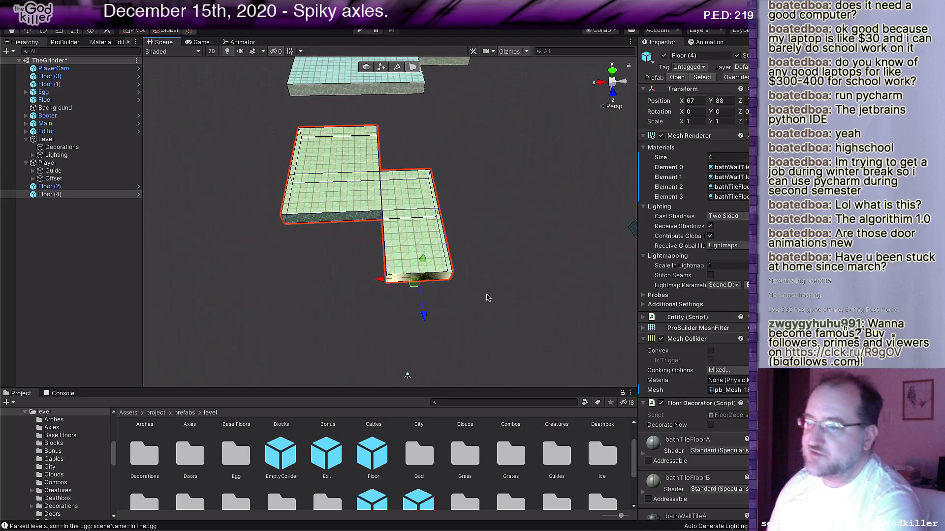
pyautogui.scroll(1, 487, 297)
pyautogui.moveTo(507, 284); pyautogui.dragTo(396, 348, button='middle')
pyautogui.moveTo(455, 271); pyautogui.dragTo(593, 241, button='right')
pyautogui.moveTo(362, 237); pyautogui.dragTo(553, 307, button='right')
pyautogui.scroll(1, 519, 306)
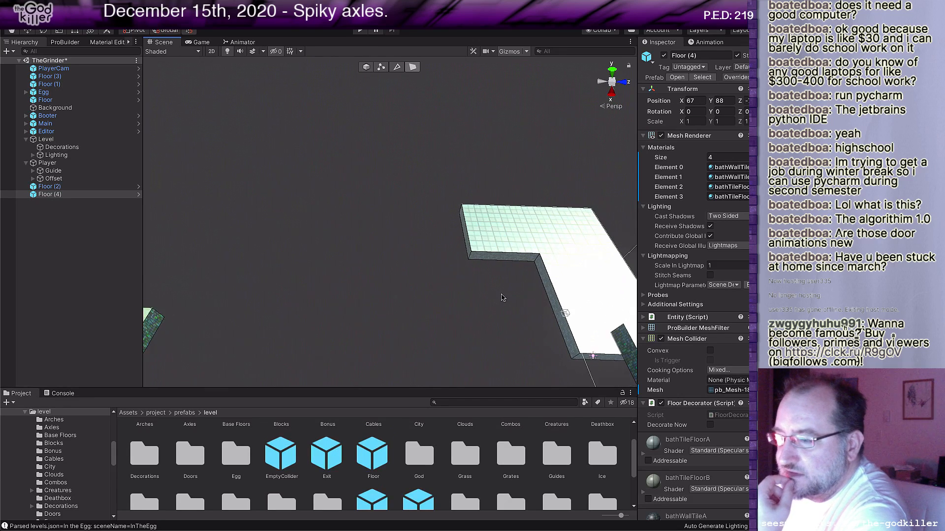
pyautogui.moveTo(501, 298); pyautogui.dragTo(359, 302, button='right')
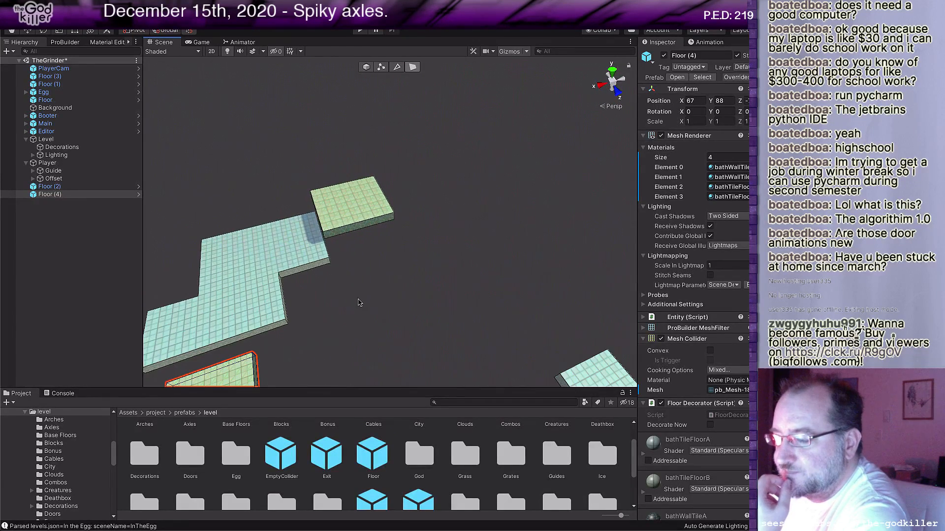
pyautogui.moveTo(358, 303); pyautogui.dragTo(430, 245, button='middle')
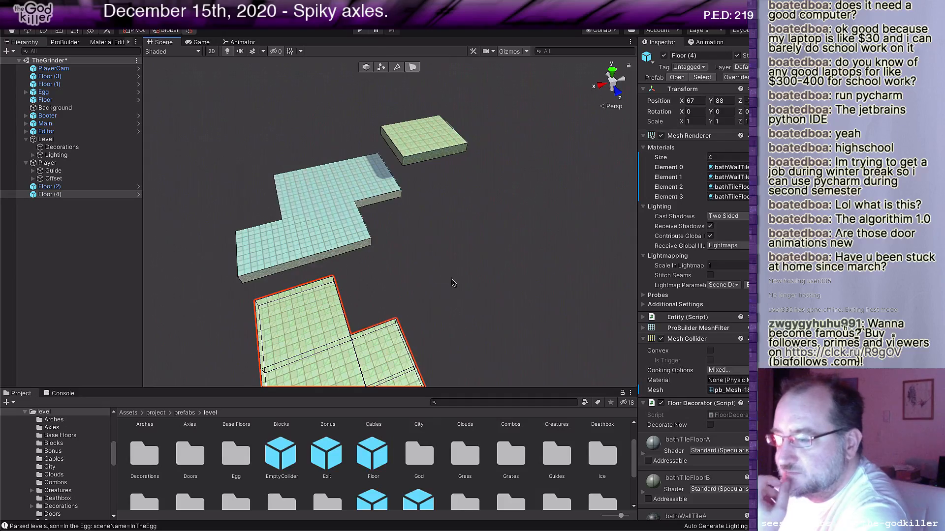
pyautogui.moveTo(453, 283); pyautogui.dragTo(392, 221, button='middle')
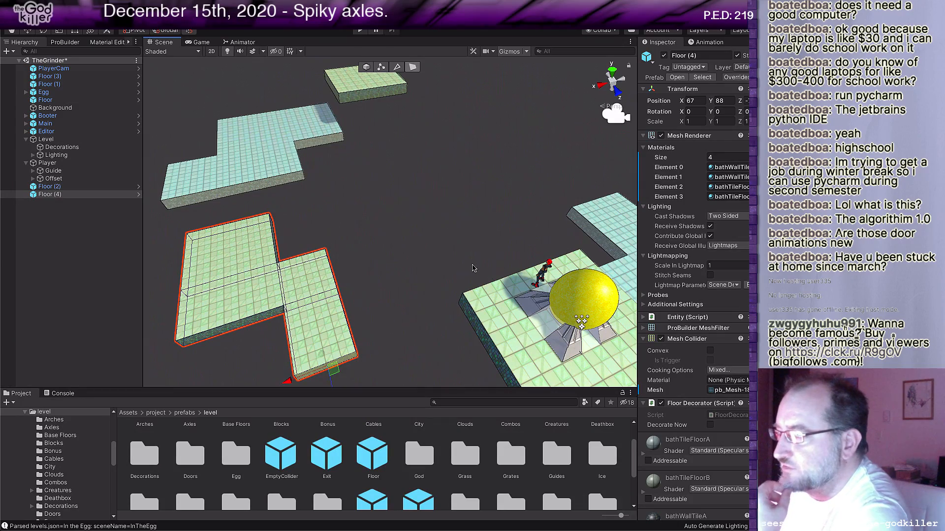
pyautogui.moveTo(461, 258); pyautogui.dragTo(439, 302, button='middle')
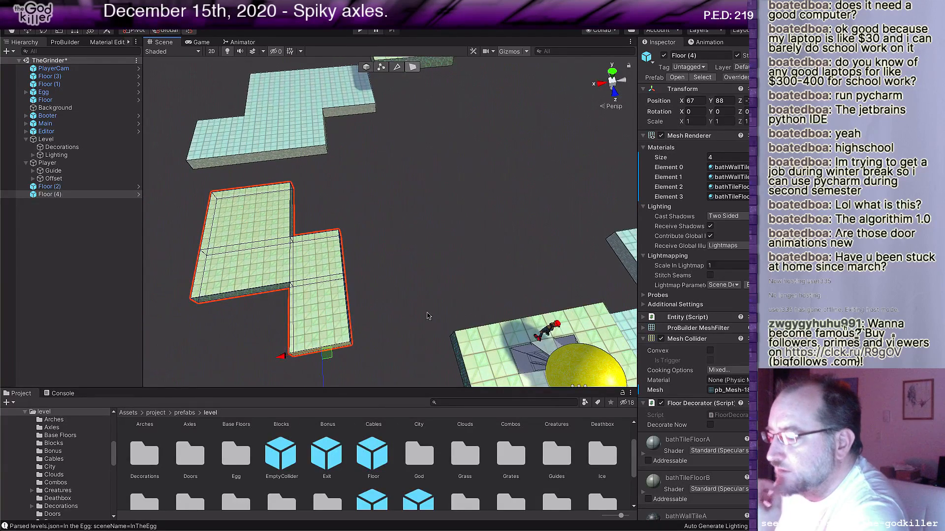
# Add a new Floor prefab block and place it near the end of the L-shaped floor, at X 40 and Y 88.
pyautogui.moveTo(364, 452); pyautogui.dragTo(585, 169)
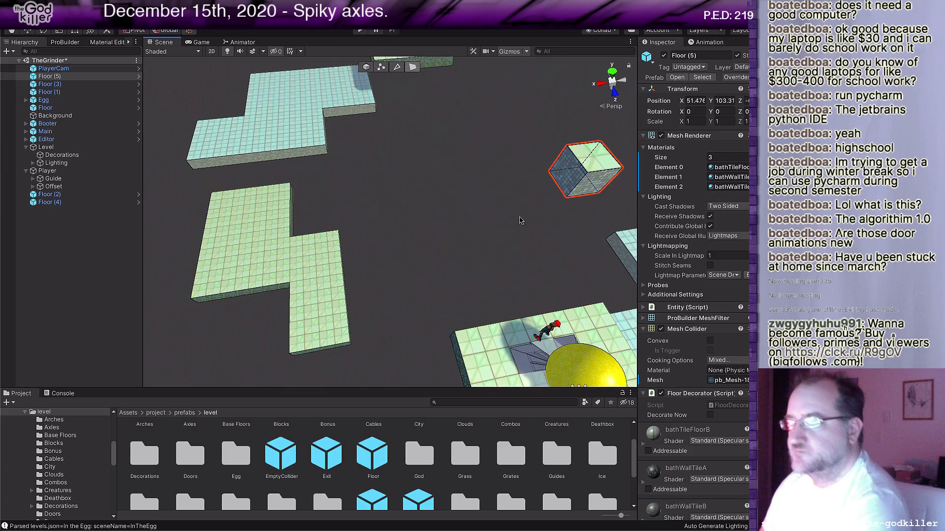
pyautogui.moveTo(521, 219); pyautogui.dragTo(600, 186, button='right')
pyautogui.moveTo(490, 172); pyautogui.dragTo(514, 224, button='middle')
pyautogui.press('g')
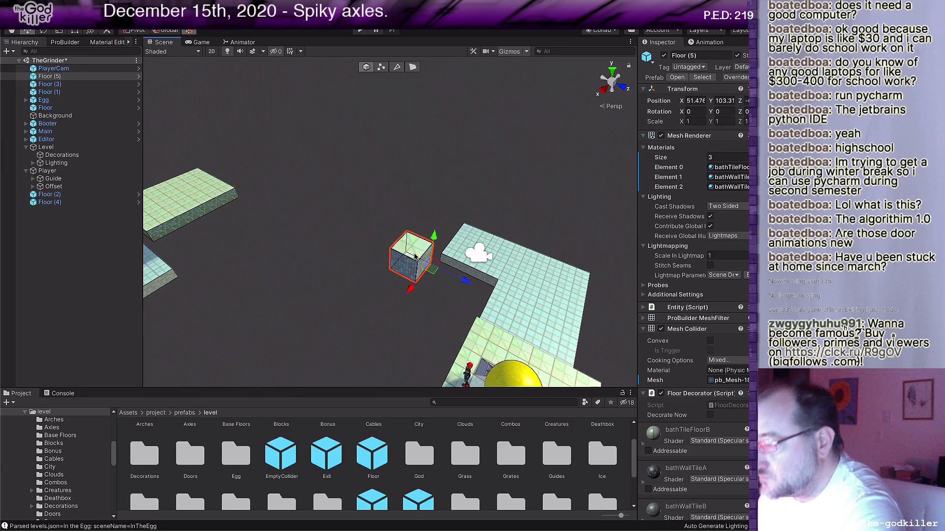
pyautogui.moveTo(431, 269); pyautogui.dragTo(448, 235)
pyautogui.scroll(3, 450, 246)
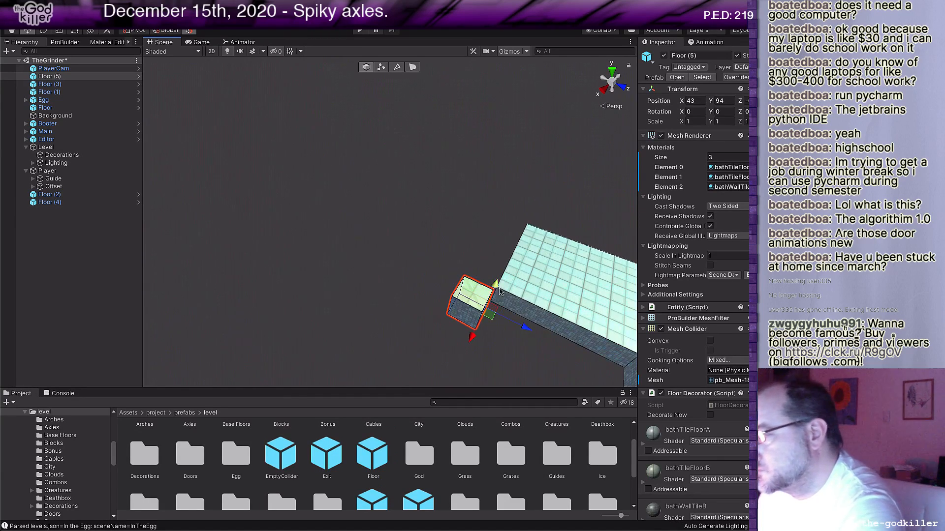
pyautogui.moveTo(499, 292)
pyautogui.mouseDown()
pyautogui.moveTo(481, 348)
pyautogui.moveTo(514, 263)
pyautogui.moveTo(497, 309)
pyautogui.mouseUp()
pyautogui.keyDown('alt'); pyautogui.moveTo(382, 280); pyautogui.dragTo(588, 318); pyautogui.keyUp('alt')
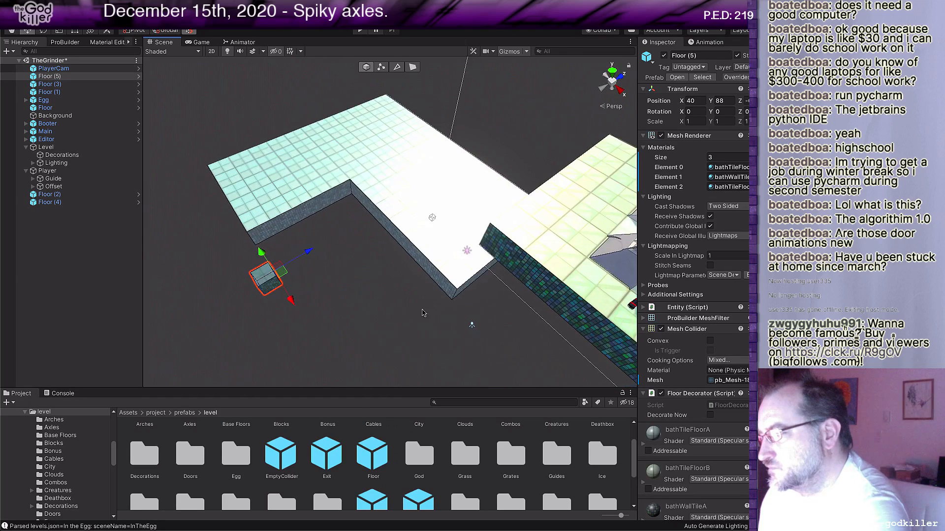
# Extrude the new floor block's side face along the X axis to stretch it into a long bar.
pyautogui.moveTo(422, 312); pyautogui.dragTo(623, 304, button='middle')
pyautogui.scroll(8, 414, 272)
pyautogui.moveTo(385, 268); pyautogui.dragTo(539, 255, button='right')
pyautogui.scroll(5, 467, 270)
pyautogui.moveTo(434, 276); pyautogui.dragTo(508, 280, button='right')
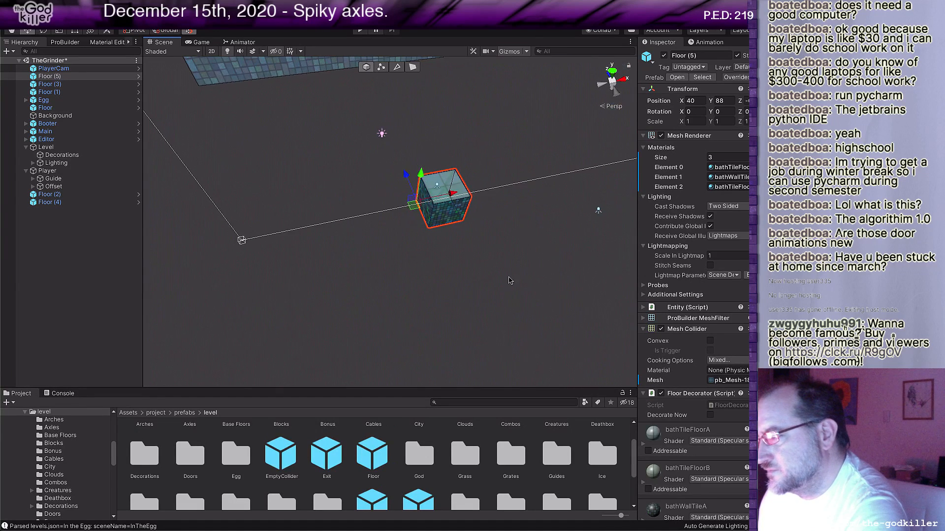
pyautogui.moveTo(507, 280); pyautogui.dragTo(559, 281, button='middle')
pyautogui.press('g')
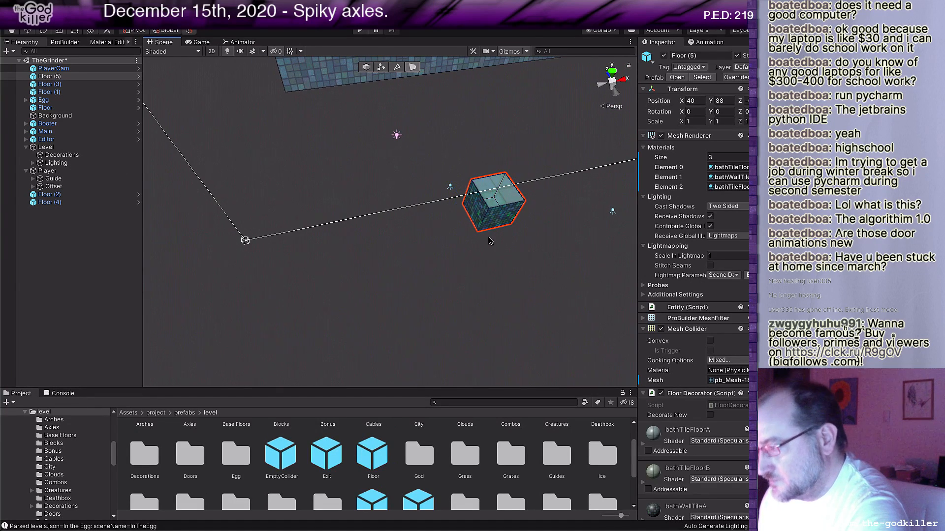
pyautogui.click(475, 210)
pyautogui.moveTo(504, 210); pyautogui.dragTo(343, 215)
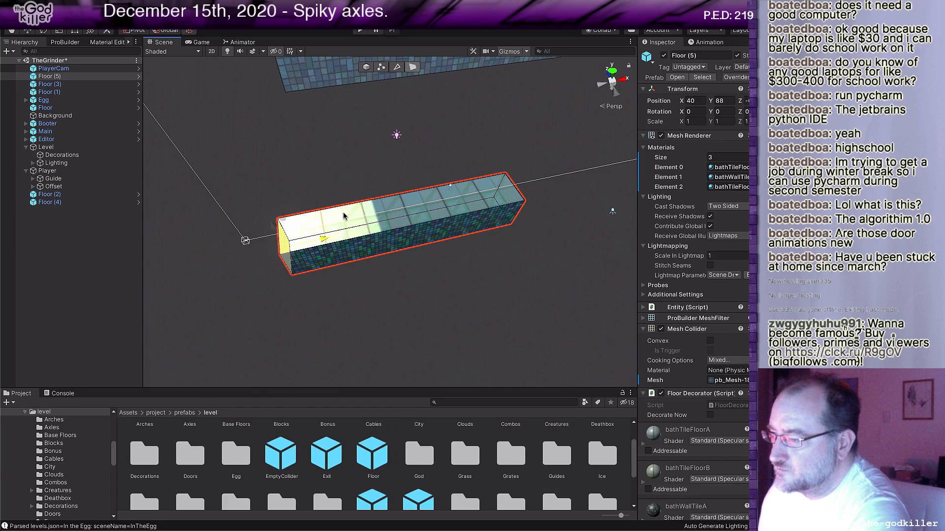
# Extrude the bar's long front face outward along the Z axis in two sections to form a large rectangular slab.
pyautogui.click(371, 249)
pyautogui.scroll(-4, 388, 277)
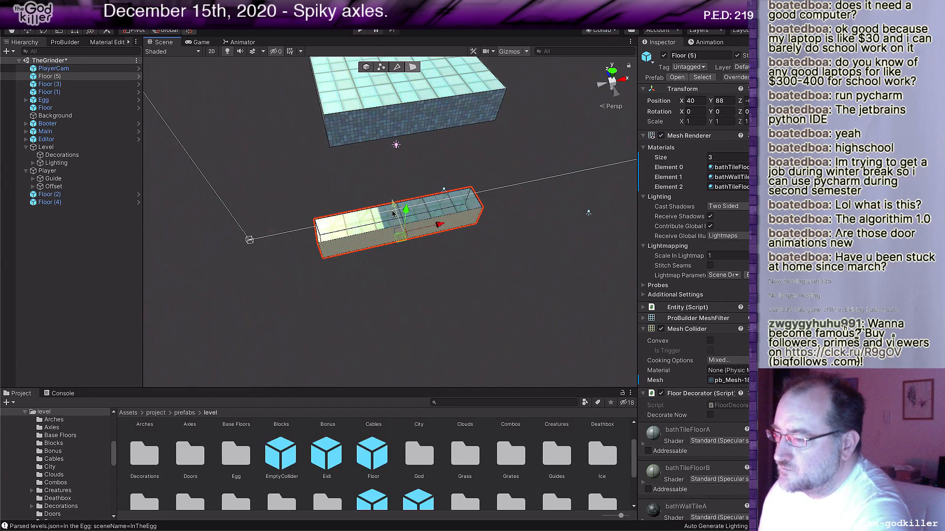
pyautogui.moveTo(397, 212); pyautogui.dragTo(596, 208)
pyautogui.scroll(-5, 426, 272)
pyautogui.scroll(-2, 596, 209)
pyautogui.moveTo(462, 276); pyautogui.dragTo(458, 250, button='middle')
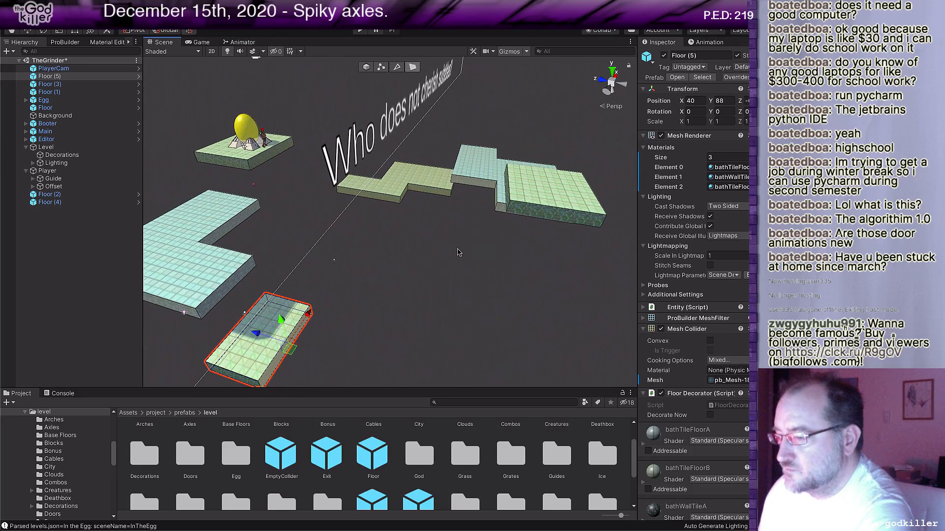
pyautogui.moveTo(252, 338); pyautogui.dragTo(377, 392)
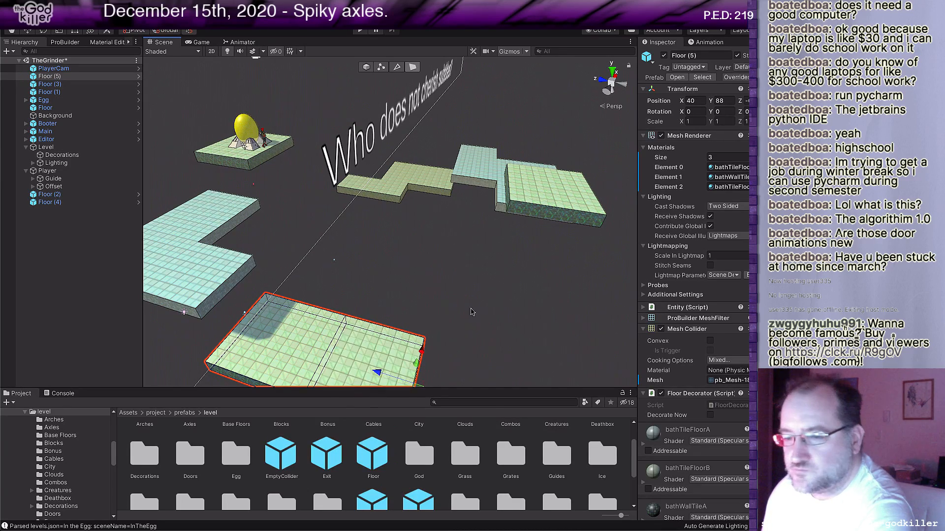
# Extrude the side face of the slab's outer section along the X axis to make an L shape.
pyautogui.moveTo(472, 310); pyautogui.dragTo(386, 350, button='right')
pyautogui.moveTo(386, 349); pyautogui.dragTo(310, 279, button='middle')
pyautogui.moveTo(443, 282); pyautogui.dragTo(393, 264, button='right')
pyautogui.scroll(2, 508, 299)
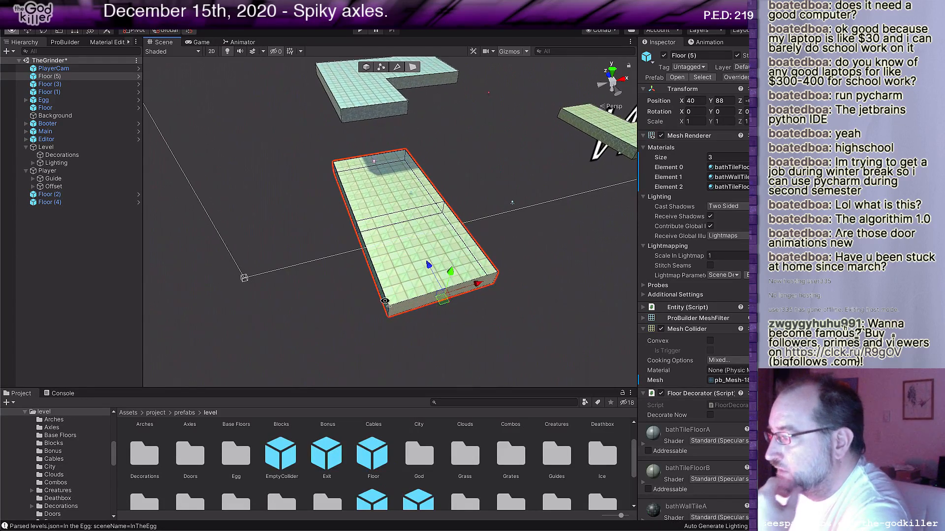
pyautogui.moveTo(441, 301); pyautogui.dragTo(466, 281, button='right')
pyautogui.moveTo(466, 281); pyautogui.dragTo(517, 275, button='middle')
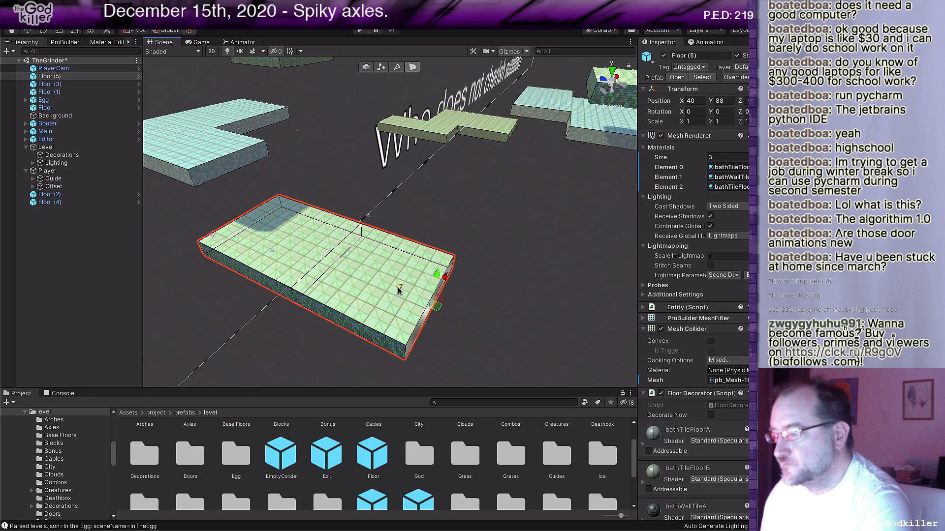
pyautogui.keyDown('alt'); pyautogui.moveTo(507, 264); pyautogui.dragTo(340, 322); pyautogui.keyUp('alt')
pyautogui.moveTo(339, 322); pyautogui.dragTo(258, 314, button='middle')
pyautogui.keyDown('alt'); pyautogui.moveTo(257, 314); pyautogui.dragTo(239, 325); pyautogui.keyUp('alt')
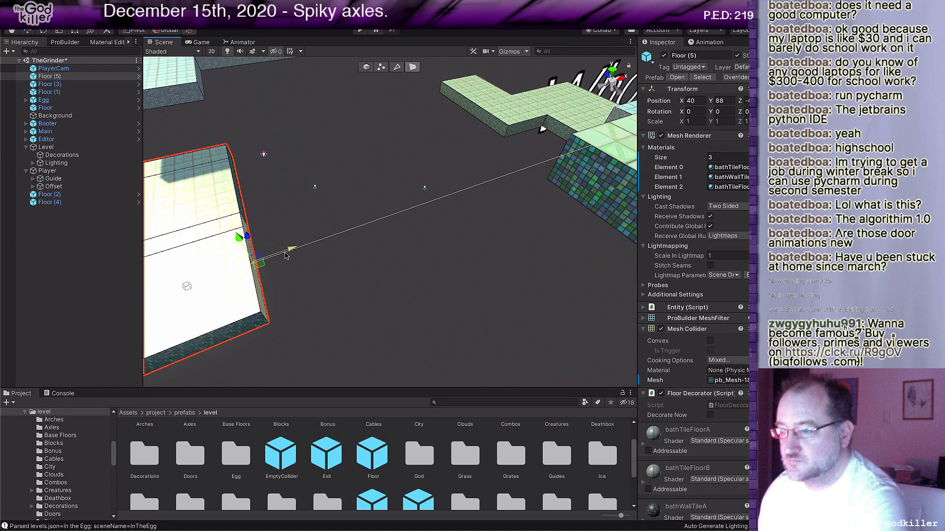
pyautogui.keyDown('shift'); pyautogui.moveTo(287, 255); pyautogui.dragTo(342, 290); pyautogui.keyUp('shift')
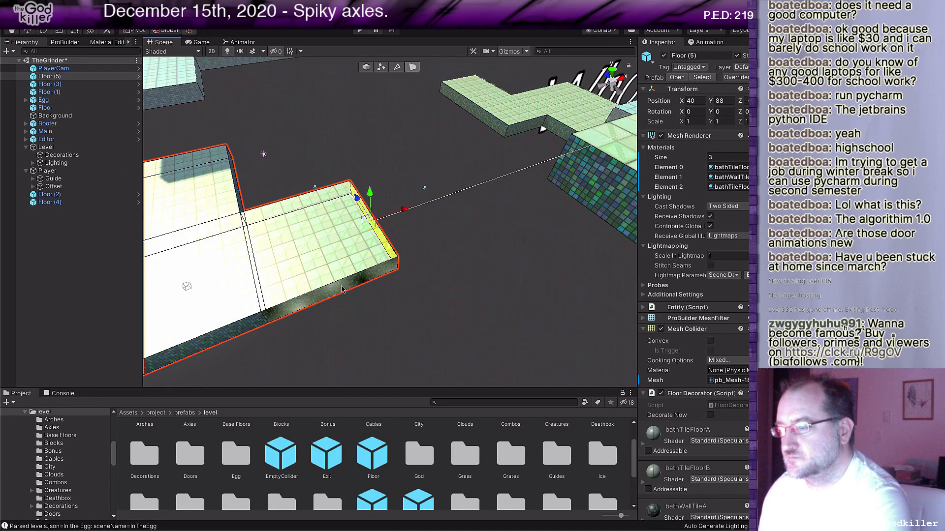
# Extrude the L extension's front face along the Z axis, and the resulting section's side face along X to form another step.
pyautogui.keyDown('shift'); pyautogui.moveTo(342, 291); pyautogui.dragTo(370, 326); pyautogui.keyUp('shift')
pyautogui.scroll(6, 345, 305)
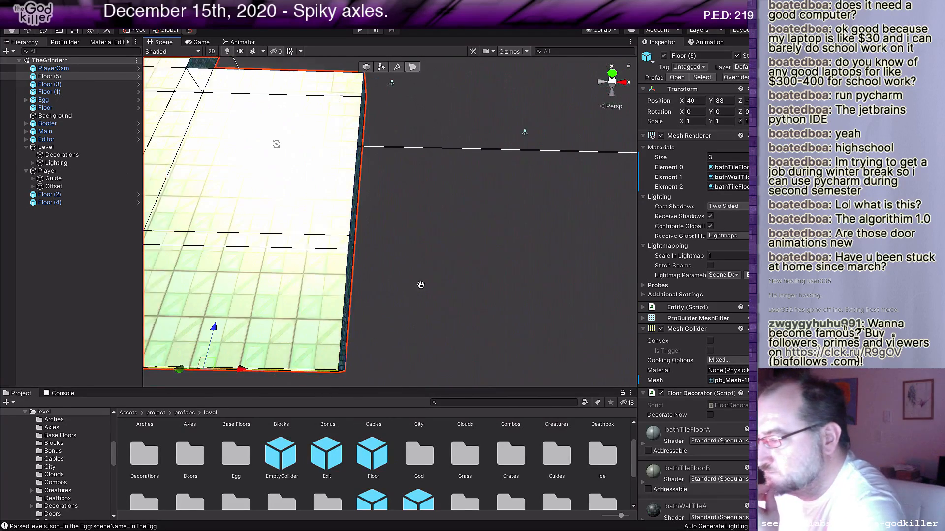
pyautogui.click(319, 291)
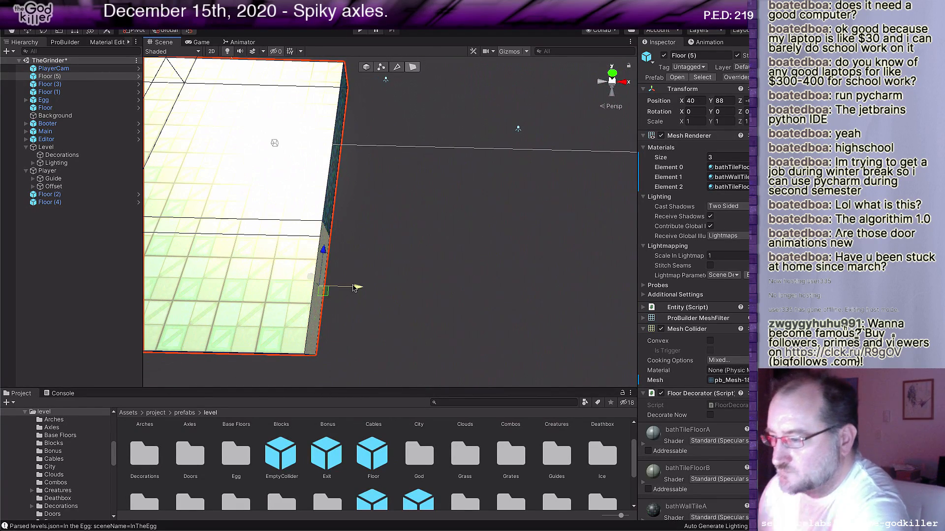
pyautogui.keyDown('shift'); pyautogui.moveTo(358, 289); pyautogui.dragTo(473, 290); pyautogui.keyUp('shift')
# Add another Floor prefab block and place it just off the edge of the green stepped platform, at X 59 and Y 85.
pyautogui.scroll(-5, 423, 274)
pyautogui.scroll(6, 413, 275)
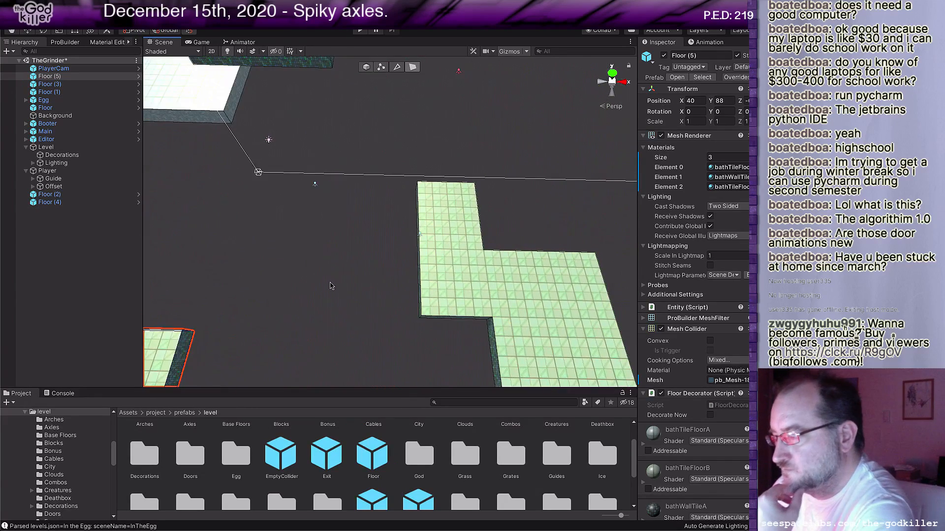
pyautogui.keyDown('alt'); pyautogui.moveTo(330, 286); pyautogui.dragTo(347, 284); pyautogui.keyUp('alt')
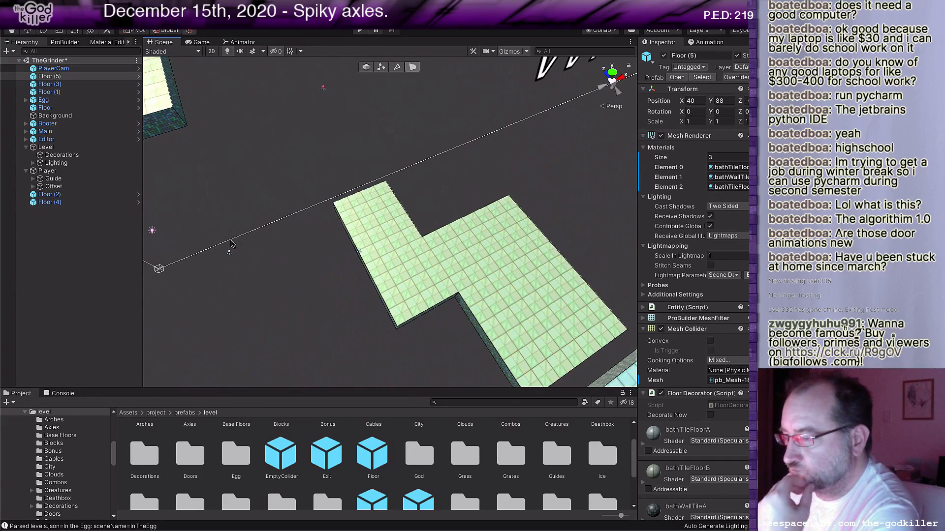
pyautogui.moveTo(231, 244); pyautogui.dragTo(316, 238, button='middle')
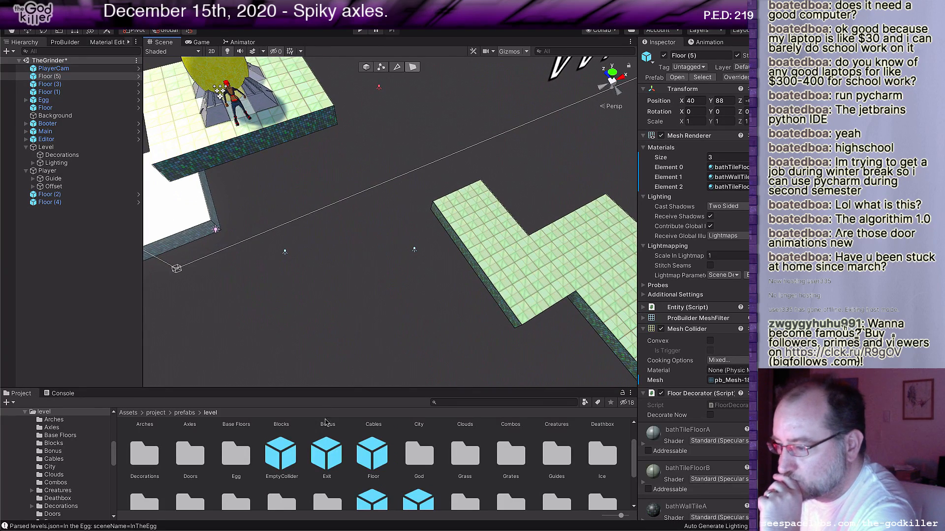
pyautogui.moveTo(372, 460); pyautogui.dragTo(465, 216)
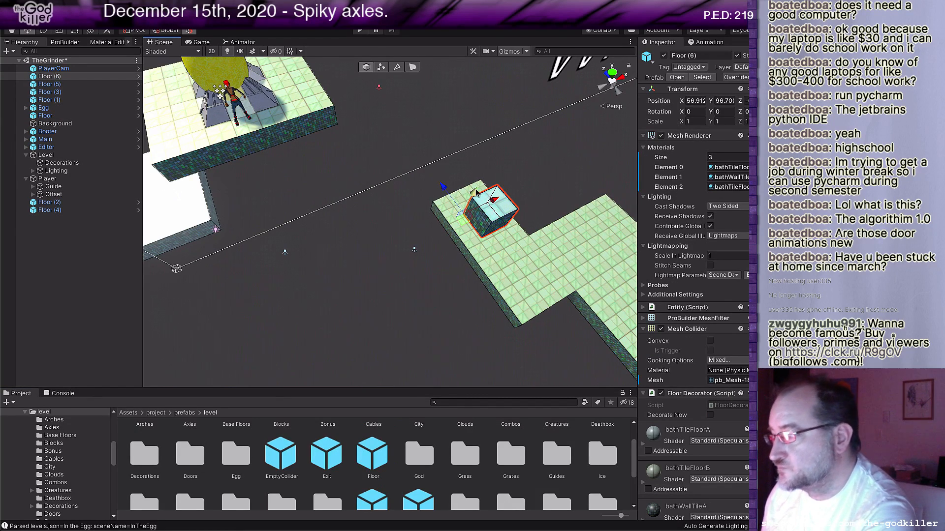
pyautogui.moveTo(479, 209); pyautogui.dragTo(466, 244)
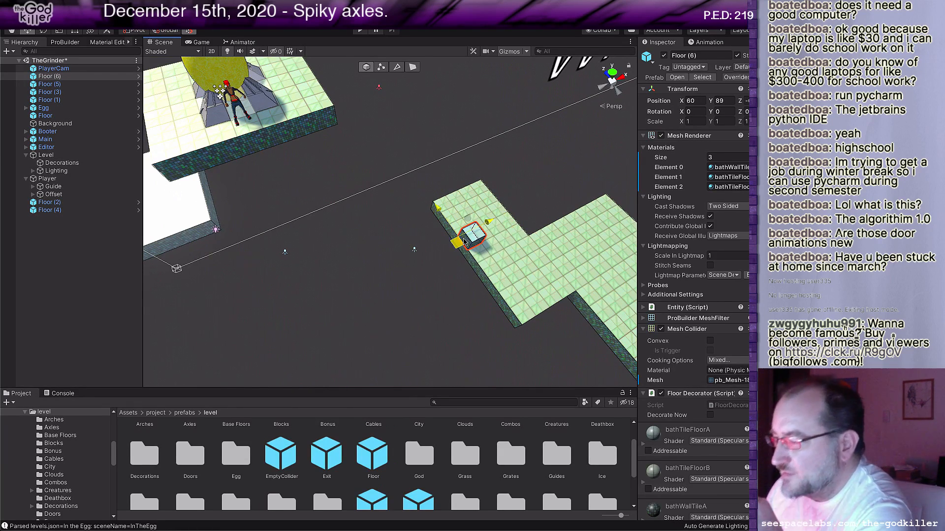
pyautogui.moveTo(501, 253); pyautogui.dragTo(479, 229, button='middle')
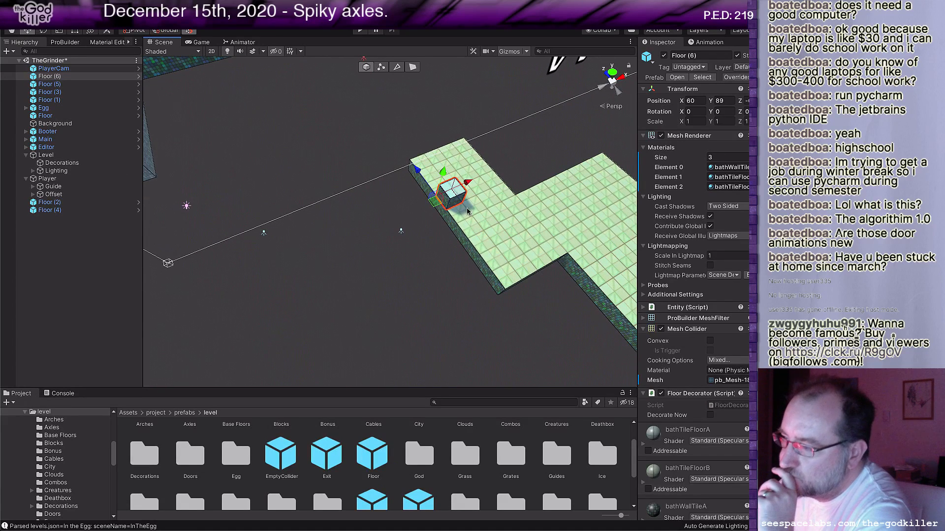
pyautogui.moveTo(467, 208); pyautogui.dragTo(395, 181)
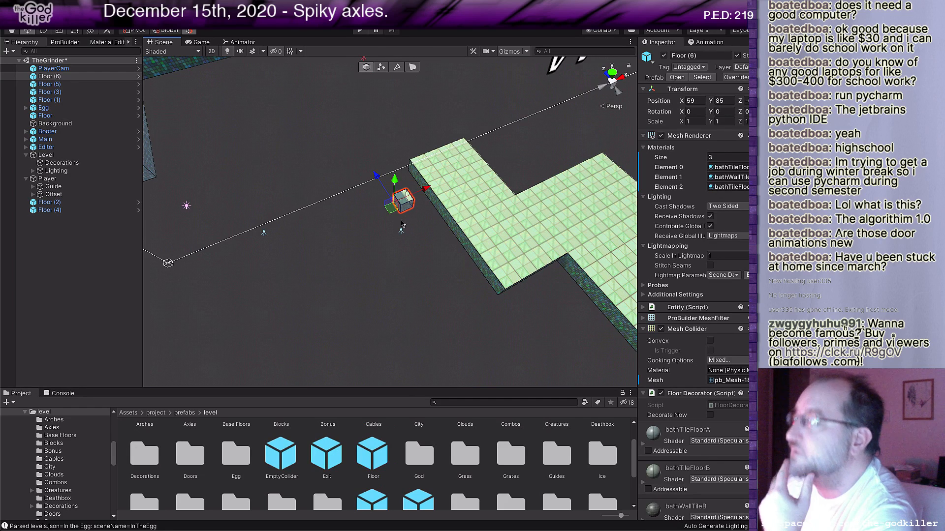
pyautogui.press('f')
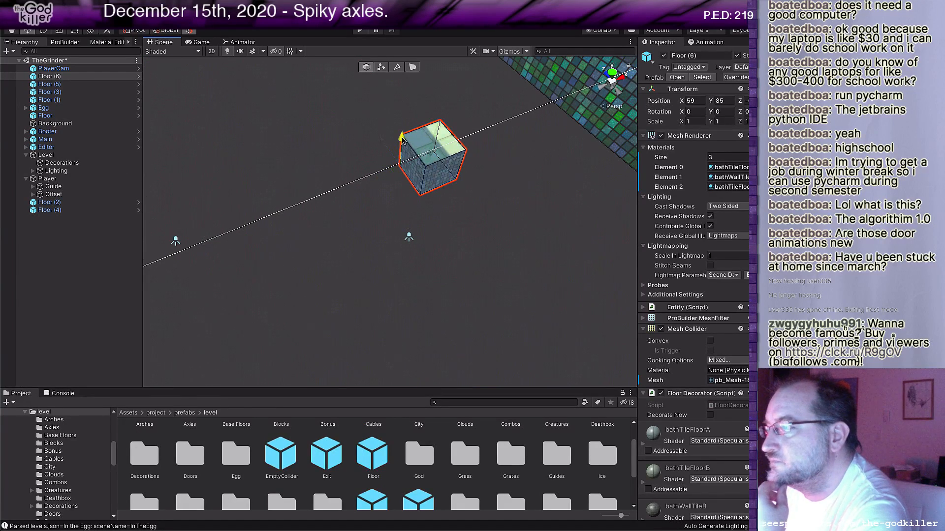
# Lower the new Floor block to Y 84, stretch it along Z into a long bar, and widen it along X into a rectangular slab.
pyautogui.moveTo(402, 140); pyautogui.dragTo(444, 210)
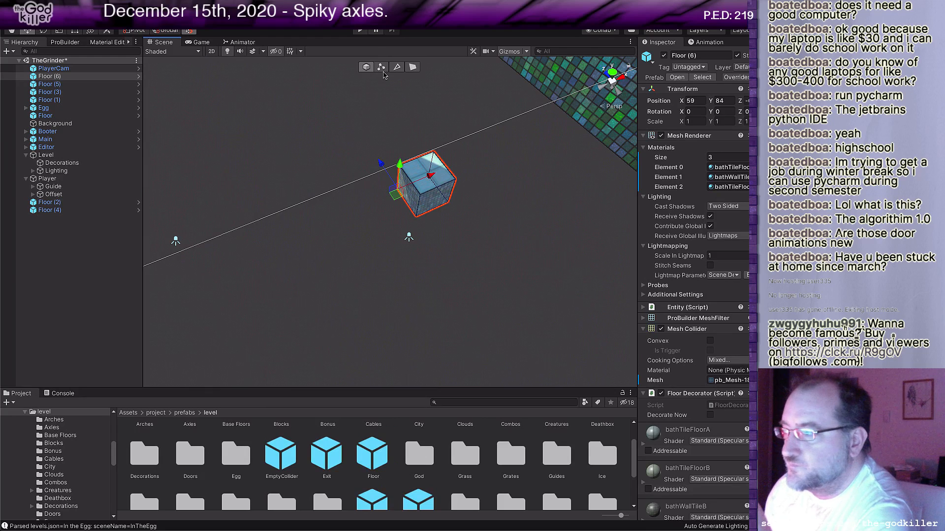
pyautogui.click(412, 67)
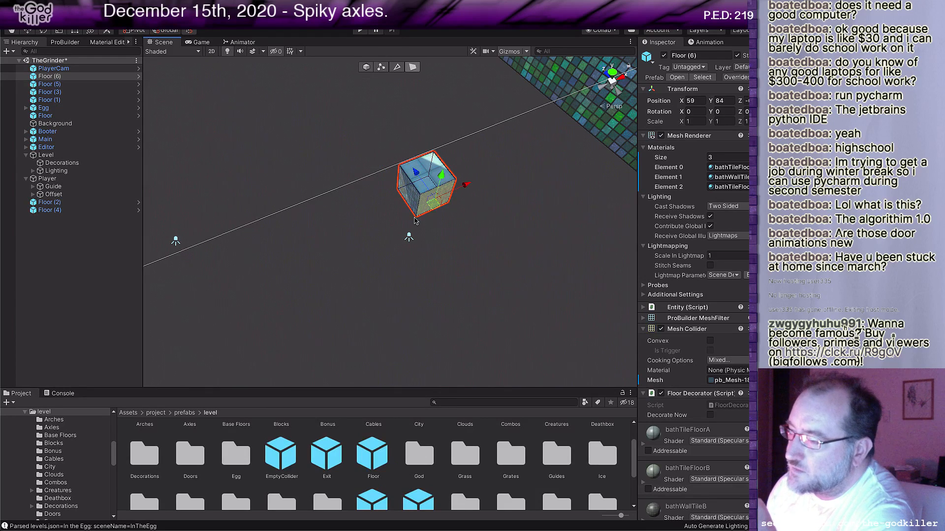
pyautogui.scroll(-3, 413, 221)
pyautogui.moveTo(413, 222); pyautogui.dragTo(419, 279)
pyautogui.scroll(-2, 442, 266)
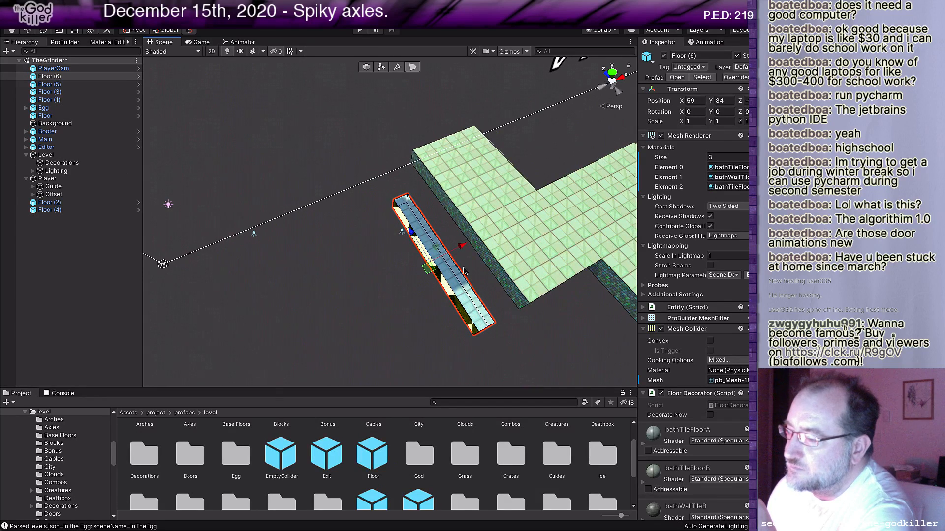
pyautogui.moveTo(466, 251); pyautogui.dragTo(319, 314)
pyautogui.scroll(-3, 368, 284)
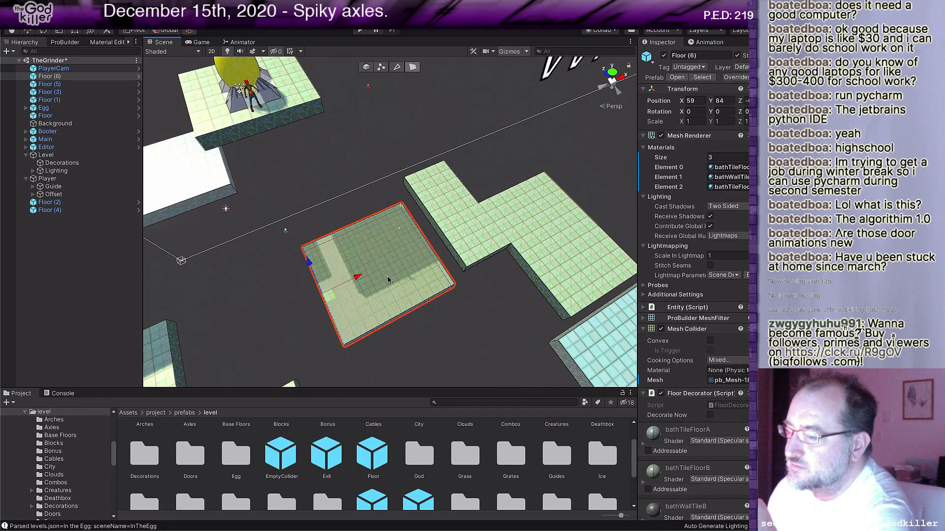
# Examine the level layout from above, checking the gaps between the new slab, the Egg platform and the surrounding stepped floors.
pyautogui.keyDown('alt'); pyautogui.moveTo(247, 284); pyautogui.dragTo(408, 297); pyautogui.keyUp('alt')
pyautogui.press('f')
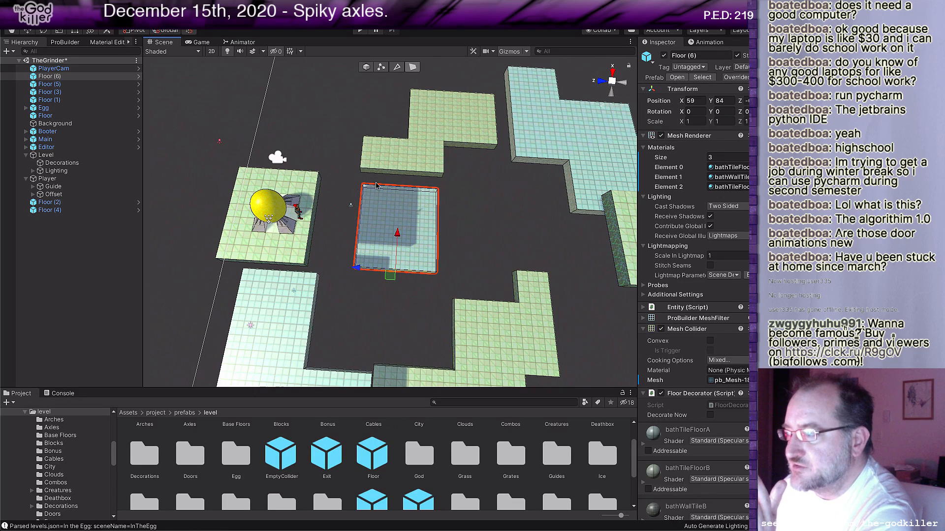
pyautogui.moveTo(288, 174); pyautogui.dragTo(459, 206, button='right')
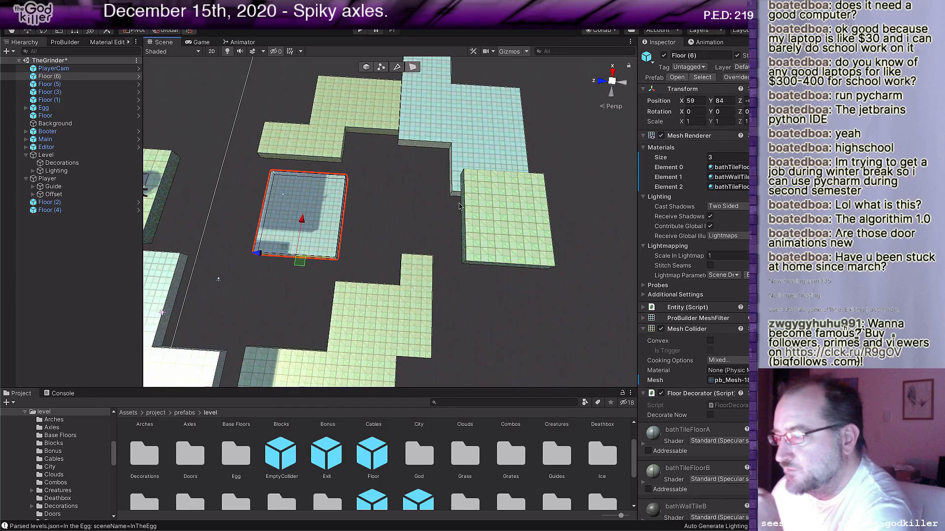
pyautogui.click(369, 67)
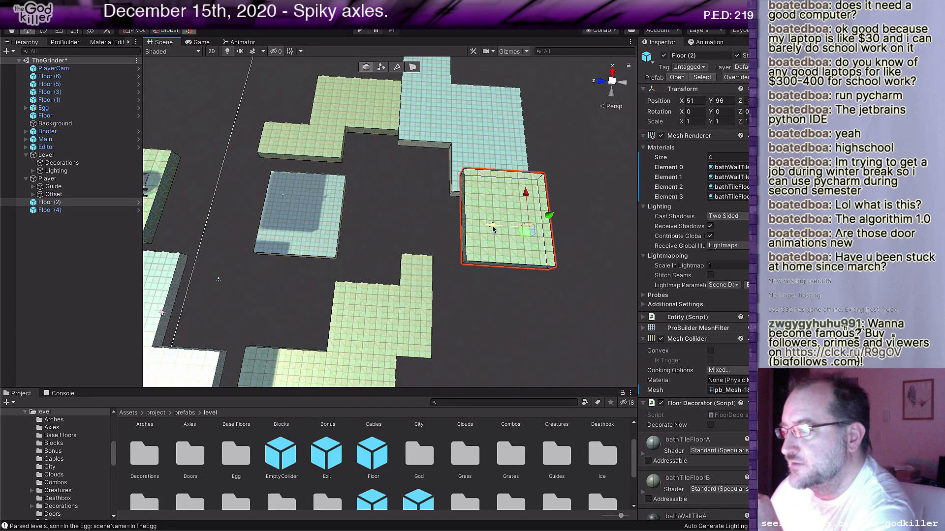
pyautogui.moveTo(488, 226)
pyautogui.mouseDown()
pyautogui.moveTo(197, 205)
pyautogui.moveTo(489, 209)
pyautogui.mouseUp()
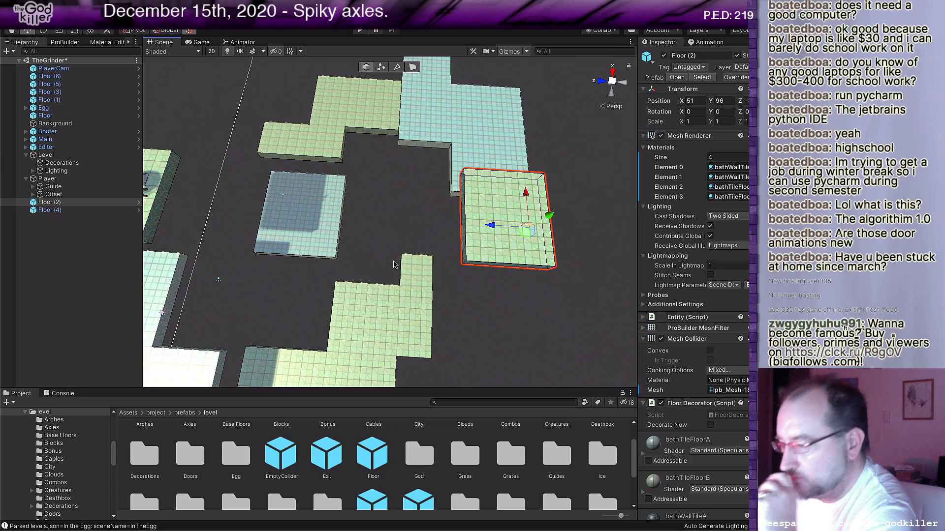
pyautogui.scroll(-3, 365, 288)
pyautogui.moveTo(363, 285); pyautogui.dragTo(319, 294, button='middle')
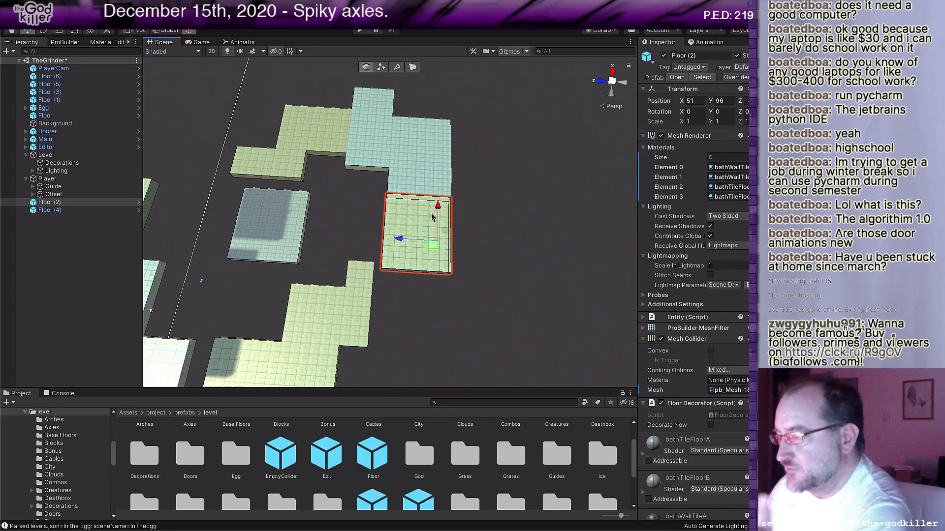
pyautogui.moveTo(413, 224); pyautogui.dragTo(458, 249, button='middle')
pyautogui.scroll(2, 457, 274)
pyautogui.scroll(1, 457, 274)
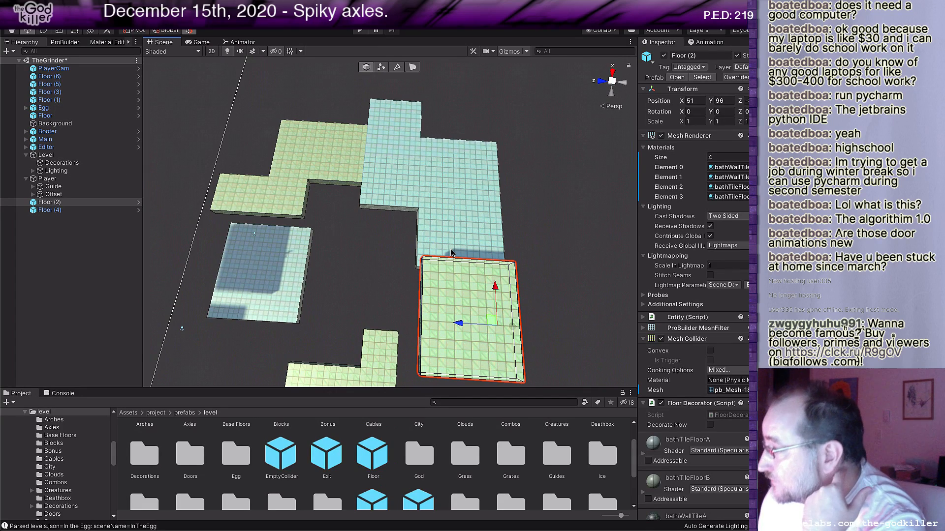
pyautogui.moveTo(362, 224); pyautogui.dragTo(462, 192, button='middle')
pyautogui.scroll(-2, 461, 192)
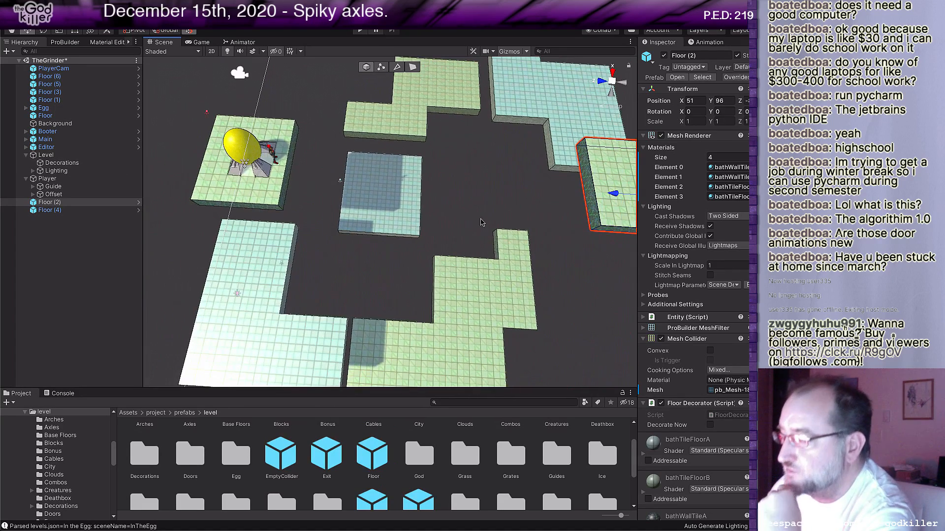
pyautogui.scroll(-1, 487, 231)
pyautogui.scroll(-1, 492, 239)
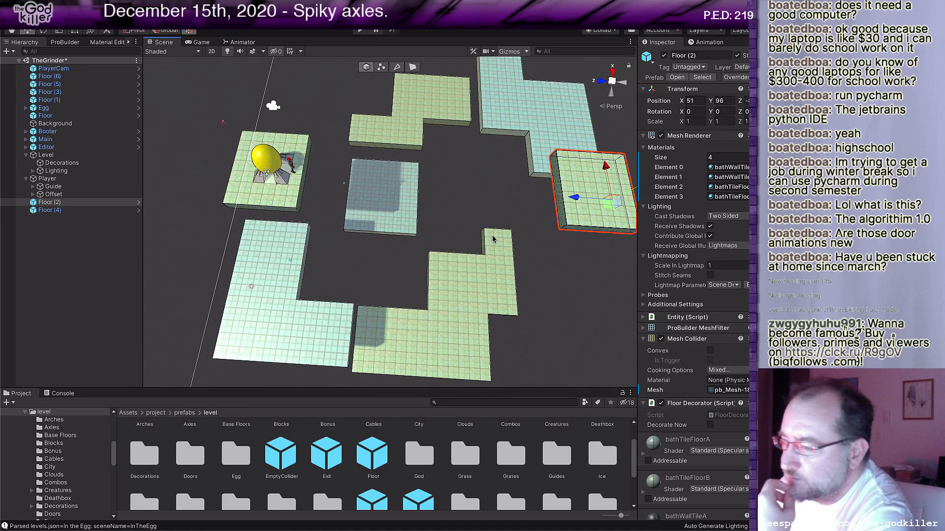
pyautogui.moveTo(480, 252)
pyautogui.mouseDown(button='middle')
pyautogui.moveTo(473, 242)
pyautogui.moveTo(439, 261)
pyautogui.moveTo(469, 239)
pyautogui.mouseUp(button='middle')
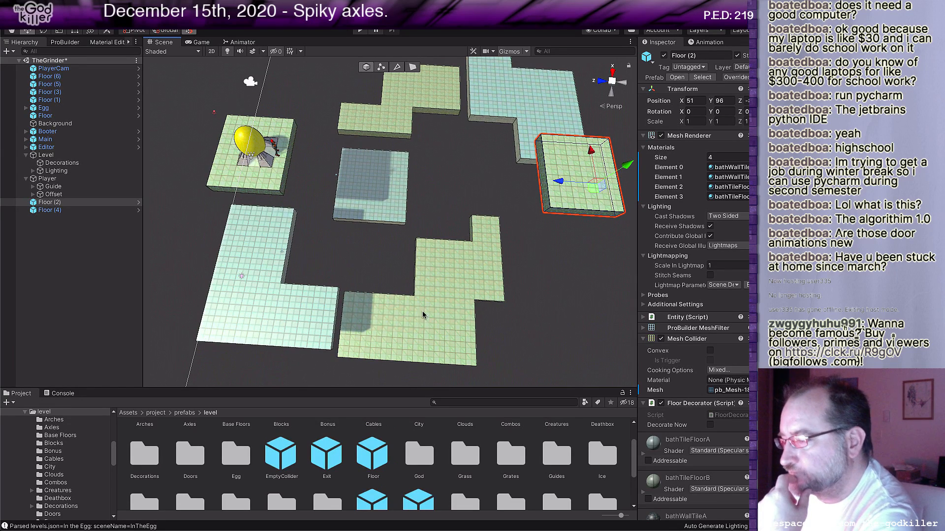
pyautogui.scroll(-3, 422, 320)
pyautogui.scroll(10, 423, 322)
pyautogui.moveTo(422, 323); pyautogui.dragTo(410, 292, button='middle')
pyautogui.moveTo(410, 292); pyautogui.dragTo(422, 133, button='right')
pyautogui.moveTo(436, 289); pyautogui.dragTo(429, 264, button='middle')
pyautogui.moveTo(490, 248); pyautogui.dragTo(483, 291, button='right')
pyautogui.moveTo(483, 290); pyautogui.dragTo(442, 319, button='middle')
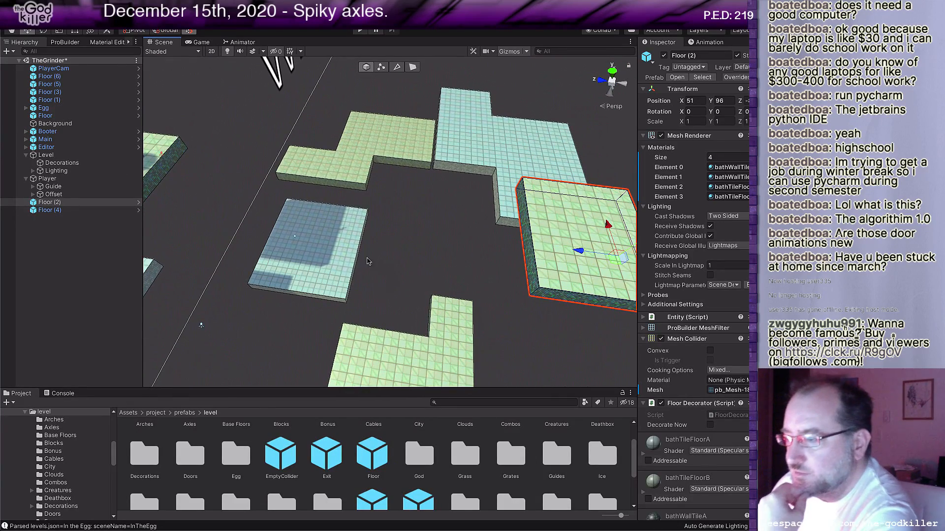
# Push the long side face of the central slab inward along the Z axis to make the slab narrower.
pyautogui.click(331, 247)
pyautogui.press('f')
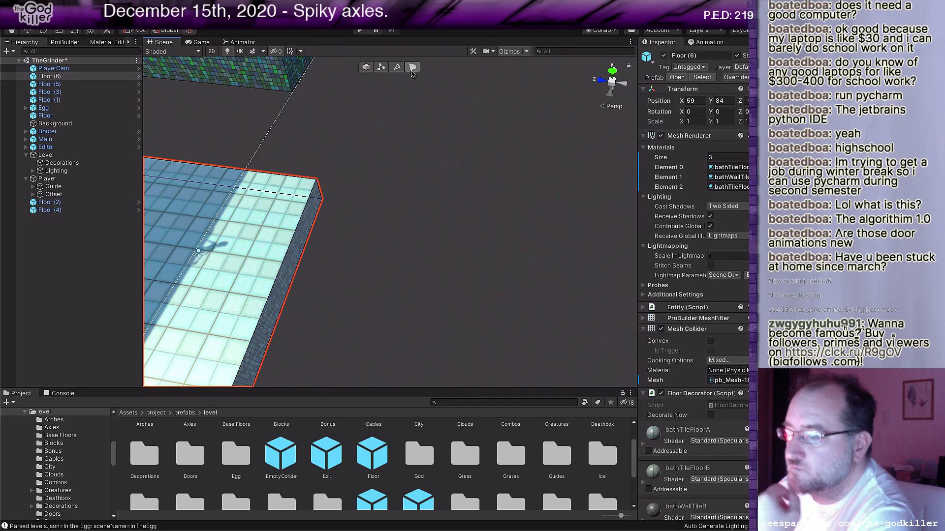
pyautogui.click(277, 314)
pyautogui.scroll(-5, 312, 312)
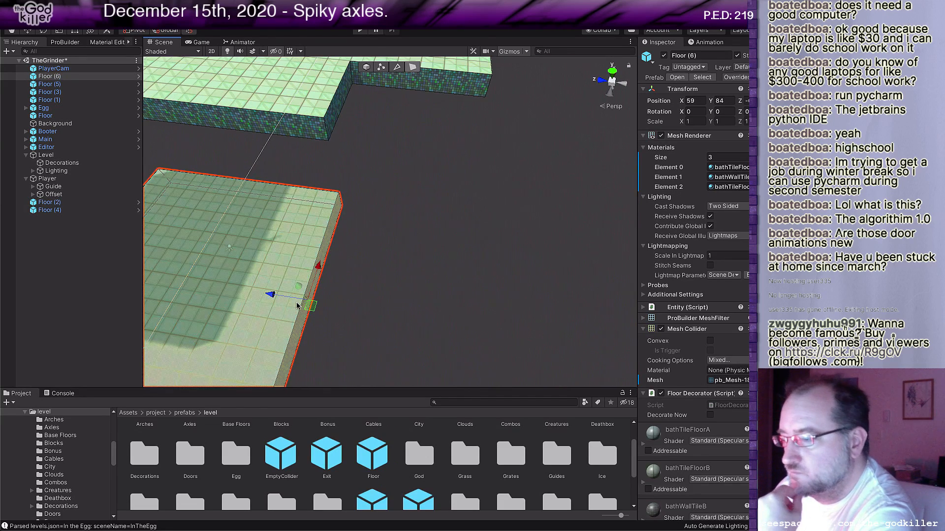
pyautogui.moveTo(276, 297); pyautogui.dragTo(198, 284)
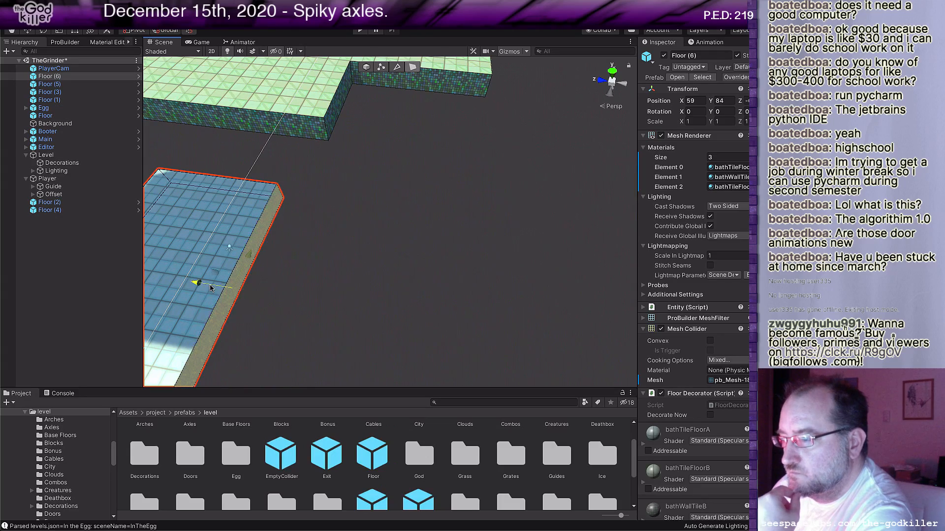
pyautogui.scroll(-2, 322, 300)
pyautogui.keyDown('alt'); pyautogui.moveTo(322, 306); pyautogui.dragTo(460, 291); pyautogui.keyUp('alt')
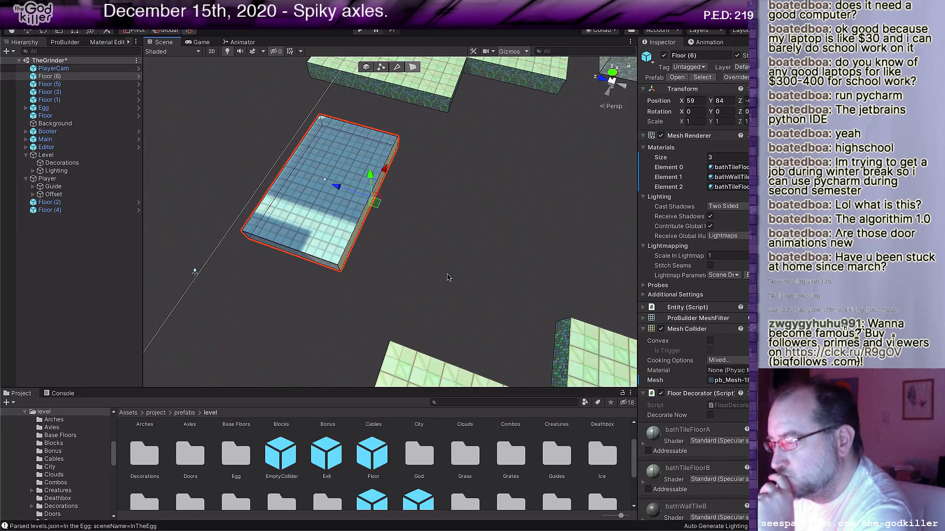
# Add another Floor prefab block beside the slab's corner at X 50 and Y 84, and stretch it along X to match the slab's length.
pyautogui.moveTo(370, 451); pyautogui.dragTo(346, 277)
pyautogui.moveTo(372, 253); pyautogui.dragTo(191, 200, button='right')
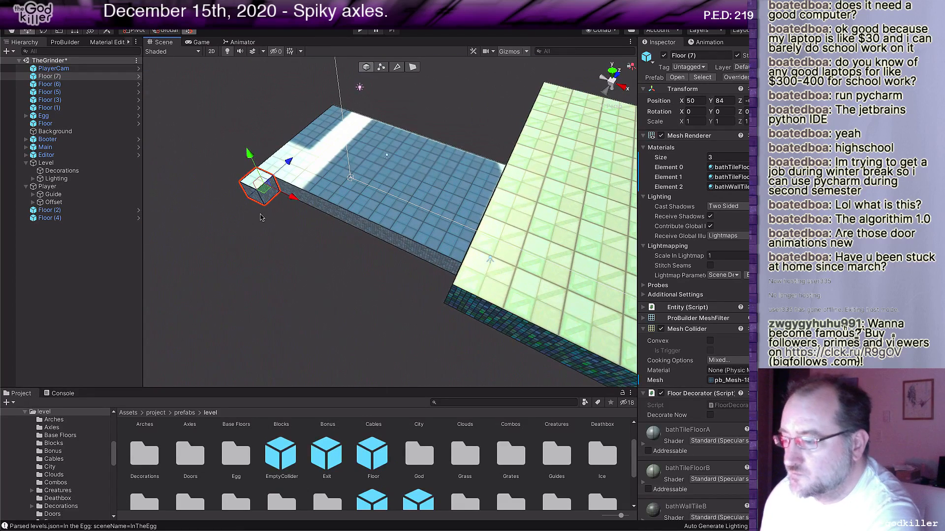
pyautogui.press('g')
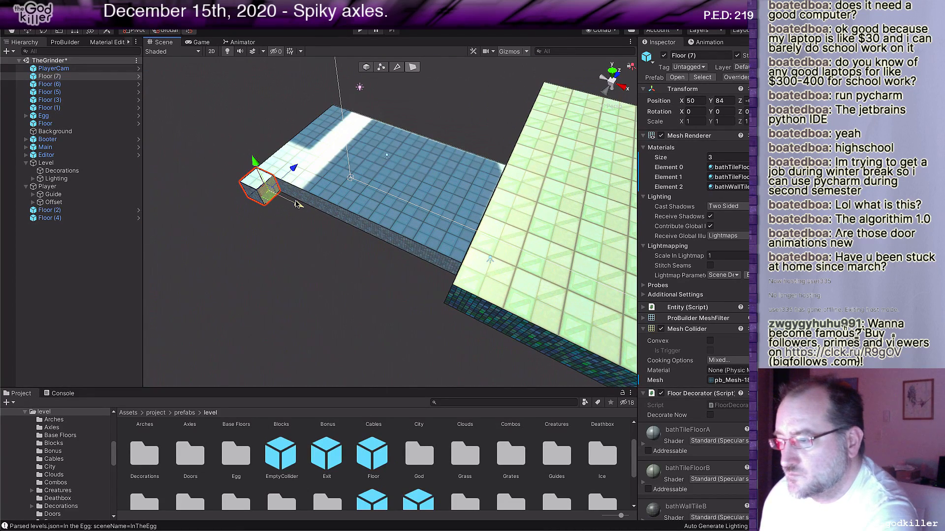
pyautogui.moveTo(296, 204); pyautogui.dragTo(444, 310)
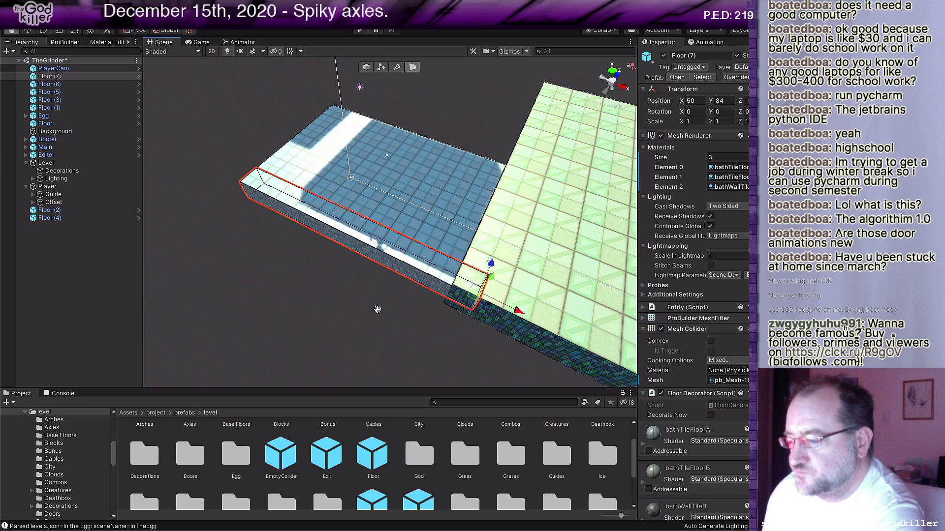
# Pull the new bar's long outer face outward along the Z axis to form a second rectangular slab.
pyautogui.moveTo(377, 309); pyautogui.dragTo(413, 189, button='middle')
pyautogui.click(441, 162)
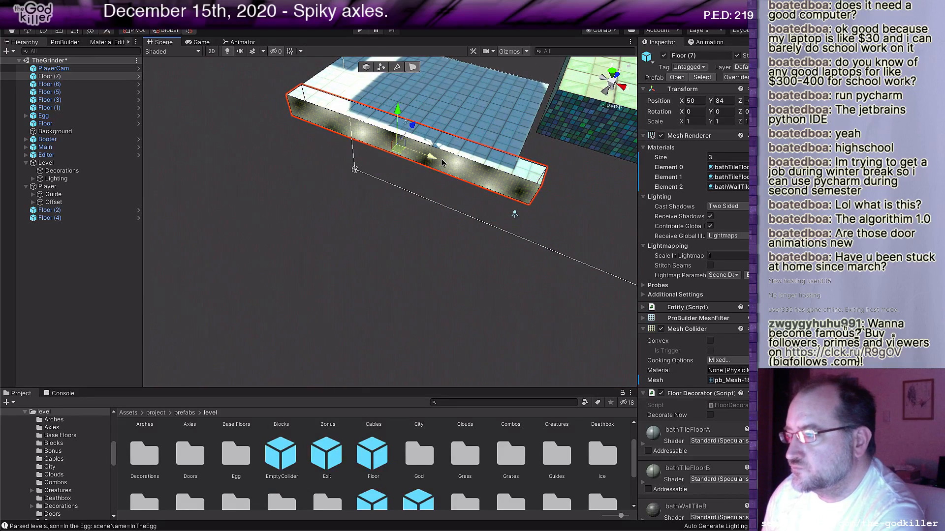
pyautogui.moveTo(415, 126); pyautogui.dragTo(350, 192)
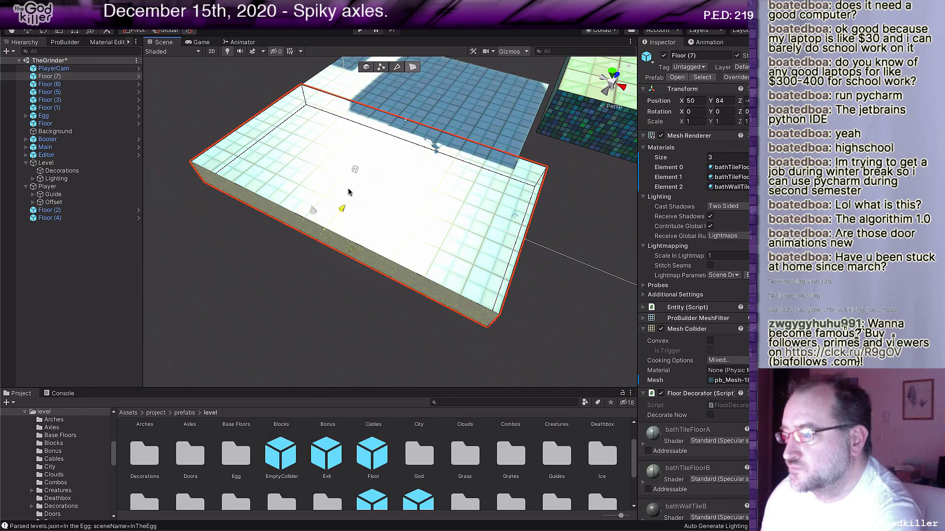
pyautogui.moveTo(241, 246); pyautogui.dragTo(435, 289, button='right')
pyautogui.scroll(-5, 385, 281)
pyautogui.moveTo(386, 291); pyautogui.dragTo(418, 253, button='middle')
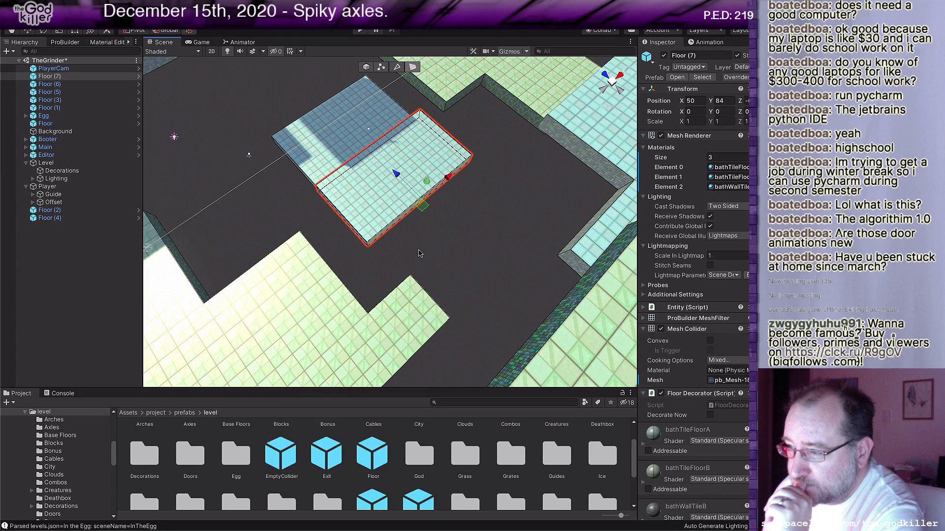
# Move the whole second slab away from the first one, placing its corner next to the narrow end of the green stepped platform.
pyautogui.click(365, 68)
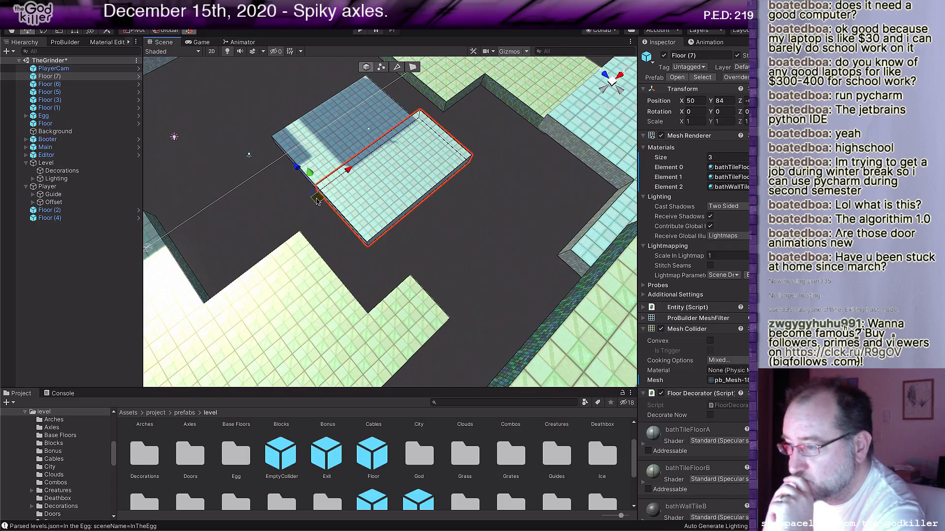
pyautogui.moveTo(323, 208); pyautogui.dragTo(389, 277)
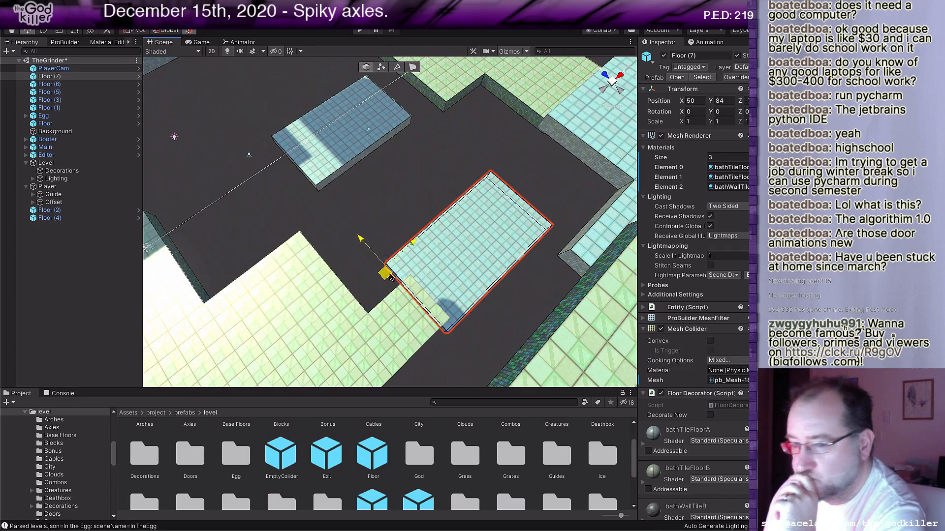
pyautogui.moveTo(427, 294); pyautogui.dragTo(382, 312, button='middle')
pyautogui.moveTo(422, 295); pyautogui.dragTo(379, 295, button='right')
pyautogui.moveTo(389, 286); pyautogui.dragTo(415, 324, button='middle')
pyautogui.scroll(2, 415, 325)
pyautogui.moveTo(511, 317); pyautogui.dragTo(500, 307, button='right')
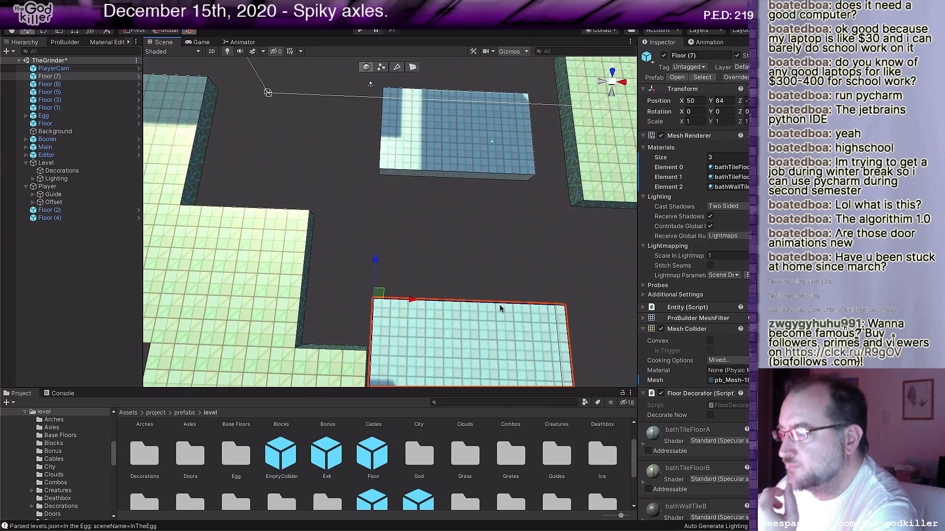
# Push in the second slab's far end face along X and extrude it back out to form a separate short end section.
pyautogui.moveTo(500, 308); pyautogui.dragTo(436, 315, button='middle')
pyautogui.scroll(3, 410, 272)
pyautogui.moveTo(436, 315); pyautogui.dragTo(291, 270, button='right')
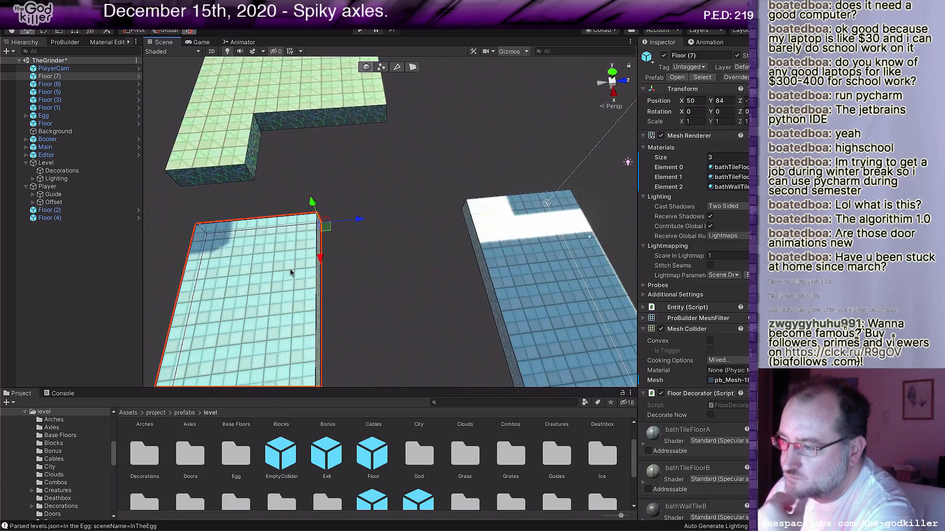
pyautogui.moveTo(439, 302); pyautogui.dragTo(439, 212, button='middle')
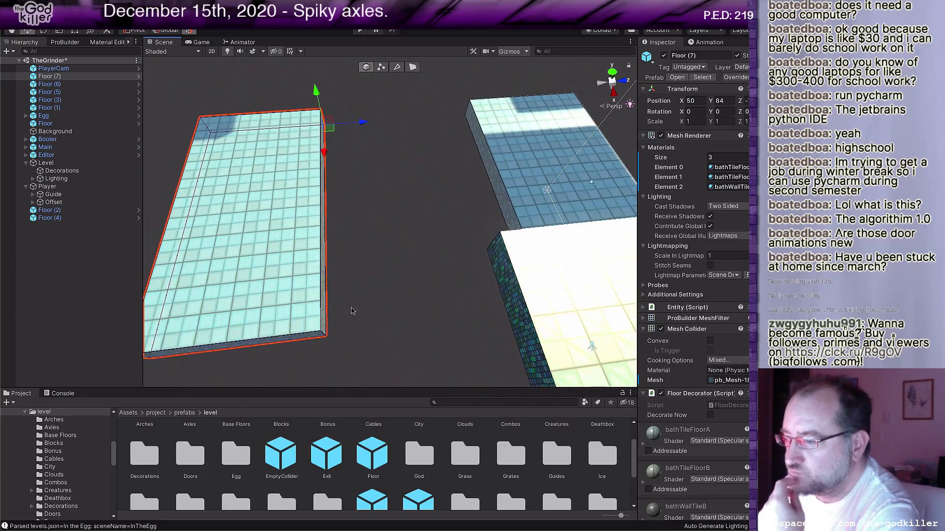
pyautogui.moveTo(354, 318); pyautogui.dragTo(379, 296, button='middle')
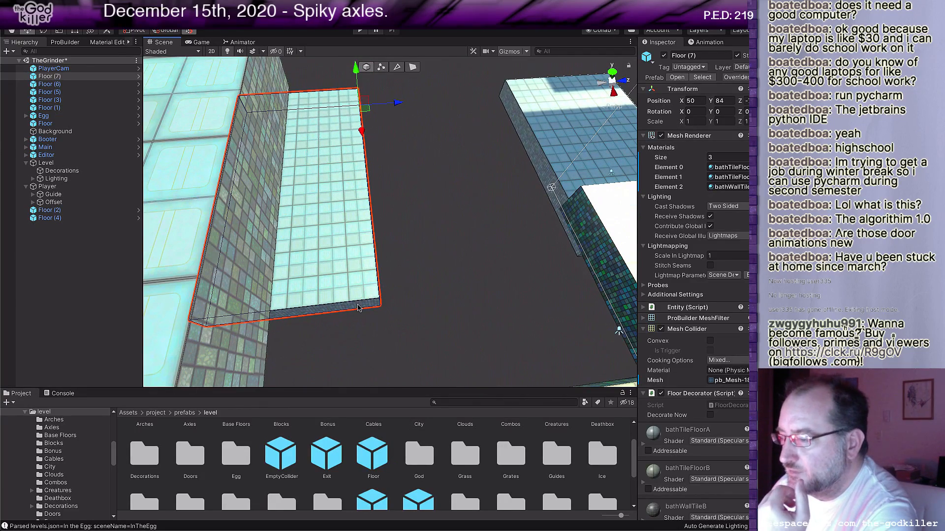
pyautogui.click(413, 67)
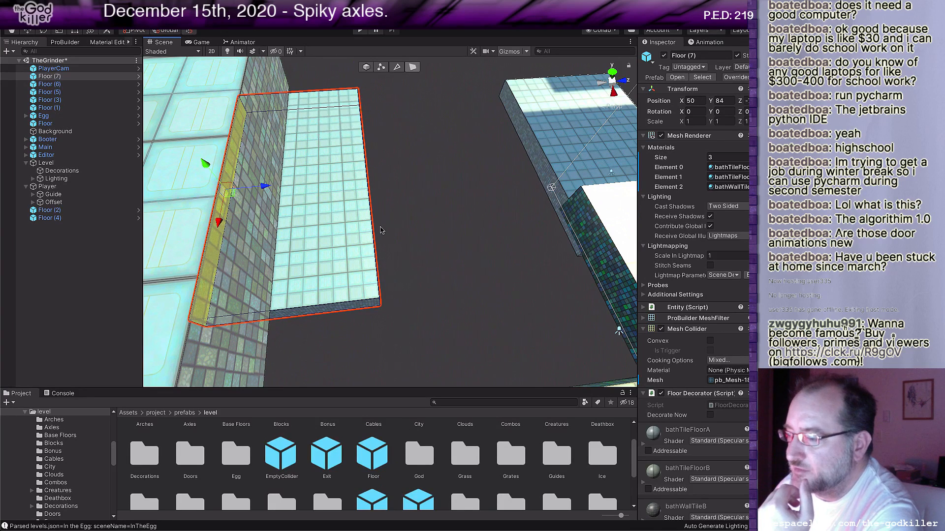
pyautogui.click(350, 307)
pyautogui.moveTo(288, 354); pyautogui.dragTo(296, 335)
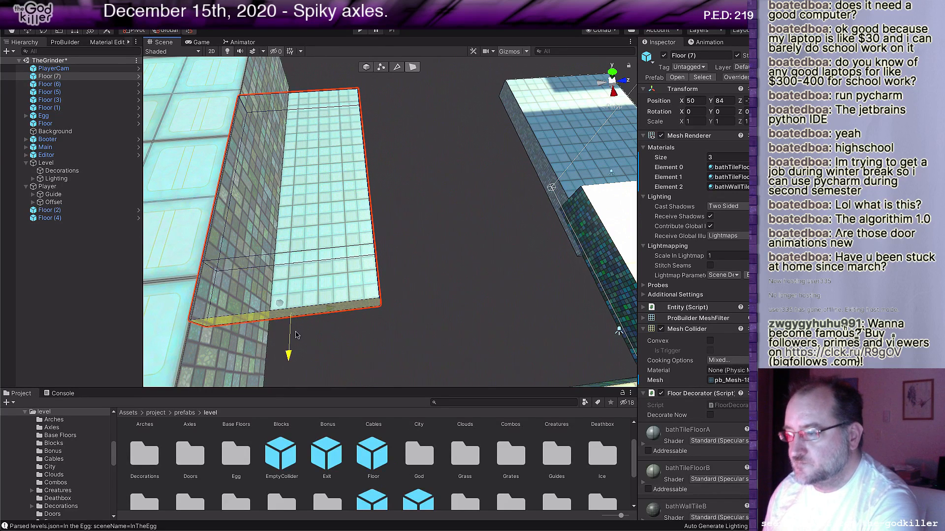
# Extrude the side face of the second slab's end section along Z toward the first slab to make an L shape.
pyautogui.moveTo(458, 375); pyautogui.dragTo(282, 276, button='middle')
pyautogui.click(268, 288)
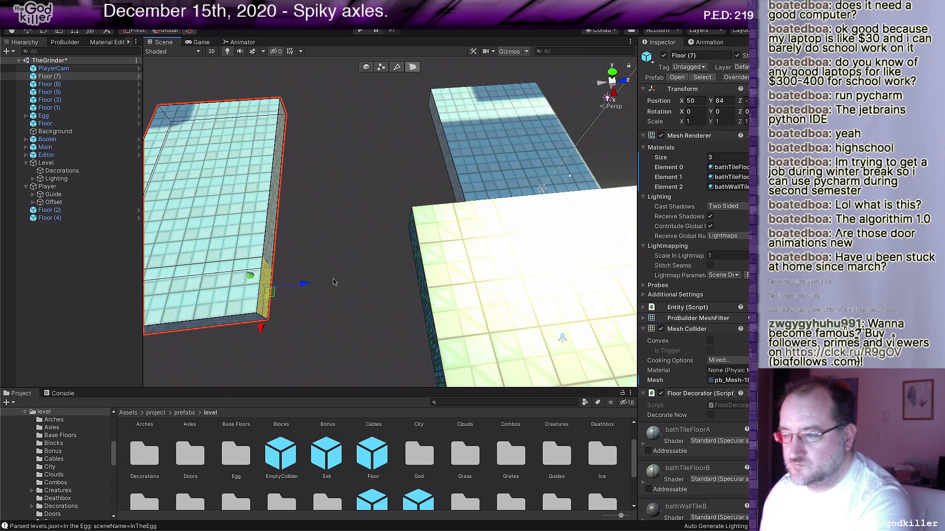
pyautogui.keyDown('shift'); pyautogui.moveTo(311, 288); pyautogui.dragTo(412, 283); pyautogui.keyUp('shift')
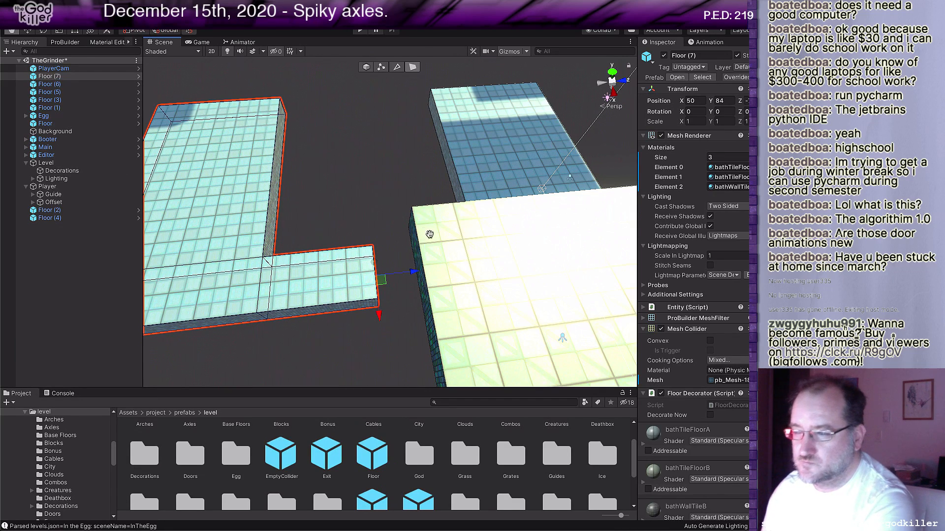
# Extrude the first slab's end face outward along X, and the resulting section's side face along Z, to make an L shape.
pyautogui.keyDown('alt'); pyautogui.moveTo(429, 234); pyautogui.dragTo(485, 287); pyautogui.keyUp('alt')
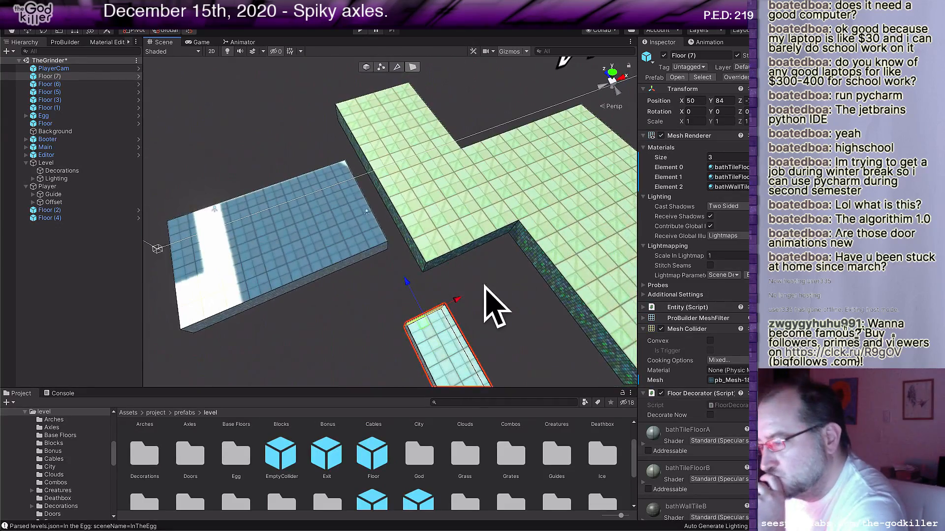
pyautogui.moveTo(487, 301); pyautogui.dragTo(457, 261, button='middle')
pyautogui.click(438, 250)
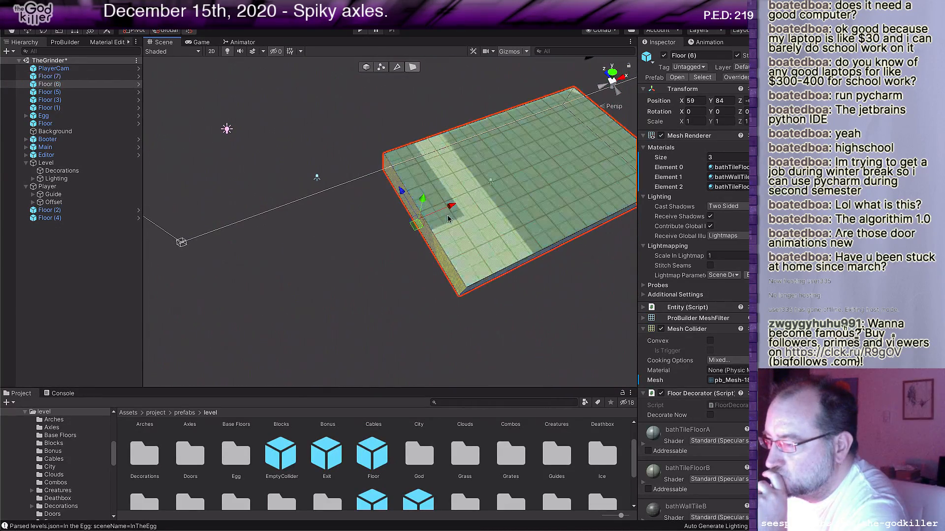
pyautogui.moveTo(447, 219)
pyautogui.mouseDown()
pyautogui.moveTo(491, 191)
pyautogui.moveTo(442, 223)
pyautogui.mouseUp()
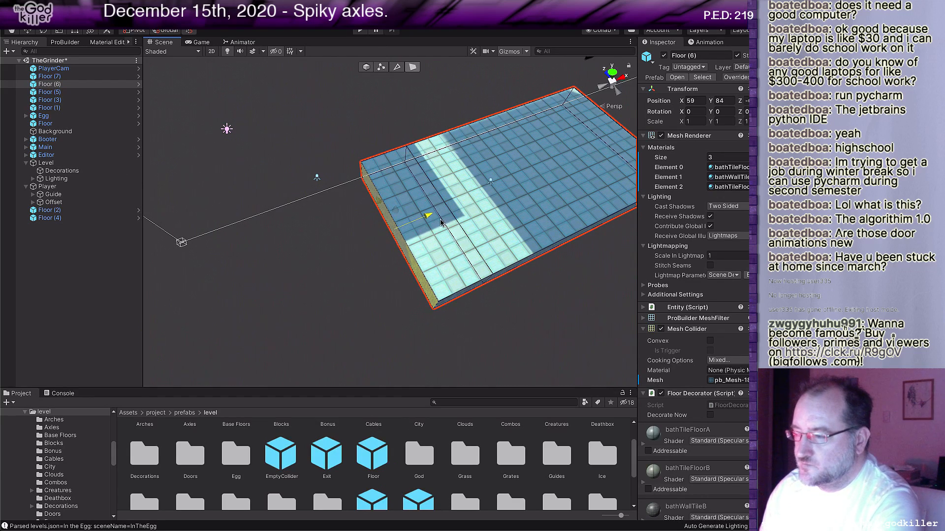
pyautogui.click(453, 300)
pyautogui.moveTo(444, 259); pyautogui.dragTo(566, 314)
pyautogui.moveTo(566, 315); pyautogui.dragTo(509, 330, button='middle')
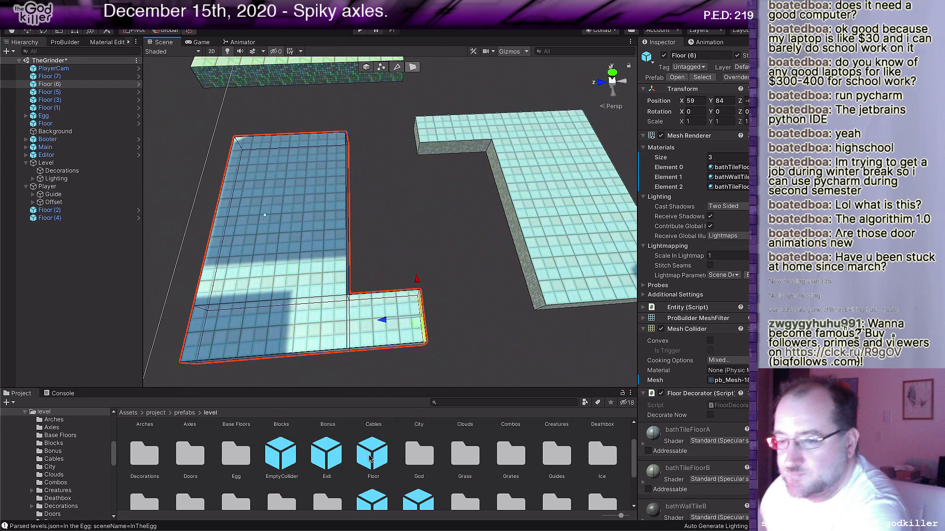
# Add another Floor prefab block over the first L-shaped slab and get it ready for moving.
pyautogui.moveTo(370, 459); pyautogui.dragTo(305, 243)
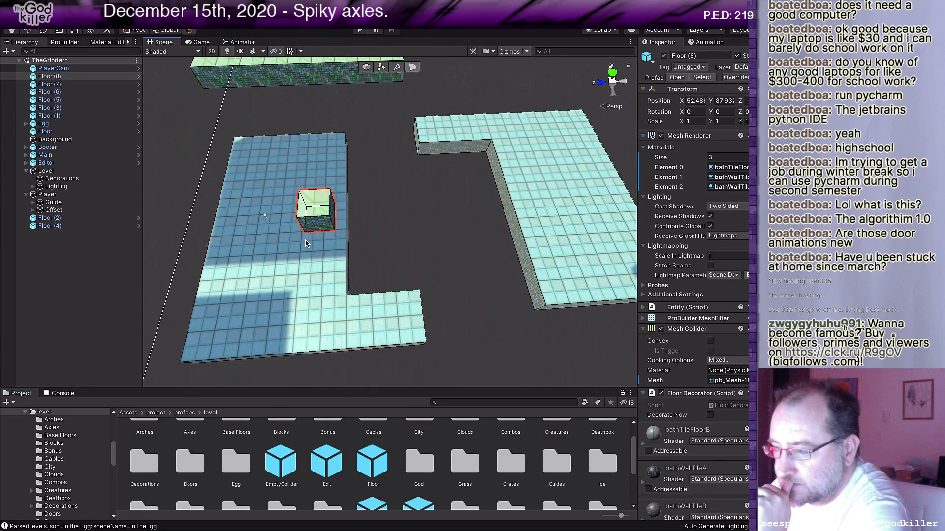
pyautogui.press('w')
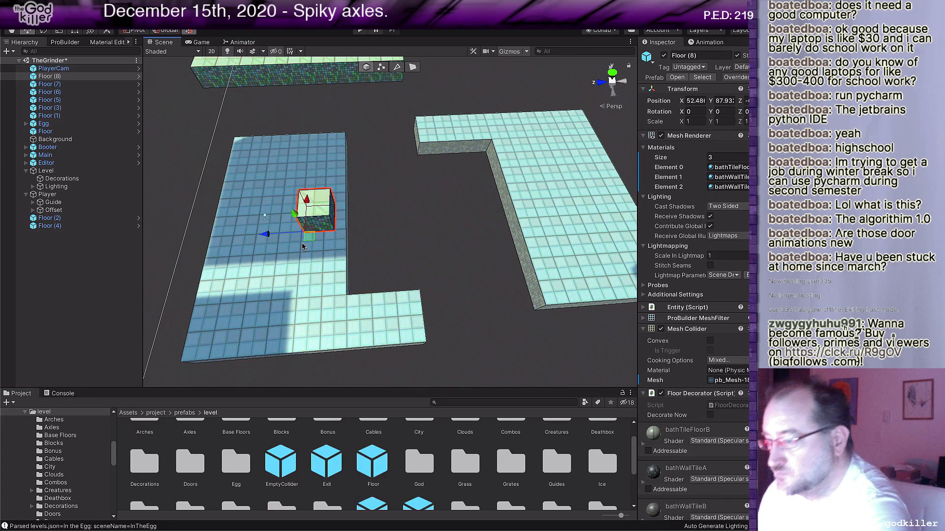
# Move the Floor (8) block off the shaded platform into the gap beside it, at X 53 and Y 80.
pyautogui.moveTo(308, 241); pyautogui.dragTo(378, 290)
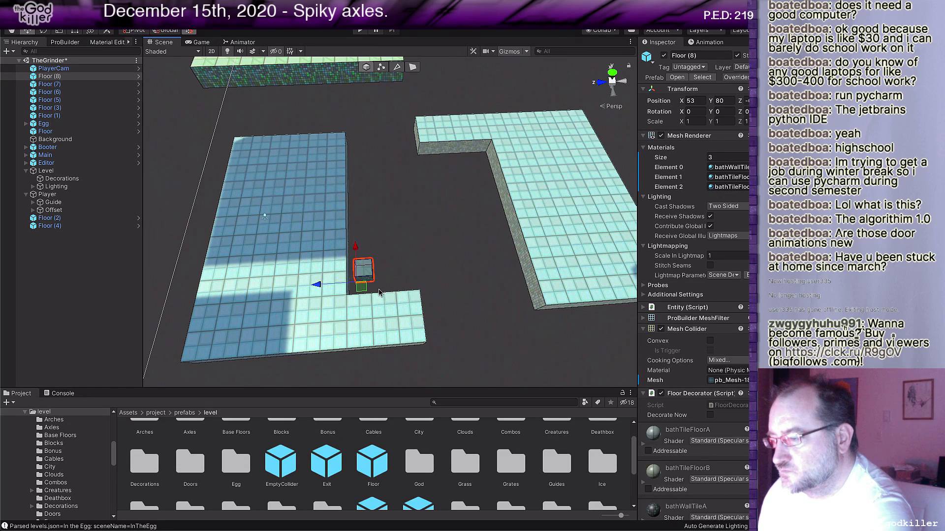
pyautogui.scroll(3, 379, 289)
pyautogui.keyDown('alt'); pyautogui.moveTo(462, 261); pyautogui.dragTo(363, 274); pyautogui.keyUp('alt')
pyautogui.moveTo(363, 275); pyautogui.dragTo(290, 201, button='middle')
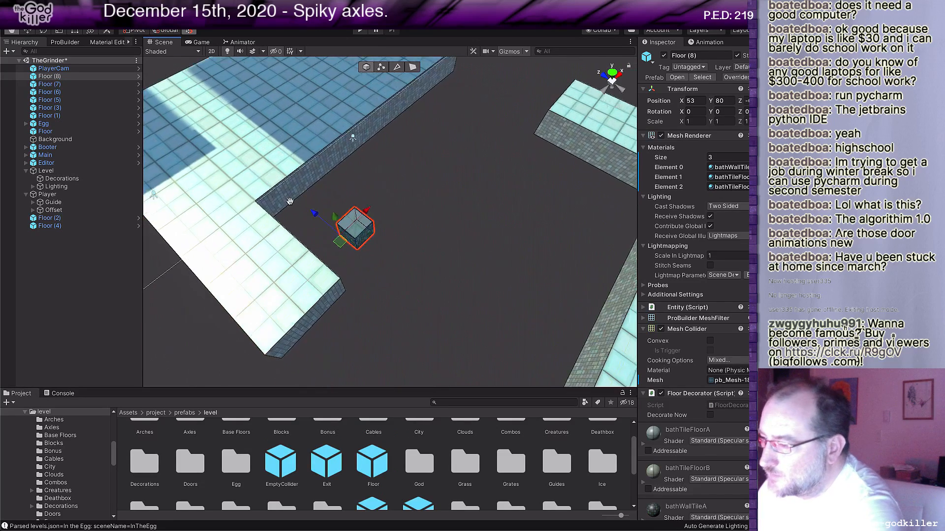
pyautogui.scroll(3, 289, 201)
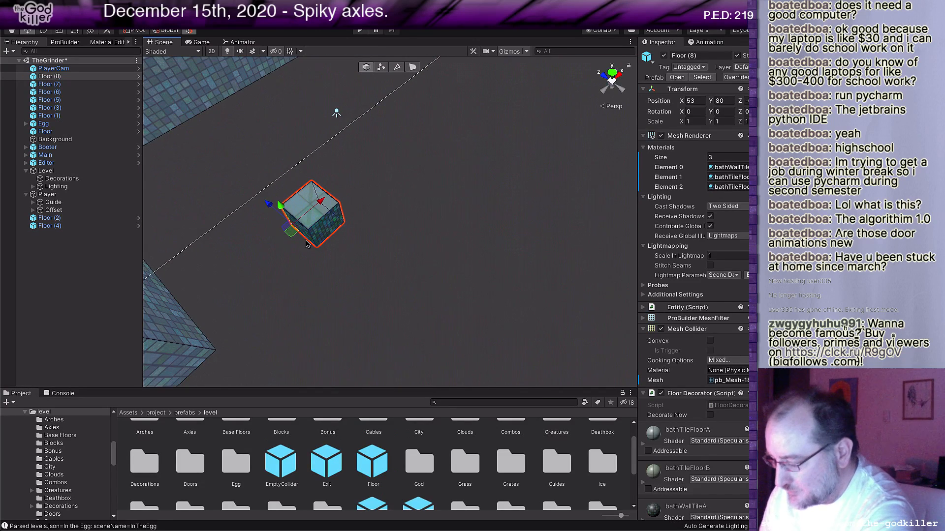
# Switch to face editing and pull two adjacent side faces of Floor (8) outward to form a rectangular slab several tiles long.
pyautogui.press('g')
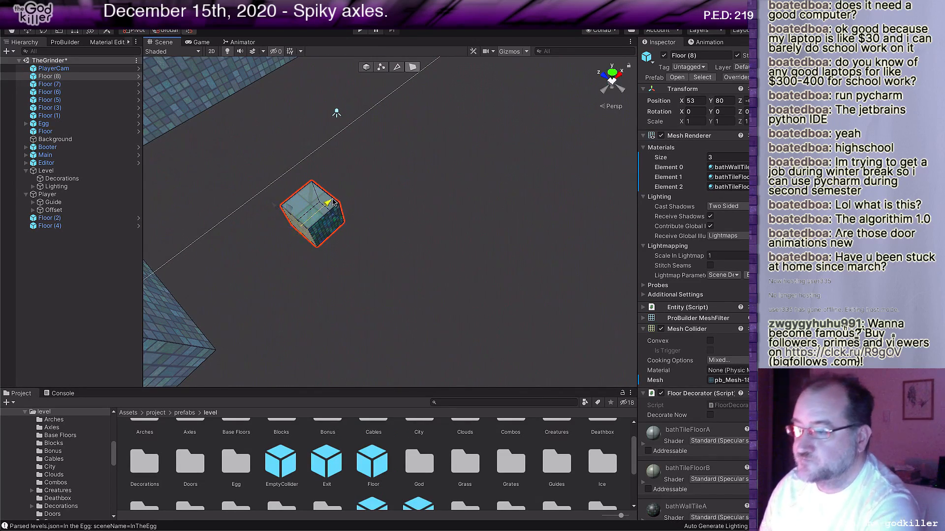
pyautogui.moveTo(333, 202); pyautogui.dragTo(265, 247)
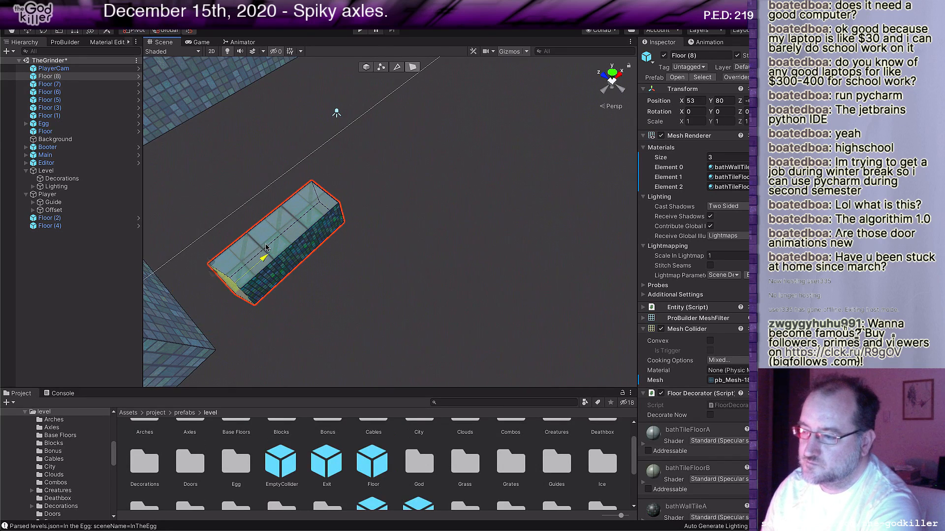
pyautogui.click(270, 234)
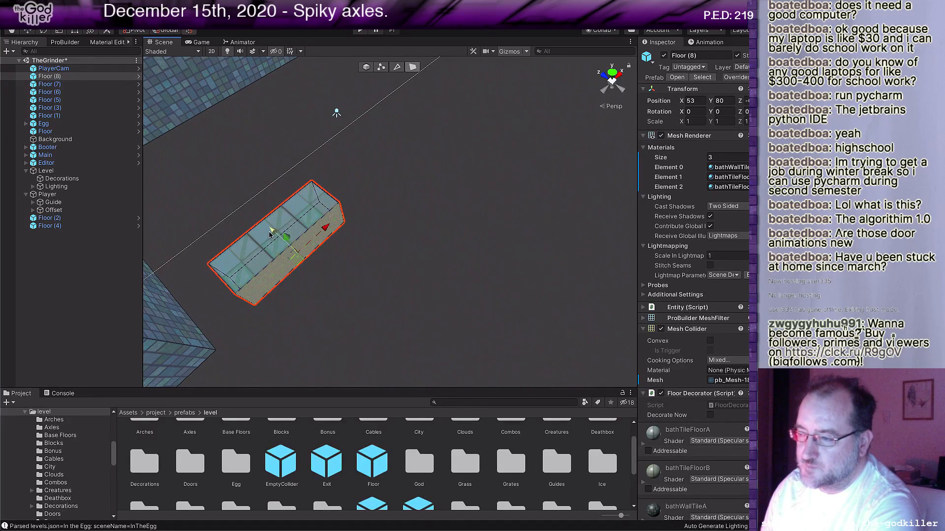
pyautogui.moveTo(272, 230); pyautogui.dragTo(484, 427)
# Pull the short end face of Floor (8) further outward along the Z axis to lengthen the slab.
pyautogui.moveTo(360, 292); pyautogui.dragTo(406, 257, button='right')
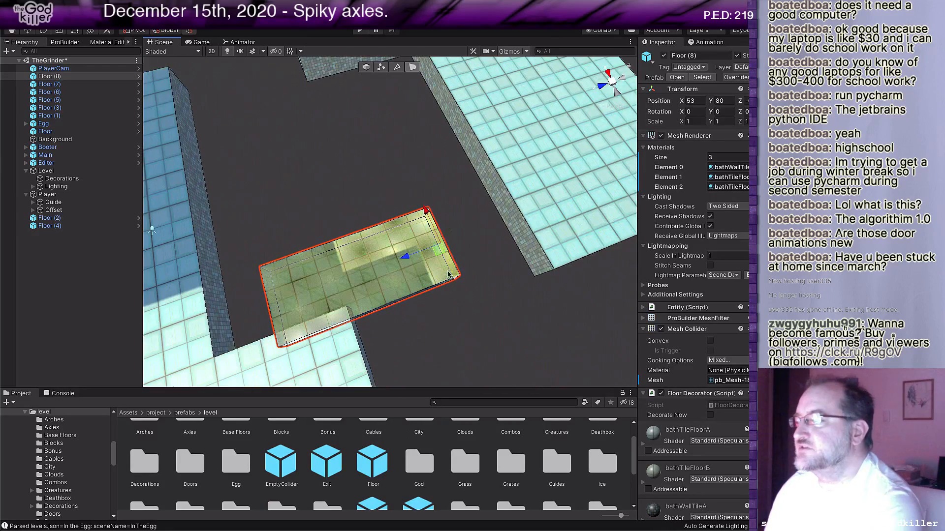
pyautogui.moveTo(407, 258); pyautogui.dragTo(394, 324, button='middle')
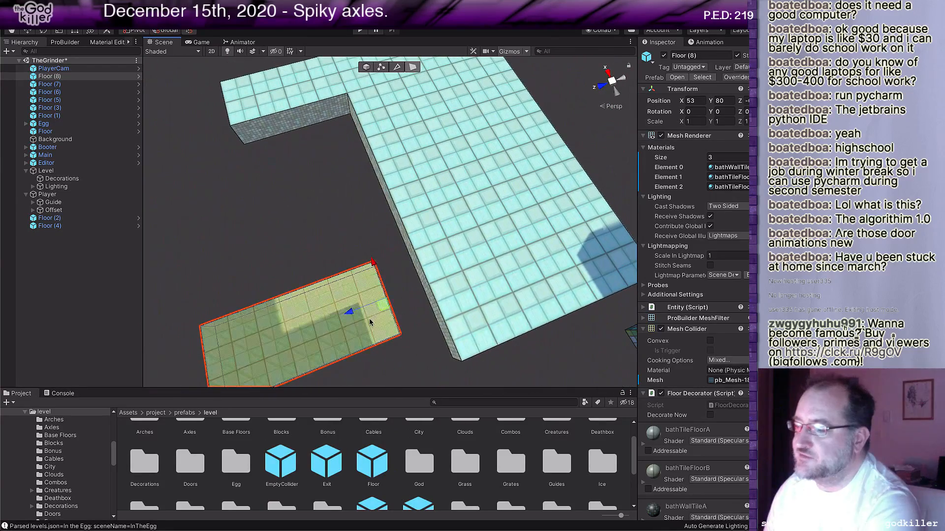
pyautogui.moveTo(353, 316); pyautogui.dragTo(364, 349)
# Pull the long side face of Floor (8) along the X axis toward the neighbouring L-shaped platform, making the slab roughly square, and deselect it.
pyautogui.moveTo(364, 349); pyautogui.dragTo(408, 363, button='right')
pyautogui.scroll(5, 408, 363)
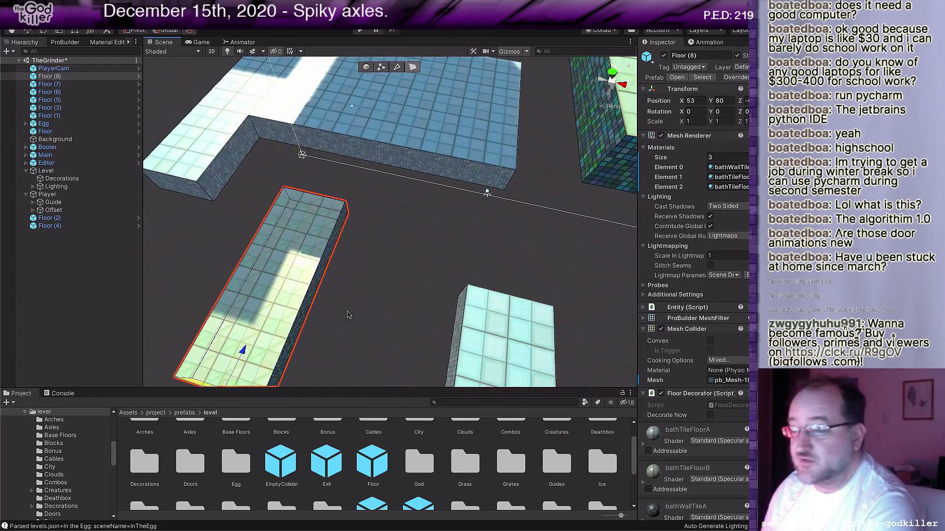
pyautogui.click(279, 317)
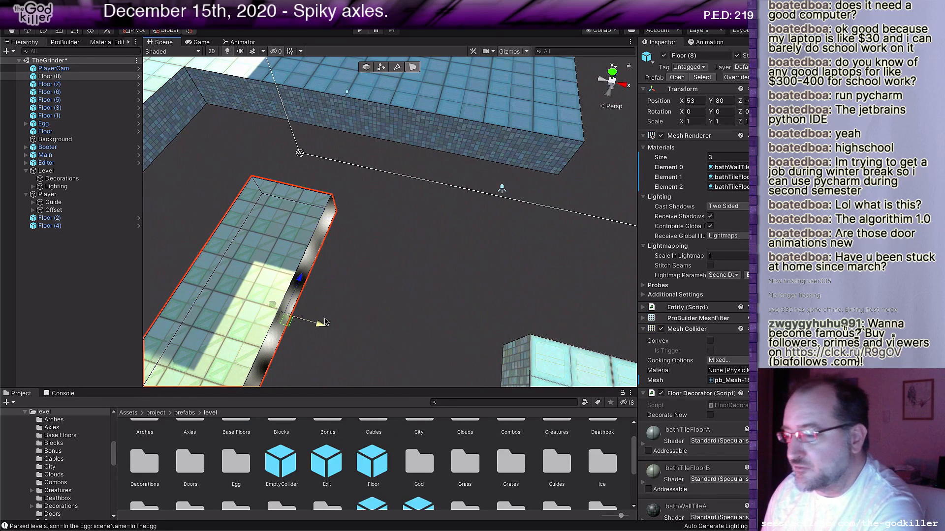
pyautogui.moveTo(327, 329); pyautogui.dragTo(463, 354)
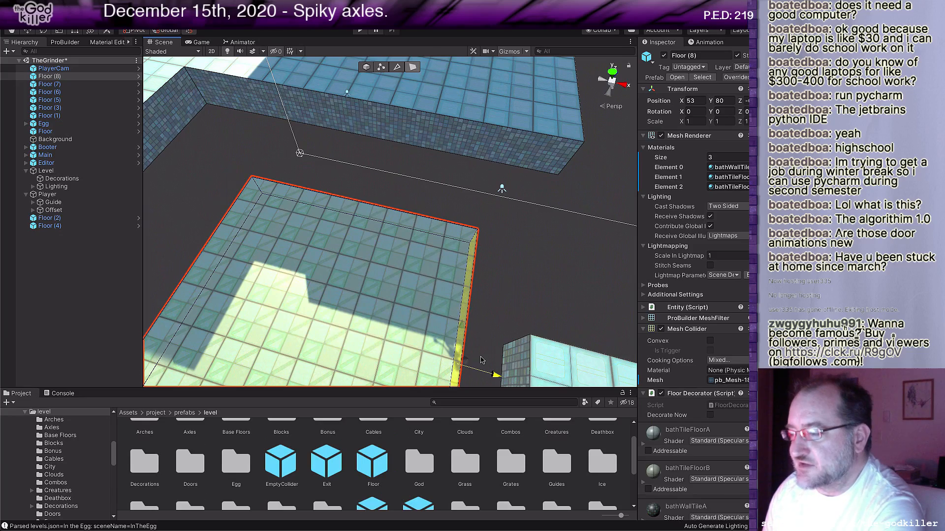
pyautogui.scroll(-3, 386, 333)
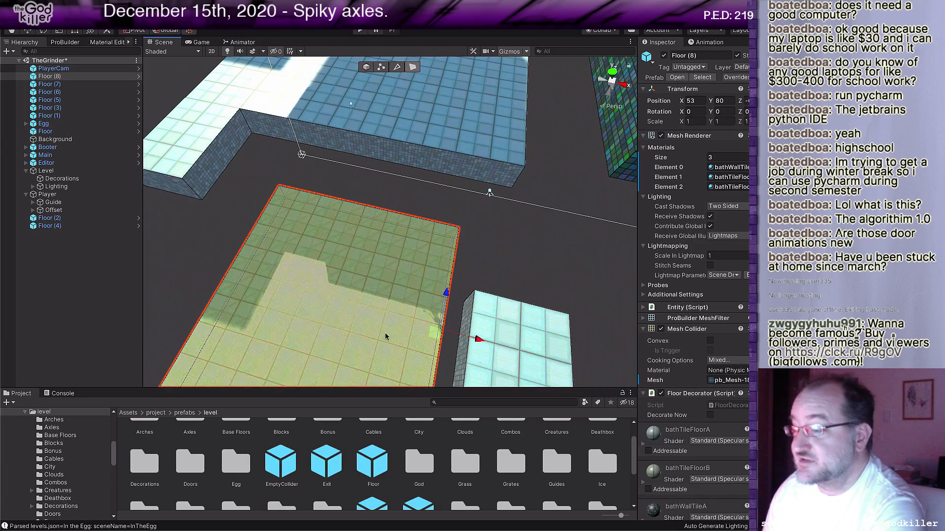
pyautogui.moveTo(296, 304); pyautogui.dragTo(359, 337, button='right')
pyautogui.scroll(-3, 359, 337)
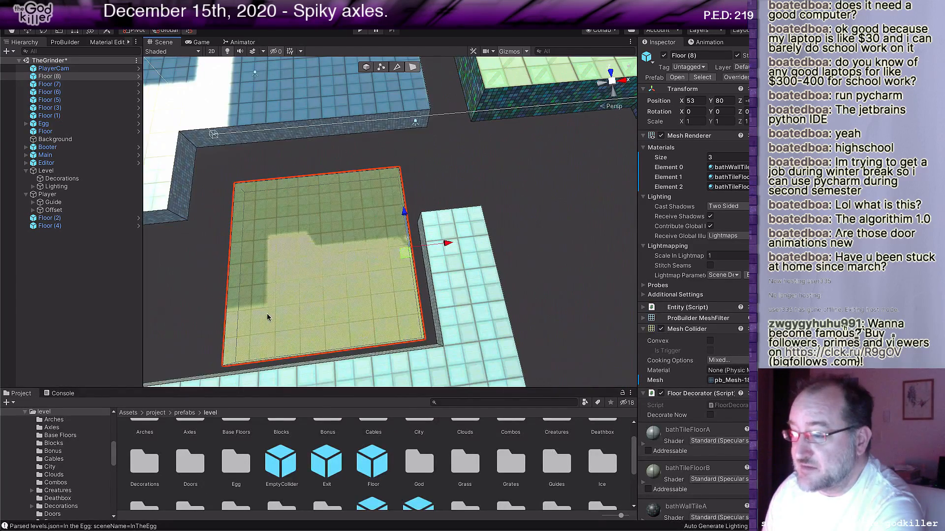
pyautogui.click(194, 301)
# Examine how the floor platforms are laid out around the new square floor, from the egg platform to the large platforms at the far end.
pyautogui.scroll(-2, 194, 301)
pyautogui.moveTo(195, 302); pyautogui.dragTo(214, 317, button='middle')
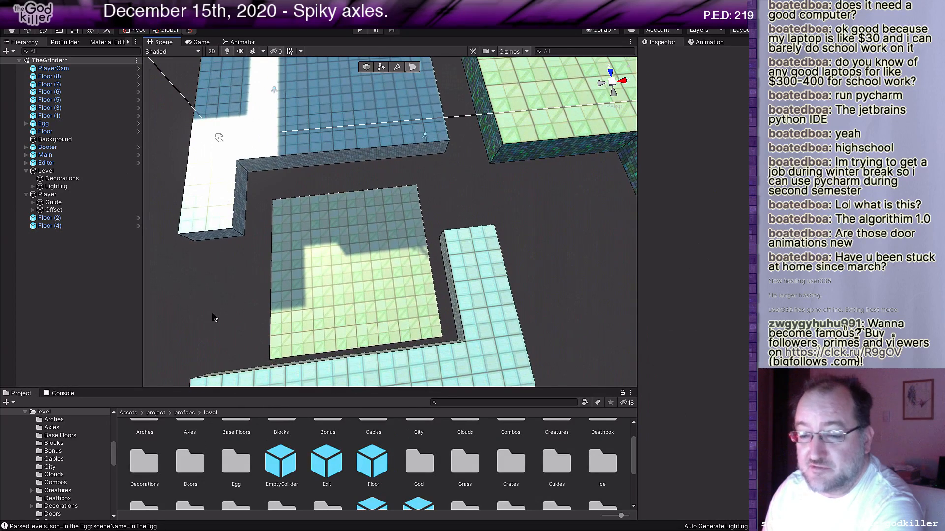
pyautogui.moveTo(482, 279); pyautogui.dragTo(471, 314, button='right')
pyautogui.moveTo(358, 215); pyautogui.dragTo(399, 267, button='middle')
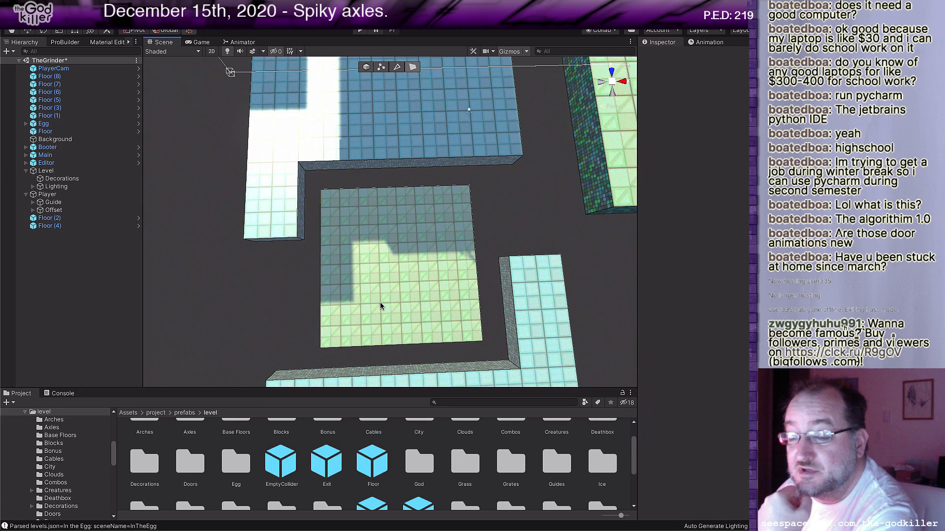
pyautogui.scroll(-3, 380, 303)
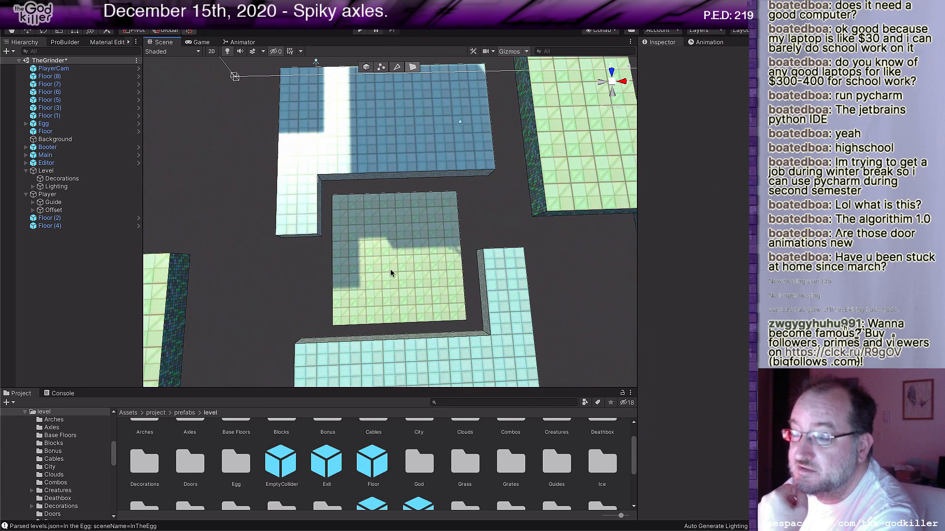
pyautogui.scroll(-2, 391, 261)
pyautogui.moveTo(392, 253); pyautogui.dragTo(401, 312, button='middle')
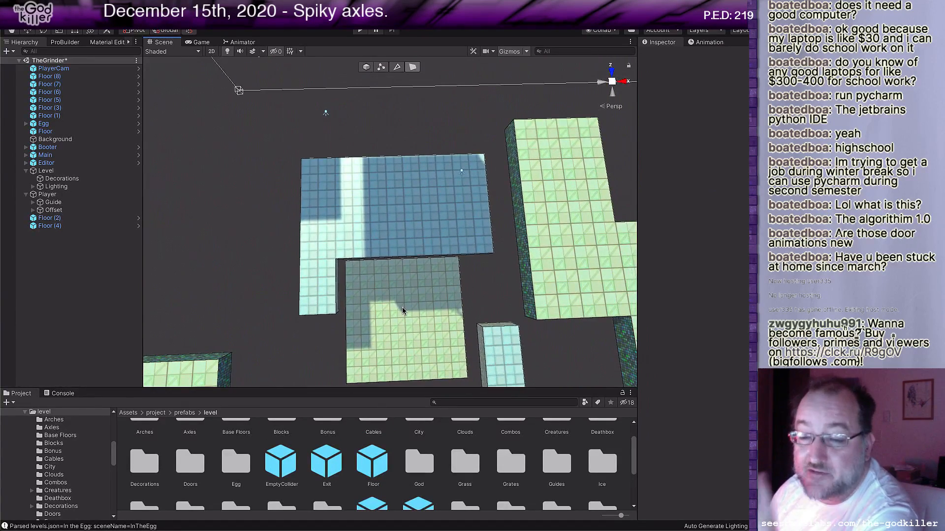
pyautogui.scroll(-5, 403, 311)
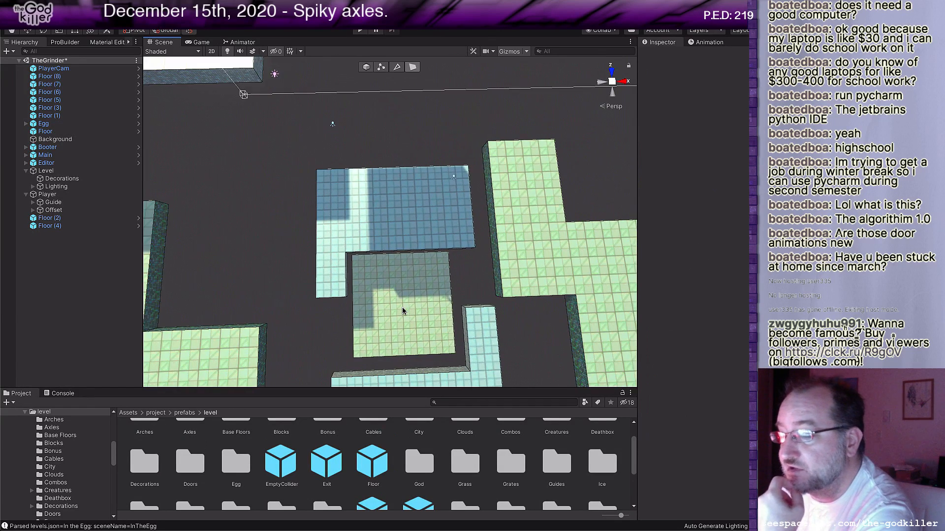
pyautogui.scroll(-1, 407, 310)
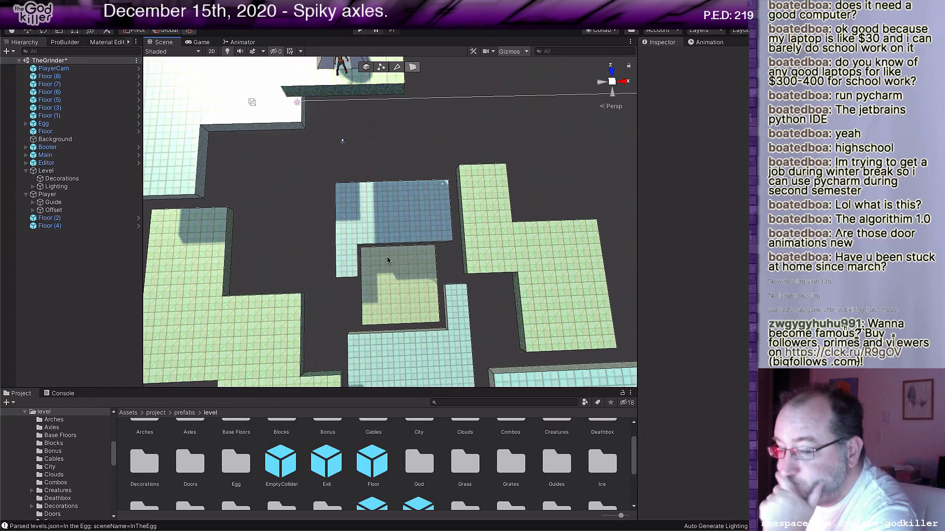
pyautogui.scroll(-4, 390, 275)
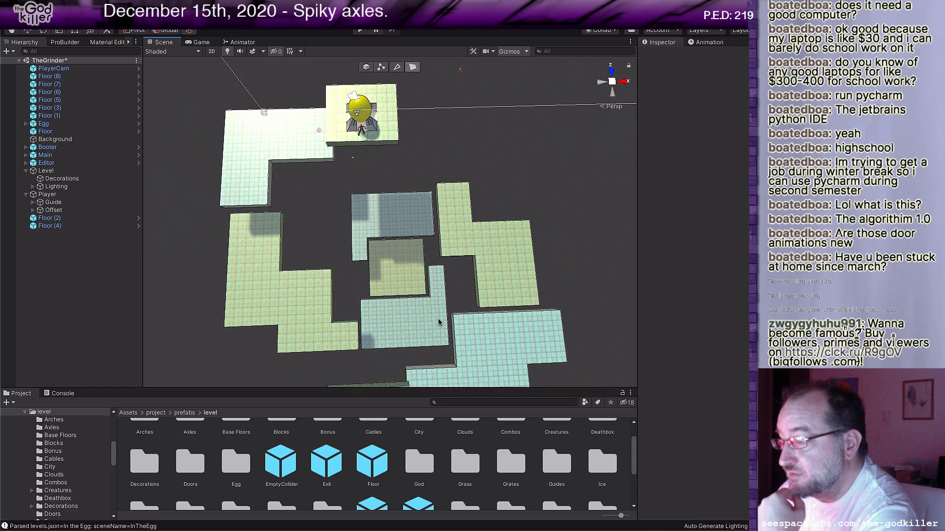
pyautogui.moveTo(442, 319); pyautogui.dragTo(488, 341, button='middle')
pyautogui.scroll(5, 485, 339)
pyautogui.scroll(3, 483, 339)
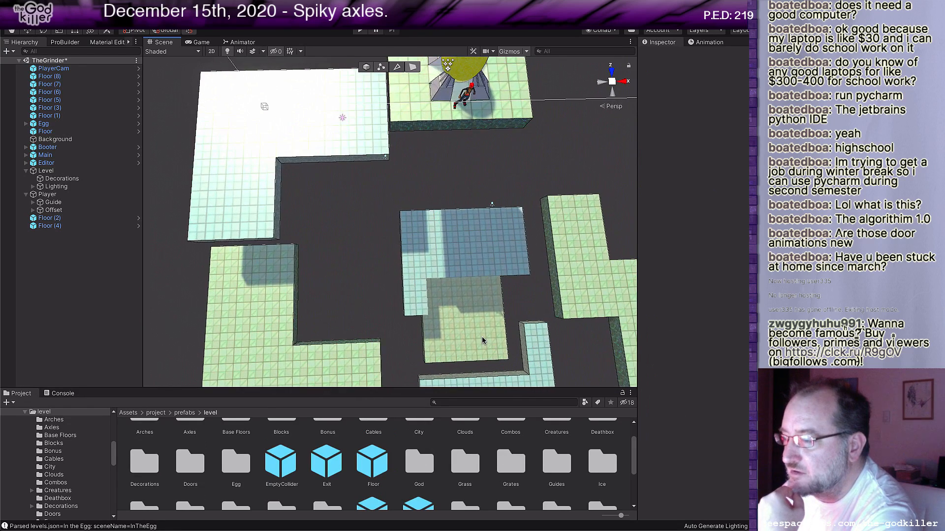
pyautogui.scroll(-5, 483, 338)
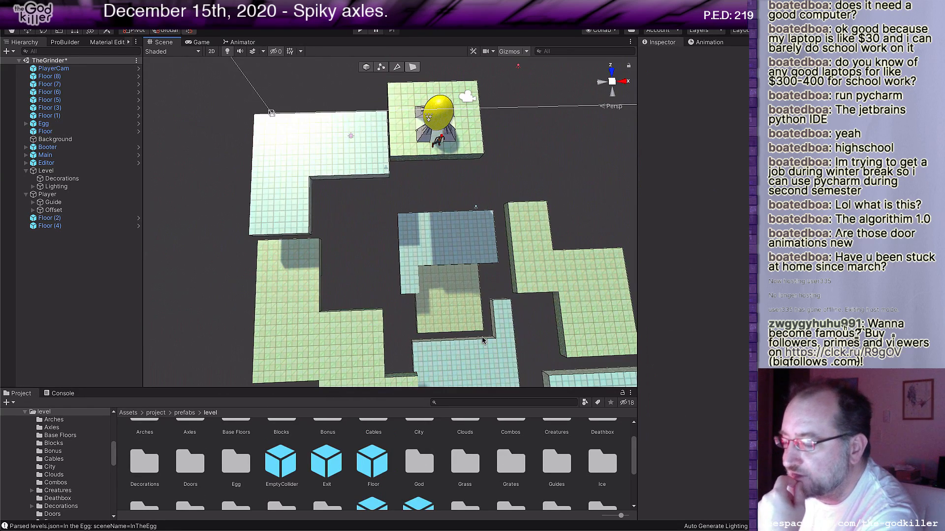
pyautogui.scroll(2, 483, 339)
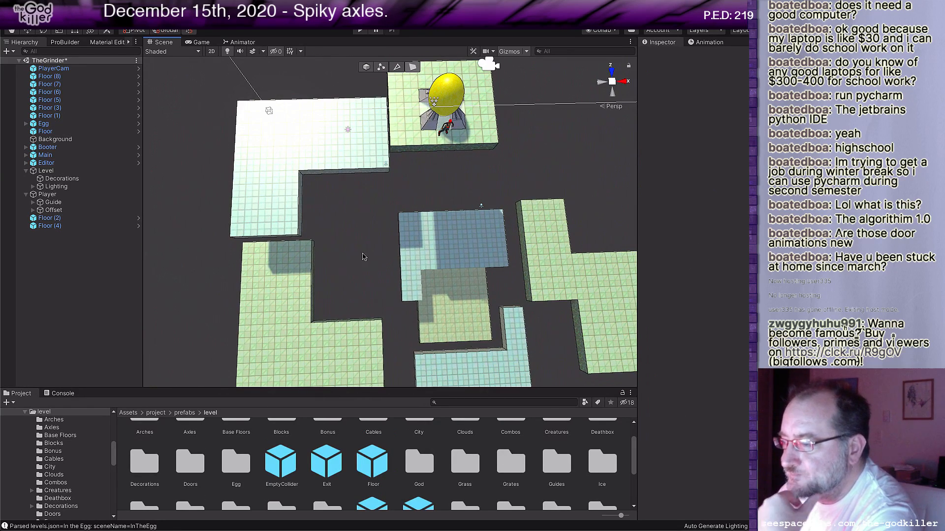
pyautogui.moveTo(363, 257); pyautogui.dragTo(382, 199, button='middle')
pyautogui.moveTo(445, 279); pyautogui.dragTo(411, 281, button='middle')
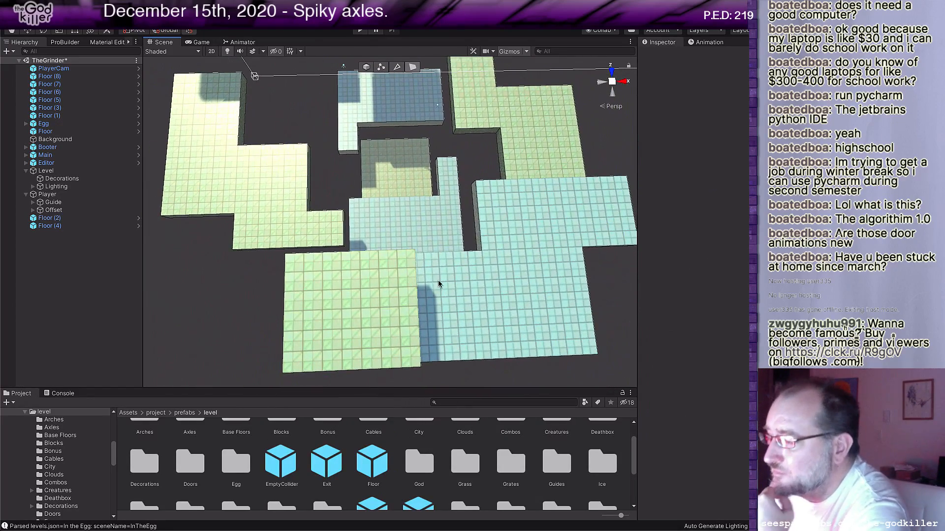
pyautogui.moveTo(430, 159); pyautogui.dragTo(429, 269, button='middle')
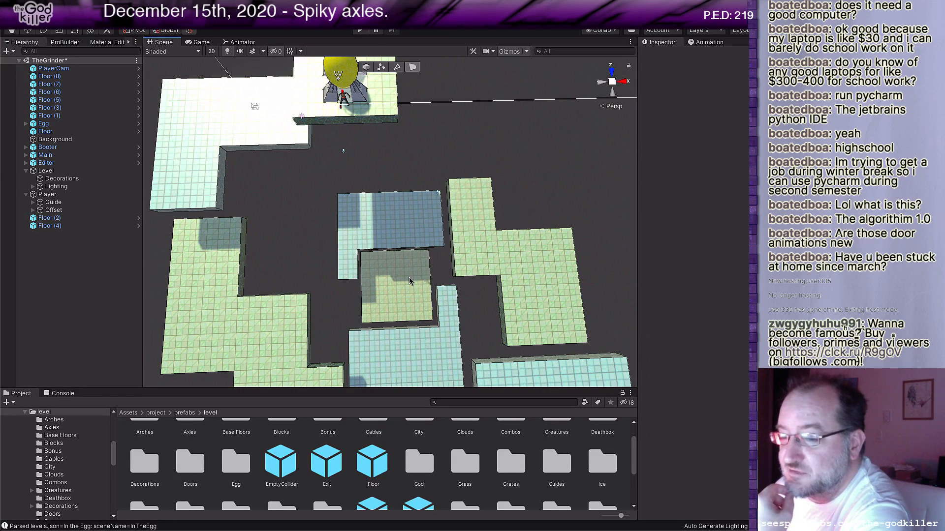
pyautogui.moveTo(394, 301); pyautogui.dragTo(418, 267, button='middle')
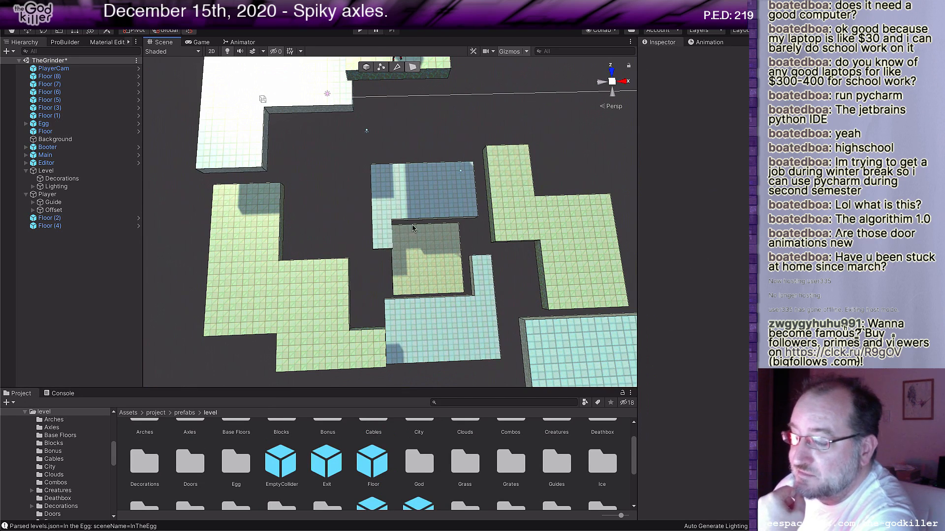
pyautogui.moveTo(421, 274)
pyautogui.mouseDown(button='middle')
pyautogui.moveTo(393, 271)
pyautogui.moveTo(436, 241)
pyautogui.moveTo(428, 270)
pyautogui.mouseUp(button='middle')
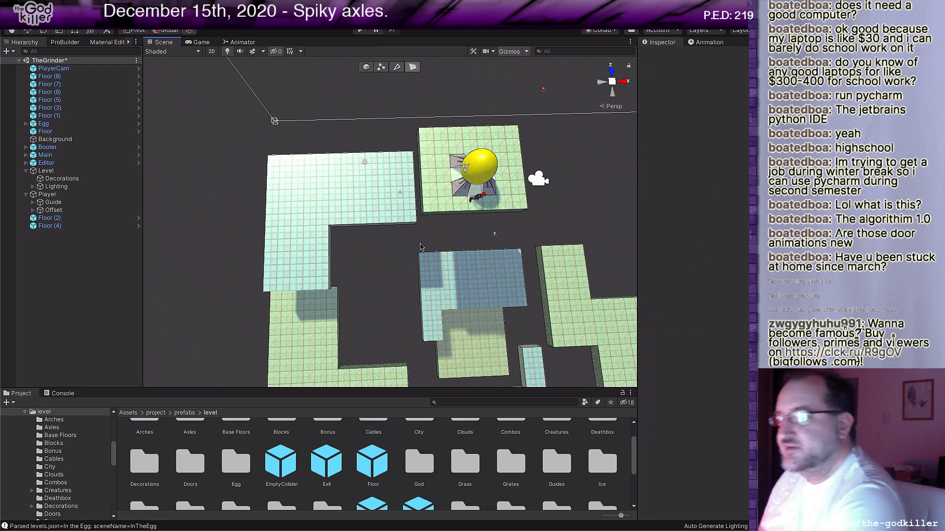
pyautogui.moveTo(443, 271); pyautogui.dragTo(420, 207, button='middle')
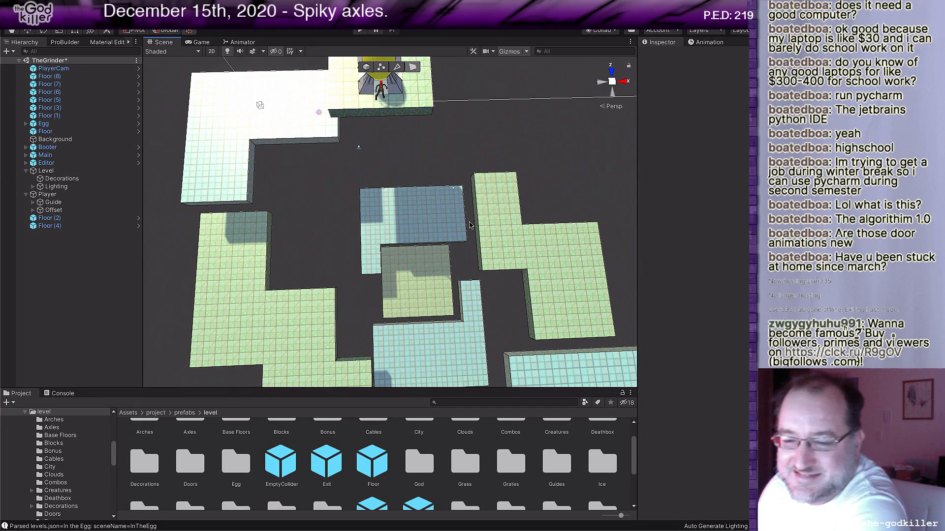
pyautogui.press('Right')
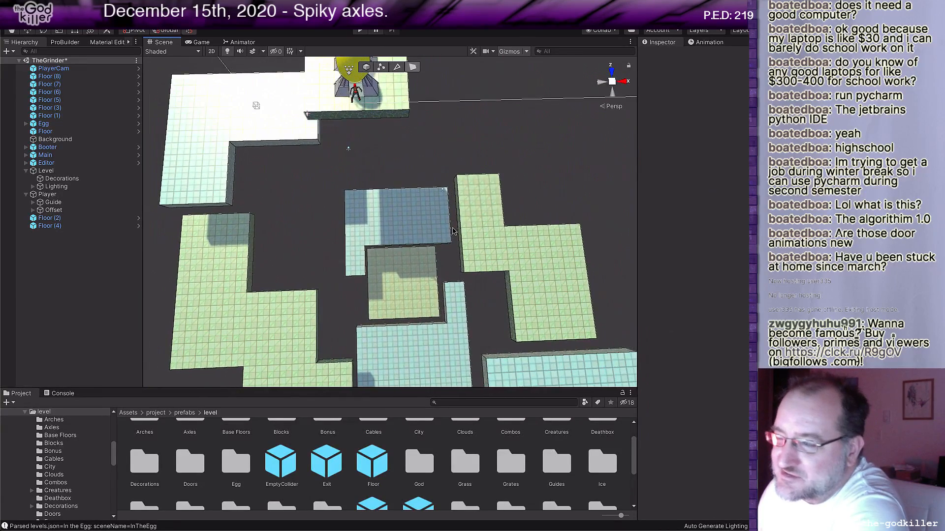
pyautogui.press('Up')
pyautogui.press('Left')
pyautogui.moveTo(391, 233); pyautogui.dragTo(403, 295, button='middle')
pyautogui.press('Down')
pyautogui.press('Down')
pyautogui.press('Down')
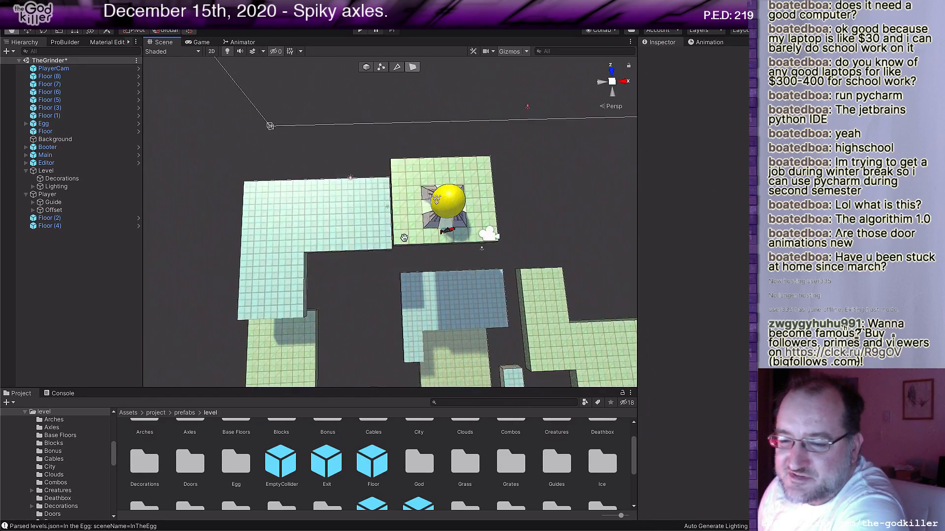
pyautogui.press('Down')
pyautogui.press('Down')
pyautogui.press('Down')
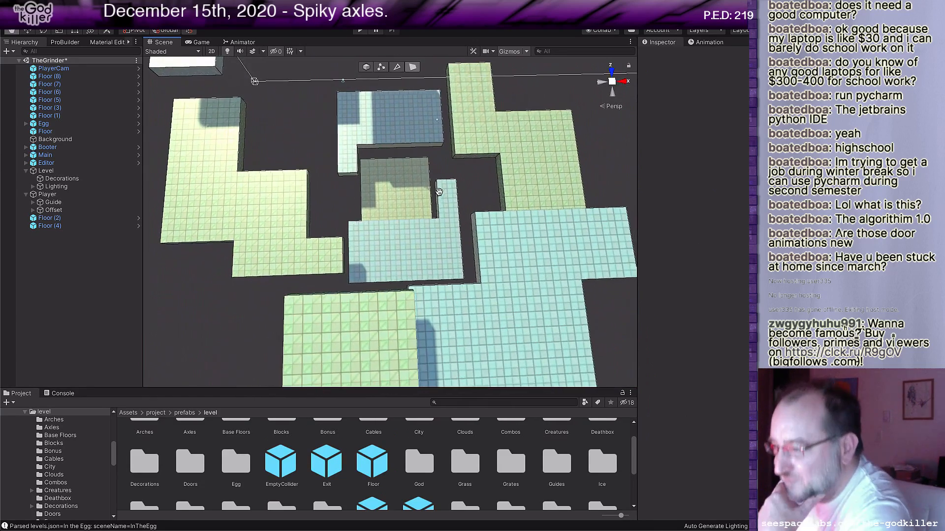
pyautogui.press('Right')
pyautogui.press('Right')
pyautogui.press('Up')
pyautogui.press('Up')
pyautogui.press('Up')
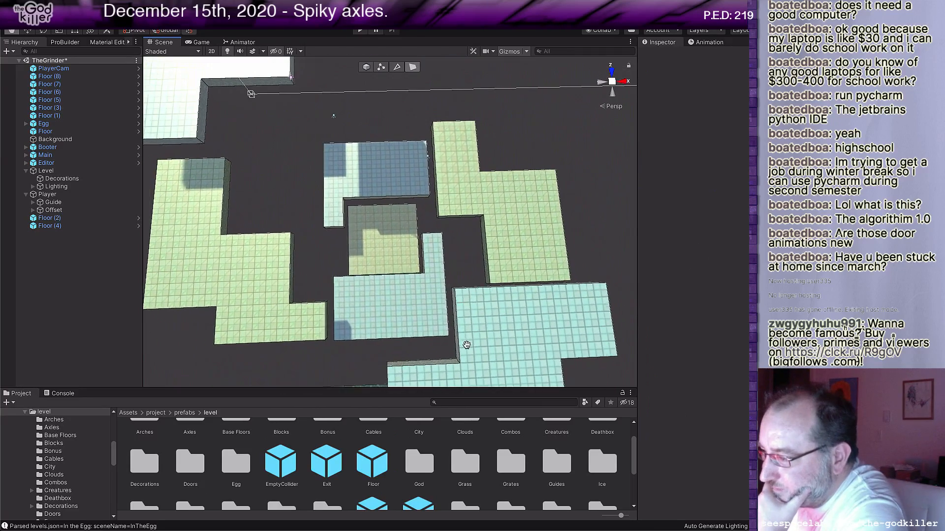
pyautogui.press('Left')
pyautogui.moveTo(422, 212); pyautogui.dragTo(426, 253, button='middle')
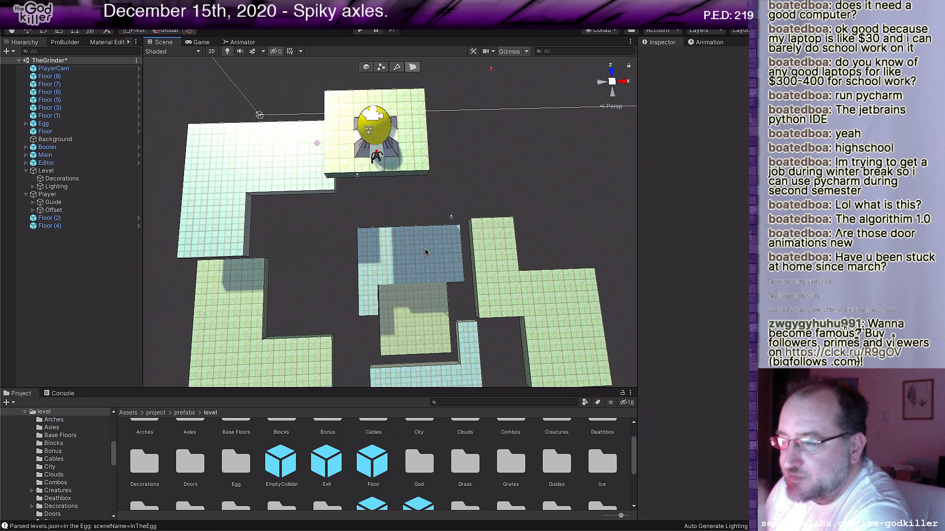
pyautogui.moveTo(407, 215); pyautogui.dragTo(441, 229, button='middle')
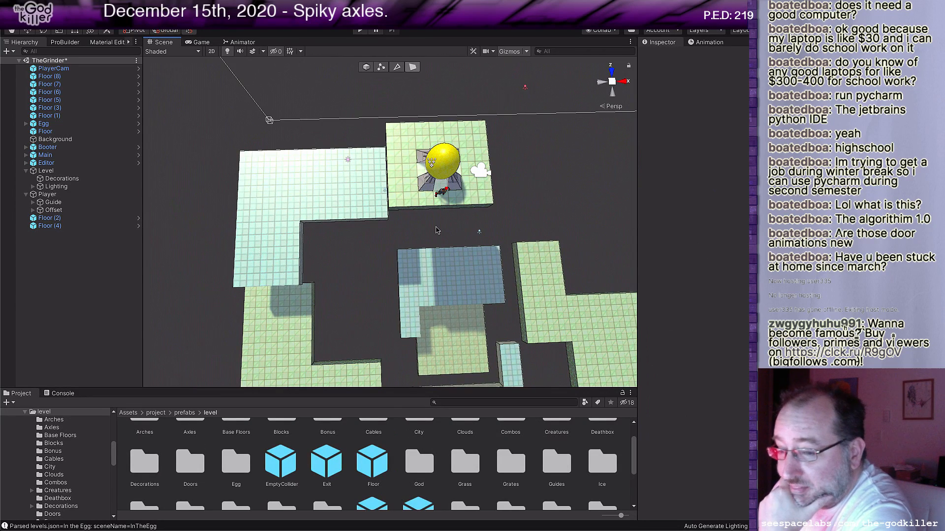
pyautogui.scroll(2, 261, 461)
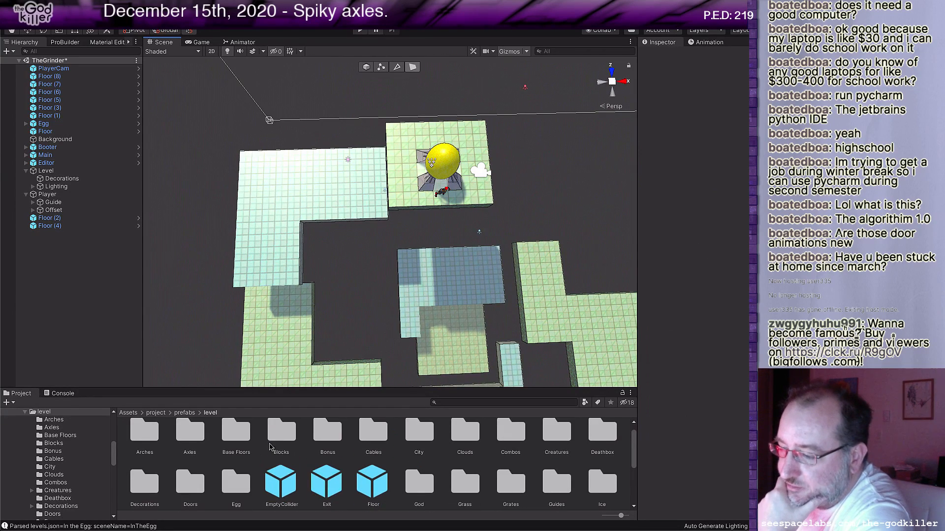
# Add a BlockPad Large UNPACK prefab from the level's Blocks folder to the scene near the egg platform.
pyautogui.click(284, 434)
pyautogui.doubleClick(284, 434)
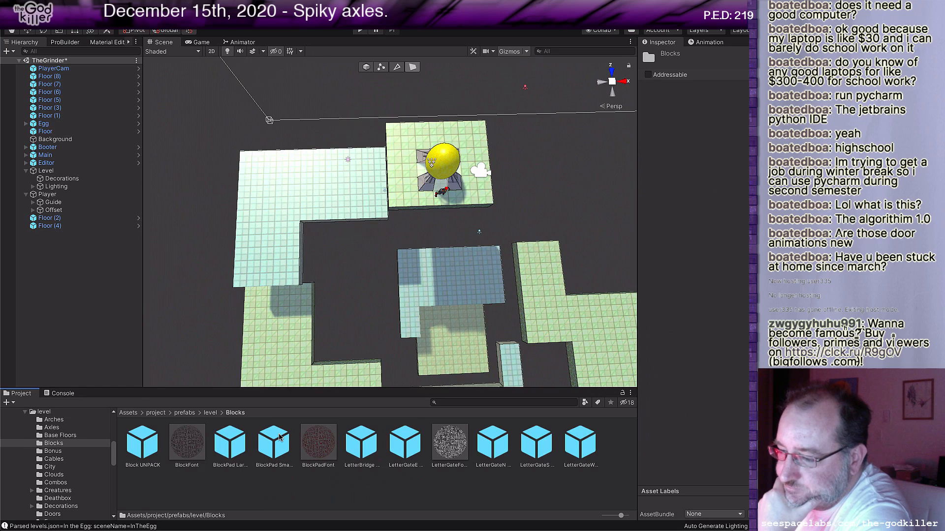
pyautogui.click(234, 443)
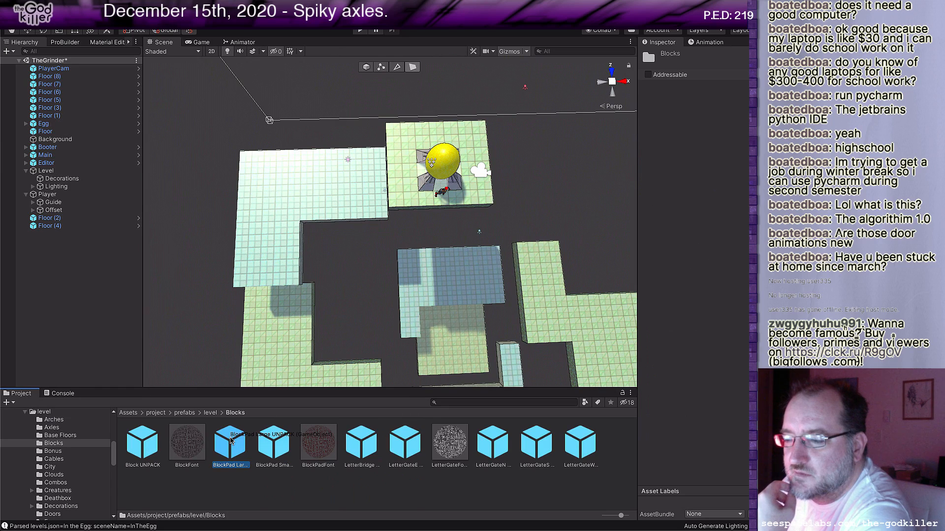
pyautogui.moveTo(230, 440); pyautogui.dragTo(453, 125)
pyautogui.scroll(1, 453, 197)
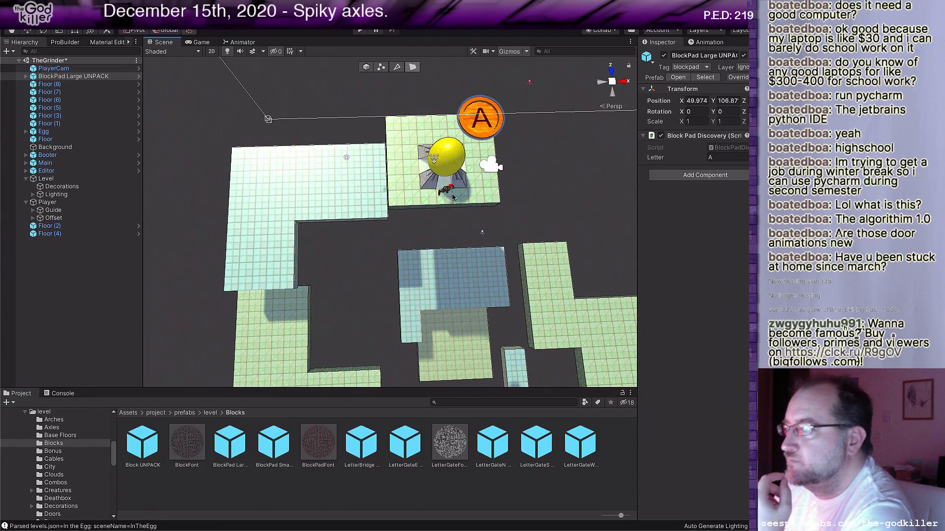
# Move the large block pad onto the far corner of the egg platform, at X 53 and Y 97.
pyautogui.moveTo(452, 194); pyautogui.dragTo(438, 205, button='middle')
pyautogui.press('Escape')
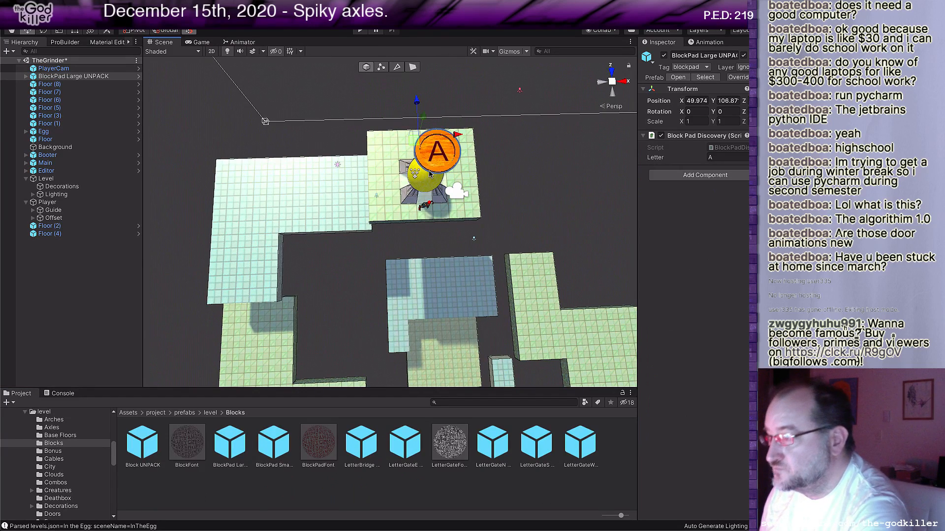
pyautogui.moveTo(427, 150); pyautogui.dragTo(457, 116)
pyautogui.moveTo(458, 117); pyautogui.dragTo(411, 213, button='middle')
pyautogui.moveTo(399, 217); pyautogui.dragTo(409, 221)
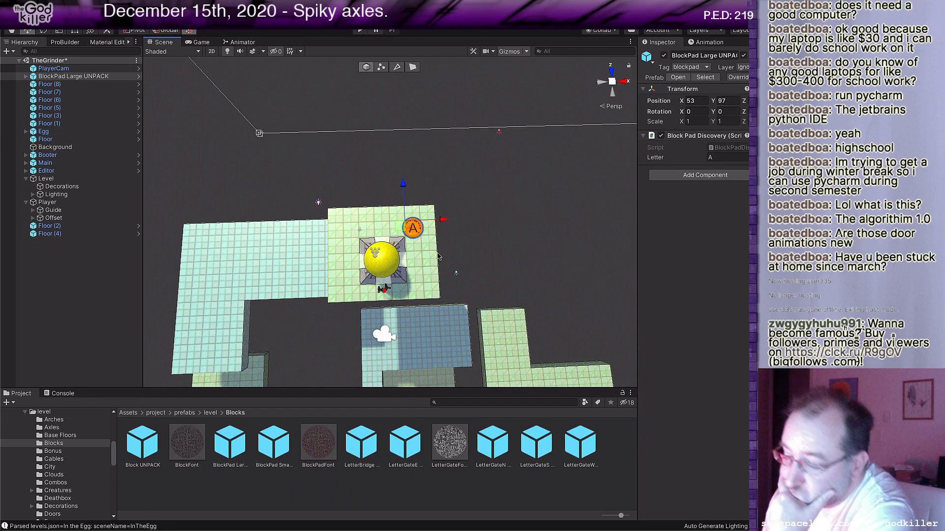
# Place a Block UNPACK prefab on the block pad beside the egg and set its letter to A.
pyautogui.press('Down')
pyautogui.press('Down')
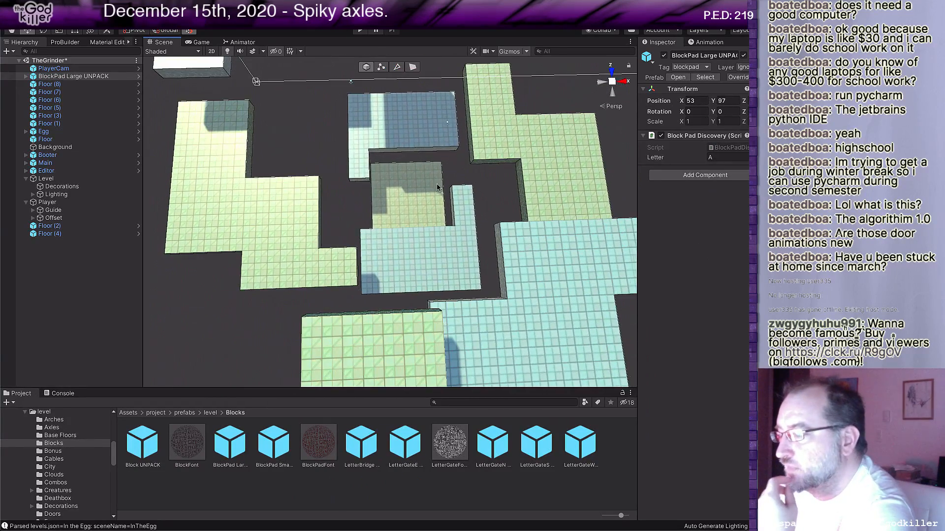
pyautogui.press('Down')
pyautogui.press('Down')
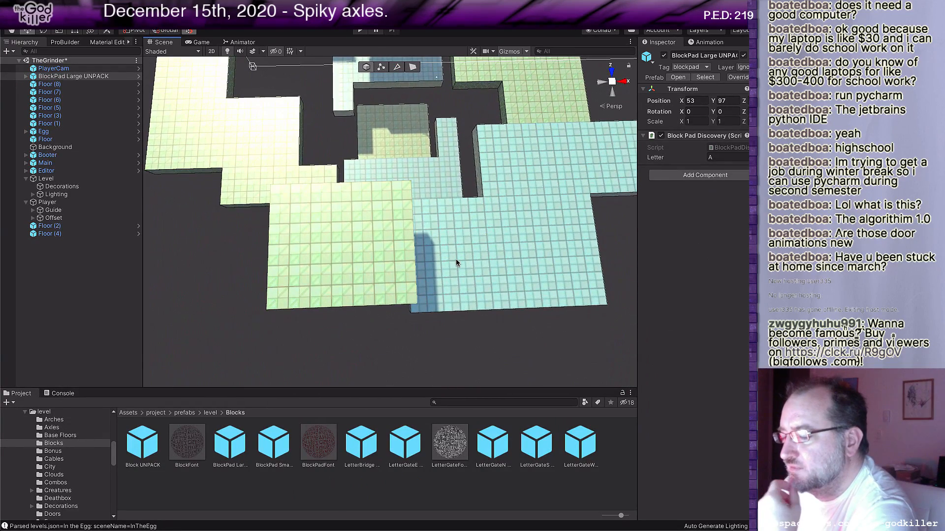
pyautogui.moveTo(453, 221); pyautogui.dragTo(426, 245, button='middle')
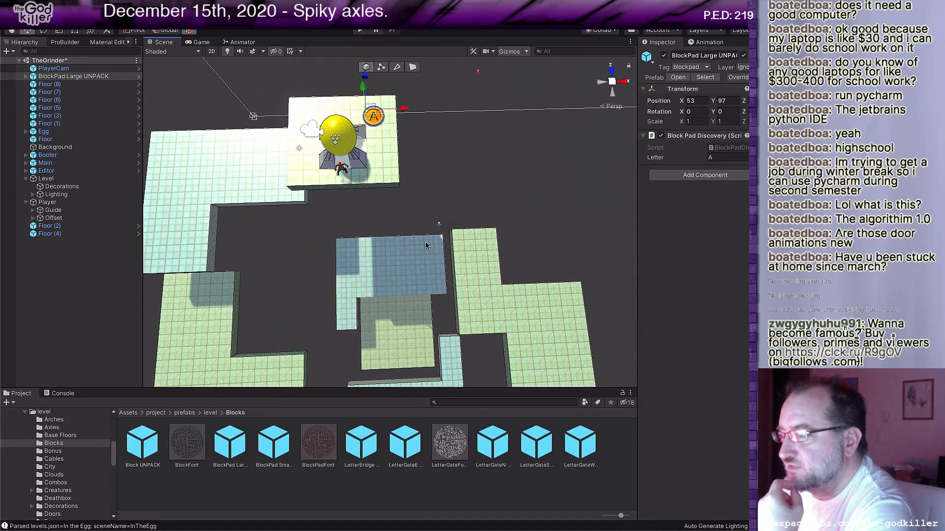
pyautogui.moveTo(447, 321); pyautogui.dragTo(409, 321, button='middle')
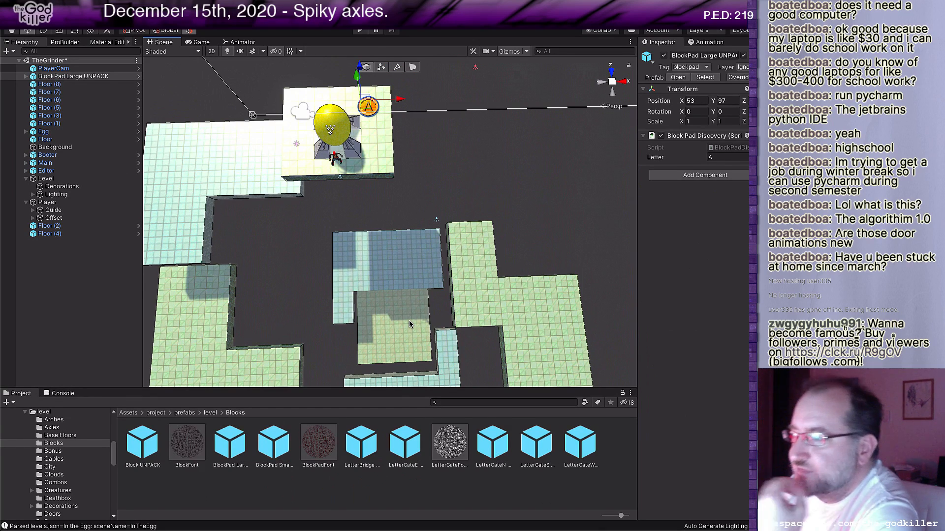
pyautogui.click(140, 445)
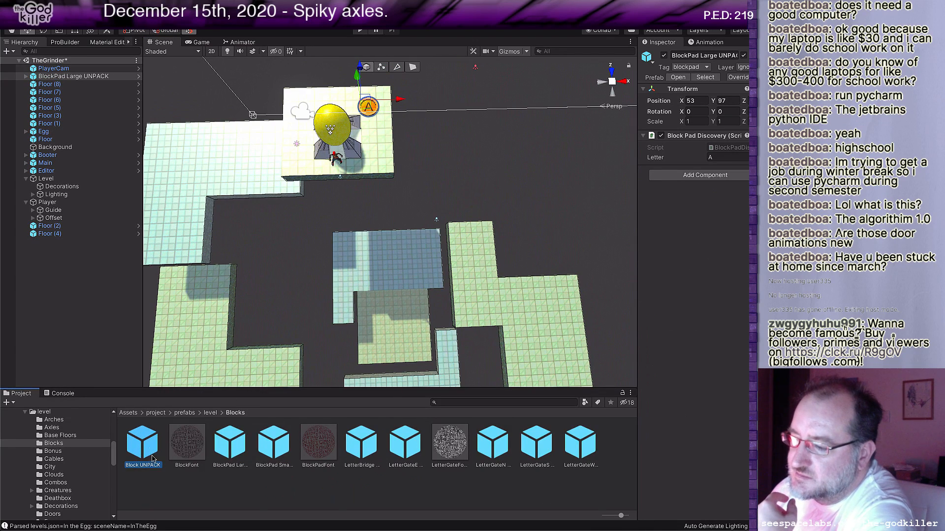
pyautogui.moveTo(147, 450); pyautogui.dragTo(372, 111)
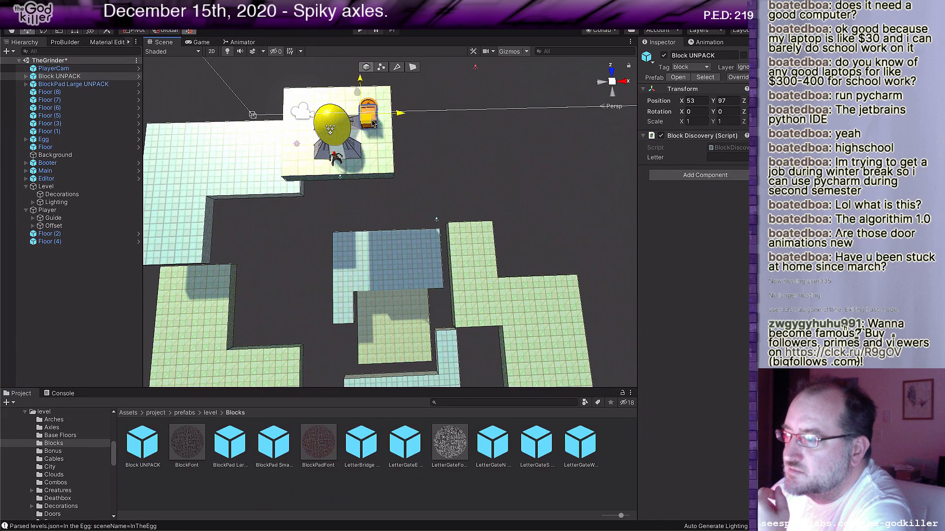
pyautogui.click(742, 156)
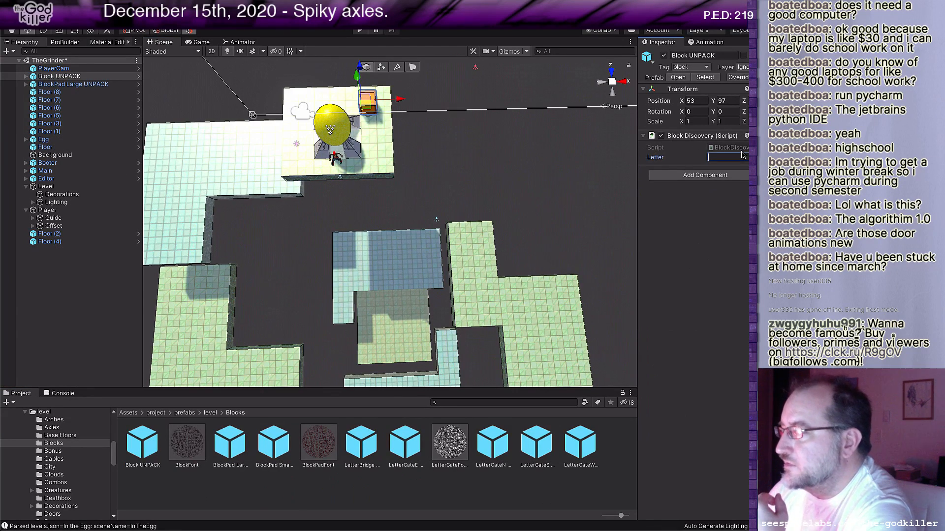
pyautogui.write('A')
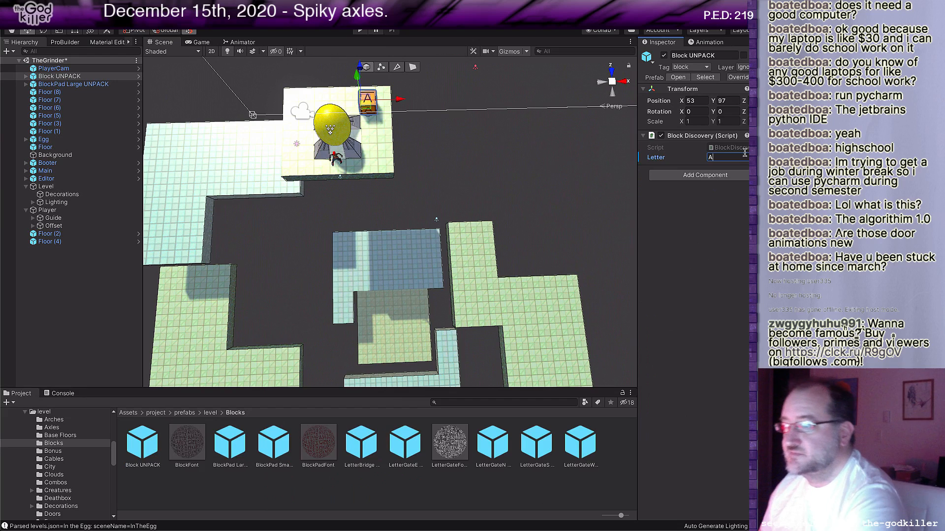
# Examine the floor layout from the egg platform to the large far platforms, ending close to the small square floor in the middle.
pyautogui.moveTo(267, 241); pyautogui.dragTo(442, 235, button='middle')
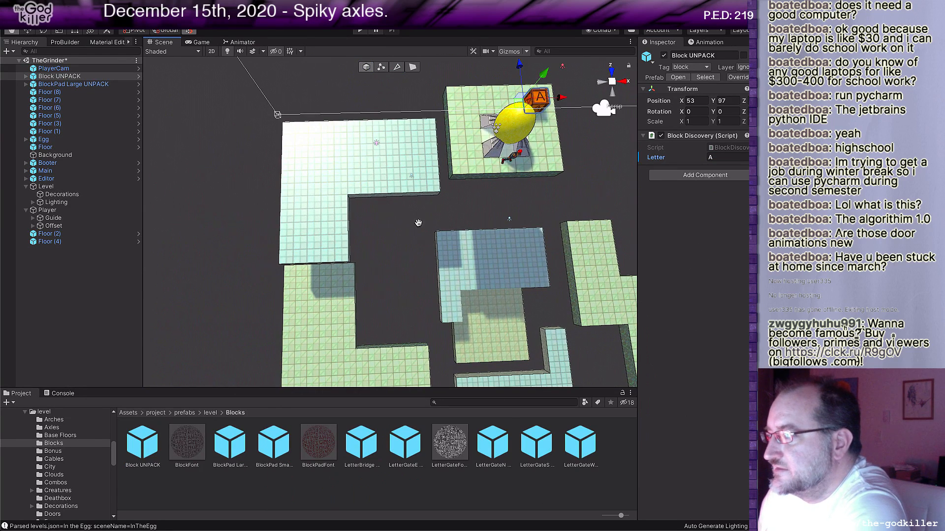
pyautogui.scroll(-5, 384, 199)
pyautogui.scroll(5, 423, 187)
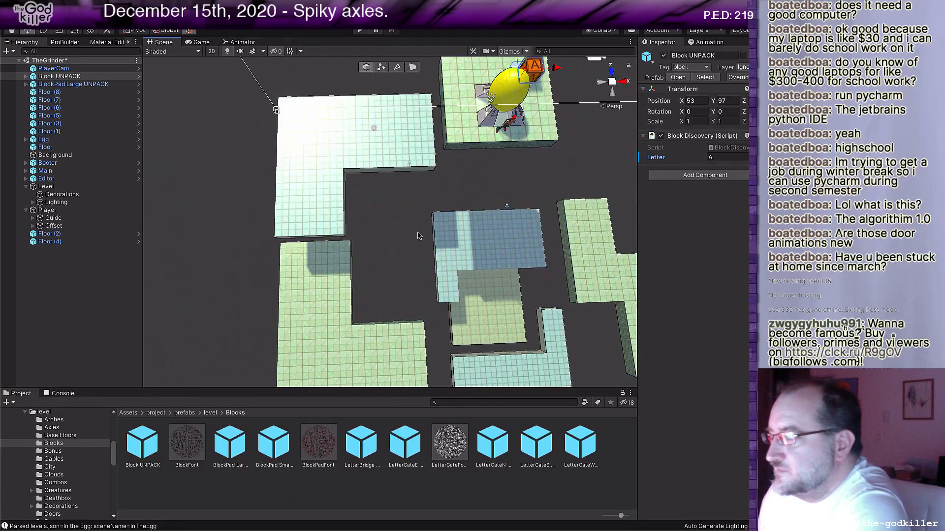
pyautogui.scroll(5, 418, 236)
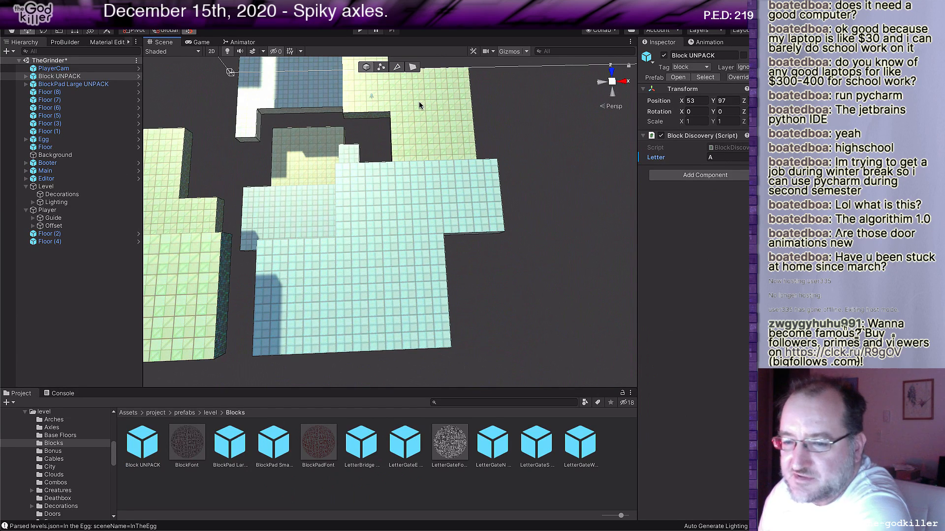
pyautogui.moveTo(368, 197); pyautogui.dragTo(505, 249, button='middle')
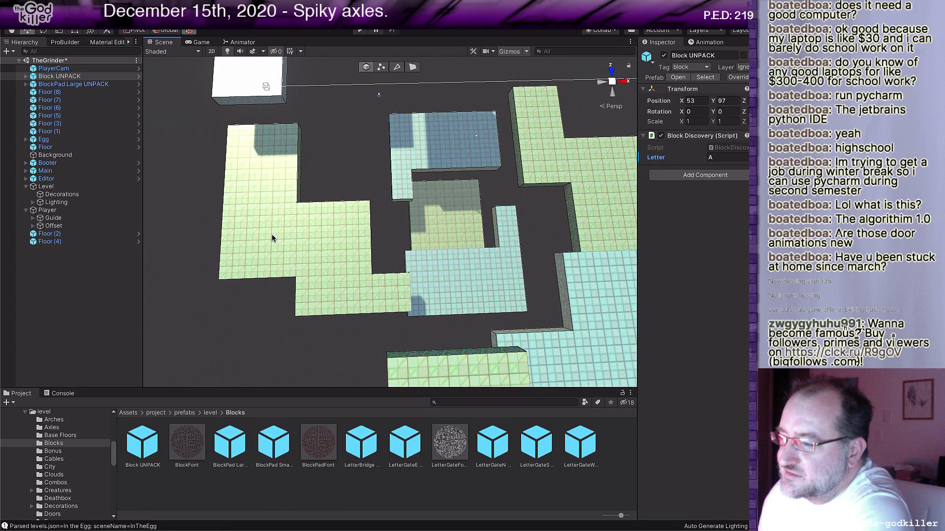
pyautogui.scroll(-1, 497, 279)
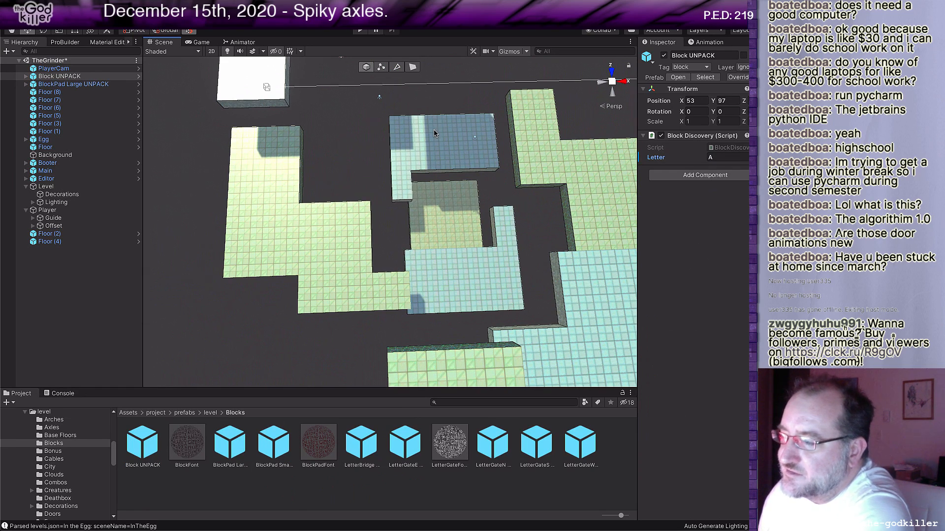
pyautogui.scroll(-2, 443, 193)
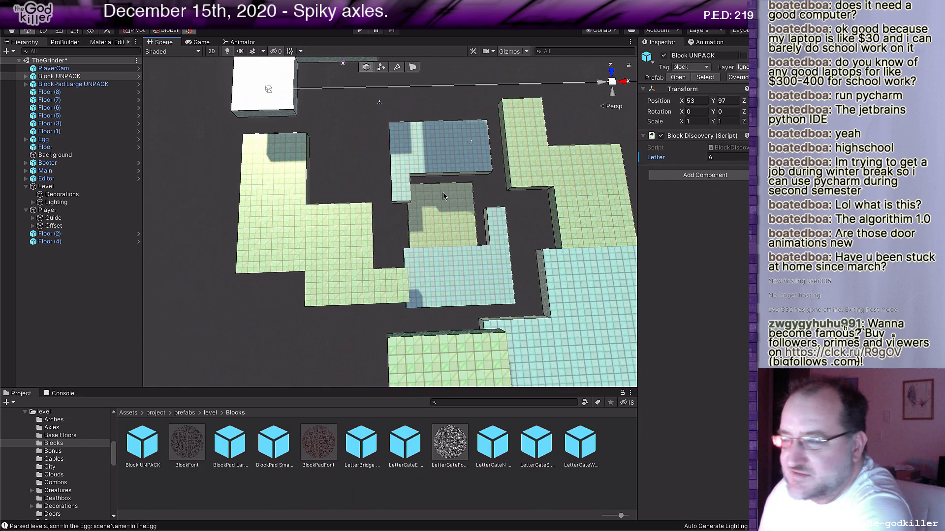
pyautogui.moveTo(441, 183); pyautogui.dragTo(422, 270, button='middle')
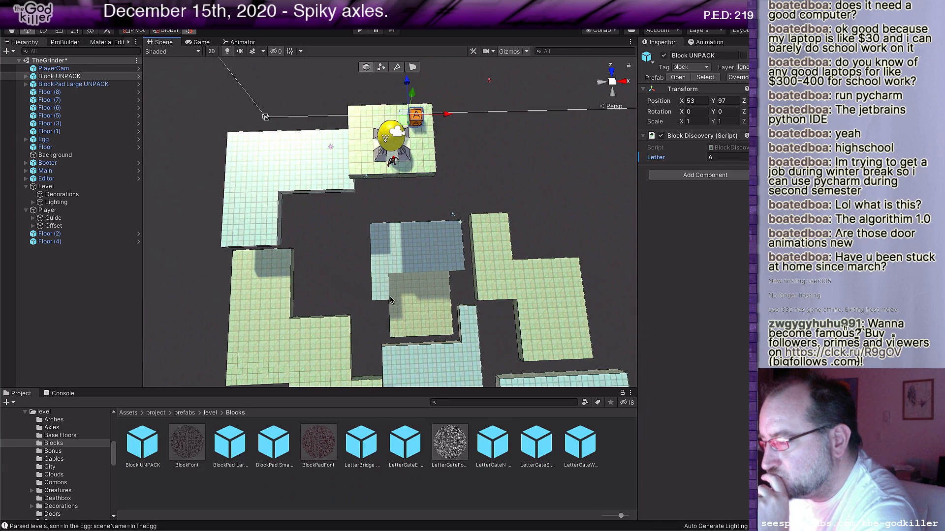
pyautogui.moveTo(409, 314); pyautogui.dragTo(374, 219, button='middle')
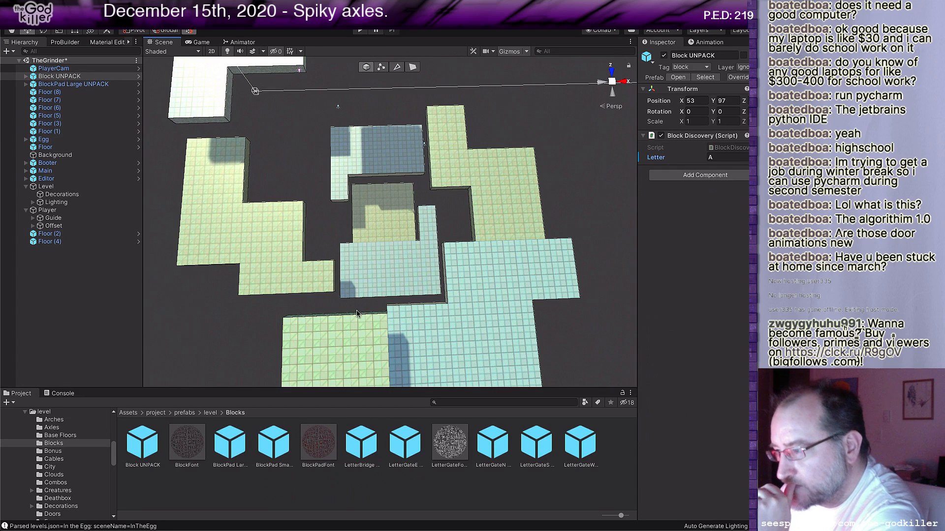
pyautogui.scroll(3, 359, 186)
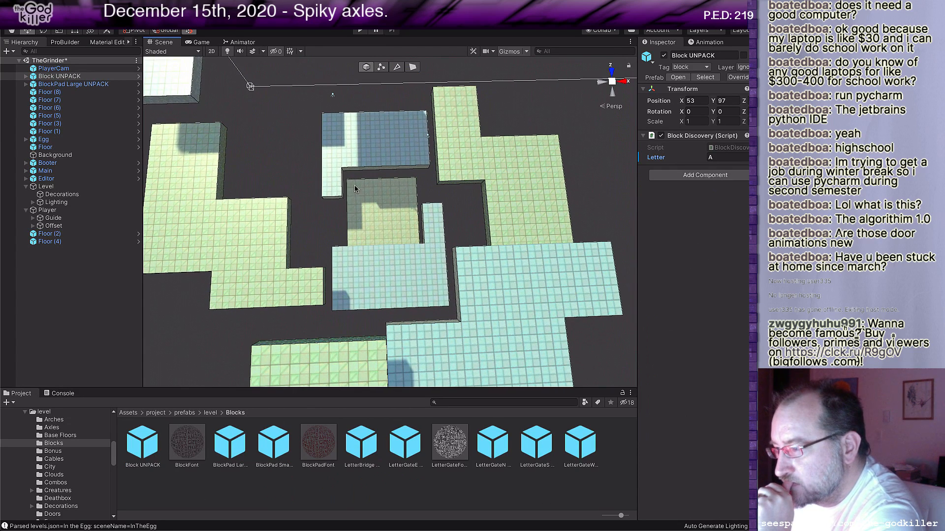
pyautogui.moveTo(352, 180); pyautogui.dragTo(355, 233, button='middle')
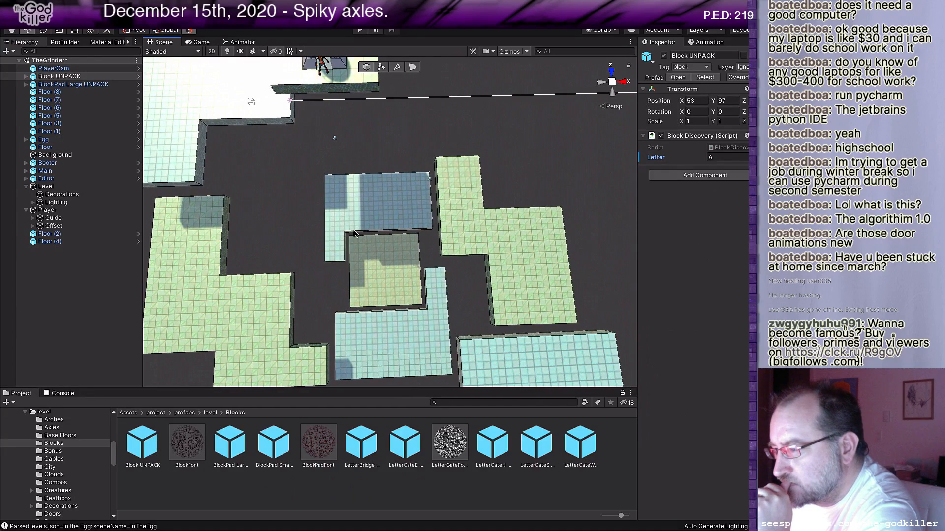
pyautogui.scroll(5, 355, 234)
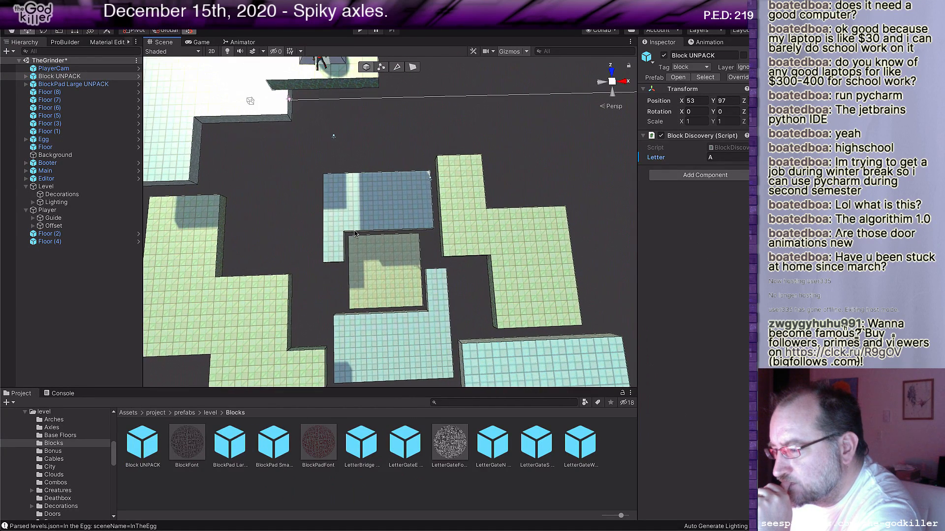
pyautogui.scroll(1, 366, 253)
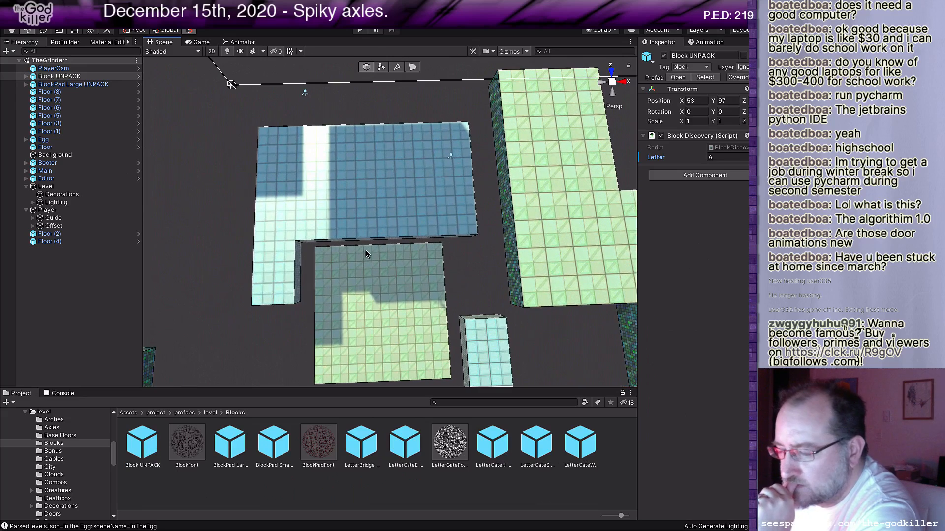
pyautogui.moveTo(365, 253); pyautogui.dragTo(364, 198, button='middle')
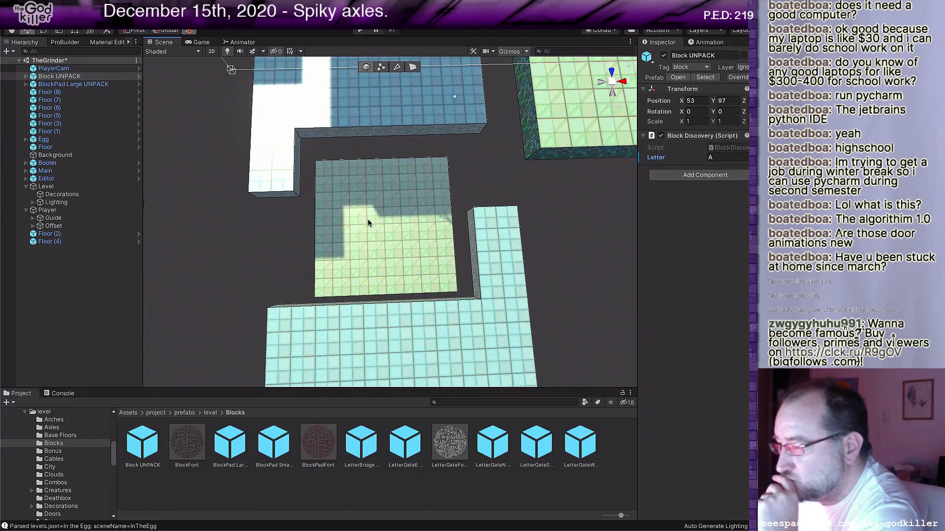
# Place a new Floor prefab from the level folder on top of the small square floor, at X 53 and Y 81.
pyautogui.click(209, 413)
pyautogui.scroll(-1, 278, 467)
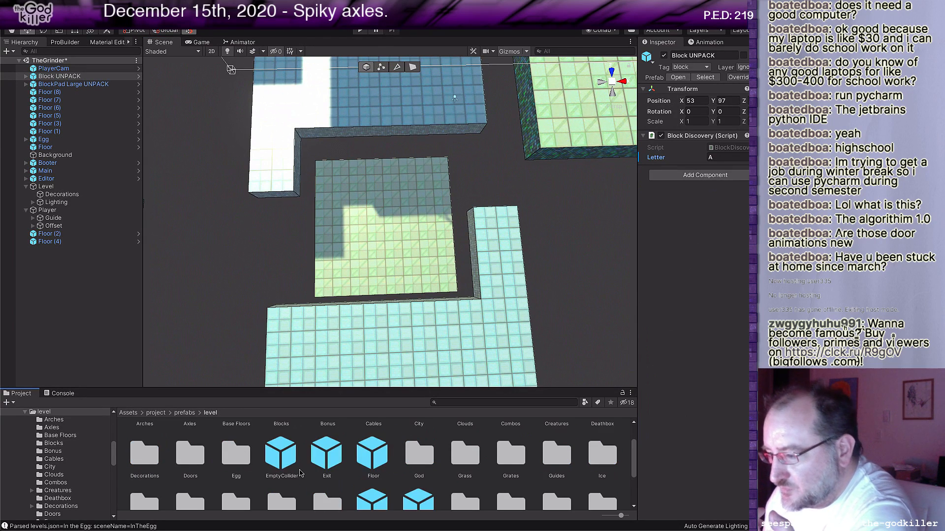
pyautogui.moveTo(368, 458); pyautogui.dragTo(358, 208)
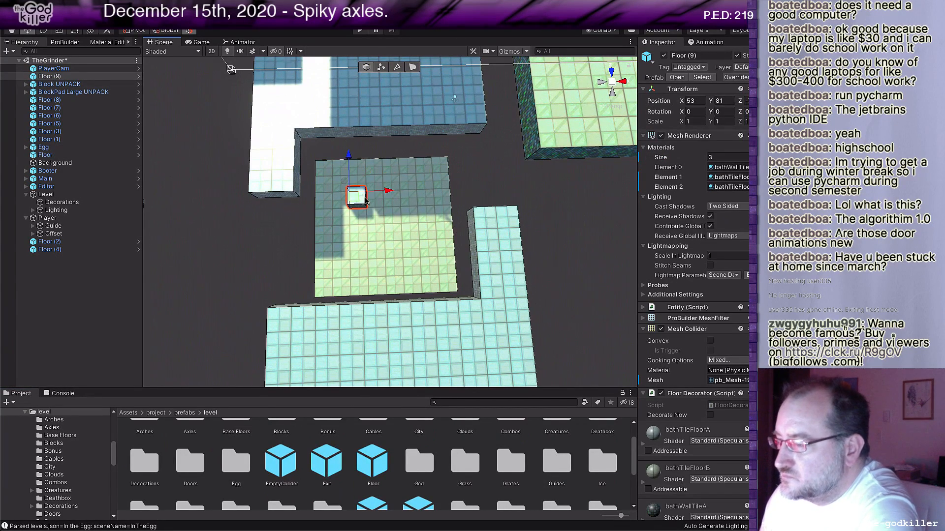
pyautogui.scroll(3, 359, 226)
pyautogui.scroll(1, 360, 230)
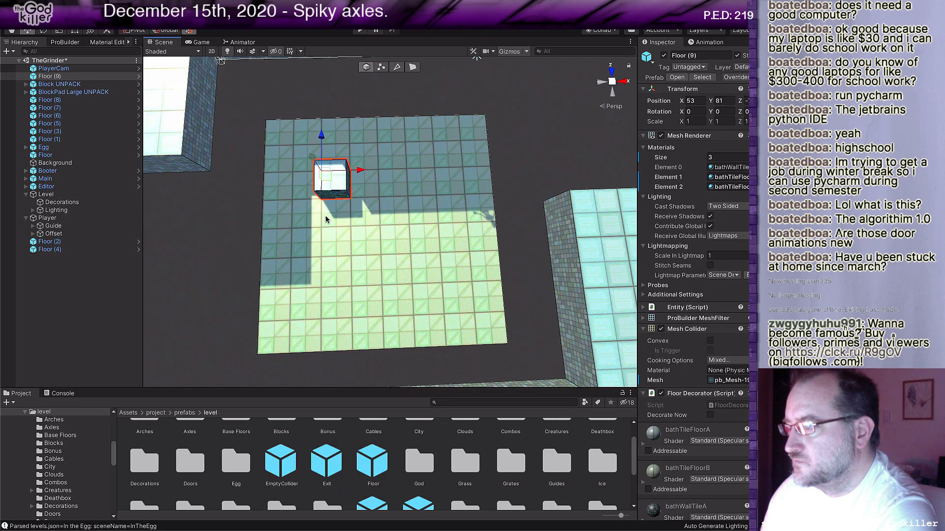
pyautogui.moveTo(327, 178); pyautogui.dragTo(309, 265, button='middle')
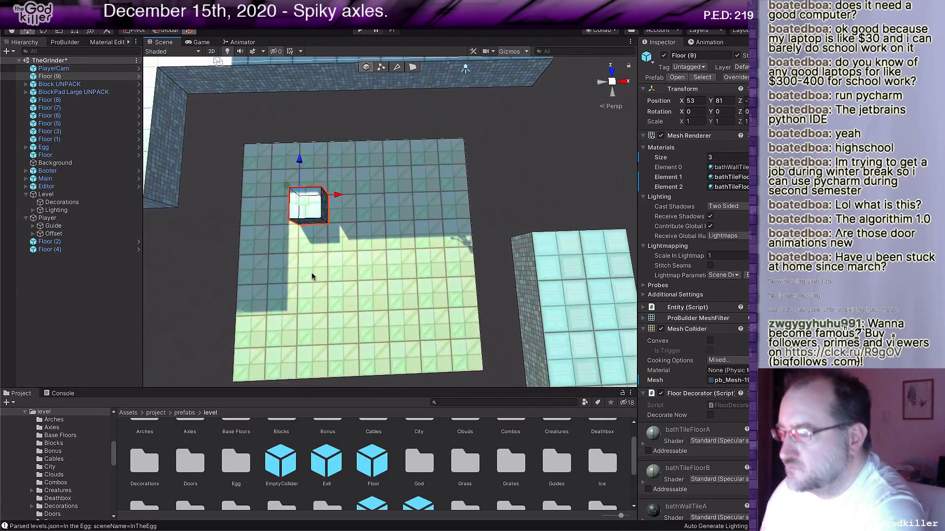
# Switch to face editing and pull the near end face of Floor (9) along the Z axis to form a long narrow slab.
pyautogui.scroll(2, 309, 265)
pyautogui.press('g')
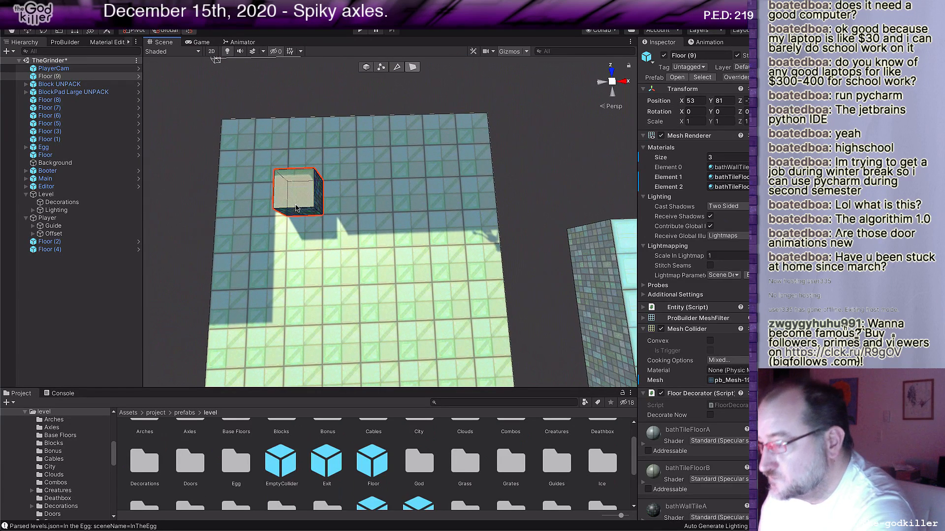
pyautogui.click(304, 174)
pyautogui.moveTo(304, 177); pyautogui.dragTo(305, 315)
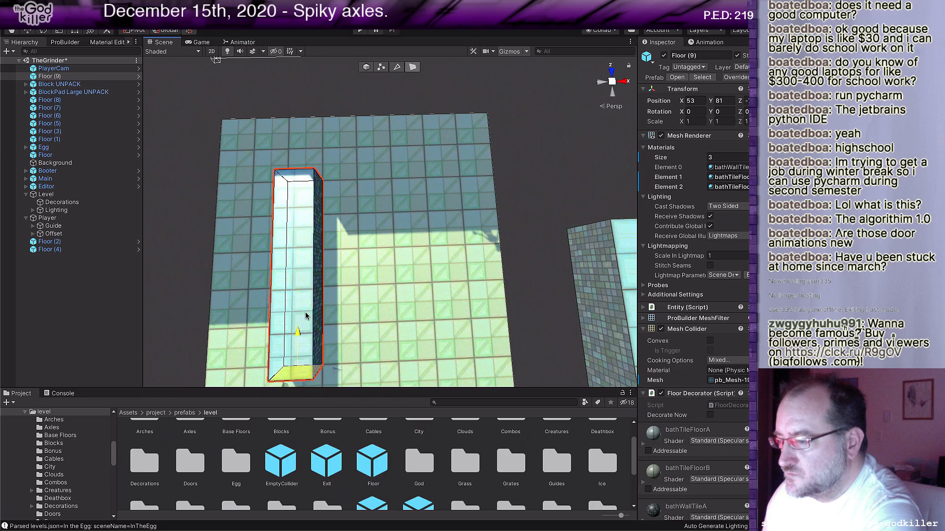
# Pull the long side face of Floor (9) along the X axis until the slab is roughly square, leaving a border of the floor beneath.
pyautogui.click(317, 288)
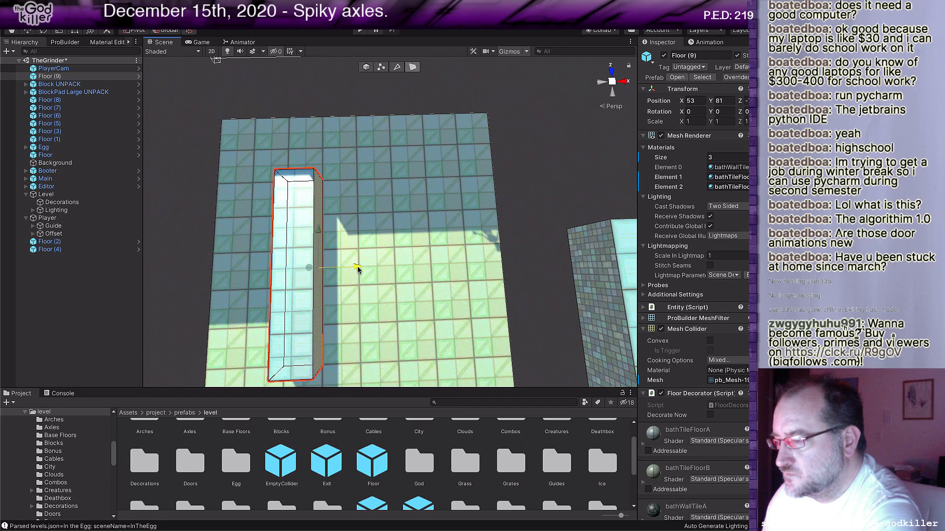
pyautogui.moveTo(359, 270); pyautogui.dragTo(472, 260)
pyautogui.scroll(-4, 387, 308)
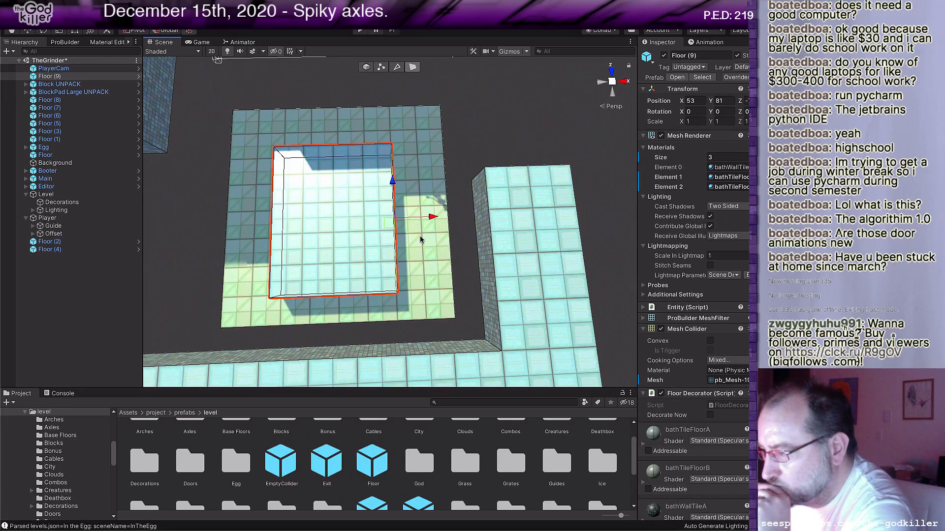
pyautogui.moveTo(433, 217); pyautogui.dragTo(462, 217)
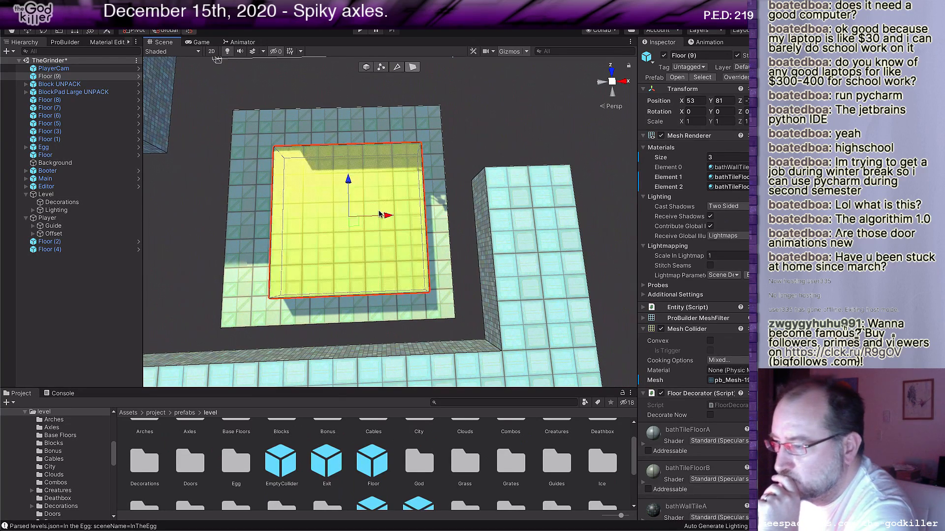
# Raise the top face of Floor (9) along the Y axis so the slab becomes a taller block on Floor (8).
pyautogui.moveTo(411, 217); pyautogui.dragTo(457, 172, button='middle')
pyautogui.moveTo(457, 172); pyautogui.dragTo(476, 155)
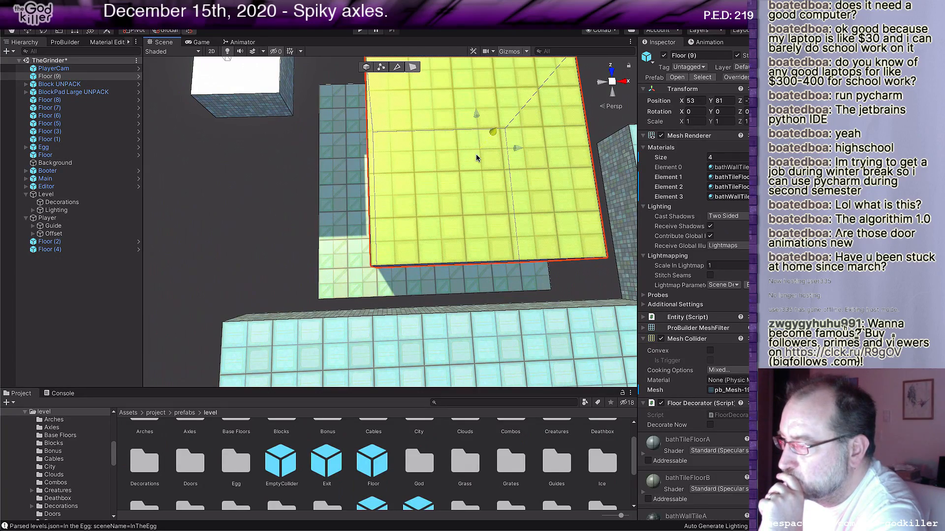
pyautogui.moveTo(477, 155); pyautogui.dragTo(344, 315, button='middle')
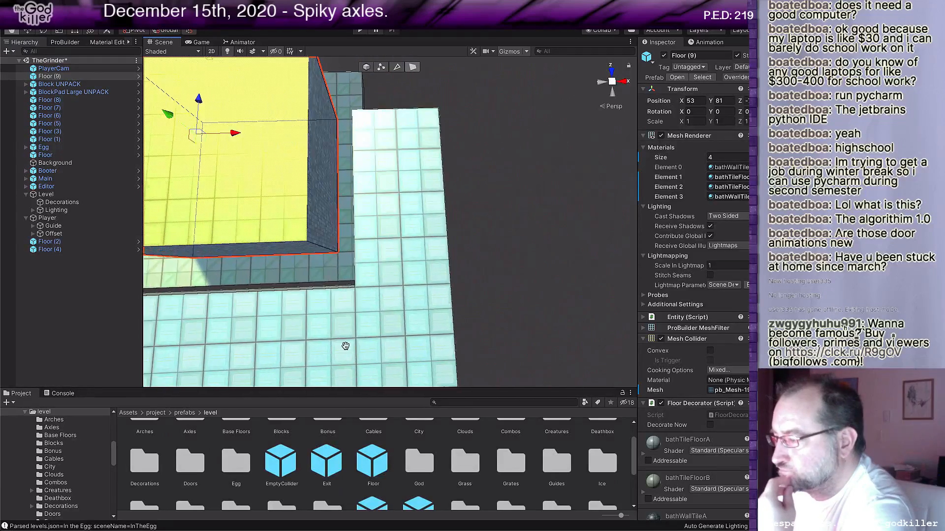
# Pull the end face of Floor (8) along the Z axis toward the L-shaped floor to close the gap between them.
pyautogui.scroll(10, 246, 347)
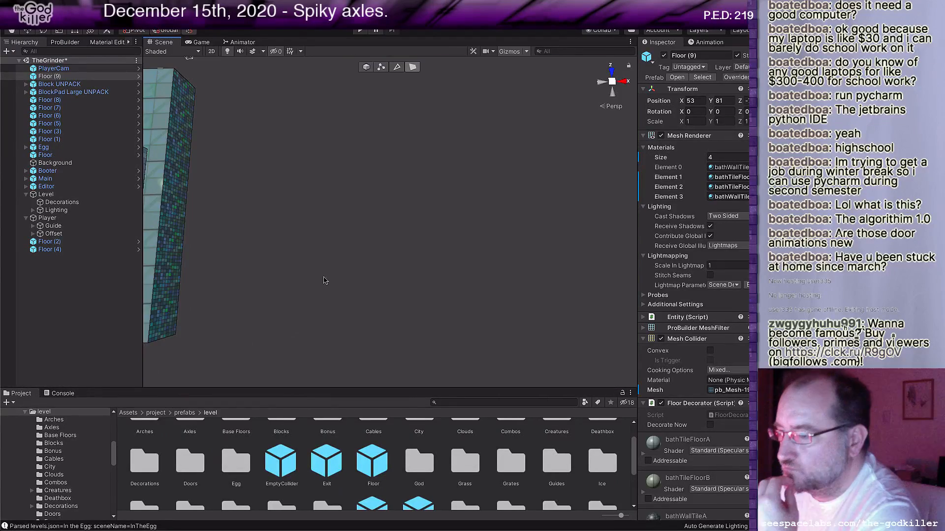
pyautogui.click(167, 252)
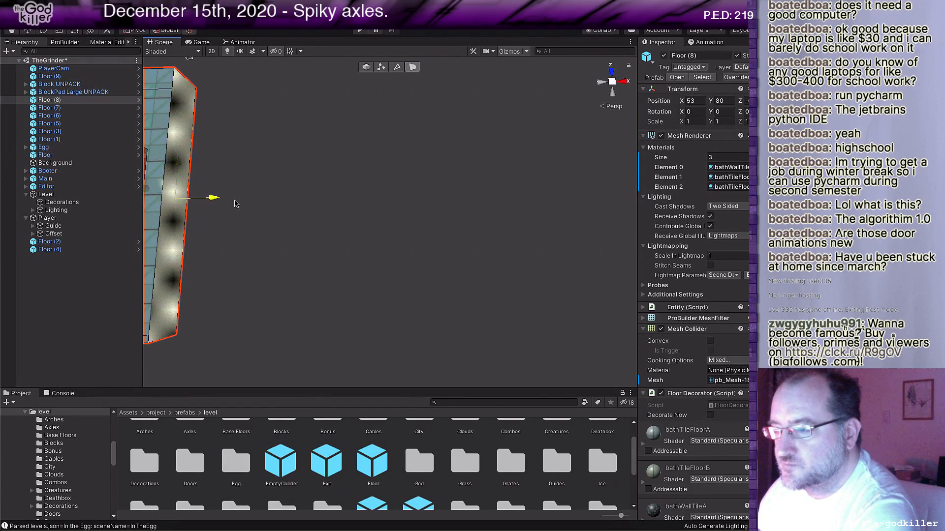
pyautogui.scroll(-8, 238, 199)
pyautogui.moveTo(359, 197); pyautogui.dragTo(529, 195, button='middle')
pyautogui.scroll(8, 474, 238)
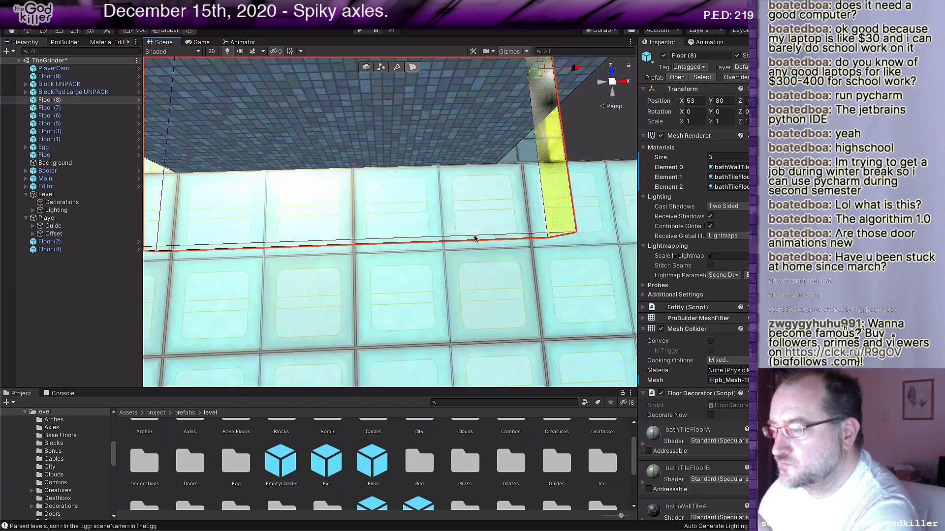
pyautogui.moveTo(456, 270); pyautogui.dragTo(474, 207, button='middle')
pyautogui.click(426, 185)
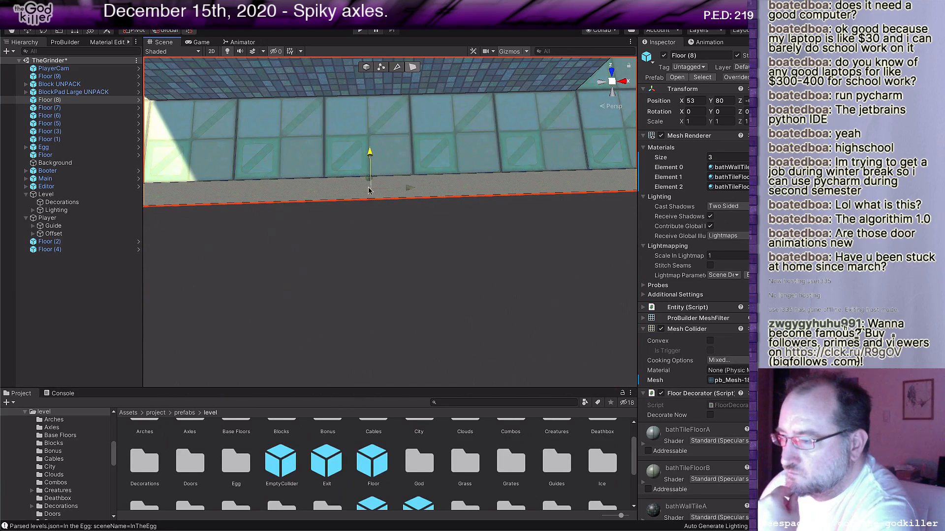
pyautogui.moveTo(369, 188); pyautogui.dragTo(367, 203)
# Return to object editing and move the L-shaped Floor (7) to X 51 beside Floor (8).
pyautogui.scroll(-8, 386, 215)
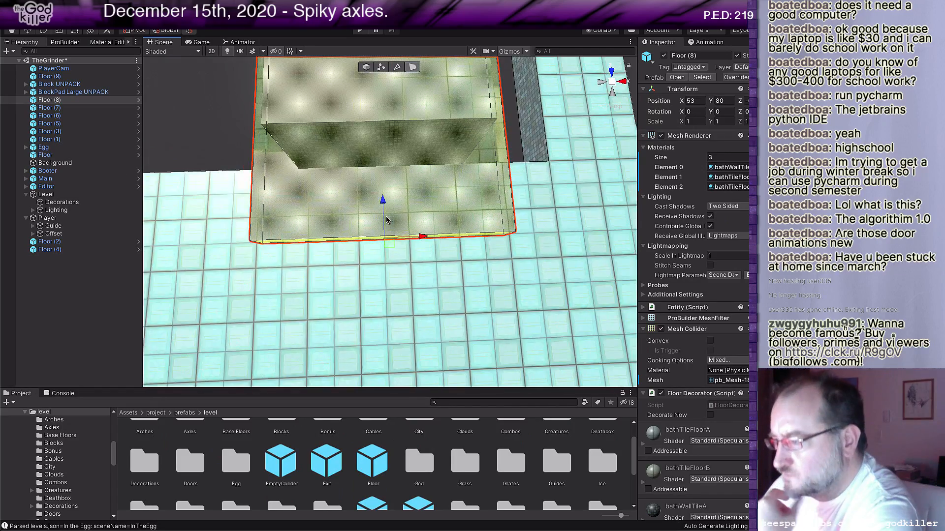
pyautogui.scroll(-8, 386, 219)
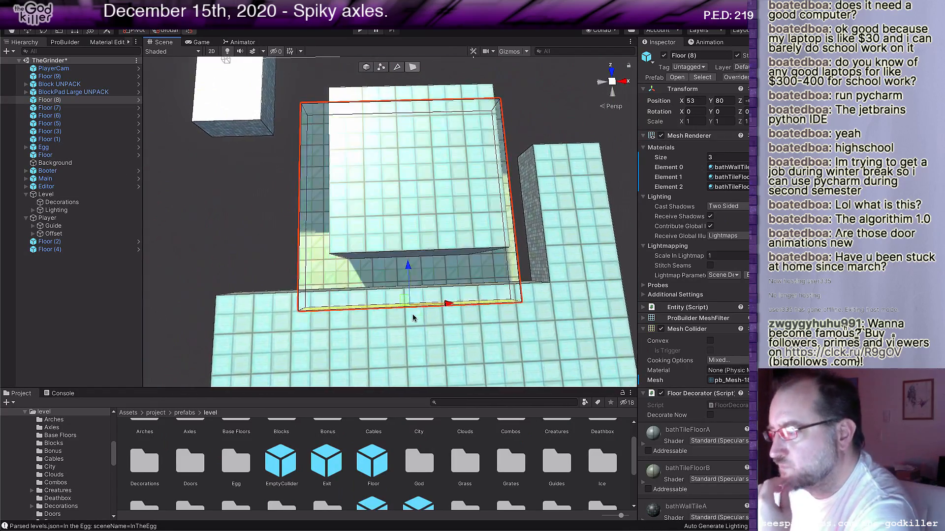
pyautogui.scroll(-5, 416, 310)
pyautogui.moveTo(417, 303); pyautogui.dragTo(430, 275, button='middle')
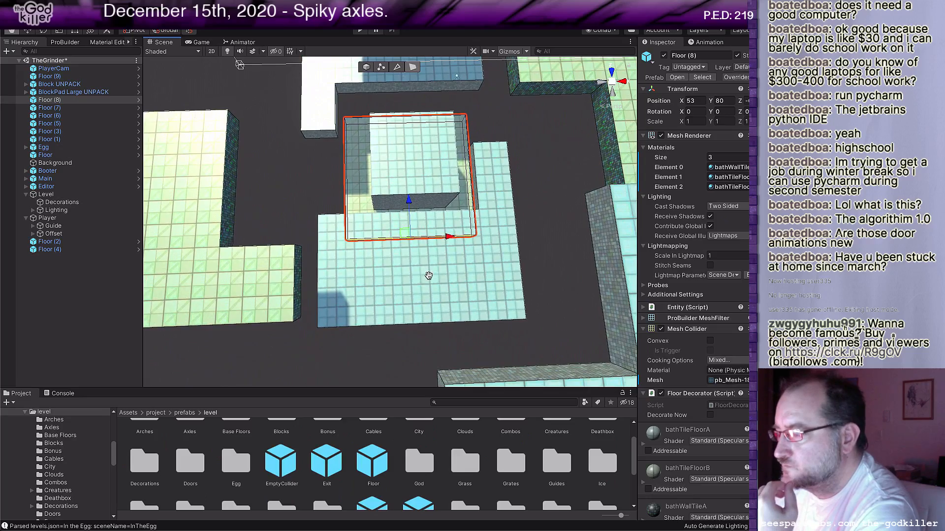
pyautogui.scroll(2, 407, 270)
pyautogui.moveTo(370, 272); pyautogui.dragTo(556, 260, button='right')
pyautogui.moveTo(556, 260); pyautogui.dragTo(599, 273, button='middle')
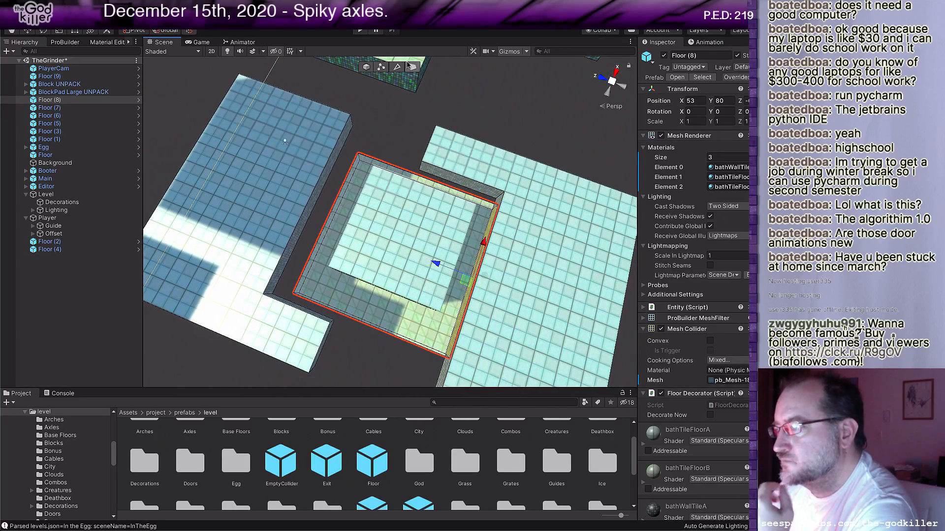
pyautogui.click(368, 65)
pyautogui.click(515, 318)
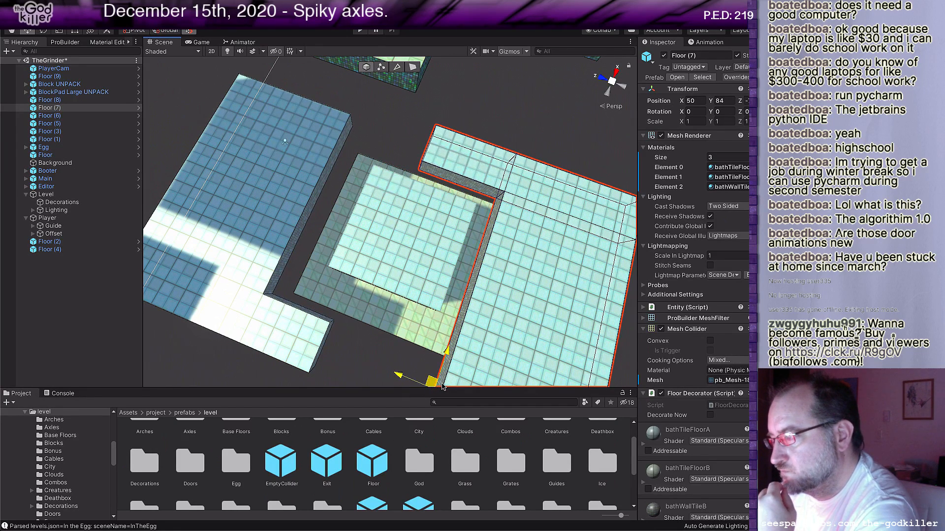
pyautogui.moveTo(442, 387); pyautogui.dragTo(471, 346)
# Switch to face editing and push both outer side faces of Floor (7) inward along the Z axis to narrow its wide section.
pyautogui.moveTo(471, 347); pyautogui.dragTo(410, 289, button='middle')
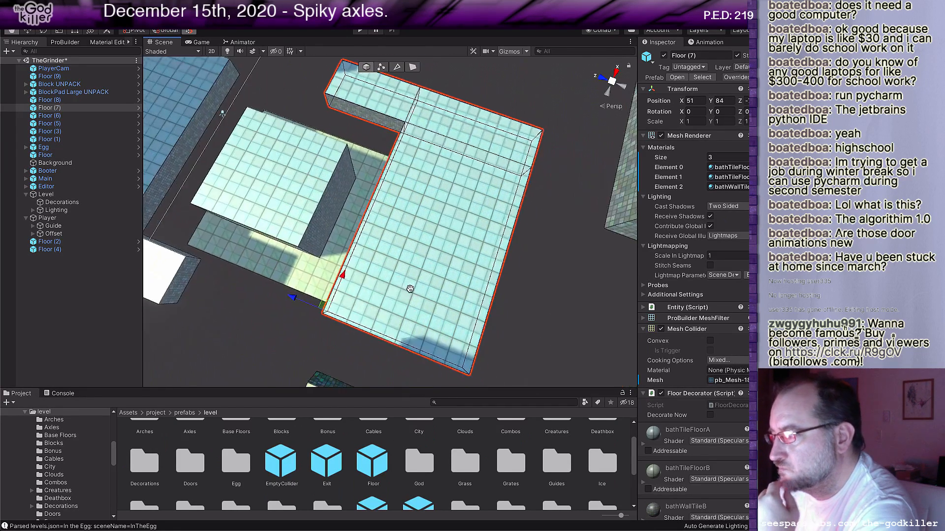
pyautogui.keyDown('alt'); pyautogui.moveTo(410, 289); pyautogui.dragTo(251, 252); pyautogui.keyUp('alt')
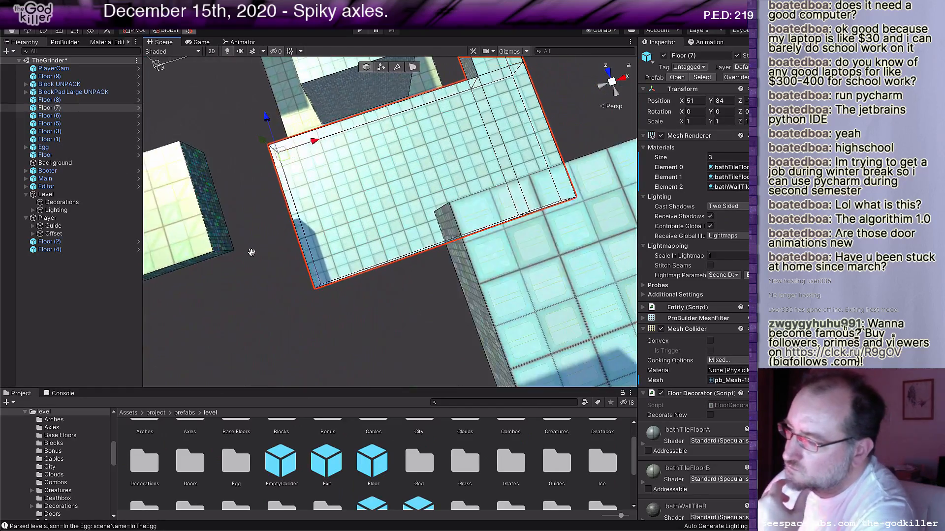
pyautogui.moveTo(251, 253)
pyautogui.mouseDown(button='middle')
pyautogui.moveTo(209, 276)
pyautogui.moveTo(244, 254)
pyautogui.mouseUp(button='middle')
pyautogui.keyDown('alt'); pyautogui.moveTo(362, 315); pyautogui.dragTo(387, 245); pyautogui.keyUp('alt')
pyautogui.press('f')
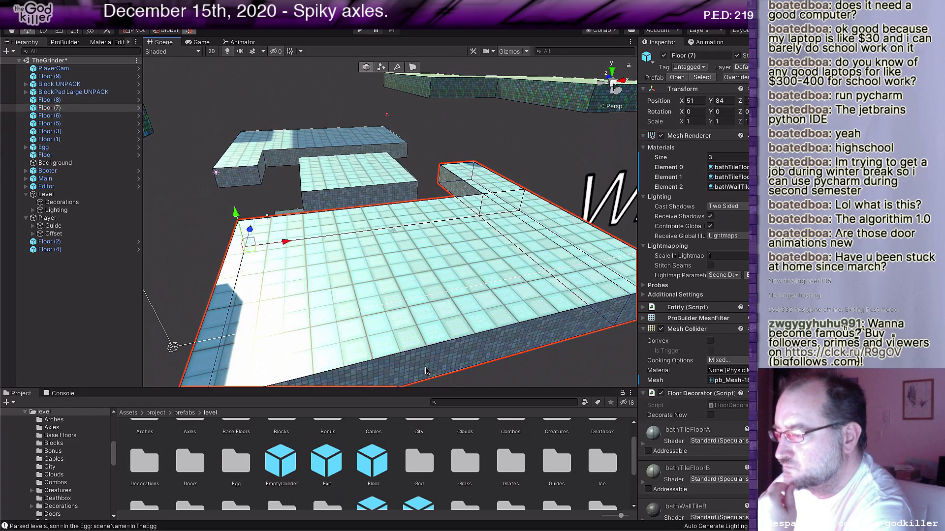
pyautogui.click(413, 67)
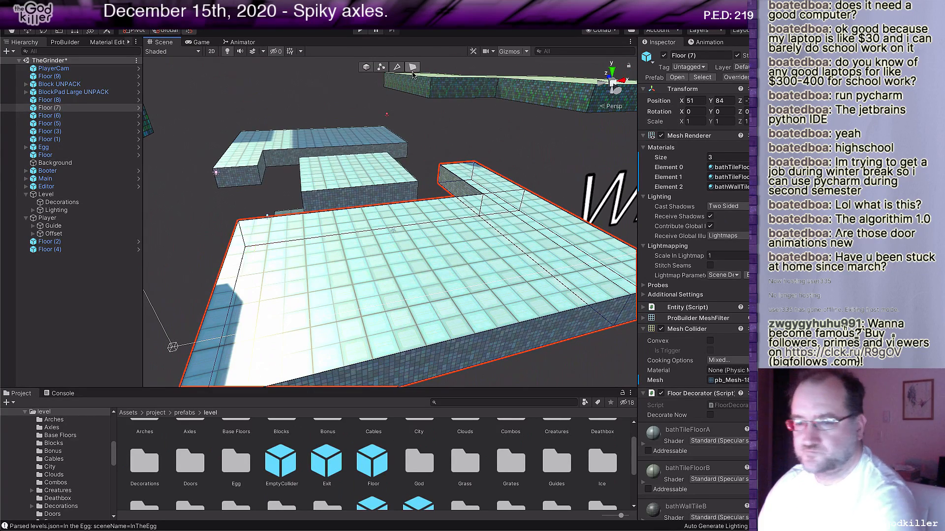
pyautogui.click(426, 355)
pyautogui.scroll(-5, 452, 329)
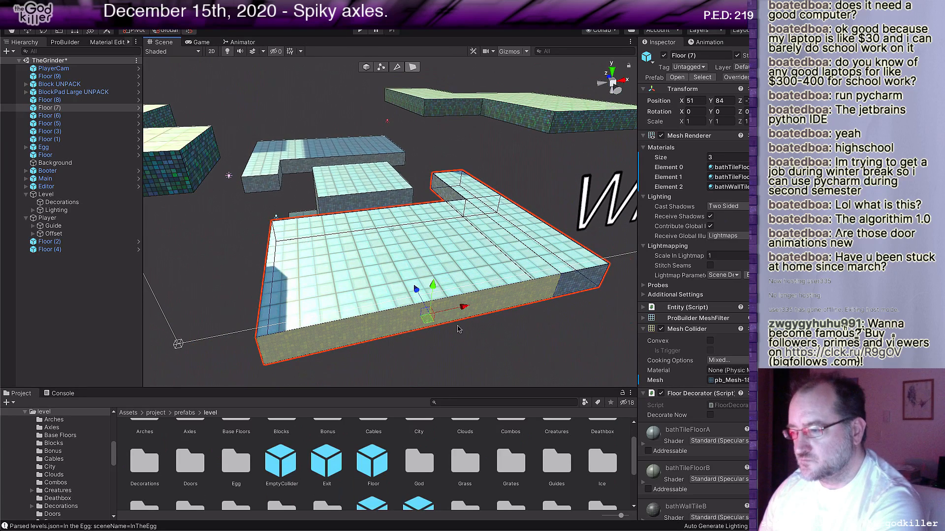
pyautogui.keyDown('shift'); pyautogui.click(575, 284); pyautogui.keyUp('shift')
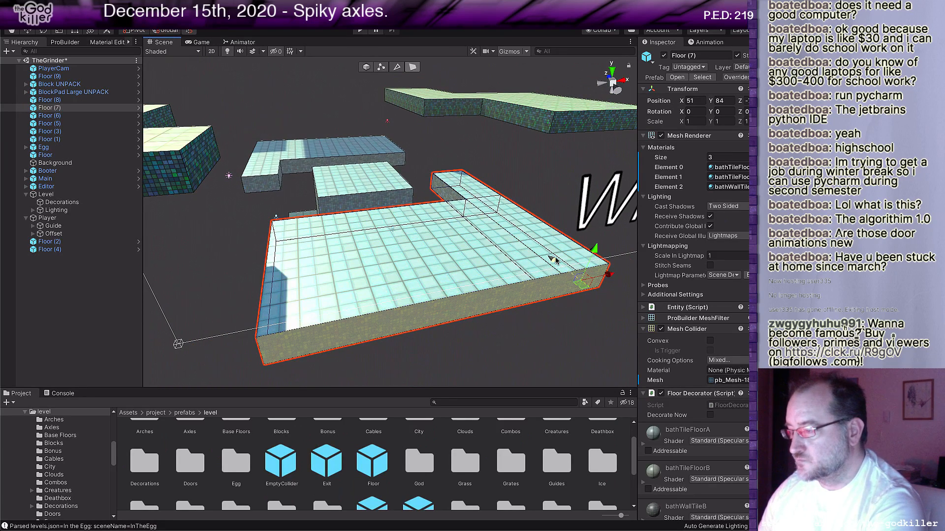
pyautogui.moveTo(543, 253); pyautogui.dragTo(528, 241)
# Examine how the narrowed Floor (7) fits with the raised block and the surrounding floor platforms.
pyautogui.moveTo(474, 281); pyautogui.dragTo(430, 331, button='right')
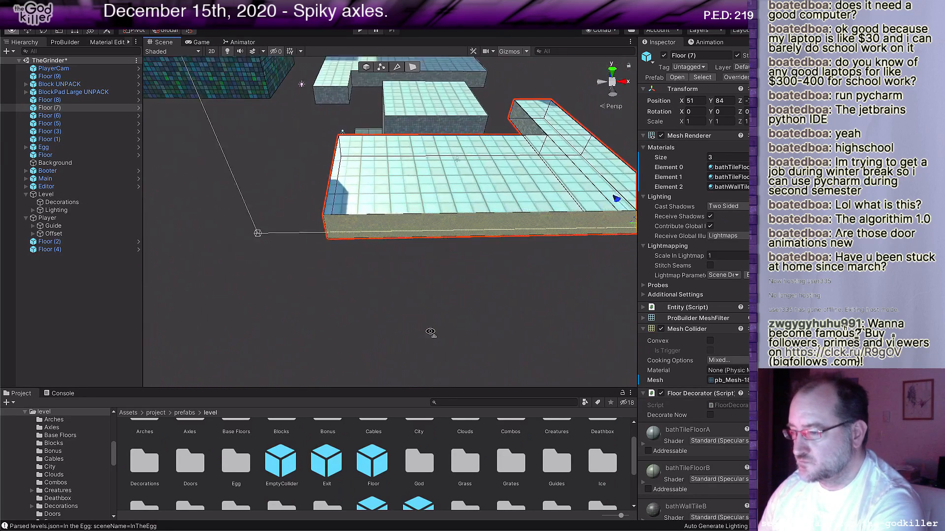
pyautogui.scroll(-3, 438, 318)
pyautogui.moveTo(467, 215); pyautogui.dragTo(470, 382, button='middle')
pyautogui.moveTo(472, 295); pyautogui.dragTo(475, 347, button='right')
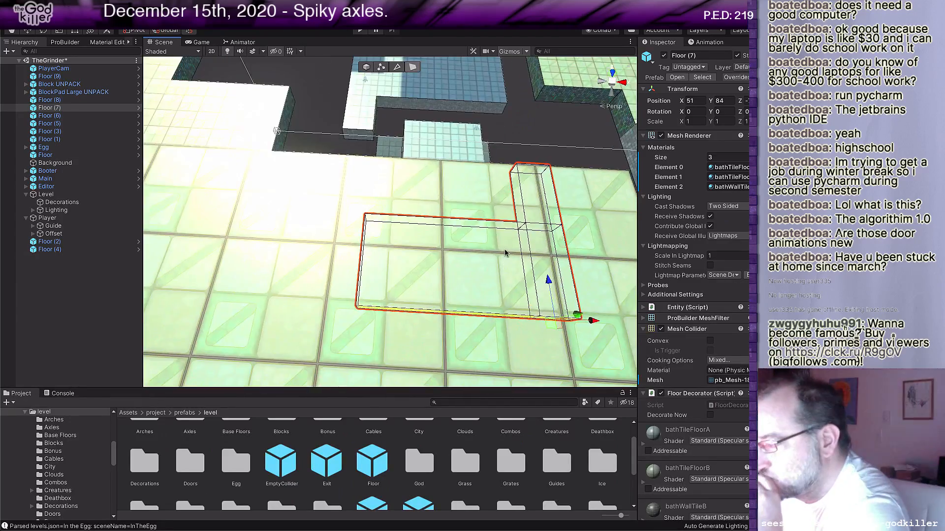
pyautogui.moveTo(501, 263); pyautogui.dragTo(499, 348, button='middle')
pyautogui.moveTo(545, 293); pyautogui.dragTo(541, 311, button='right')
pyautogui.moveTo(539, 312); pyautogui.dragTo(482, 343, button='middle')
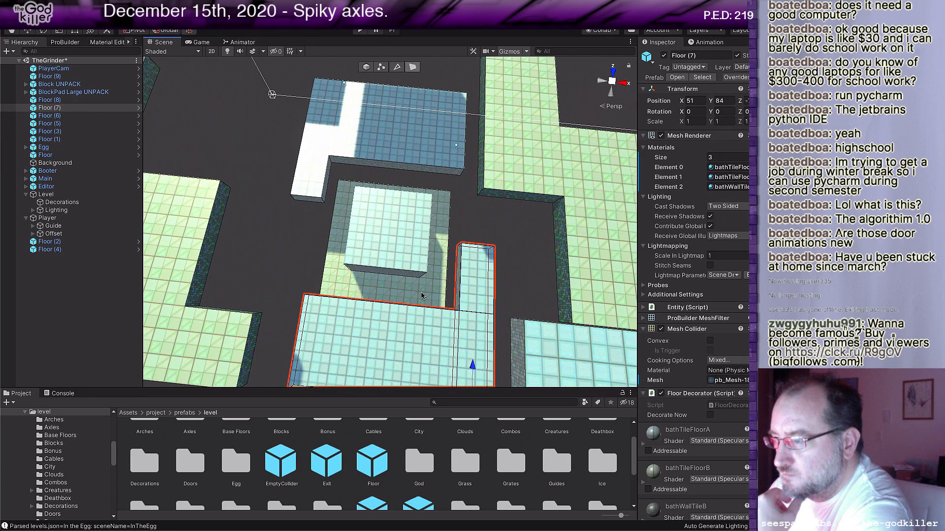
pyautogui.scroll(-5, 420, 295)
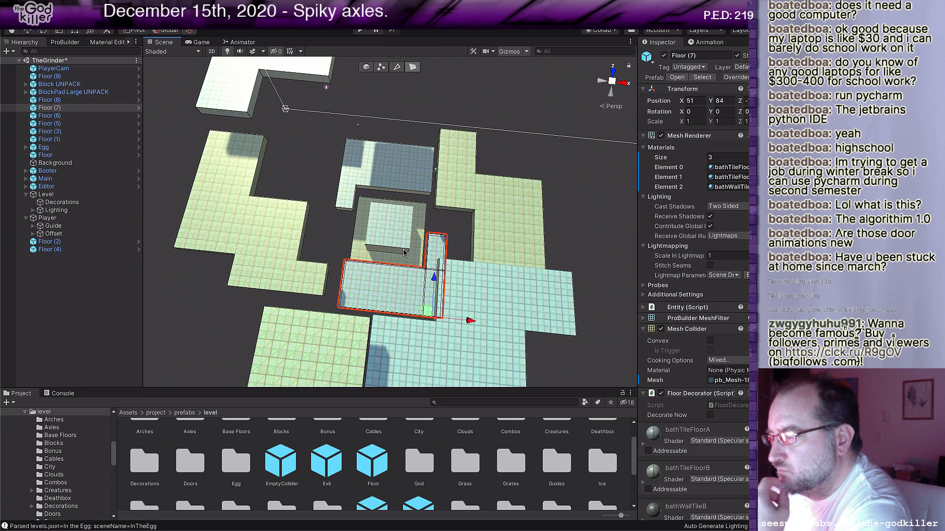
pyautogui.scroll(3, 403, 253)
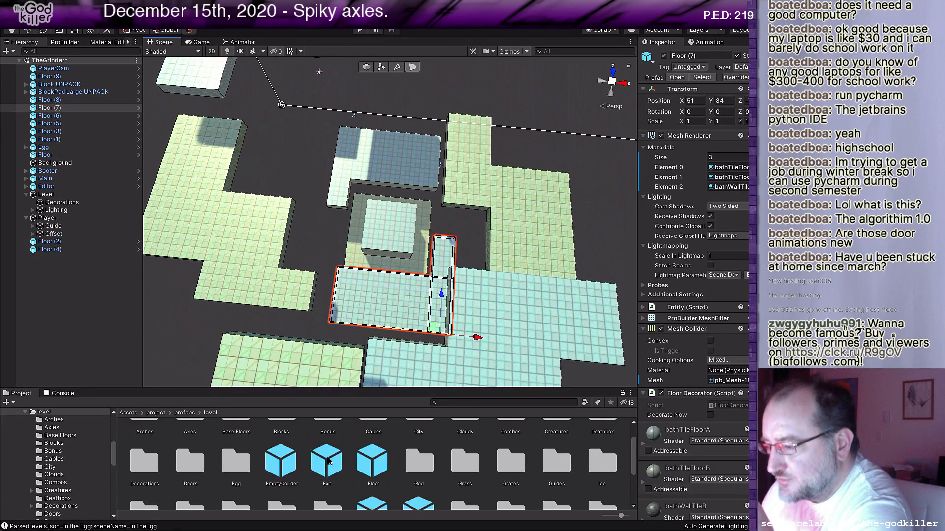
# Place an Exit prefab from the level folder on top of the raised Floor (9) block, at X 55 and Y 85.
pyautogui.moveTo(327, 462); pyautogui.dragTo(384, 177)
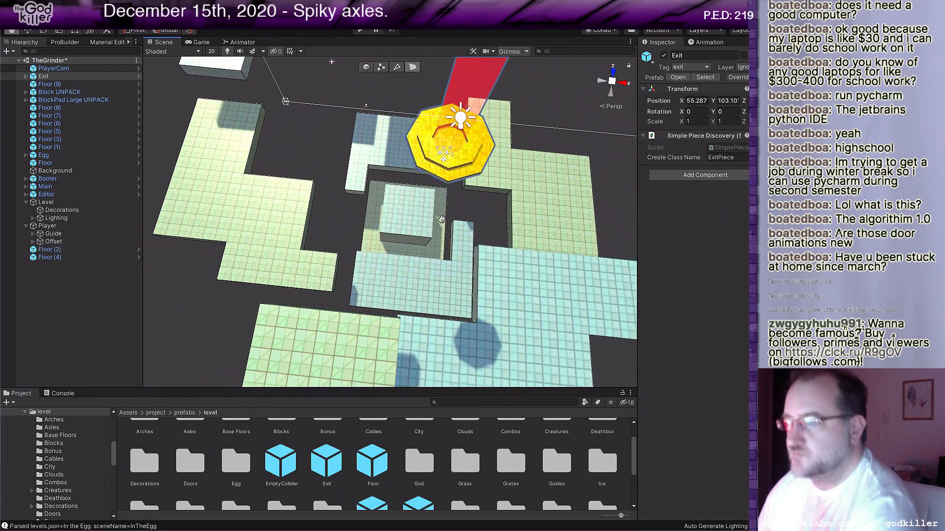
pyautogui.press('w')
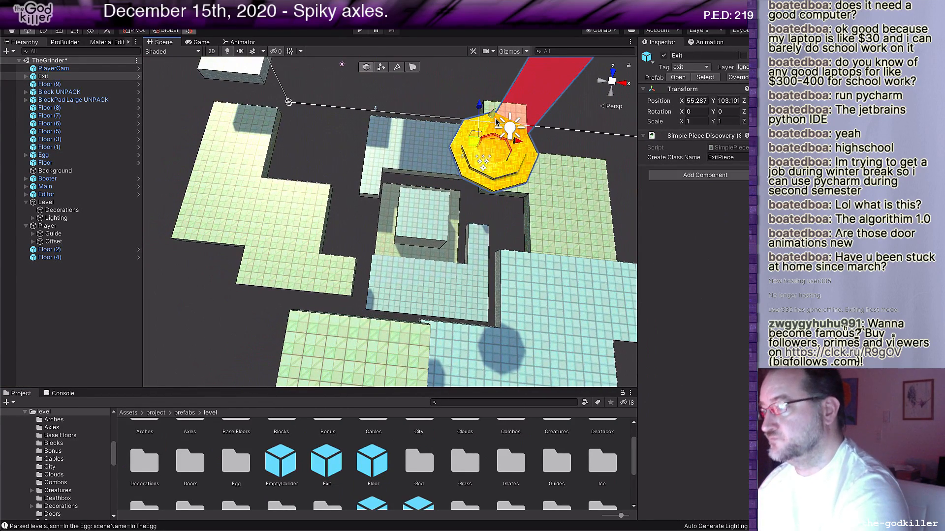
pyautogui.moveTo(492, 116); pyautogui.dragTo(361, 346)
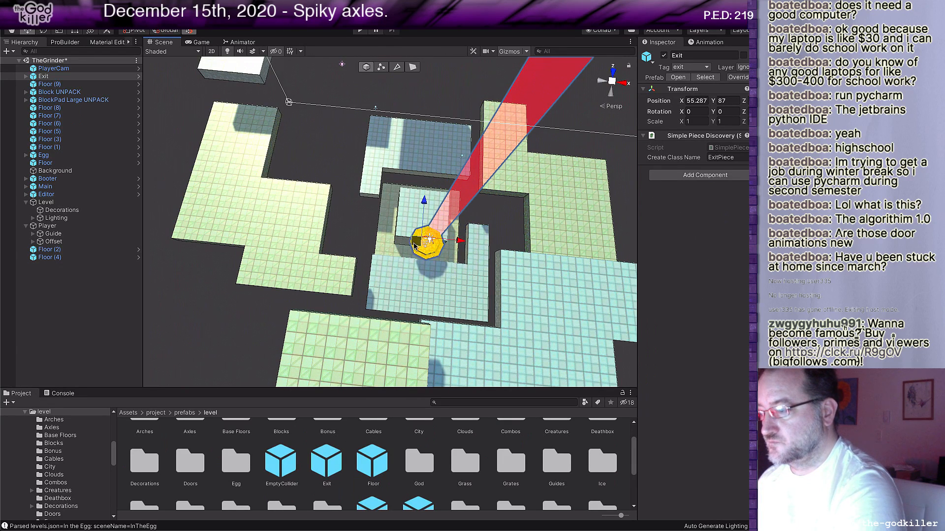
pyautogui.moveTo(417, 247); pyautogui.dragTo(432, 197)
pyautogui.moveTo(451, 299); pyautogui.dragTo(443, 307, button='middle')
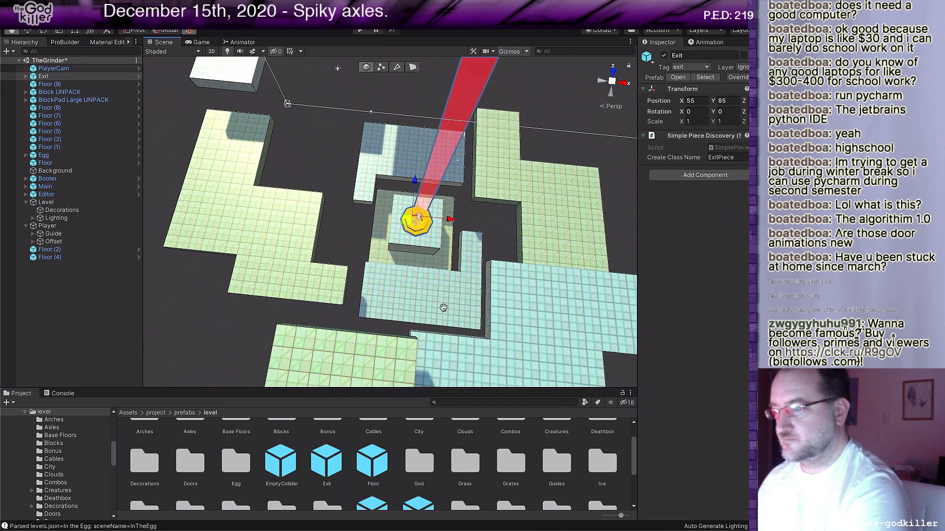
pyautogui.scroll(5, 443, 307)
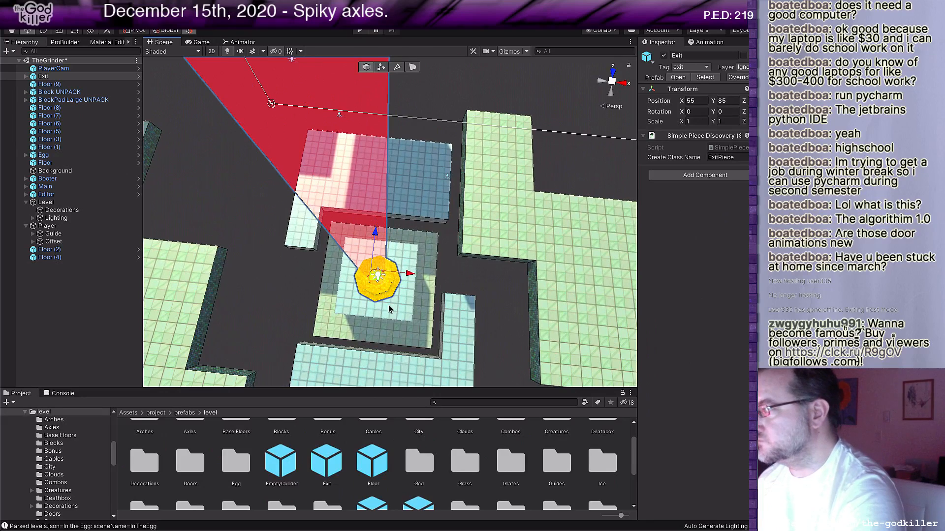
pyautogui.moveTo(415, 344); pyautogui.dragTo(407, 292, button='middle')
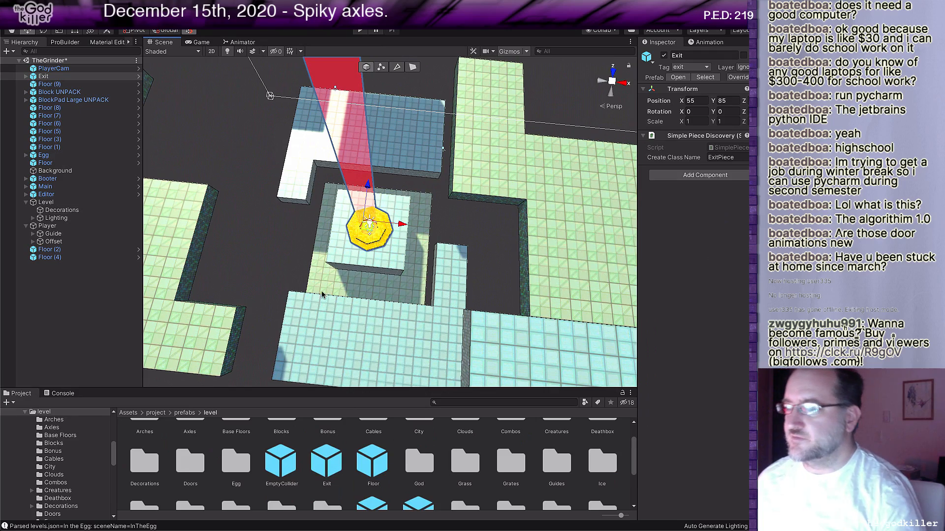
# Change the letter of the block on the egg platform to K.
pyautogui.scroll(-5, 326, 279)
pyautogui.moveTo(333, 162); pyautogui.dragTo(335, 285, button='middle')
pyautogui.scroll(4, 376, 258)
pyautogui.moveTo(387, 212); pyautogui.dragTo(363, 252, button='middle')
pyautogui.click(351, 199)
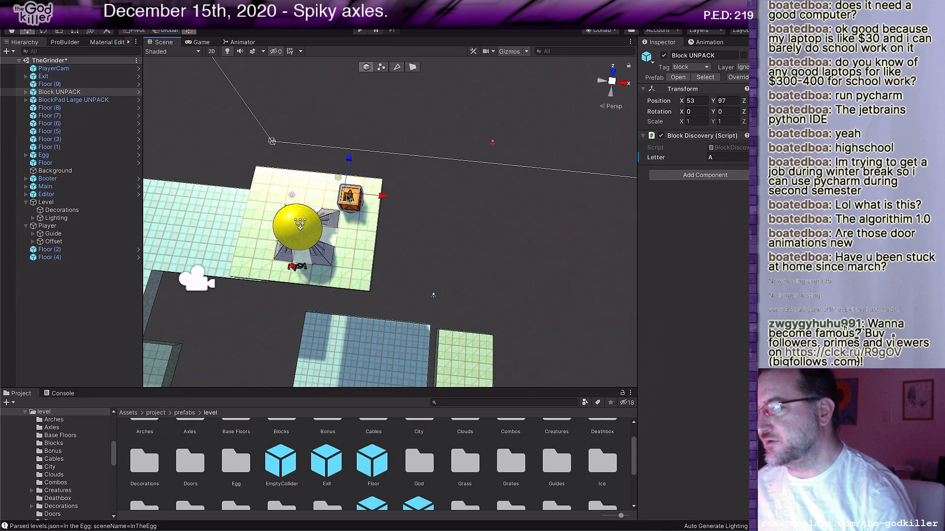
pyautogui.click(725, 157)
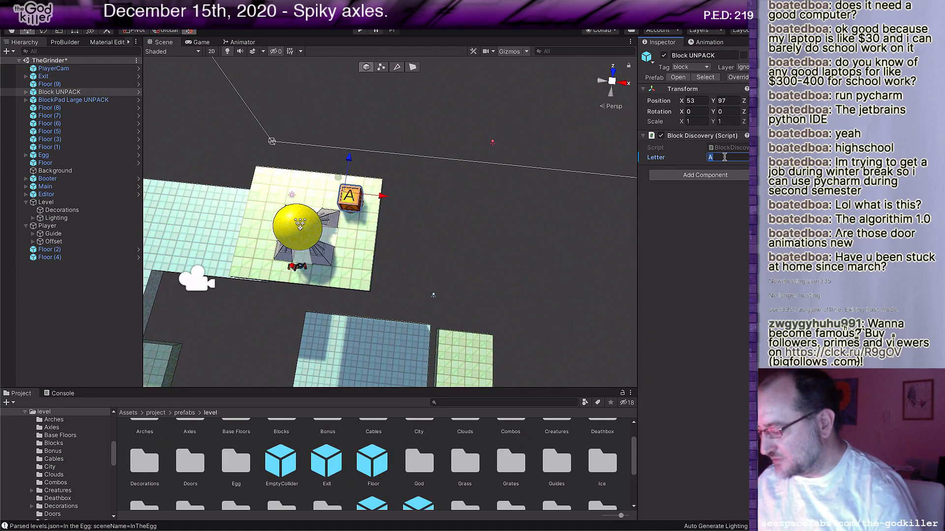
pyautogui.write('K')
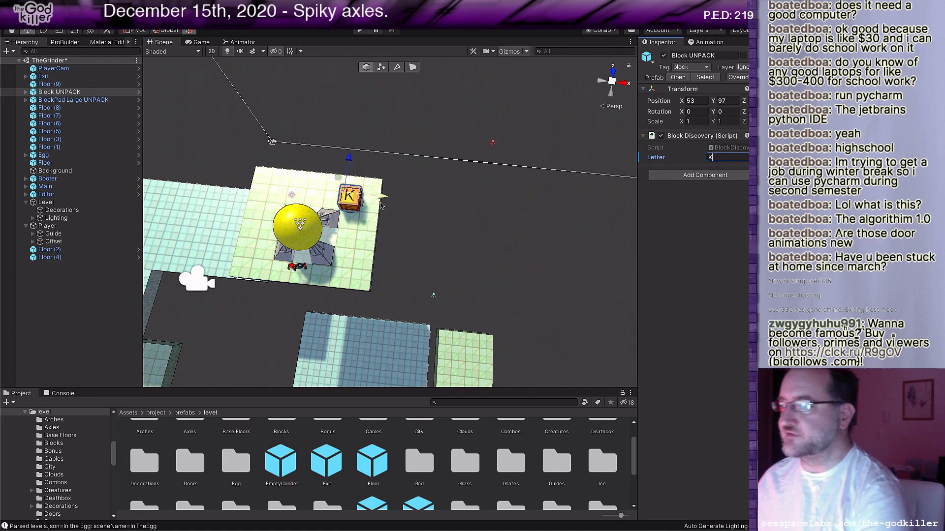
# Set the letter of the block pad under the block to K, shifting the block aside to X 52 and back to X 53.
pyautogui.click(352, 198)
pyautogui.moveTo(383, 196); pyautogui.dragTo(363, 196)
pyautogui.click(352, 202)
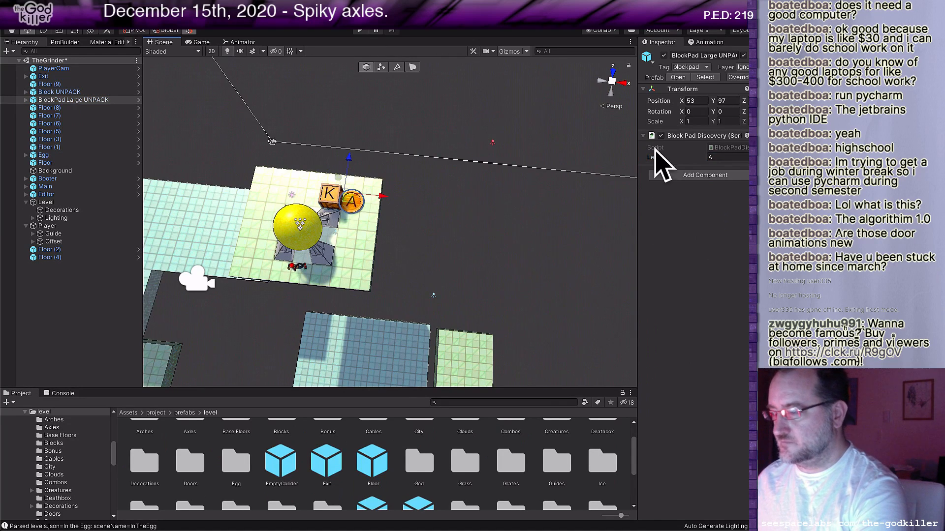
pyautogui.click(723, 157)
pyautogui.write('K')
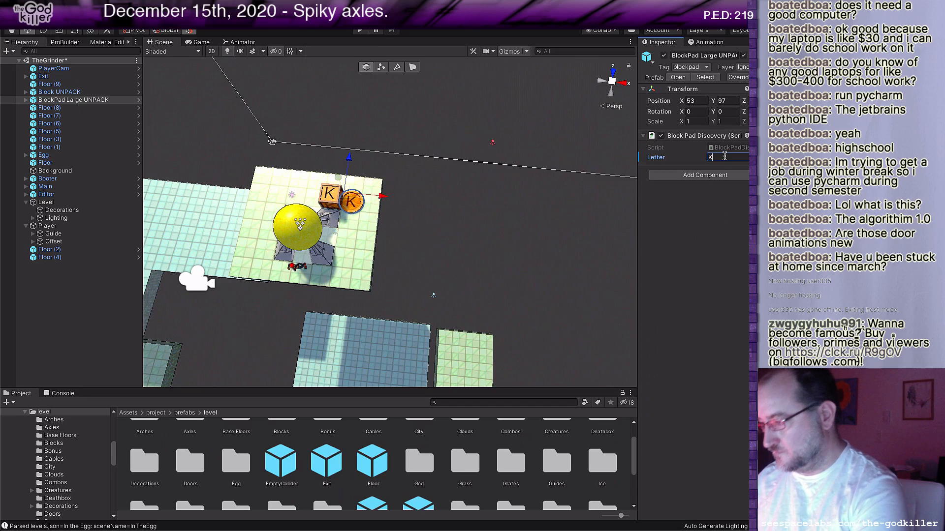
pyautogui.click(326, 200)
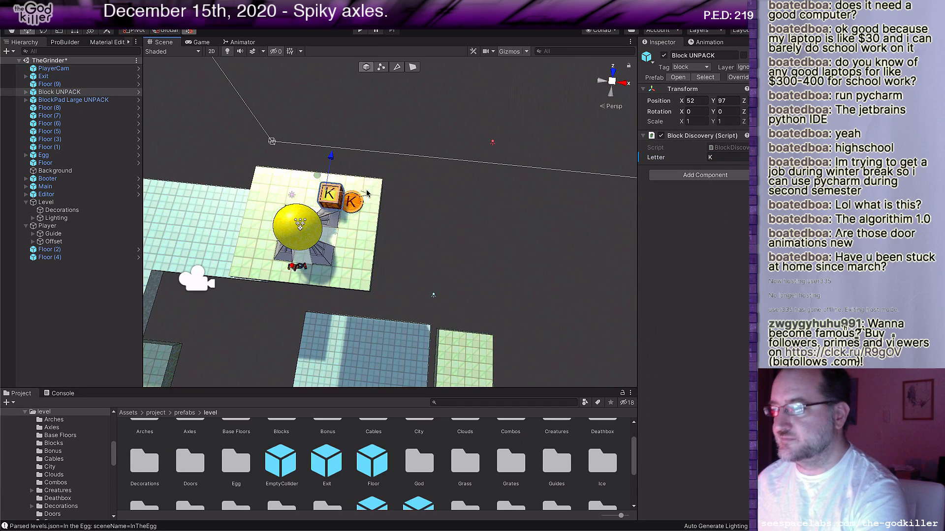
pyautogui.moveTo(362, 197); pyautogui.dragTo(382, 199)
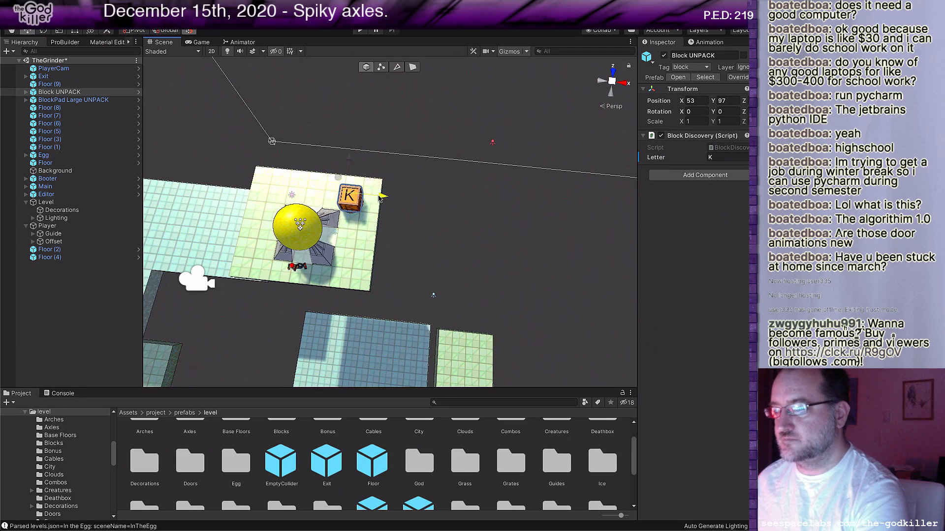
# Examine the floor platforms around the raised exit block, closing in on the Floor (6) platform beside it.
pyautogui.moveTo(413, 251); pyautogui.dragTo(475, 103, button='middle')
pyautogui.moveTo(529, 206); pyautogui.dragTo(540, 223, button='right')
pyautogui.scroll(-3, 546, 222)
pyautogui.scroll(-2, 545, 223)
pyautogui.moveTo(538, 232); pyautogui.dragTo(543, 209, button='middle')
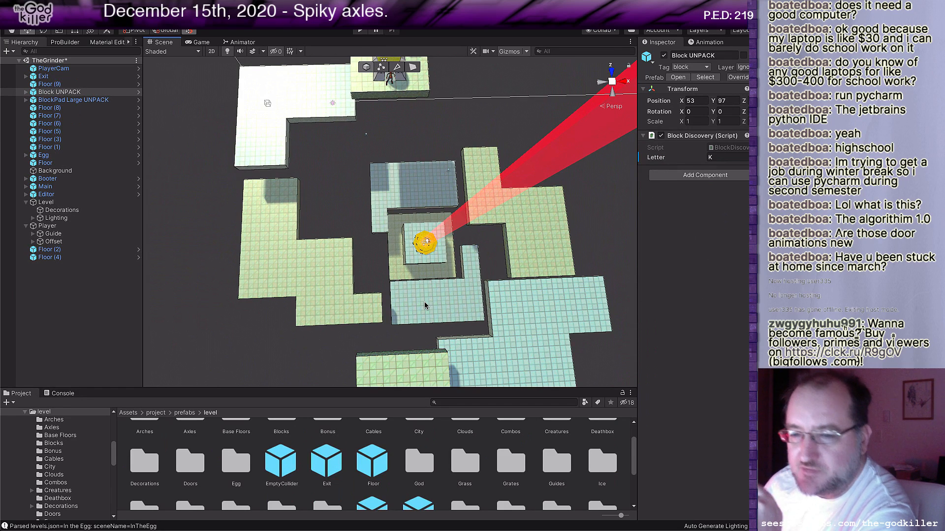
pyautogui.scroll(6, 424, 303)
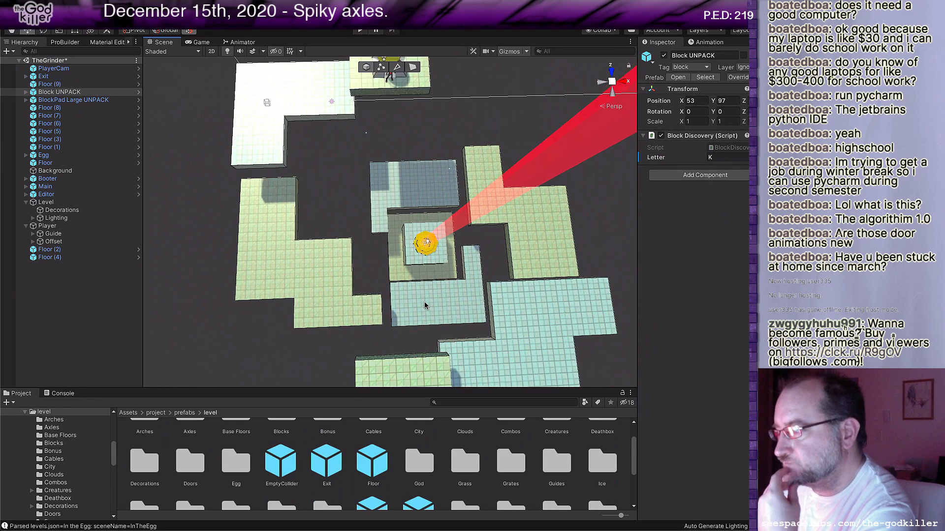
pyautogui.moveTo(411, 235); pyautogui.dragTo(394, 296, button='middle')
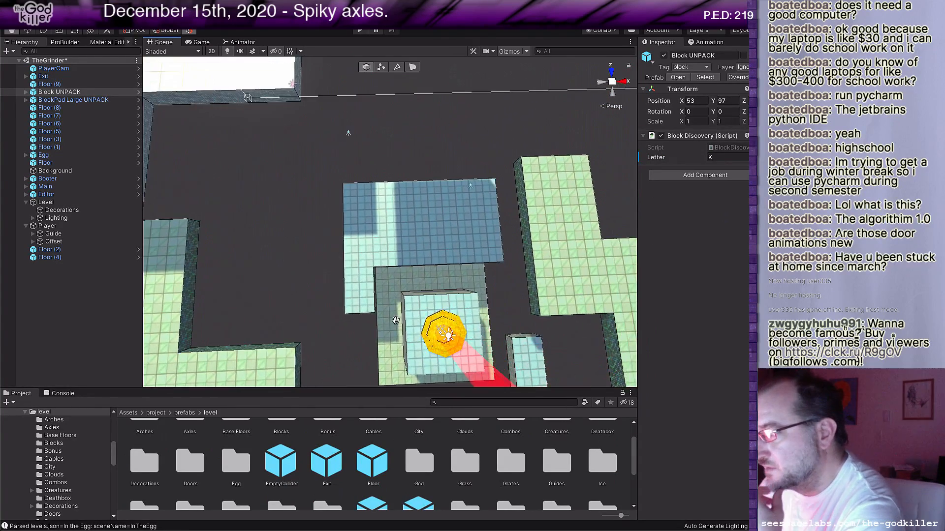
pyautogui.scroll(4, 389, 295)
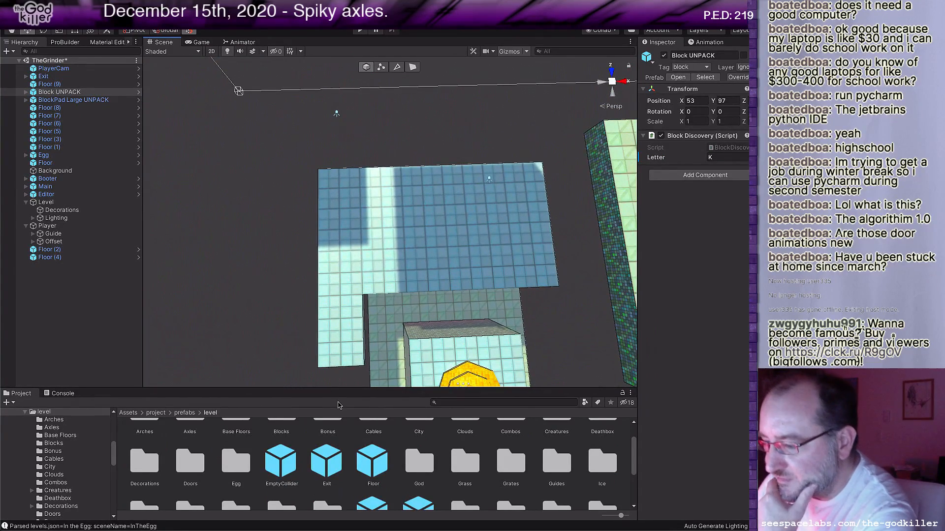
pyautogui.scroll(2, 298, 453)
# Place a small block pad prefab from the Blocks folder on Floor (6) at X 50, Y 85 and set its letter to O.
pyautogui.doubleClick(282, 445)
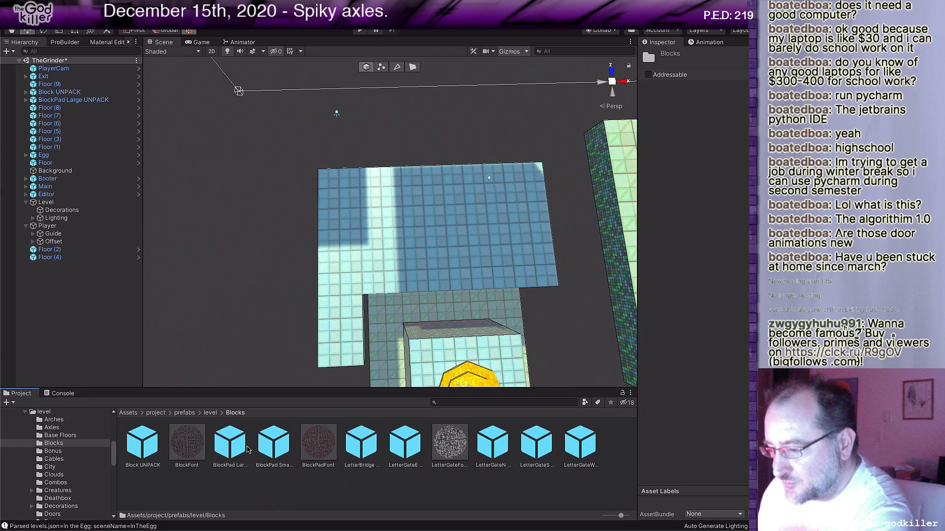
pyautogui.moveTo(274, 443); pyautogui.dragTo(336, 182)
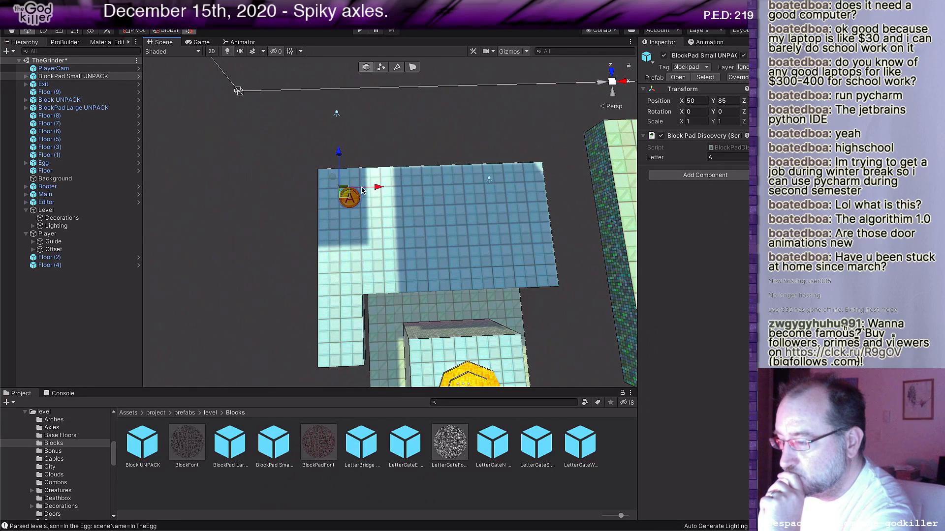
pyautogui.click(717, 157)
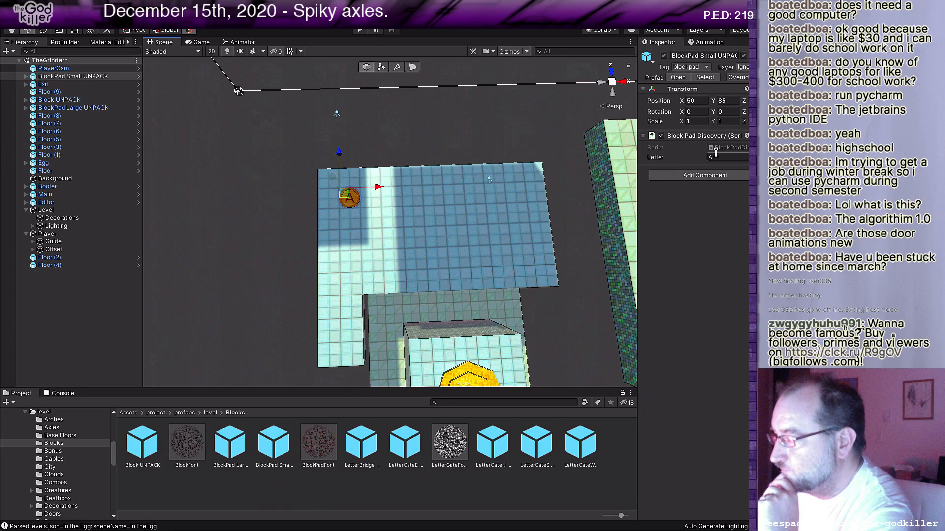
pyautogui.write('O')
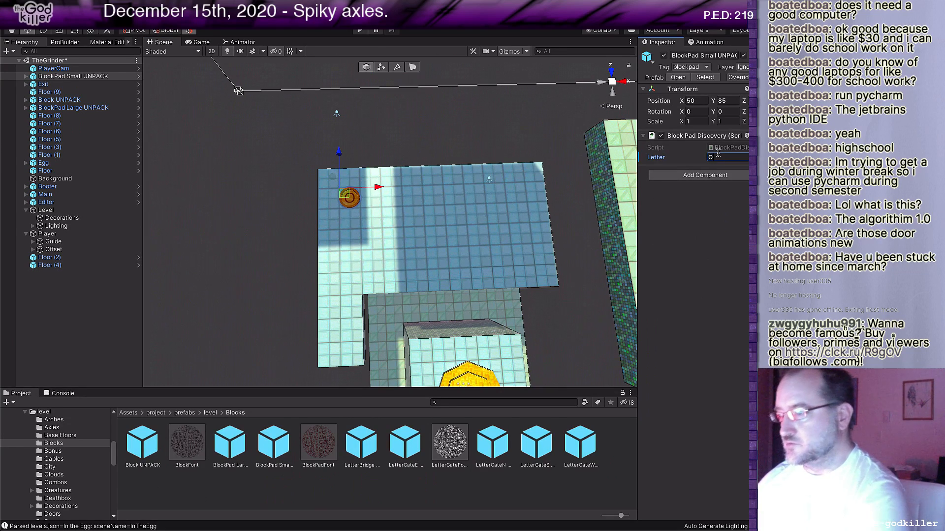
# Duplicate the small O block pad to X 51 and set the copy's letter to K.
pyautogui.click(346, 196)
pyautogui.hotkey('ctrl', 'd')
pyautogui.moveTo(352, 196); pyautogui.dragTo(390, 187)
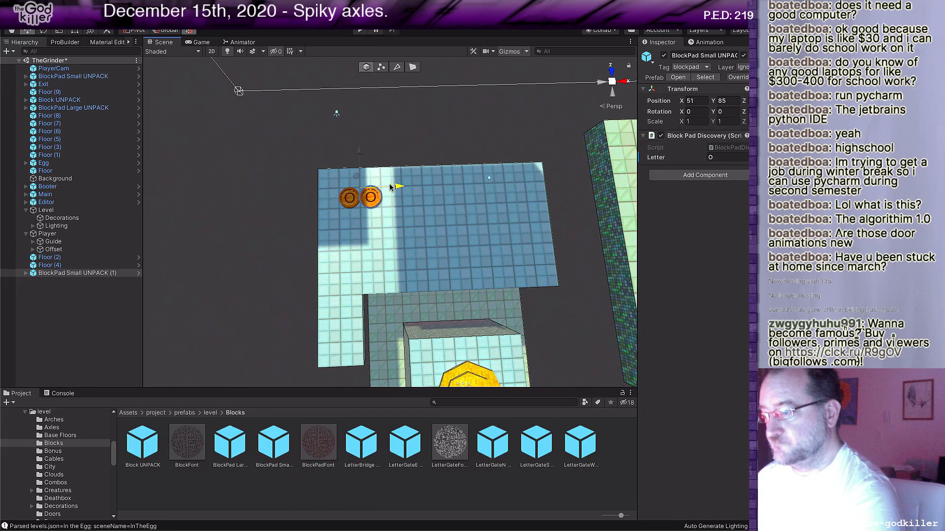
pyautogui.click(727, 157)
pyautogui.write('K')
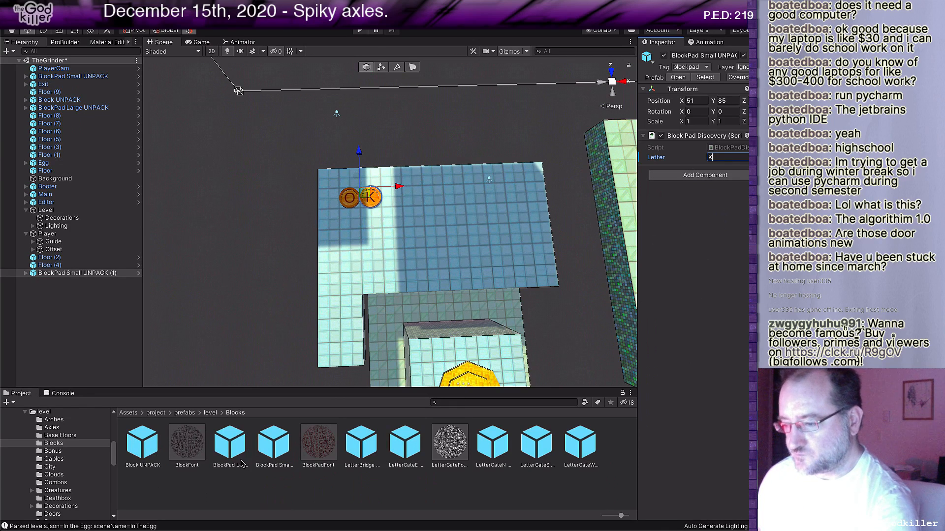
# Place a Block prefab on the small O block pad at X 50, Y 85 and set its letter to O.
pyautogui.moveTo(153, 438); pyautogui.dragTo(335, 181)
pyautogui.click(728, 157)
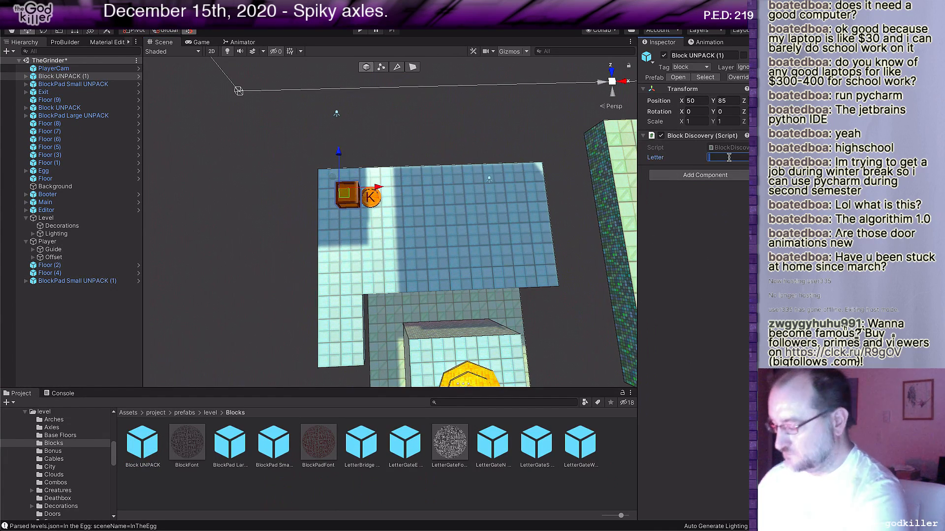
pyautogui.write('O')
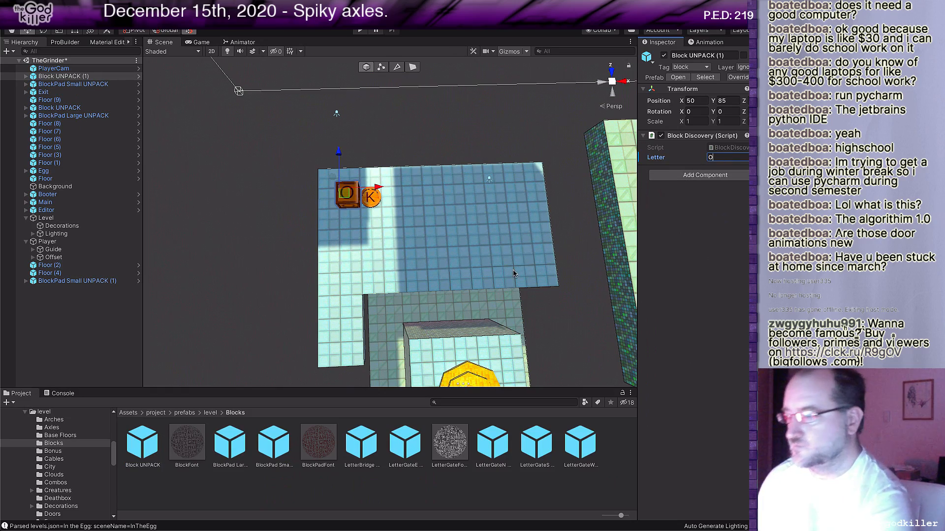
# Place a LetterBridge prefab beside the raised exit block at X 58, Y 84 and set its letter to O.
pyautogui.moveTo(513, 273); pyautogui.dragTo(412, 239, button='middle')
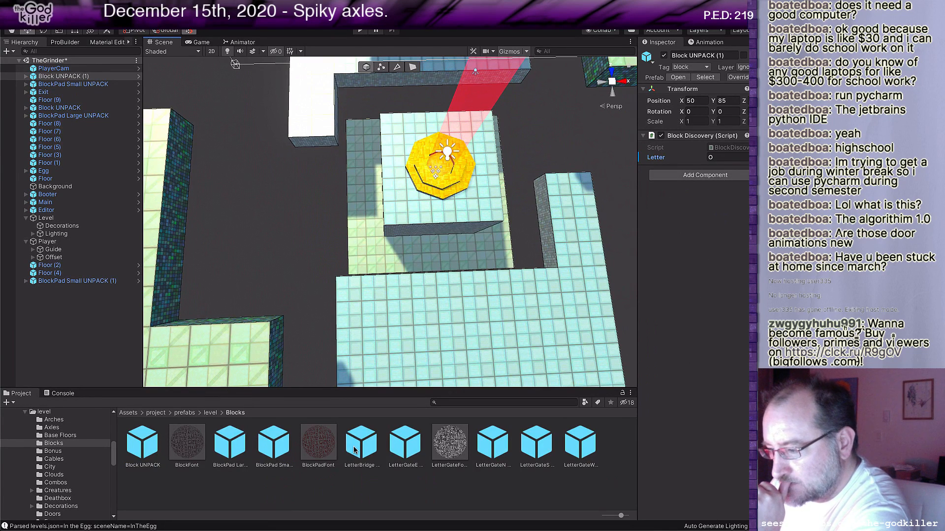
pyautogui.moveTo(355, 450); pyautogui.dragTo(473, 165)
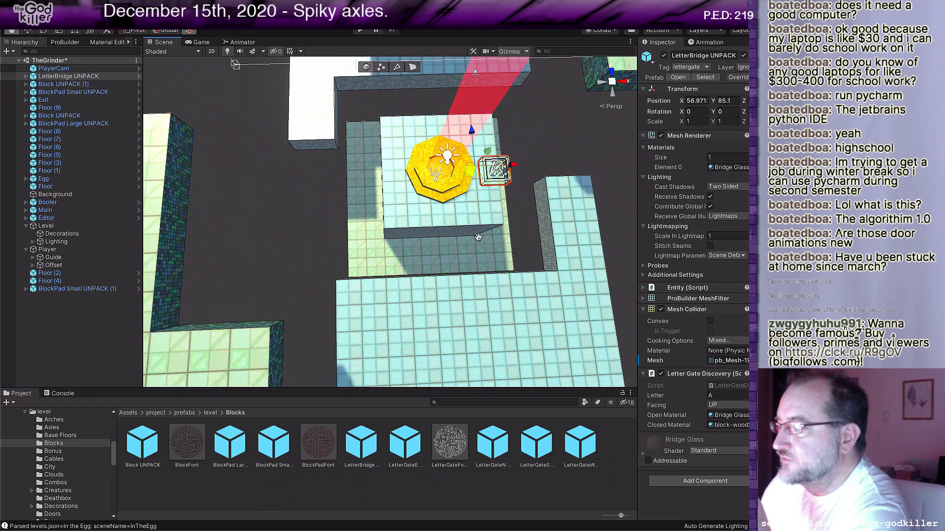
pyautogui.moveTo(474, 165); pyautogui.dragTo(374, 180, button='middle')
pyautogui.moveTo(375, 180); pyautogui.dragTo(398, 162)
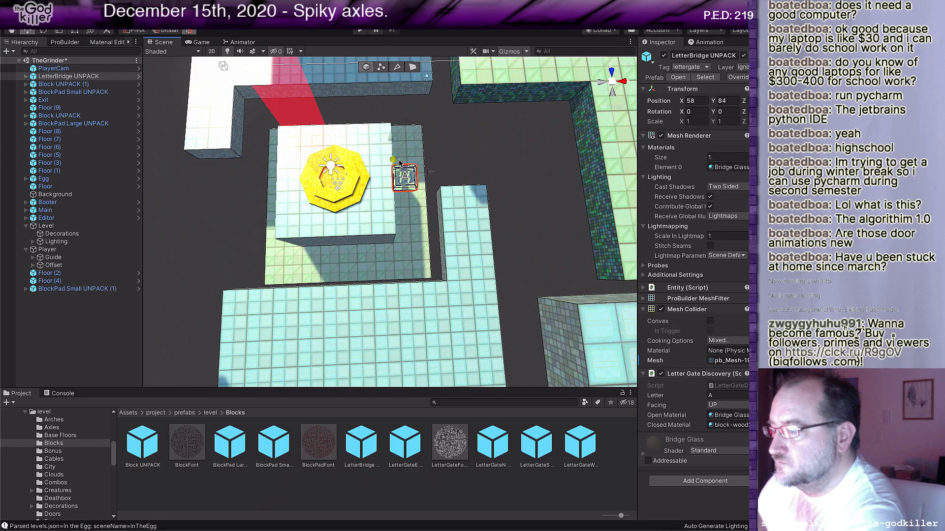
pyautogui.press('f')
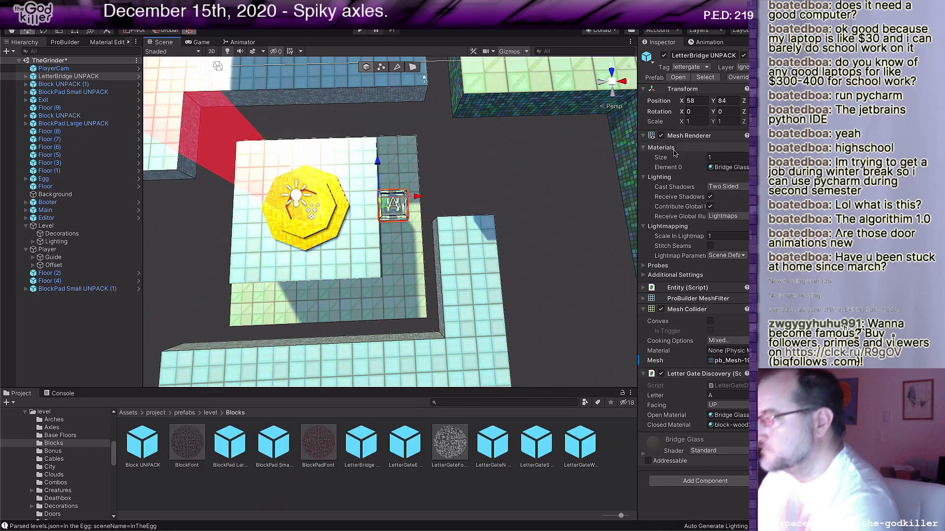
pyautogui.click(729, 396)
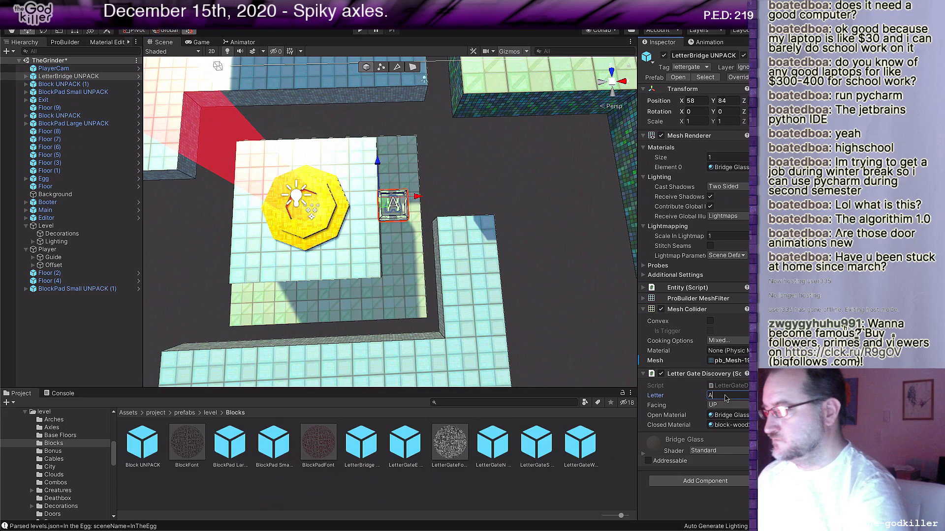
pyautogui.write('O')
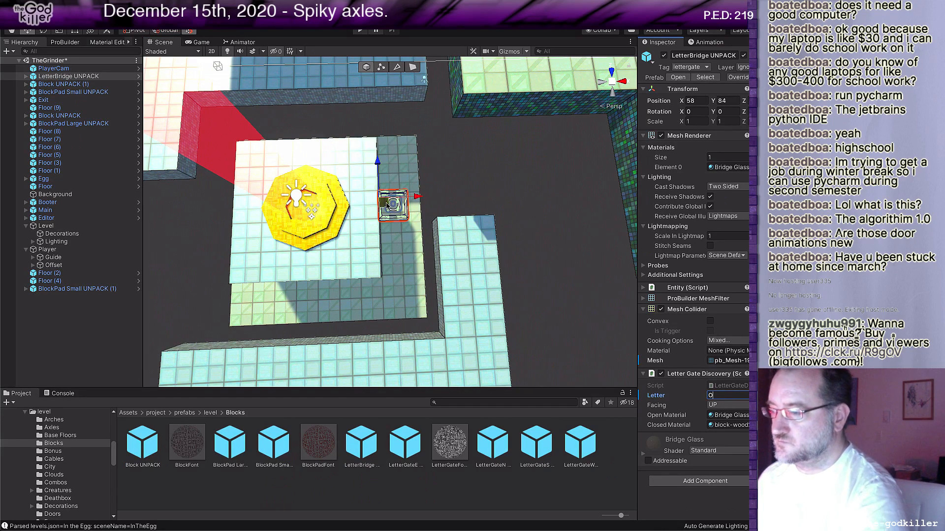
# Duplicate the O letter bridge to X 59 and set the copy's letter to K.
pyautogui.click(404, 216)
pyautogui.hotkey('ctrl', 'd')
pyautogui.moveTo(417, 196); pyautogui.dragTo(446, 196)
pyautogui.click(722, 395)
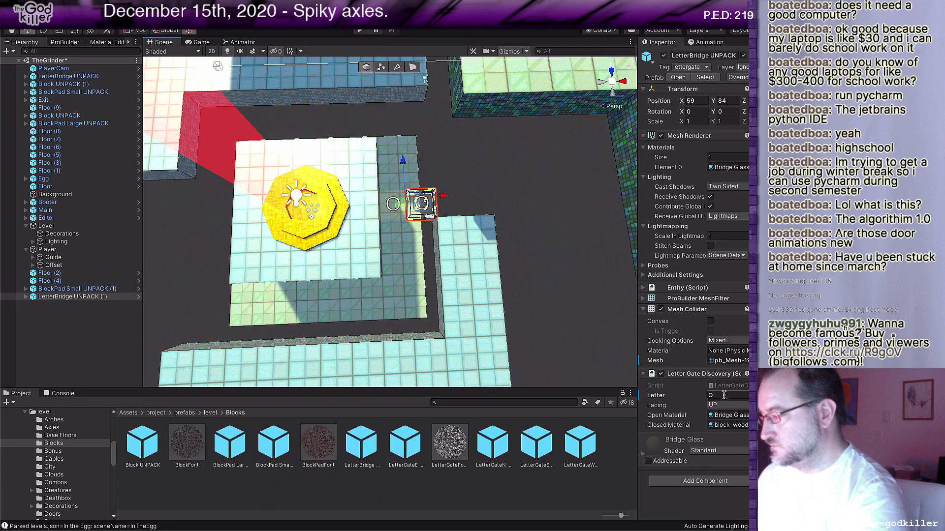
pyautogui.write('K')
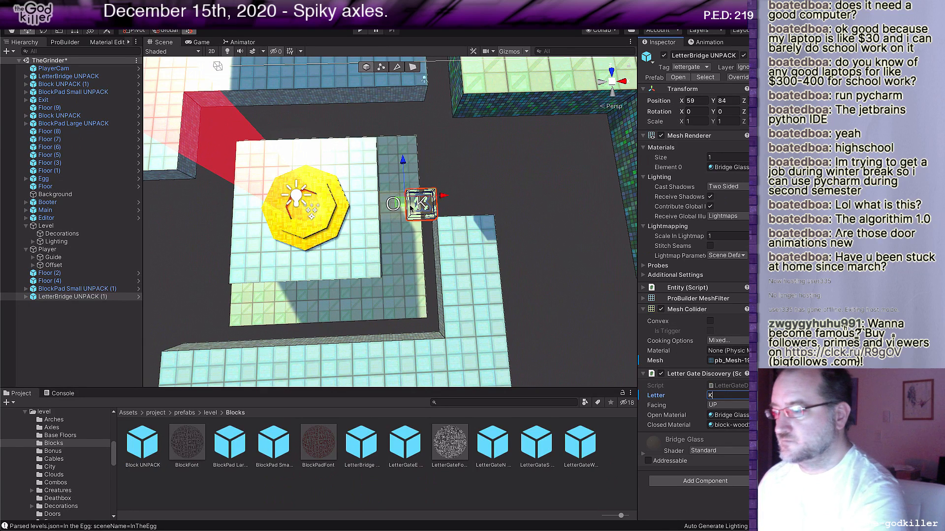
pyautogui.press('Return')
# Duplicate the K and O letter bridges to the opposite side of the exit block, with K at X 52 and O at X 51.
pyautogui.hotkey('ctrl', 'd')
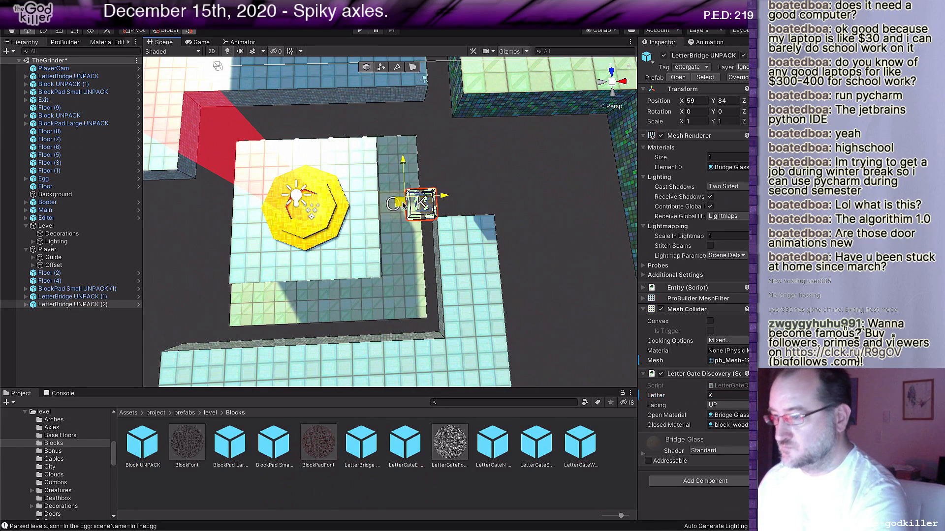
pyautogui.moveTo(403, 204); pyautogui.dragTo(212, 213)
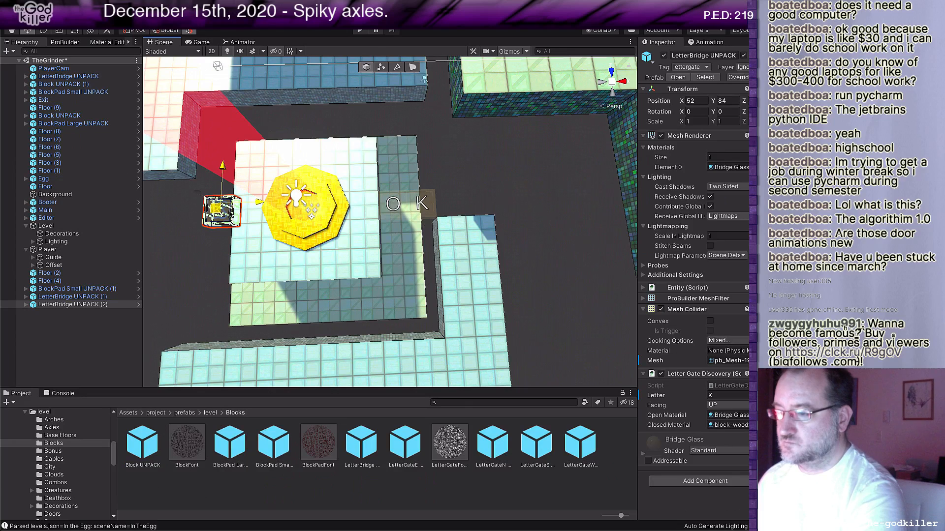
pyautogui.click(393, 207)
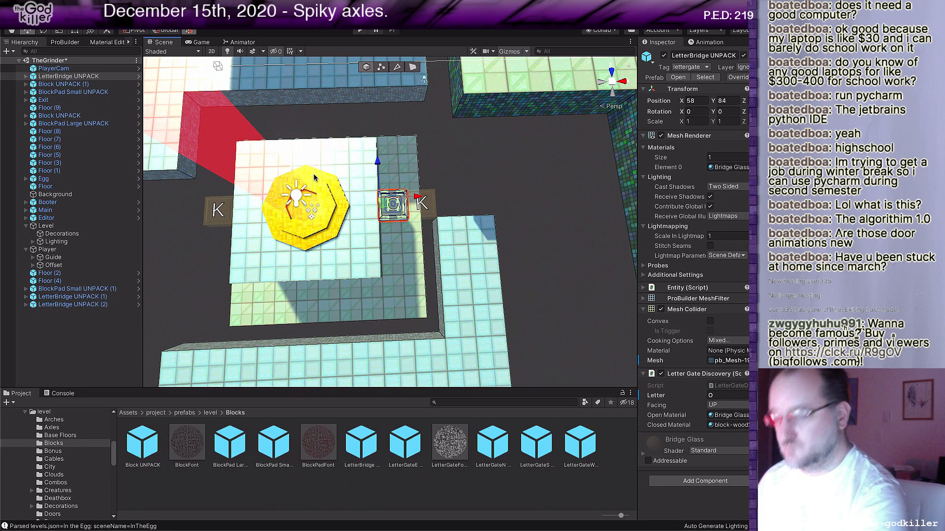
pyautogui.hotkey('ctrl', 'd')
pyautogui.moveTo(424, 199); pyautogui.dragTo(349, 206)
# Extend the end faces of the Floor (7) and Floor (6) arms so both reach alongside the OK letter bridges.
pyautogui.moveTo(349, 207); pyautogui.dragTo(276, 160, button='middle')
pyautogui.scroll(5, 276, 160)
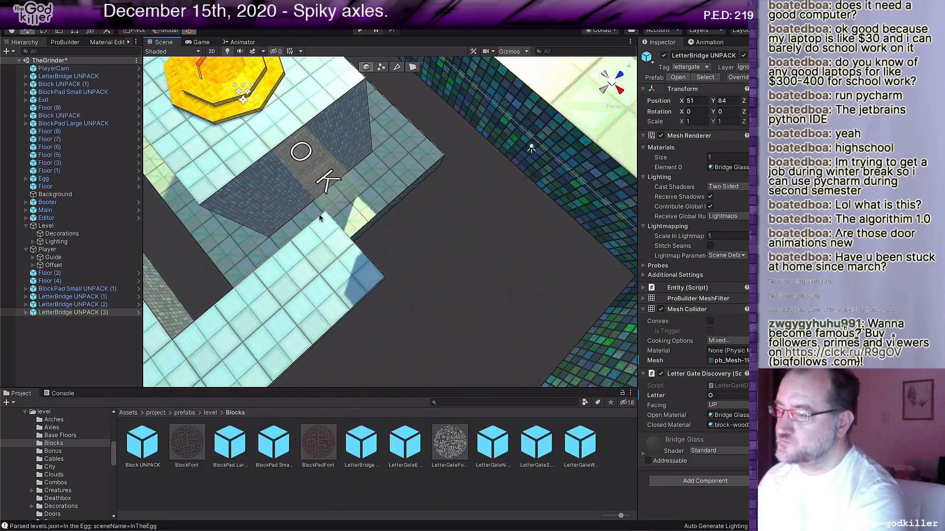
pyautogui.keyDown('alt'); pyautogui.moveTo(426, 224); pyautogui.dragTo(353, 297); pyautogui.keyUp('alt')
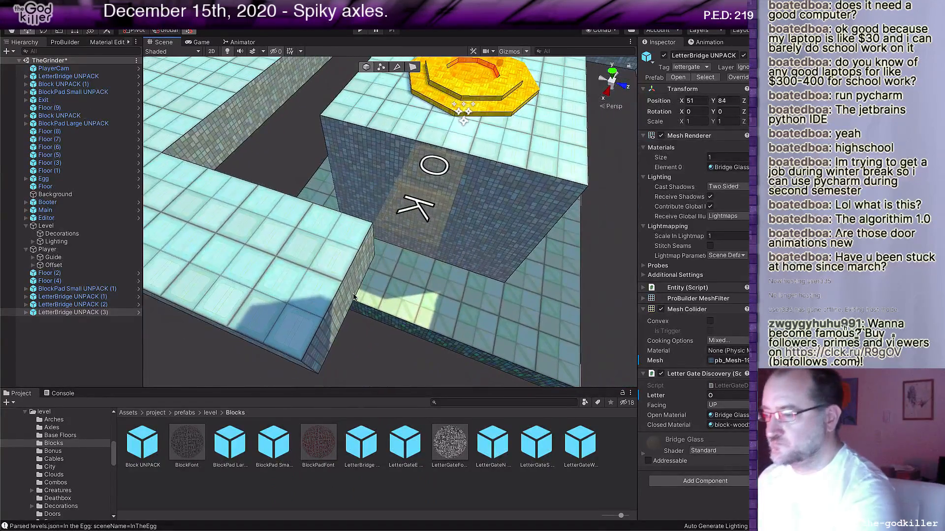
pyautogui.click(412, 68)
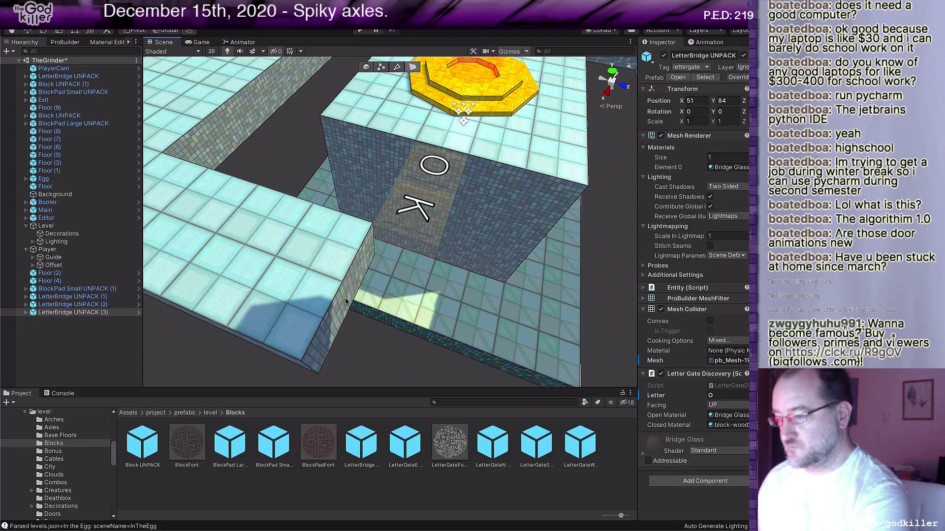
pyautogui.click(346, 301)
pyautogui.moveTo(383, 311); pyautogui.dragTo(424, 168)
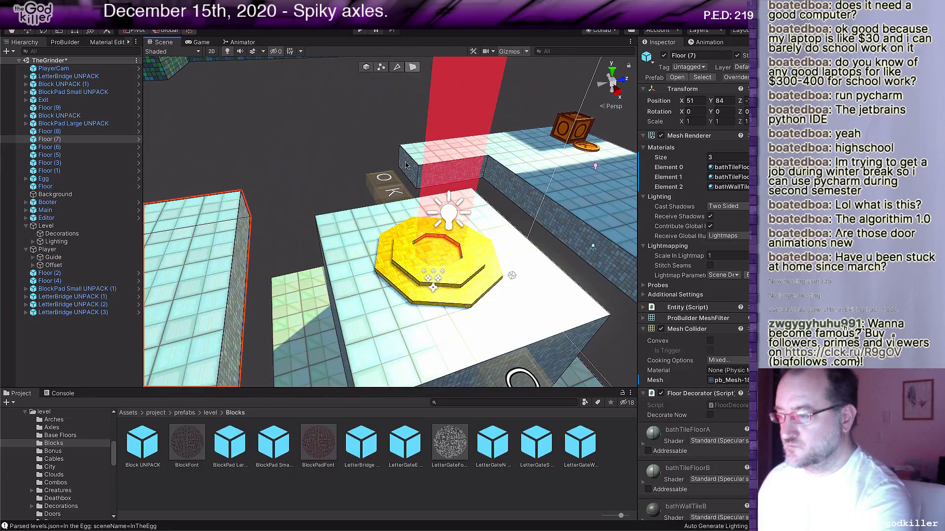
pyautogui.click(406, 165)
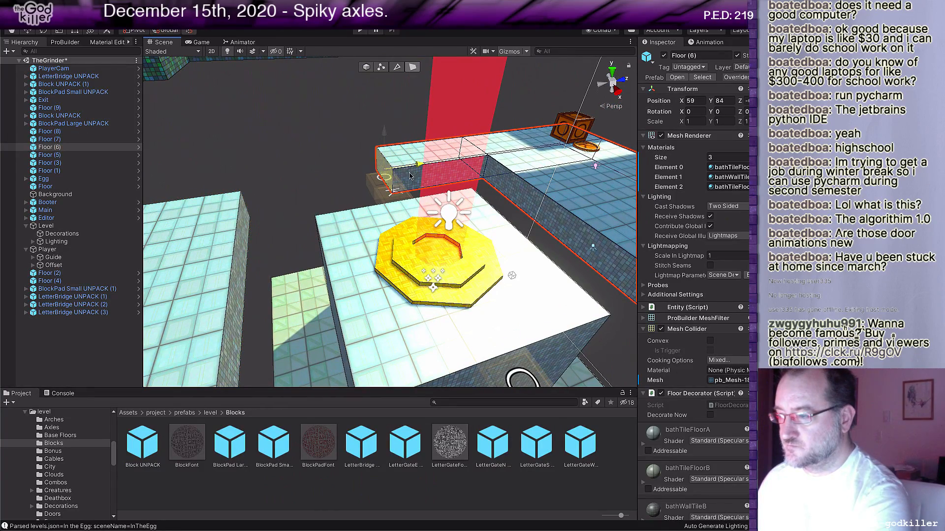
pyautogui.moveTo(409, 172); pyautogui.dragTo(385, 175)
# Examine the whole level layout from above, from the bridged exit block up to the egg platform.
pyautogui.moveTo(378, 207); pyautogui.dragTo(496, 264, button='right')
pyautogui.scroll(-8, 403, 326)
pyautogui.scroll(-6, 403, 328)
pyautogui.scroll(-10, 492, 267)
pyautogui.moveTo(438, 274); pyautogui.dragTo(484, 273, button='middle')
pyautogui.moveTo(415, 262); pyautogui.dragTo(425, 236, button='middle')
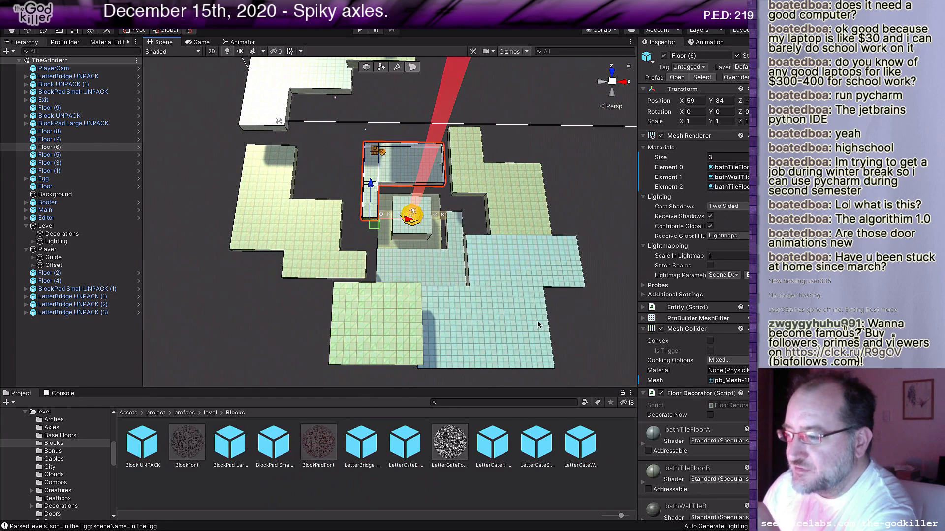
pyautogui.moveTo(401, 144); pyautogui.dragTo(399, 298, button='middle')
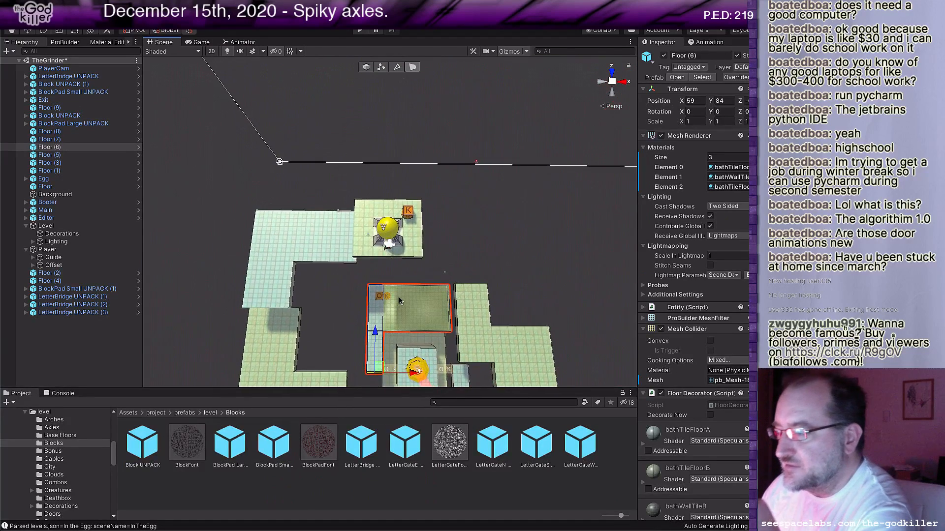
pyautogui.scroll(2, 399, 298)
pyautogui.scroll(1, 413, 284)
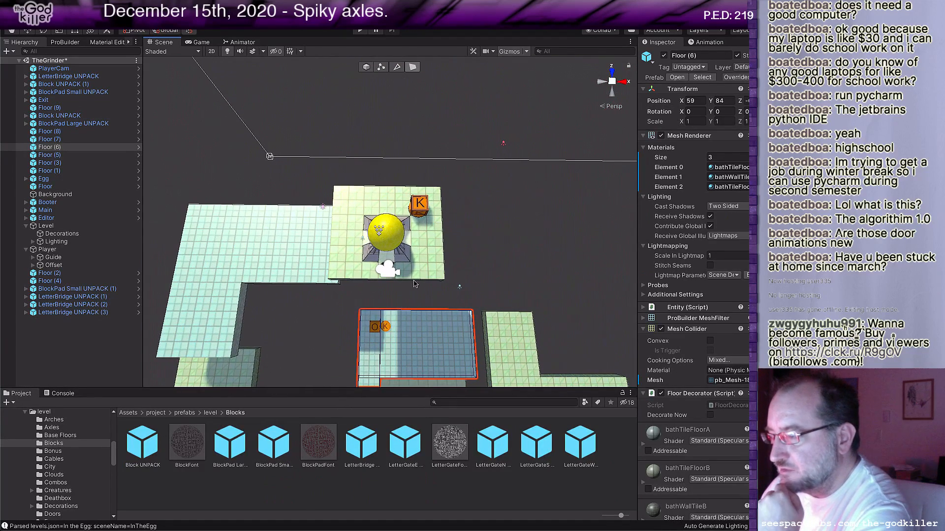
# Move the K block and its large block pad across the egg platform to X 49, Y 97.
pyautogui.click(420, 207)
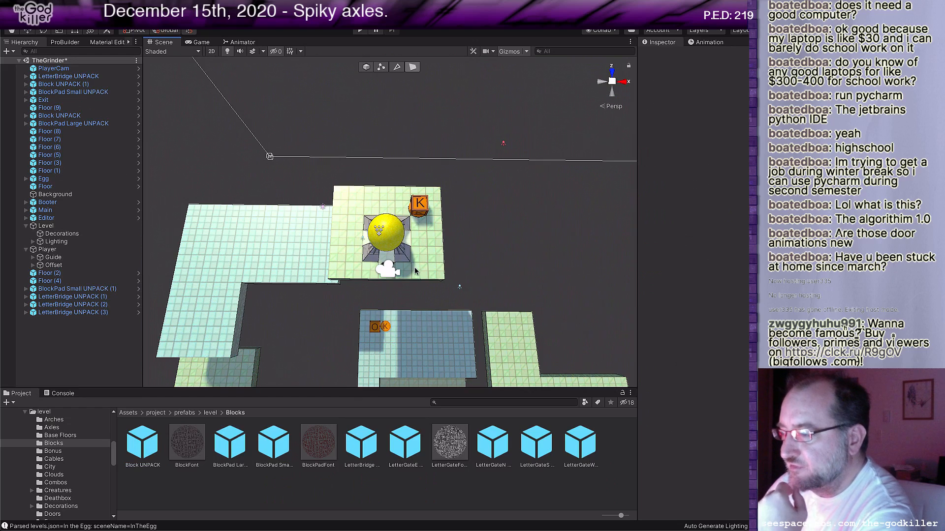
pyautogui.click(365, 70)
pyautogui.click(420, 207)
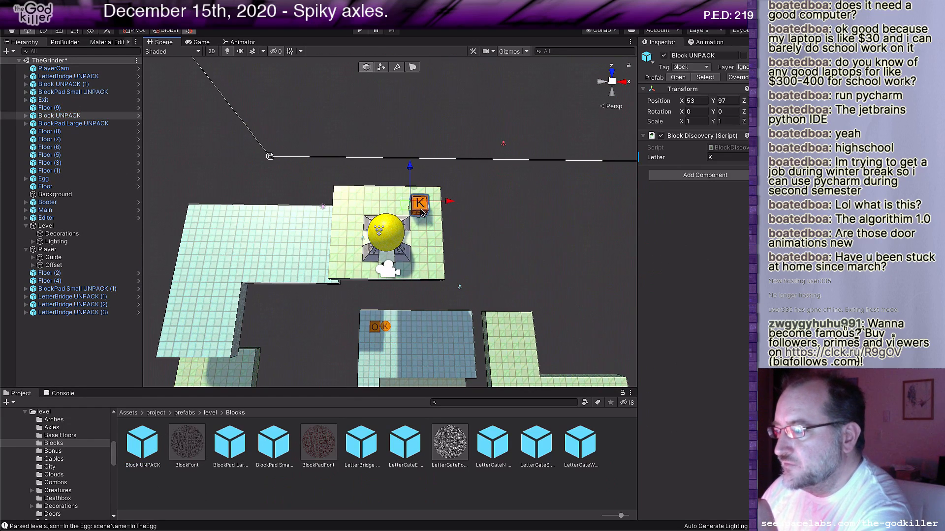
pyautogui.moveTo(449, 205); pyautogui.dragTo(384, 212)
pyautogui.click(419, 214)
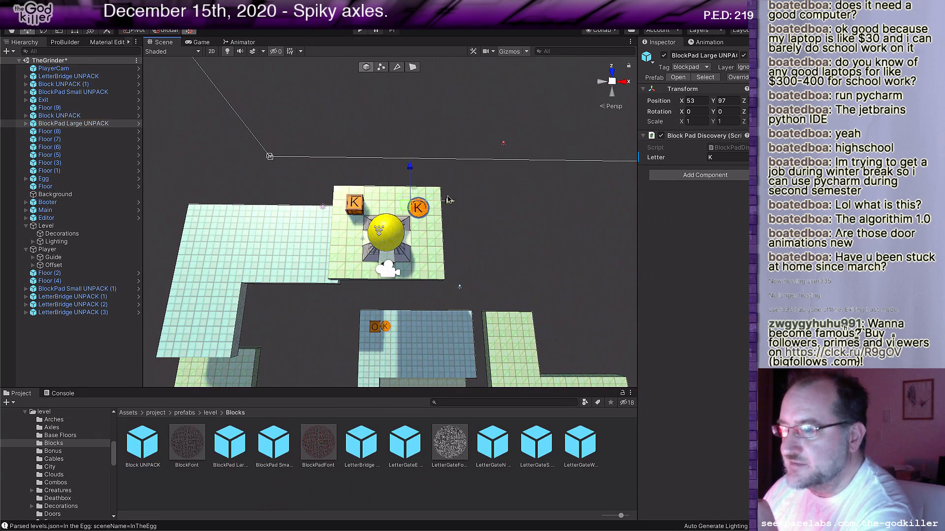
pyautogui.moveTo(450, 203); pyautogui.dragTo(396, 202)
pyautogui.moveTo(396, 201); pyautogui.dragTo(510, 223, button='middle')
pyautogui.moveTo(510, 223); pyautogui.dragTo(480, 260, button='right')
pyautogui.moveTo(480, 259); pyautogui.dragTo(512, 224, button='middle')
pyautogui.moveTo(513, 224); pyautogui.dragTo(563, 169, button='right')
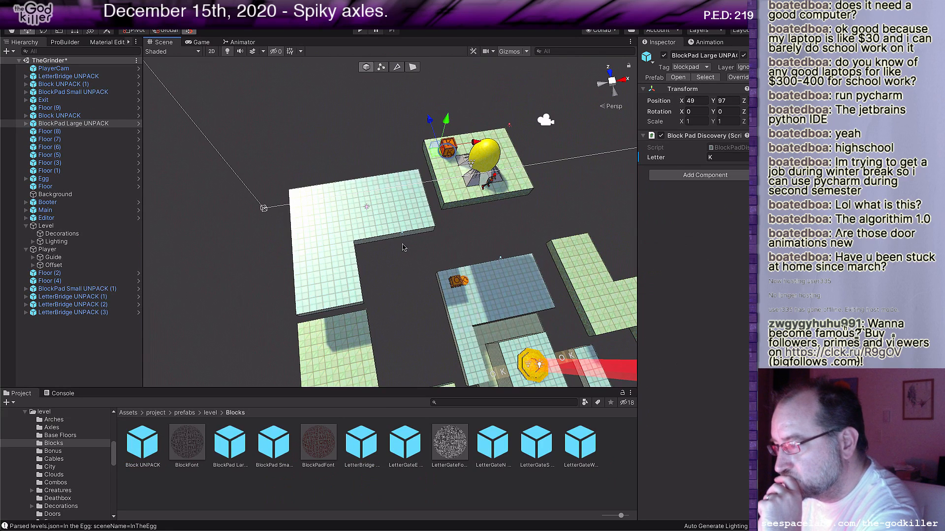
# Place an Axle prefab on the L-shaped teal floor beside the egg platform, at X 39, Y 93.
pyautogui.scroll(5, 386, 245)
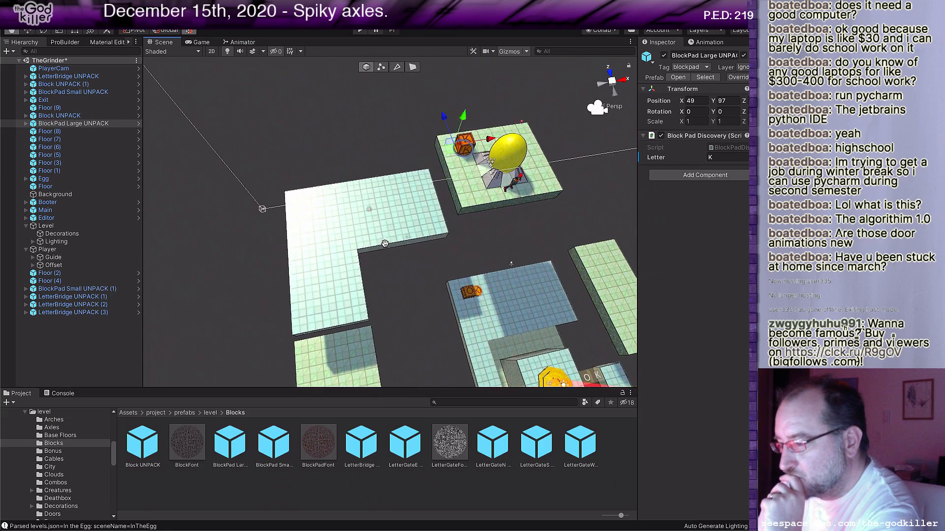
pyautogui.scroll(2, 401, 266)
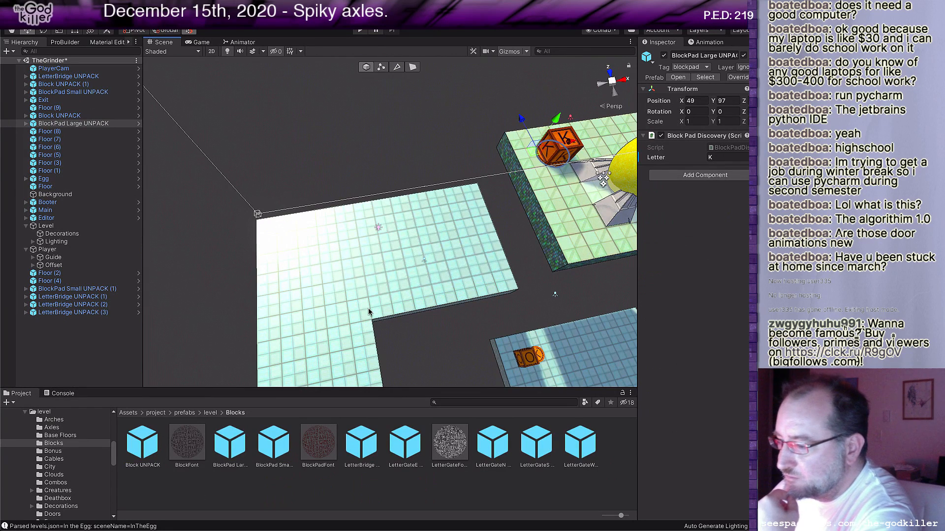
pyautogui.click(215, 414)
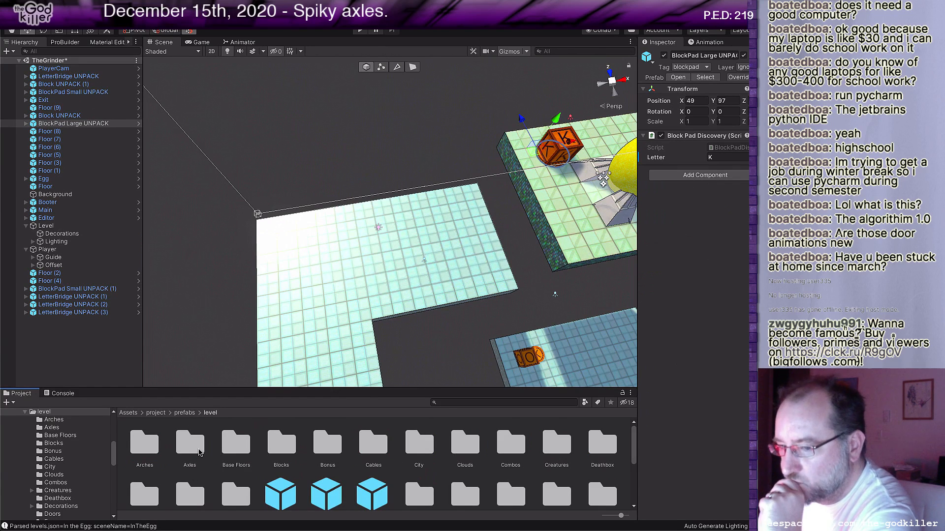
pyautogui.moveTo(199, 452); pyautogui.dragTo(332, 255)
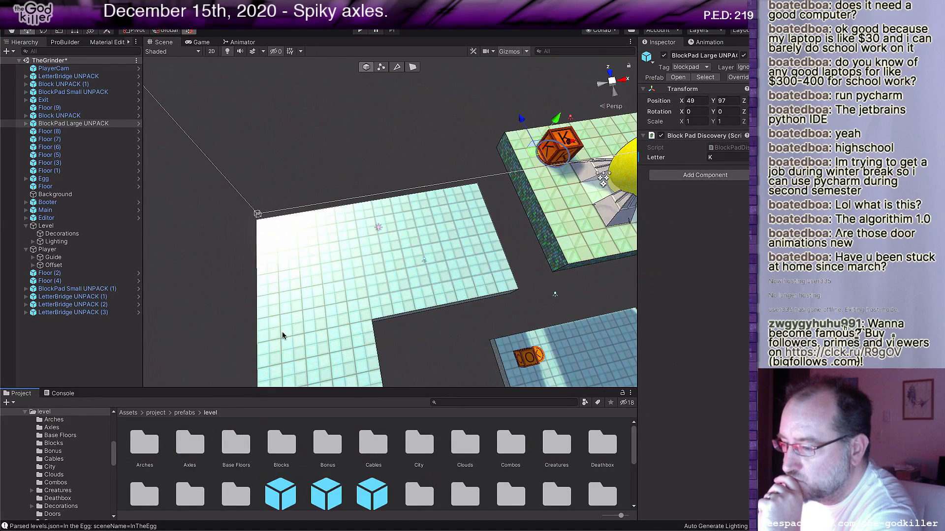
pyautogui.doubleClick(187, 449)
pyautogui.moveTo(153, 451); pyautogui.dragTo(372, 316)
pyautogui.moveTo(372, 317); pyautogui.dragTo(420, 318, button='middle')
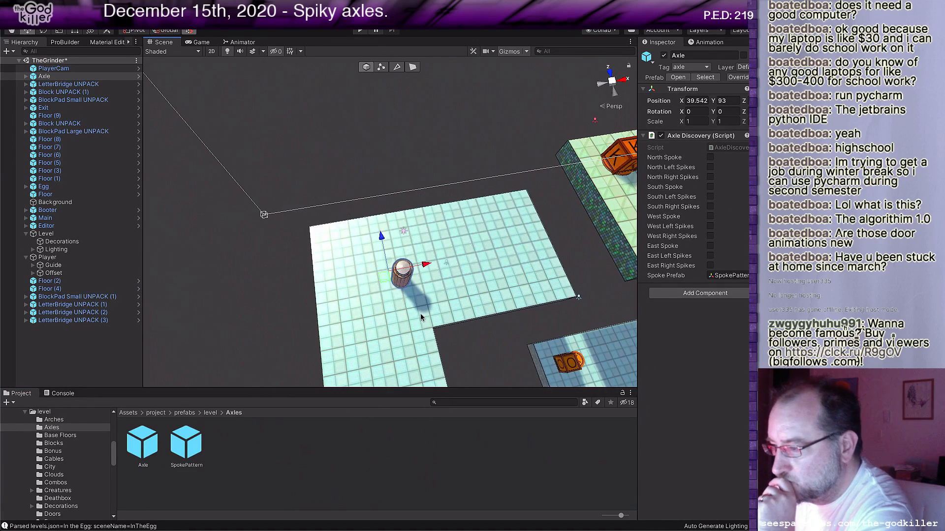
pyautogui.moveTo(392, 280); pyautogui.dragTo(368, 276)
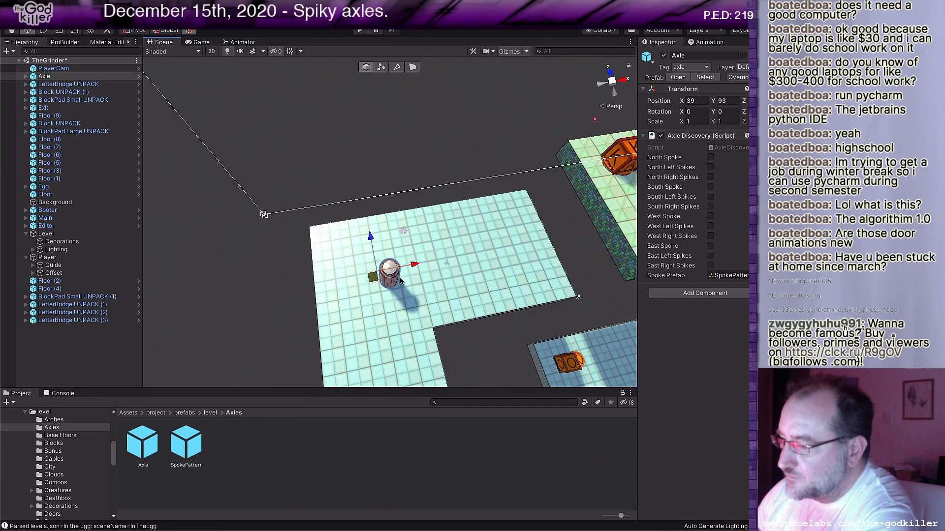
# Give the axle a North Spoke and a West Spoke, with spikes only on the West Spoke's right side.
pyautogui.click(710, 158)
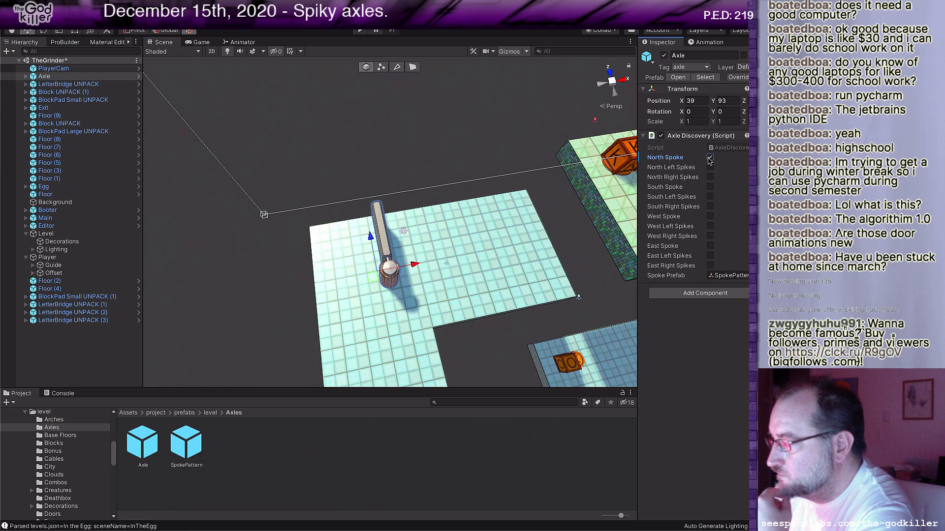
pyautogui.click(709, 216)
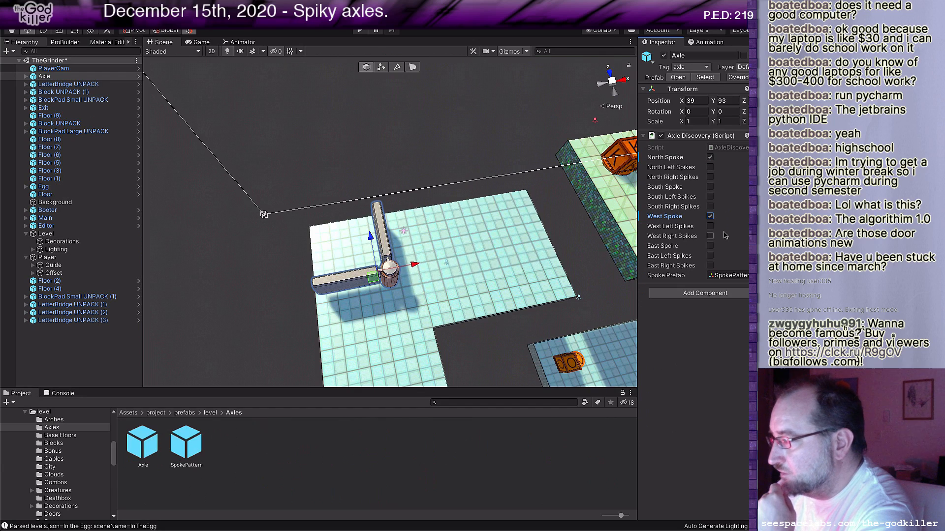
pyautogui.click(711, 226)
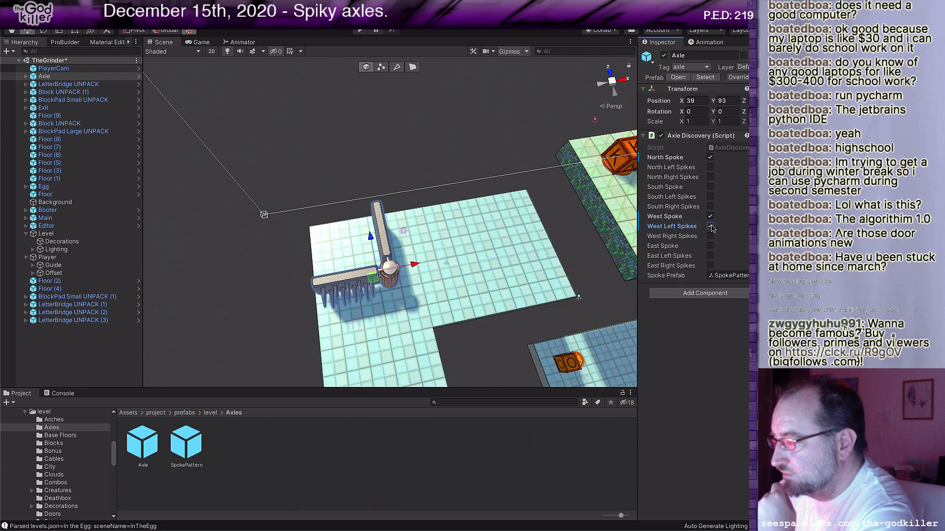
pyautogui.click(711, 227)
pyautogui.click(710, 237)
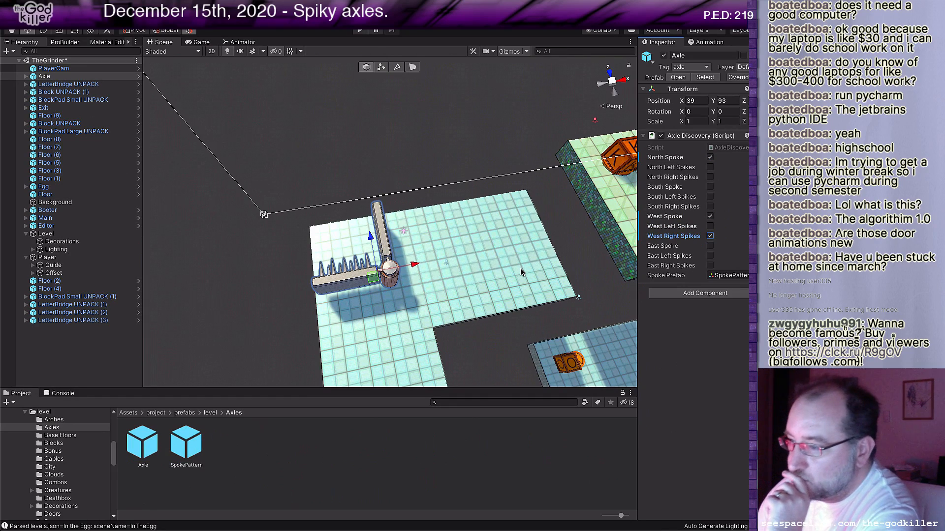
# Place a ScenicWall prefab at the outer corner where the L-shaped teal floor meets the green floor, at X 35, Y 92.
pyautogui.moveTo(460, 288); pyautogui.dragTo(385, 205, button='middle')
pyautogui.scroll(-3, 406, 246)
pyautogui.moveTo(420, 266); pyautogui.dragTo(437, 325, button='right')
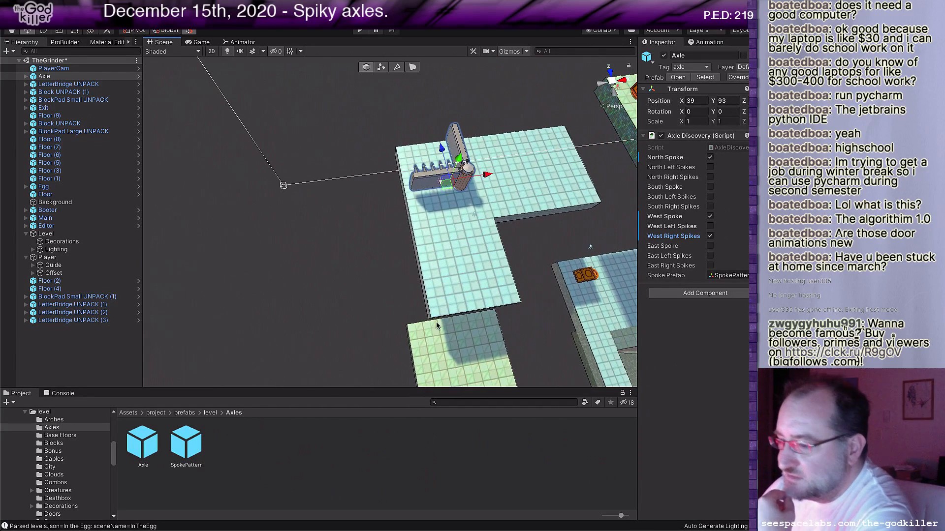
pyautogui.click(210, 413)
pyautogui.scroll(-5, 345, 470)
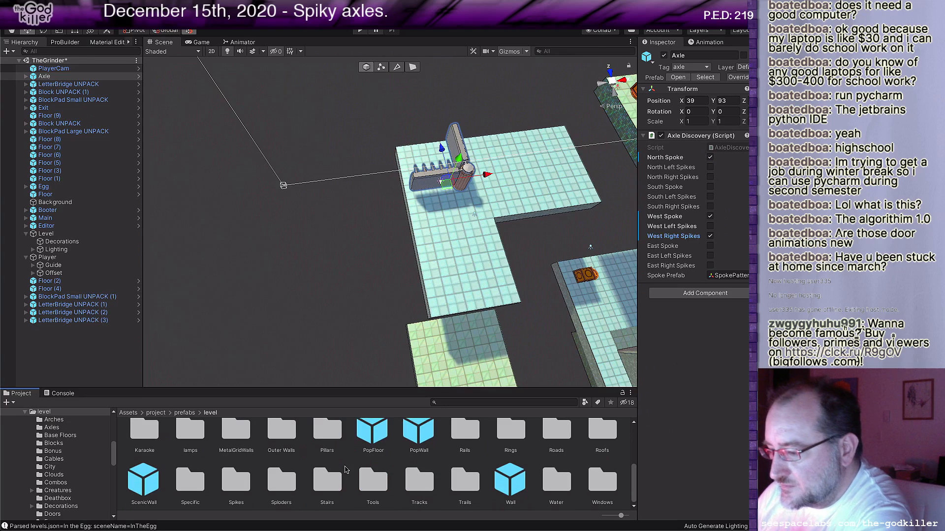
pyautogui.moveTo(159, 485); pyautogui.dragTo(413, 305)
pyautogui.keyDown('alt'); pyautogui.moveTo(307, 268); pyautogui.dragTo(719, 180); pyautogui.keyUp('alt')
# Assign the DarkBrushedMetal material to the ScenicWall's Element 0 slot.
pyautogui.click(730, 168)
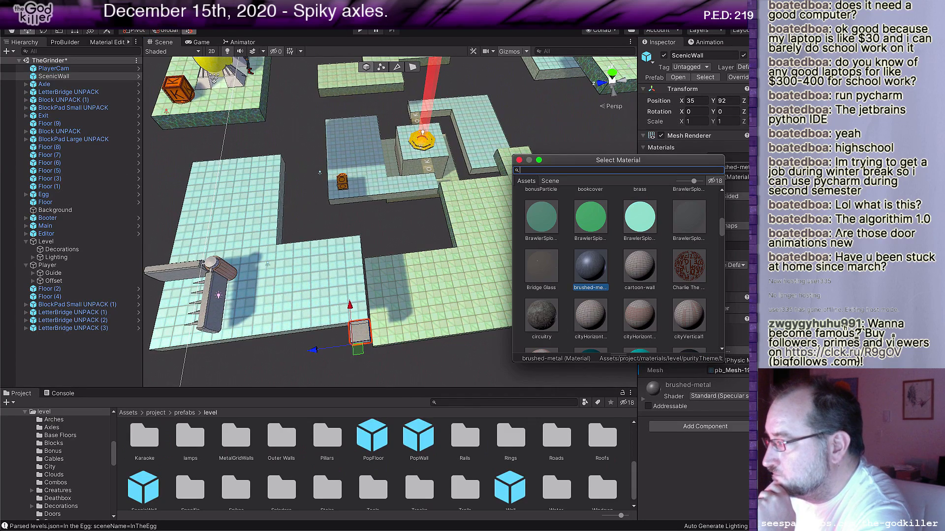
pyautogui.write('dark')
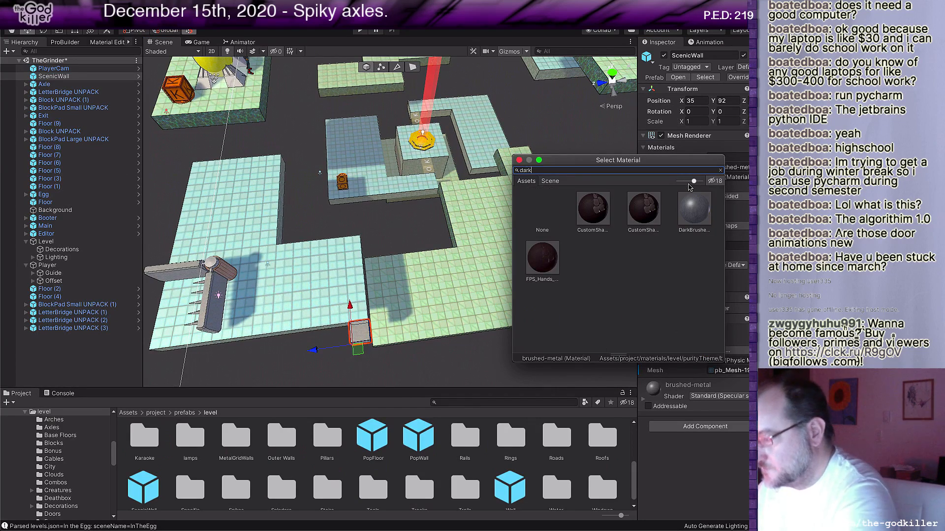
pyautogui.click(694, 206)
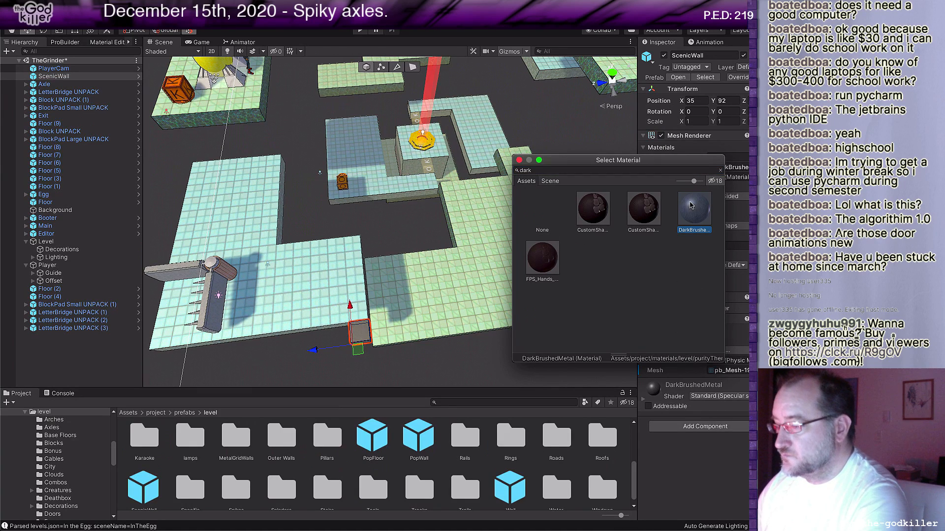
pyautogui.click(520, 160)
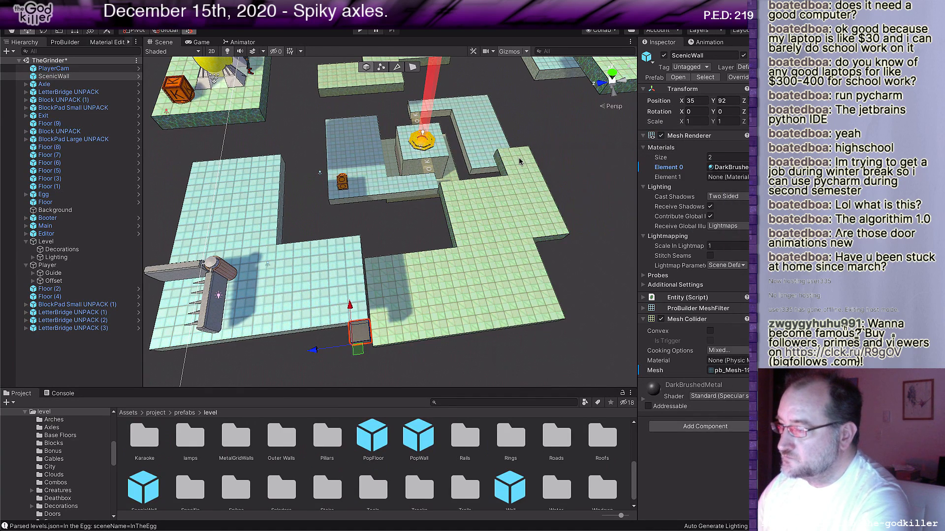
# Extend the ScenicWall's end face along the teal floor's whole outer edge and raise its top face above the floor.
pyautogui.moveTo(392, 301); pyautogui.dragTo(508, 294, button='middle')
pyautogui.scroll(1, 508, 294)
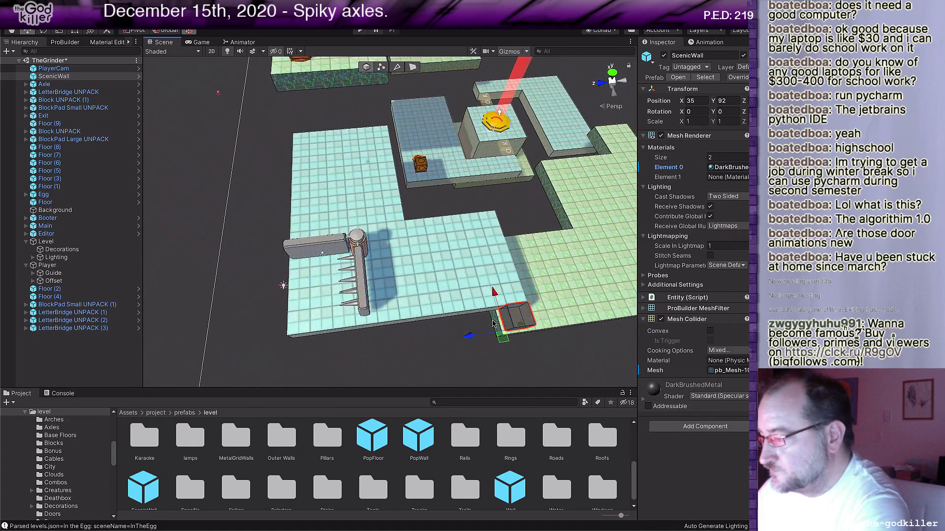
pyautogui.press('g')
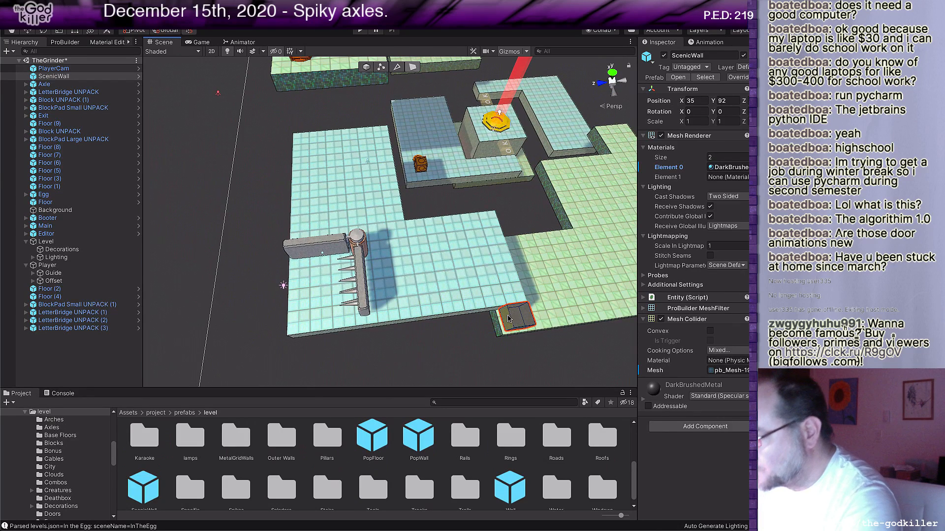
pyautogui.moveTo(506, 318); pyautogui.dragTo(393, 352)
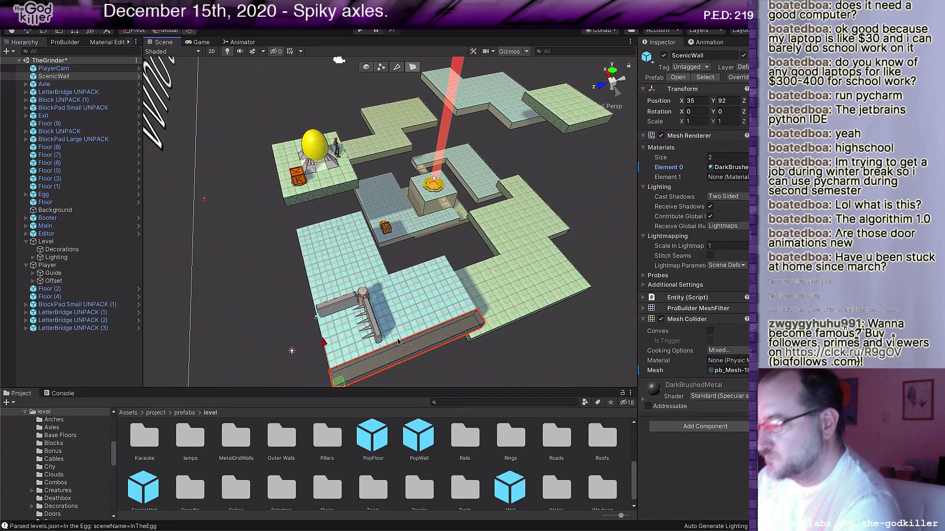
pyautogui.moveTo(394, 353); pyautogui.dragTo(491, 264, button='middle')
pyautogui.moveTo(491, 263); pyautogui.dragTo(501, 241)
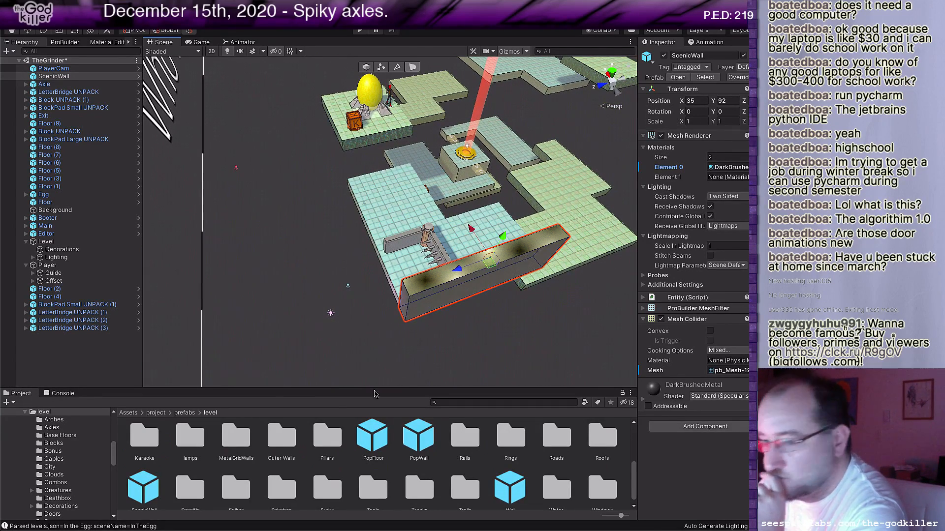
# Extrude the side face at the wall's far end along the adjoining floor edge to the corner of the egg platform.
pyautogui.keyDown('alt'); pyautogui.moveTo(423, 364); pyautogui.dragTo(565, 307); pyautogui.keyUp('alt')
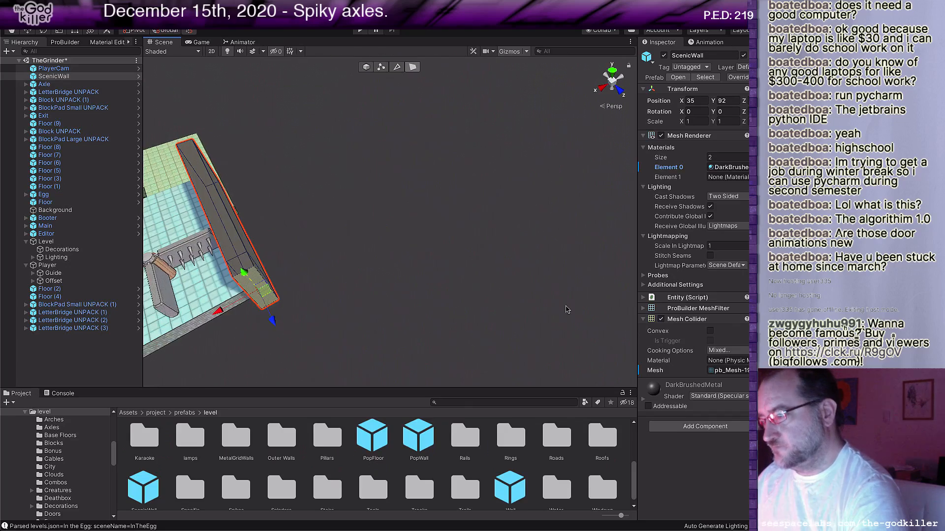
pyautogui.moveTo(475, 299); pyautogui.dragTo(609, 261, button='middle')
pyautogui.moveTo(436, 234); pyautogui.dragTo(562, 199, button='middle')
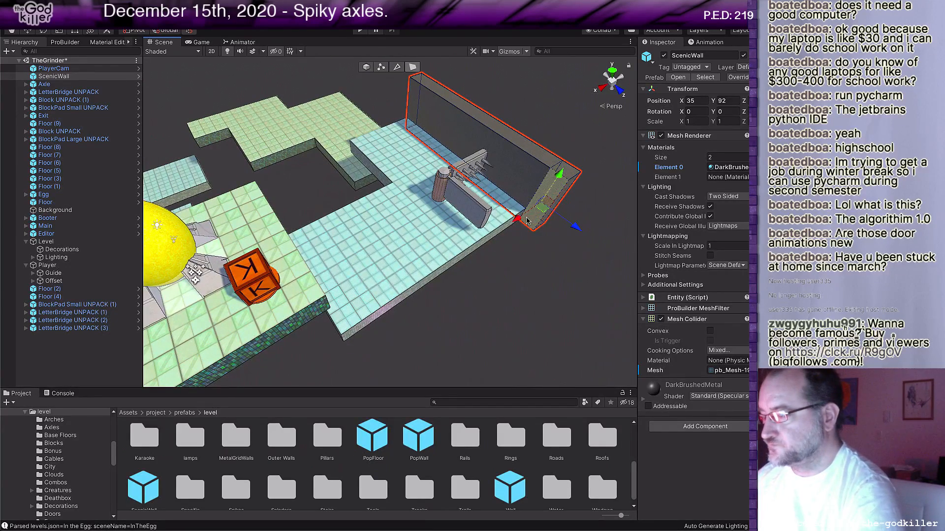
pyautogui.moveTo(550, 195); pyautogui.dragTo(401, 233)
pyautogui.keyDown('alt'); pyautogui.moveTo(495, 210); pyautogui.dragTo(533, 236); pyautogui.keyUp('alt')
pyautogui.keyDown('alt'); pyautogui.moveTo(550, 204); pyautogui.dragTo(537, 217); pyautogui.keyUp('alt')
pyautogui.moveTo(536, 216); pyautogui.dragTo(503, 269, button='middle')
pyautogui.keyDown('alt'); pyautogui.moveTo(466, 215); pyautogui.dragTo(470, 230); pyautogui.keyUp('alt')
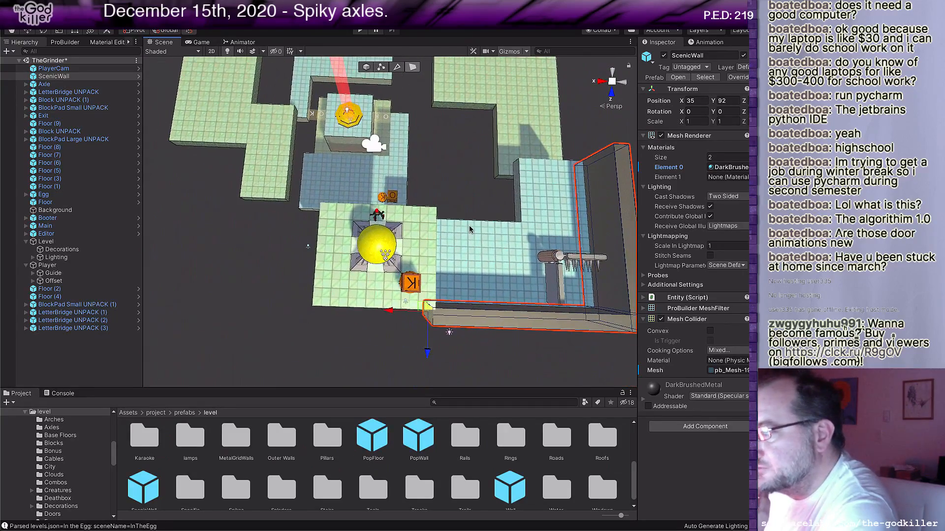
# Examine the level from the walled corner and egg platform across to the floors around the exit block.
pyautogui.moveTo(470, 229); pyautogui.dragTo(468, 239, button='middle')
pyautogui.scroll(3, 470, 235)
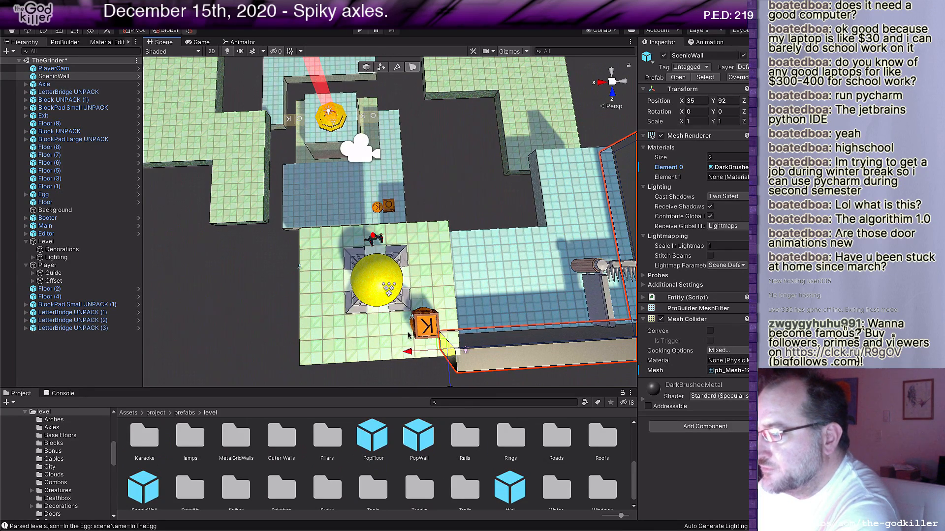
pyautogui.keyDown('alt'); pyautogui.moveTo(347, 249); pyautogui.dragTo(471, 301); pyautogui.keyUp('alt')
pyautogui.keyDown('alt'); pyautogui.moveTo(609, 311); pyautogui.dragTo(578, 309); pyautogui.keyUp('alt')
pyautogui.moveTo(569, 317); pyautogui.dragTo(573, 243, button='middle')
pyautogui.scroll(-3, 571, 295)
pyautogui.moveTo(566, 216); pyautogui.dragTo(585, 170, button='middle')
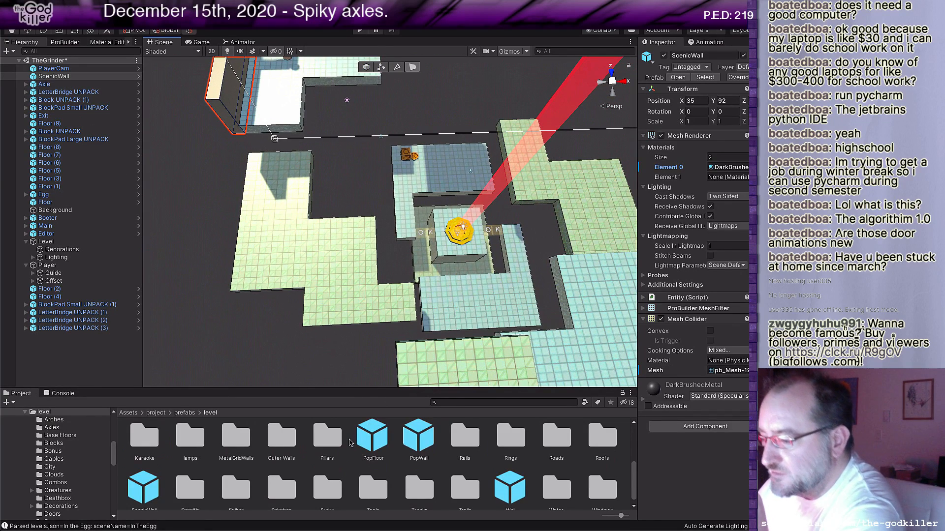
# Place a second Axle prefab on the green floor platform in front of the exit block, at X 51, Y 97.
pyautogui.scroll(-1, 347, 444)
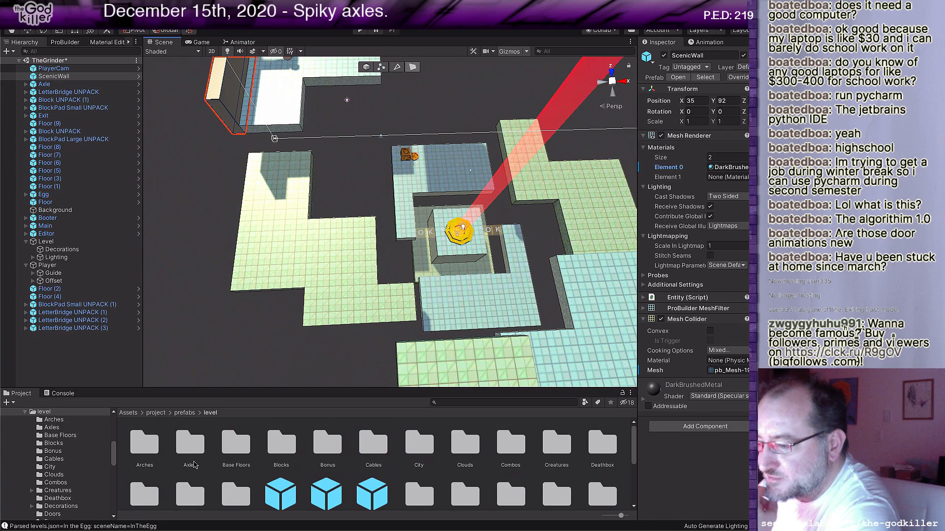
pyautogui.scroll(5, 195, 464)
pyautogui.doubleClick(191, 448)
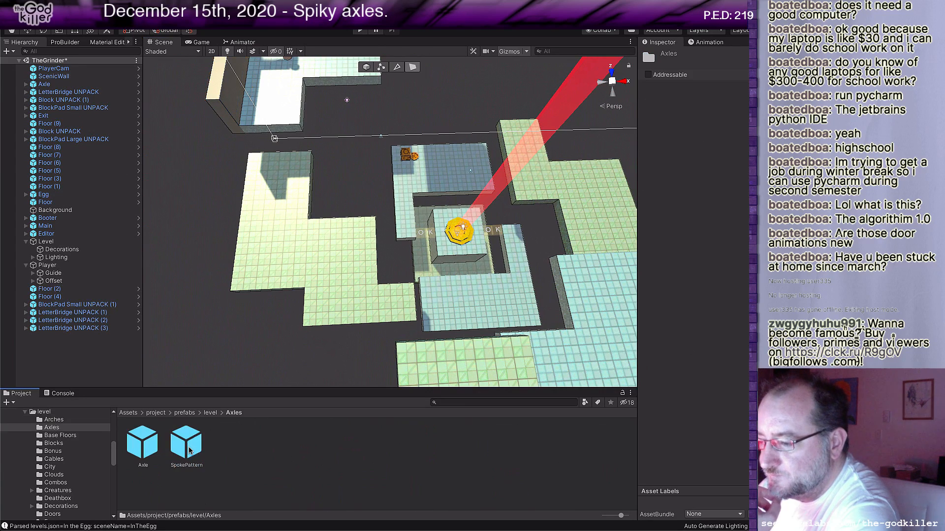
pyautogui.click(147, 452)
pyautogui.moveTo(148, 452); pyautogui.dragTo(417, 354)
pyautogui.moveTo(417, 354); pyautogui.dragTo(365, 190, button='middle')
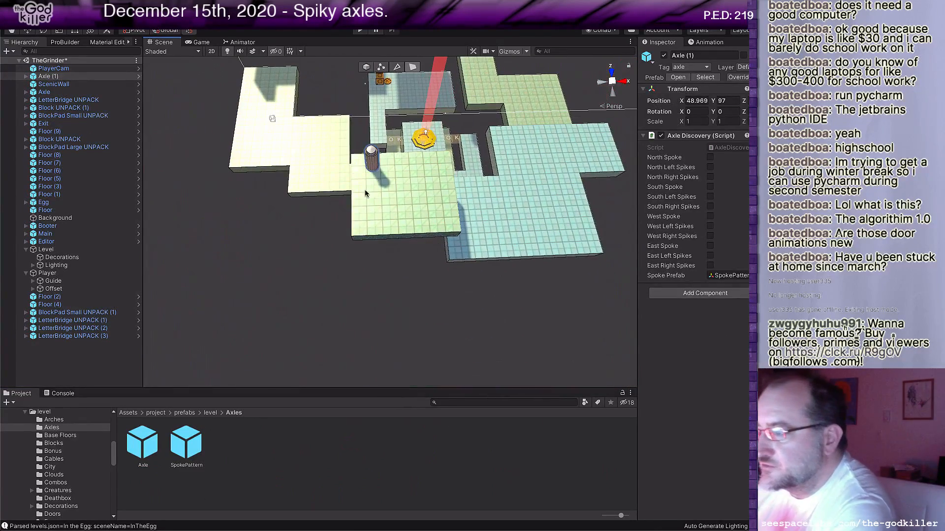
pyautogui.click(366, 67)
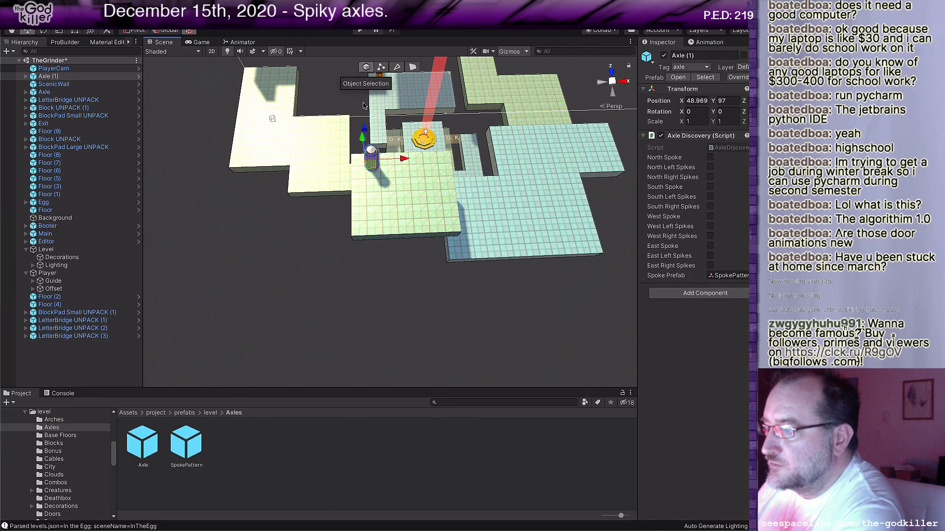
pyautogui.moveTo(371, 168); pyautogui.dragTo(403, 174)
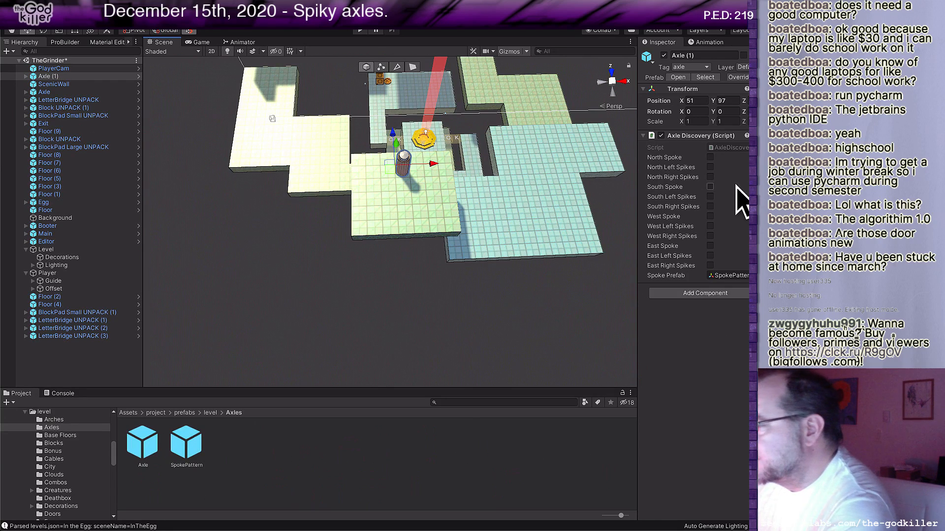
# Give the axle in front of the exit block a West Spoke with West Right Spikes only.
pyautogui.click(710, 217)
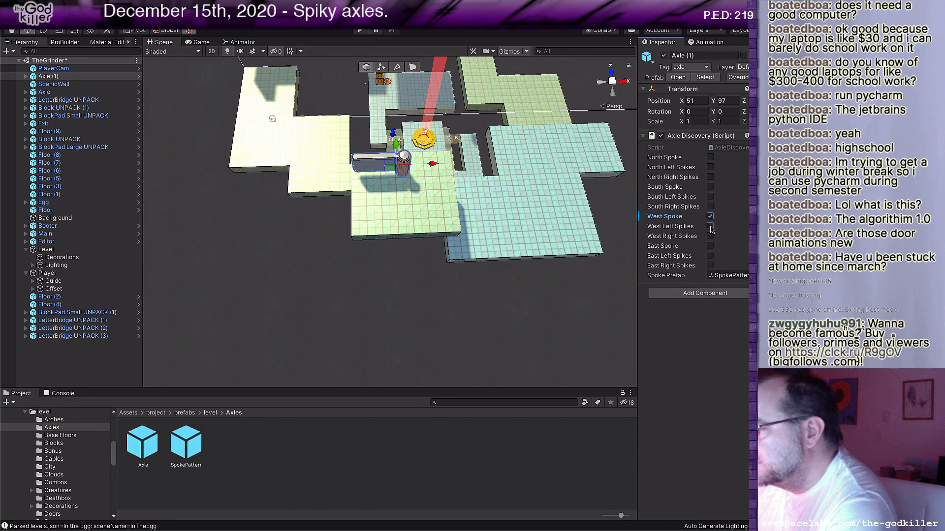
pyautogui.click(710, 227)
pyautogui.click(710, 227)
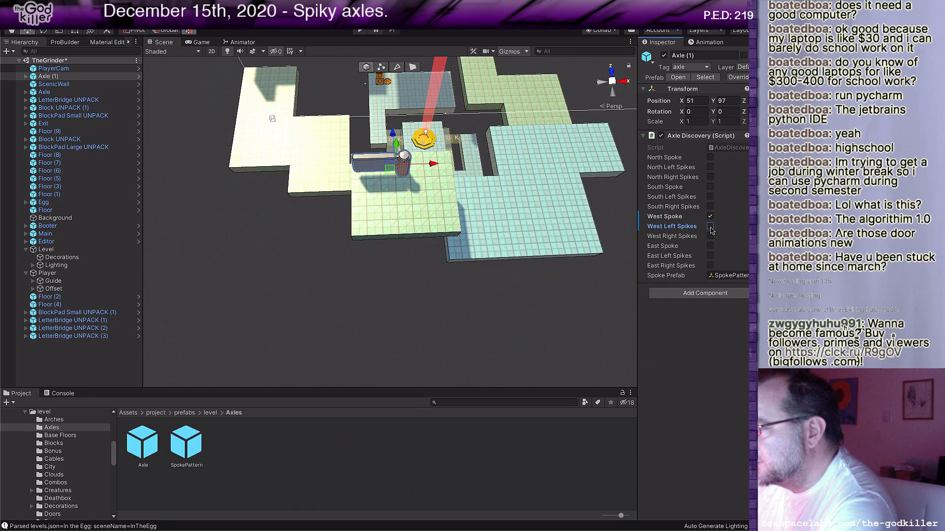
pyautogui.click(711, 236)
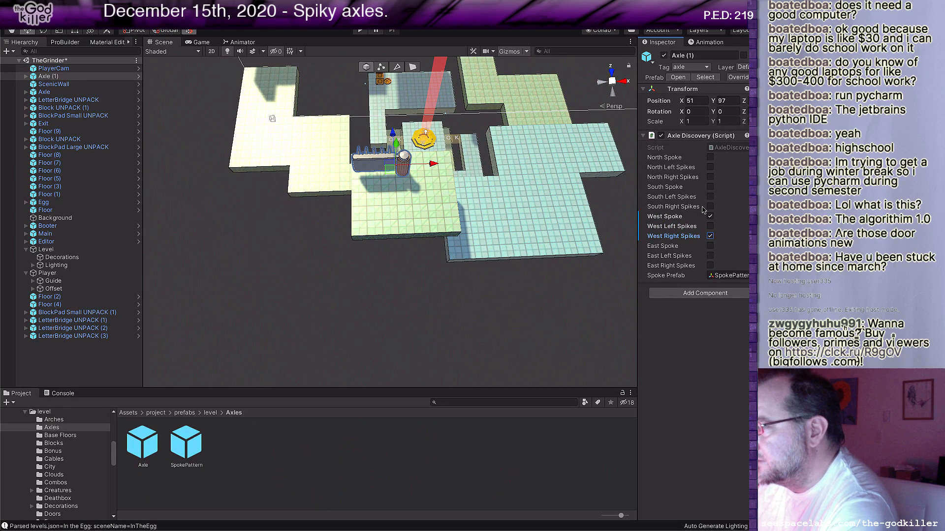
pyautogui.click(710, 188)
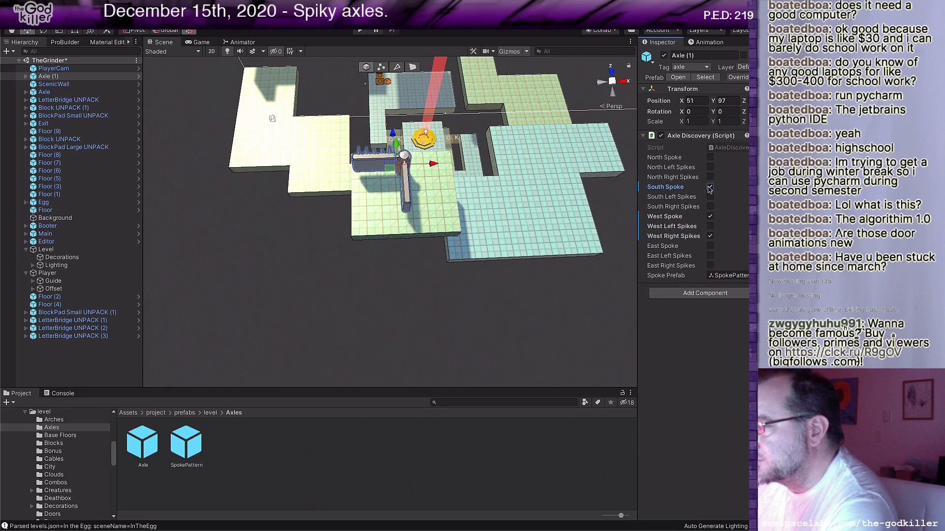
pyautogui.click(710, 188)
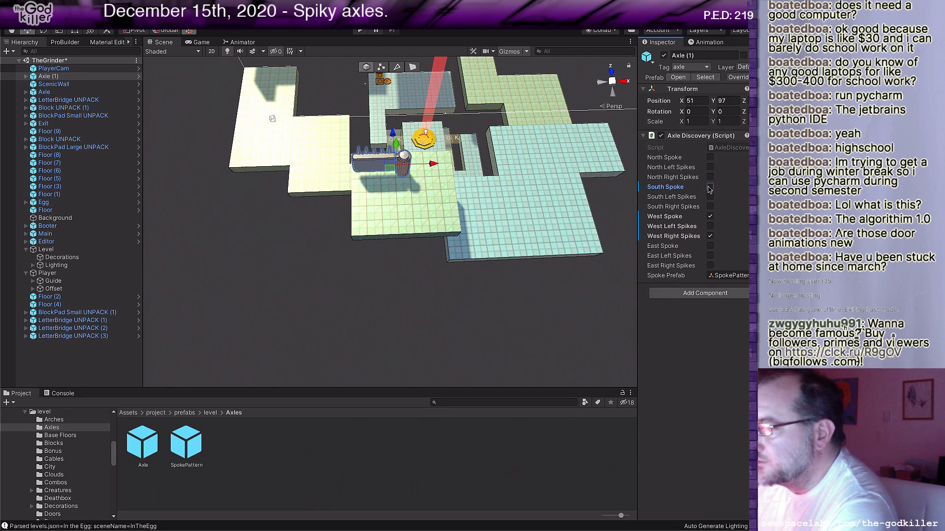
# Examine the level layout between the green axle platform, the exit block, the walled corner and the egg platform.
pyautogui.moveTo(493, 175); pyautogui.dragTo(511, 284, button='middle')
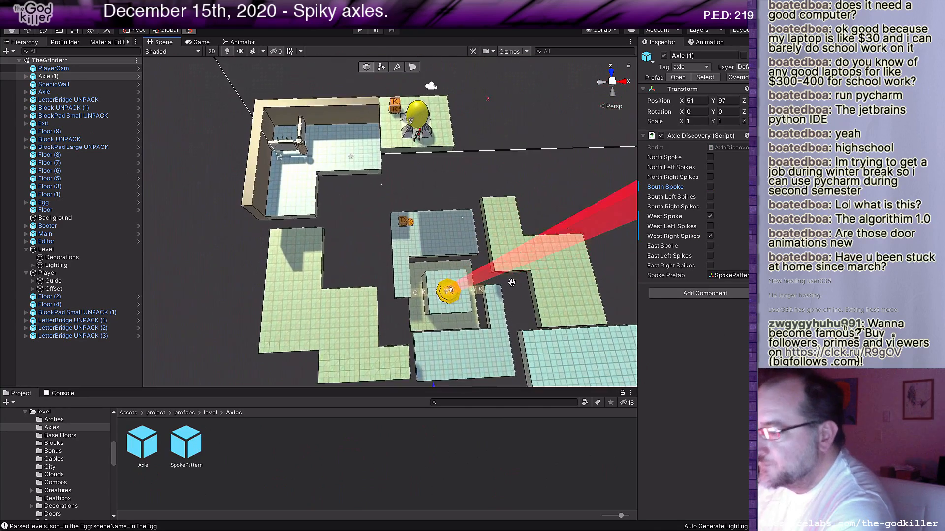
pyautogui.moveTo(511, 284); pyautogui.dragTo(512, 310, button='right')
pyautogui.moveTo(509, 245); pyautogui.dragTo(500, 226, button='right')
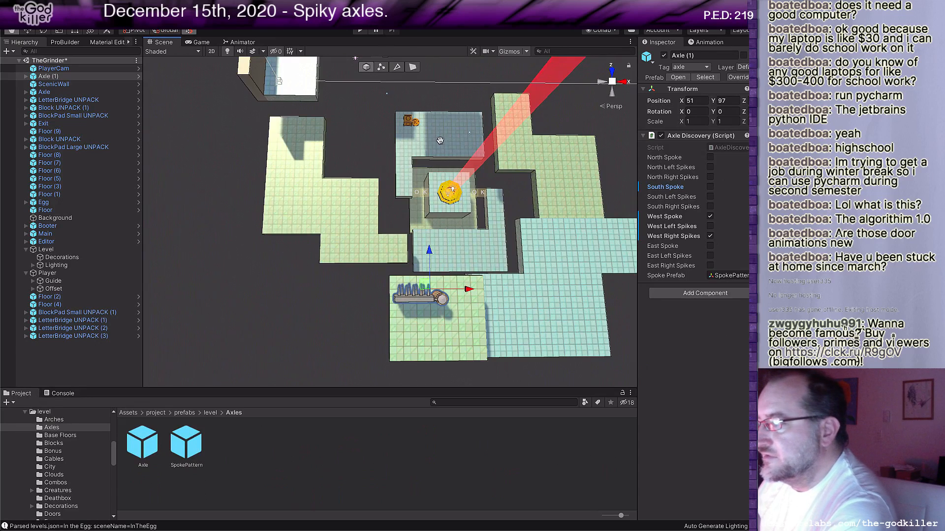
pyautogui.moveTo(426, 174); pyautogui.dragTo(427, 233, button='middle')
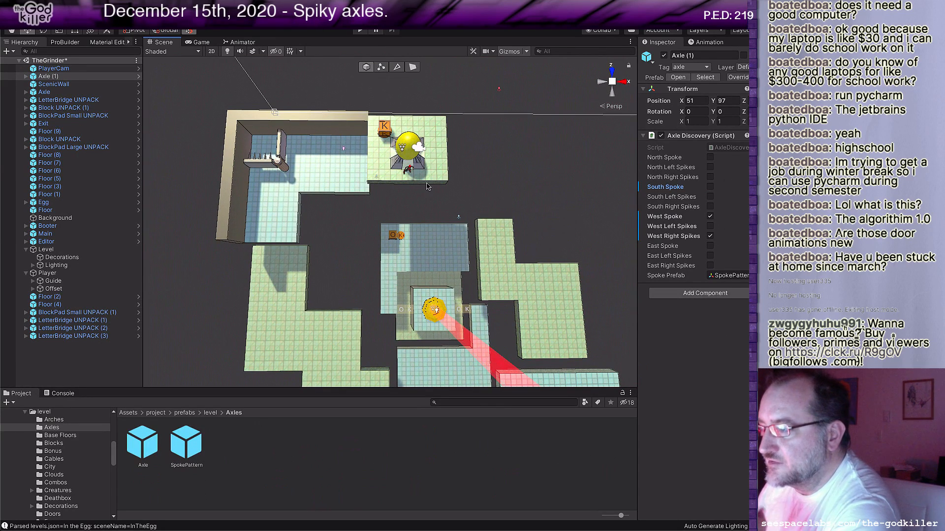
pyautogui.moveTo(463, 263); pyautogui.dragTo(442, 290, button='middle')
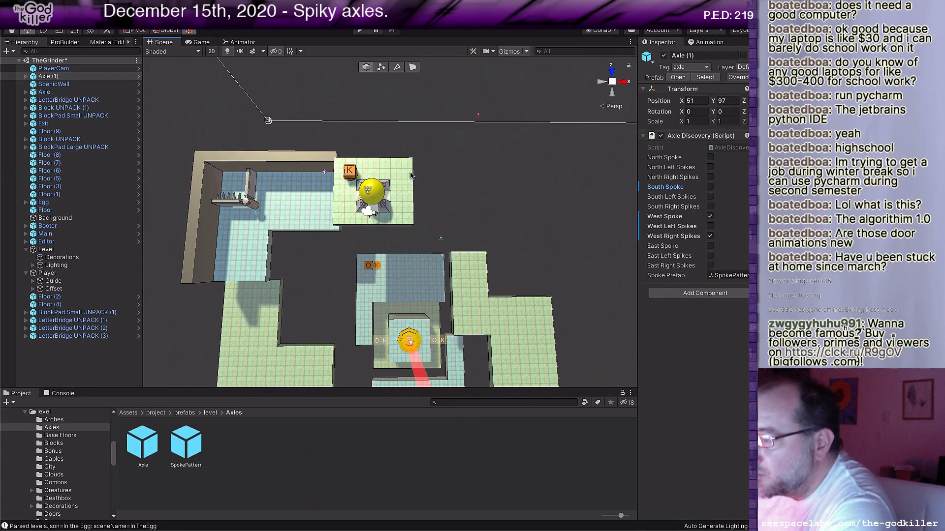
pyautogui.moveTo(446, 213); pyautogui.dragTo(446, 97, button='middle')
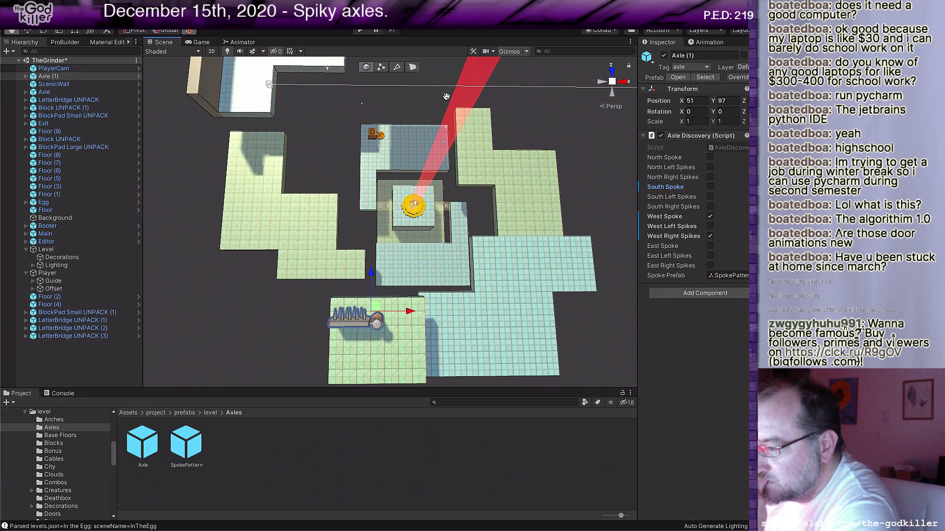
pyautogui.moveTo(446, 97)
pyautogui.mouseDown(button='middle')
pyautogui.moveTo(451, 56)
pyautogui.moveTo(451, 82)
pyautogui.mouseUp(button='middle')
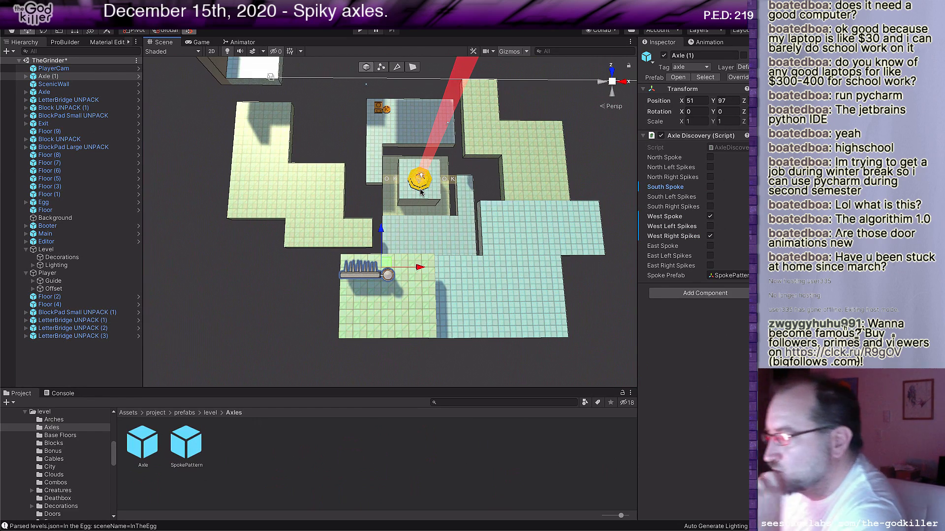
pyautogui.moveTo(414, 133); pyautogui.dragTo(428, 304, button='middle')
pyautogui.scroll(4, 428, 304)
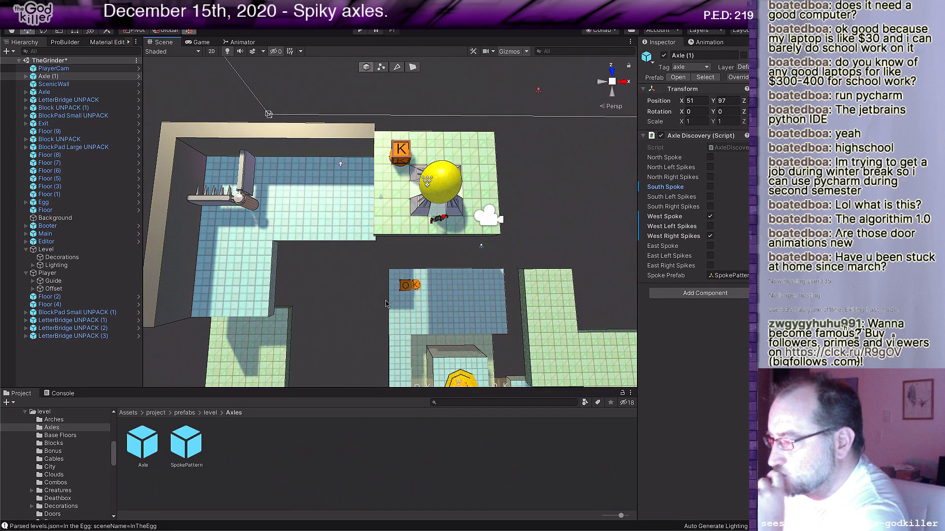
# Browse the level prefabs folder for obstacle parts and check the walled corner beside the egg platform.
pyautogui.click(212, 413)
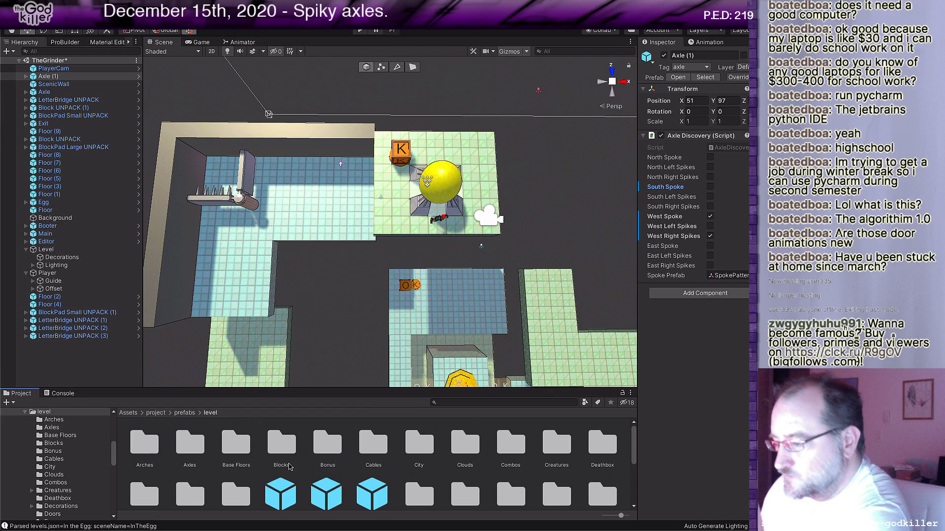
pyautogui.scroll(-5, 290, 467)
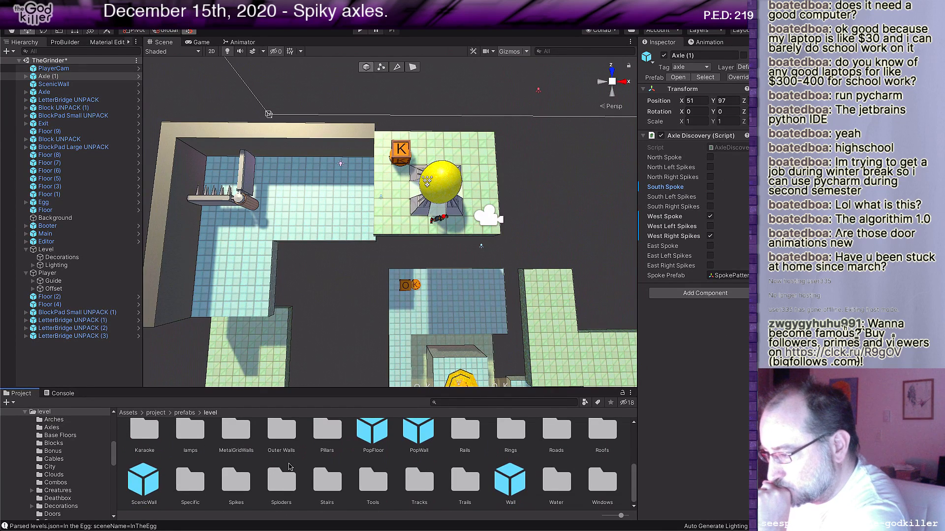
pyautogui.scroll(5, 289, 466)
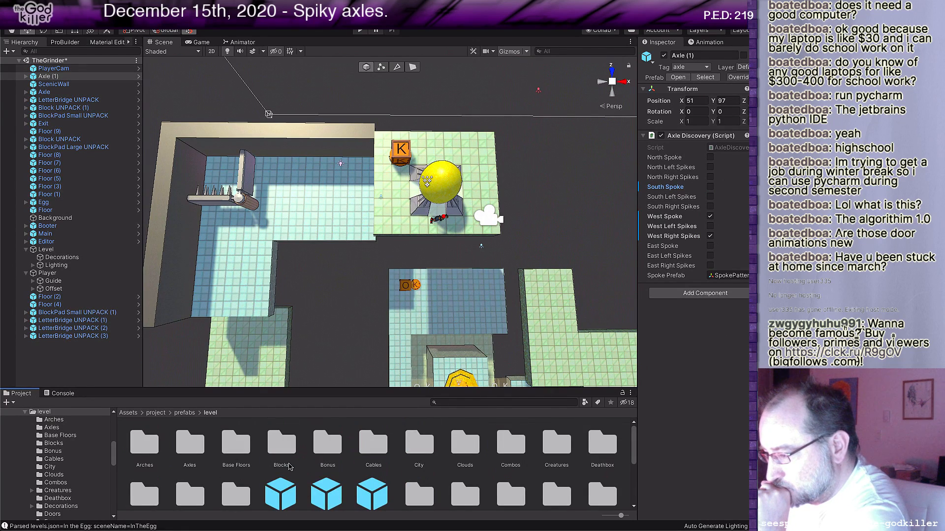
pyautogui.scroll(-5, 275, 460)
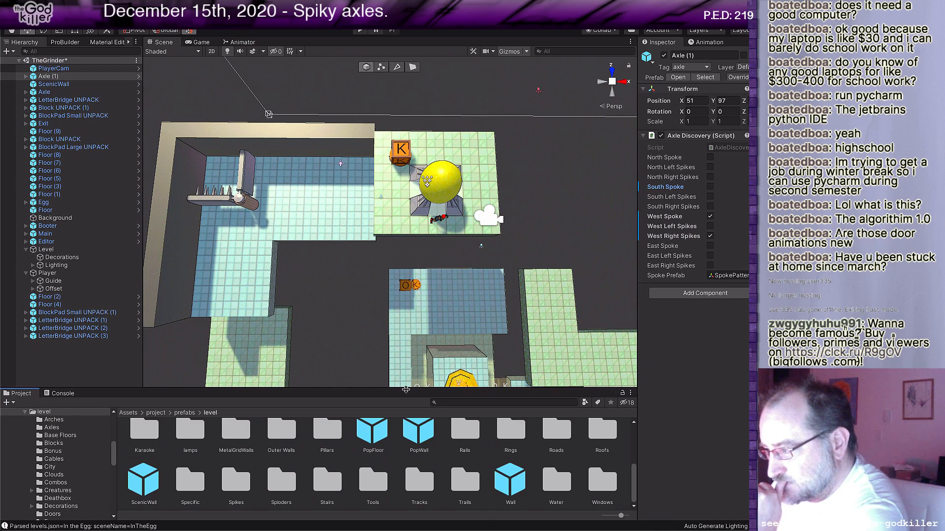
pyautogui.moveTo(332, 298); pyautogui.dragTo(429, 308, button='middle')
pyautogui.scroll(-2, 381, 257)
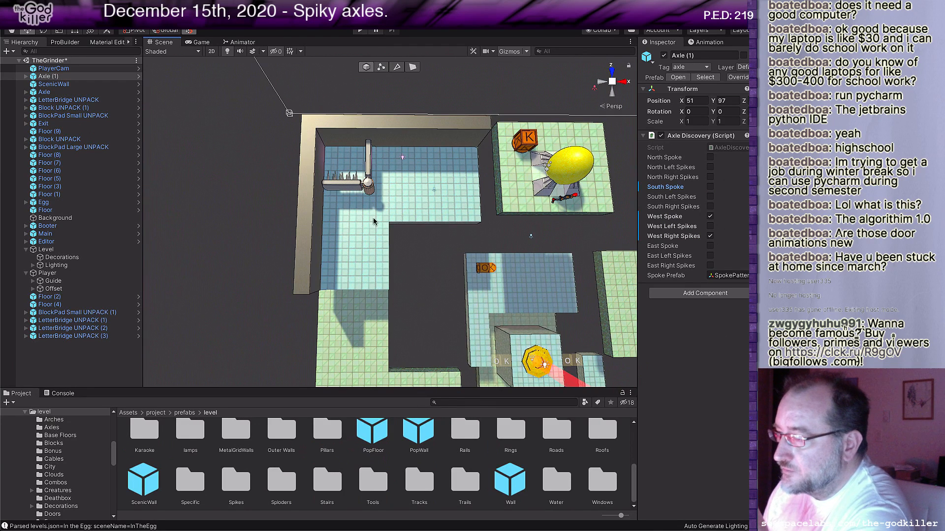
pyautogui.scroll(4, 435, 205)
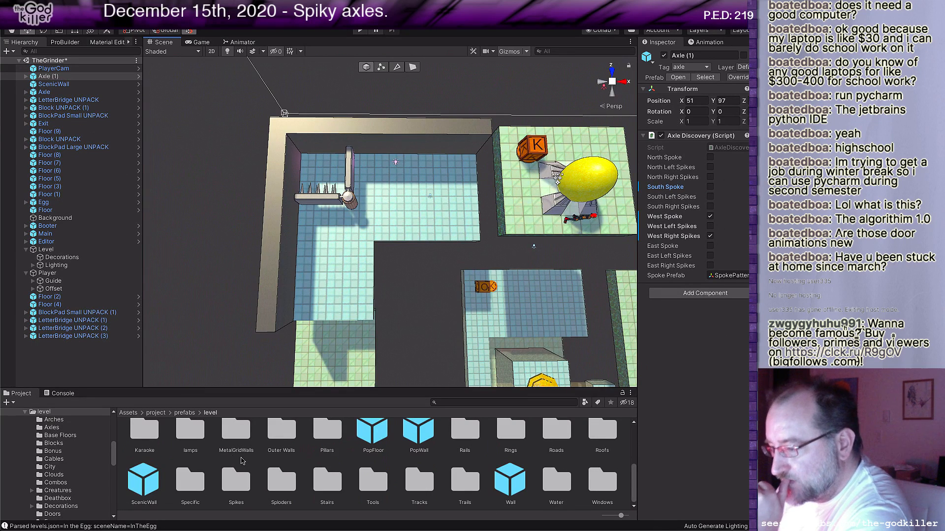
# Place a third Axle prefab on the walled teal floor at X 43, Y 93, with North Spoke and South Spoke enabled.
pyautogui.scroll(5, 236, 461)
pyautogui.click(189, 430)
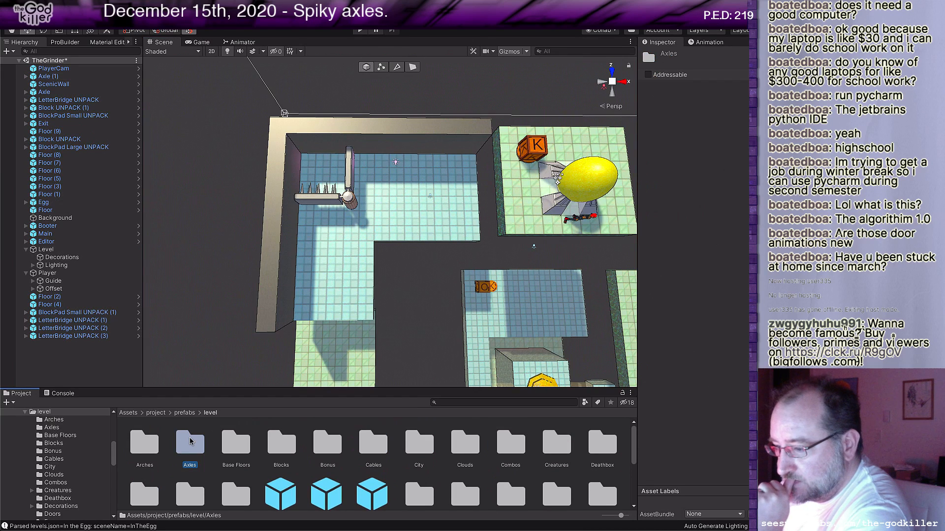
pyautogui.doubleClick(189, 444)
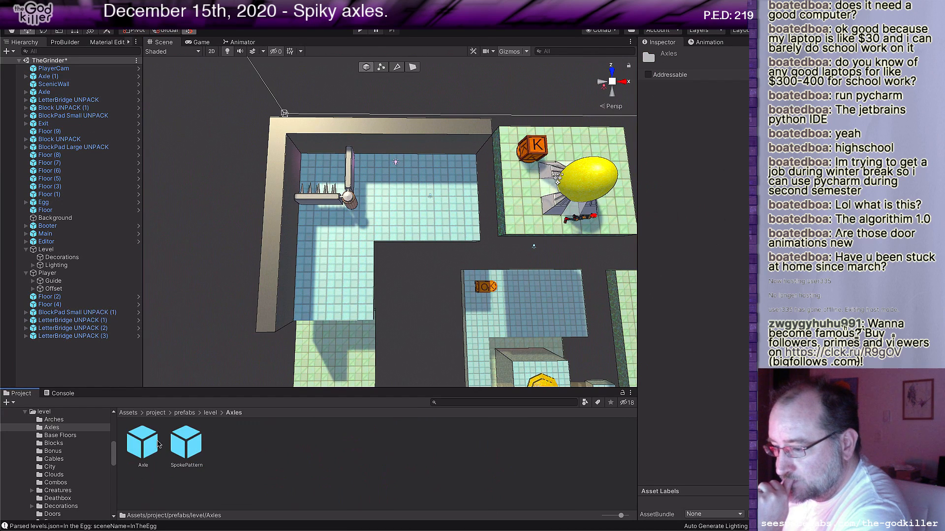
pyautogui.moveTo(158, 444); pyautogui.dragTo(401, 205)
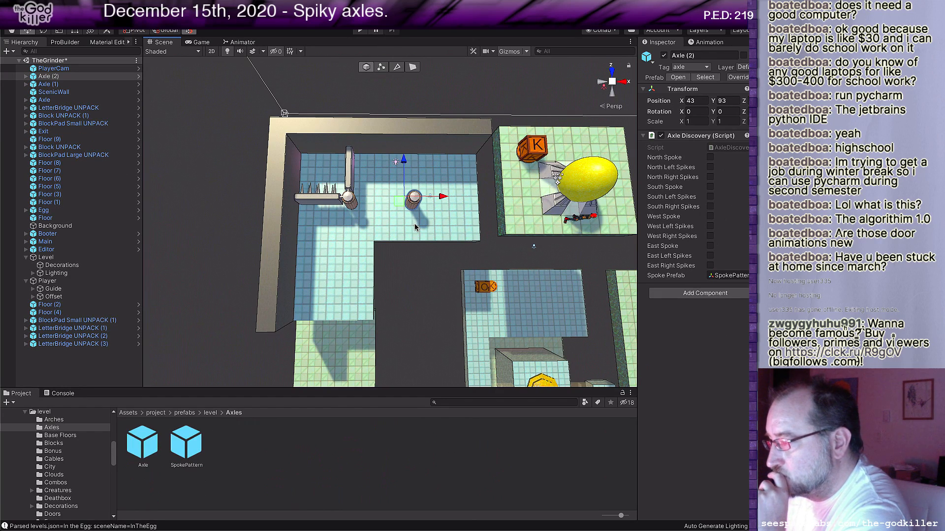
pyautogui.click(710, 157)
pyautogui.click(710, 187)
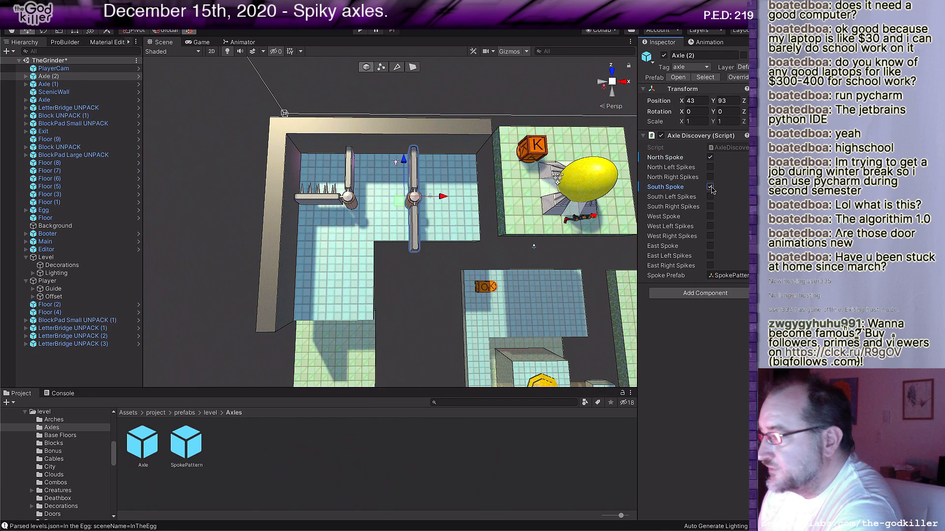
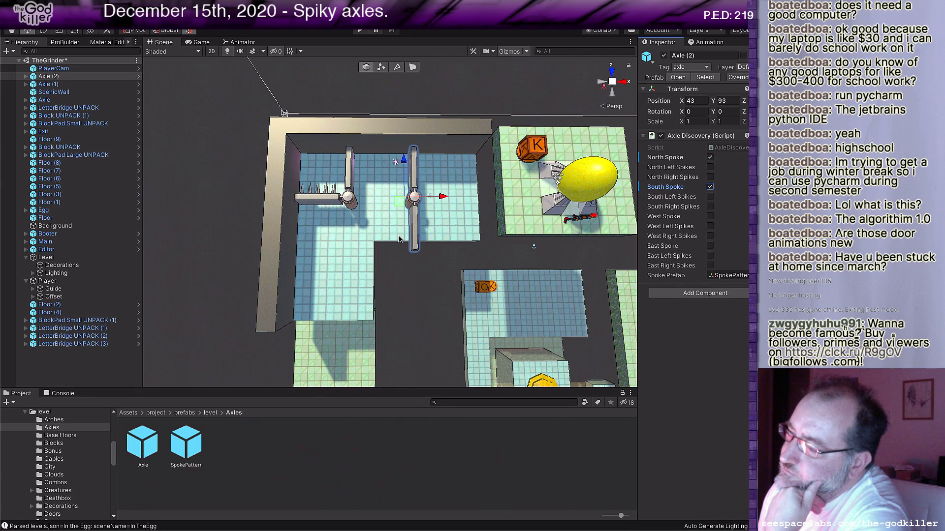
# Place a BlockPad Large prefab on the large teal floor at X 64, Y 93, and set its letter to K.
pyautogui.moveTo(398, 239); pyautogui.dragTo(320, 61, button='middle')
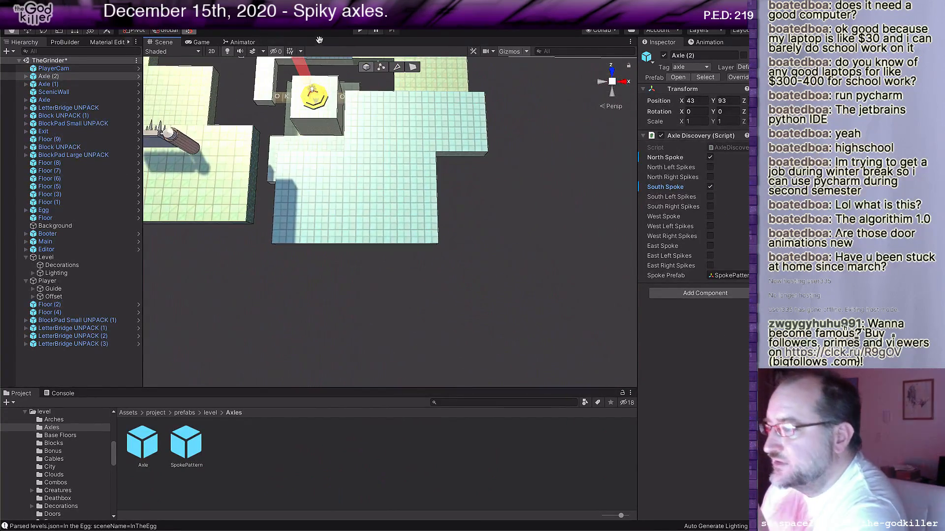
pyautogui.click(210, 414)
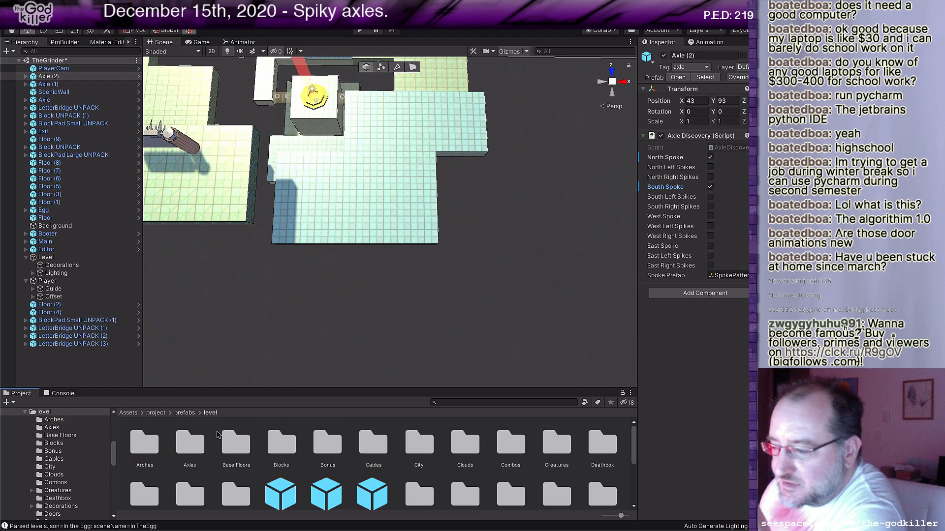
pyautogui.doubleClick(281, 444)
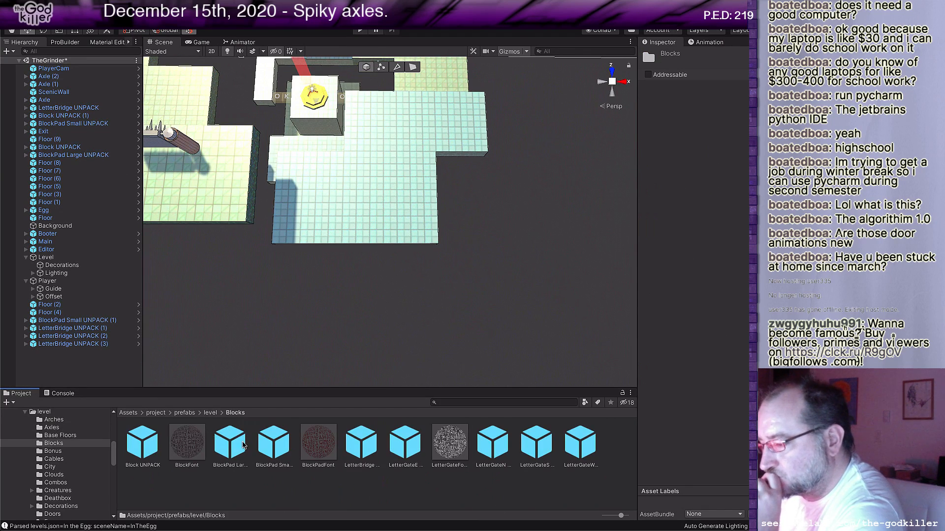
pyautogui.moveTo(230, 442); pyautogui.dragTo(387, 215)
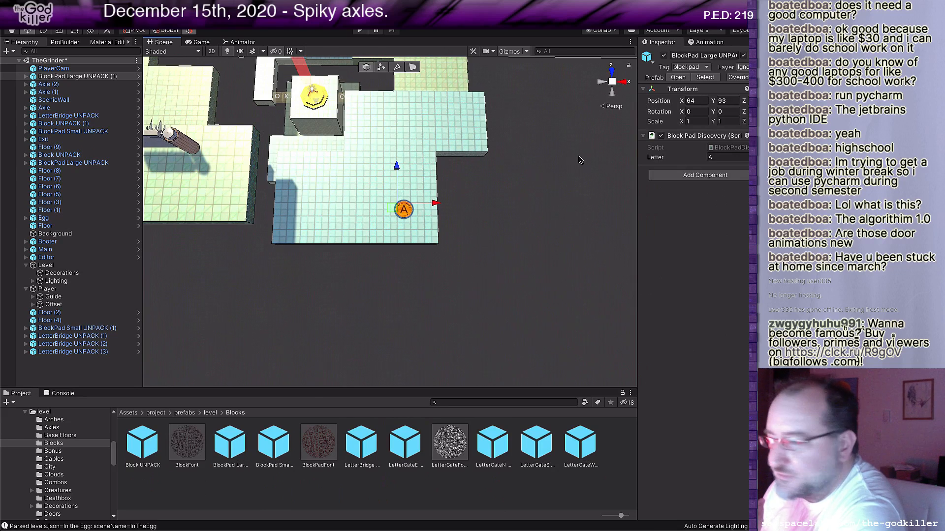
pyautogui.click(720, 157)
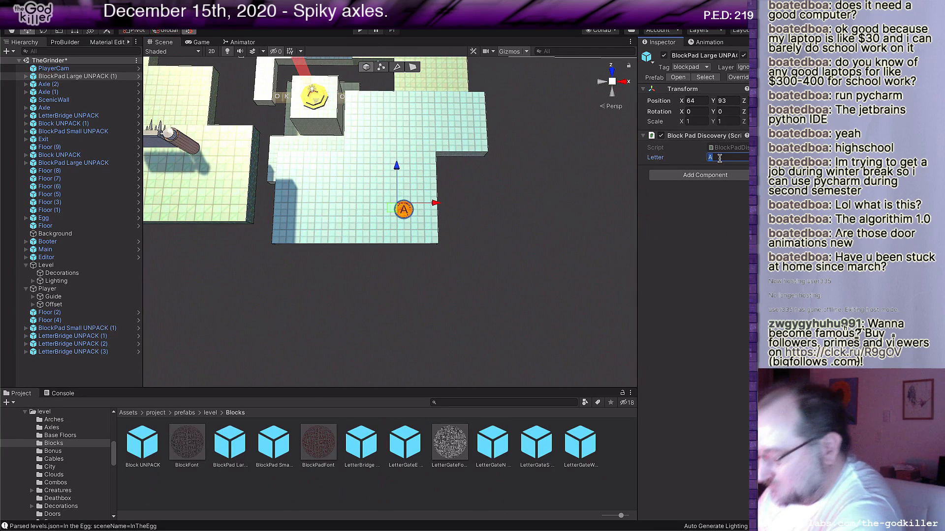
pyautogui.write('K')
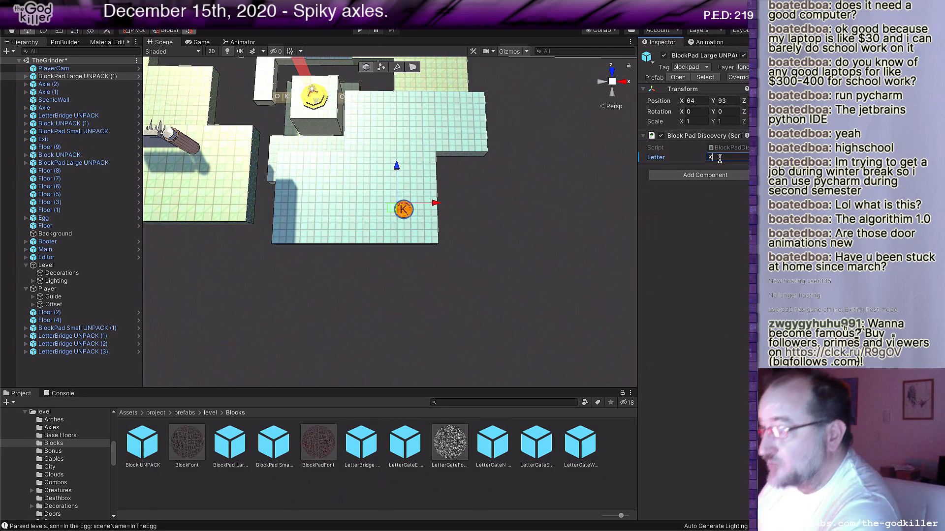
pyautogui.click(395, 210)
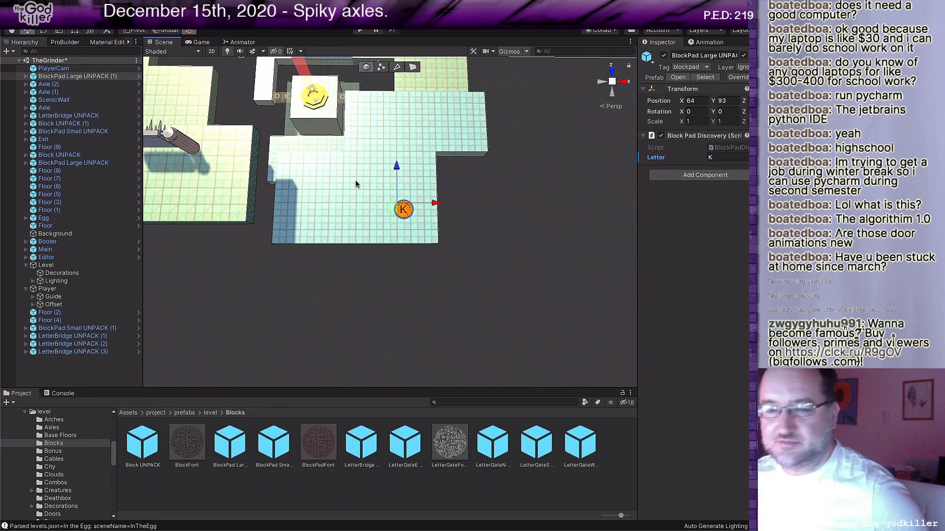
pyautogui.moveTo(354, 156); pyautogui.dragTo(555, 301, button='middle')
pyautogui.moveTo(495, 141); pyautogui.dragTo(458, 166, button='middle')
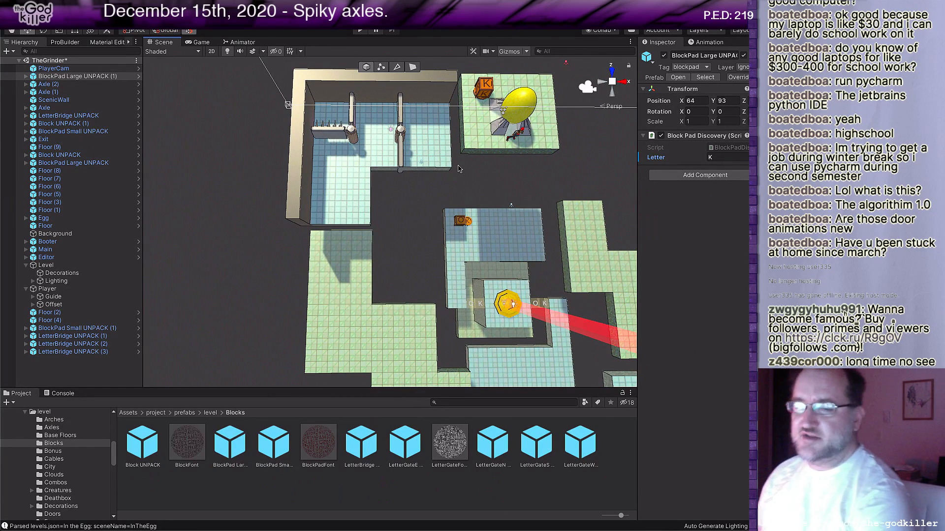
pyautogui.moveTo(514, 186); pyautogui.dragTo(489, 186, button='middle')
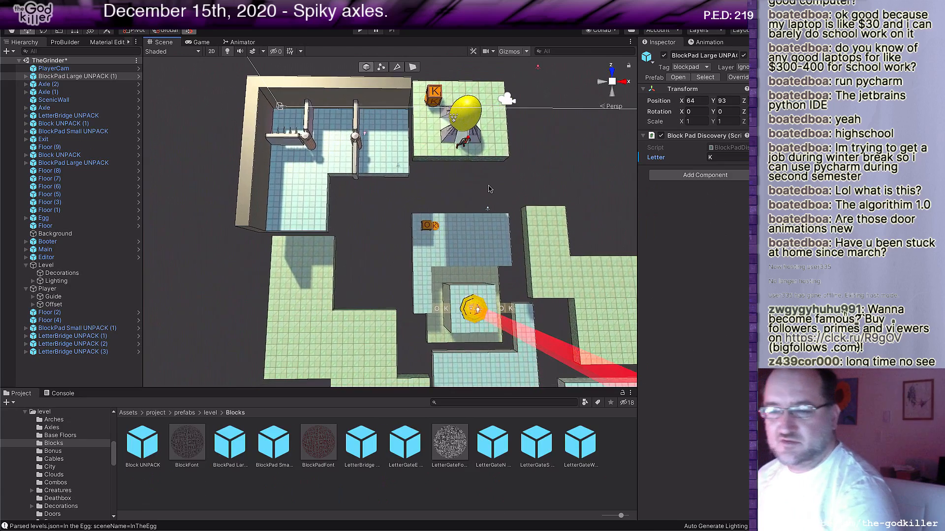
pyautogui.moveTo(372, 234); pyautogui.dragTo(391, 222, button='middle')
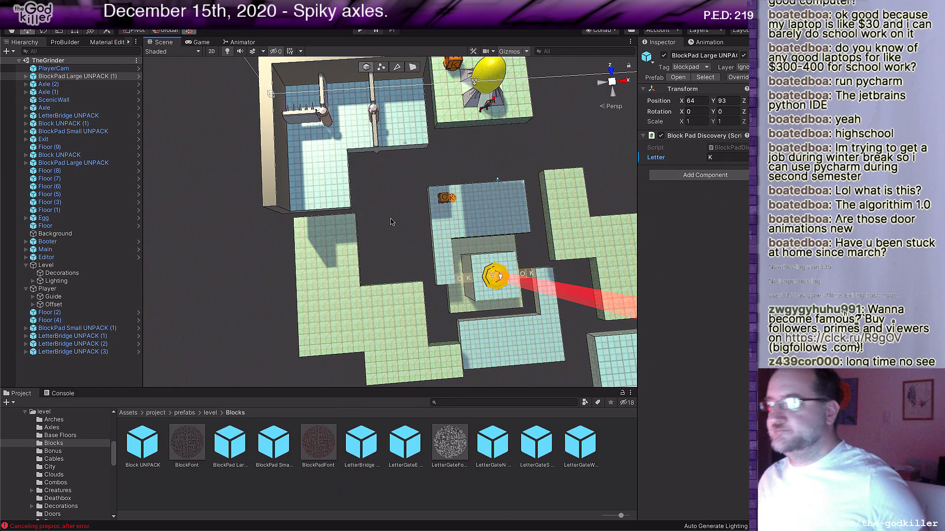
# Filter the scene objects by "unpack" and unpack every matching block, block pad and letter bridge prefab instance one level.
pyautogui.click(40, 50)
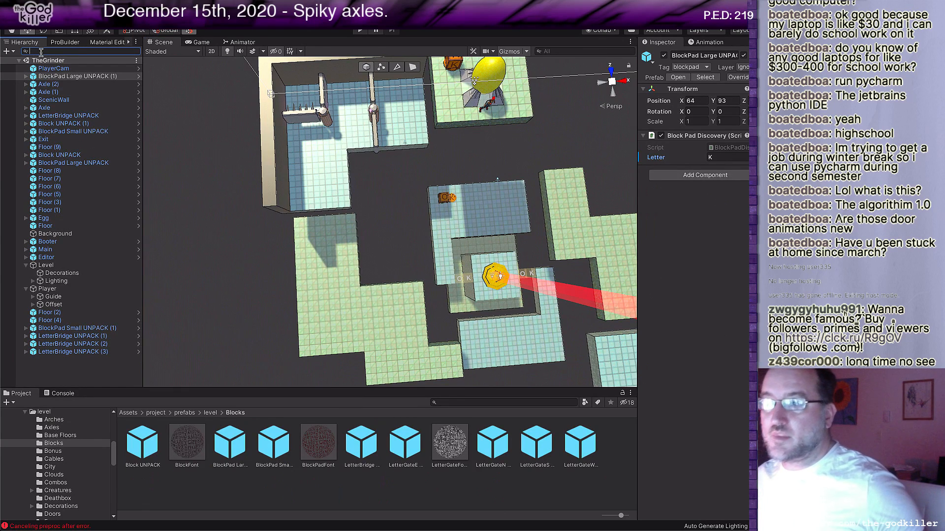
pyautogui.write('unpack')
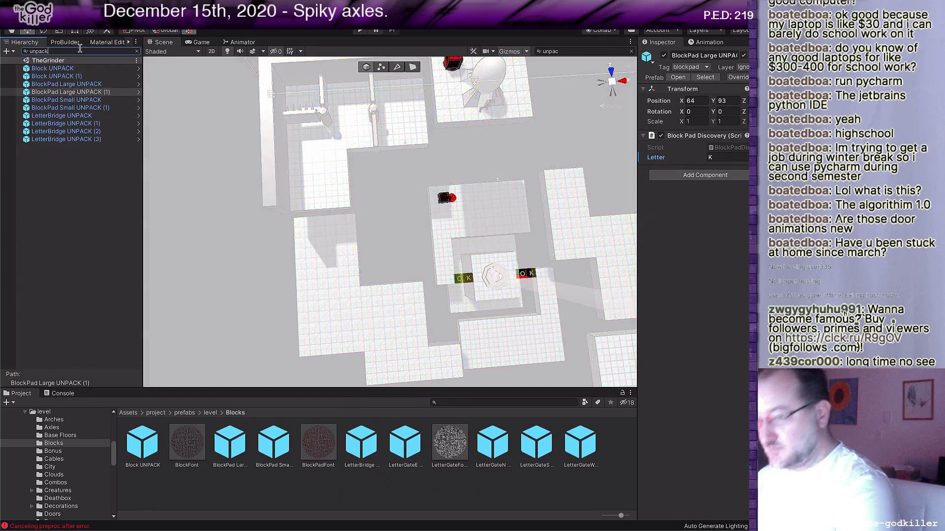
pyautogui.click(82, 69)
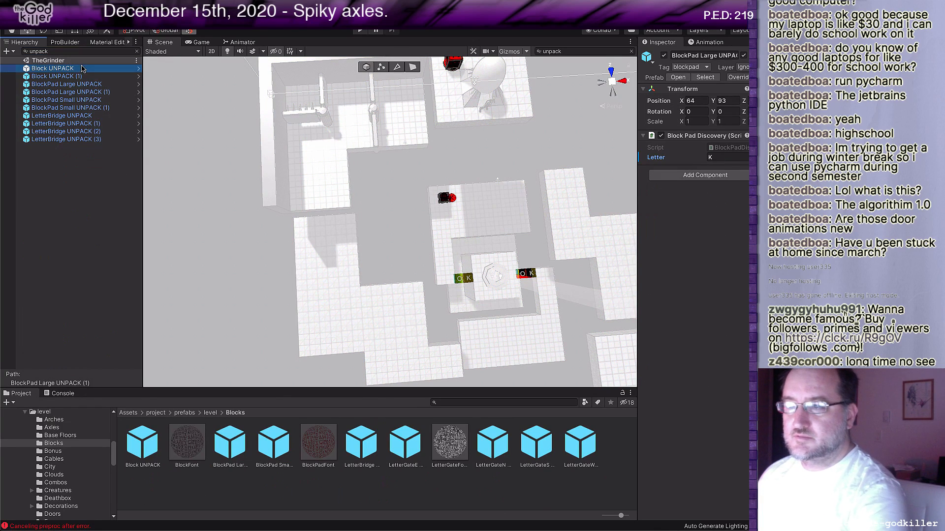
pyautogui.keyDown('shift'); pyautogui.click(97, 139); pyautogui.keyUp('shift')
pyautogui.rightClick(80, 99)
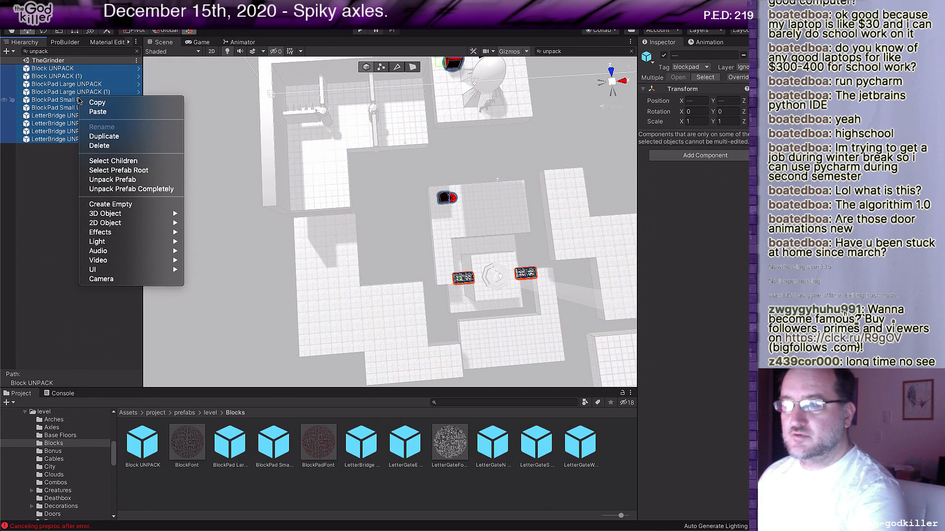
pyautogui.click(113, 180)
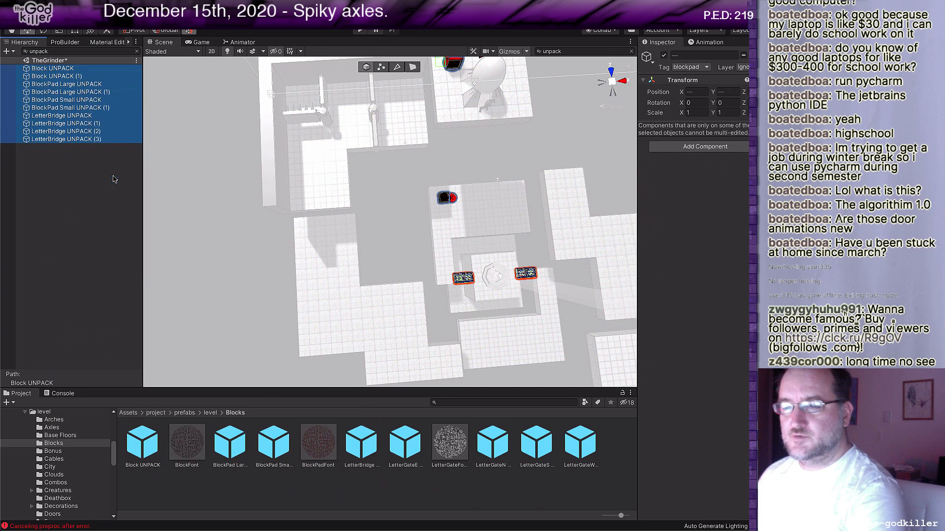
# Clear the object filter and save TheGrinder scene.
pyautogui.click(57, 50)
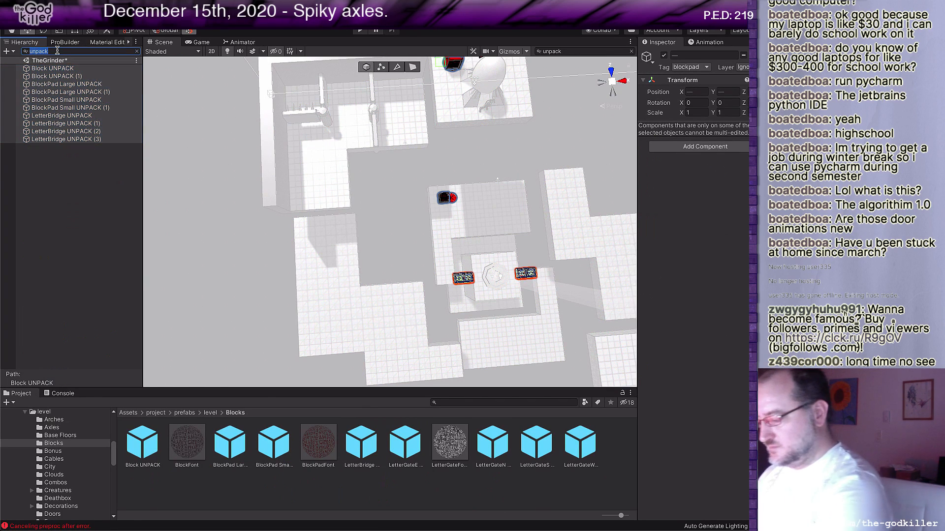
pyautogui.press('BackSpace')
pyautogui.click(276, 32)
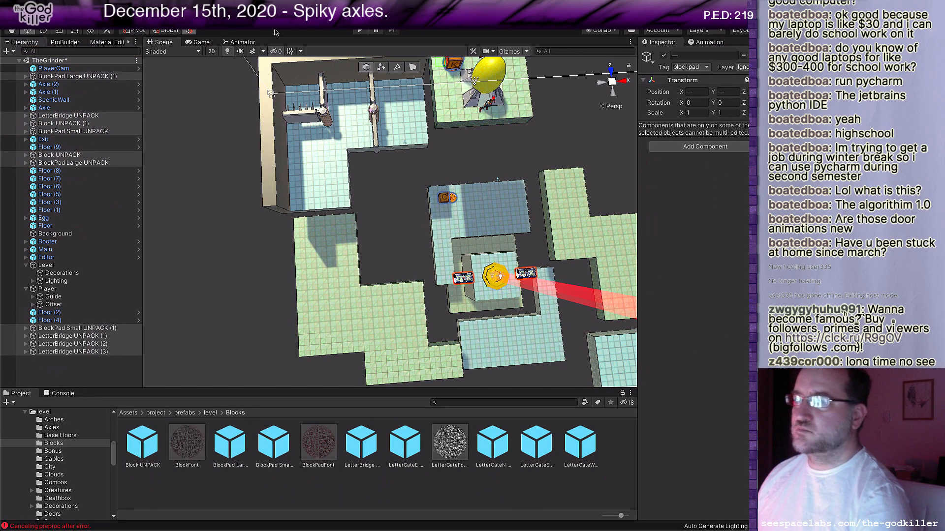
pyautogui.hotkey('ctrl', 's')
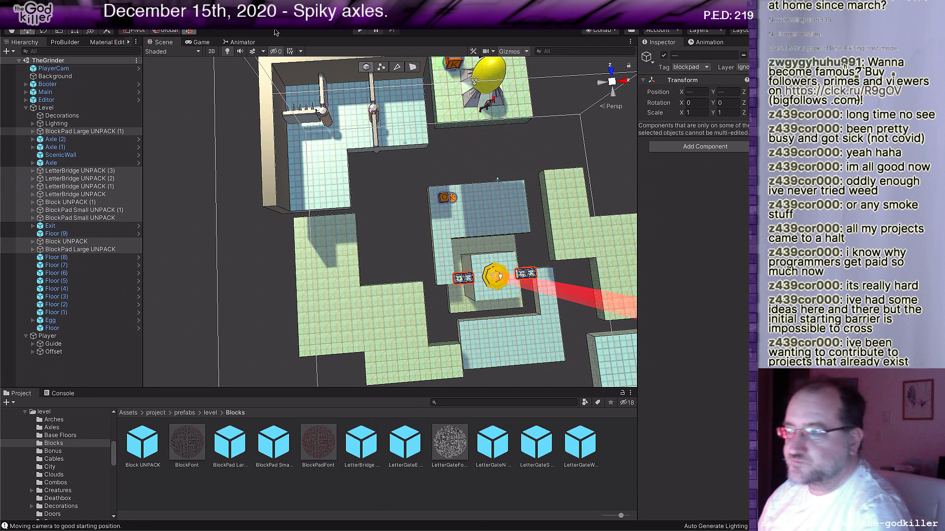
# Place a fourth Axle prefab on the large teal floor beside the K pad at X 62, Y 93.
pyautogui.scroll(3, 362, 245)
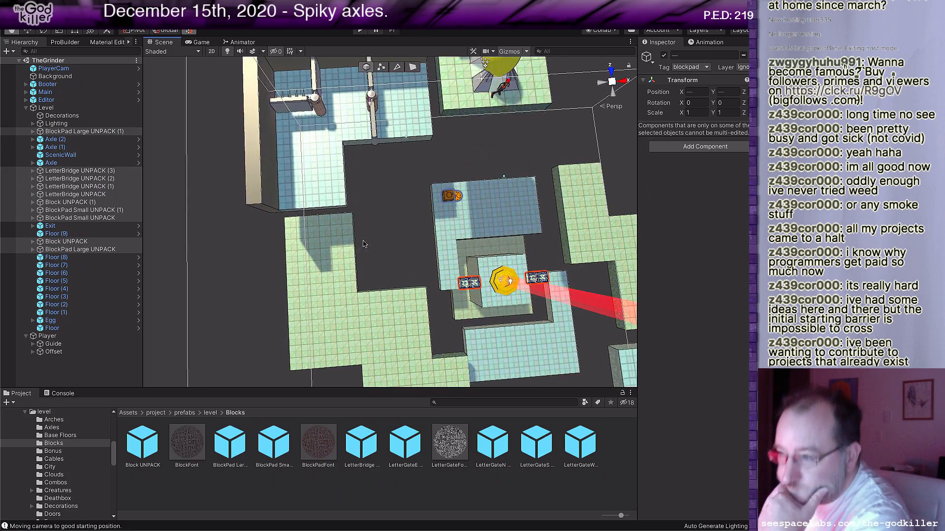
pyautogui.moveTo(362, 245); pyautogui.dragTo(352, 267, button='middle')
pyautogui.moveTo(416, 269); pyautogui.dragTo(276, 122, button='middle')
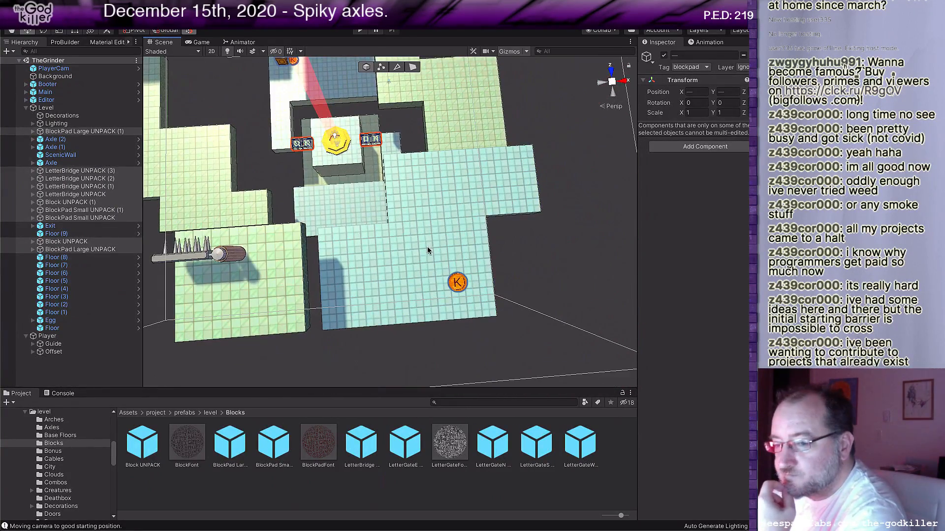
pyautogui.moveTo(427, 247); pyautogui.dragTo(418, 249, button='middle')
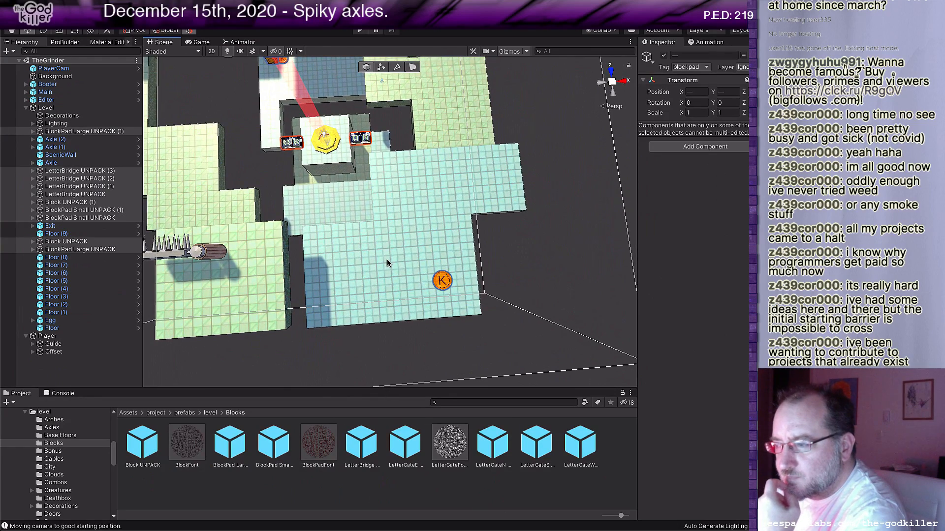
pyautogui.moveTo(359, 219)
pyautogui.mouseDown(button='middle')
pyautogui.moveTo(462, 322)
pyautogui.moveTo(503, 316)
pyautogui.moveTo(337, 207)
pyautogui.moveTo(366, 224)
pyautogui.mouseUp(button='middle')
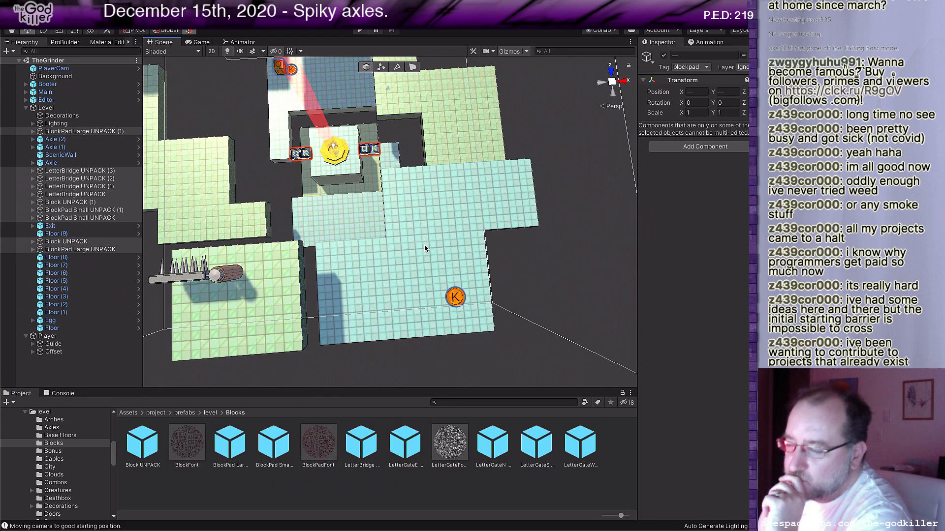
pyautogui.moveTo(429, 287); pyautogui.dragTo(410, 281, button='middle')
pyautogui.click(210, 413)
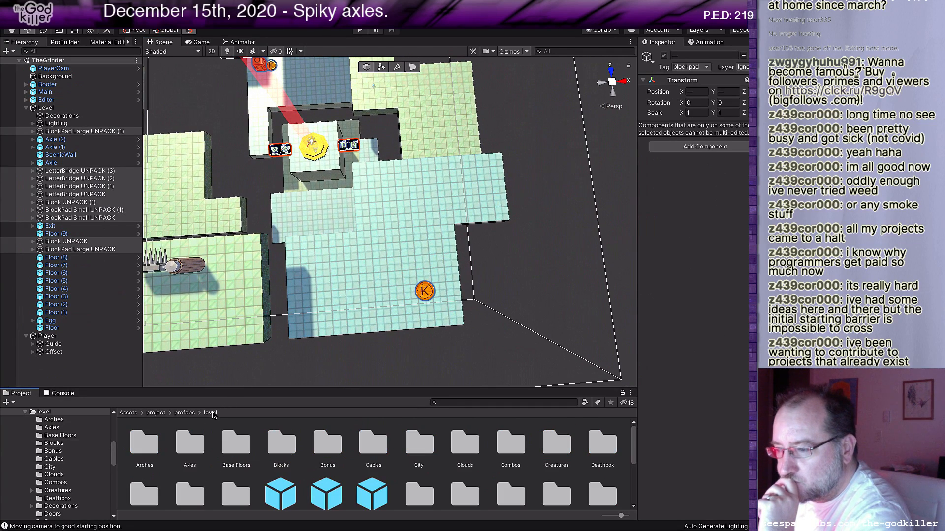
pyautogui.scroll(-2, 278, 448)
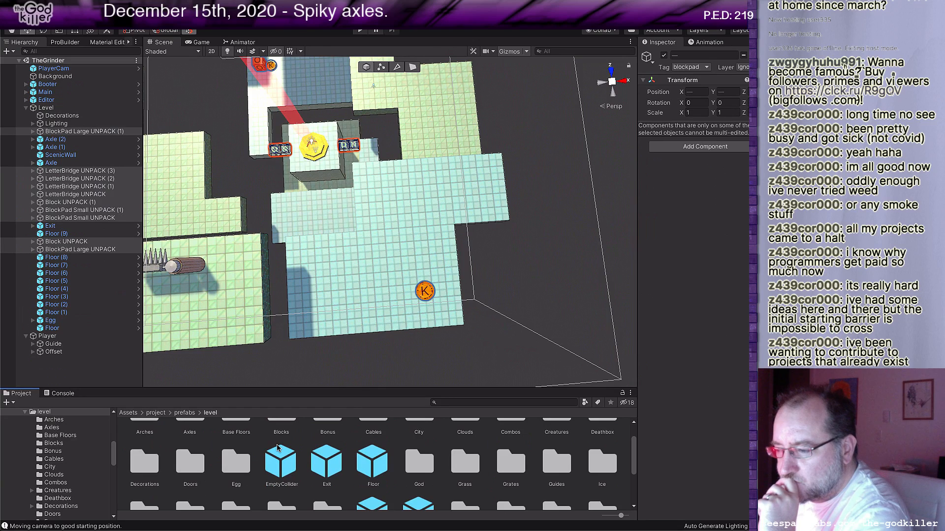
pyautogui.scroll(1, 278, 448)
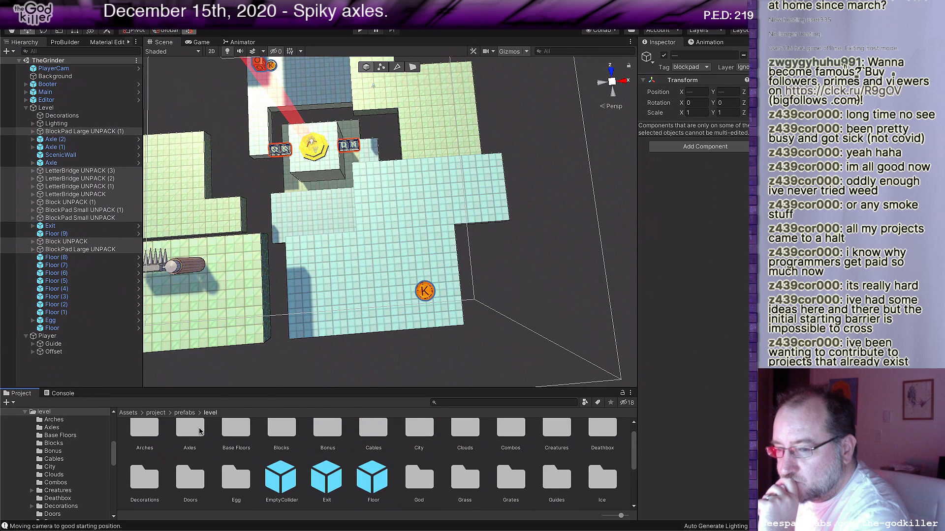
pyautogui.doubleClick(190, 429)
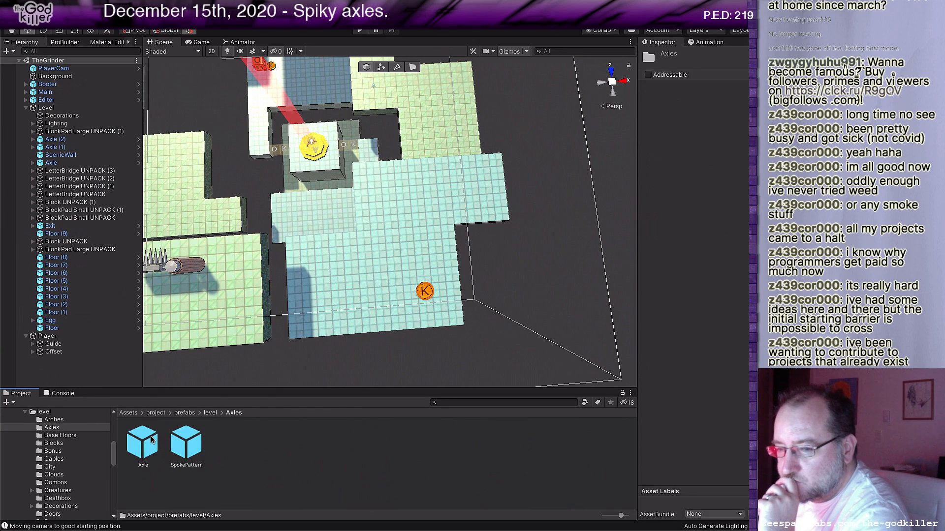
pyautogui.click(152, 440)
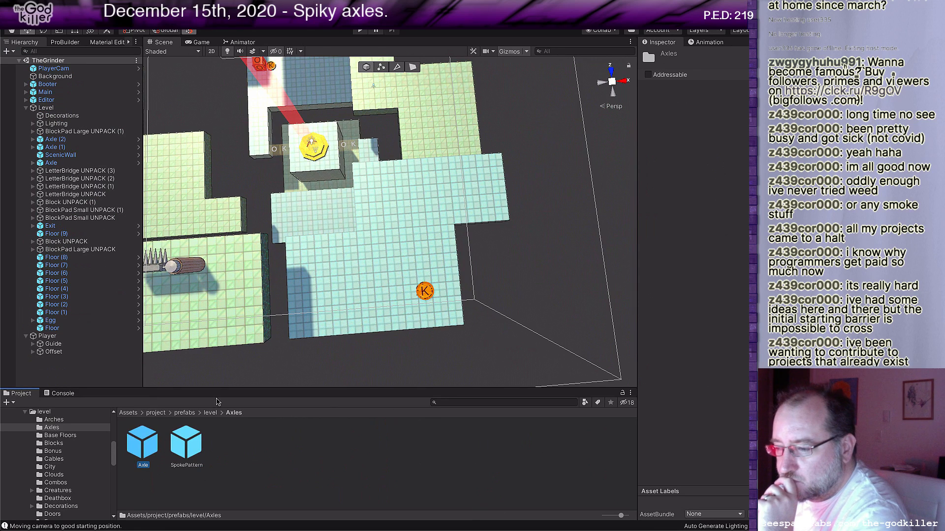
pyautogui.moveTo(155, 448); pyautogui.dragTo(391, 254)
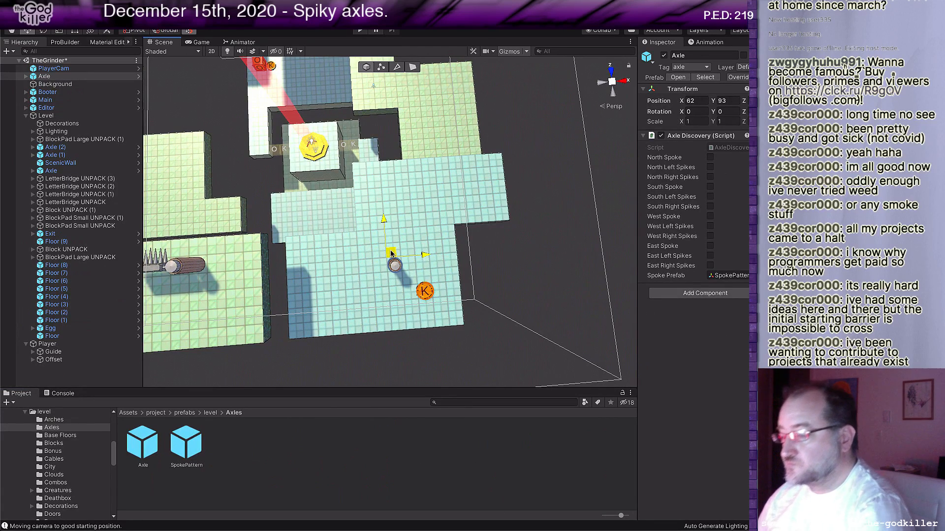
pyautogui.scroll(3, 433, 306)
pyautogui.moveTo(433, 307); pyautogui.dragTo(394, 269, button='middle')
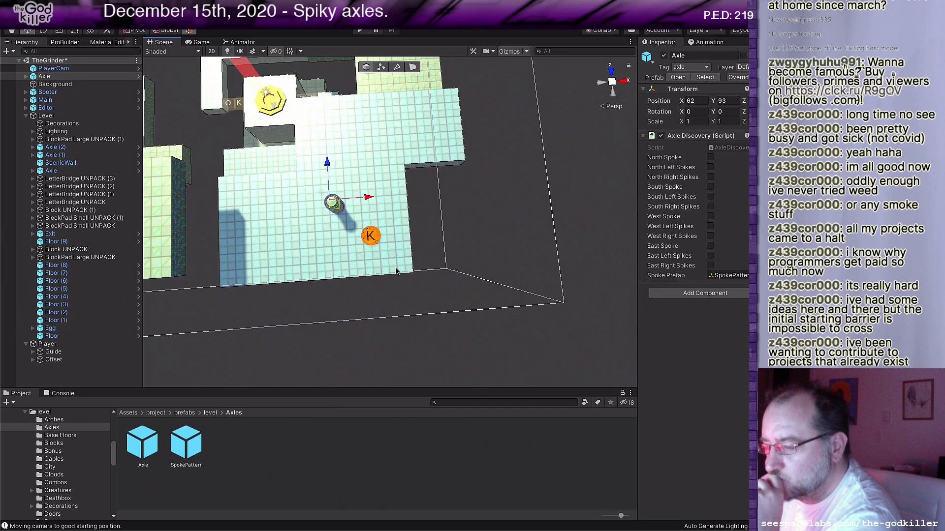
pyautogui.scroll(-6, 379, 263)
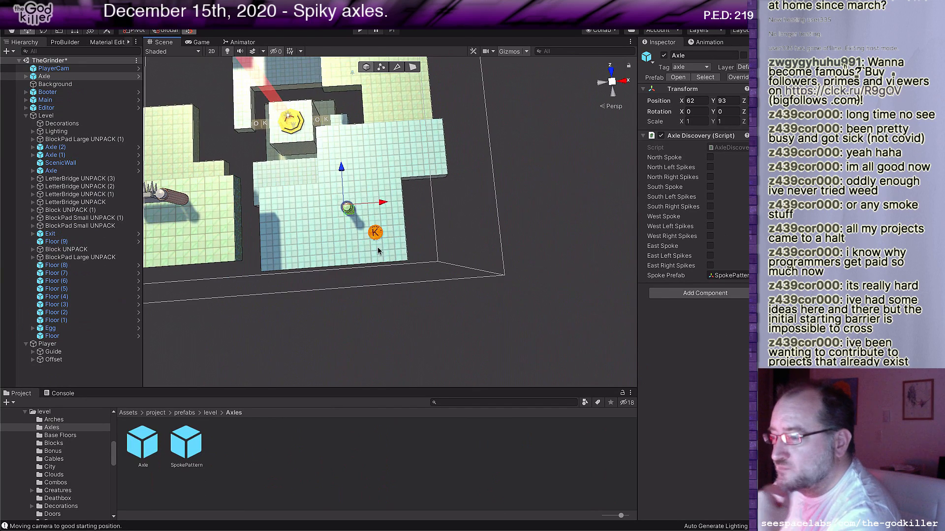
pyautogui.moveTo(361, 251); pyautogui.dragTo(366, 239, button='middle')
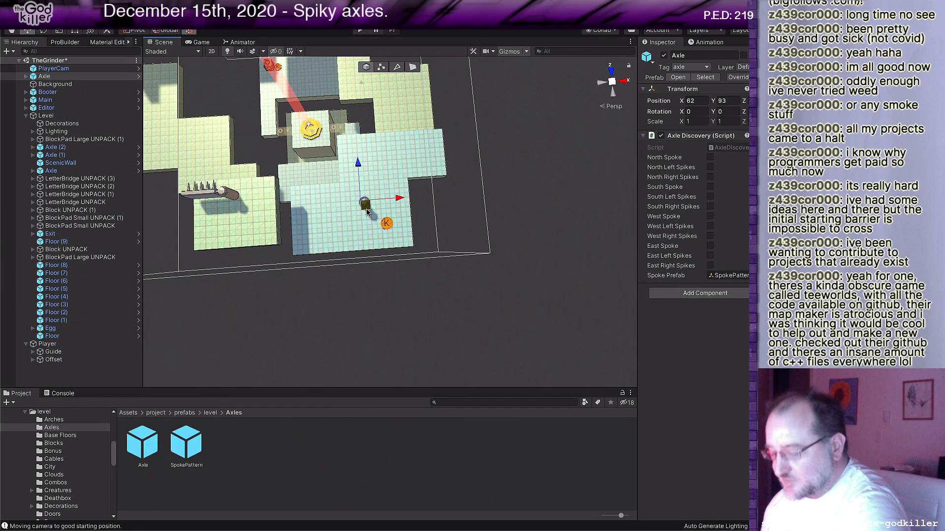
# Switch to the Chrome browser and search Google for "teeworlds" from a new tab.
pyautogui.press('super+Tab')
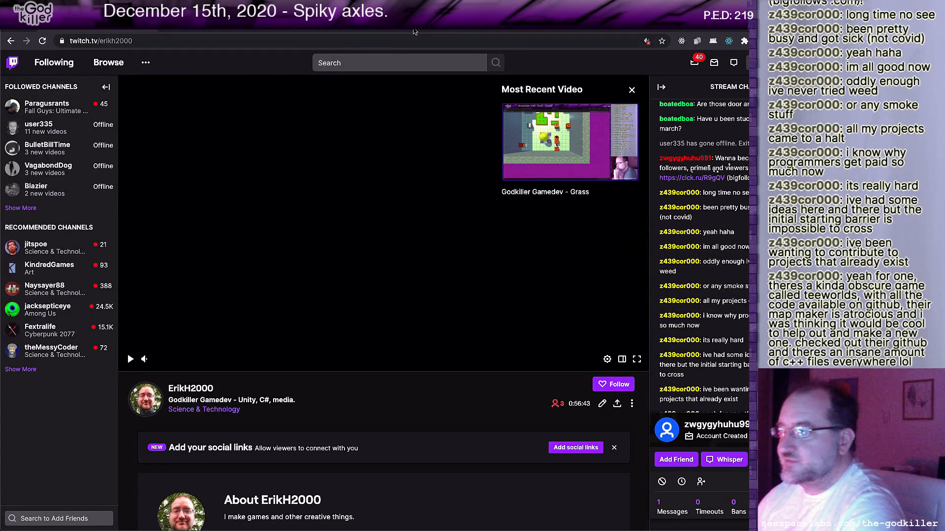
pyautogui.click(355, 34)
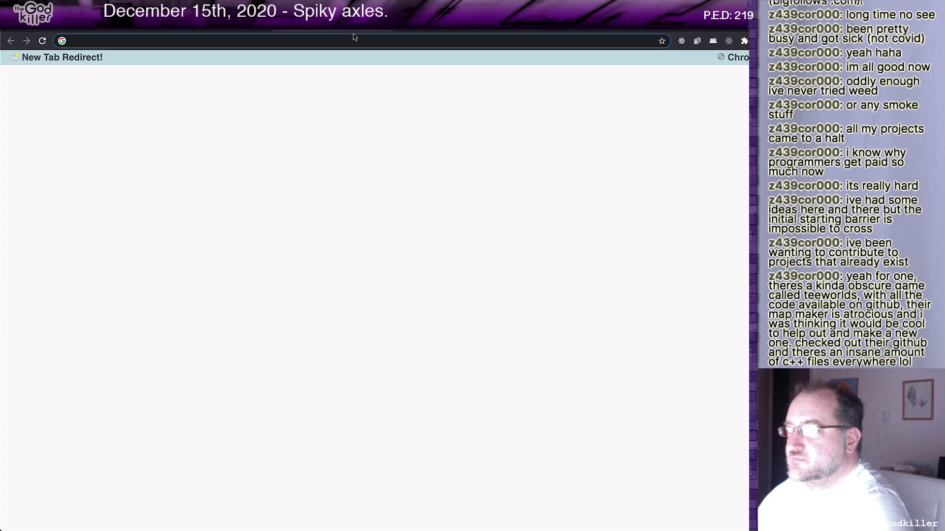
pyautogui.click(355, 38)
pyautogui.write('teeworlds')
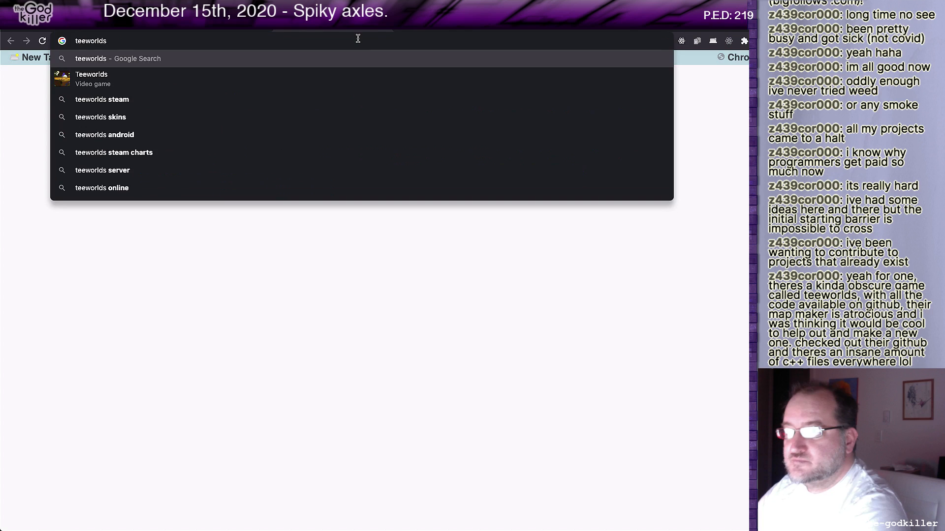
pyautogui.press('Return')
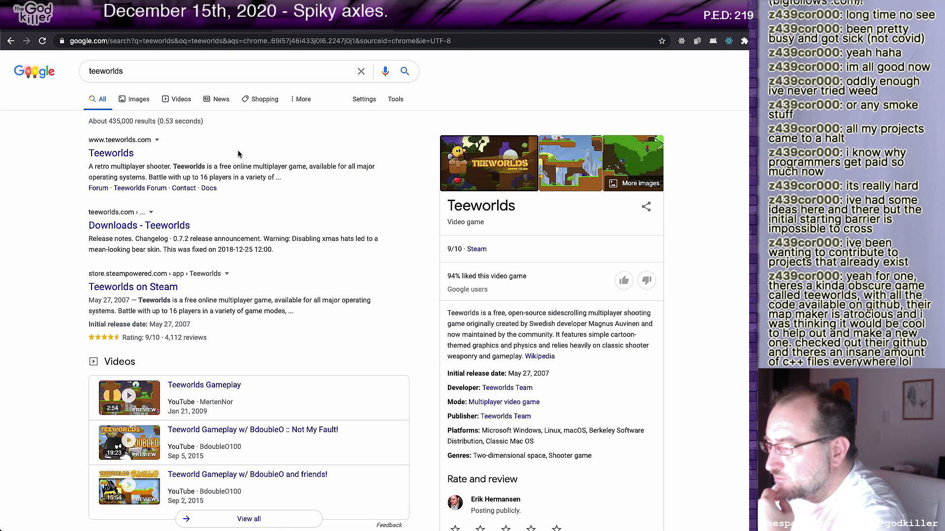
# Look through the Teeworlds image results, watch the Teeworlds Gameplay video on YouTube and close it.
pyautogui.click(136, 100)
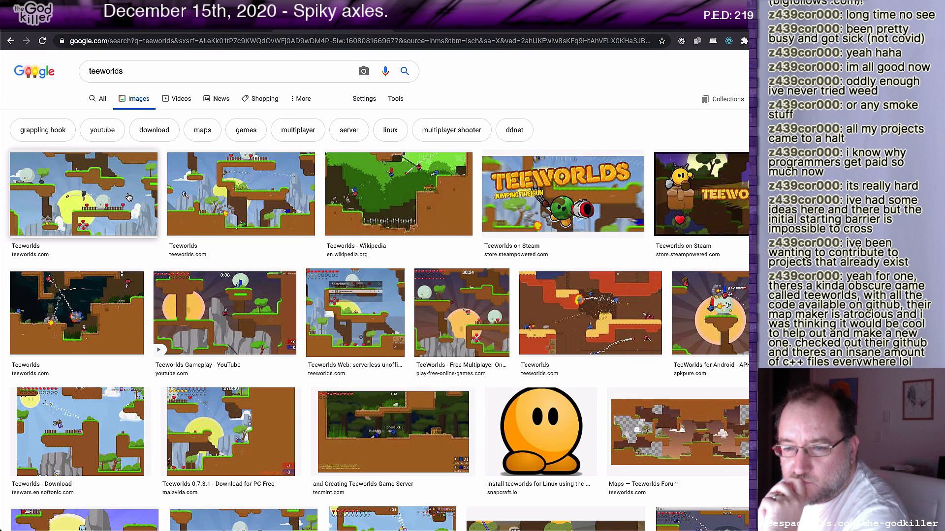
pyautogui.click(128, 197)
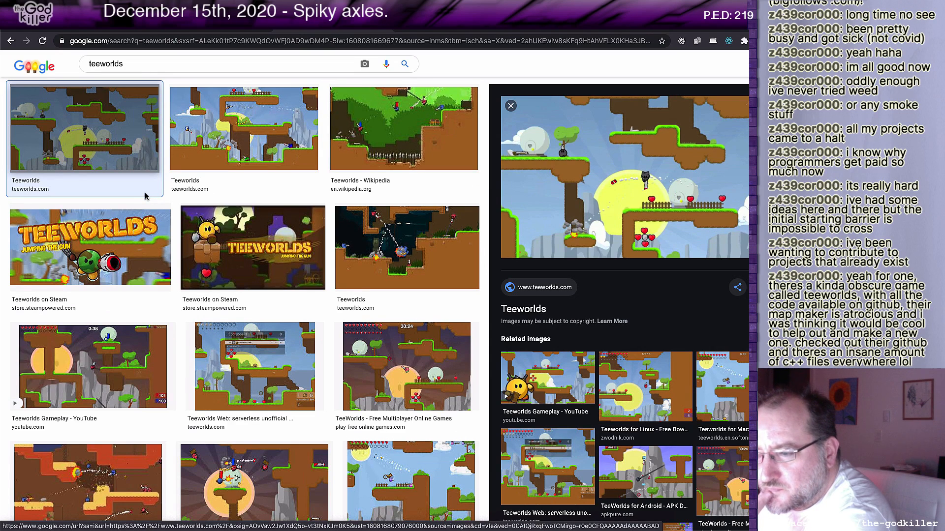
pyautogui.click(68, 348)
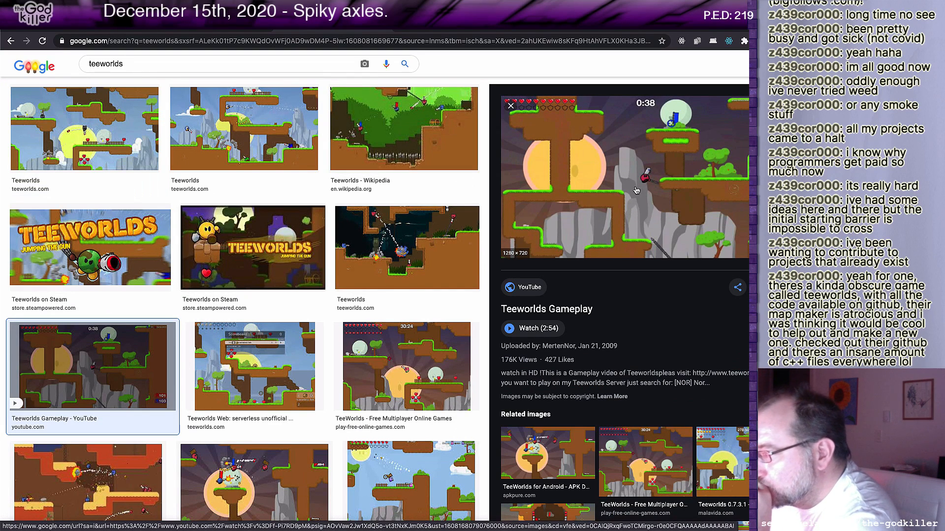
pyautogui.click(635, 190)
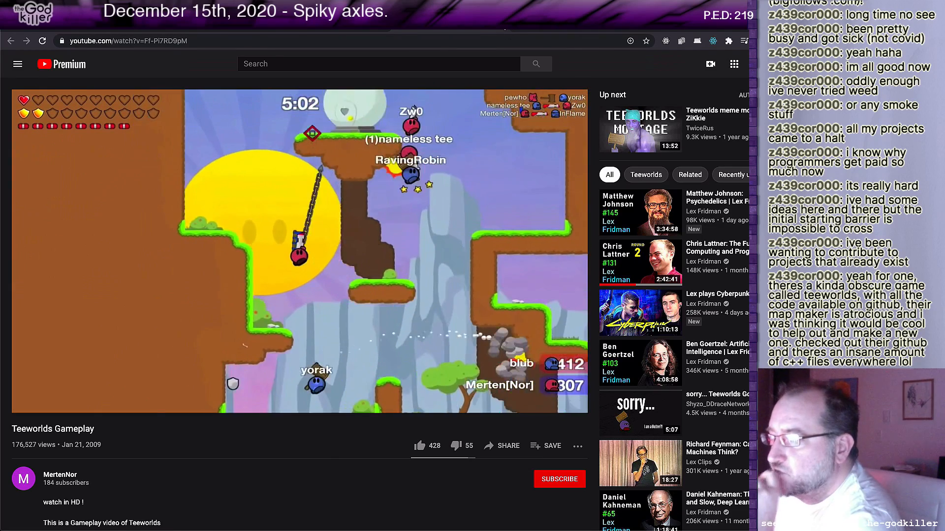
pyautogui.hotkey('ctrl', 'w')
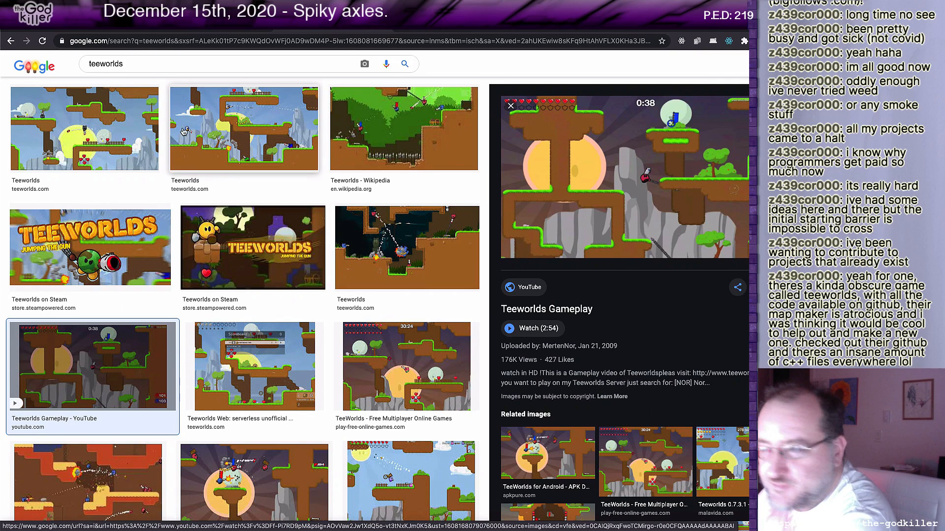
# Search Google Images for "teeworlds github" and open the code page of the teeworlds/teeworlds repository through the issue 2262 result.
pyautogui.click(147, 66)
pyautogui.write('g')
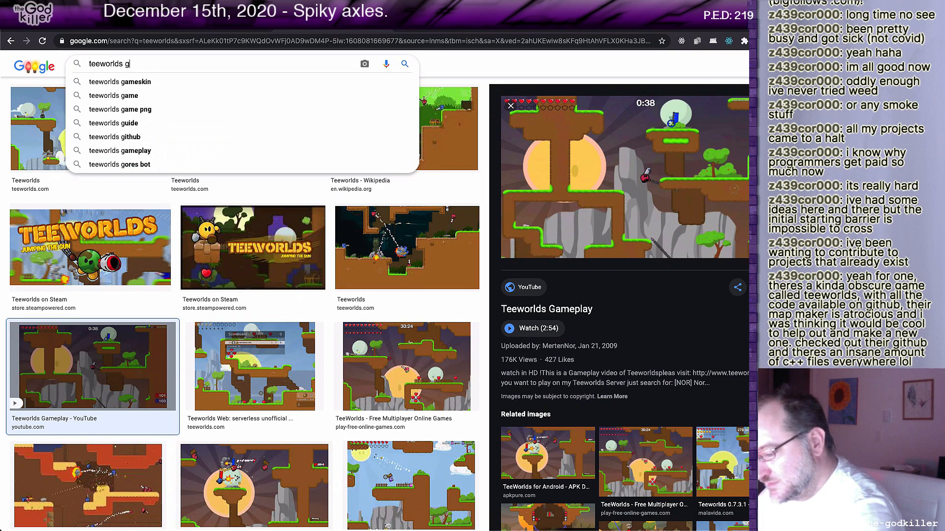
pyautogui.write('ithub')
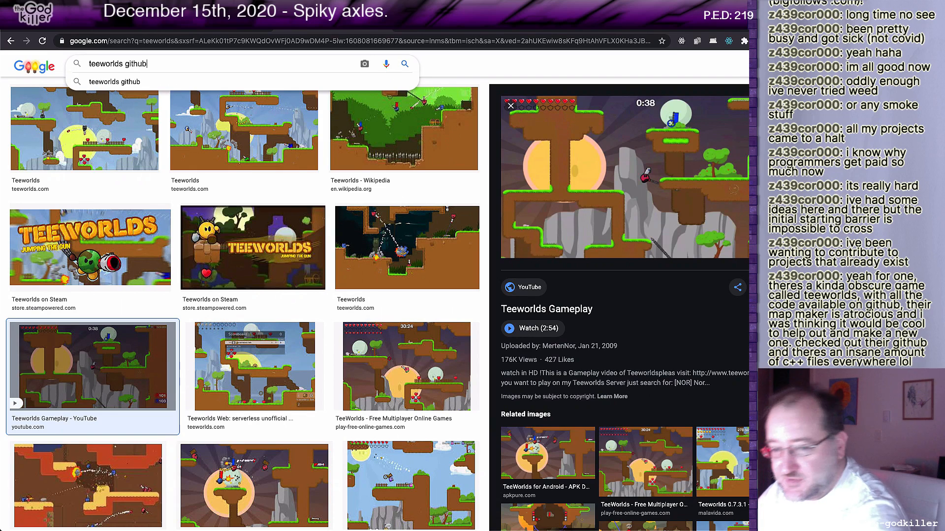
pyautogui.press('Return')
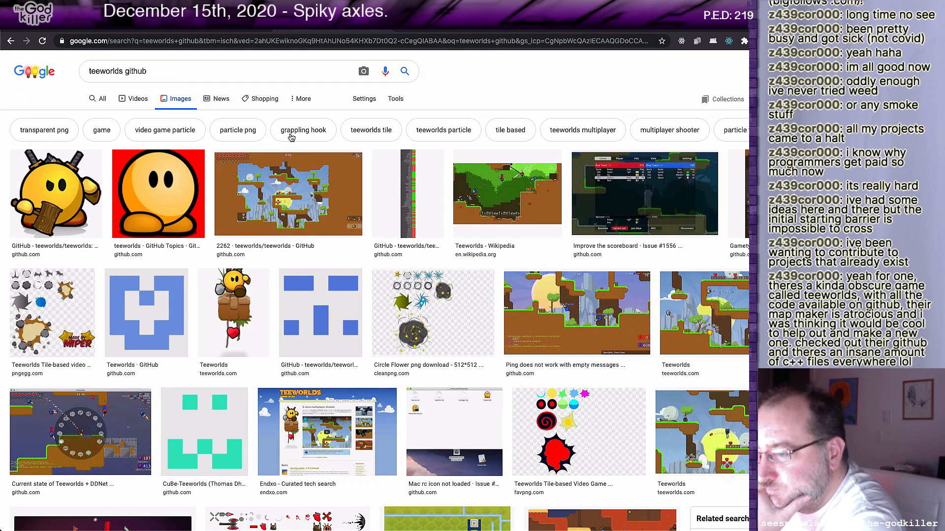
pyautogui.click(230, 256)
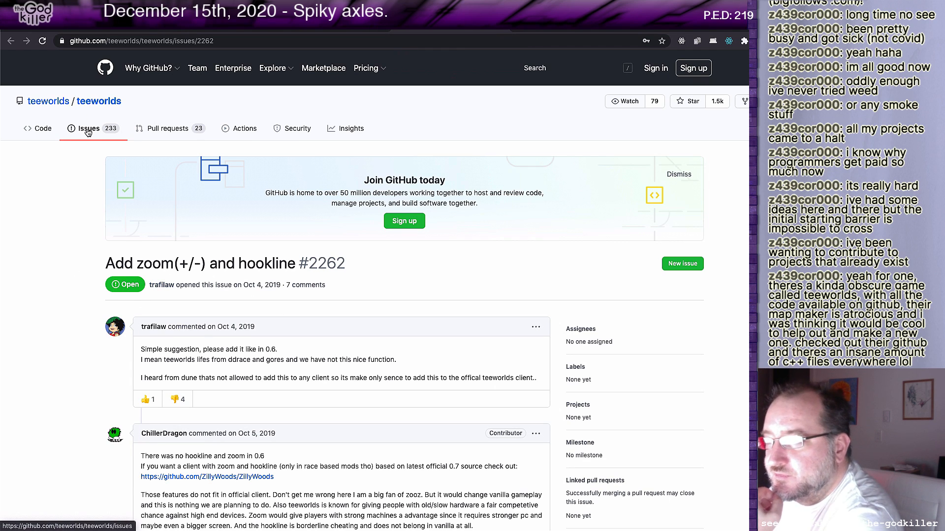
pyautogui.click(59, 129)
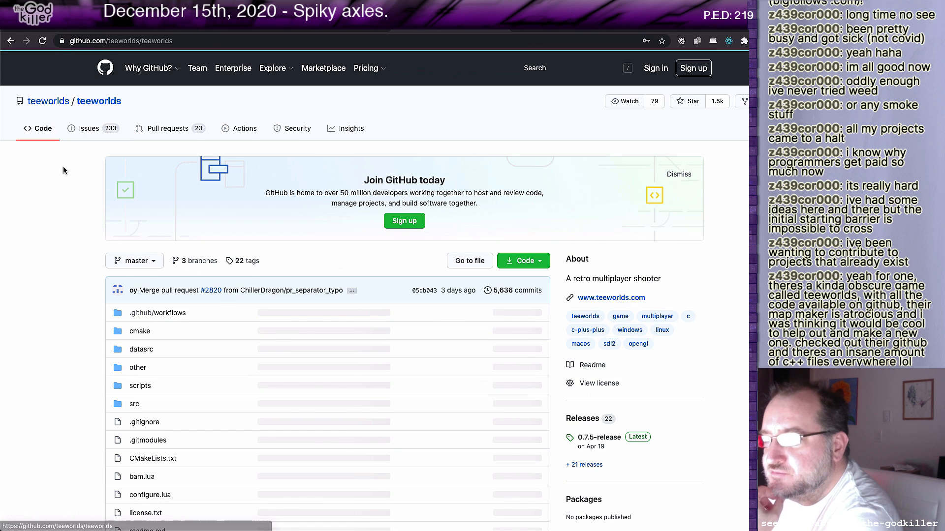
# Read through the teeworlds repository's file list and the readme's build instructions for Linux, macOS and Windows.
pyautogui.scroll(-3, 63, 172)
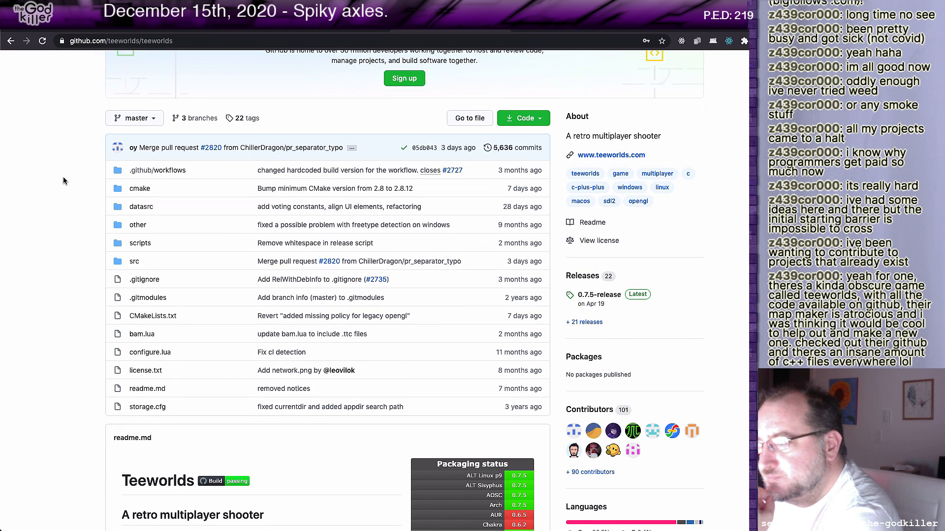
pyautogui.scroll(-5, 63, 181)
pyautogui.scroll(-3, 63, 181)
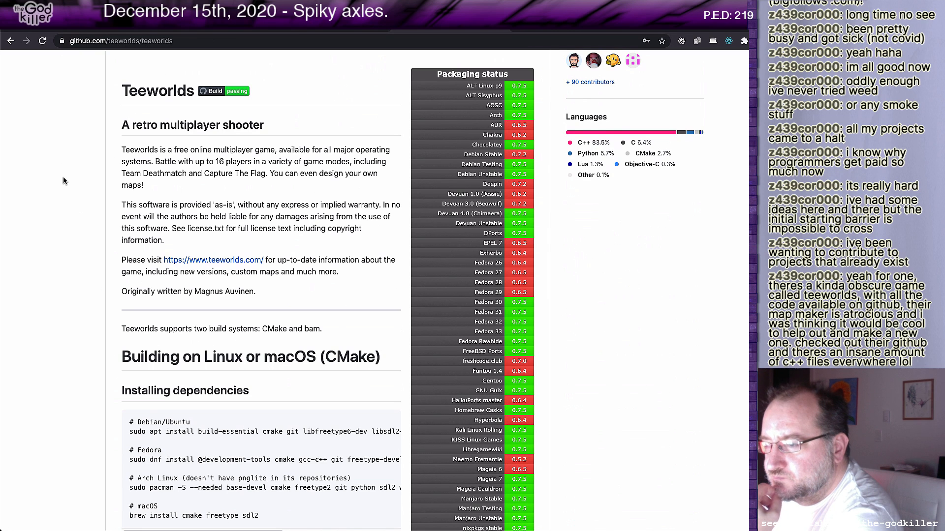
pyautogui.scroll(-4, 63, 178)
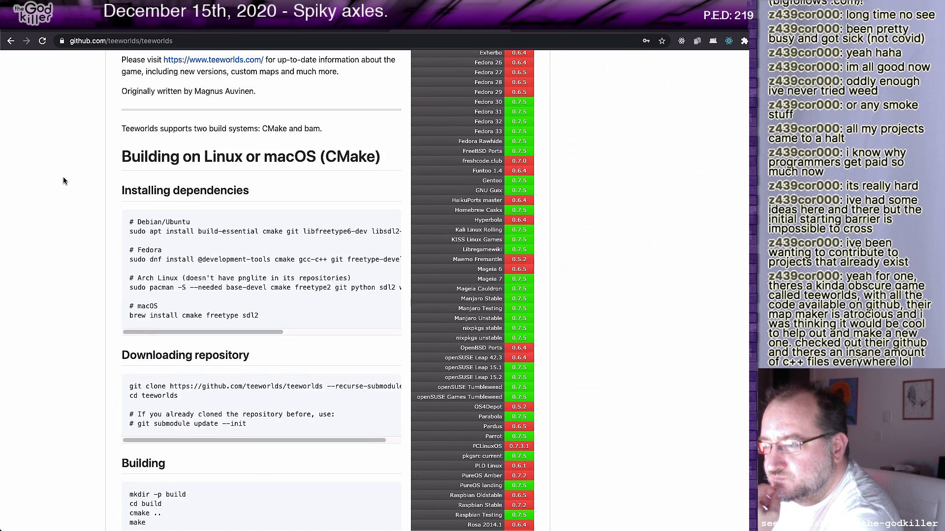
pyautogui.scroll(-6, 63, 177)
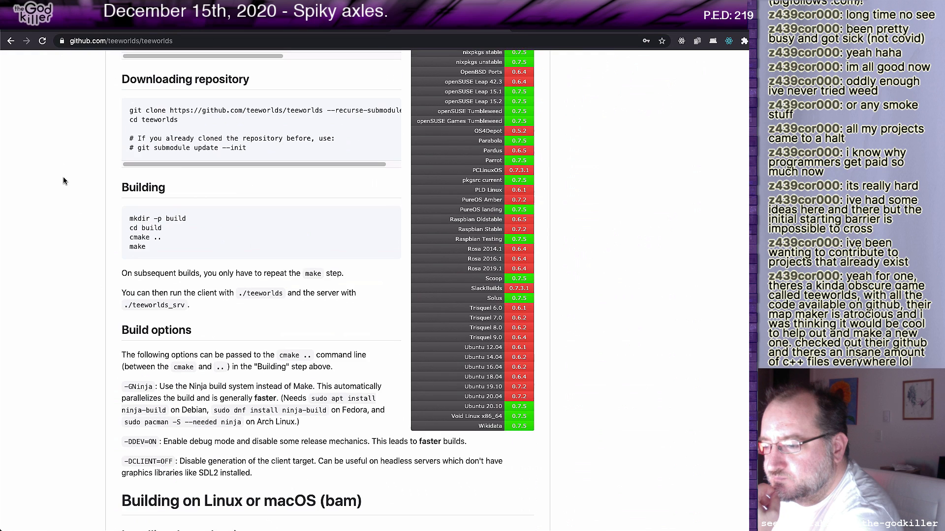
pyautogui.scroll(-8, 63, 177)
pyautogui.scroll(-10, 63, 180)
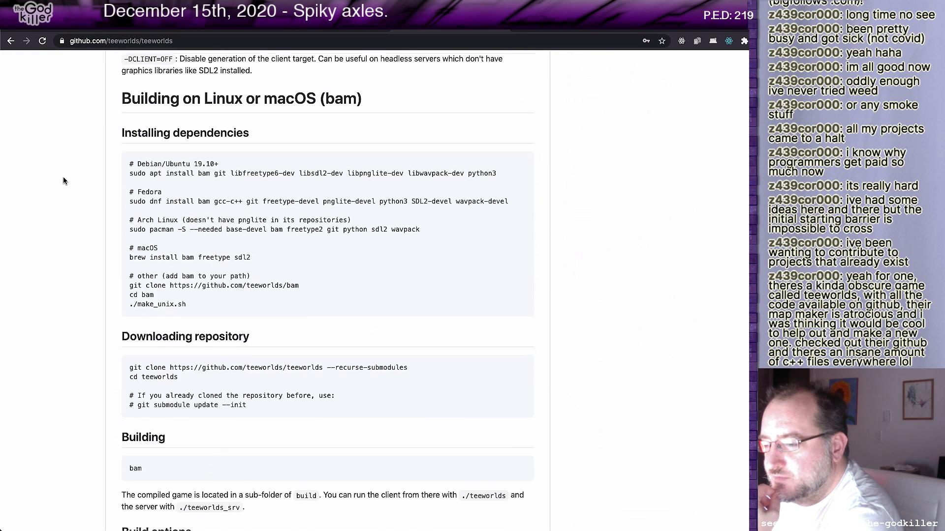
pyautogui.scroll(-1, 63, 181)
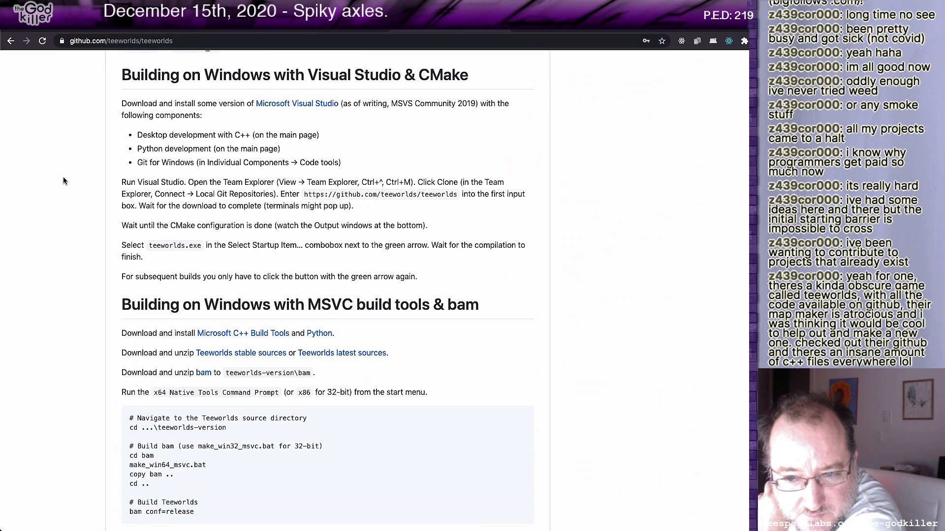
pyautogui.scroll(-7, 63, 181)
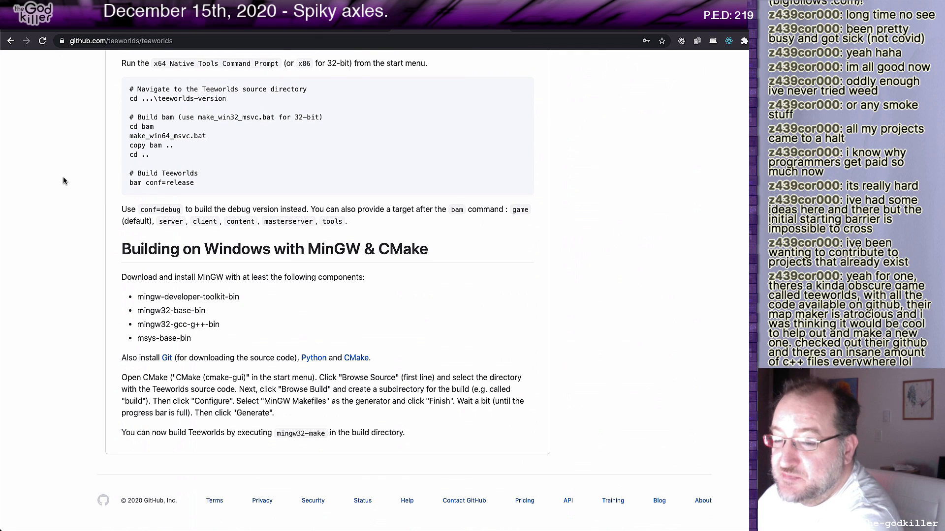
pyautogui.scroll(6, 63, 181)
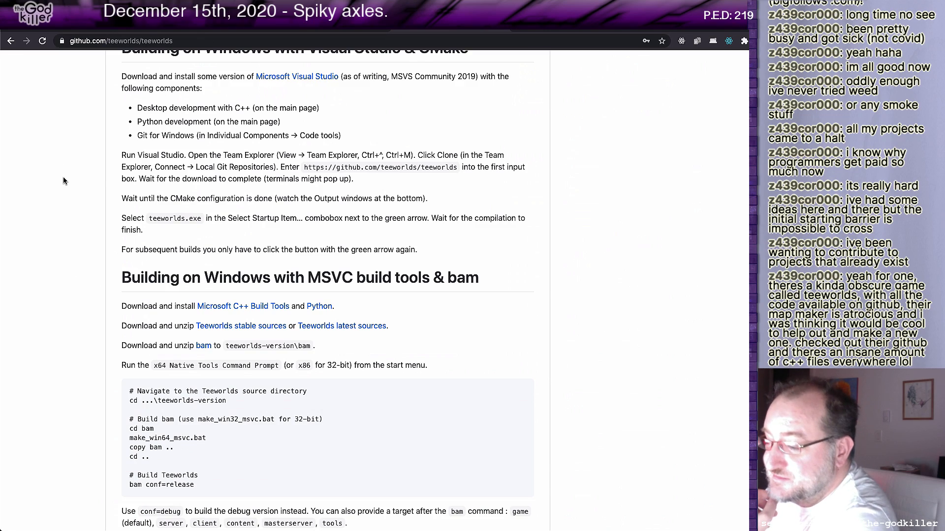
pyautogui.scroll(20, 64, 181)
pyautogui.scroll(20, 76, 182)
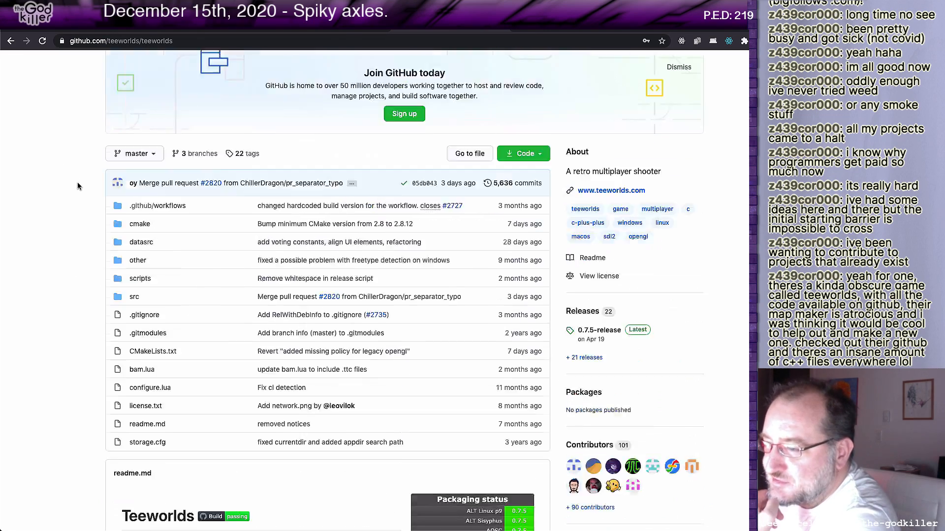
# Review the repository's folders and languages again and reread the readme down to the MinGW & CMake section.
pyautogui.scroll(-7, 77, 217)
pyautogui.scroll(7, 77, 217)
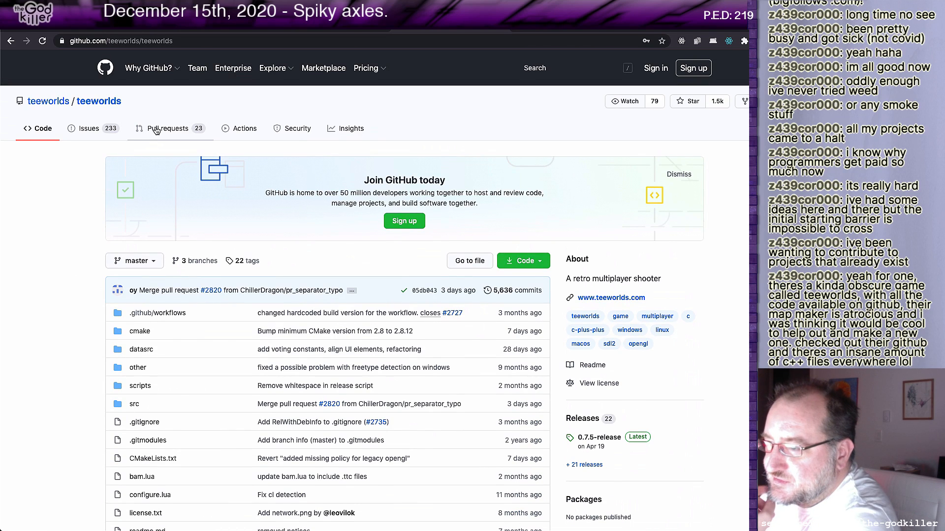
pyautogui.scroll(-4, 62, 279)
pyautogui.scroll(-6, 89, 264)
pyautogui.scroll(5, 101, 236)
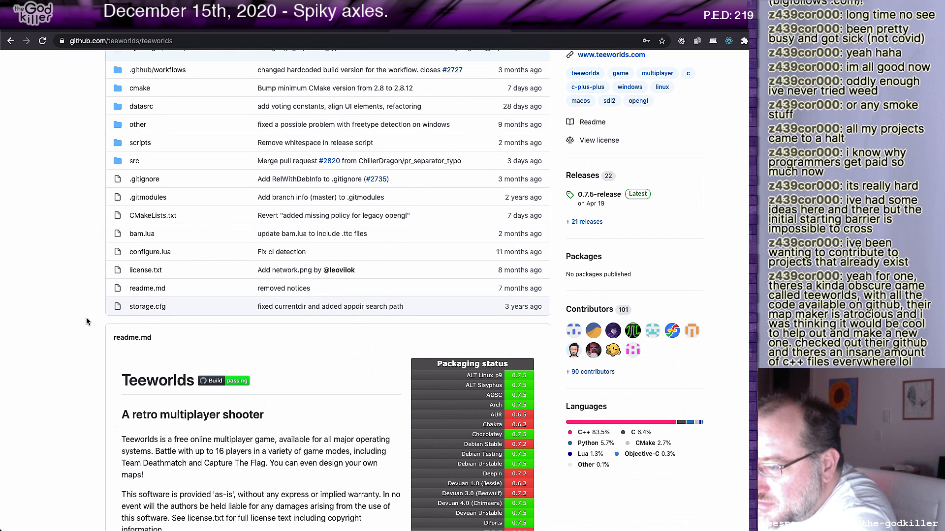
pyautogui.scroll(-1, 87, 318)
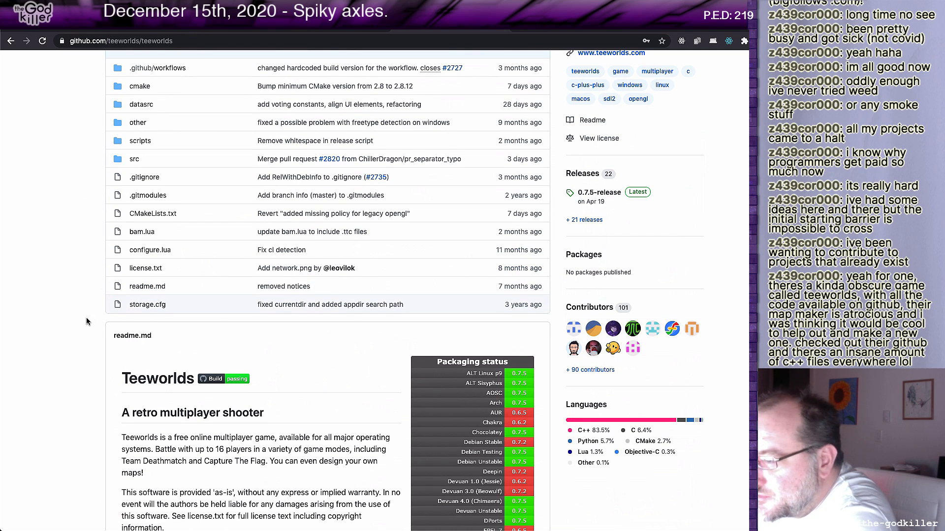
pyautogui.scroll(-6, 87, 319)
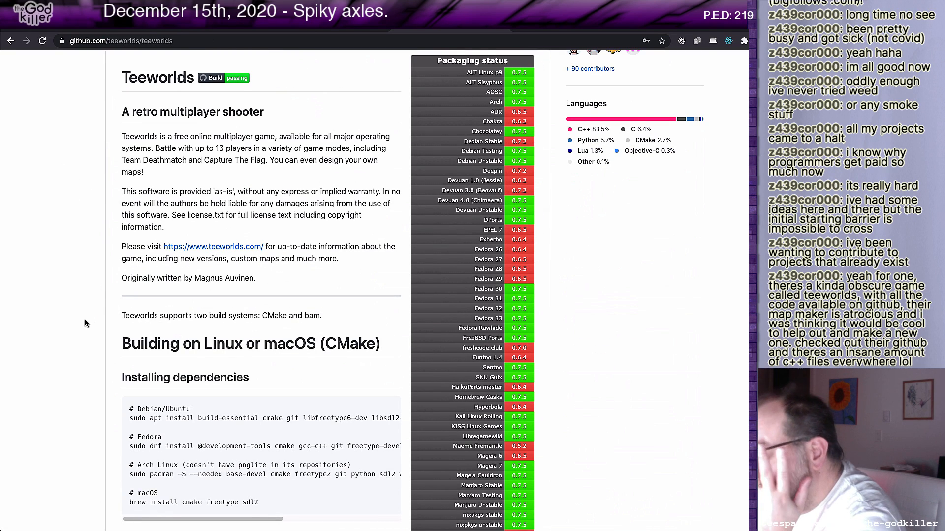
pyautogui.scroll(-6, 85, 320)
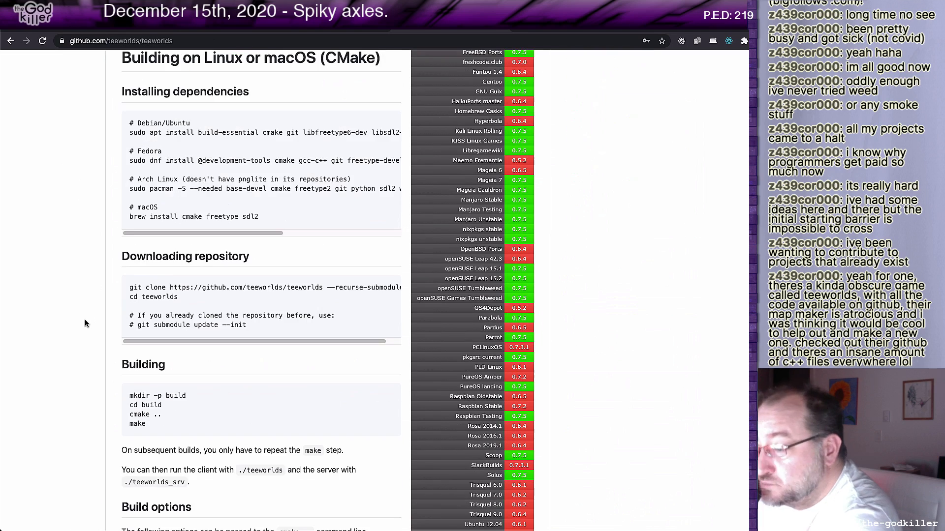
pyautogui.scroll(-8, 85, 323)
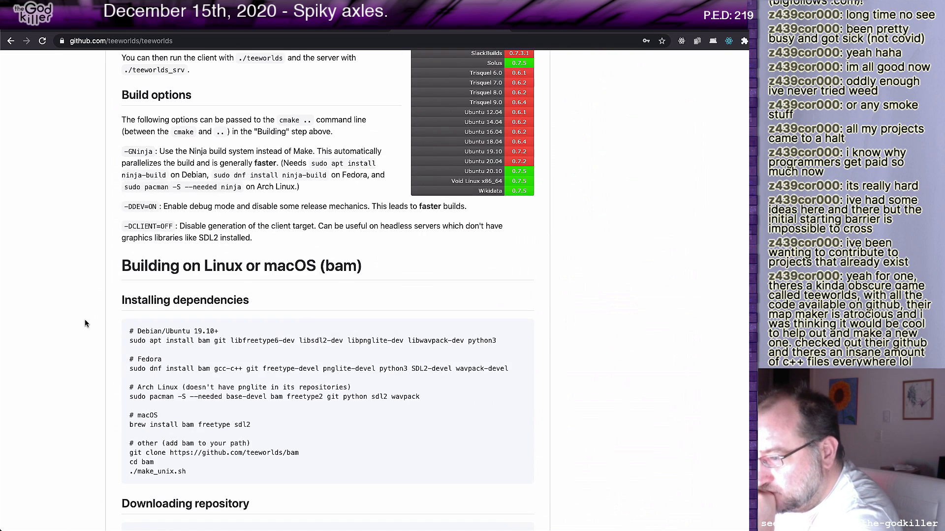
pyautogui.scroll(-3, 84, 323)
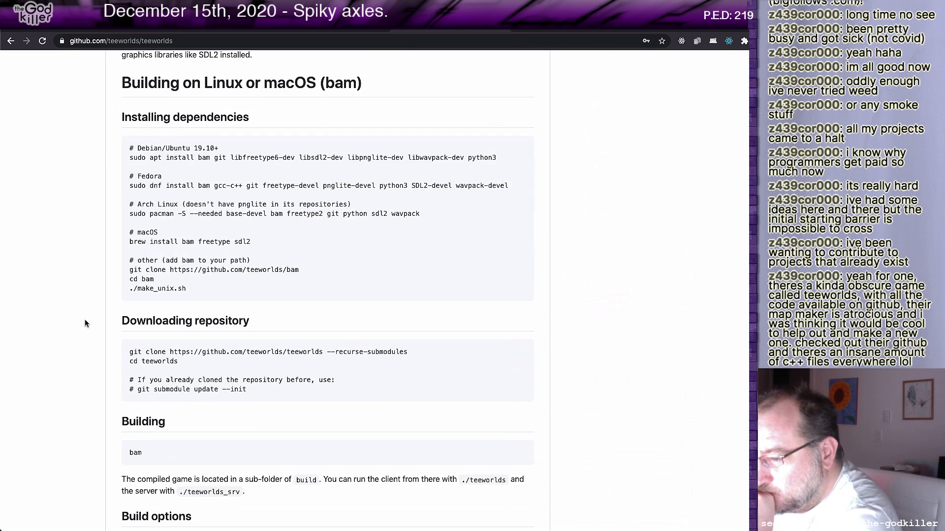
pyautogui.scroll(-5, 85, 323)
pyautogui.scroll(-9, 84, 323)
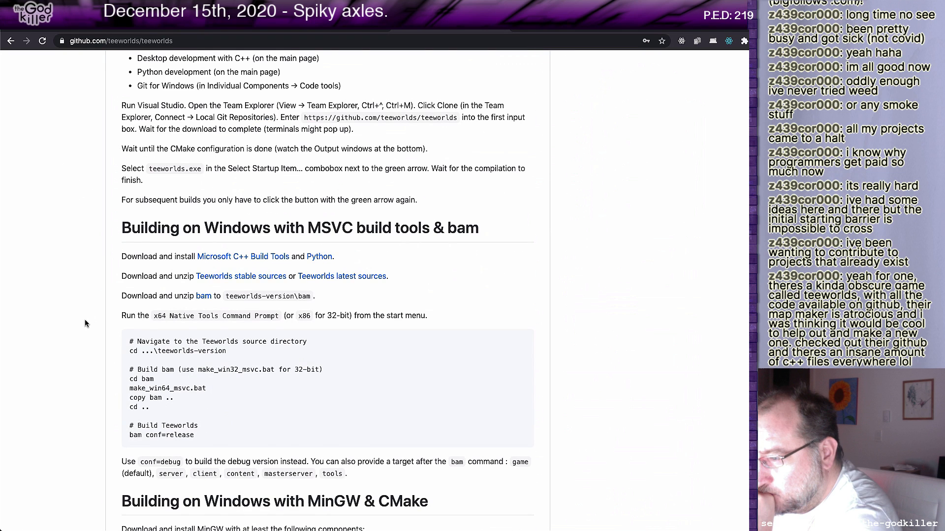
pyautogui.scroll(-5, 85, 324)
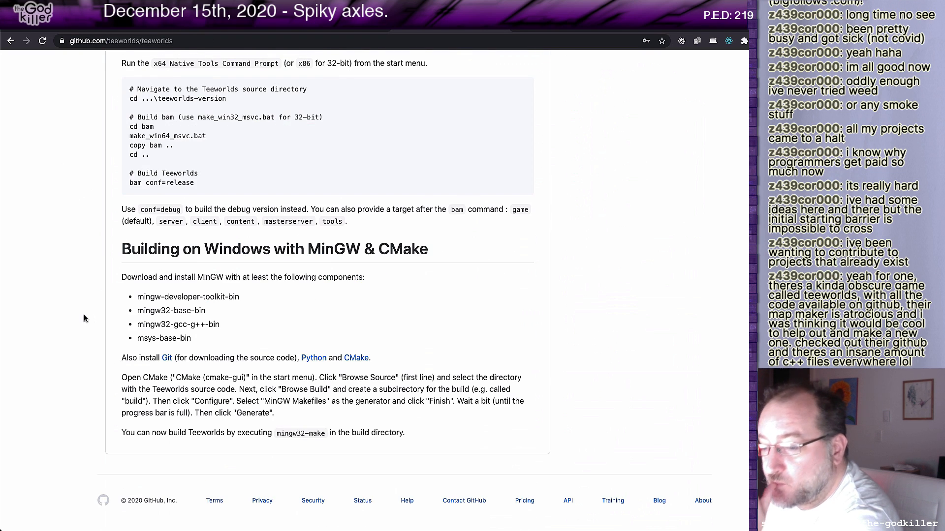
pyautogui.scroll(20, 84, 318)
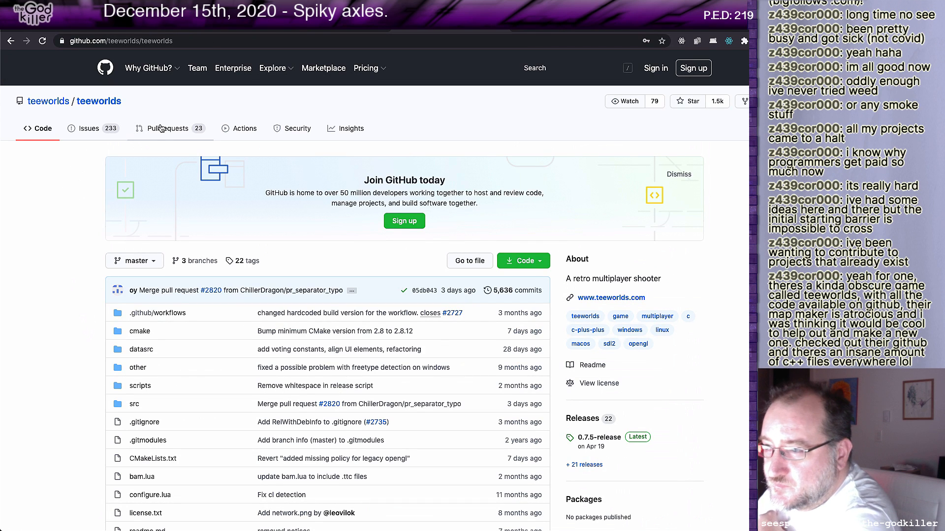
# Open the repository's issues and look through the list of open ones.
pyautogui.click(92, 129)
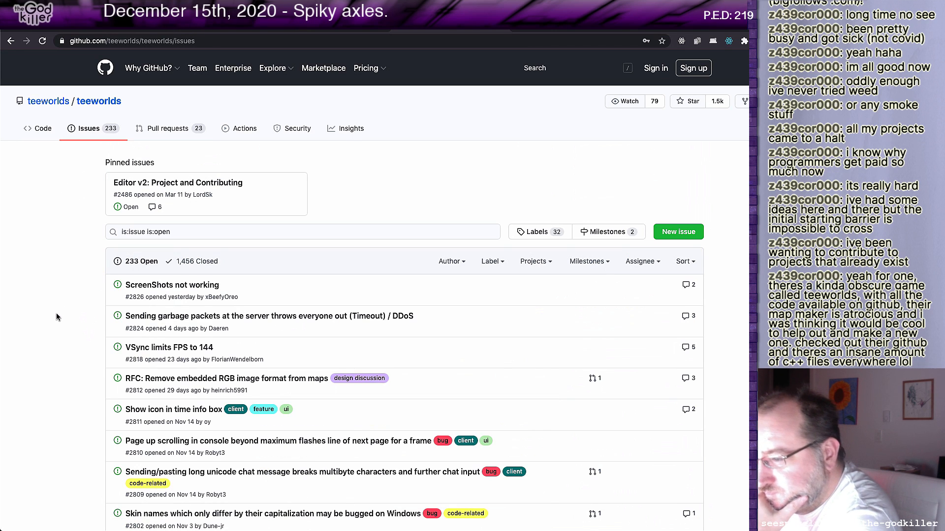
pyautogui.scroll(-1, 57, 316)
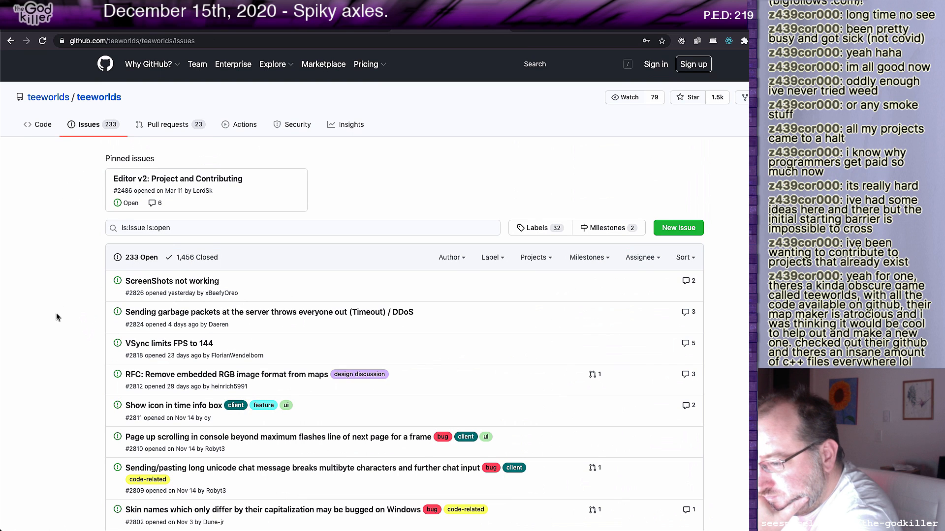
pyautogui.scroll(-5, 56, 317)
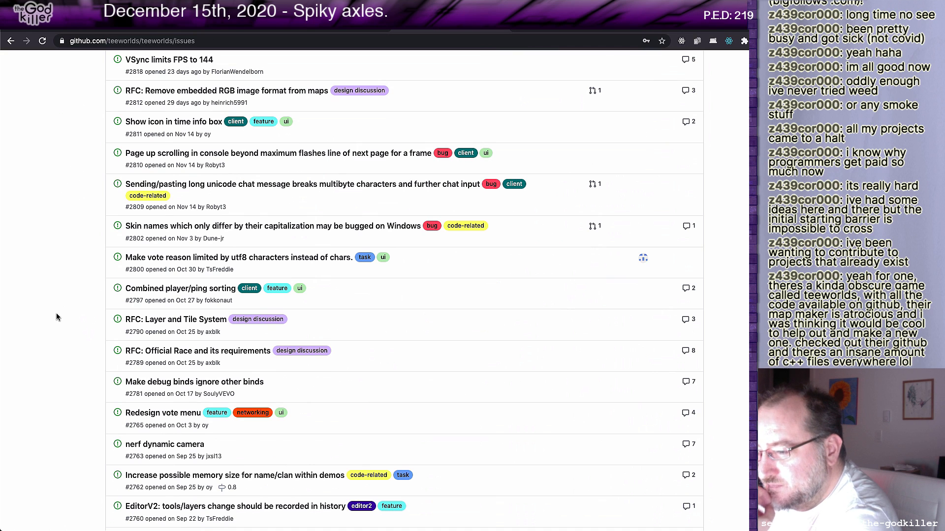
pyautogui.scroll(5, 57, 317)
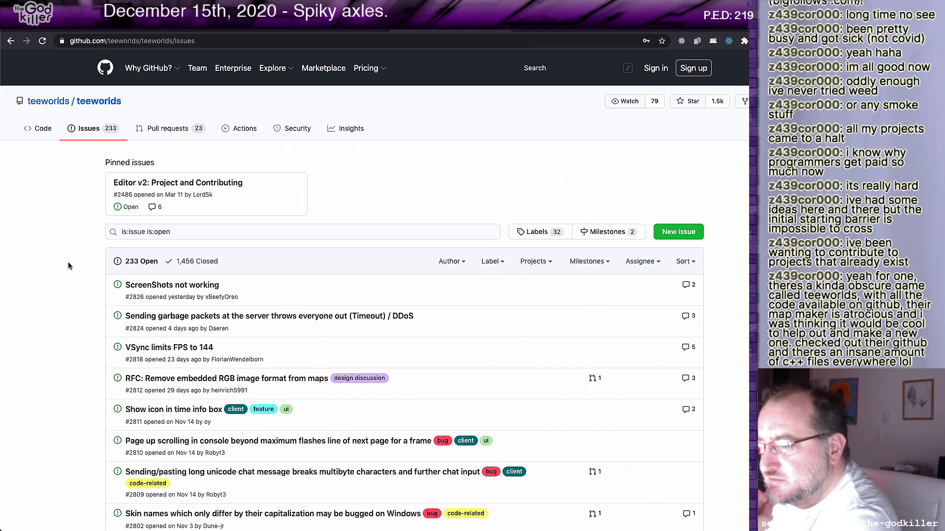
# Open the repository's pull requests and look through the open ones down to the oldest entry.
pyautogui.click(176, 127)
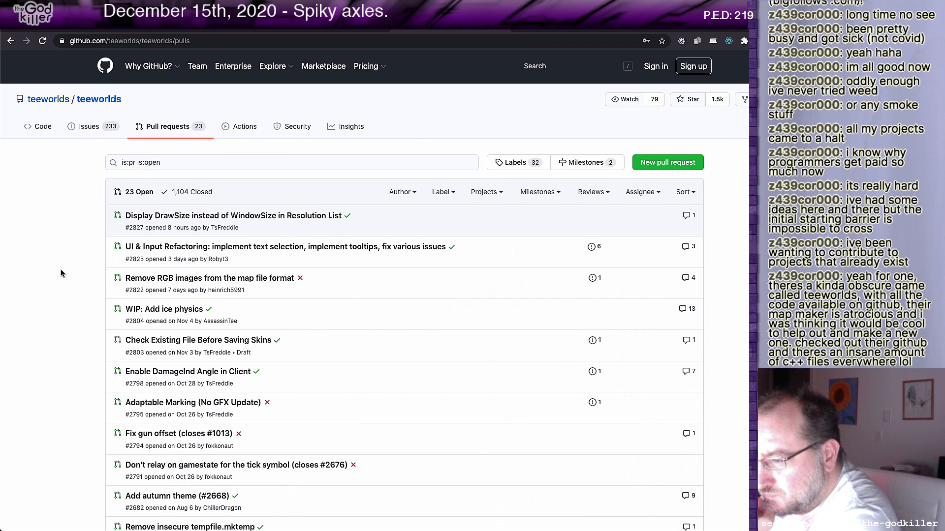
pyautogui.scroll(-4, 61, 273)
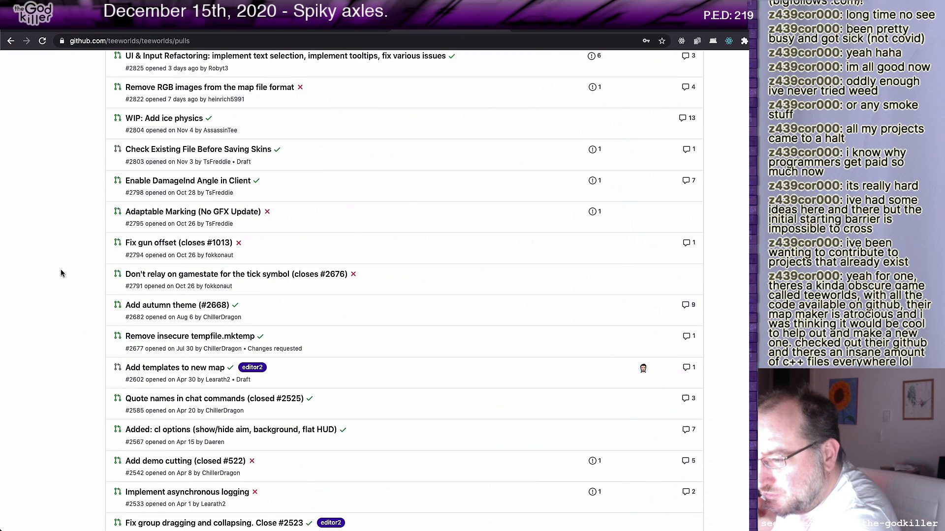
pyautogui.scroll(-5, 61, 273)
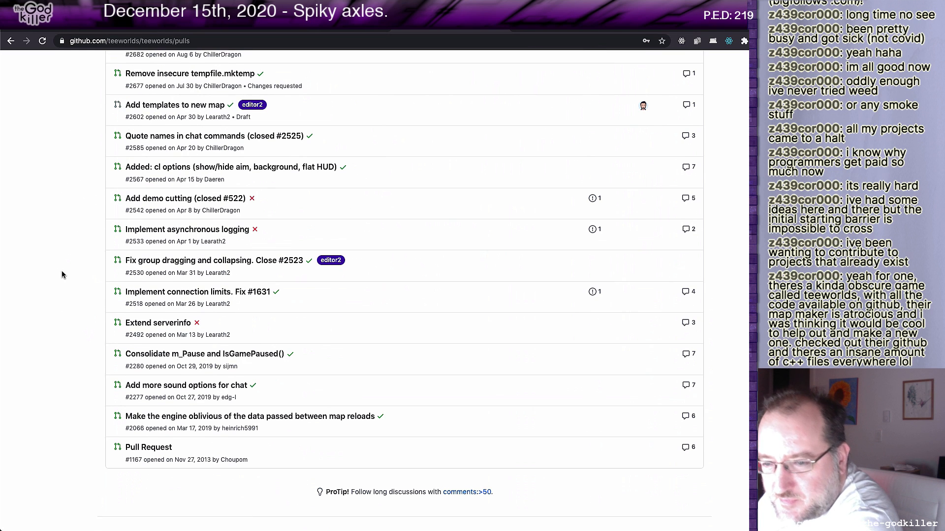
pyautogui.scroll(9, 62, 274)
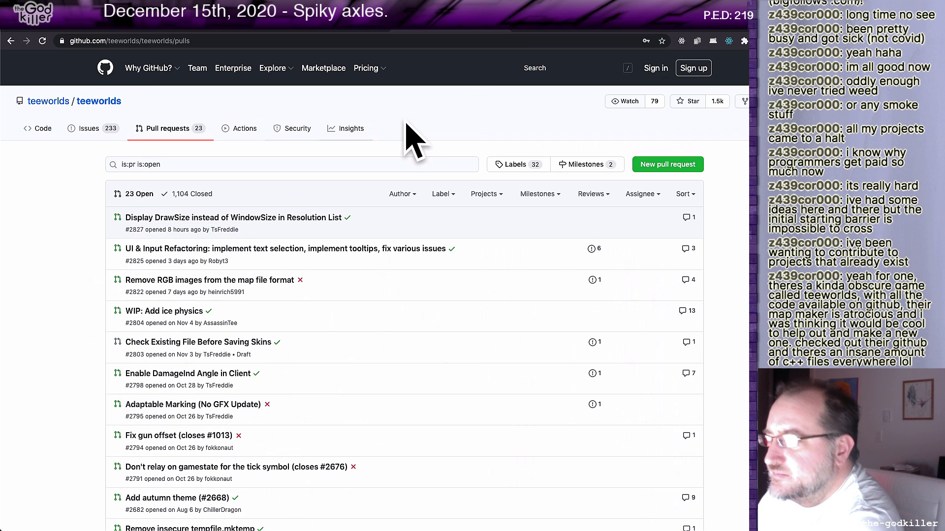
# View the repository's Insights Pulse overview, and close the GitHub and Google image results pages.
pyautogui.click(357, 127)
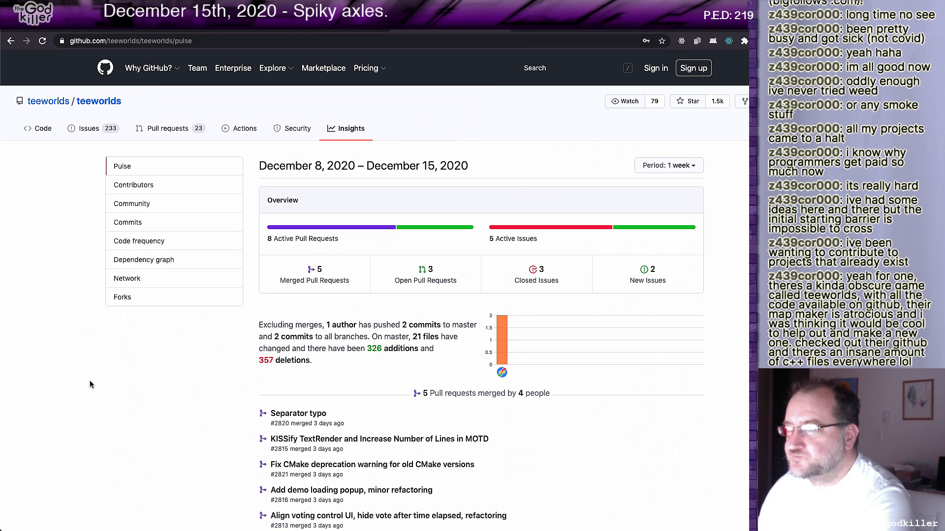
pyautogui.click(389, 31)
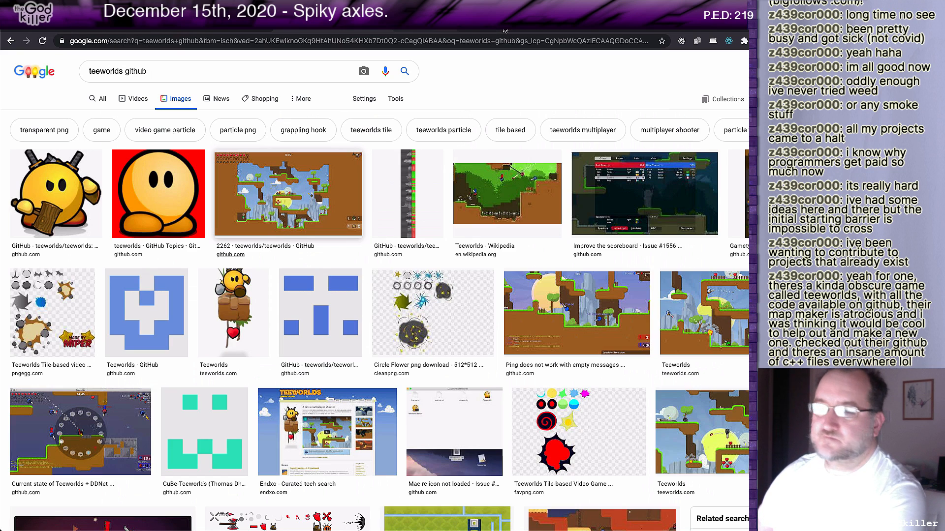
pyautogui.click(388, 31)
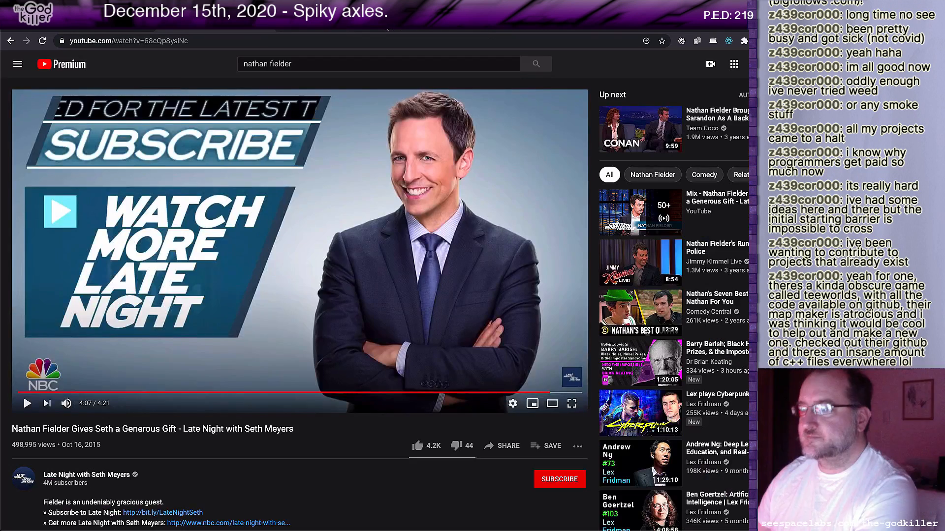
# Switch back to Unity and examine TheGrinder's layout, from the lone axle and spiked axle to the coin block, green floors and walled area.
pyautogui.hotkey('alt', 'Tab')
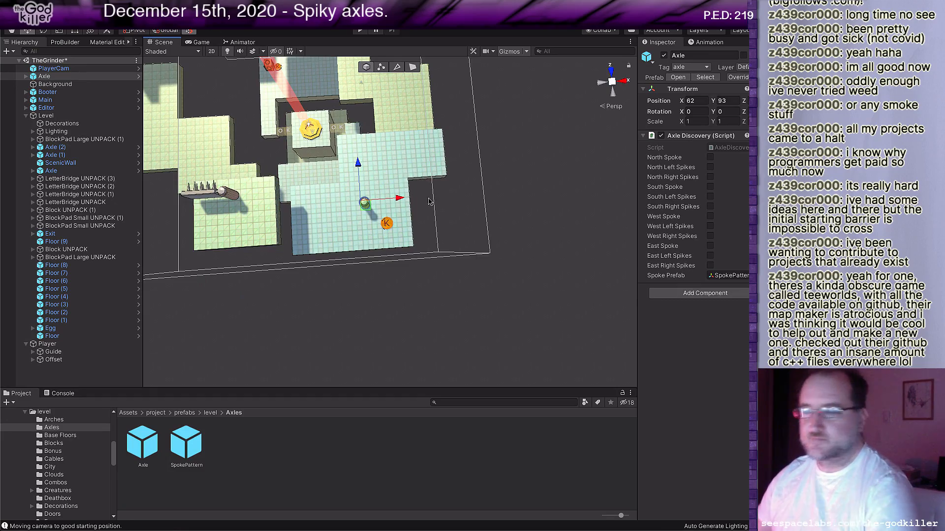
pyautogui.moveTo(415, 162); pyautogui.dragTo(489, 251, button='middle')
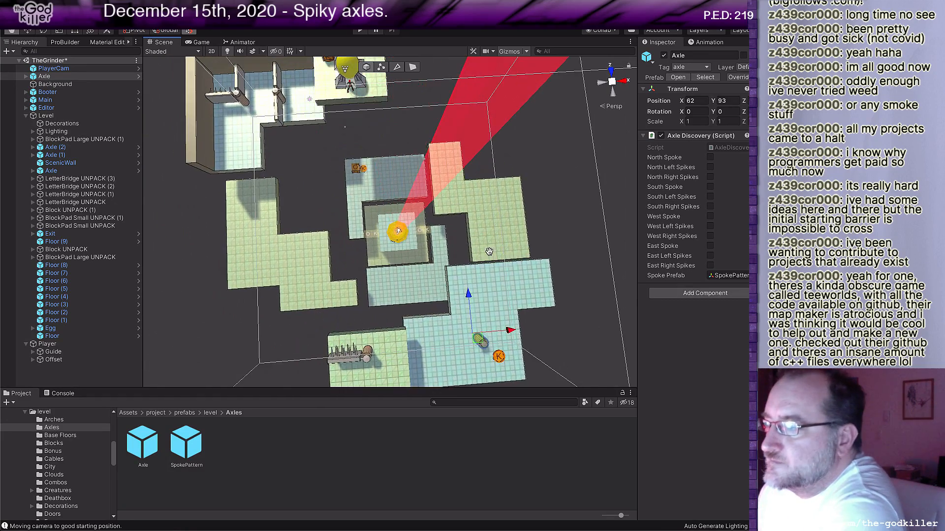
pyautogui.moveTo(382, 200); pyautogui.dragTo(407, 264, button='middle')
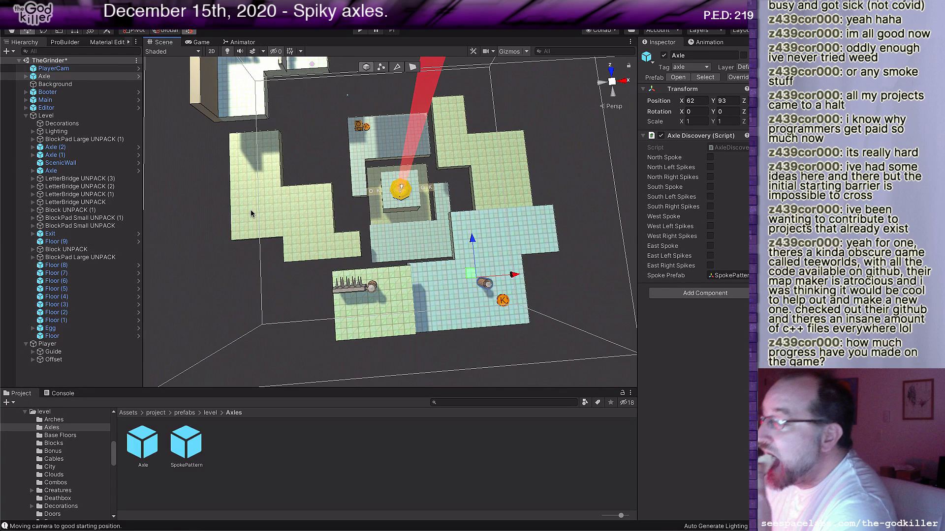
pyautogui.moveTo(309, 156); pyautogui.dragTo(343, 227, button='middle')
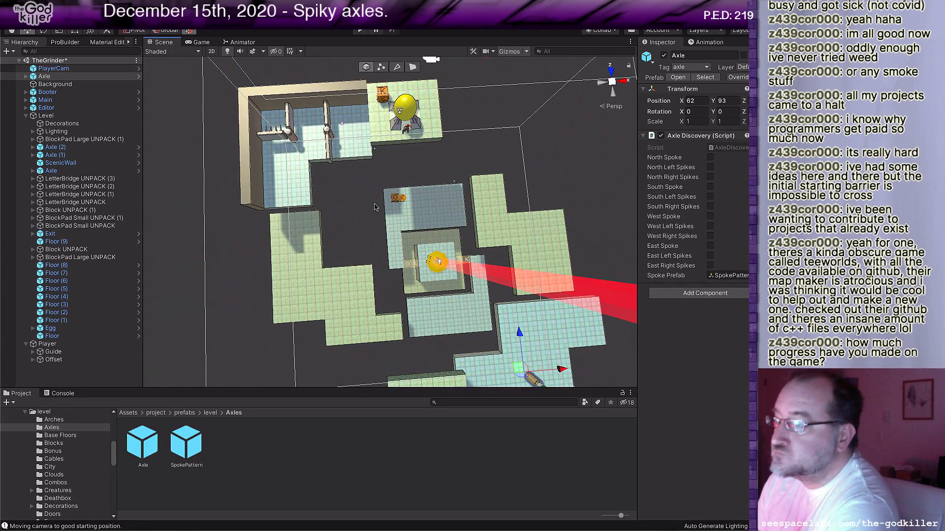
pyautogui.moveTo(385, 228); pyautogui.dragTo(242, 104, button='middle')
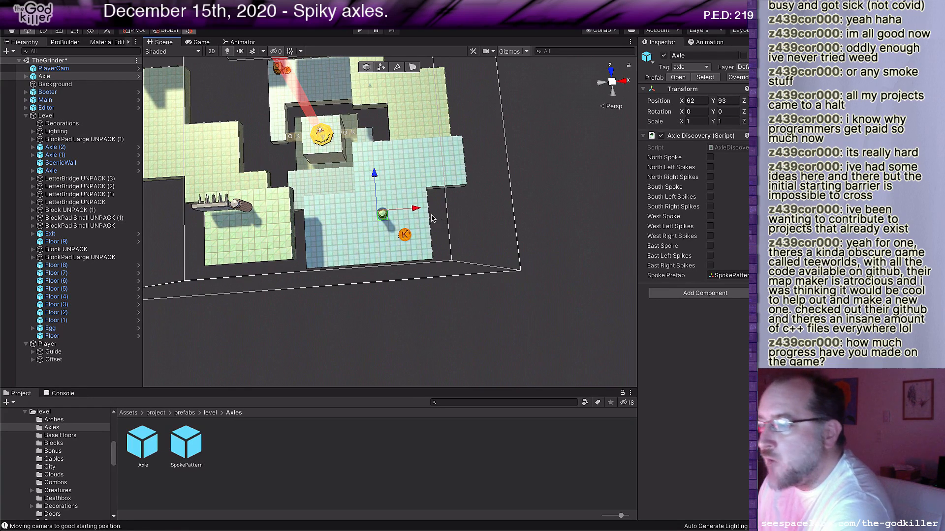
pyautogui.scroll(2, 432, 220)
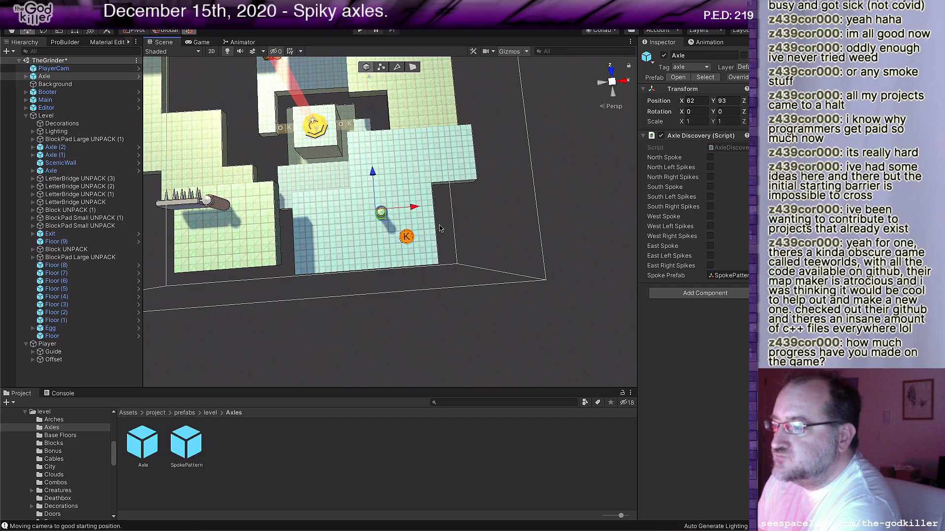
pyautogui.scroll(3, 432, 222)
pyautogui.moveTo(384, 179); pyautogui.dragTo(407, 207, button='middle')
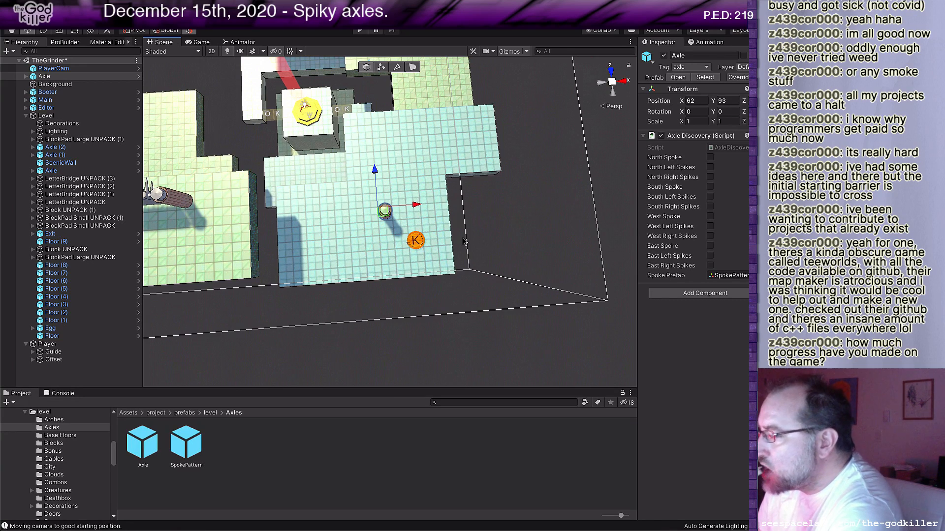
pyautogui.scroll(-3, 383, 244)
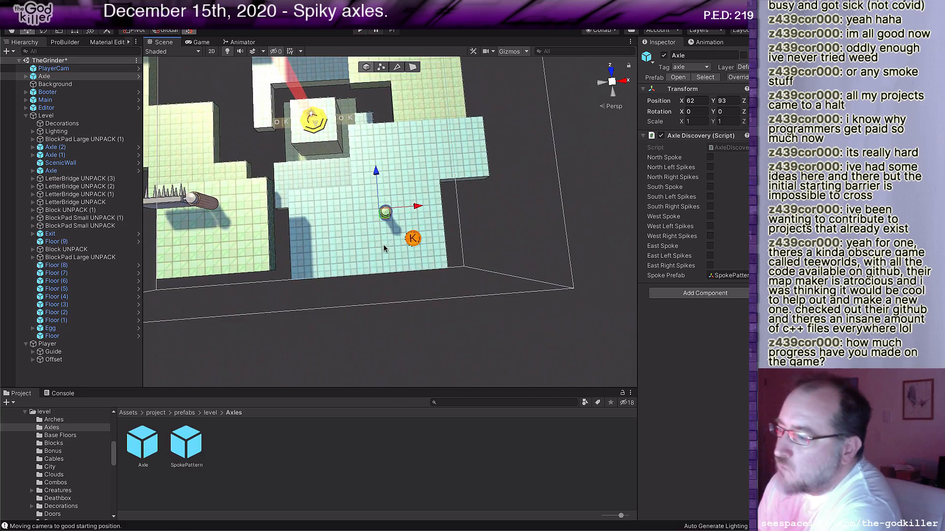
pyautogui.moveTo(331, 214); pyautogui.dragTo(420, 263, button='middle')
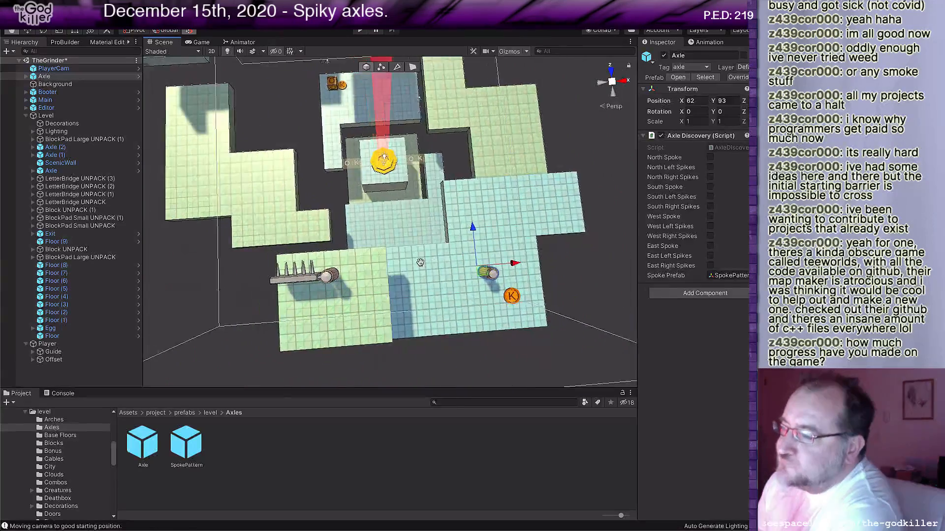
pyautogui.scroll(-6, 421, 258)
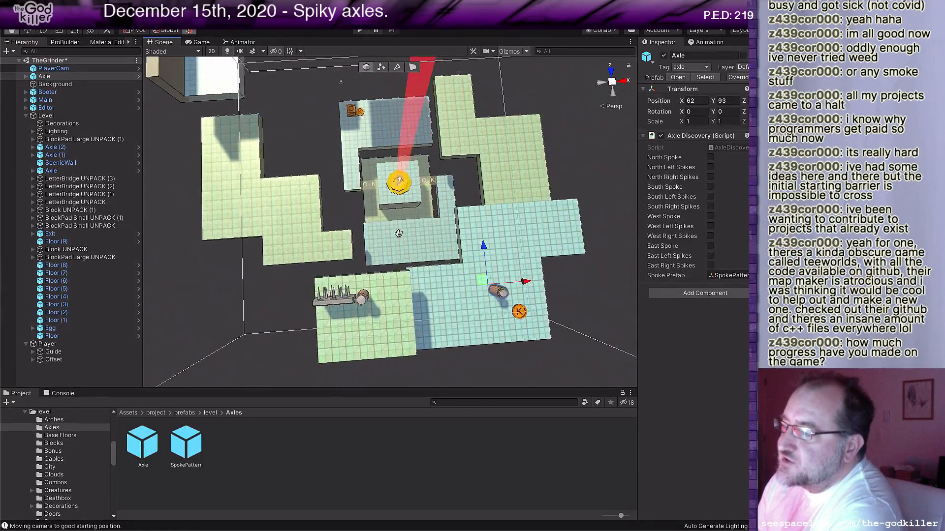
pyautogui.scroll(2, 417, 258)
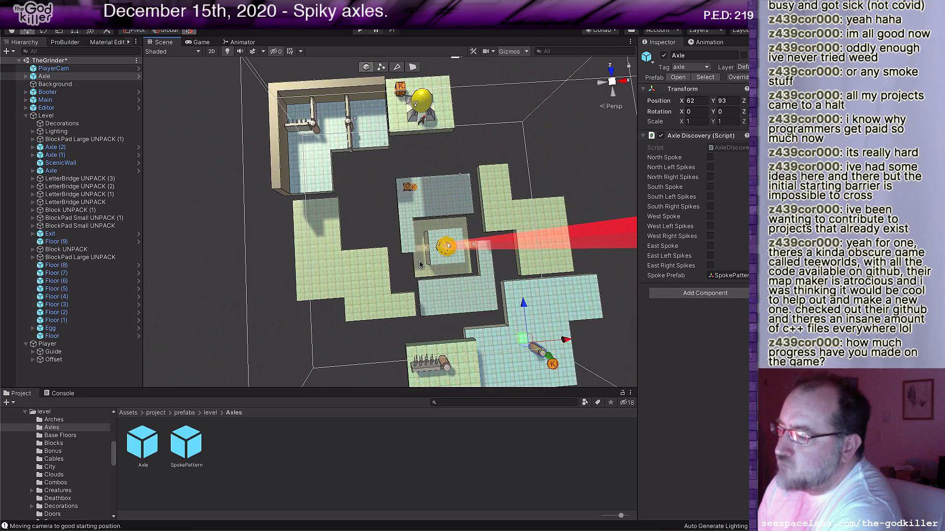
pyautogui.moveTo(420, 264); pyautogui.dragTo(384, 233, button='middle')
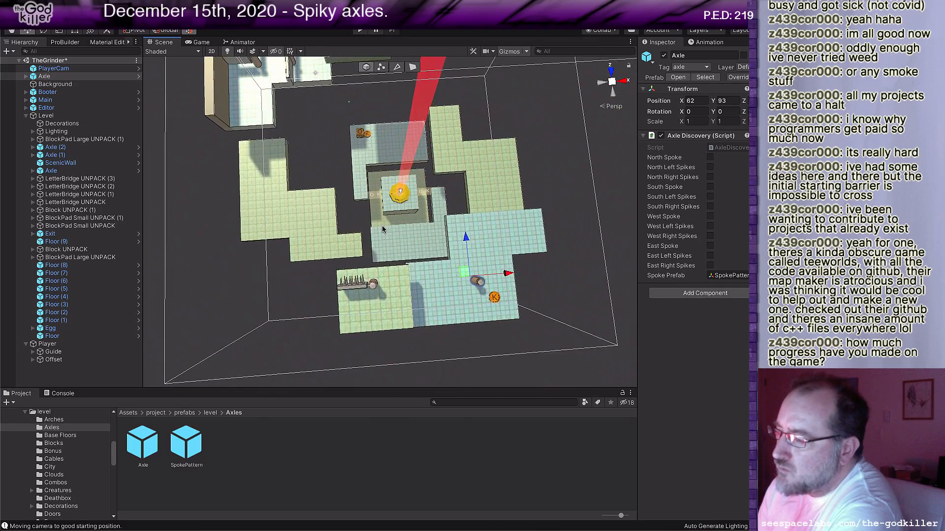
pyautogui.scroll(1, 381, 231)
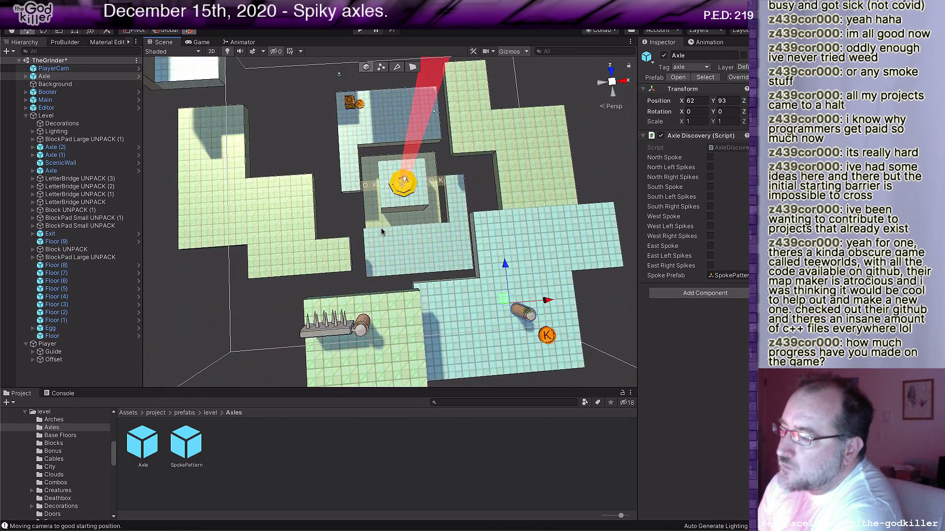
pyautogui.scroll(5, 381, 228)
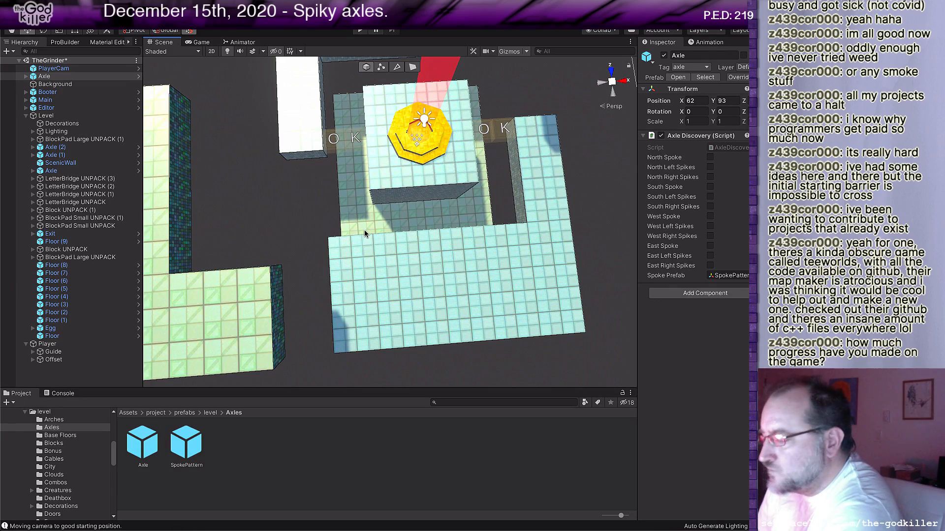
pyautogui.moveTo(364, 229); pyautogui.dragTo(408, 228, button='middle')
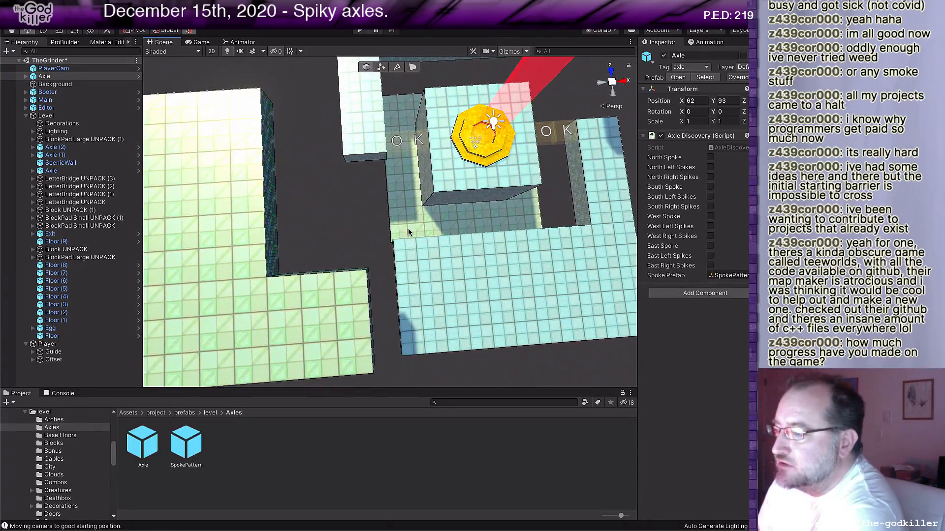
pyautogui.scroll(-6, 408, 228)
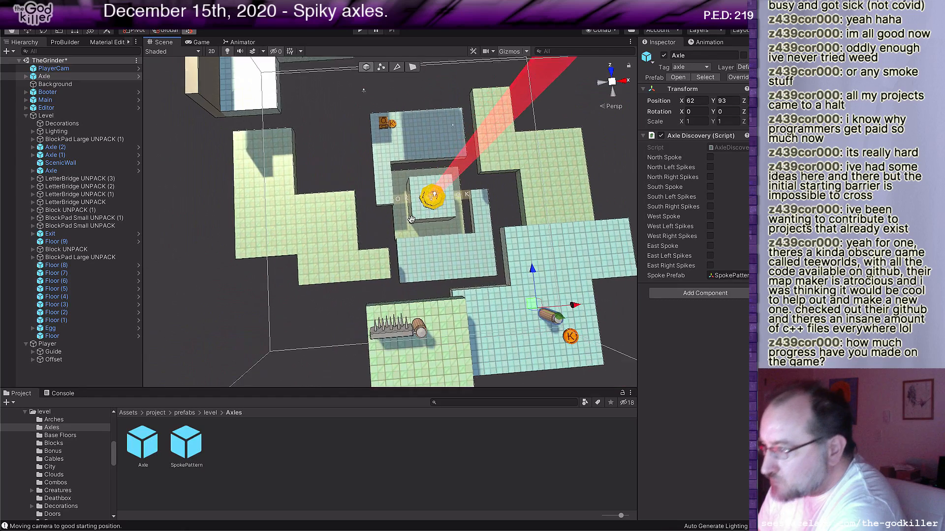
pyautogui.moveTo(411, 219); pyautogui.dragTo(416, 246, button='middle')
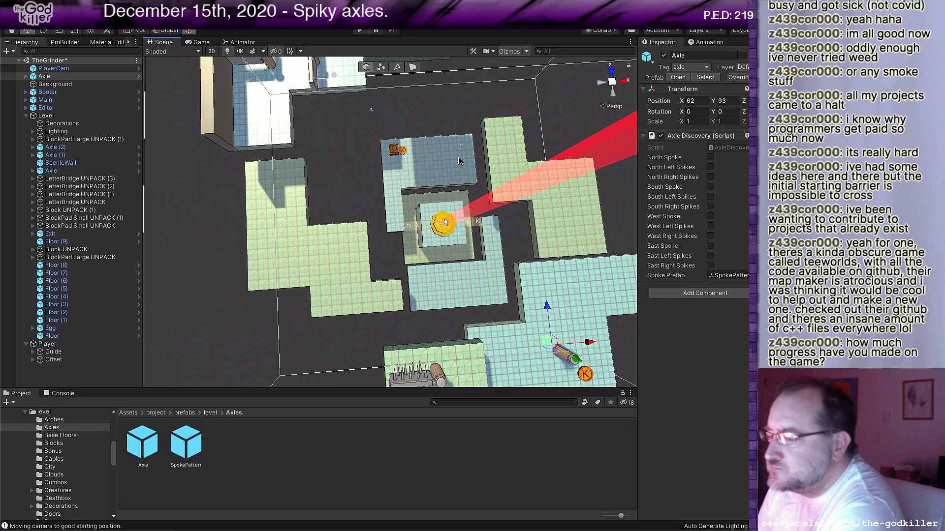
# Extend the narrow end of the stepped green floor across the gap toward the L-shaped blue floor beside the coin block.
pyautogui.moveTo(458, 161); pyautogui.dragTo(431, 123, button='middle')
pyautogui.scroll(6, 395, 231)
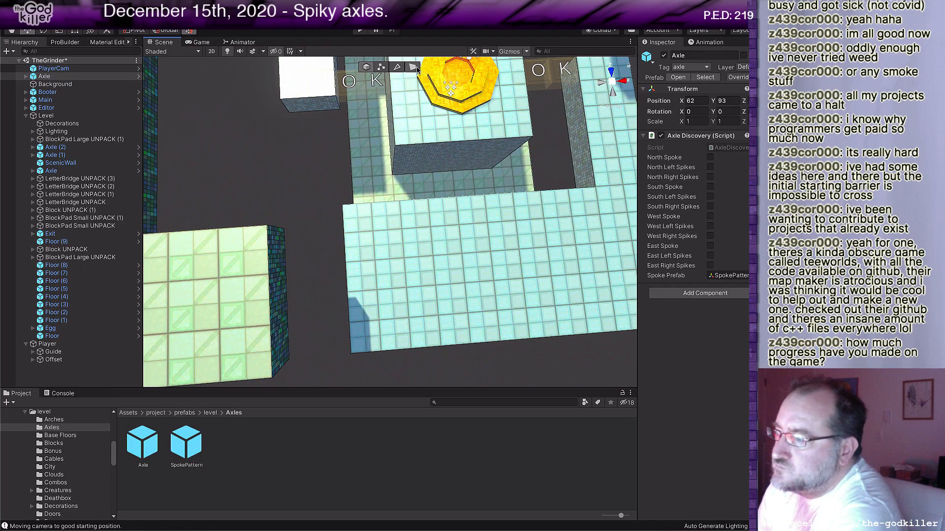
pyautogui.click(279, 296)
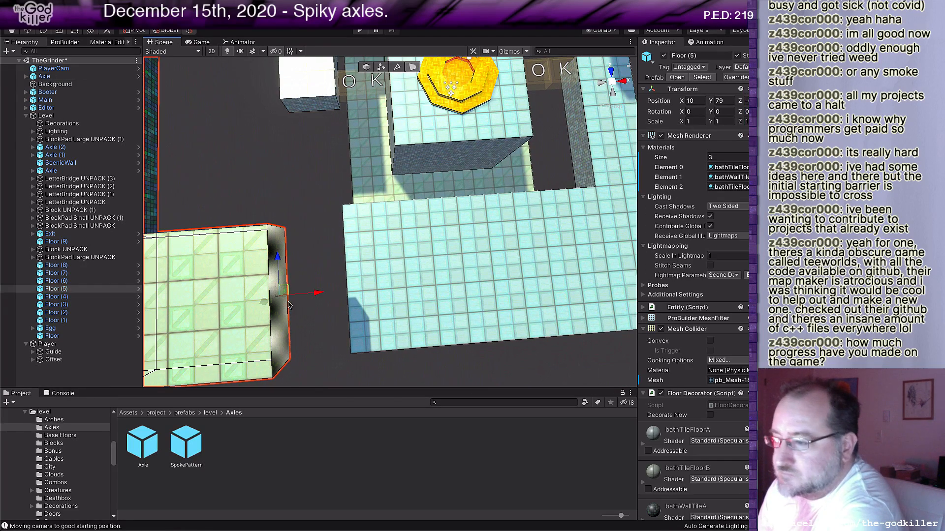
pyautogui.moveTo(317, 292); pyautogui.dragTo(352, 294)
pyautogui.scroll(-8, 353, 294)
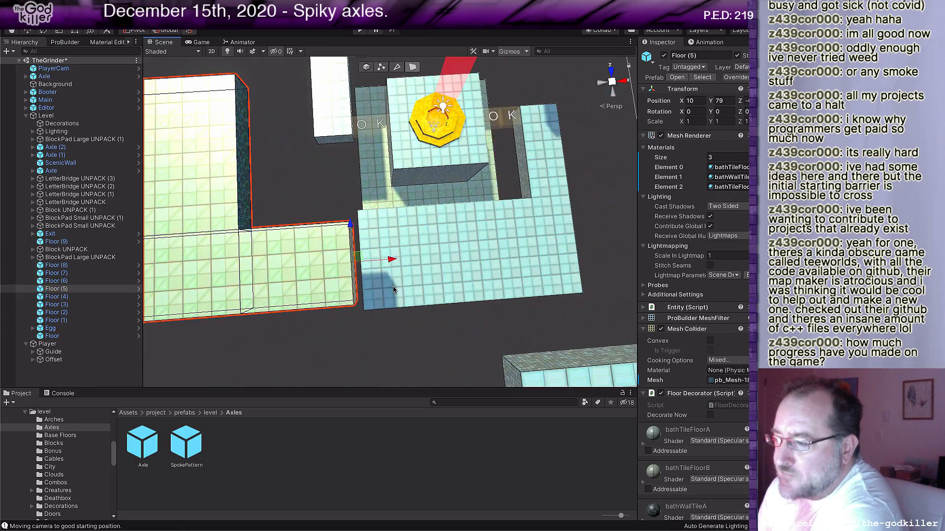
# Extrude the outer side of the stepped green floor's far block outward, away from the coin block.
pyautogui.moveTo(434, 292); pyautogui.dragTo(438, 305, button='middle')
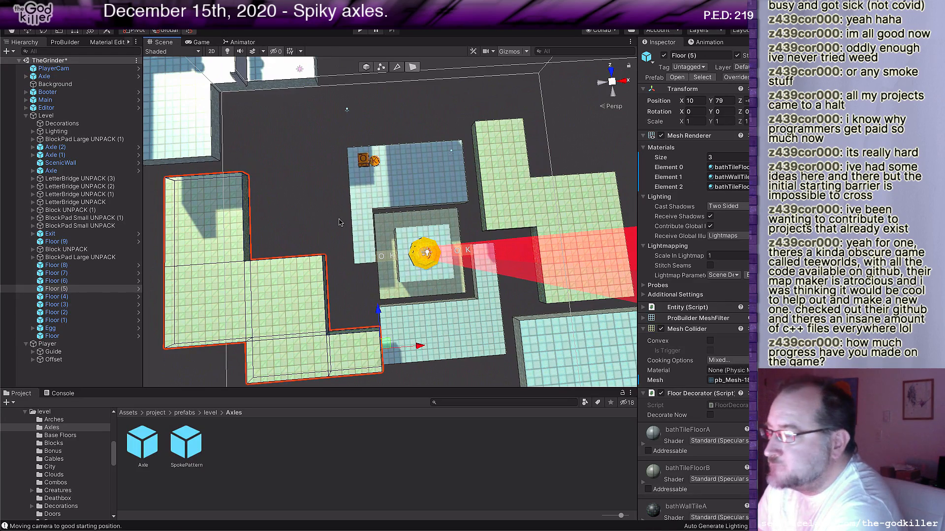
pyautogui.scroll(-4, 339, 222)
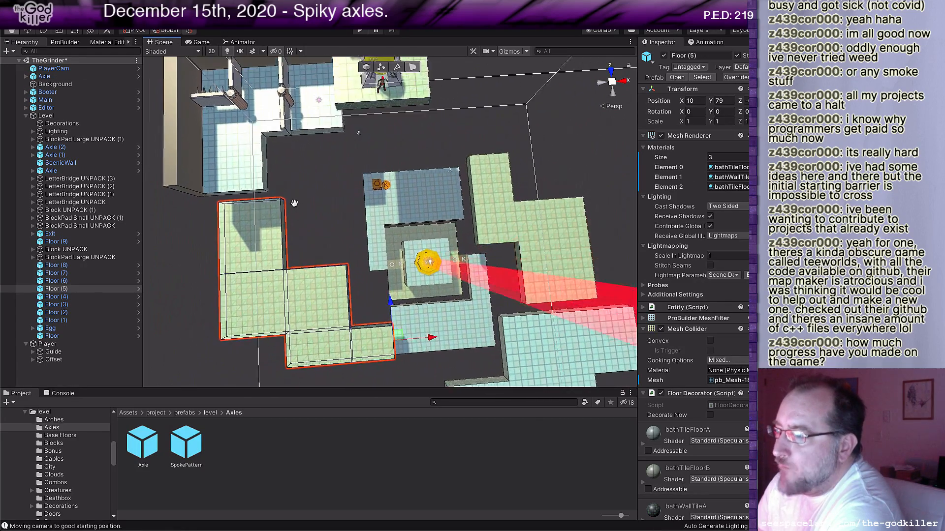
pyautogui.moveTo(294, 203); pyautogui.dragTo(406, 204, button='middle')
pyautogui.scroll(1, 404, 213)
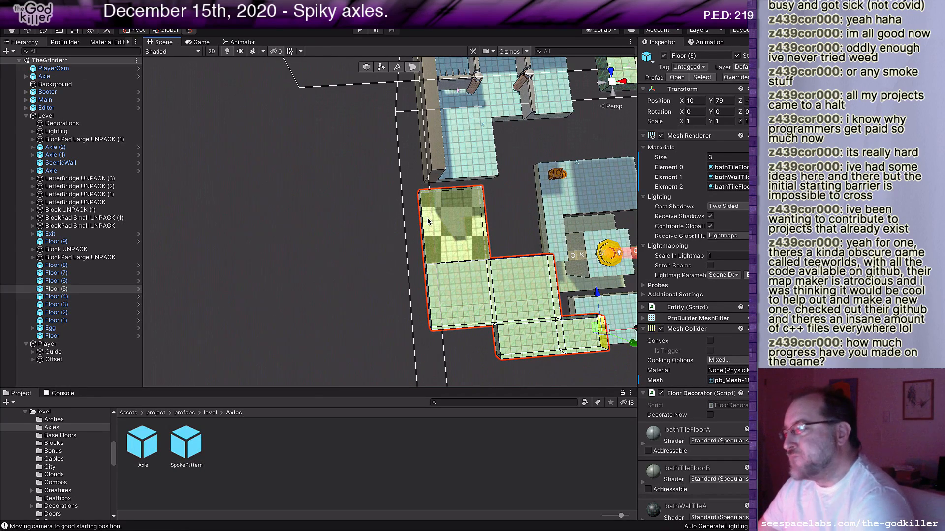
pyautogui.scroll(4, 447, 230)
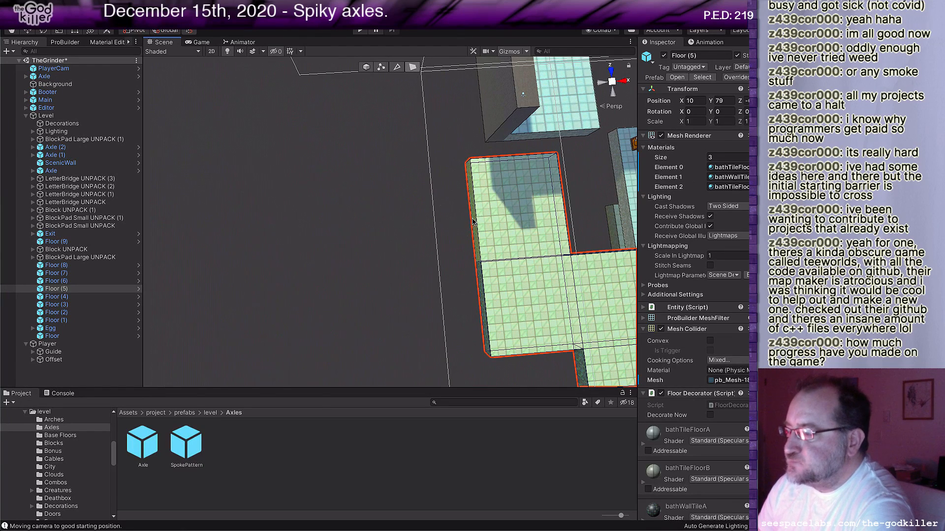
pyautogui.click(518, 226)
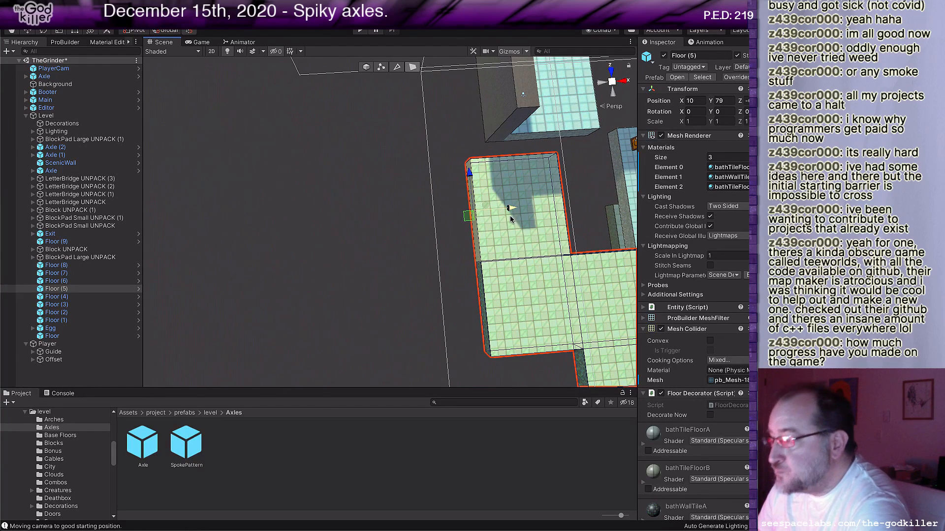
pyautogui.moveTo(517, 243); pyautogui.dragTo(480, 252, button='middle')
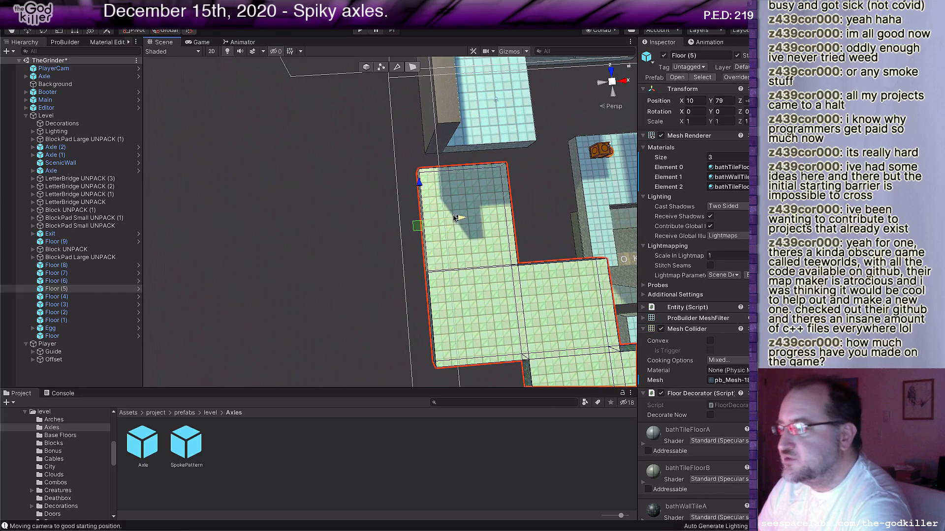
pyautogui.moveTo(459, 218); pyautogui.dragTo(447, 222)
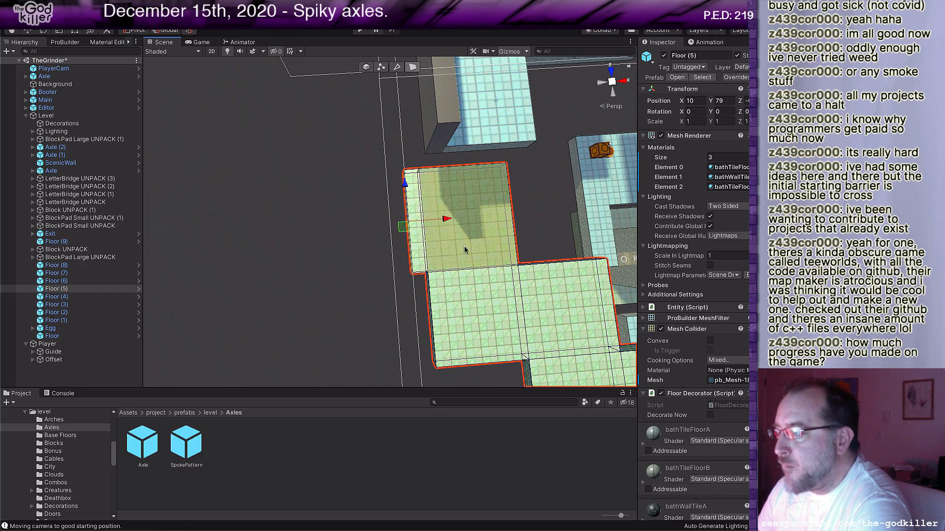
pyautogui.moveTo(444, 225); pyautogui.dragTo(406, 238, button='middle')
pyautogui.moveTo(406, 239); pyautogui.dragTo(386, 237)
pyautogui.click(404, 242)
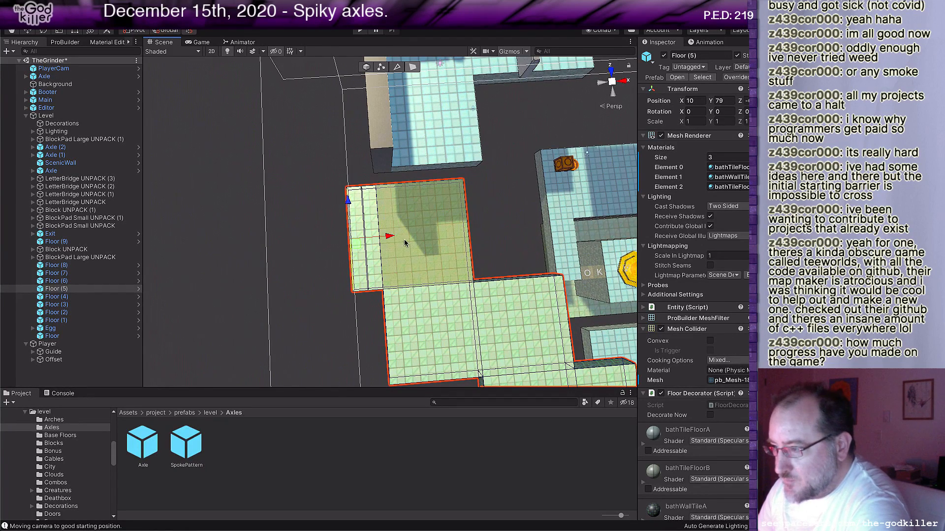
pyautogui.hotkey('ctrl', 'z')
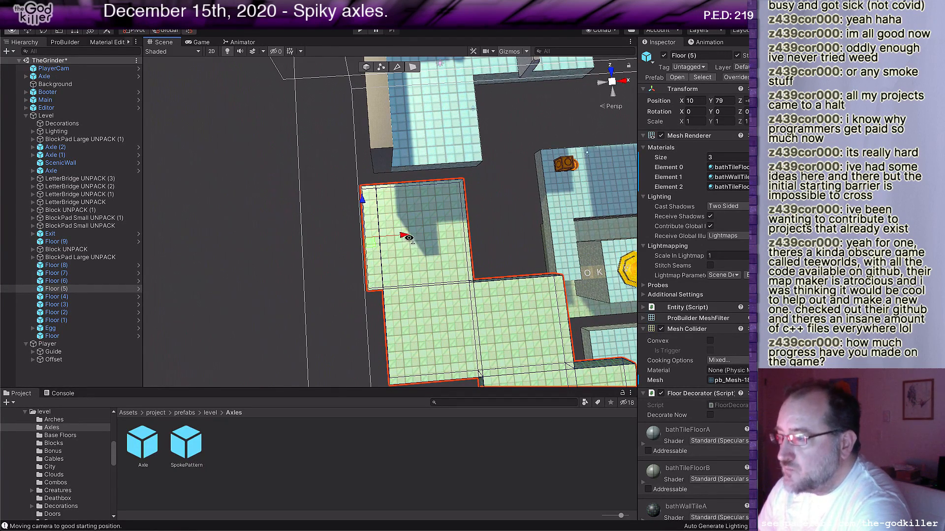
# Open the Stairs folder in the project's level prefabs.
pyautogui.keyDown('alt'); pyautogui.moveTo(408, 239); pyautogui.dragTo(524, 254); pyautogui.keyUp('alt')
pyautogui.moveTo(456, 281); pyautogui.dragTo(536, 254, button='middle')
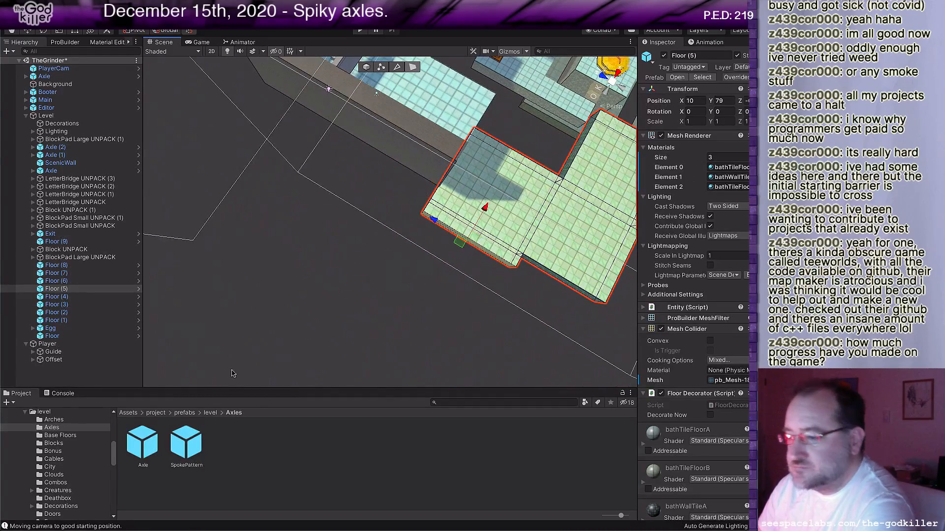
pyautogui.click(209, 413)
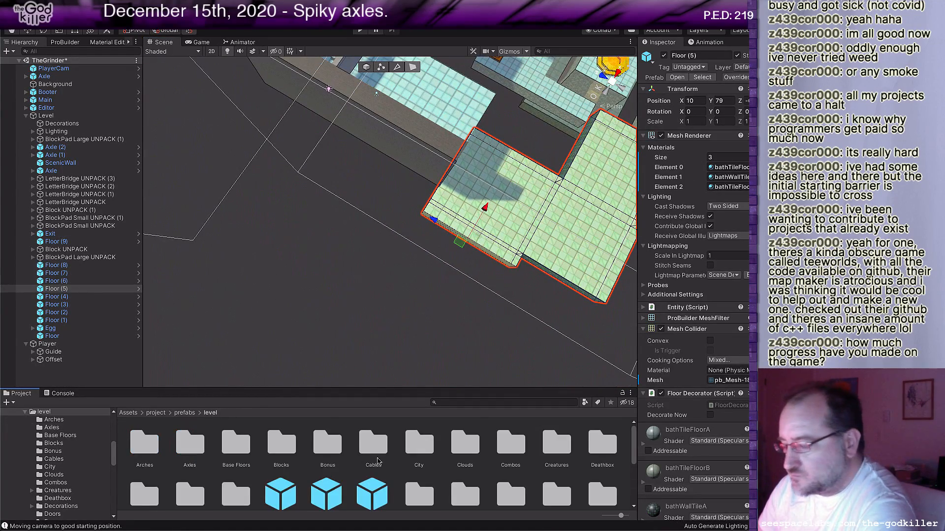
pyautogui.scroll(-3, 378, 461)
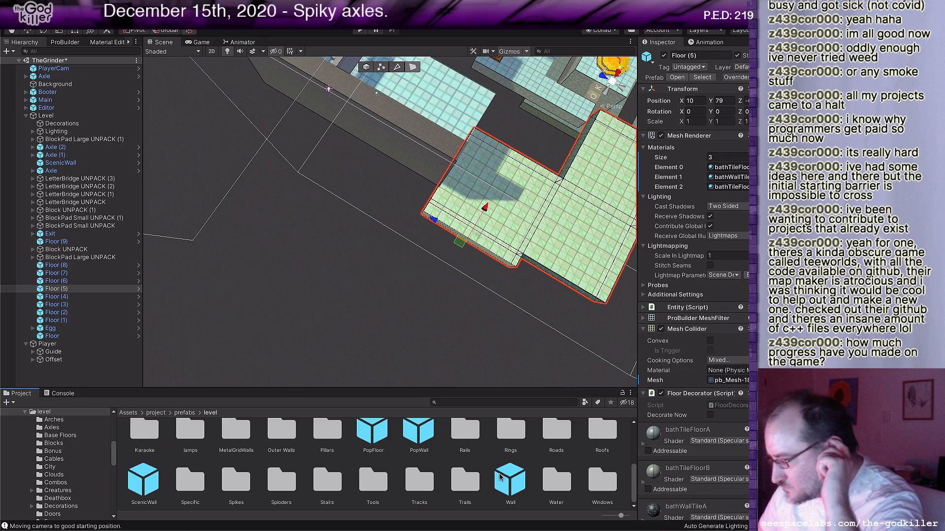
pyautogui.doubleClick(329, 481)
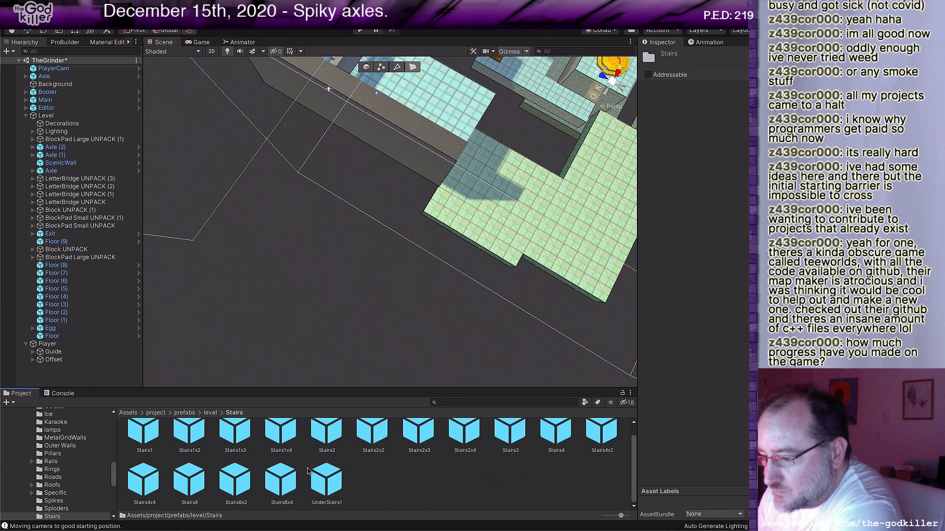
# Try the Stairs8 prefab on the extruded end of the stepped green floor and delete it.
pyautogui.moveTo(181, 482); pyautogui.dragTo(497, 241)
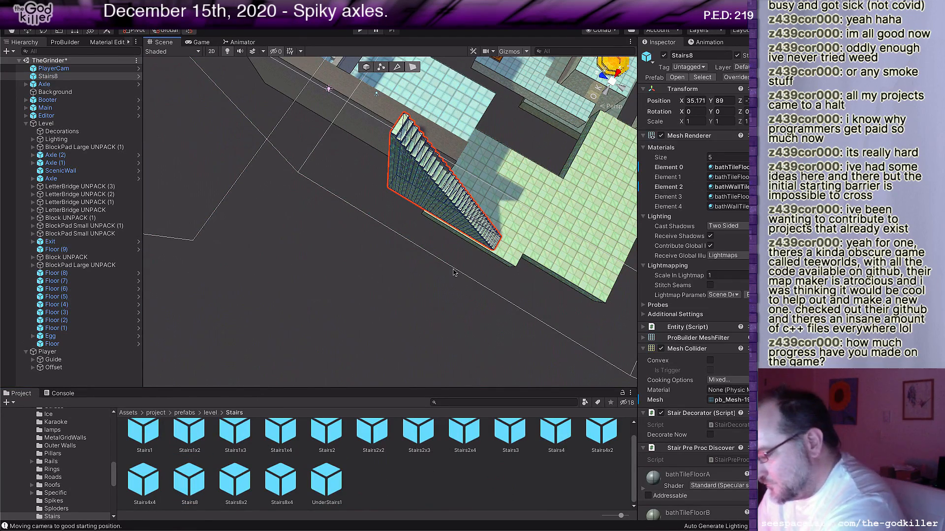
pyautogui.press('Delete')
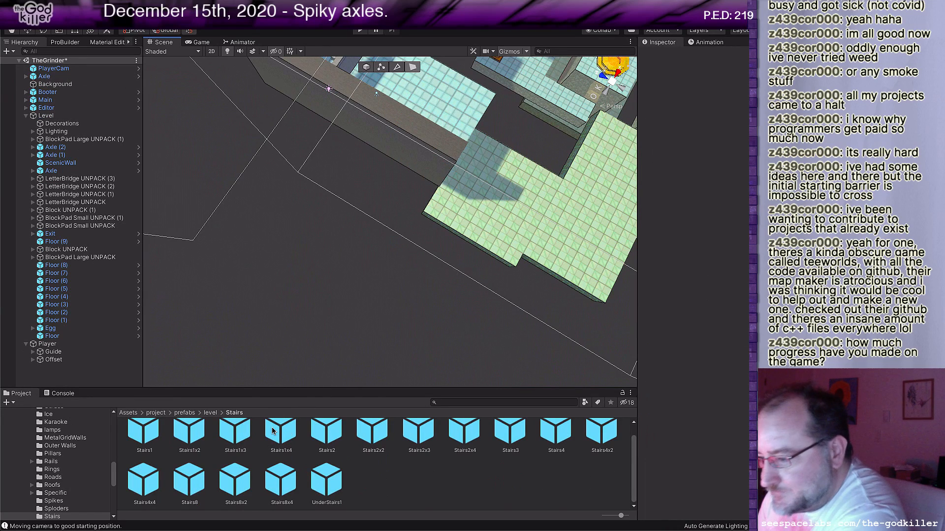
# Place a Stairs4 prefab on the extruded end of the stepped green floor and snap it to the floor's outer edge at X 35, Y 89.
pyautogui.click(557, 440)
pyautogui.moveTo(555, 451); pyautogui.dragTo(521, 243)
pyautogui.press('f')
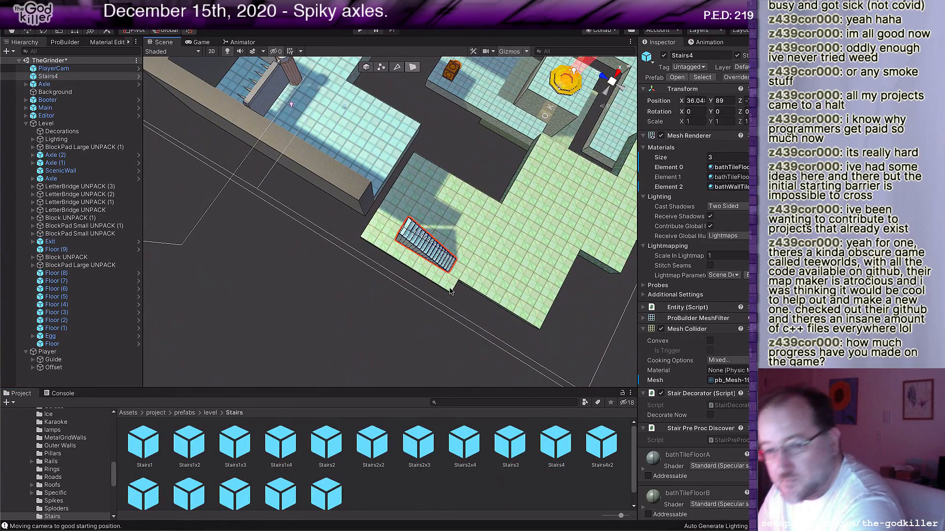
pyautogui.press('g')
pyautogui.moveTo(449, 267); pyautogui.dragTo(415, 269)
pyautogui.moveTo(415, 269); pyautogui.dragTo(421, 327, button='middle')
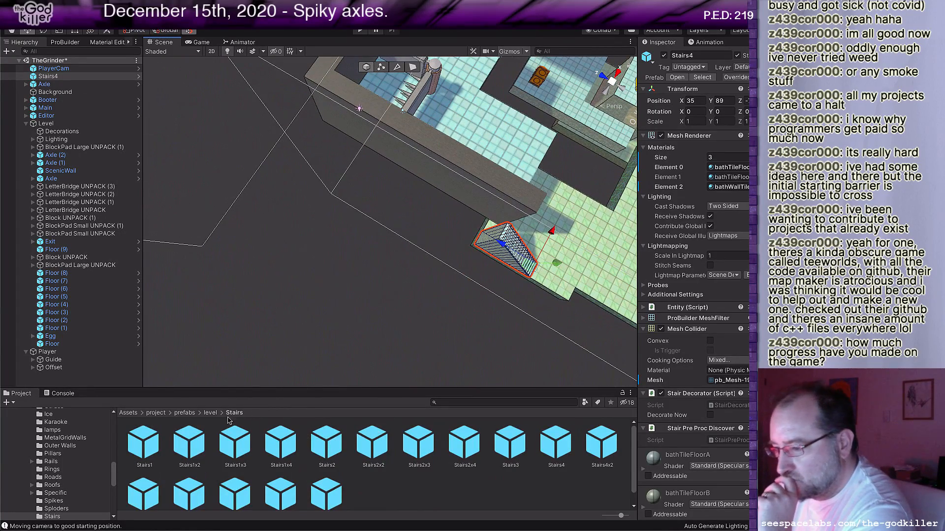
# Place a Floor prefab from the level prefabs folder at the top of the stairs, at X 34, Y 92.
pyautogui.click(210, 412)
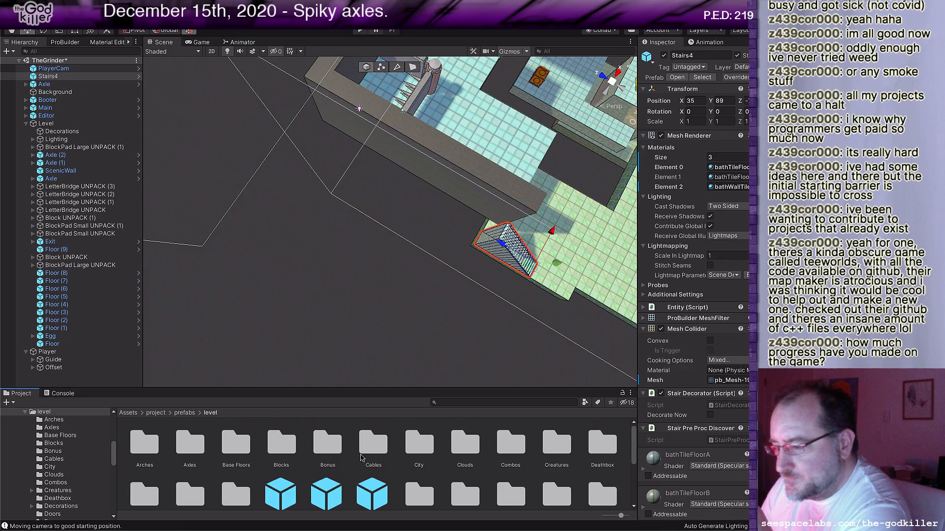
pyautogui.scroll(-3, 361, 457)
pyautogui.click(371, 445)
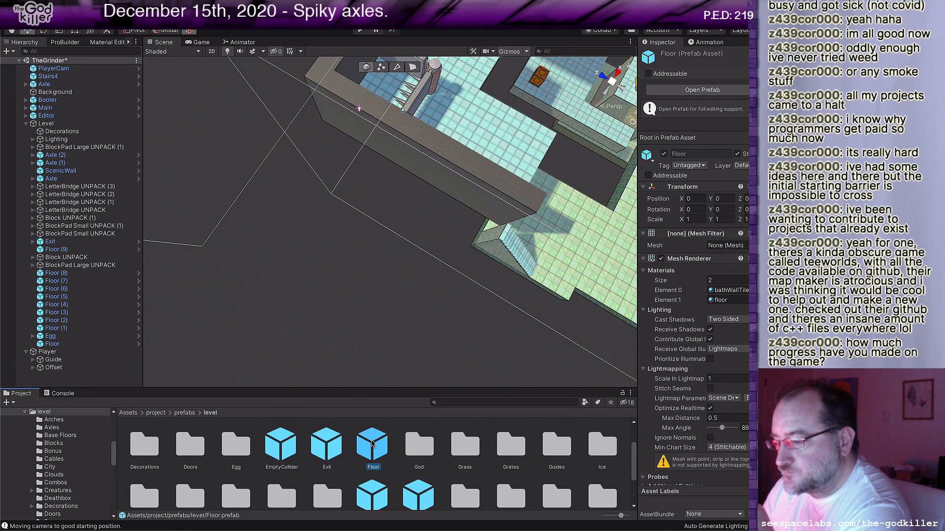
pyautogui.moveTo(372, 449); pyautogui.dragTo(487, 225)
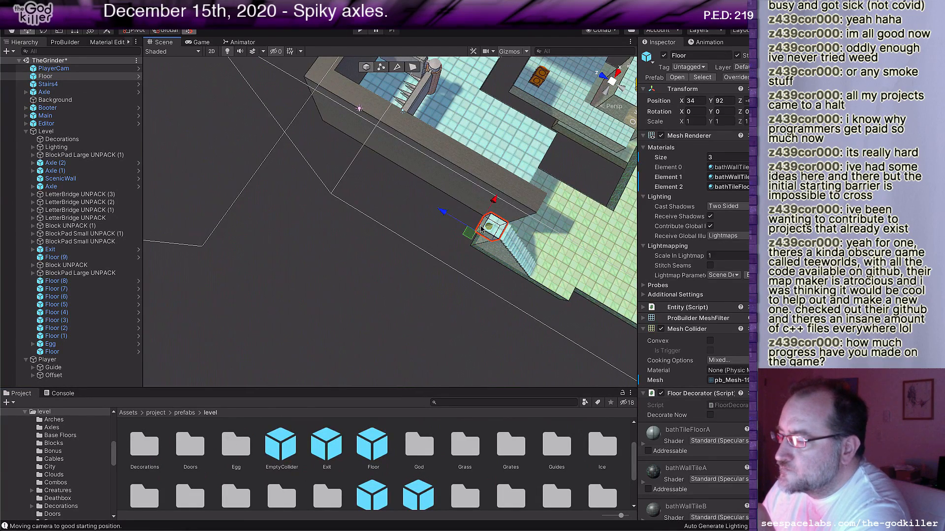
# Extend the new floor block into a narrow walkway along the outer side of the long wall, past the wall's corner.
pyautogui.keyDown('alt'); pyautogui.moveTo(382, 261); pyautogui.dragTo(512, 256); pyautogui.keyUp('alt')
pyautogui.moveTo(513, 256); pyautogui.dragTo(529, 258, button='middle')
pyautogui.scroll(3, 529, 258)
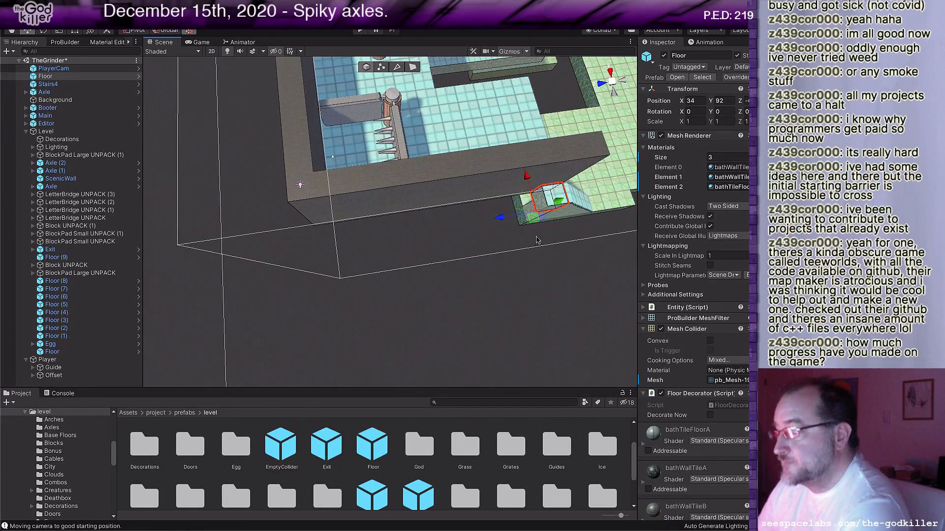
pyautogui.press('g')
pyautogui.click(539, 203)
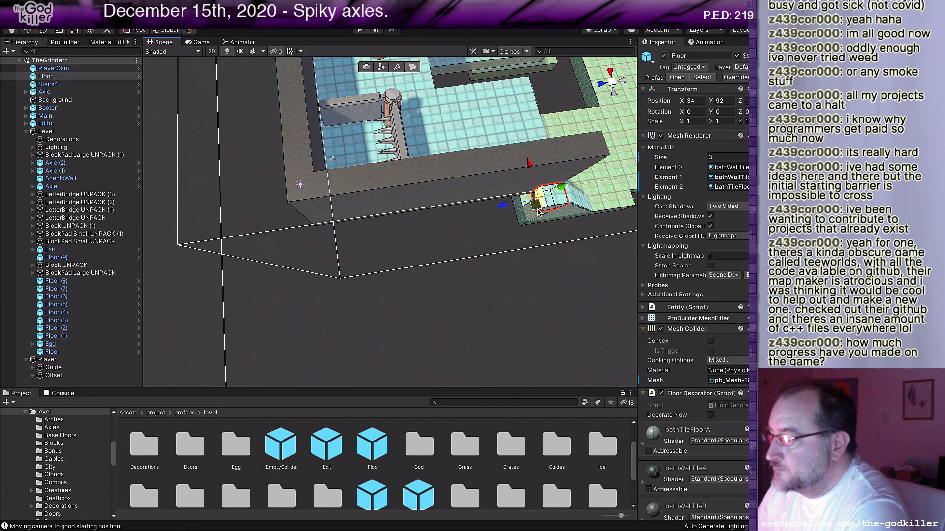
pyautogui.moveTo(522, 199); pyautogui.dragTo(297, 240)
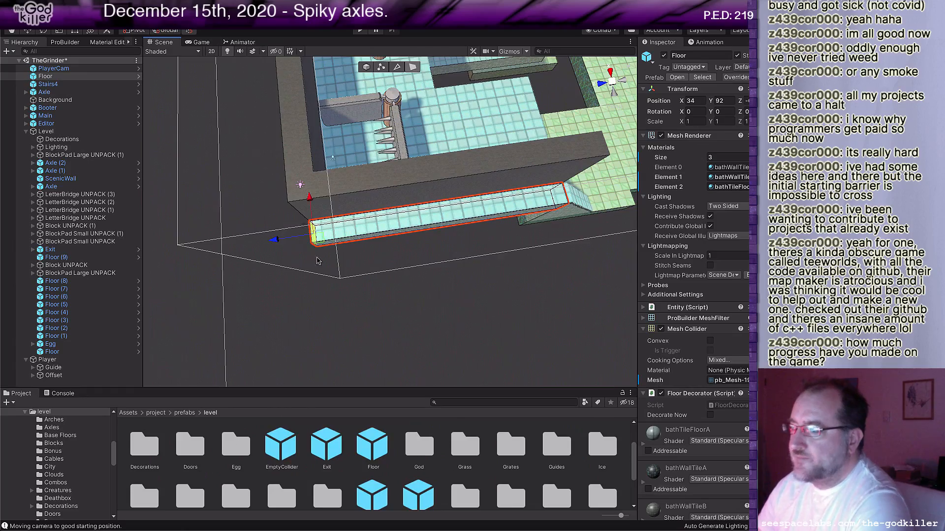
# Extrude the walkway's end around the corner and along the adjoining wall toward the egg's green floor.
pyautogui.moveTo(317, 257); pyautogui.dragTo(424, 279, button='middle')
pyautogui.moveTo(389, 265); pyautogui.dragTo(479, 251)
pyautogui.moveTo(479, 251); pyautogui.dragTo(578, 220, button='middle')
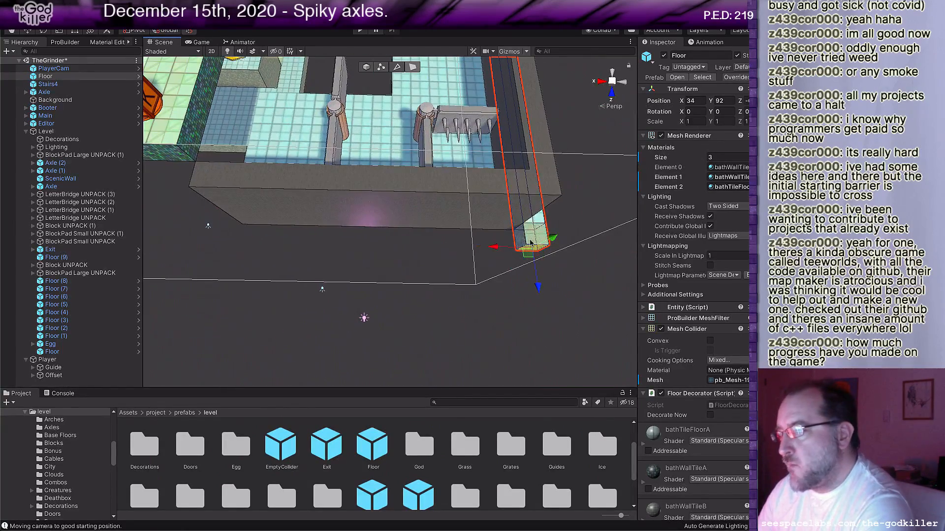
pyautogui.click(522, 240)
pyautogui.moveTo(483, 240); pyautogui.dragTo(176, 255)
pyautogui.moveTo(205, 260); pyautogui.dragTo(326, 272, button='middle')
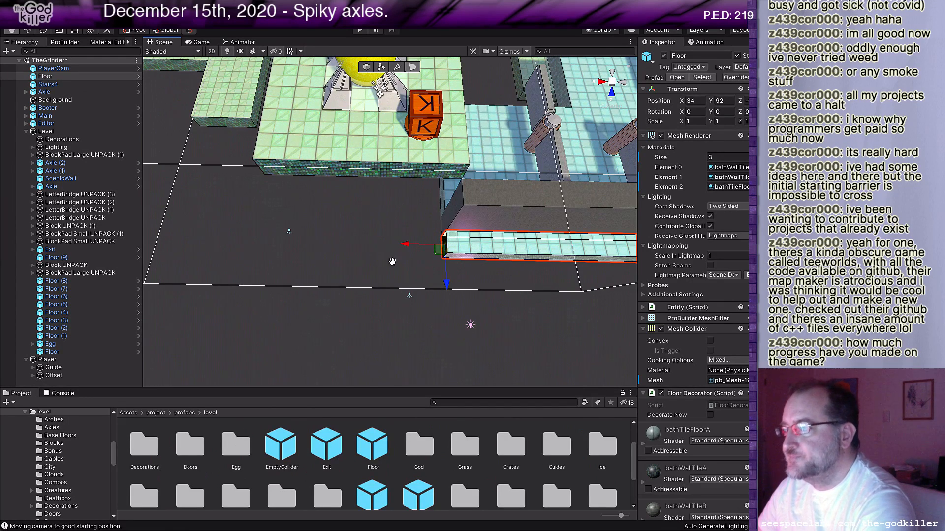
pyautogui.moveTo(393, 261); pyautogui.dragTo(445, 268, button='middle')
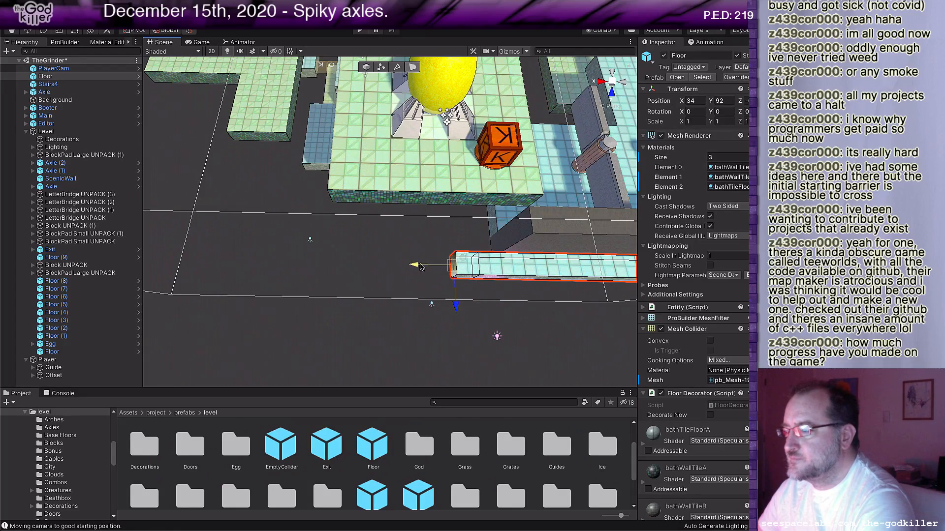
# Extrude the walkway's end one block sideways toward the egg's green floor and a short way onward alongside it.
pyautogui.keyDown('alt'); pyautogui.moveTo(382, 274); pyautogui.dragTo(586, 273); pyautogui.keyUp('alt')
pyautogui.scroll(5, 437, 268)
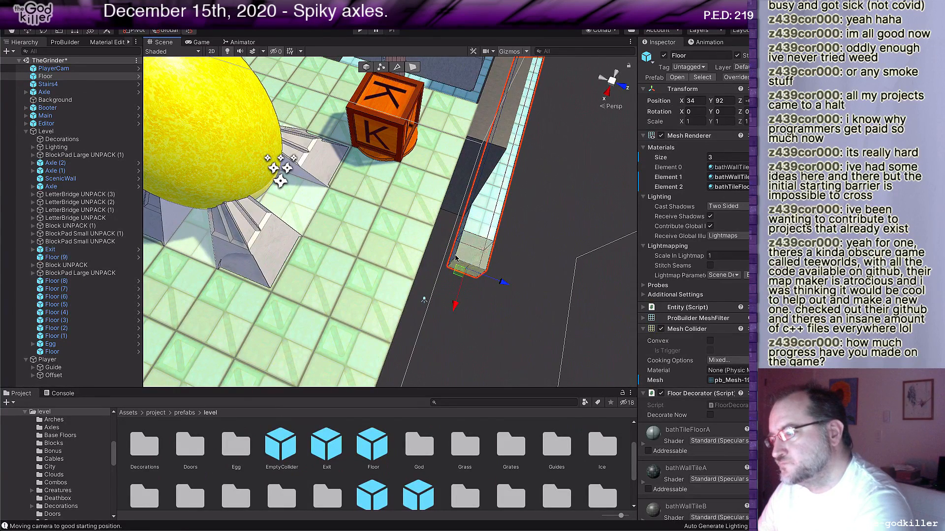
pyautogui.click(460, 254)
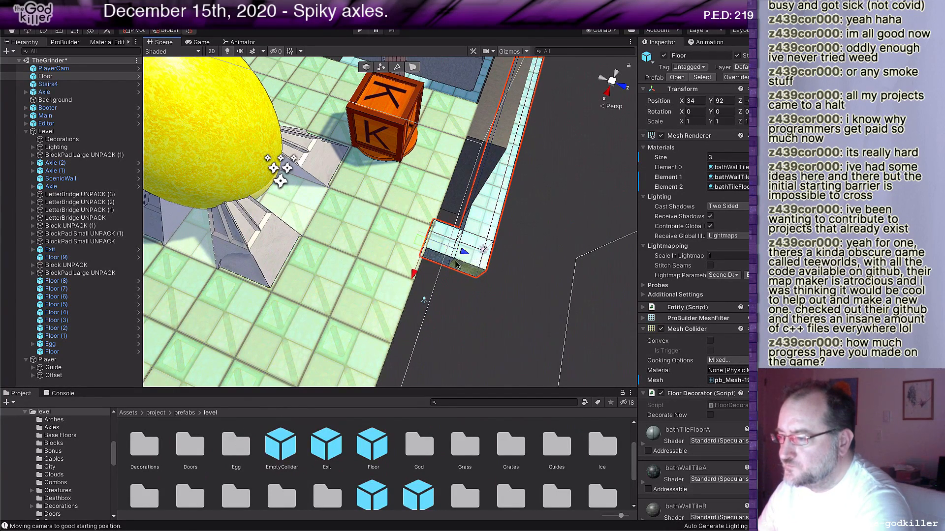
pyautogui.keyDown('alt'); pyautogui.moveTo(481, 261); pyautogui.dragTo(396, 276); pyautogui.keyUp('alt')
# Place a second Stairs4 prefab at the end of the walkway and set its Y rotation to 90.
pyautogui.scroll(-3, 465, 474)
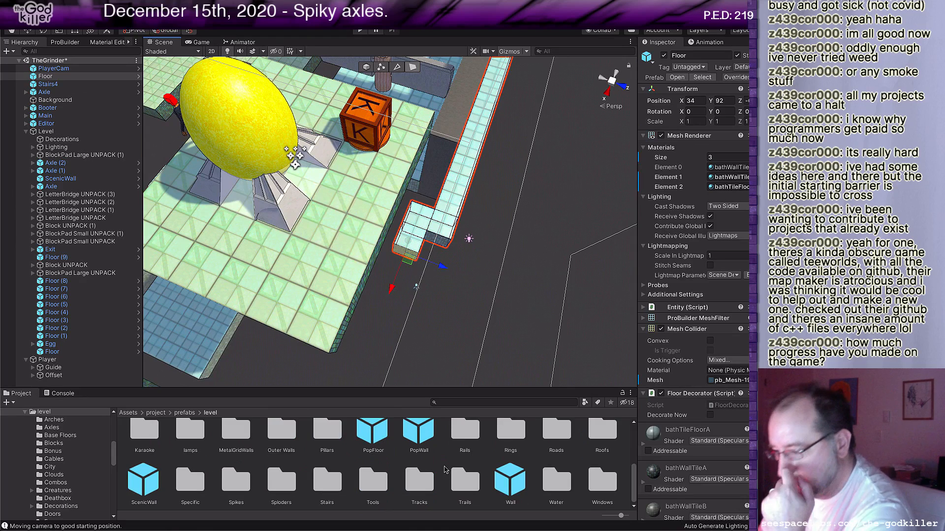
pyautogui.doubleClick(329, 481)
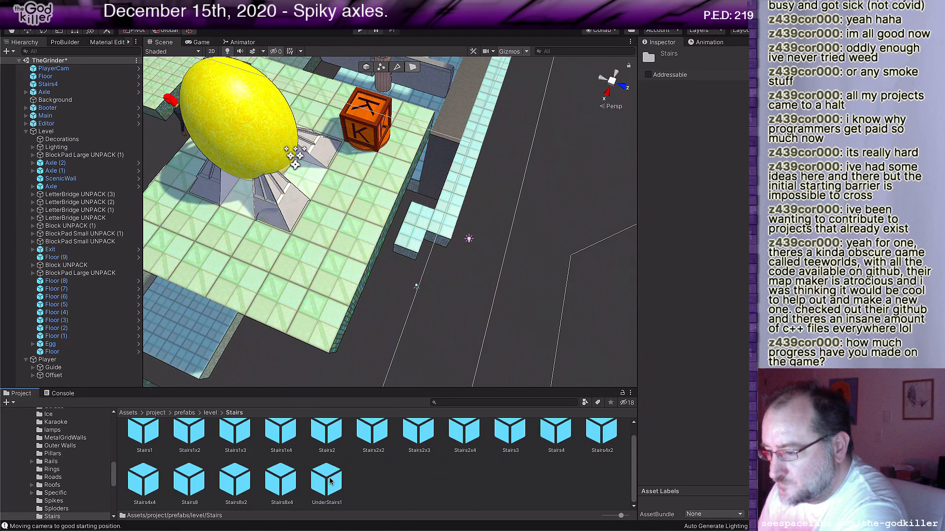
pyautogui.scroll(1, 559, 439)
pyautogui.click(559, 438)
pyautogui.moveTo(536, 404); pyautogui.dragTo(469, 240)
pyautogui.click(725, 112)
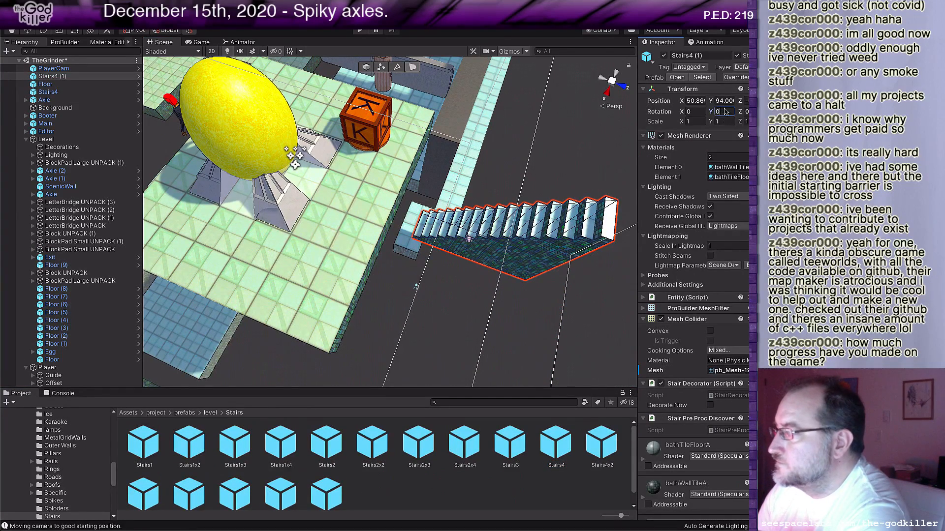
pyautogui.write('90')
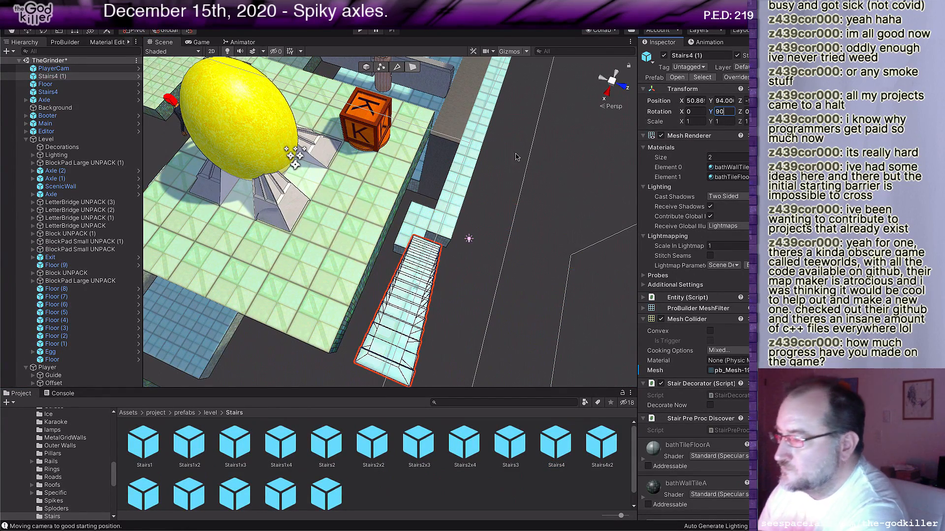
pyautogui.press('Return')
pyautogui.press('f')
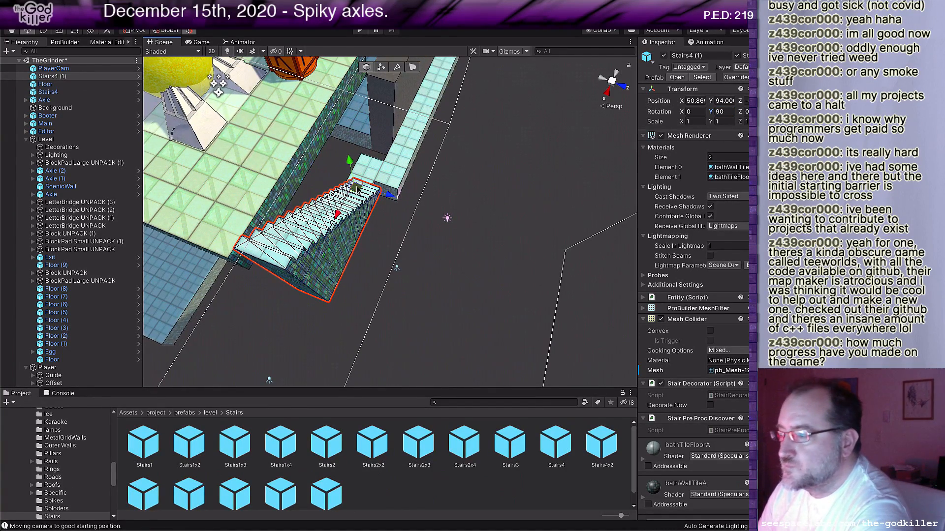
# Move the rotated stairs to X 50, Y 93 so they join the walkway's end beside the egg's green floor.
pyautogui.moveTo(357, 181); pyautogui.dragTo(351, 145)
pyautogui.press('f')
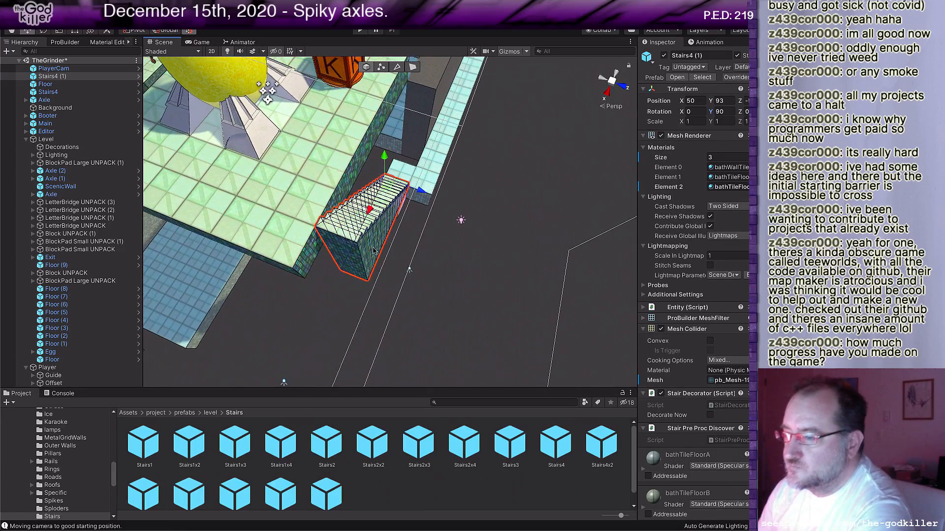
pyautogui.moveTo(361, 269); pyautogui.dragTo(398, 284, button='middle')
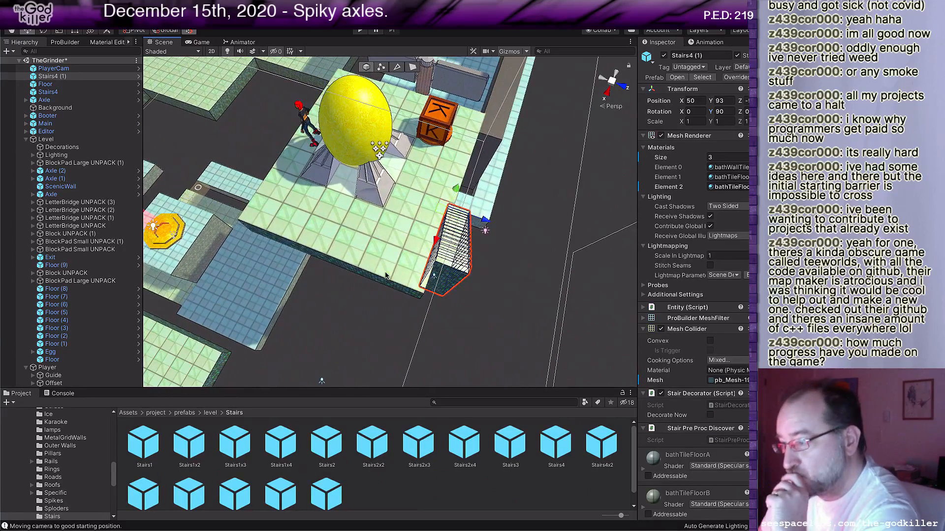
# Select the side face of the egg's green floor near the second stairs and inspect the surrounding walkway and walled area.
pyautogui.click(413, 67)
pyautogui.click(374, 279)
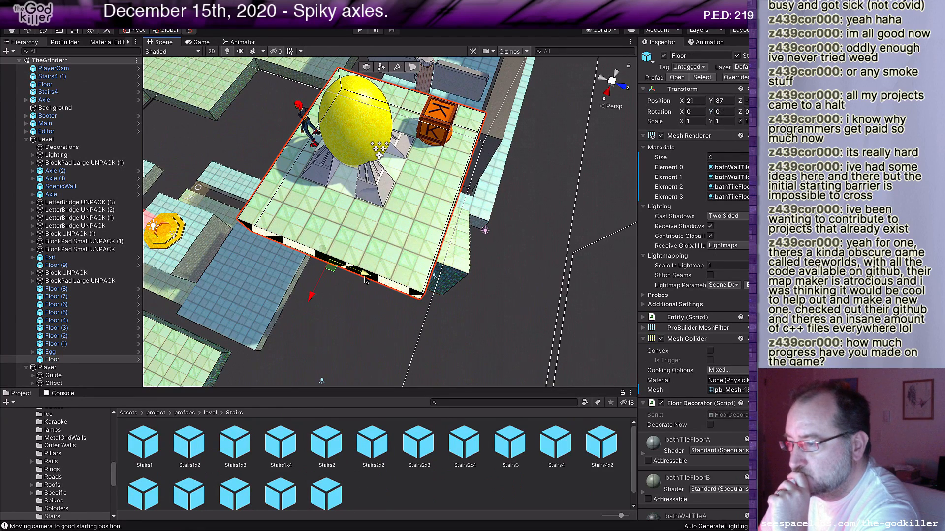
pyautogui.moveTo(311, 295); pyautogui.dragTo(372, 306)
pyautogui.scroll(3, 321, 299)
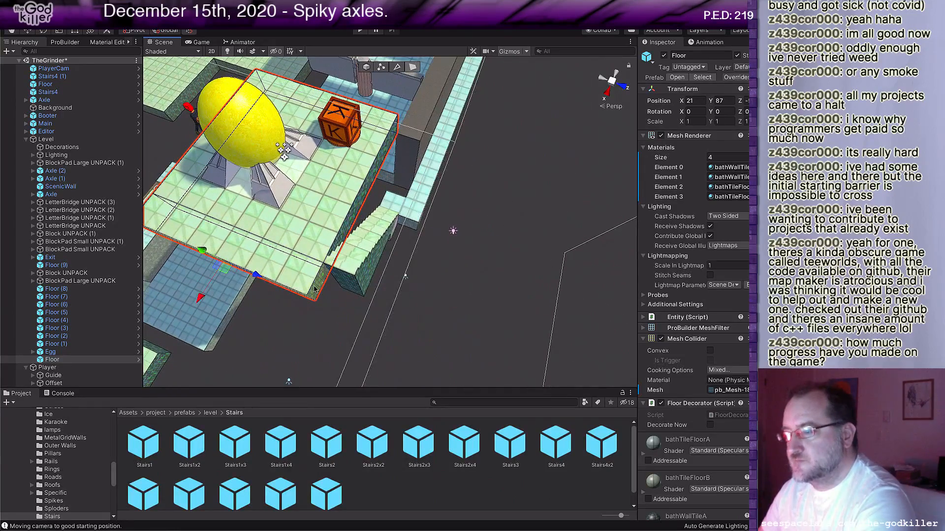
pyautogui.click(316, 289)
pyautogui.keyDown('alt'); pyautogui.moveTo(435, 298); pyautogui.dragTo(339, 258); pyautogui.keyUp('alt')
pyautogui.moveTo(384, 285); pyautogui.dragTo(335, 277, button='middle')
pyautogui.keyDown('alt'); pyautogui.moveTo(335, 277); pyautogui.dragTo(360, 314); pyautogui.keyUp('alt')
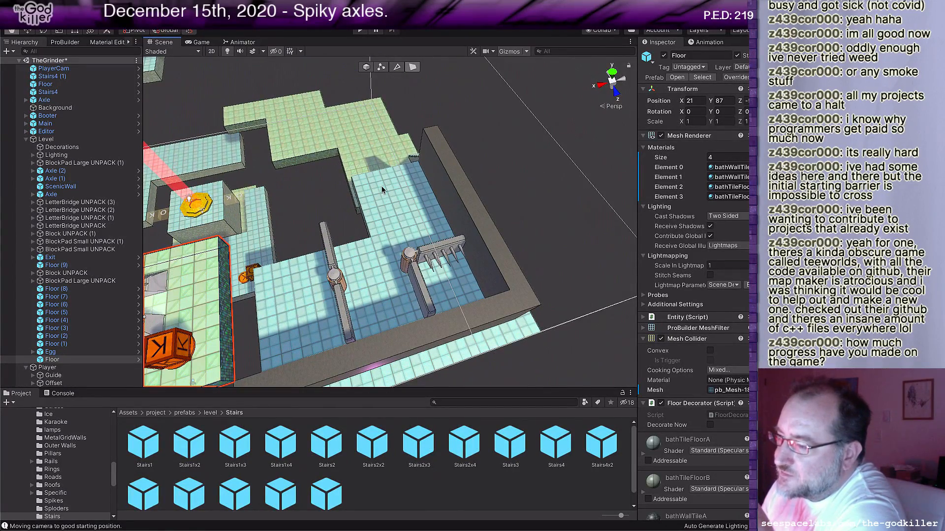
# Examine the layout and gaps between the stepped green floor, the coin block, the spiked axle platform and the far blue floor.
pyautogui.moveTo(382, 190); pyautogui.dragTo(395, 231, button='middle')
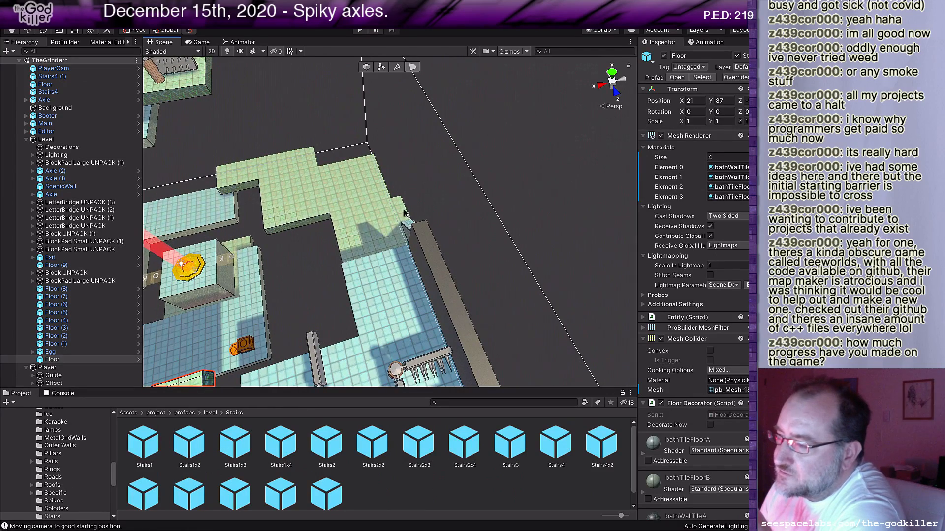
pyautogui.moveTo(420, 321); pyautogui.dragTo(486, 272, button='middle')
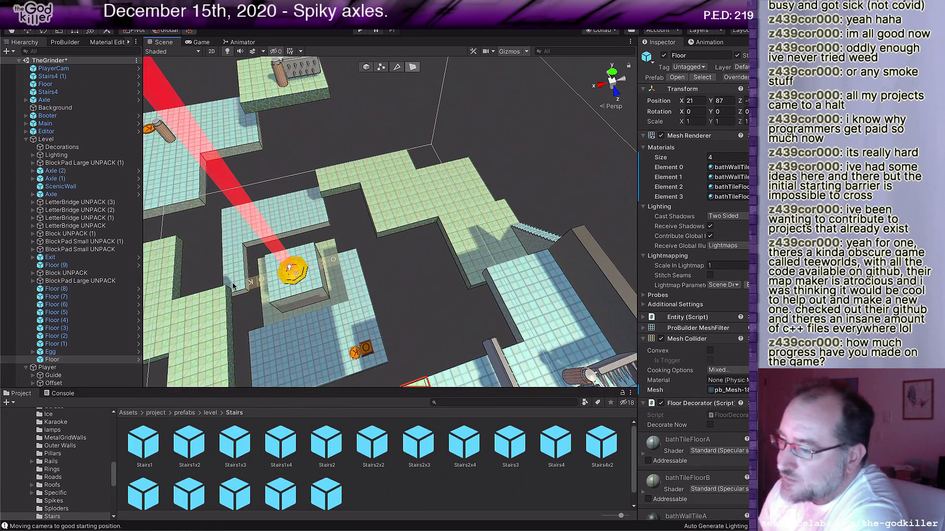
pyautogui.moveTo(251, 292); pyautogui.dragTo(358, 279, button='middle')
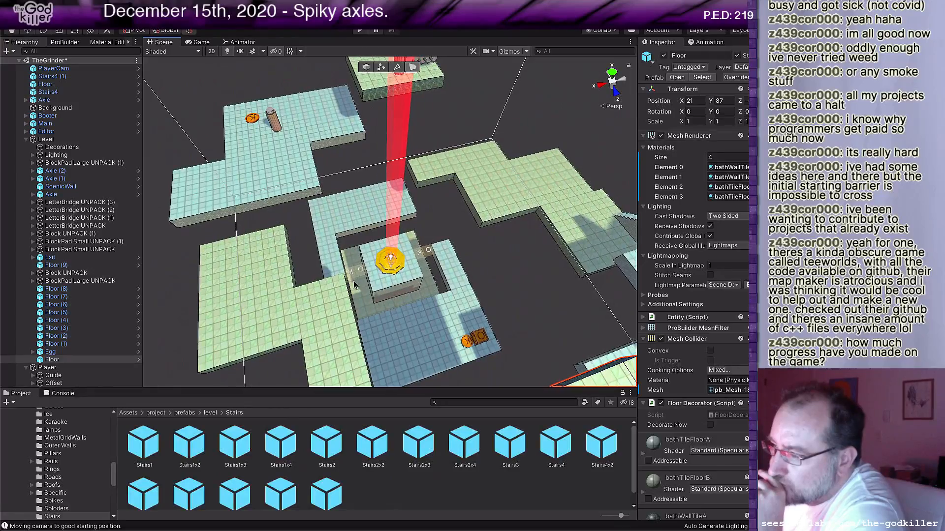
pyautogui.scroll(3, 355, 281)
pyautogui.moveTo(414, 232); pyautogui.dragTo(330, 281, button='middle')
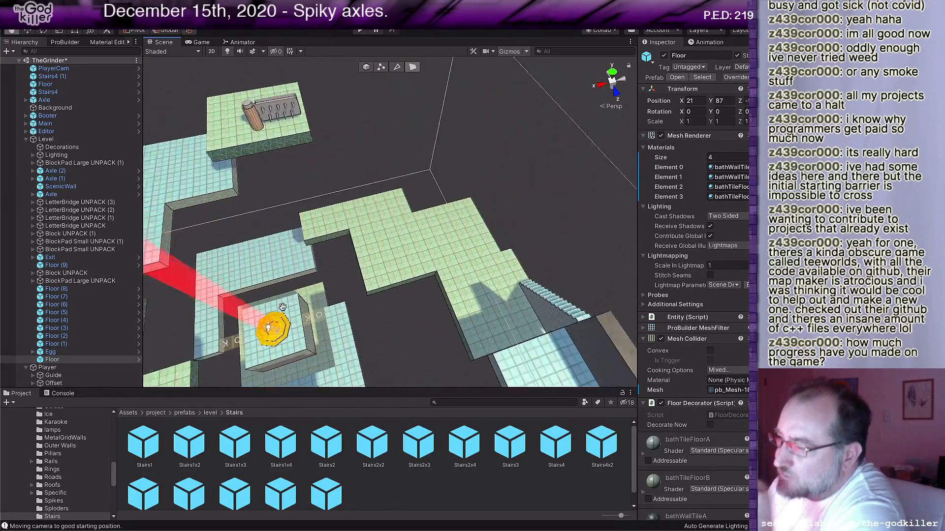
pyautogui.scroll(4, 339, 273)
pyautogui.moveTo(346, 267); pyautogui.dragTo(570, 283, button='right')
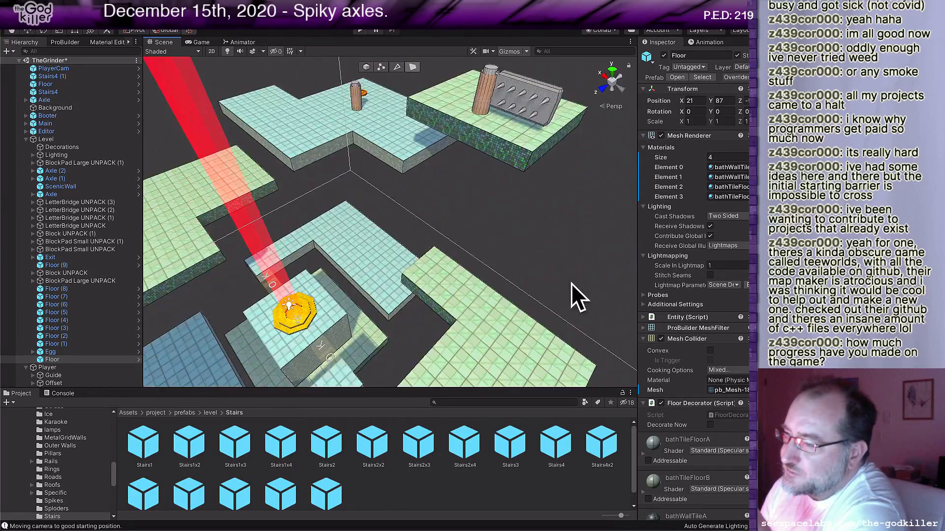
pyautogui.moveTo(571, 284); pyautogui.dragTo(527, 334, button='middle')
pyautogui.scroll(3, 527, 337)
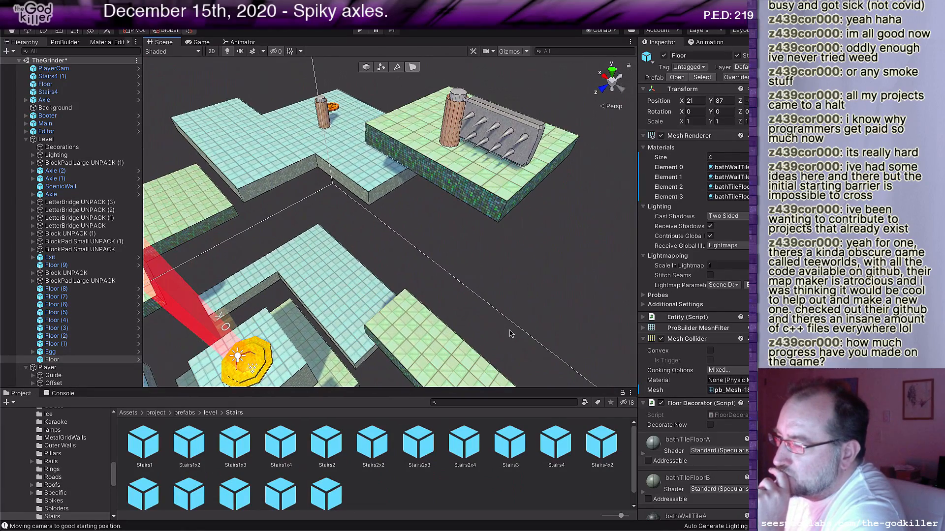
pyautogui.moveTo(515, 328); pyautogui.dragTo(512, 326, button='right')
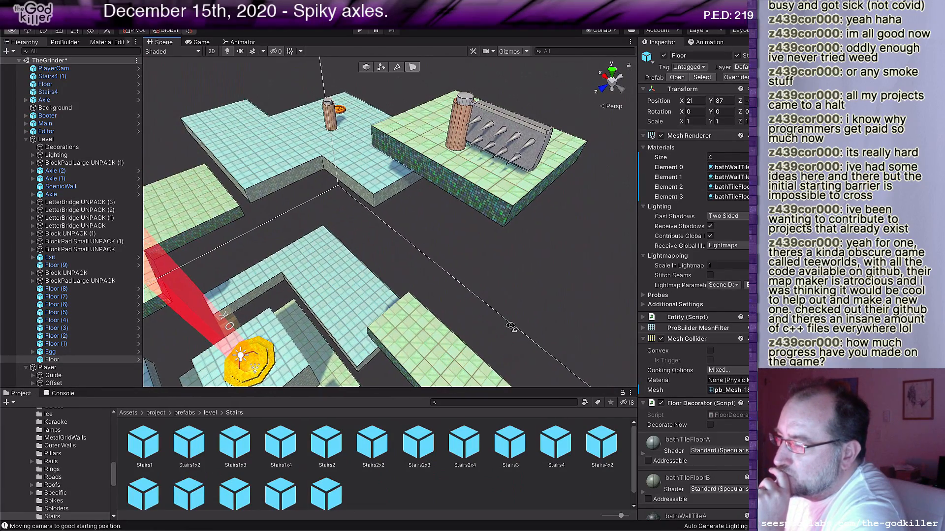
pyautogui.moveTo(513, 313); pyautogui.dragTo(316, 428, button='middle')
pyautogui.moveTo(561, 289); pyautogui.dragTo(390, 281, button='middle')
pyautogui.moveTo(389, 281); pyautogui.dragTo(314, 291, button='right')
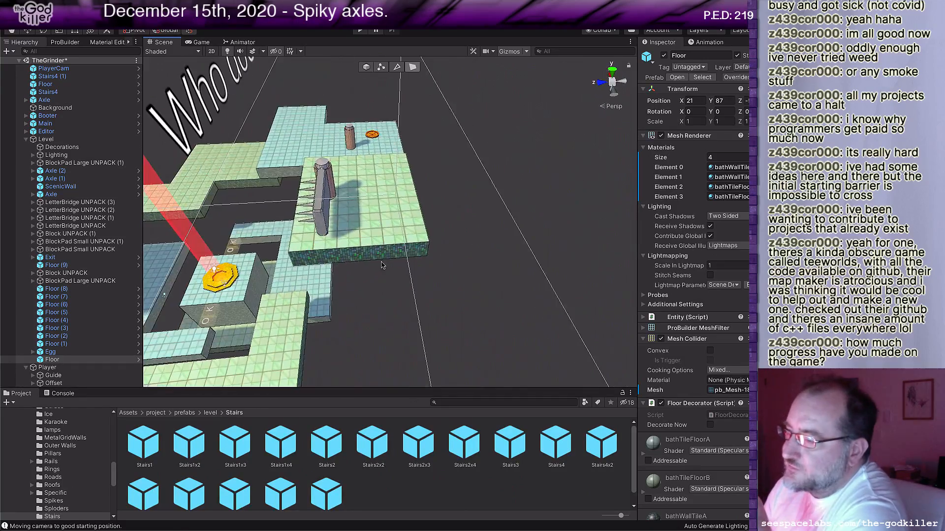
pyautogui.moveTo(419, 285); pyautogui.dragTo(364, 334, button='middle')
pyautogui.scroll(3, 364, 334)
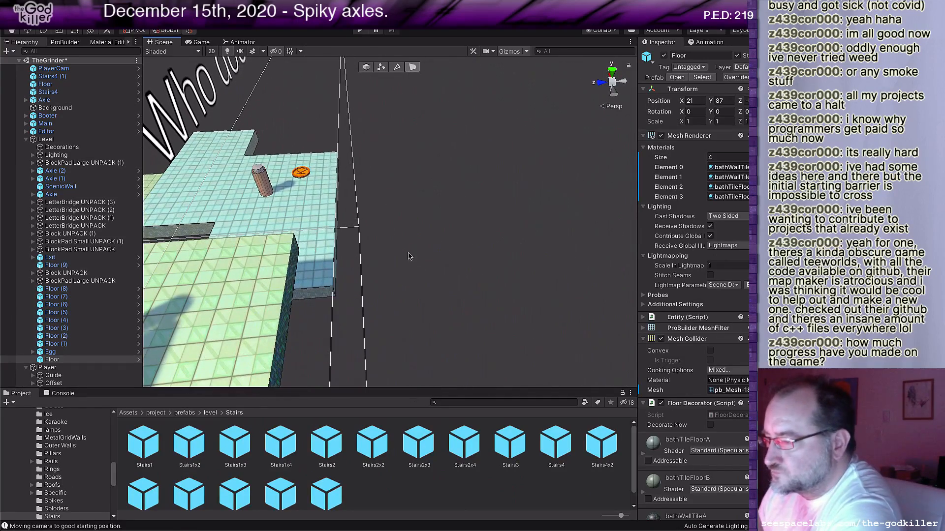
# Place a ScenicWall prefab at X 55, Y 93 on the outer corner of the blue floor beside the stepped green floor.
pyautogui.moveTo(409, 256); pyautogui.dragTo(597, 383, button='middle')
pyautogui.moveTo(491, 191); pyautogui.dragTo(494, 262, button='right')
pyautogui.moveTo(424, 73); pyautogui.dragTo(124, 169, button='middle')
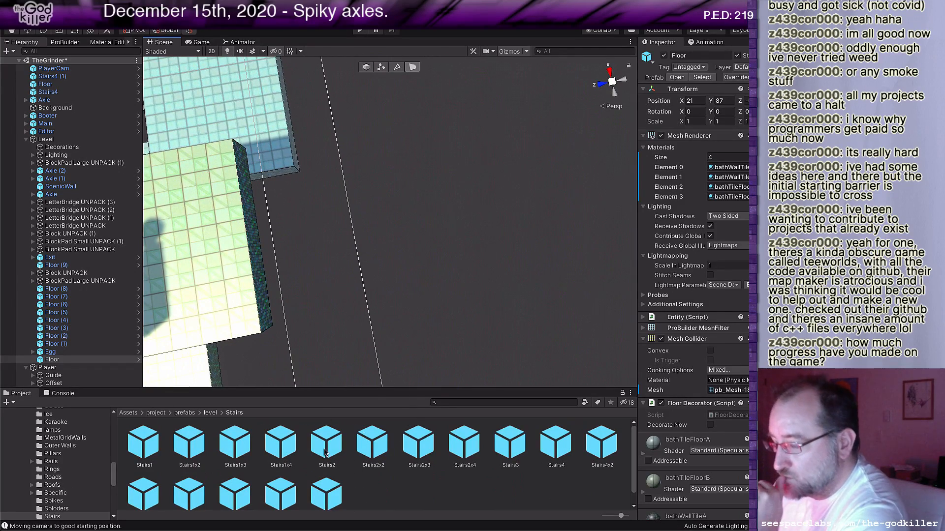
pyautogui.moveTo(309, 136); pyautogui.dragTo(571, 342, button='middle')
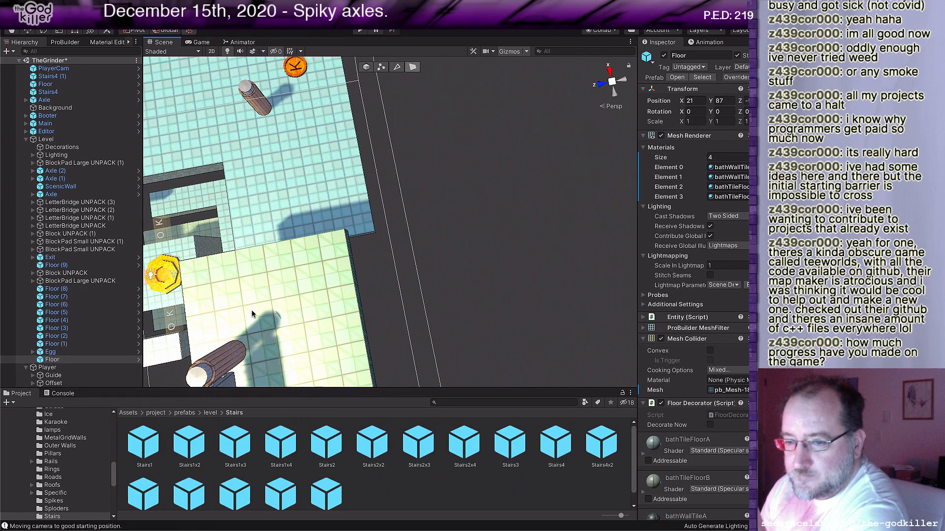
pyautogui.click(210, 412)
pyautogui.scroll(2, 283, 455)
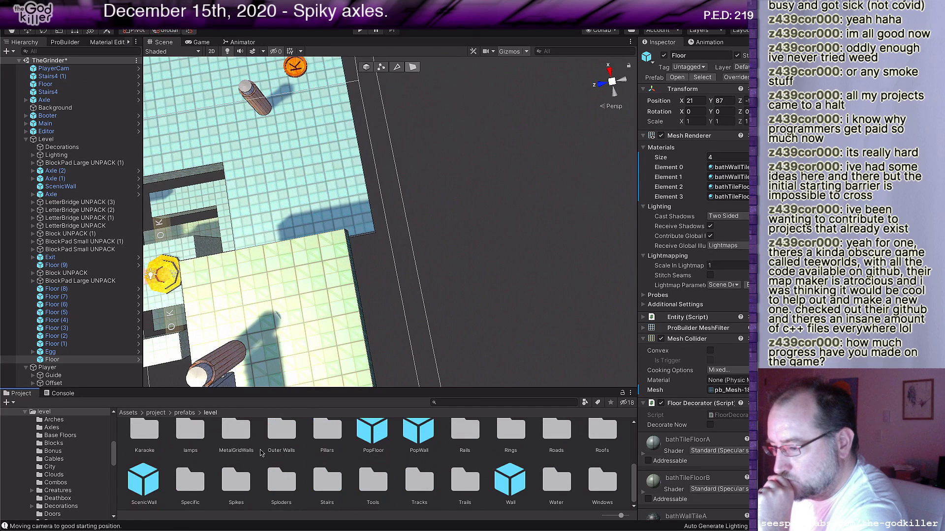
pyautogui.moveTo(143, 478); pyautogui.dragTo(363, 234)
pyautogui.press('w')
pyautogui.moveTo(407, 230); pyautogui.dragTo(150, 201, button='middle')
pyautogui.keyDown('alt'); pyautogui.moveTo(462, 227); pyautogui.dragTo(239, 110); pyautogui.keyUp('alt')
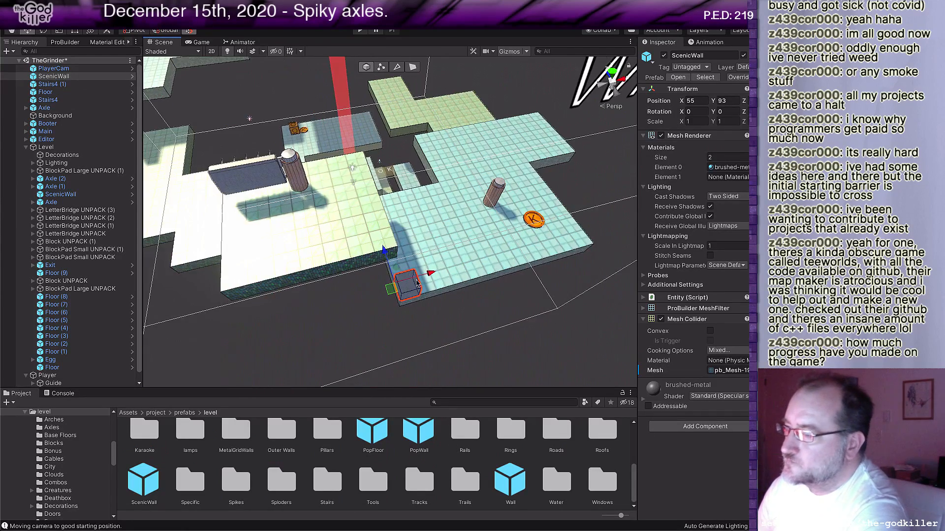
# Stretch the ScenicWall's end face along the blue floor's outer edge to form a long low wall.
pyautogui.keyDown('alt'); pyautogui.moveTo(417, 284); pyautogui.dragTo(327, 298); pyautogui.keyUp('alt')
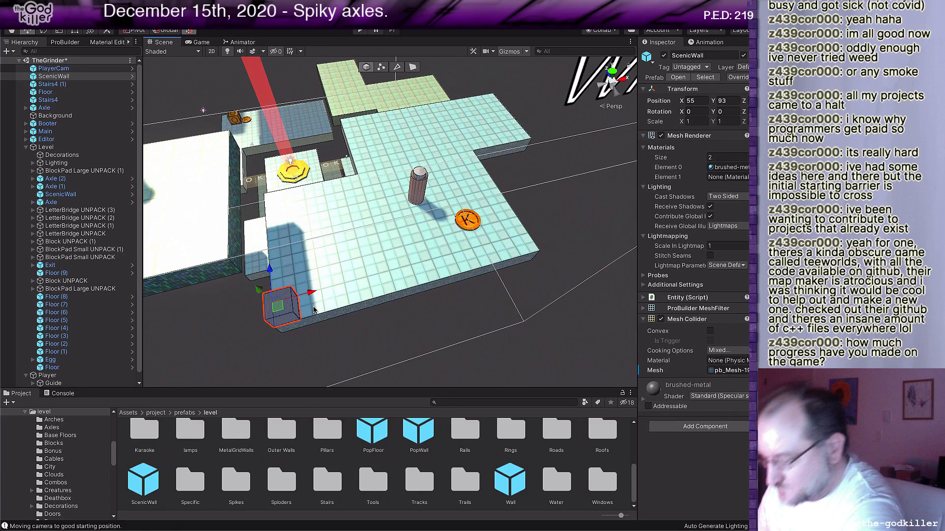
pyautogui.press('l')
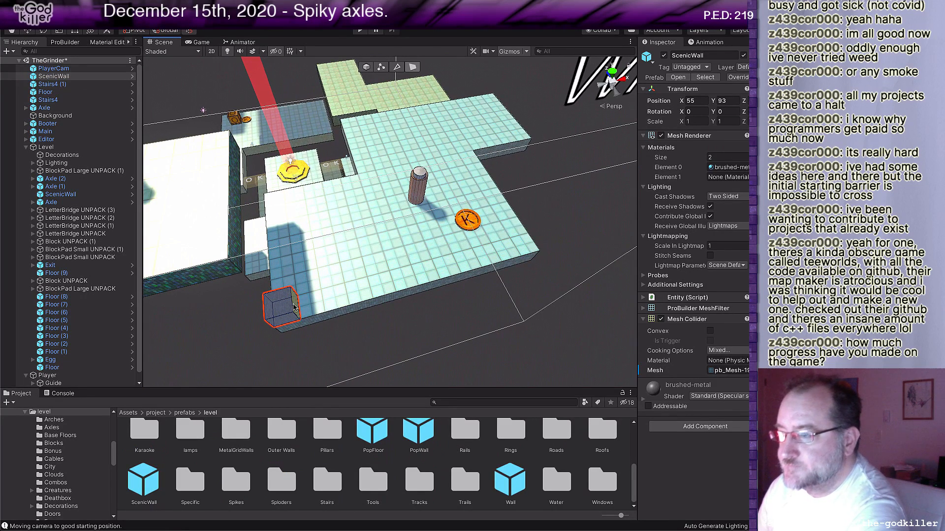
pyautogui.click(293, 308)
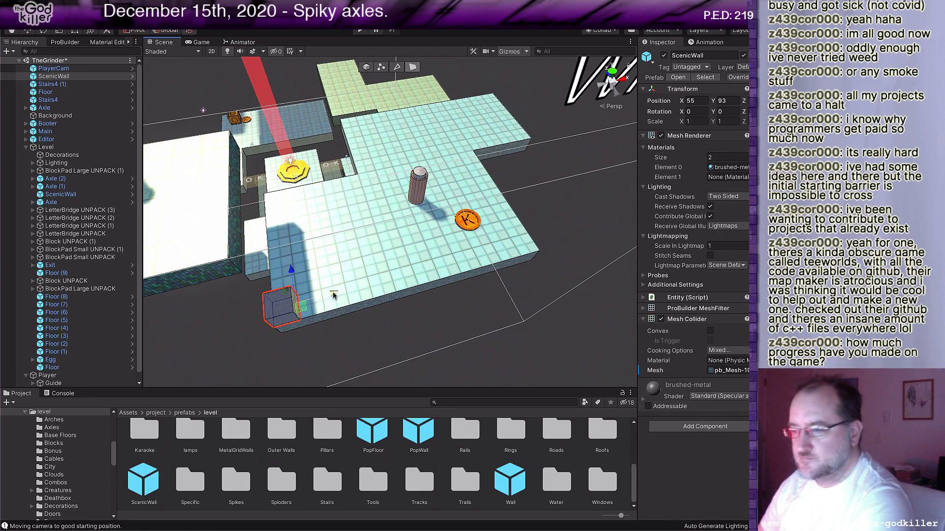
pyautogui.moveTo(329, 293); pyautogui.dragTo(488, 247)
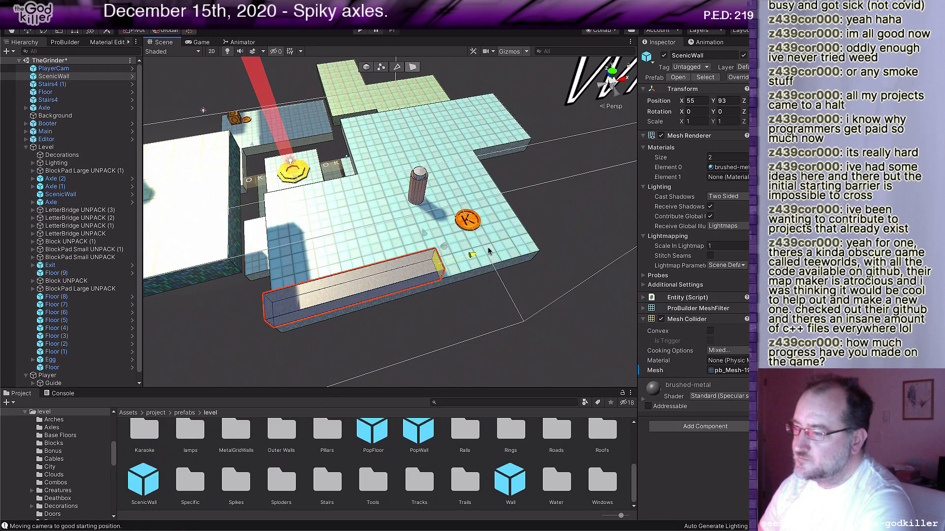
# Examine the new wall's position relative to the green floors, the coin block and the blue floor.
pyautogui.moveTo(396, 215); pyautogui.dragTo(504, 362, button='middle')
pyautogui.scroll(-4, 471, 296)
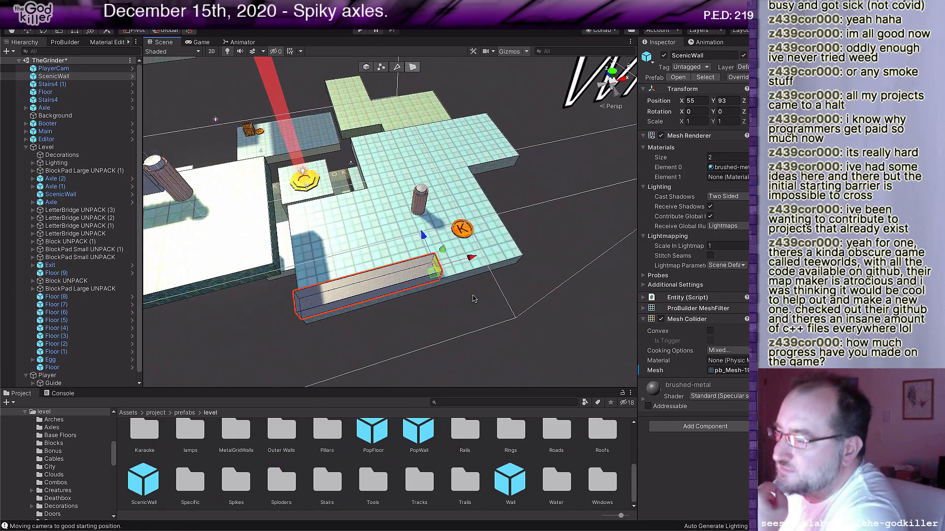
pyautogui.moveTo(373, 167); pyautogui.dragTo(384, 207, button='right')
pyautogui.moveTo(384, 208); pyautogui.dragTo(560, 433, button='middle')
pyautogui.scroll(-3, 436, 191)
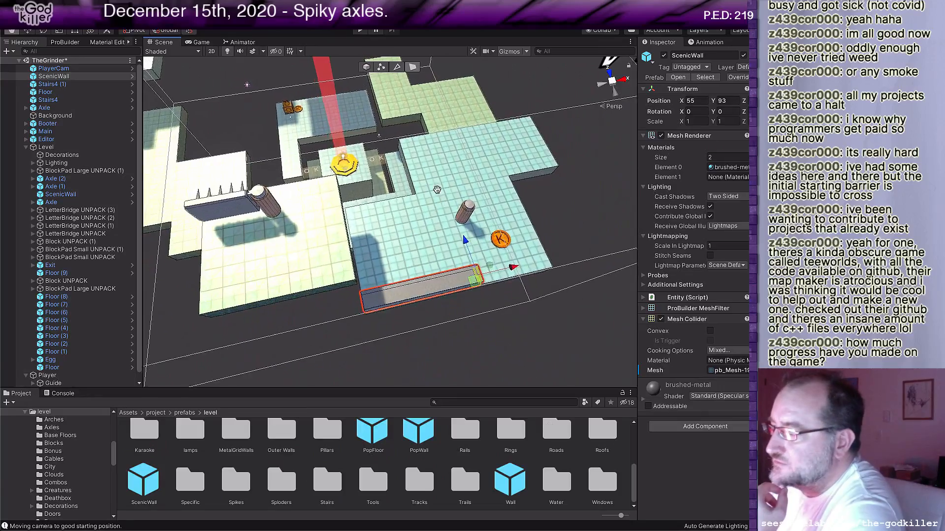
pyautogui.moveTo(436, 191); pyautogui.dragTo(680, 365, button='middle')
pyautogui.scroll(10, 505, 306)
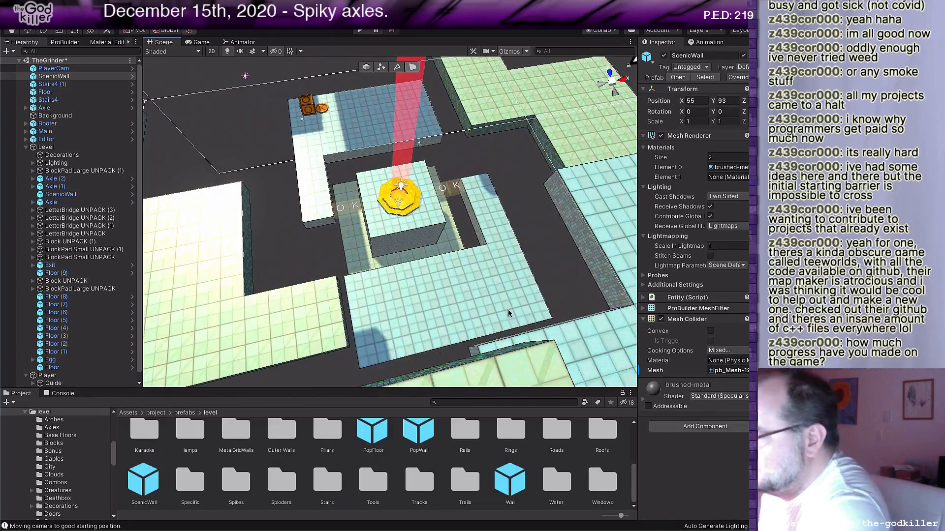
pyautogui.scroll(-4, 526, 311)
pyautogui.scroll(-5, 526, 312)
pyautogui.moveTo(538, 324); pyautogui.dragTo(462, 275, button='middle')
pyautogui.moveTo(462, 276); pyautogui.dragTo(447, 196, button='right')
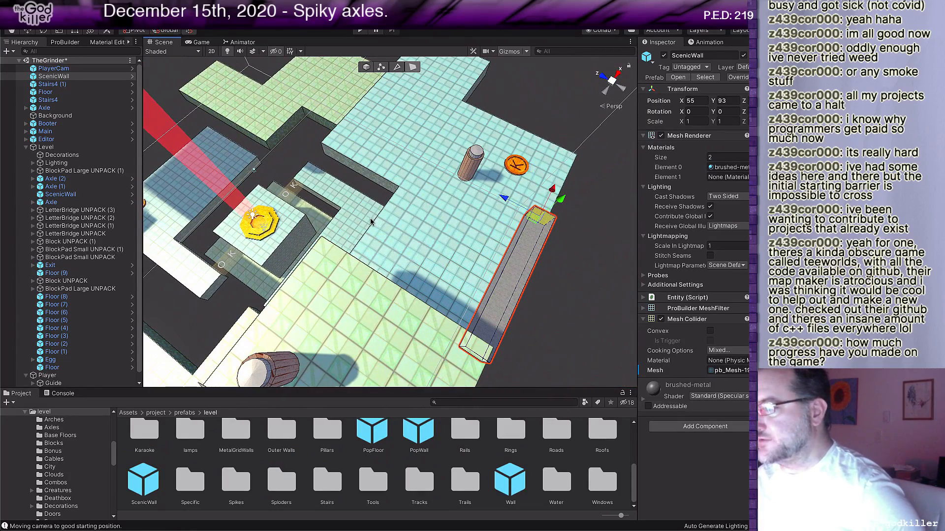
pyautogui.scroll(-4, 371, 222)
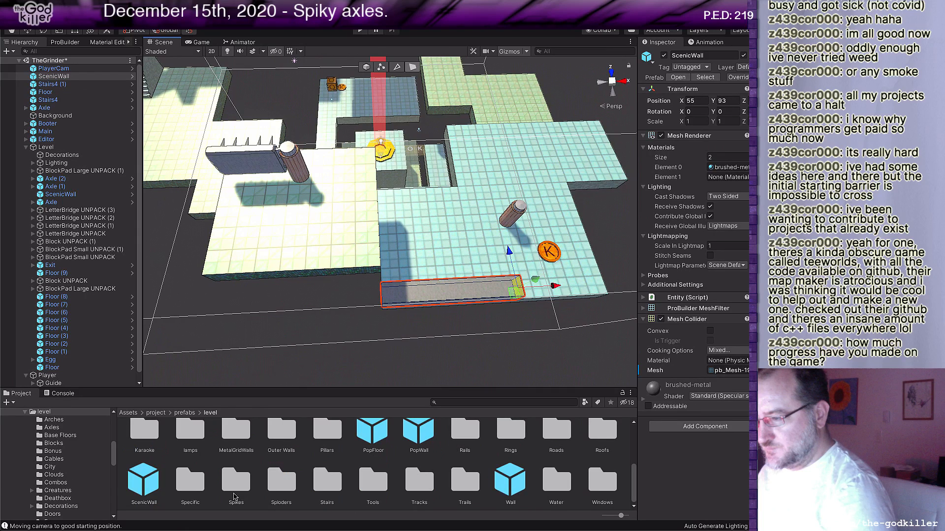
# Place another Stairs4 prefab in front of the new wall and set its Y rotation to 270.
pyautogui.doubleClick(329, 489)
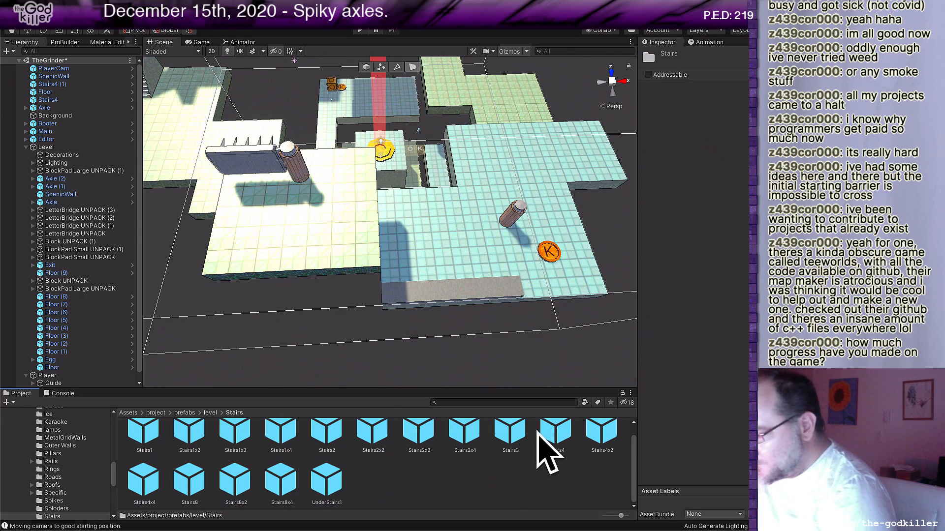
pyautogui.click(556, 437)
pyautogui.moveTo(468, 399); pyautogui.dragTo(439, 350)
pyautogui.click(723, 111)
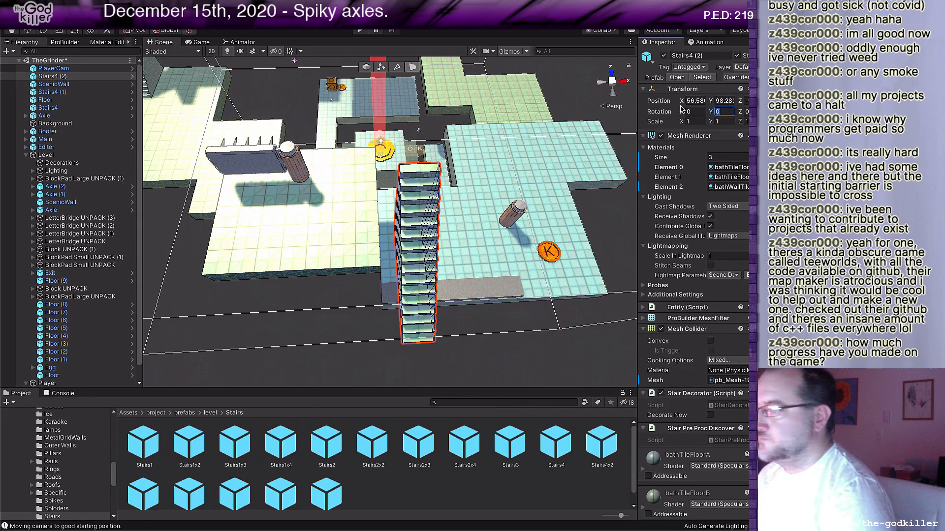
pyautogui.write('9')
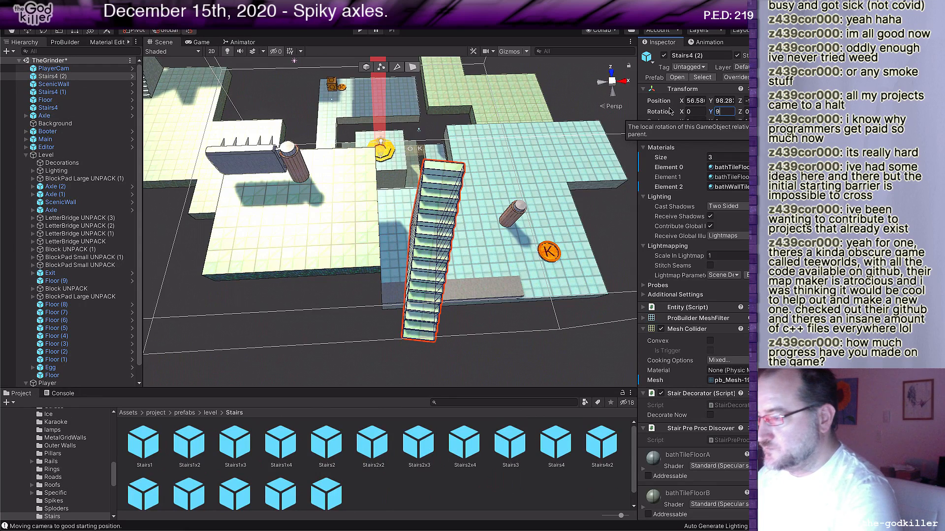
pyautogui.write('70')
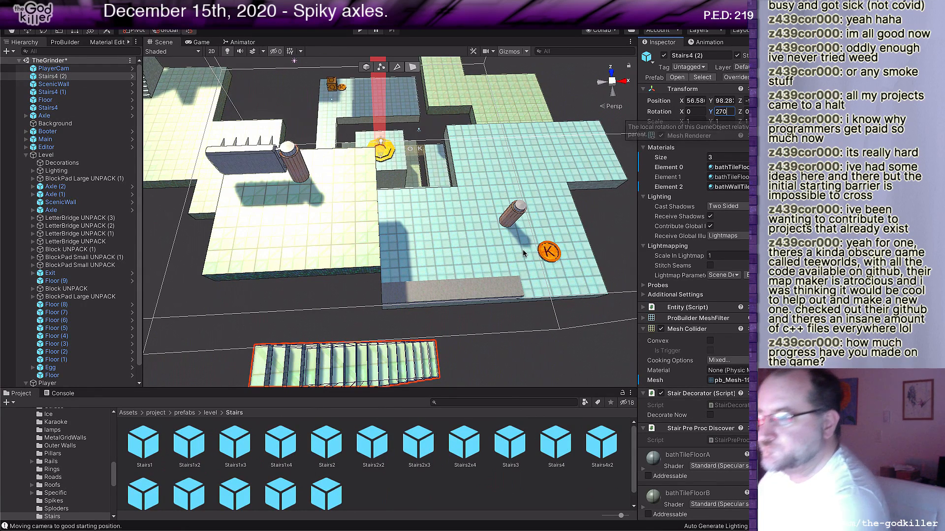
pyautogui.scroll(-2, 340, 344)
pyautogui.moveTo(339, 343); pyautogui.dragTo(336, 302, button='middle')
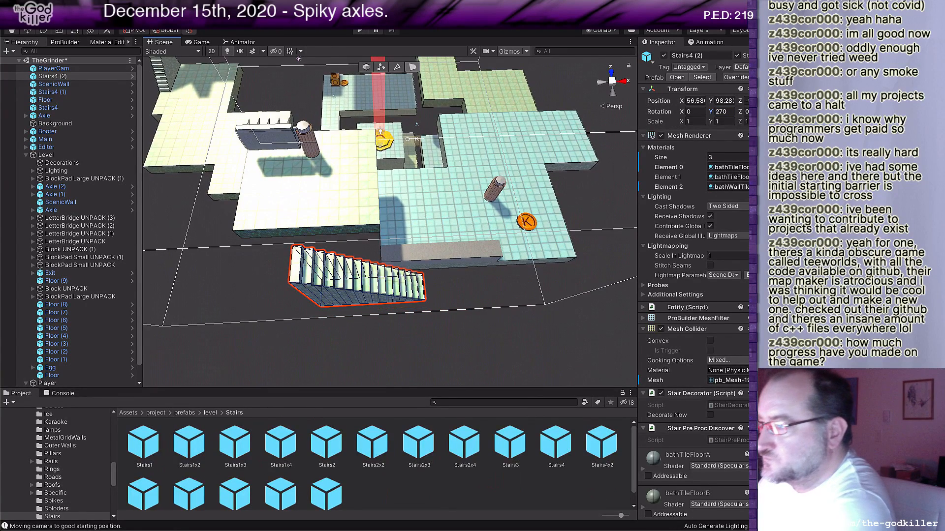
# Move the rotated stairs to X 57, Y 93 so they run along the outer side of the ScenicWall.
pyautogui.click(367, 66)
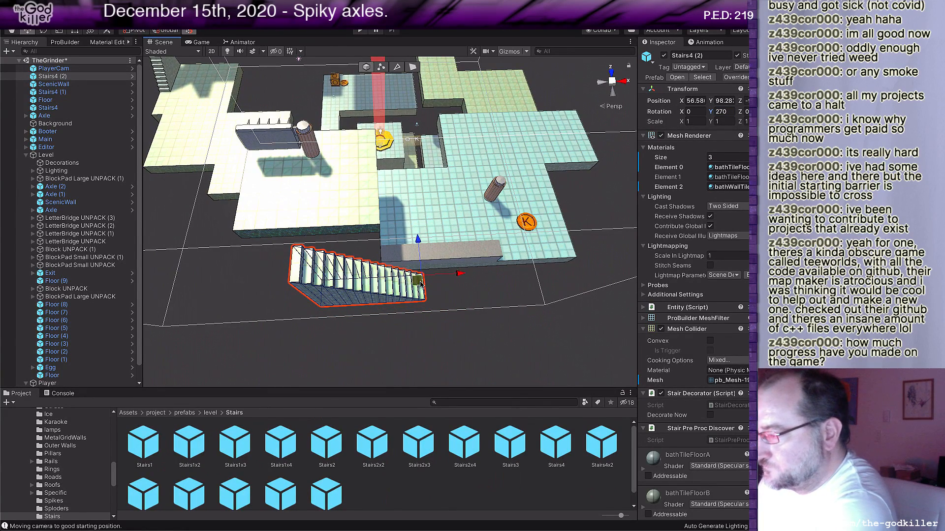
pyautogui.moveTo(425, 266); pyautogui.dragTo(433, 282)
pyautogui.scroll(2, 453, 303)
pyautogui.moveTo(456, 305); pyautogui.dragTo(431, 285, button='middle')
pyautogui.moveTo(431, 271); pyautogui.dragTo(415, 282, button='right')
pyautogui.moveTo(415, 282); pyautogui.dragTo(425, 308, button='middle')
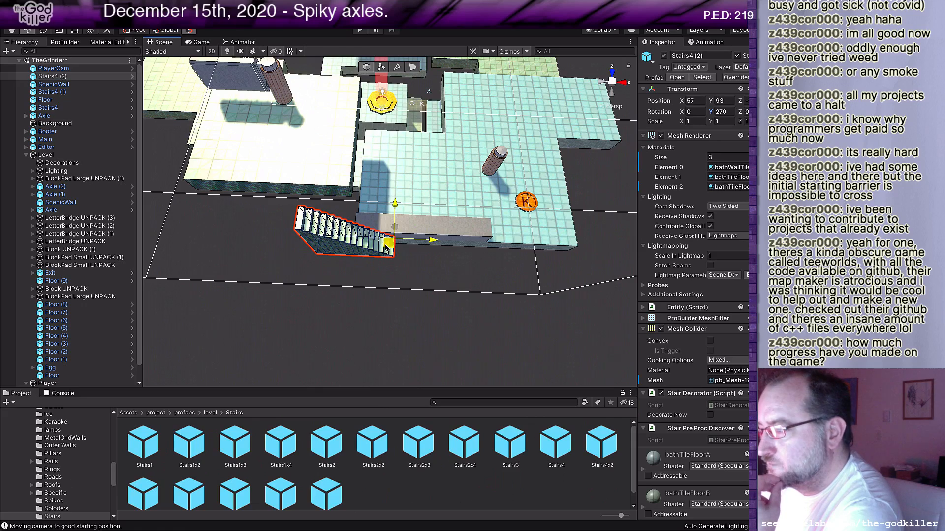
pyautogui.moveTo(389, 248); pyautogui.dragTo(483, 375, button='middle')
pyautogui.moveTo(477, 222); pyautogui.dragTo(495, 145, button='middle')
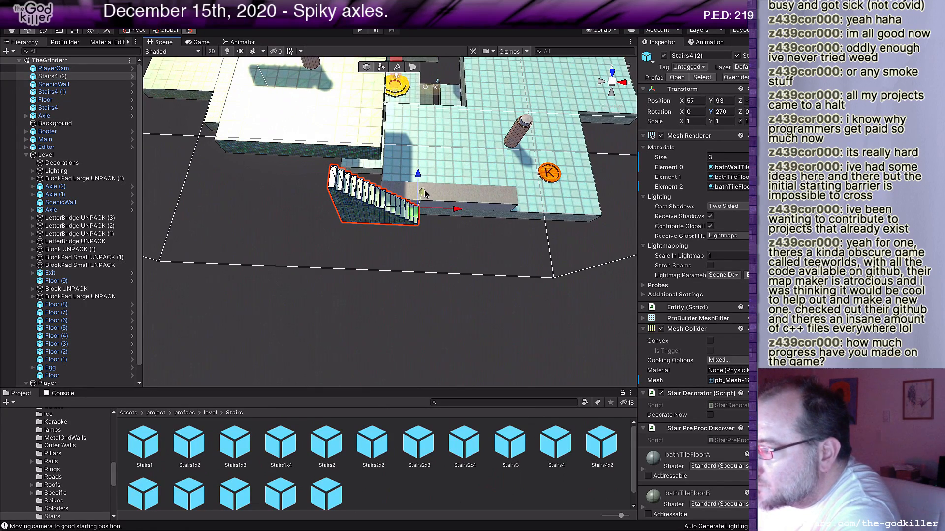
pyautogui.moveTo(424, 191); pyautogui.dragTo(252, 203)
pyautogui.moveTo(351, 206); pyautogui.dragTo(249, 77, button='middle')
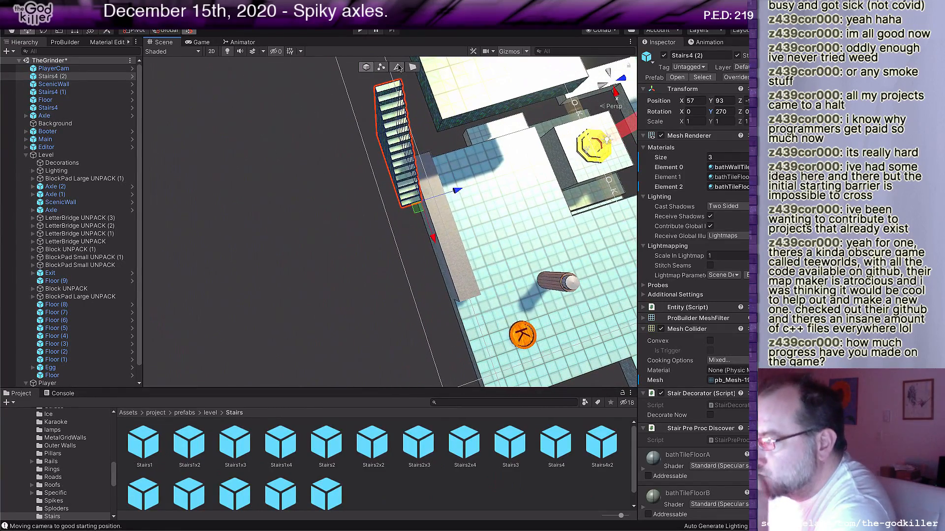
# Raise the top face of the ScenicWall to turn it into a tall wall beside the stairs.
pyautogui.click(412, 69)
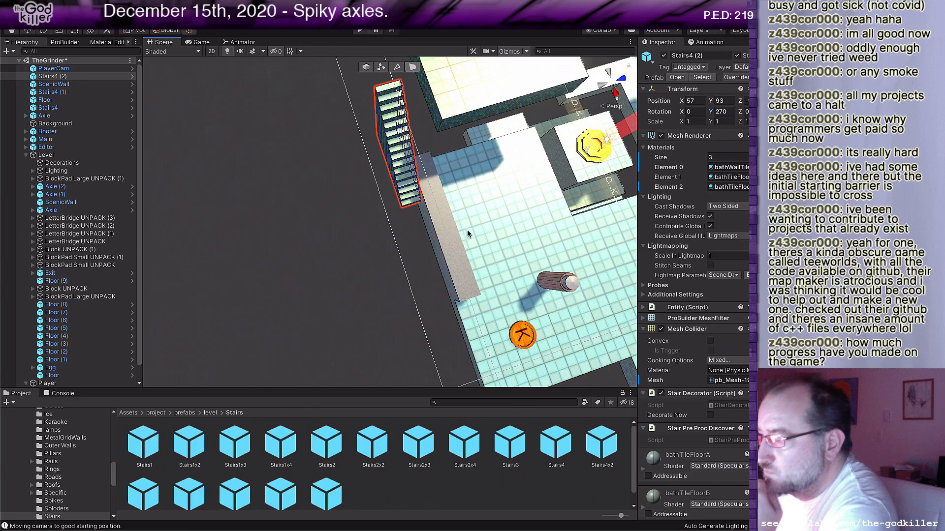
pyautogui.click(446, 238)
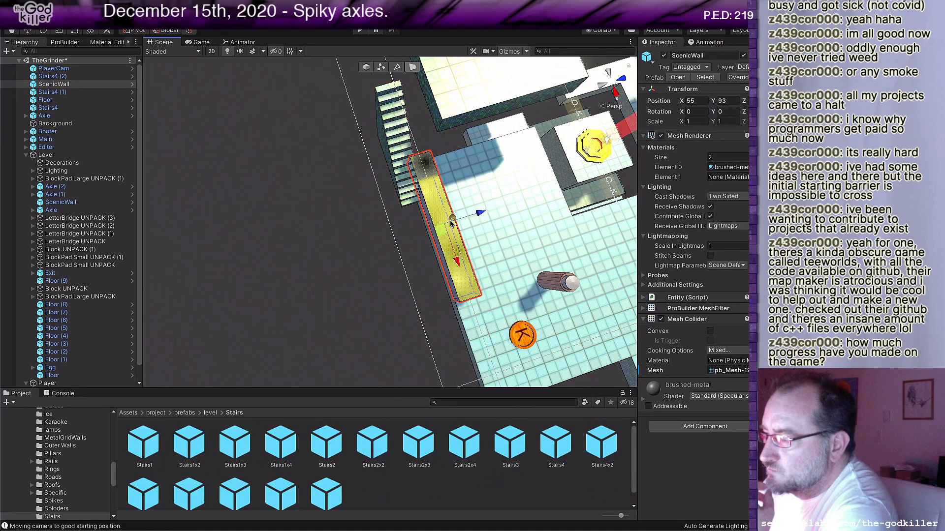
pyautogui.moveTo(458, 212); pyautogui.dragTo(464, 202)
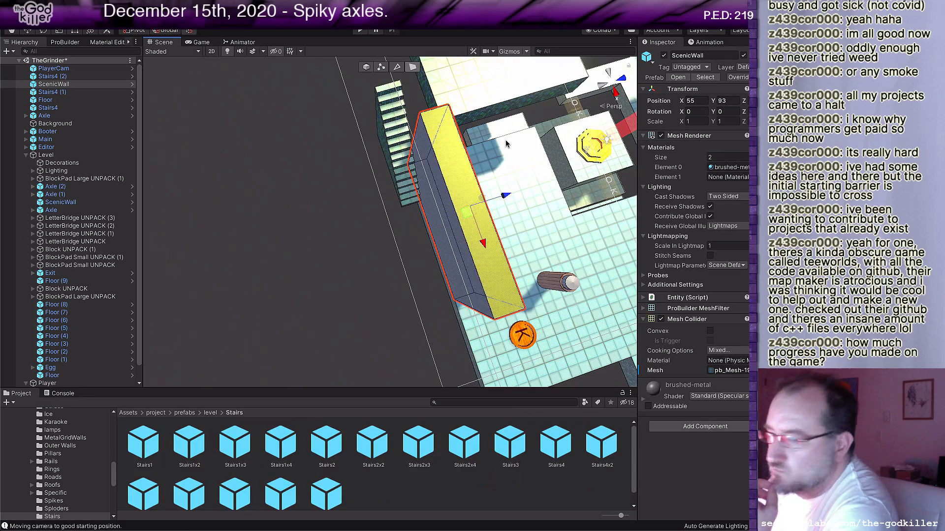
# Extend the ScenicWall's end face past the green floor's corner to the upper end of the stairs.
pyautogui.moveTo(506, 144); pyautogui.dragTo(628, 324, button='middle')
pyautogui.moveTo(417, 225); pyautogui.dragTo(445, 219, button='right')
pyautogui.click(448, 218)
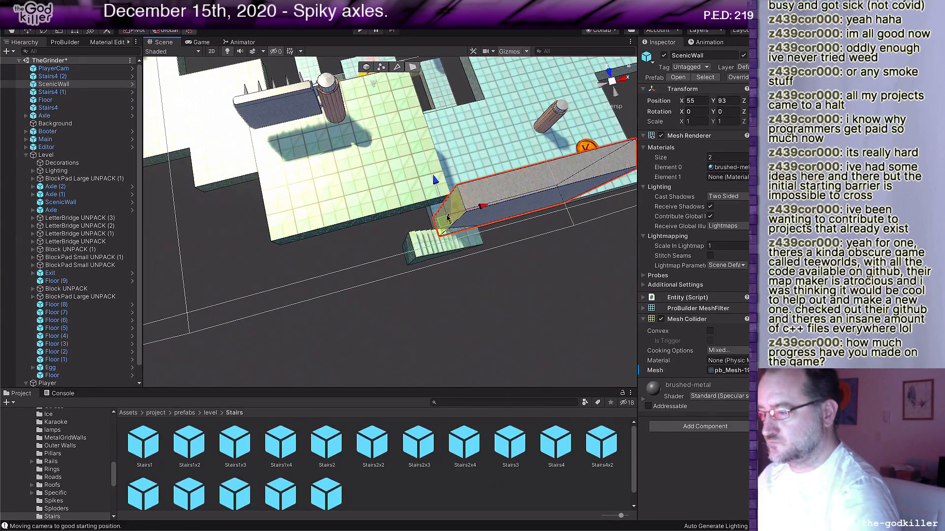
pyautogui.moveTo(480, 206); pyautogui.dragTo(443, 214)
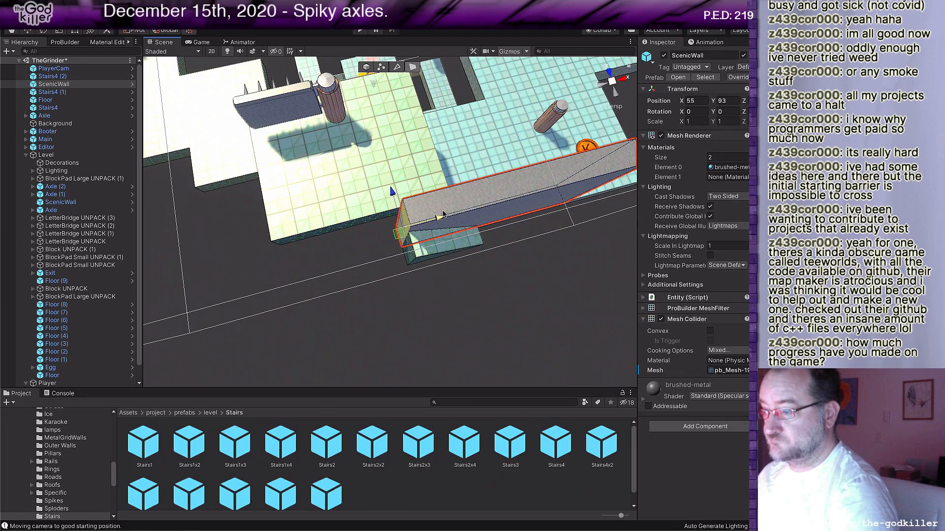
# Pull back the axle green floor's side face toward the axle, and extrude it out again toward the blue floor in new sections.
pyautogui.moveTo(443, 214); pyautogui.dragTo(416, 90, button='right')
pyautogui.click(399, 277)
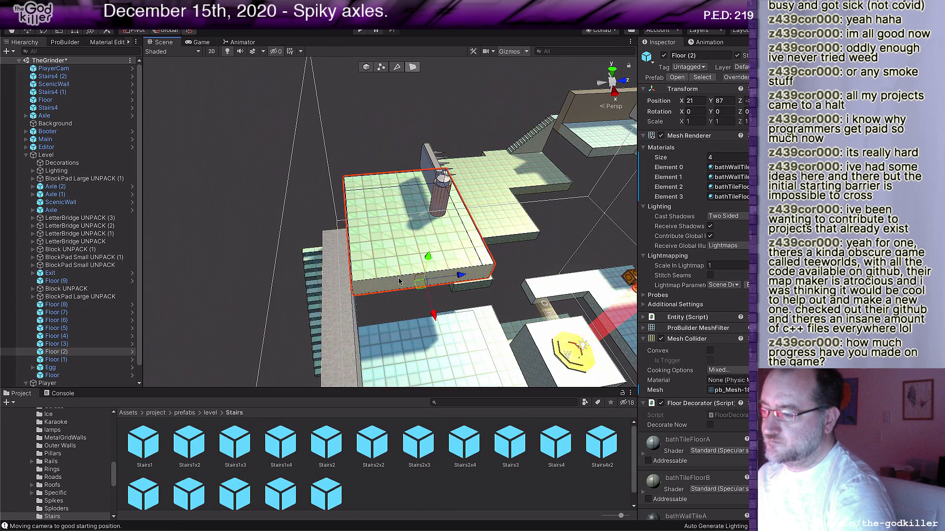
pyautogui.moveTo(432, 315); pyautogui.dragTo(416, 280)
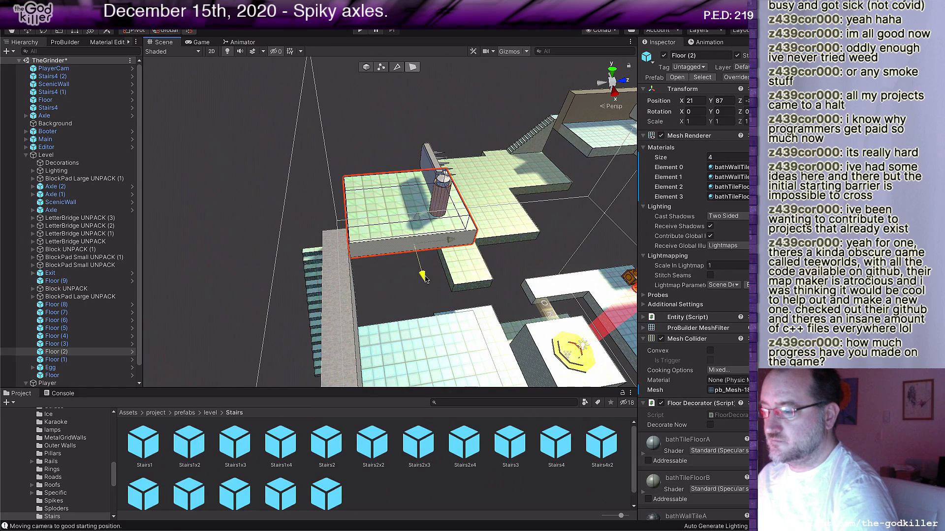
pyautogui.moveTo(424, 277); pyautogui.dragTo(527, 305)
pyautogui.moveTo(526, 302); pyautogui.dragTo(573, 333, button='middle')
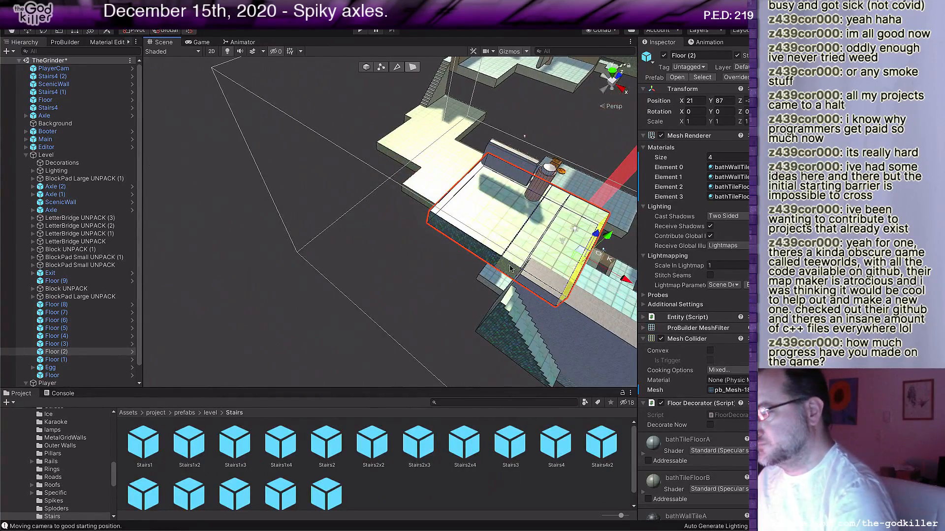
# Extrude the outer side face of the green floor's narrow section to form a landing at the top of the stairs.
pyautogui.moveTo(509, 281); pyautogui.dragTo(455, 281, button='middle')
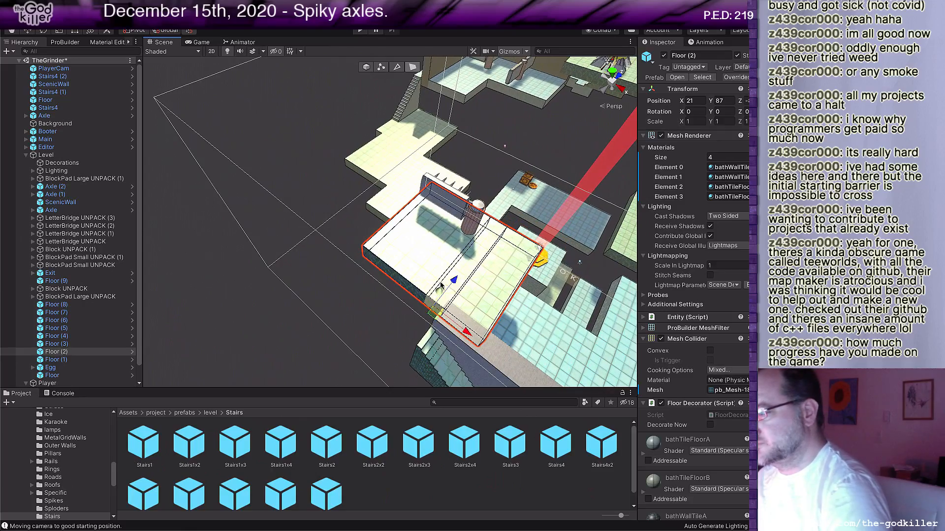
pyautogui.moveTo(455, 280); pyautogui.dragTo(487, 330)
pyautogui.scroll(3, 487, 331)
pyautogui.moveTo(487, 331); pyautogui.dragTo(237, 189, button='middle')
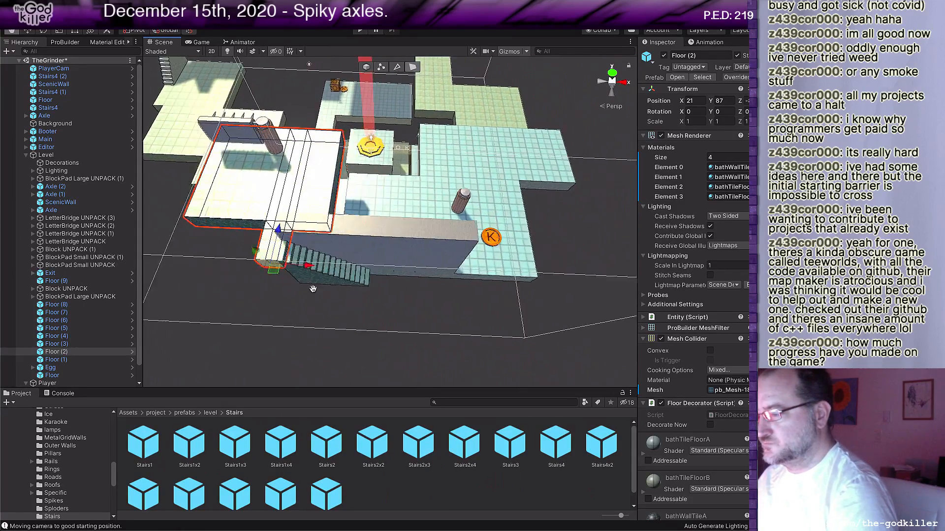
# Extrude the blue floor's outer edge face below the wall to form a ledge at the foot of the stairs.
pyautogui.keyDown('alt'); pyautogui.moveTo(237, 189); pyautogui.dragTo(301, 262); pyautogui.keyUp('alt')
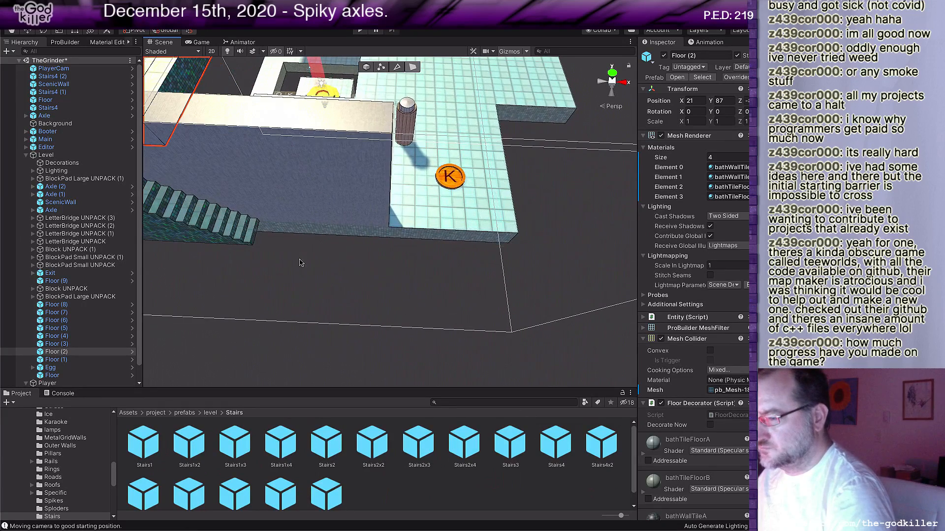
pyautogui.click(311, 238)
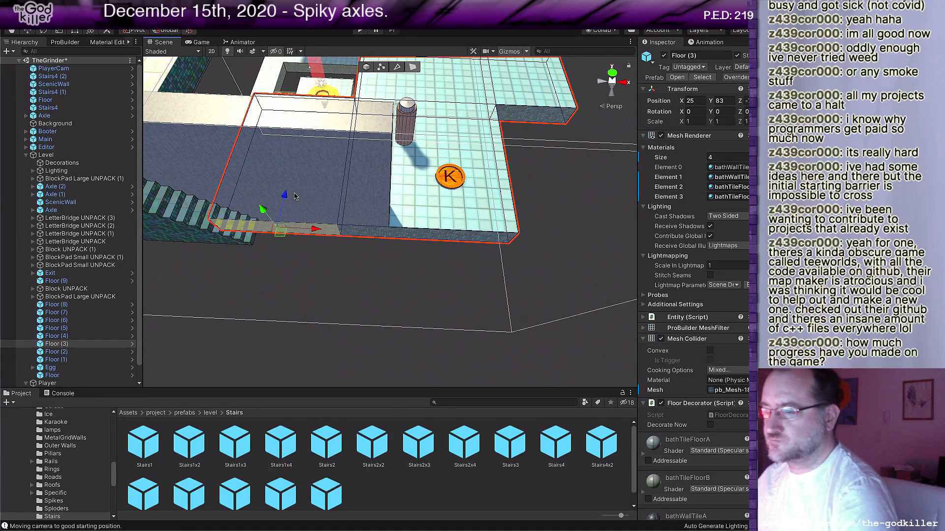
pyautogui.moveTo(294, 196); pyautogui.dragTo(289, 214)
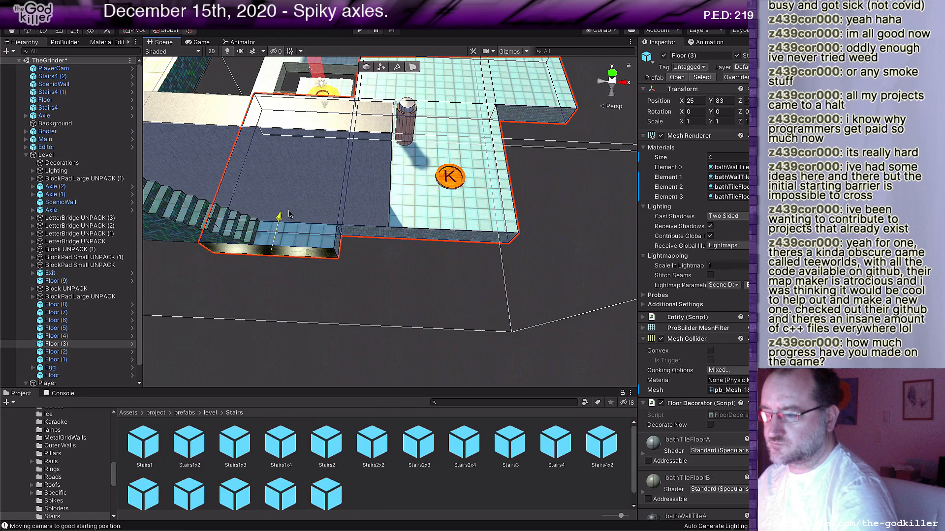
# Place a Stairs4 prefab beside the blue floor's ledge and set its Y rotation to 270.
pyautogui.moveTo(442, 265); pyautogui.dragTo(432, 246, button='right')
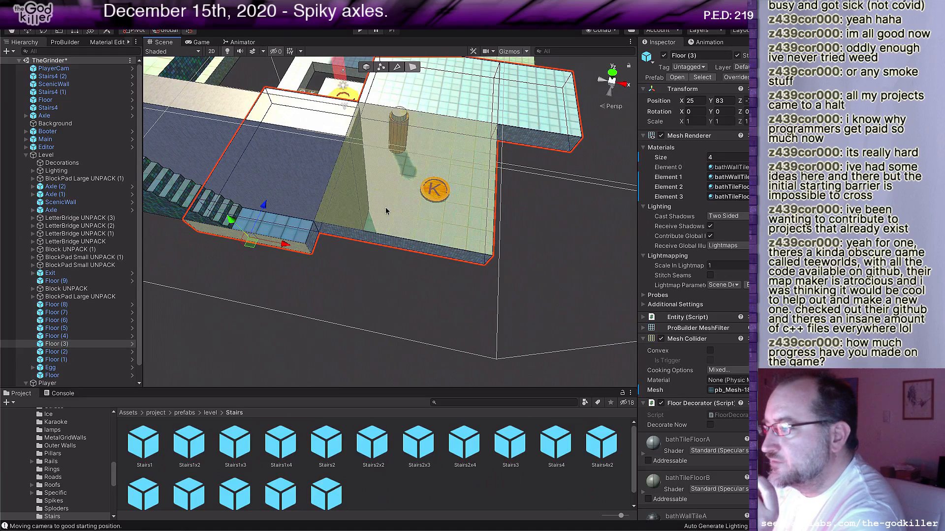
pyautogui.press('Up')
pyautogui.press('Right')
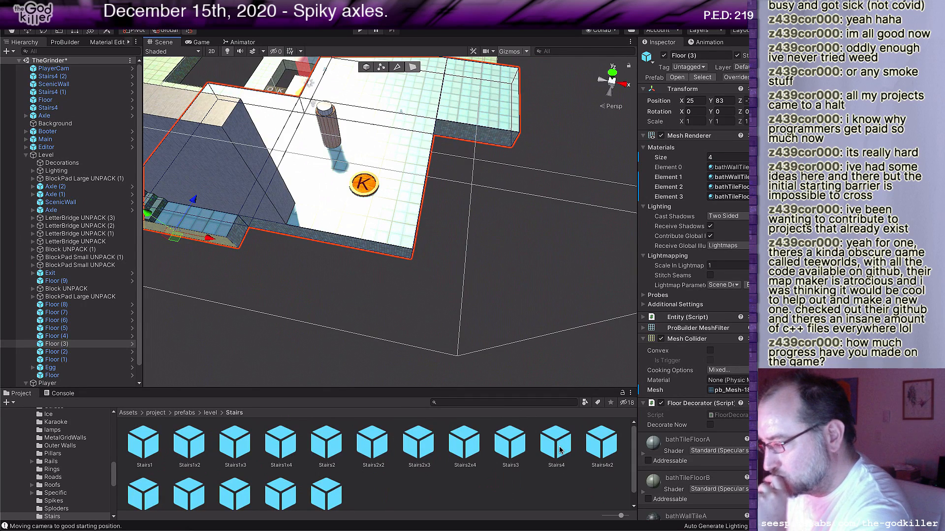
pyautogui.moveTo(559, 449); pyautogui.dragTo(337, 274)
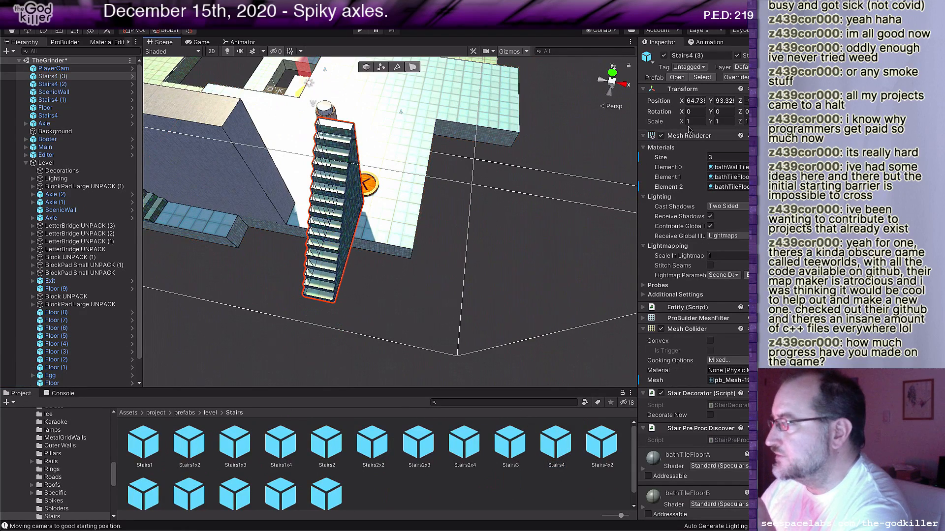
pyautogui.click(726, 112)
pyautogui.write('90')
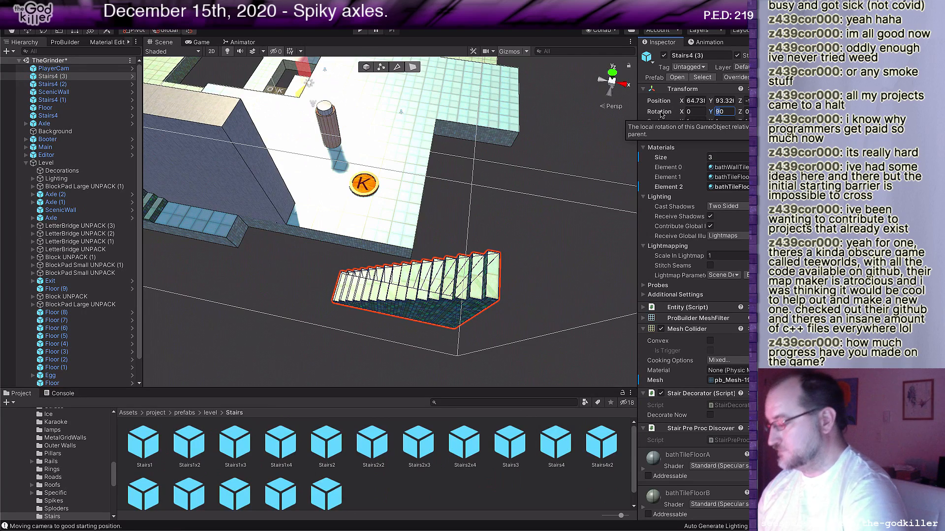
pyautogui.write('270')
pyautogui.scroll(-3, 319, 322)
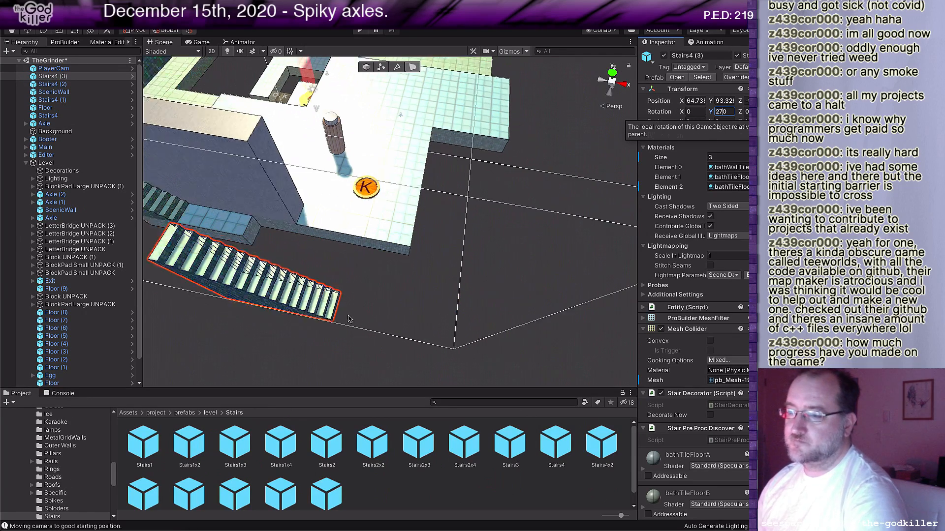
# Move the new stairs against the end of the blue floor's ledge, at X 64 and Y 89.
pyautogui.moveTo(322, 323); pyautogui.dragTo(462, 368, button='middle')
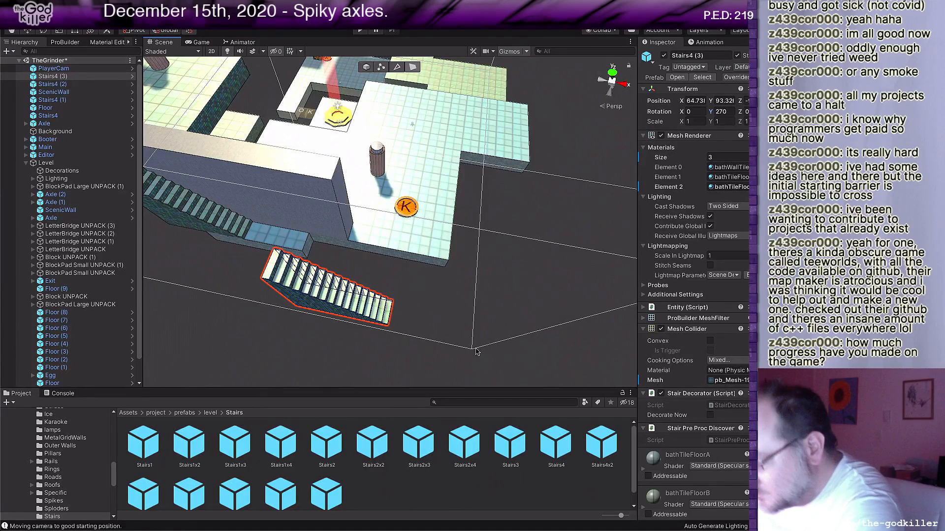
pyautogui.press('w')
pyautogui.moveTo(393, 294); pyautogui.dragTo(401, 260)
pyautogui.scroll(3, 418, 309)
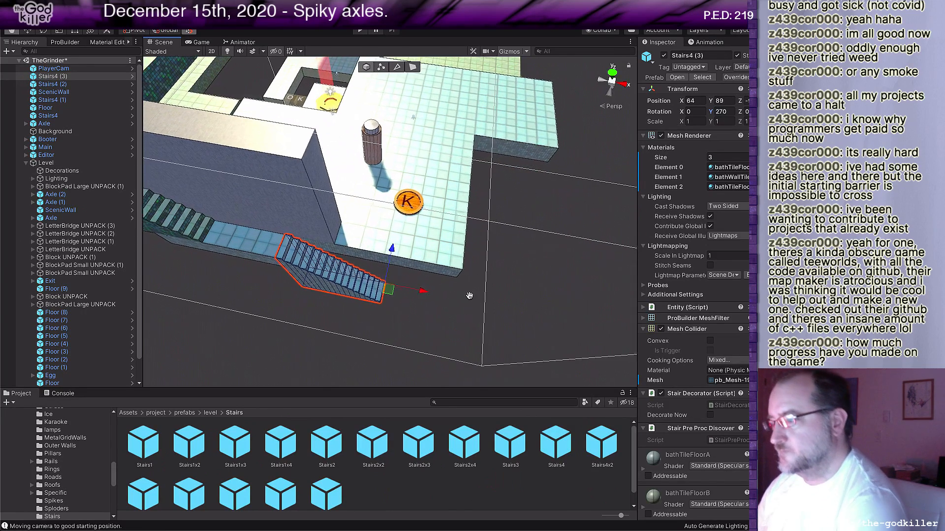
# Duplicate the stairs and move the copy to X 68, Y 85 so it continues the flight downward.
pyautogui.hotkey('ctrl', 'd')
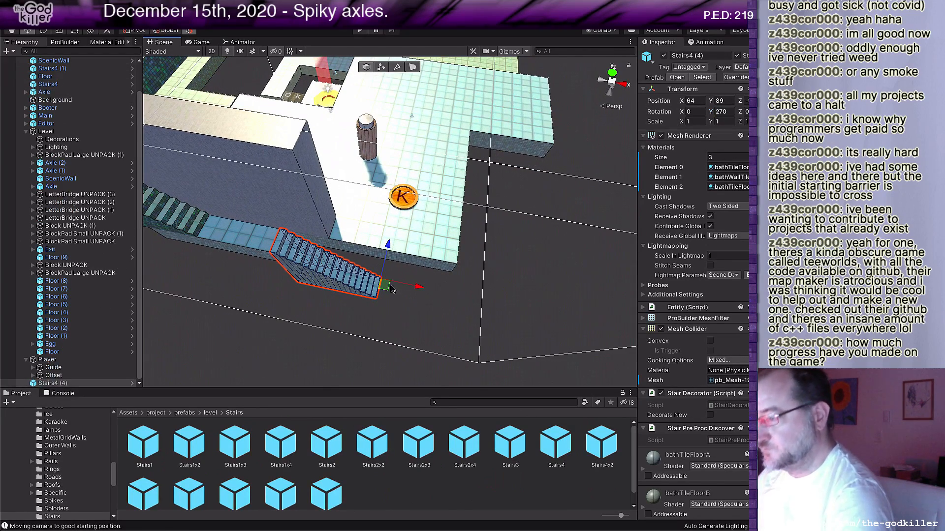
pyautogui.moveTo(393, 289); pyautogui.dragTo(472, 331)
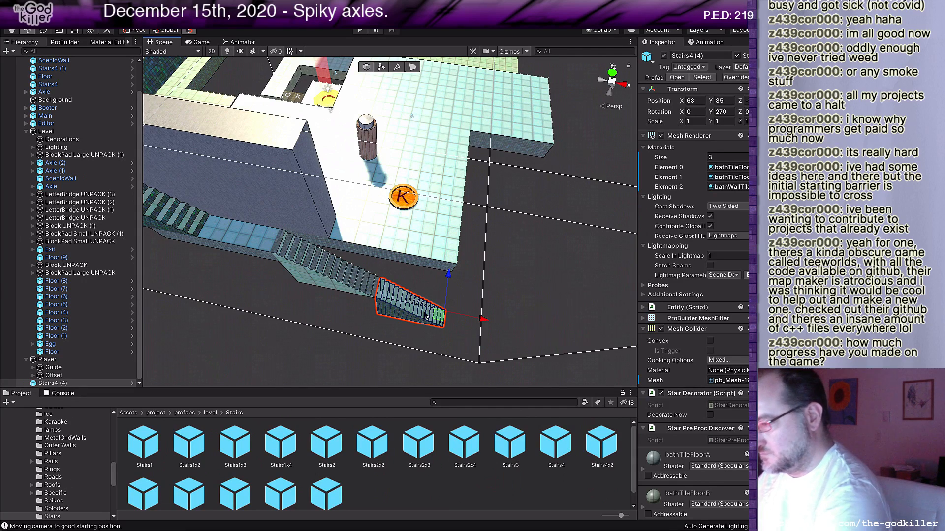
# Select the outer side face of the upper of the two new stair sections for face editing.
pyautogui.click(413, 66)
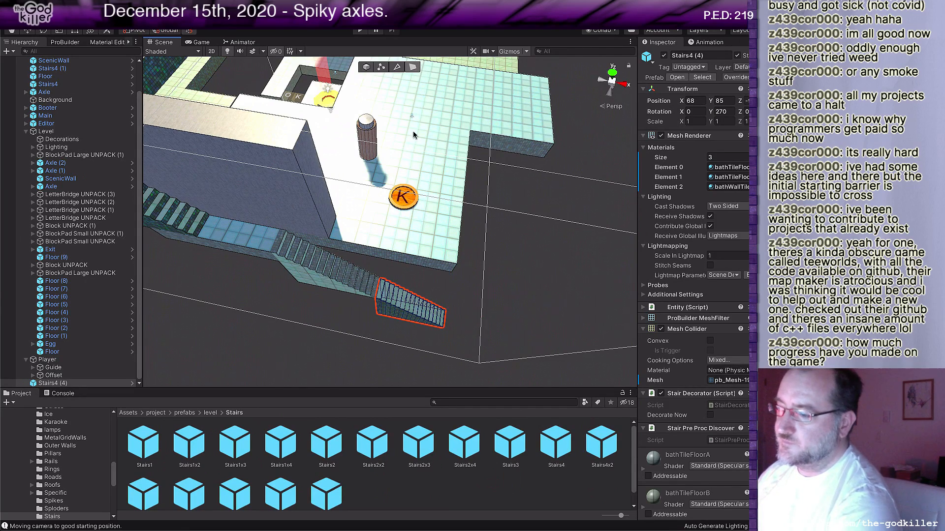
pyautogui.click(331, 287)
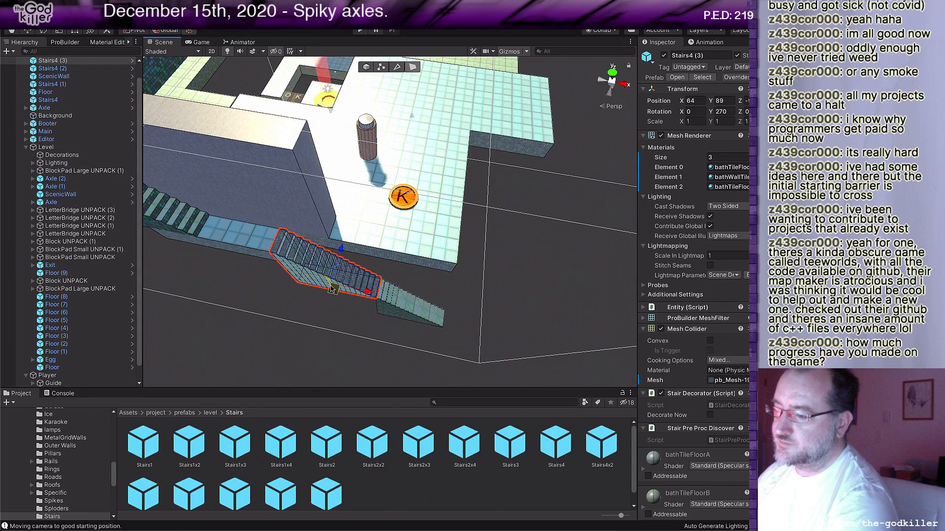
pyautogui.click(331, 309)
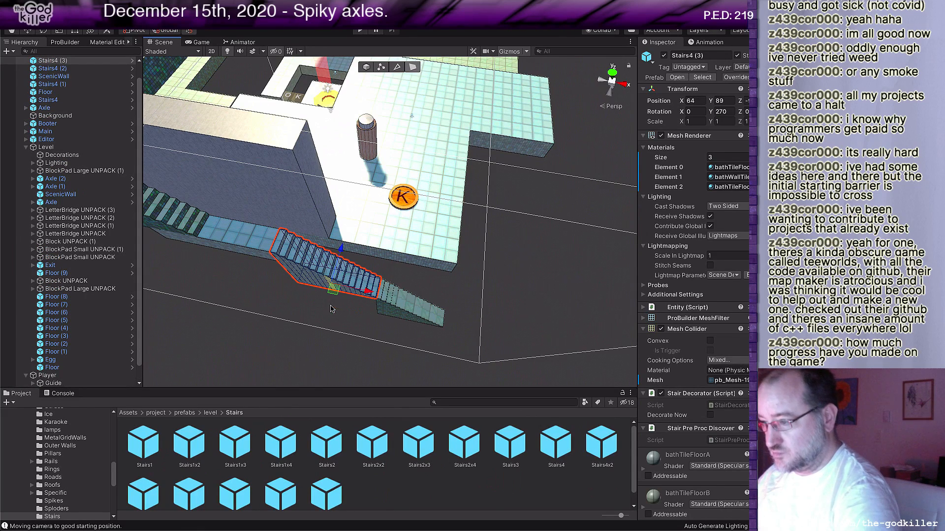
pyautogui.scroll(1, 468, 322)
pyautogui.scroll(-1, 506, 291)
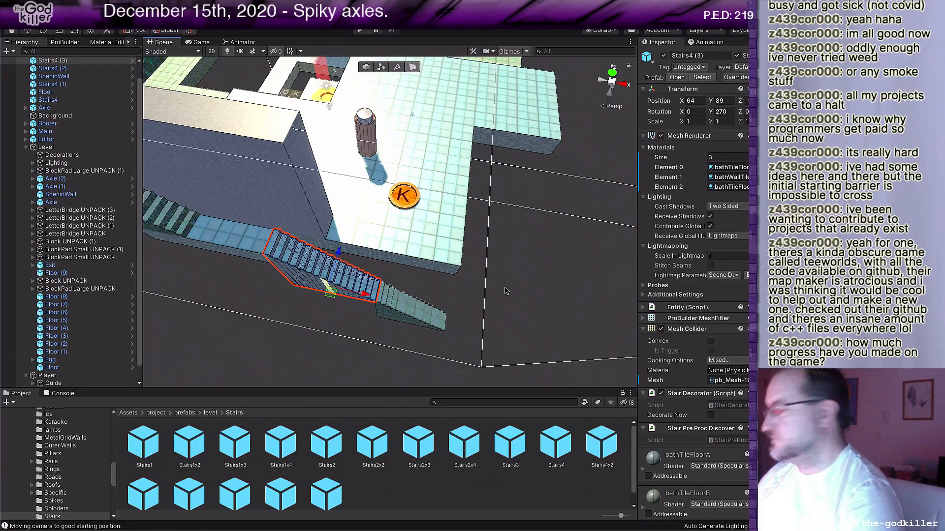